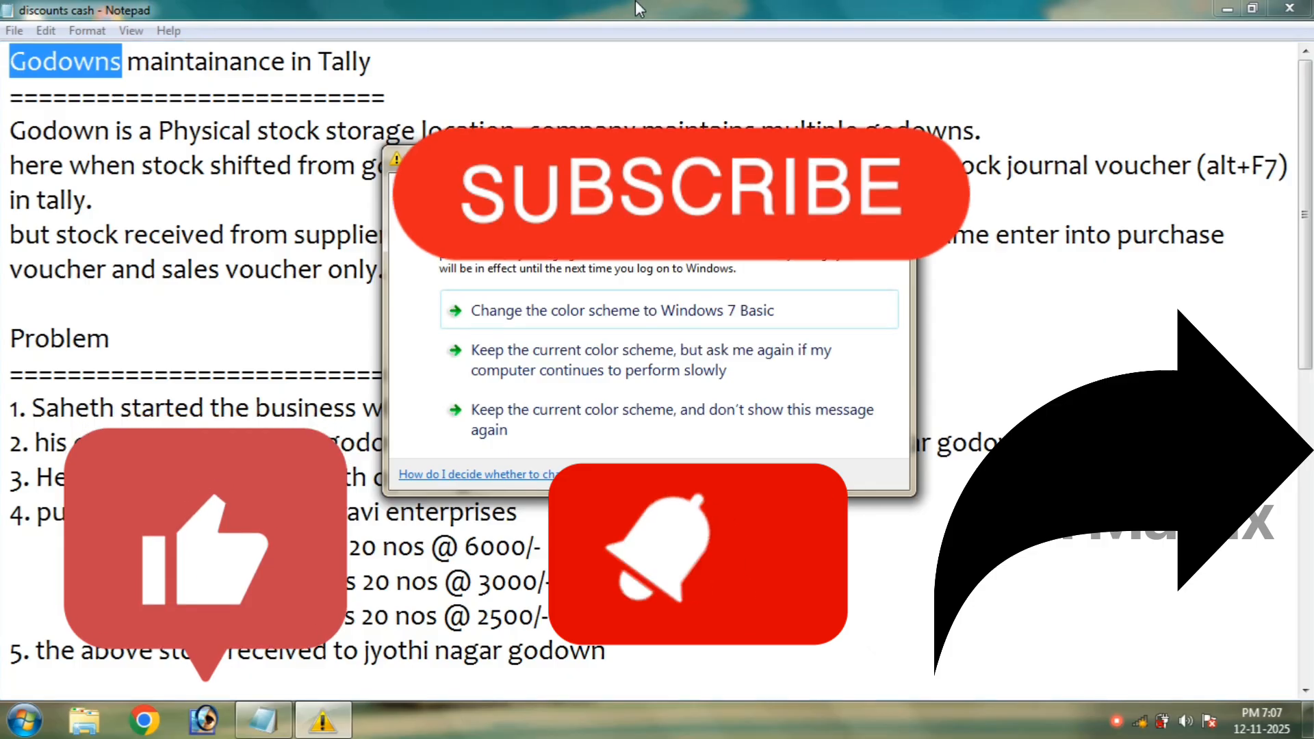
Dismiss the color scheme warning and refresh the desktop before returning to the discounts cash notes.
click(888, 156)
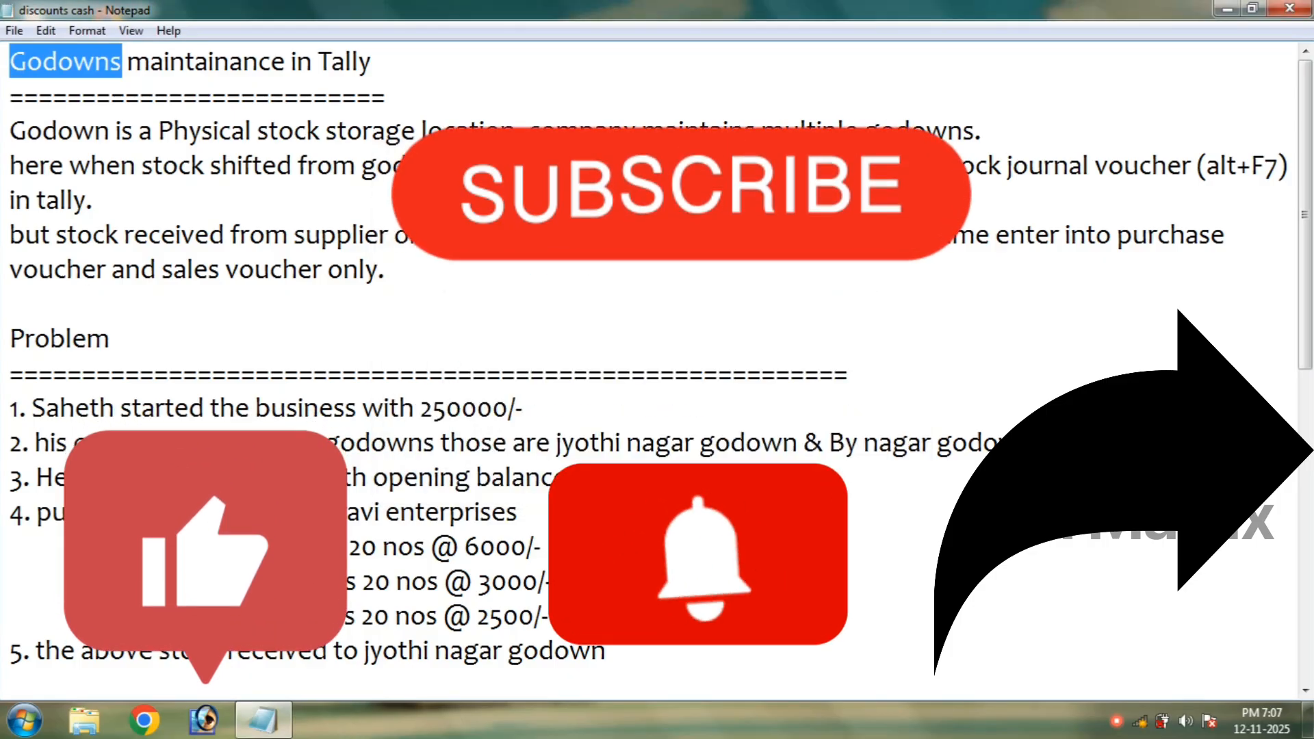
click(1228, 10)
right_click(830, 198)
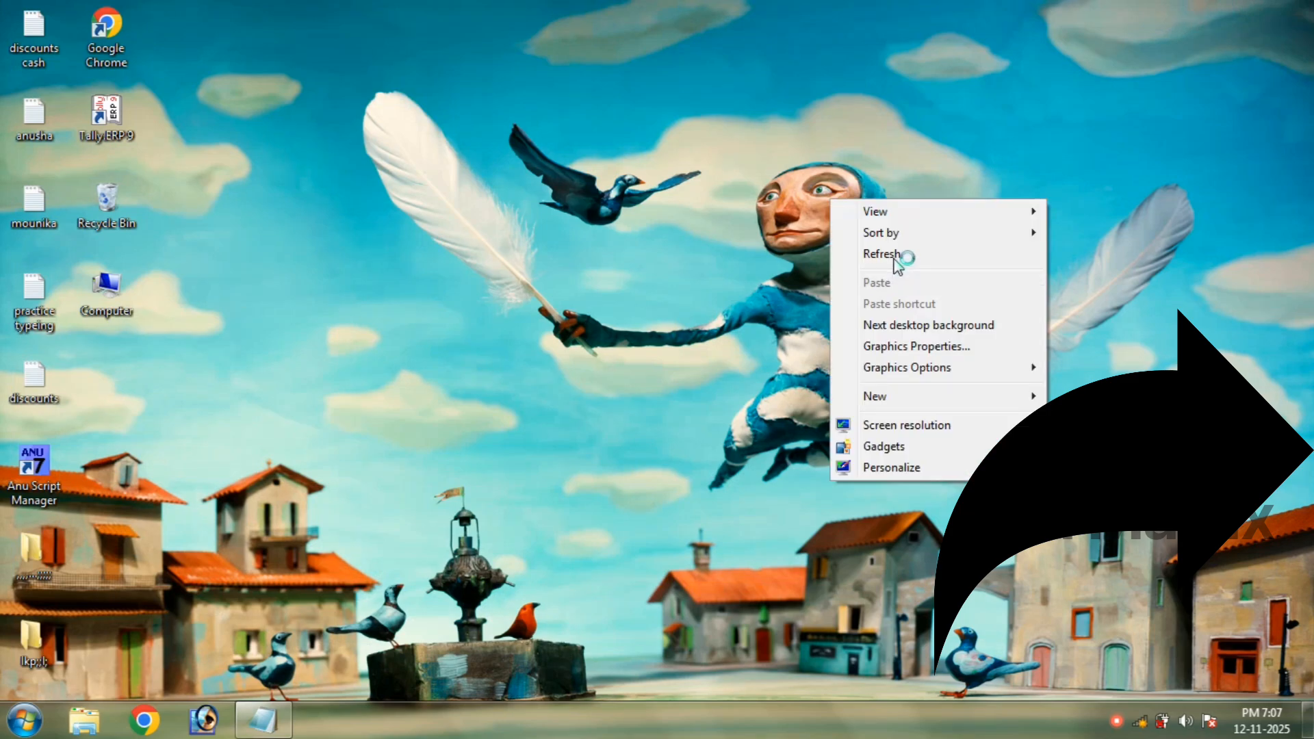
click(896, 256)
right_click(573, 179)
click(619, 234)
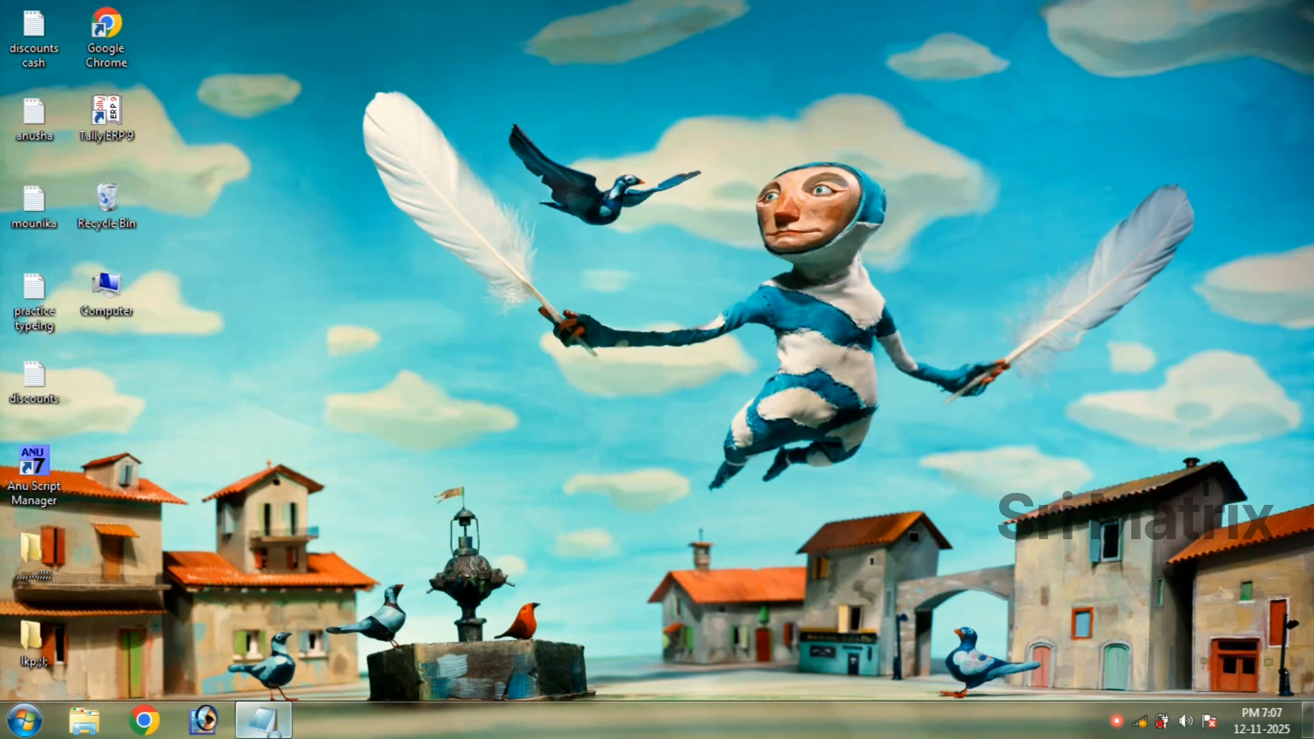
click(262, 719)
click(126, 310)
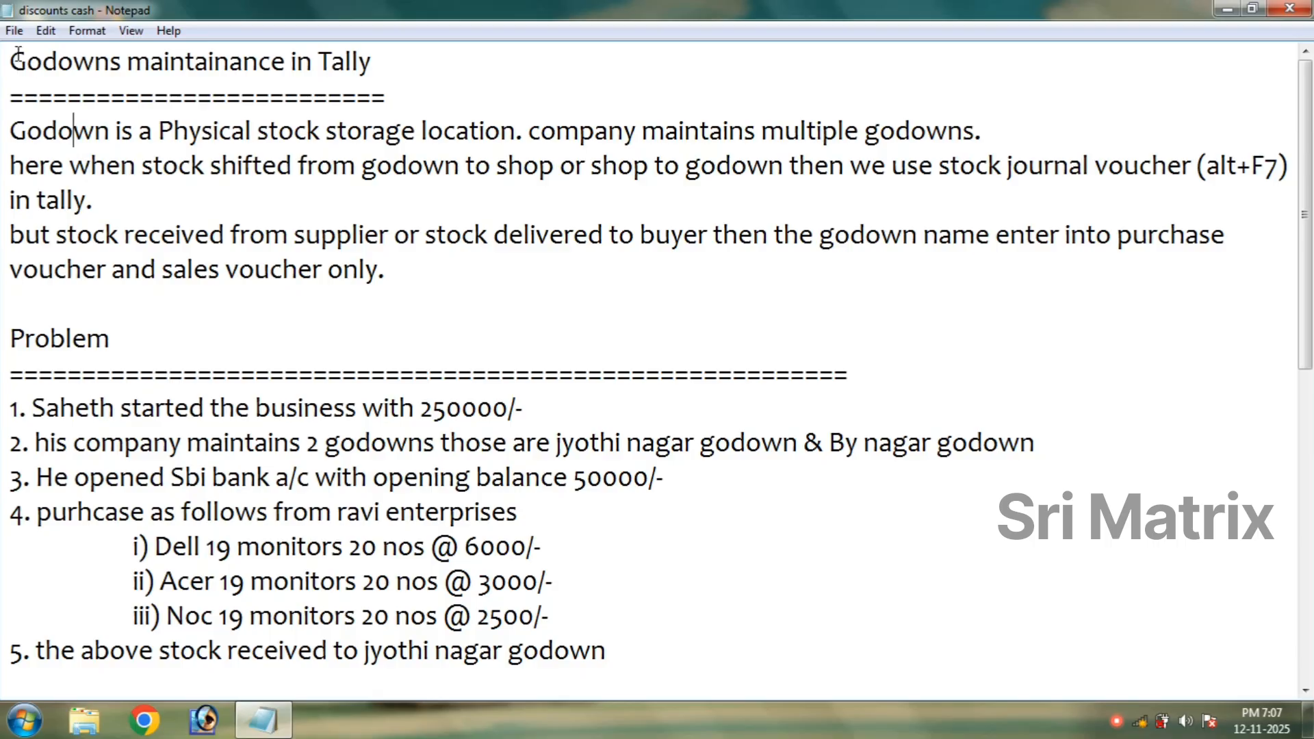
Read the Godowns maintainance in Tally heading and the line defining a godown and a company's use of multiple godowns.
drag(11, 62, 381, 61)
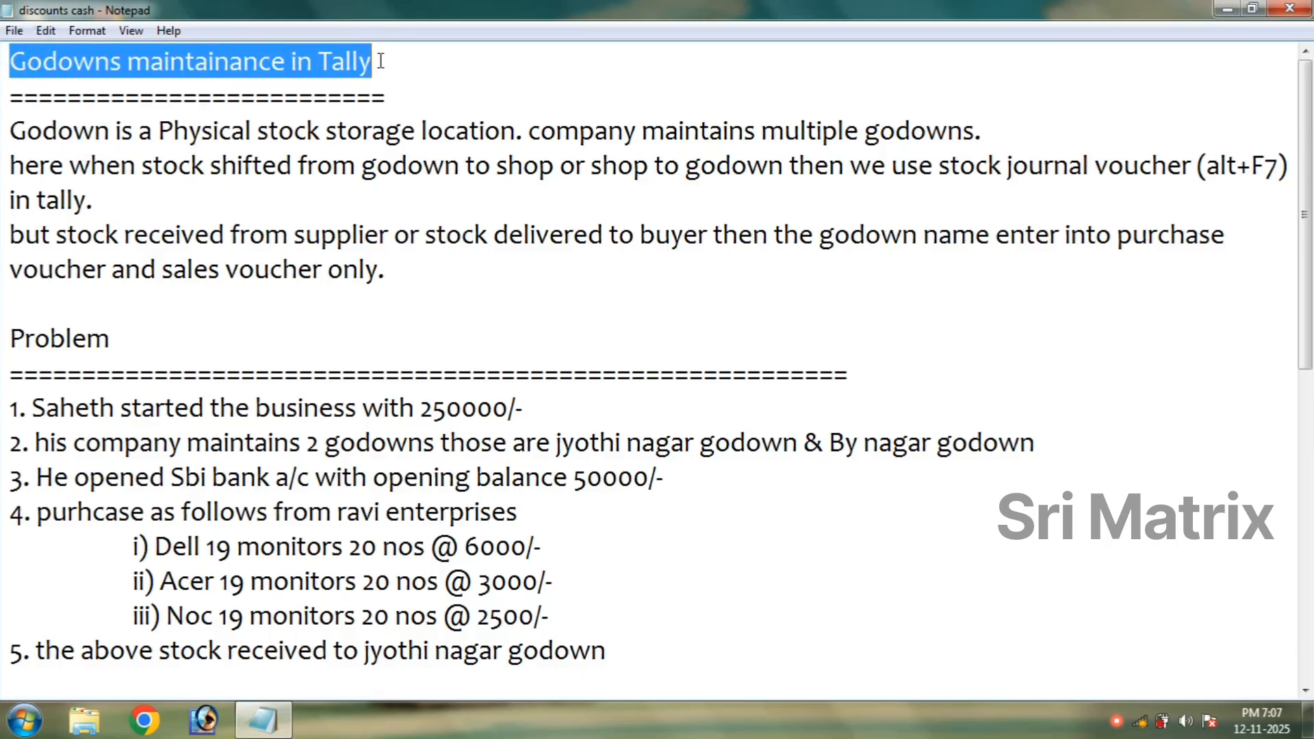
click(409, 233)
click(10, 130)
drag(9, 130, 521, 123)
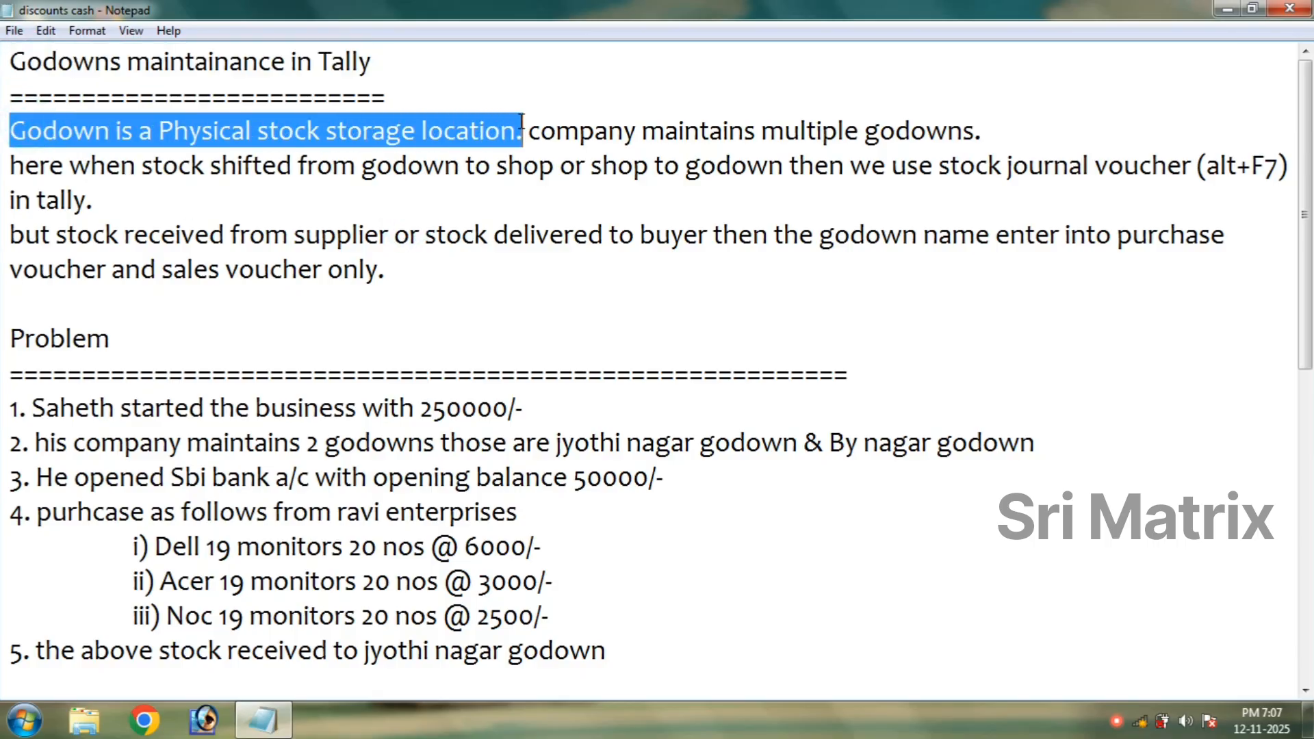
click(544, 189)
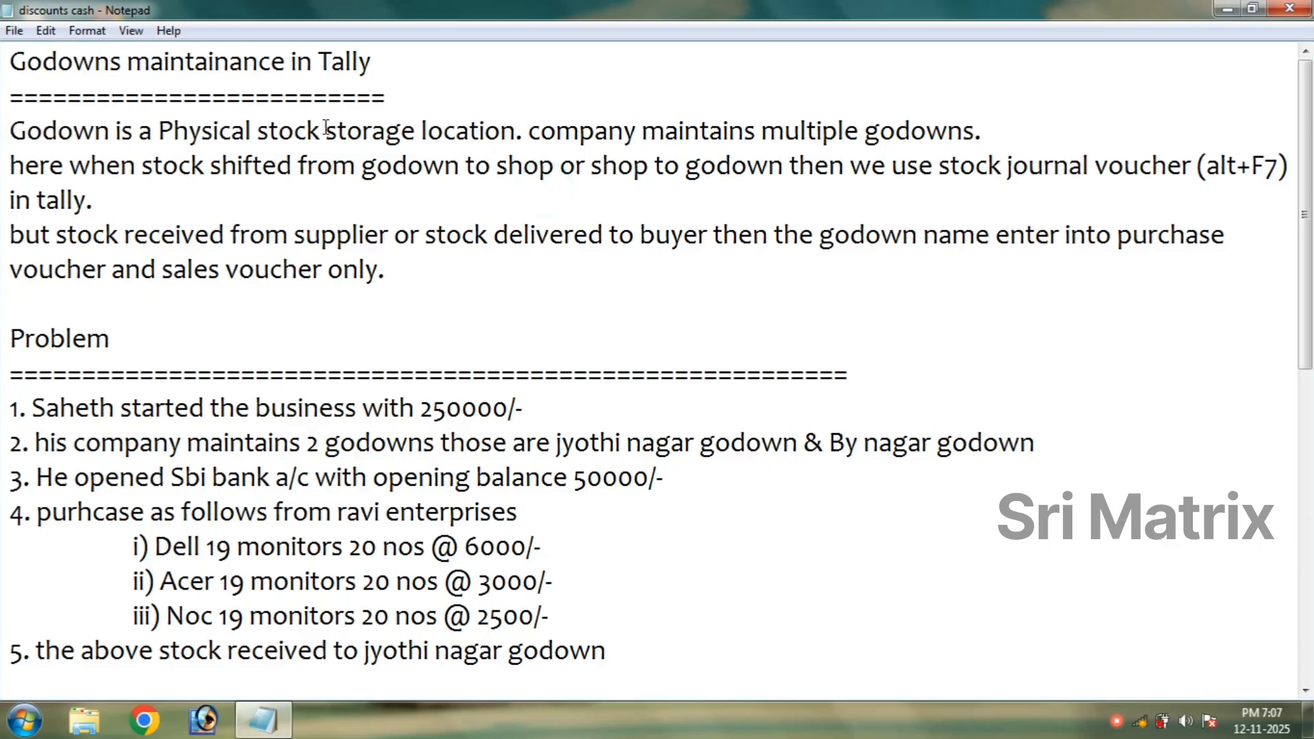
drag(327, 130, 158, 131)
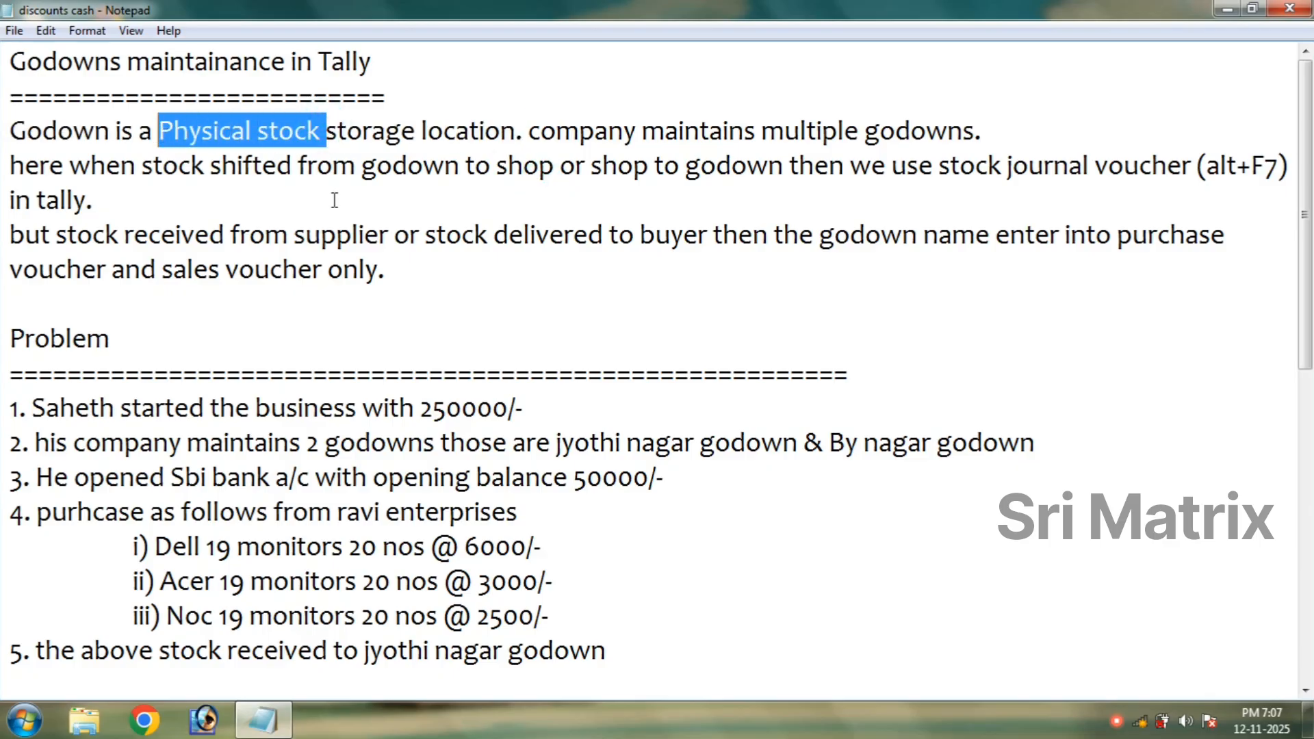
drag(518, 132, 328, 131)
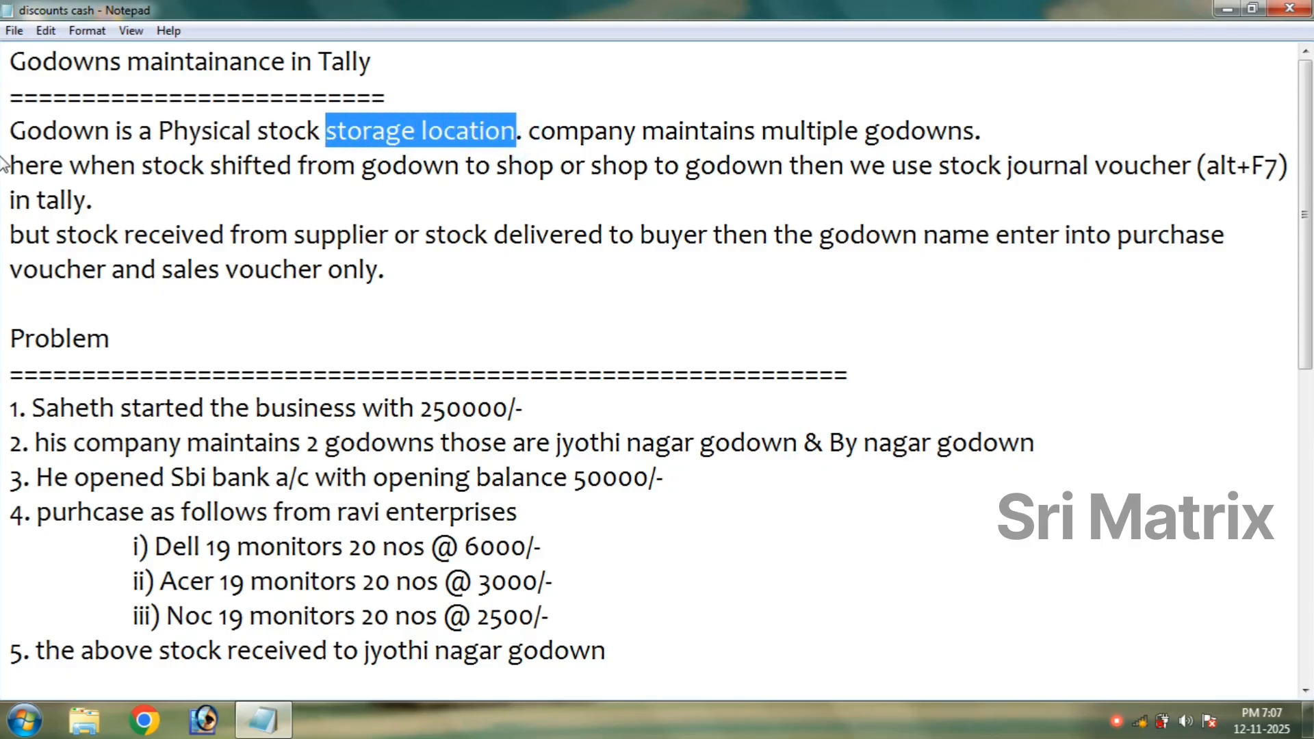
drag(116, 131, 9, 130)
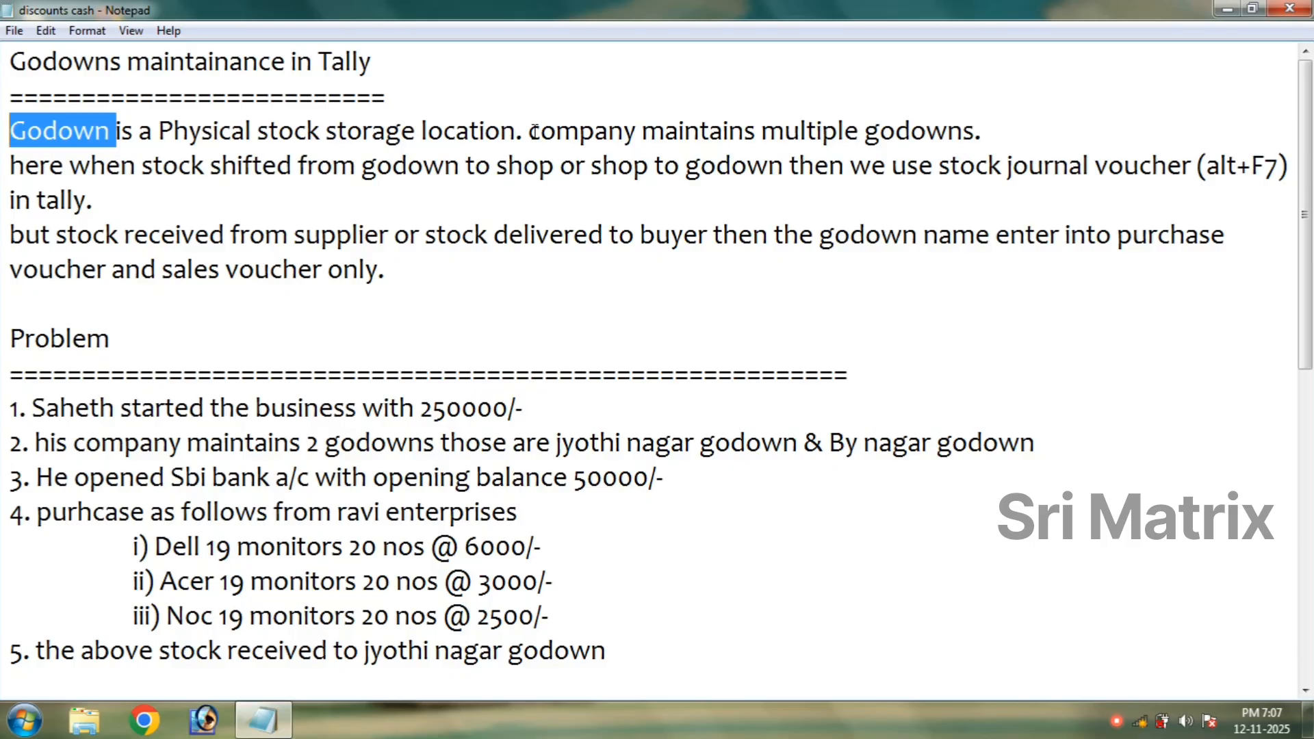
drag(531, 131, 981, 132)
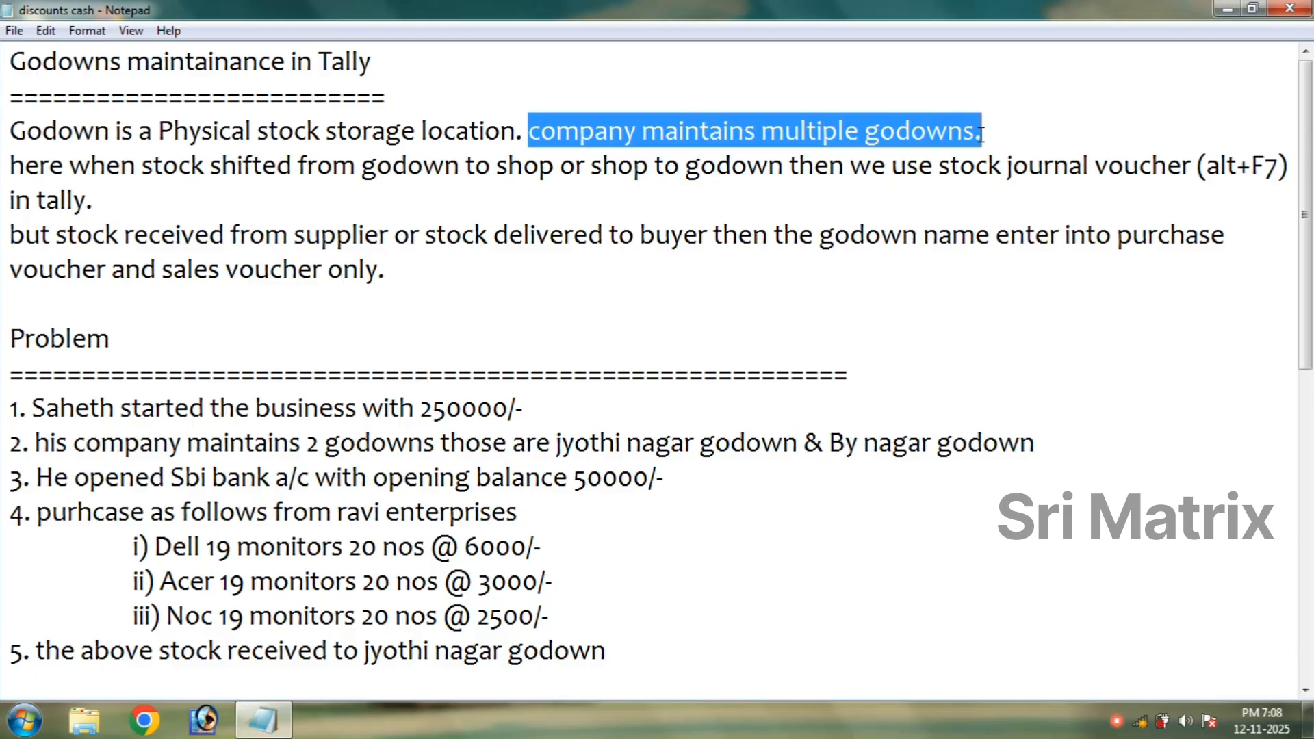
drag(1001, 130, 771, 131)
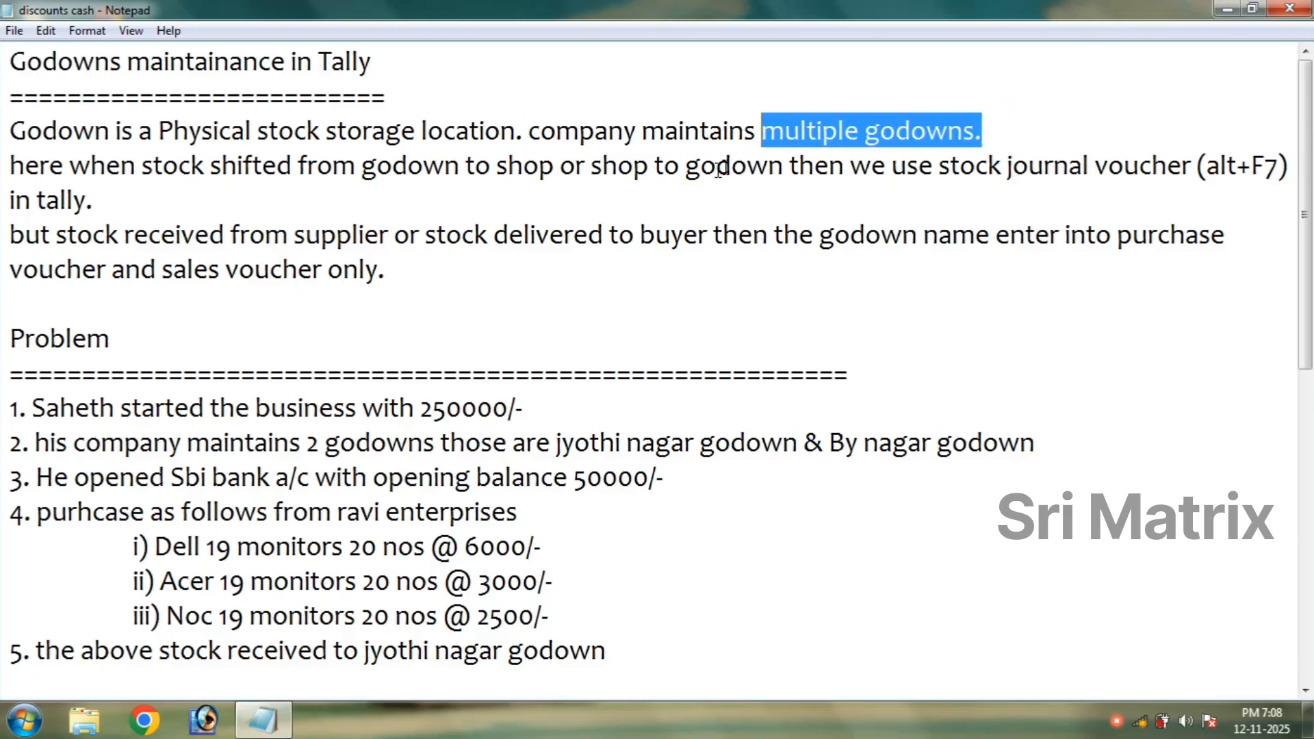
click(515, 172)
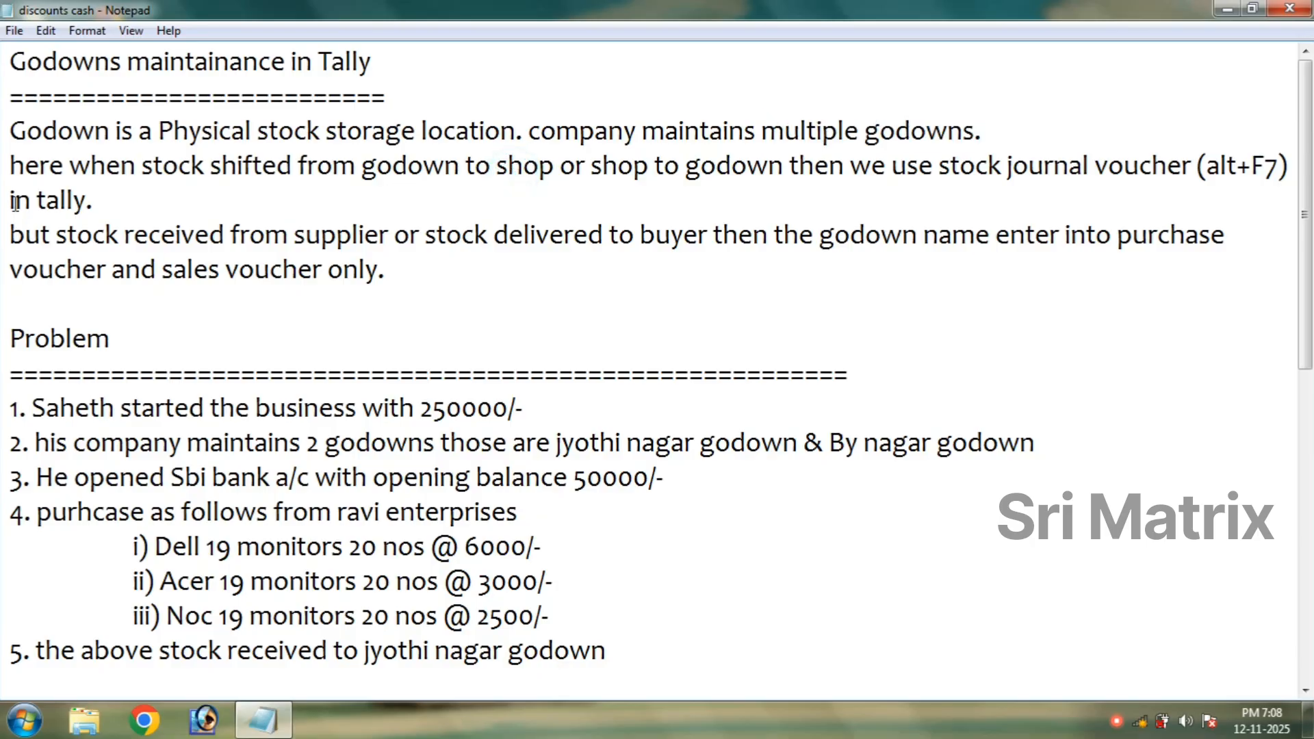
Examine the rule on stock shifted between godown and shop, including the voucher type and its shortcut.
click(16, 167)
drag(16, 167, 785, 168)
click(753, 226)
drag(354, 171, 552, 171)
click(469, 200)
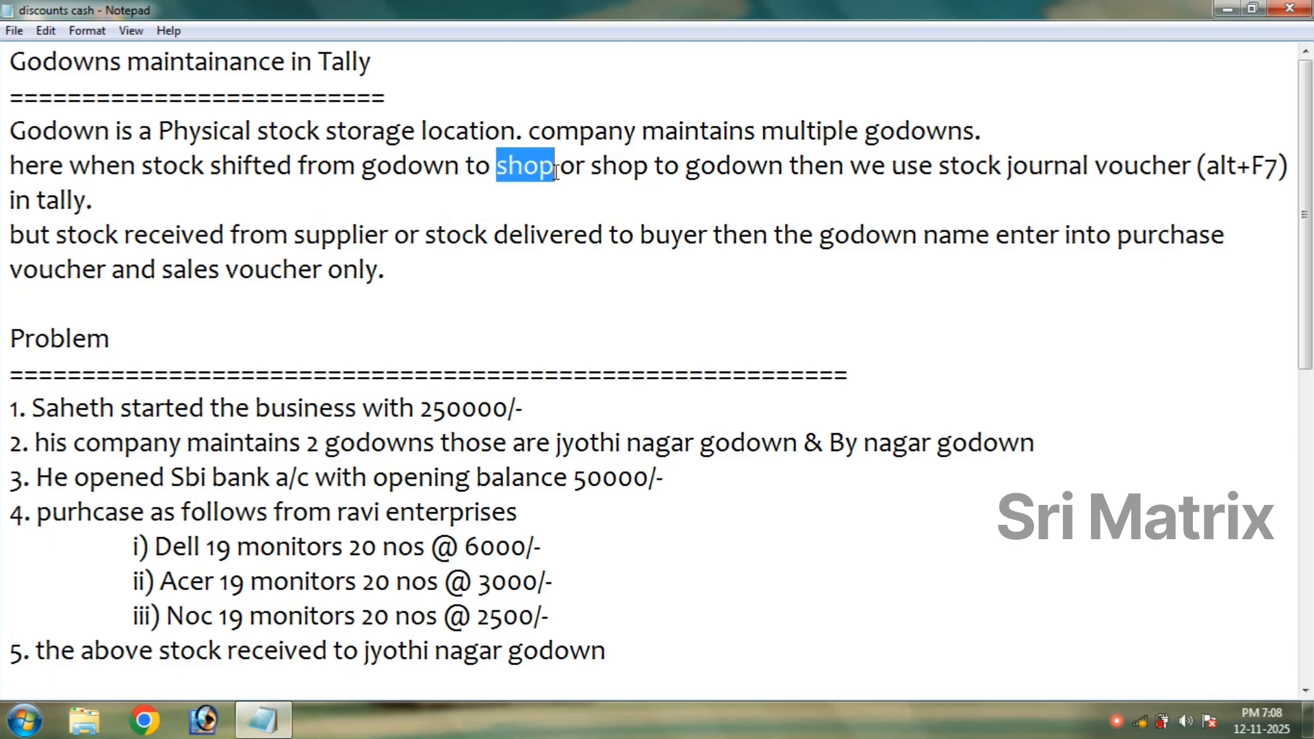
click(549, 231)
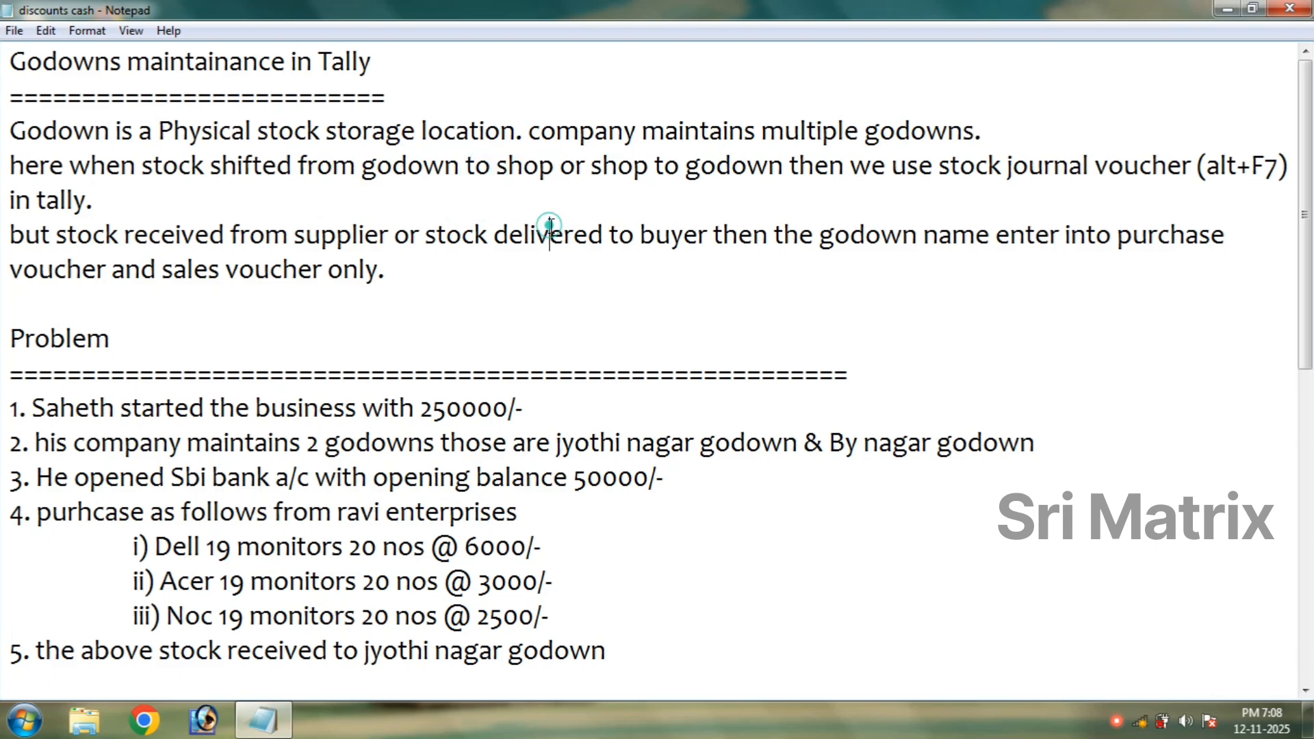
click(593, 165)
drag(593, 165, 782, 171)
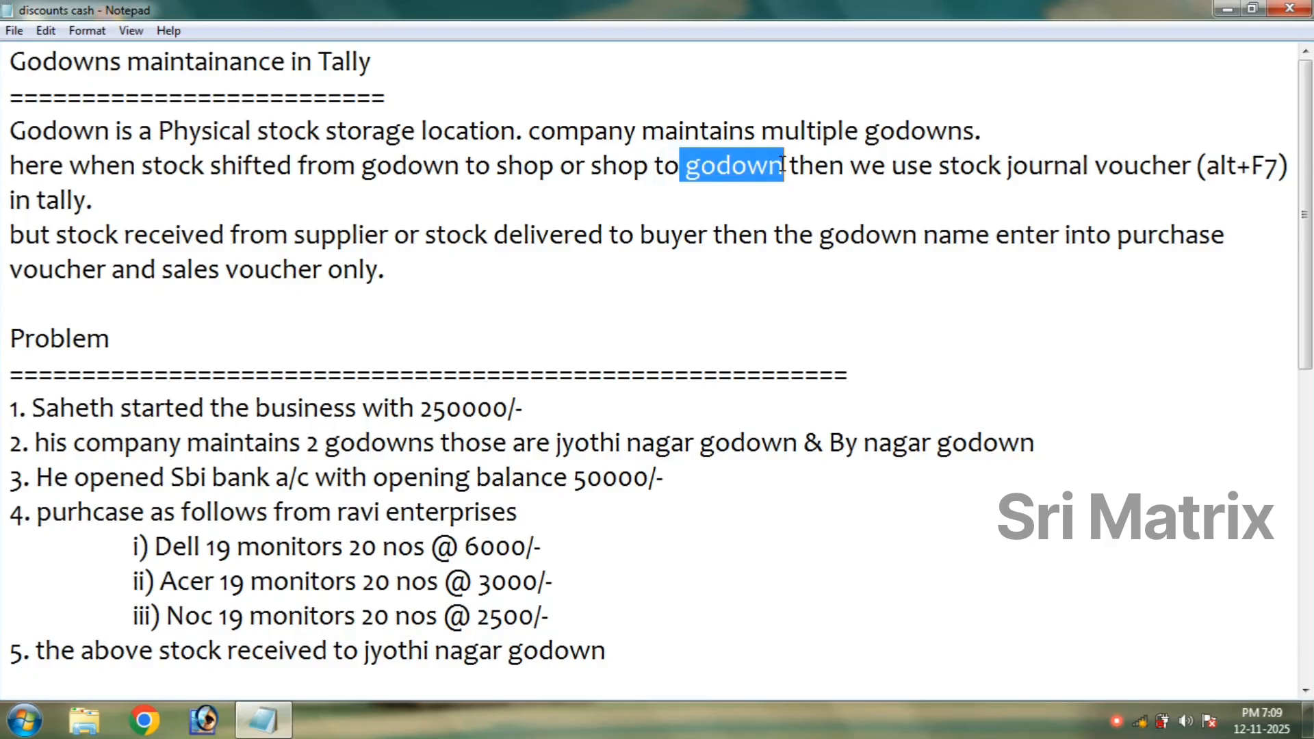
click(808, 219)
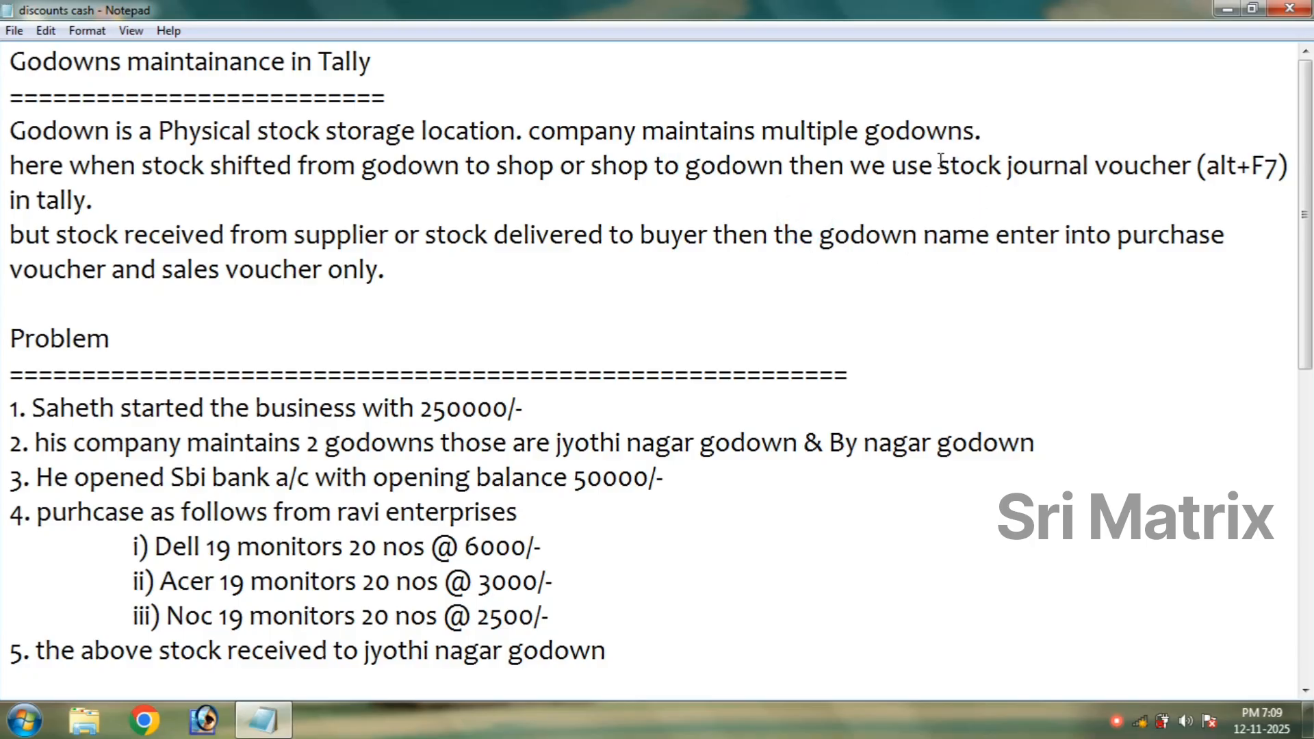
drag(938, 165, 1199, 165)
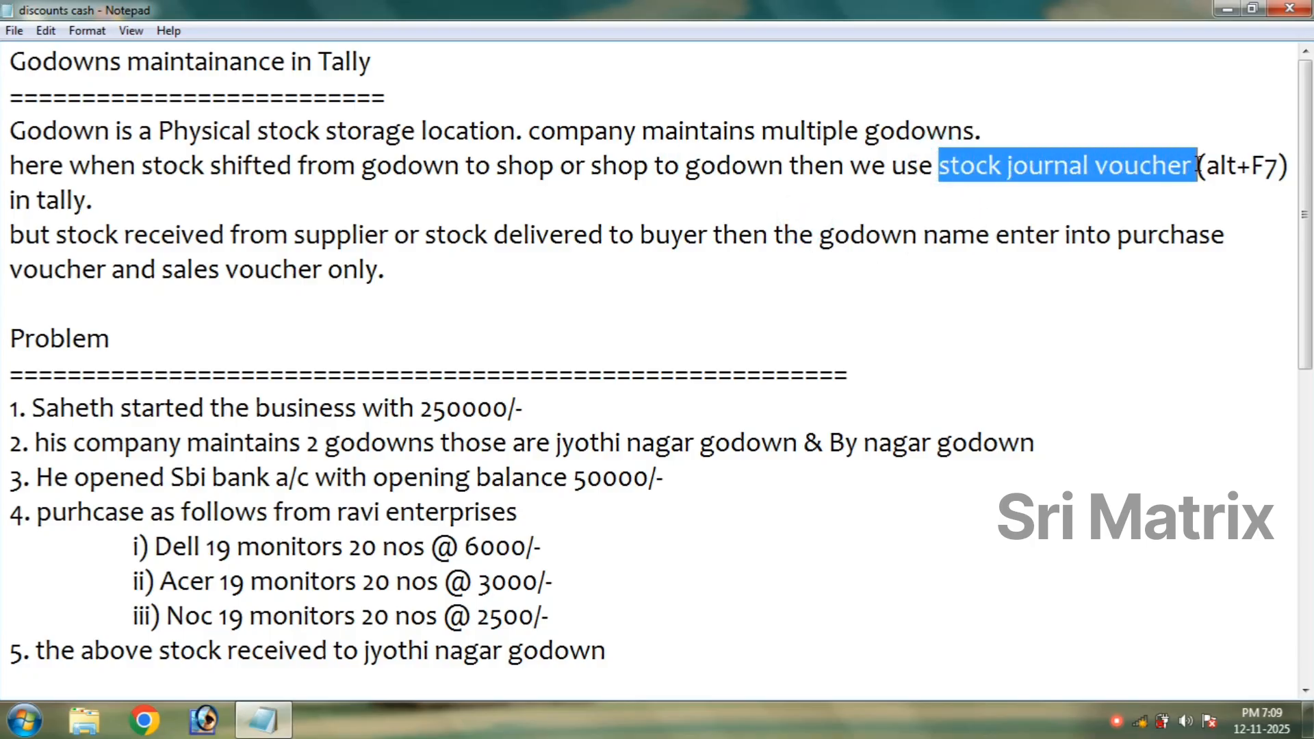
click(1142, 206)
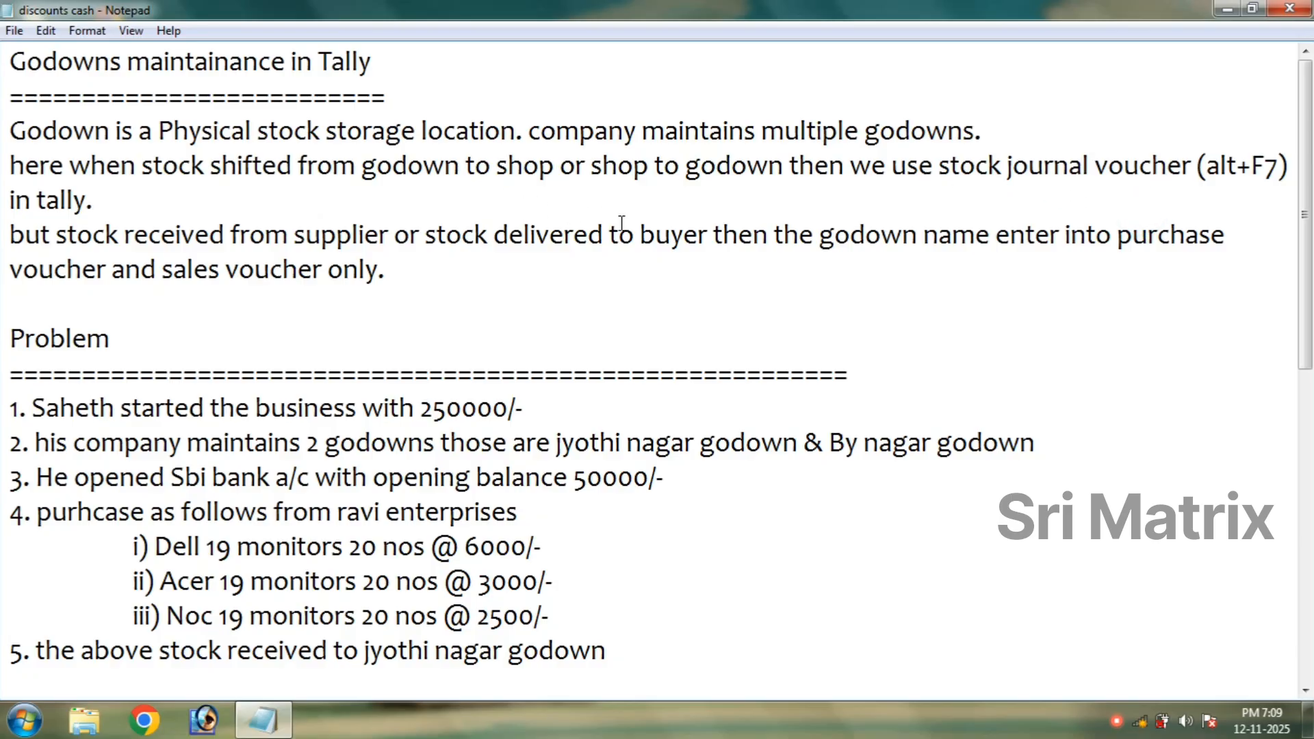
drag(938, 168, 1196, 167)
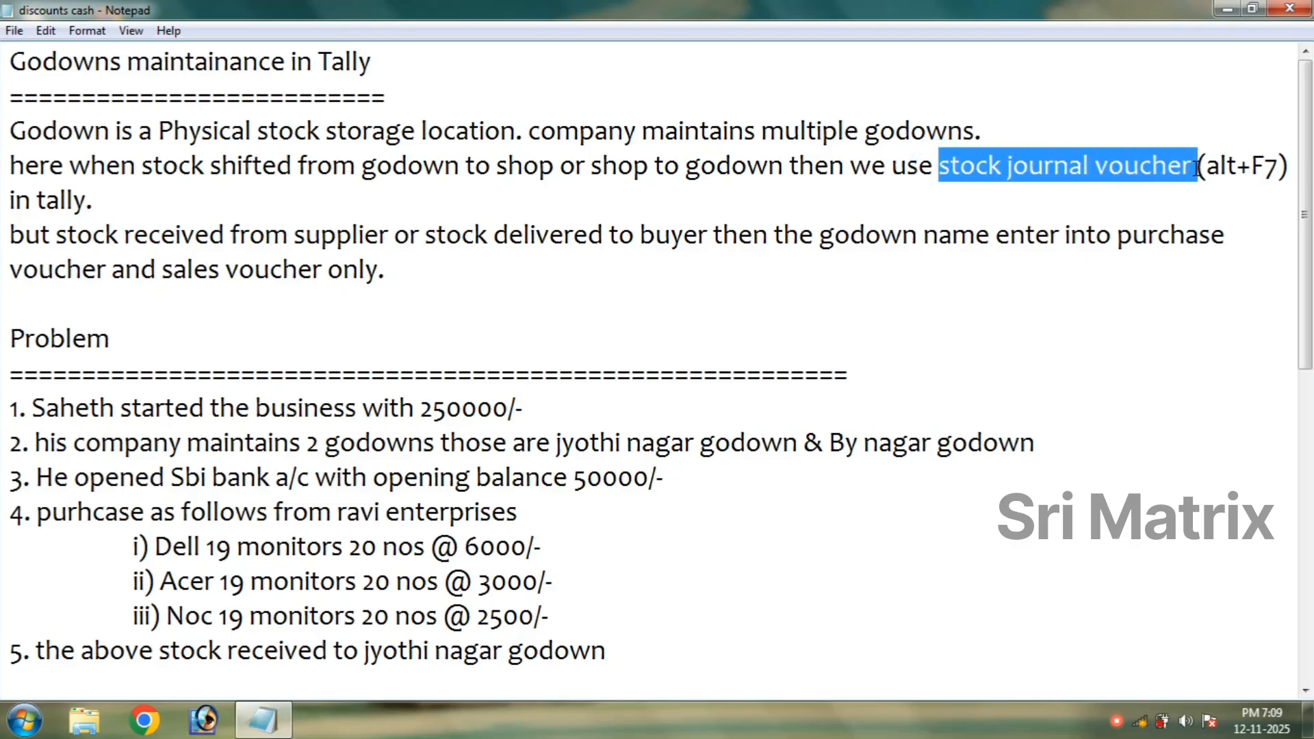
drag(1206, 168, 1280, 168)
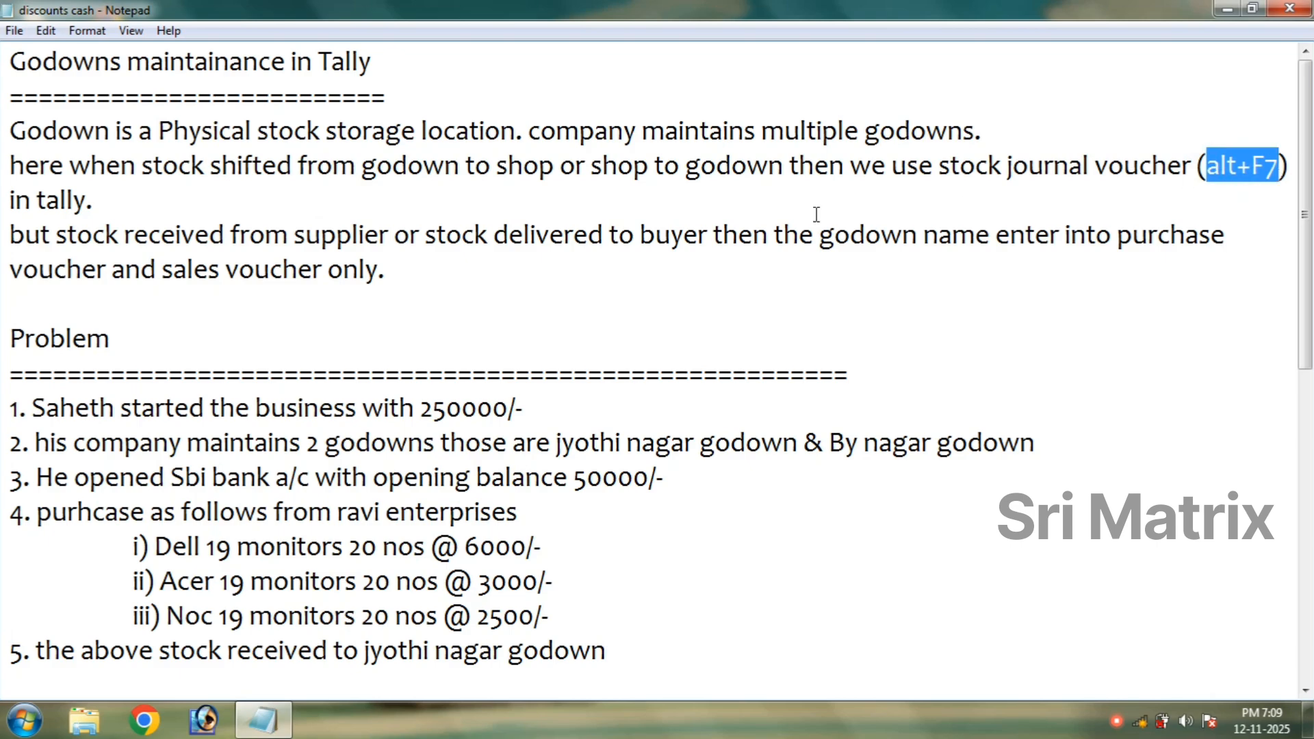
Examine the rule on stock received from a supplier or delivered to a buyer and where the godown name is entered.
click(472, 234)
click(134, 269)
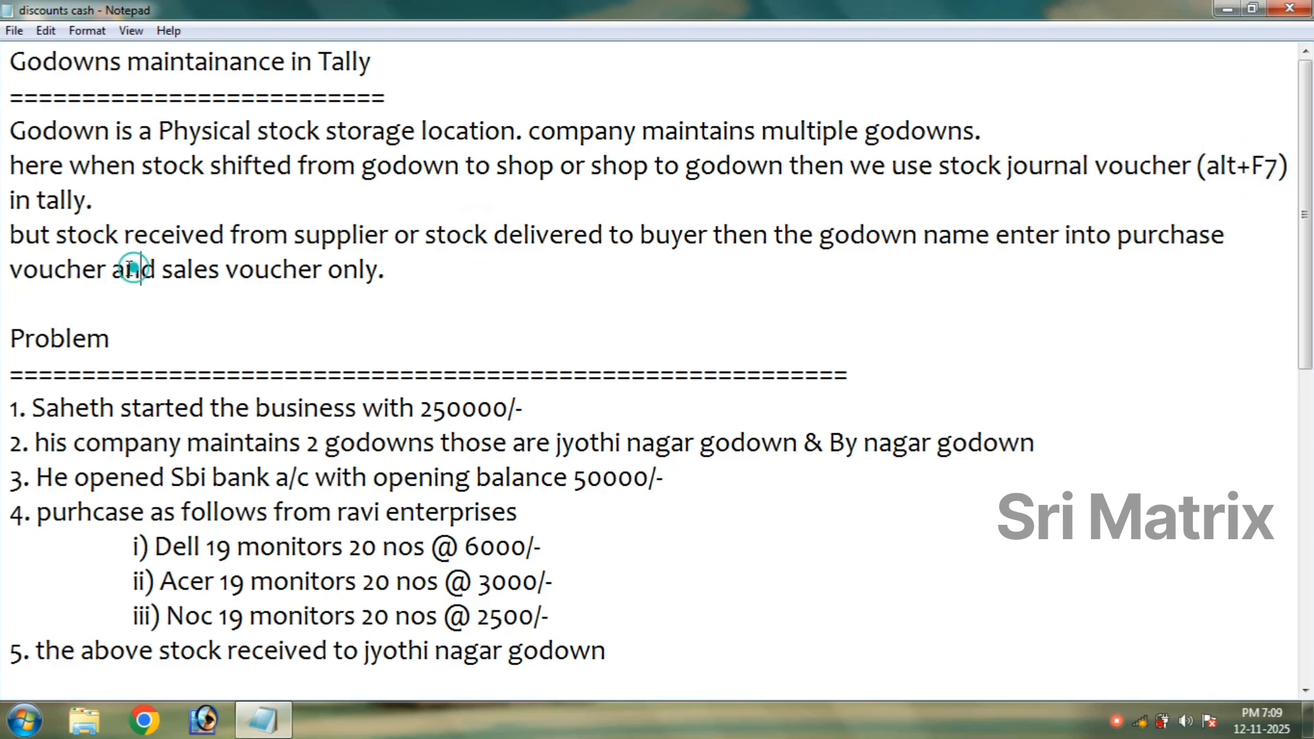
drag(62, 237, 695, 239)
click(440, 305)
drag(394, 236, 13, 221)
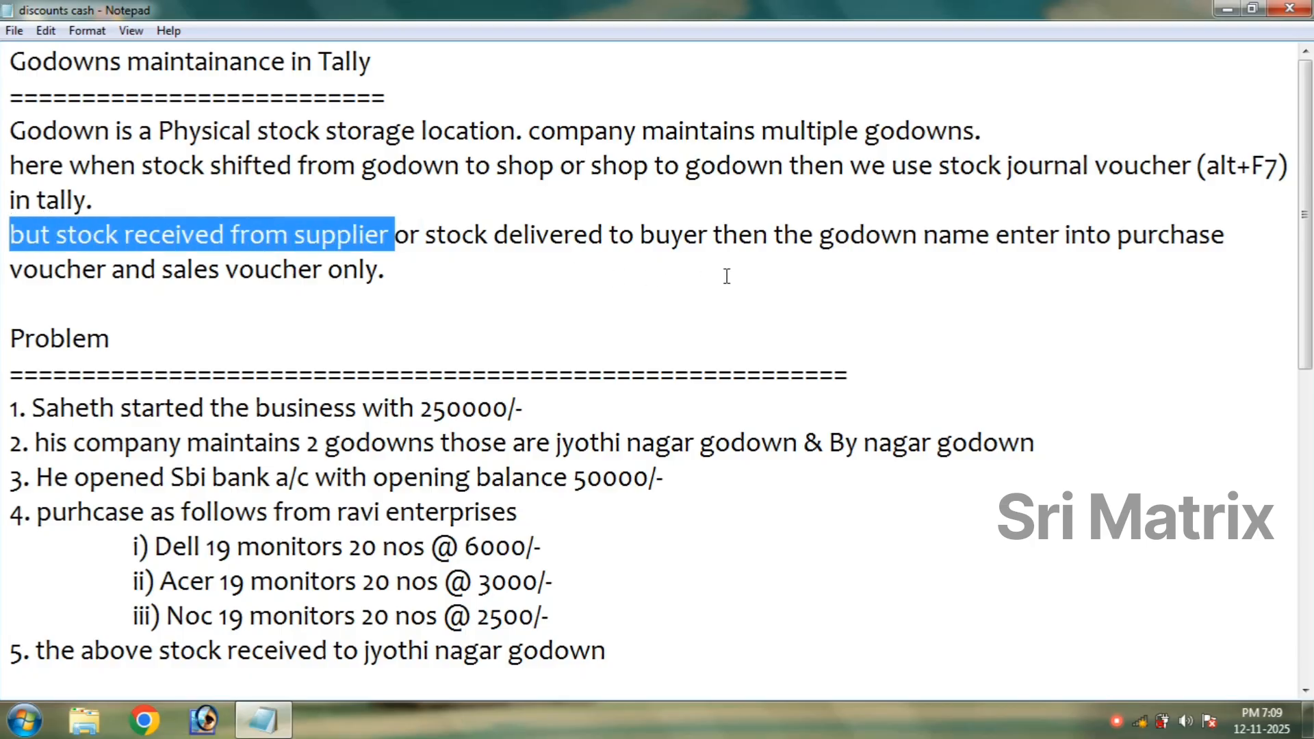
drag(819, 234, 915, 235)
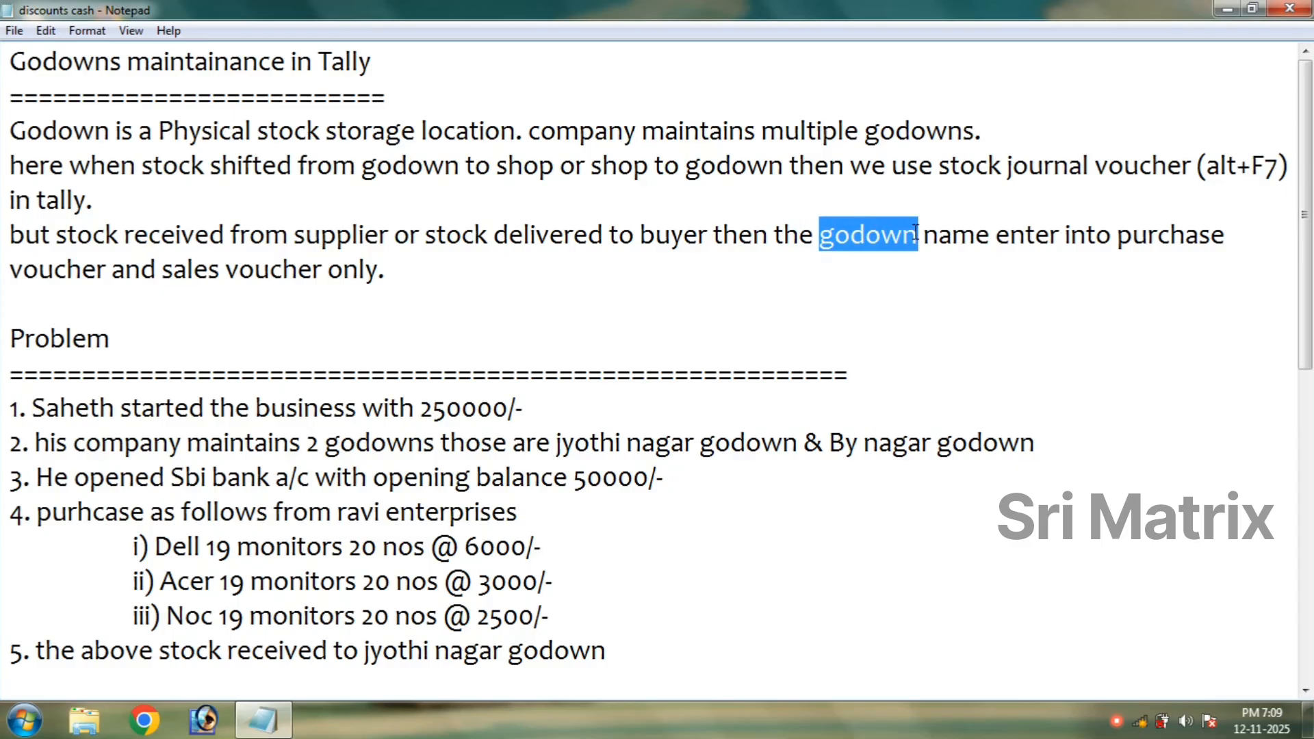
click(915, 234)
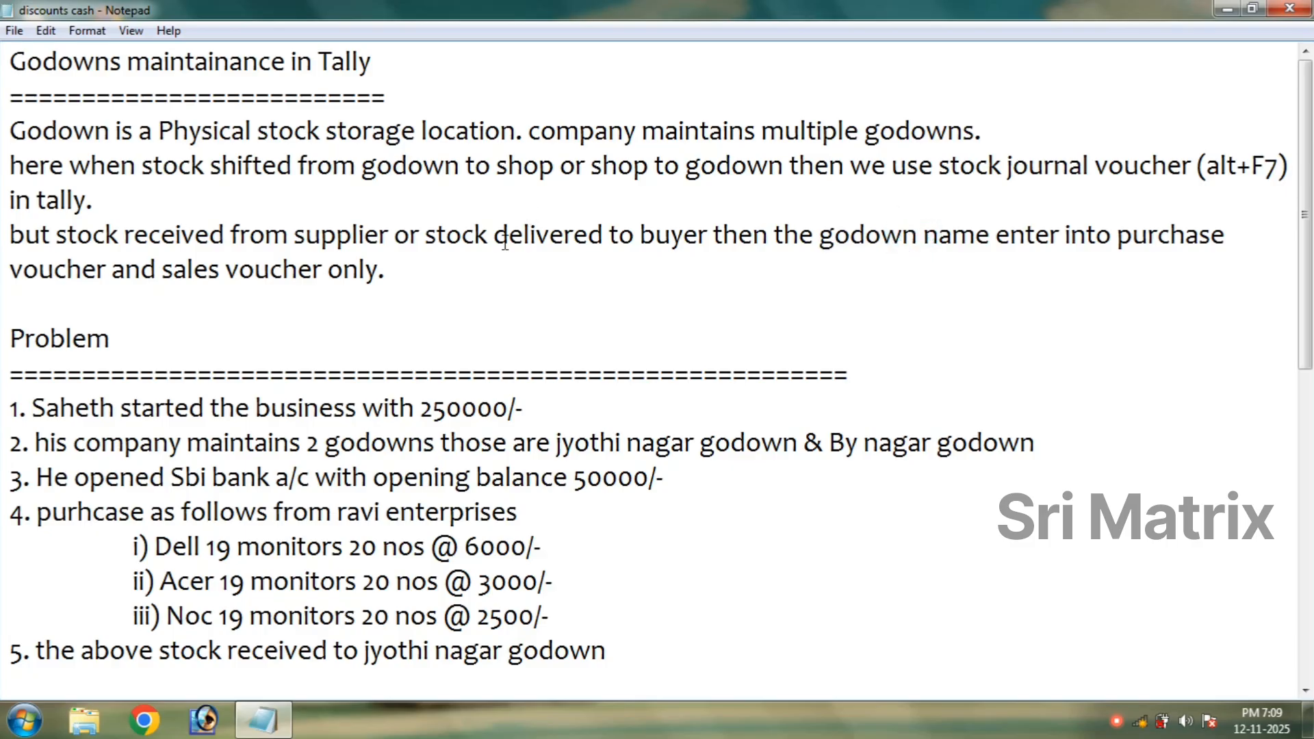
click(429, 235)
drag(431, 234, 709, 246)
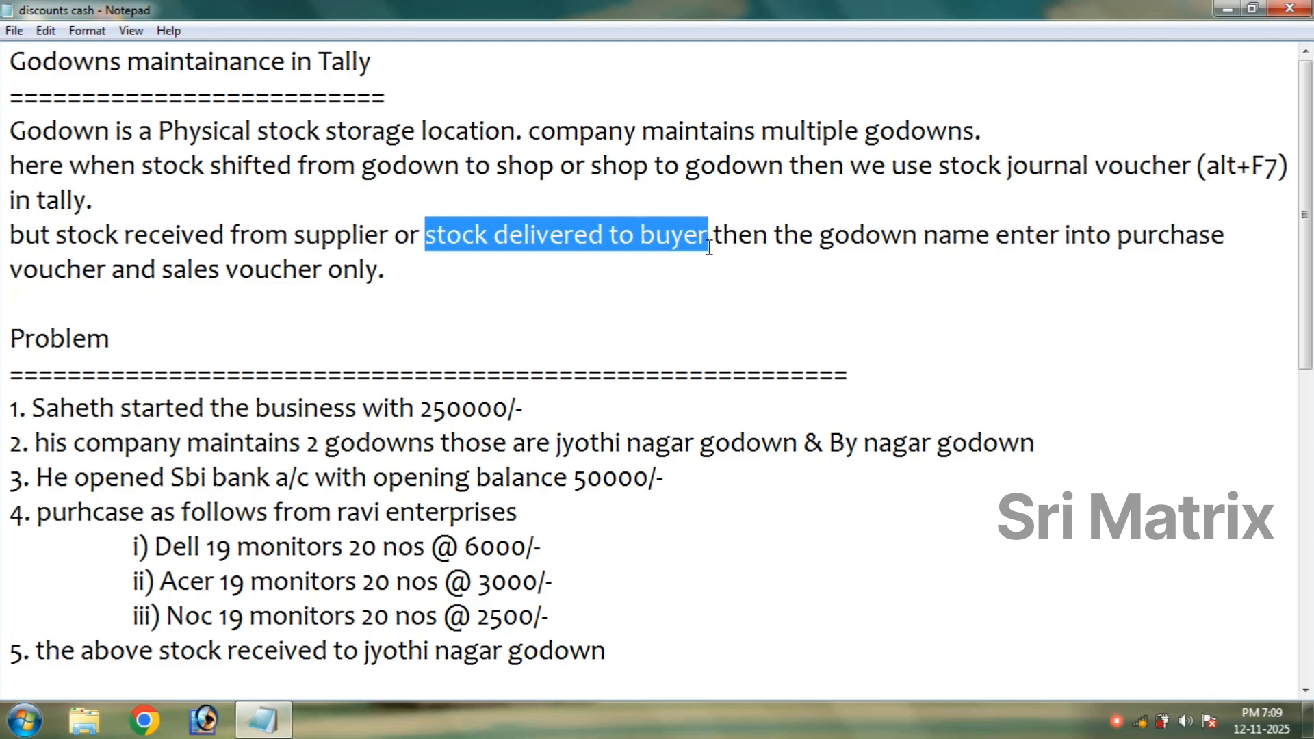
click(955, 236)
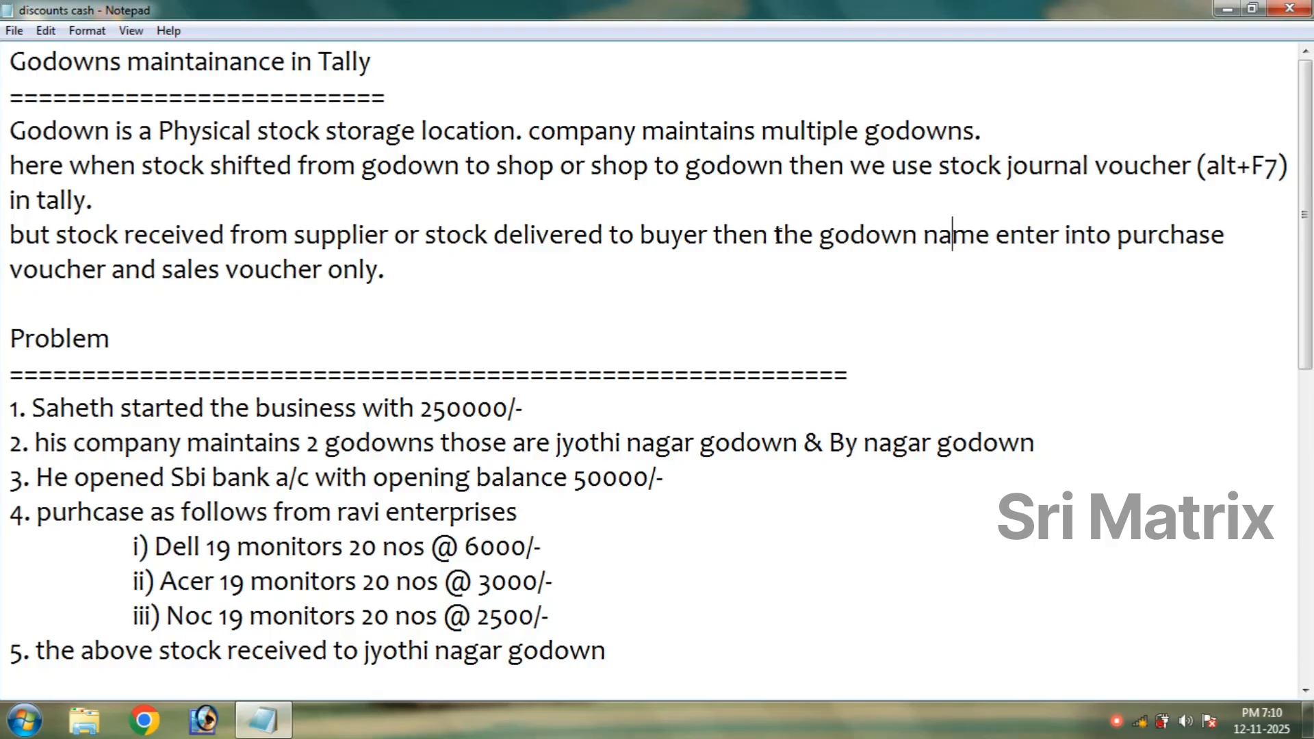
drag(774, 235, 989, 235)
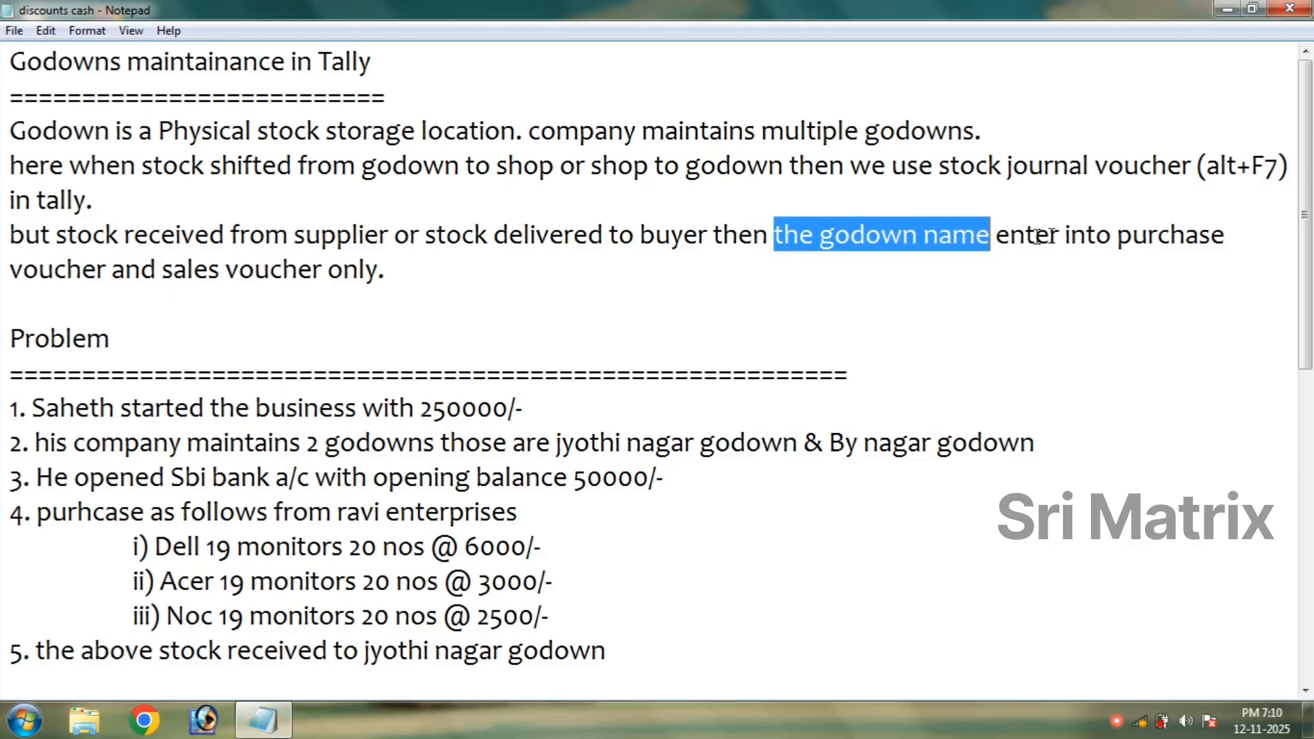
drag(1117, 234, 1228, 235)
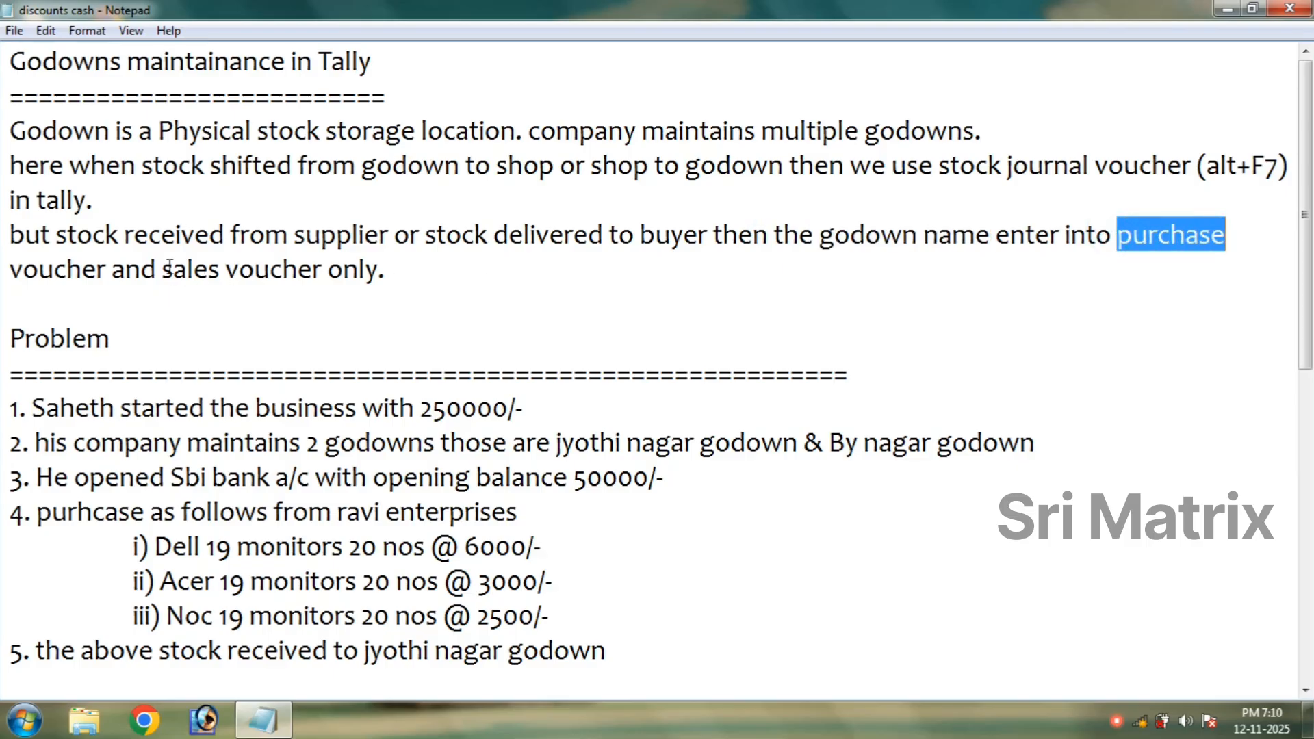
drag(169, 267, 339, 268)
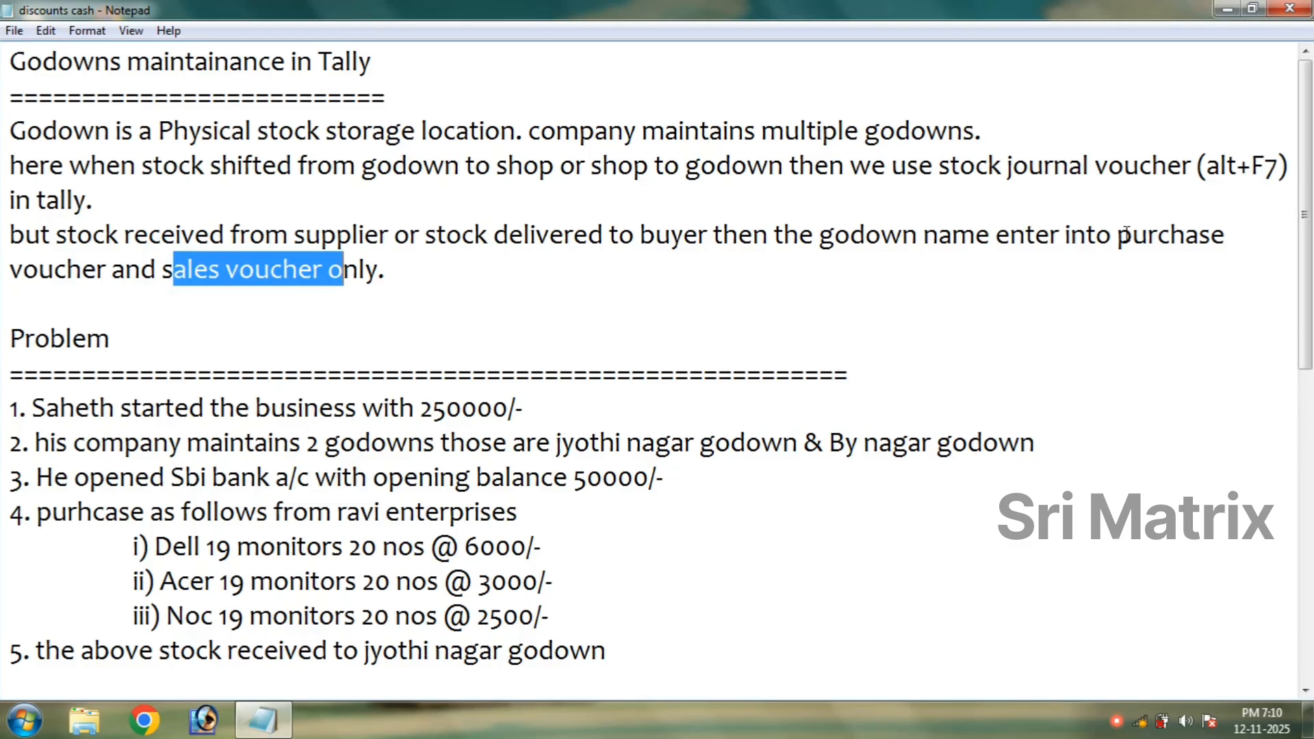
drag(1126, 235, 1243, 241)
Review the full godown explanation again, from the term Godown to the supplier and buyer stock cases.
drag(159, 273, 9, 130)
click(149, 234)
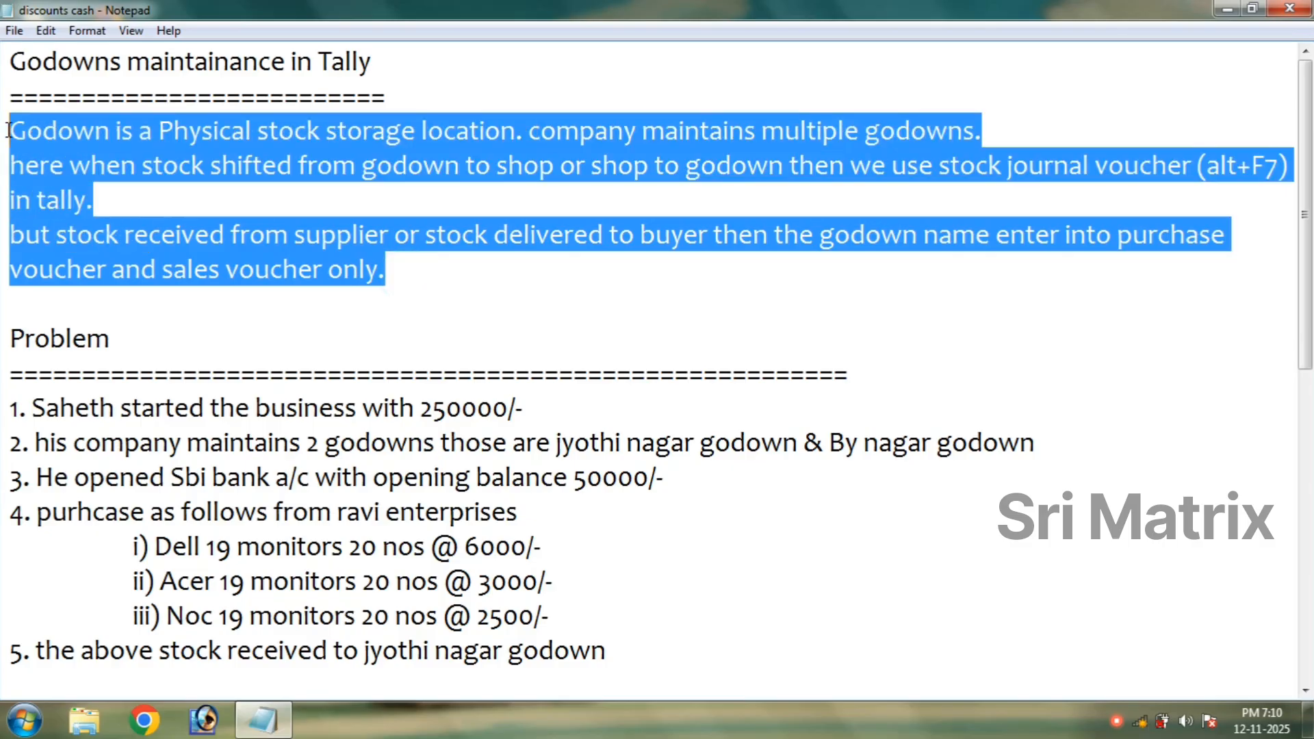
click(124, 249)
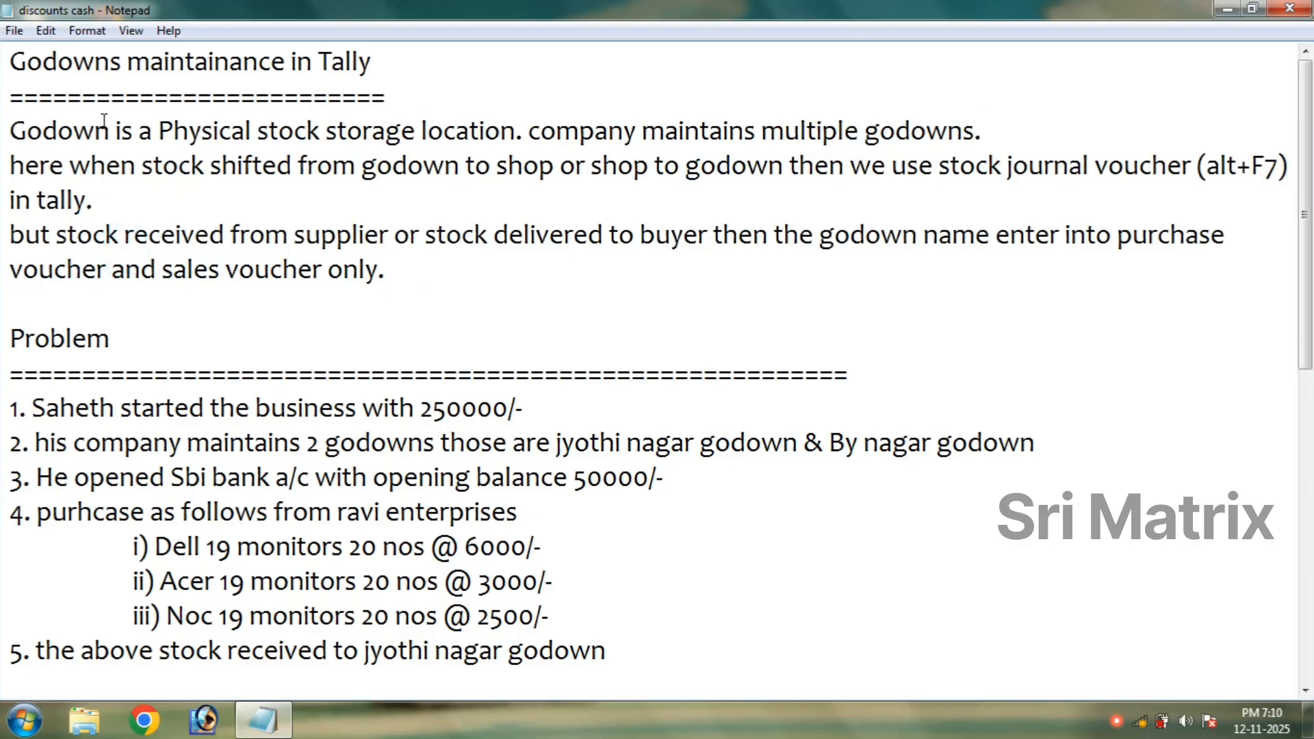
drag(109, 130, 3, 130)
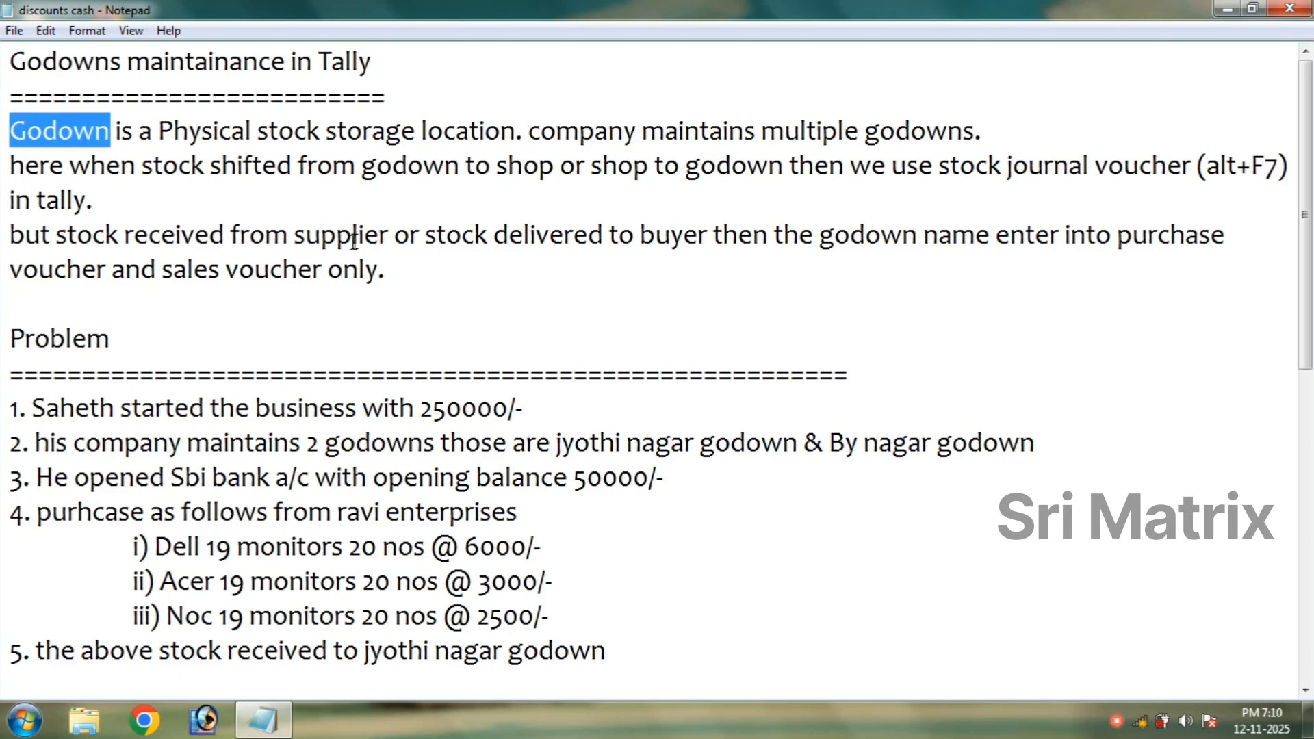
drag(394, 234, 8, 254)
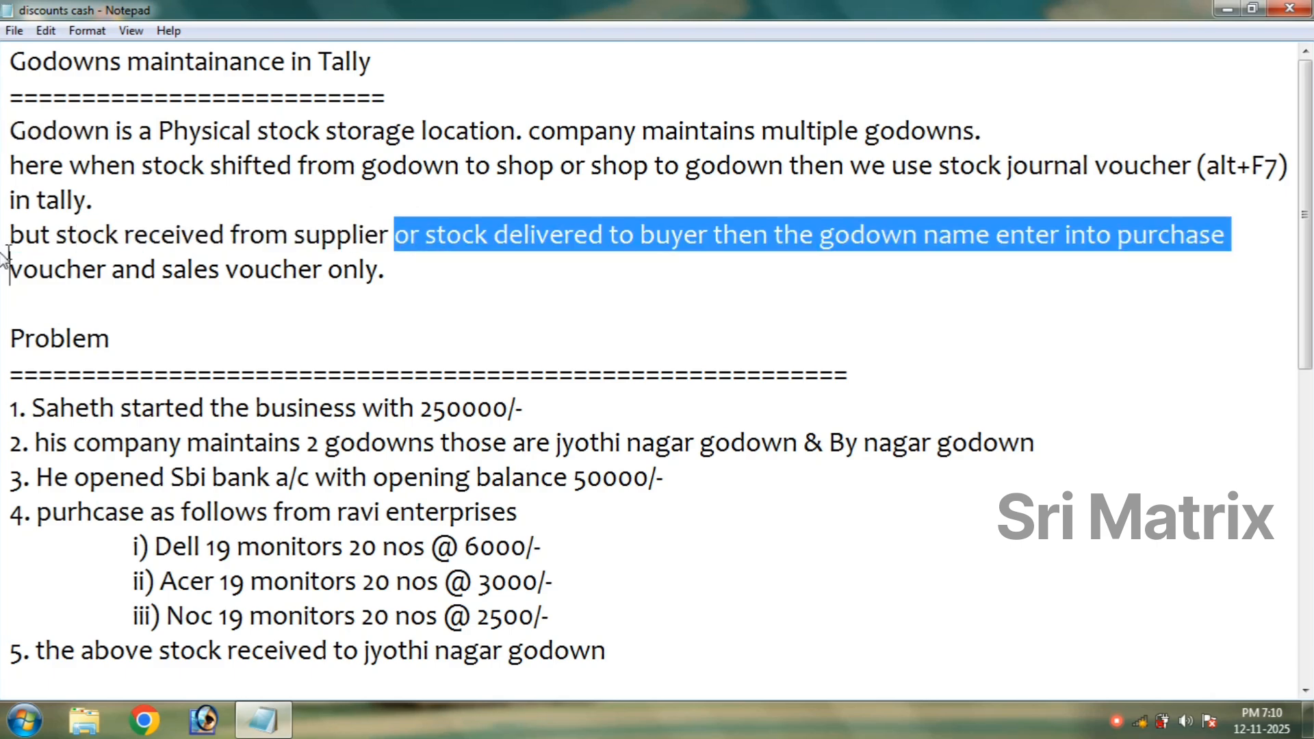
click(524, 316)
drag(425, 235, 703, 247)
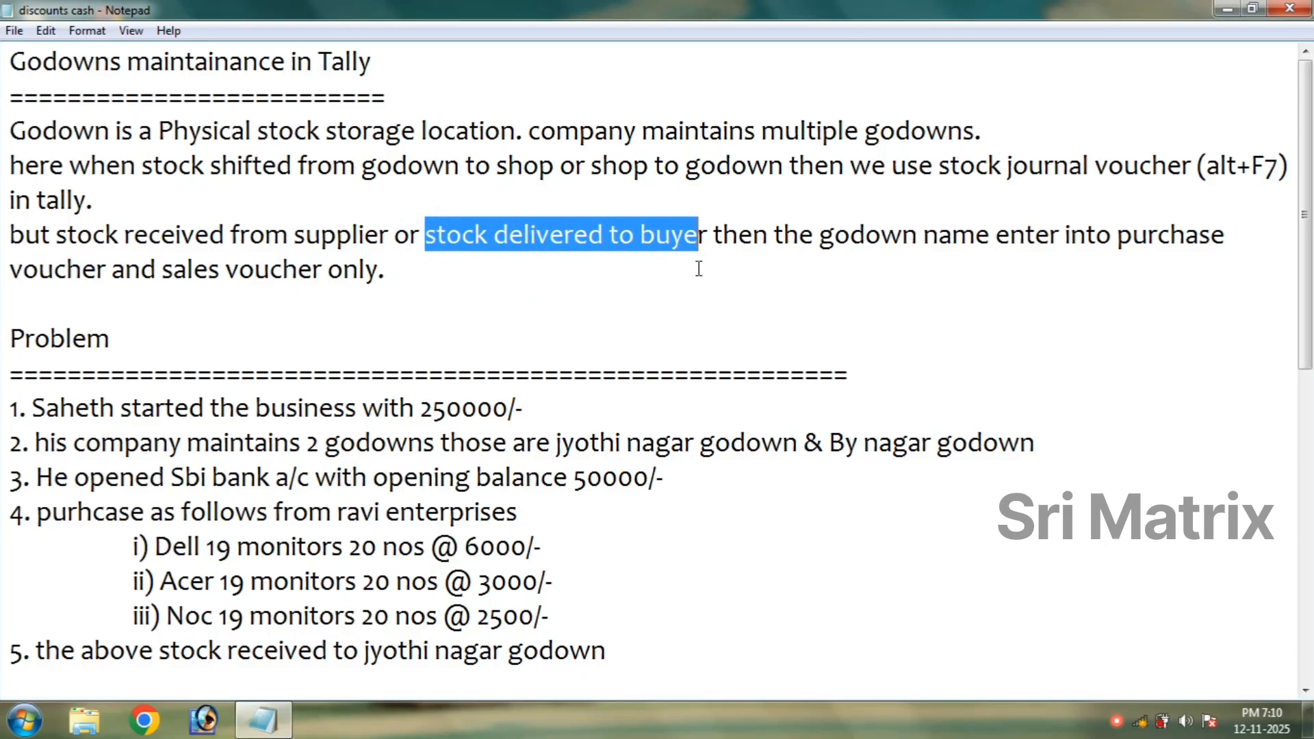
Read the first two items of the Problem: the starting capital and the two godowns the company maintains.
click(691, 271)
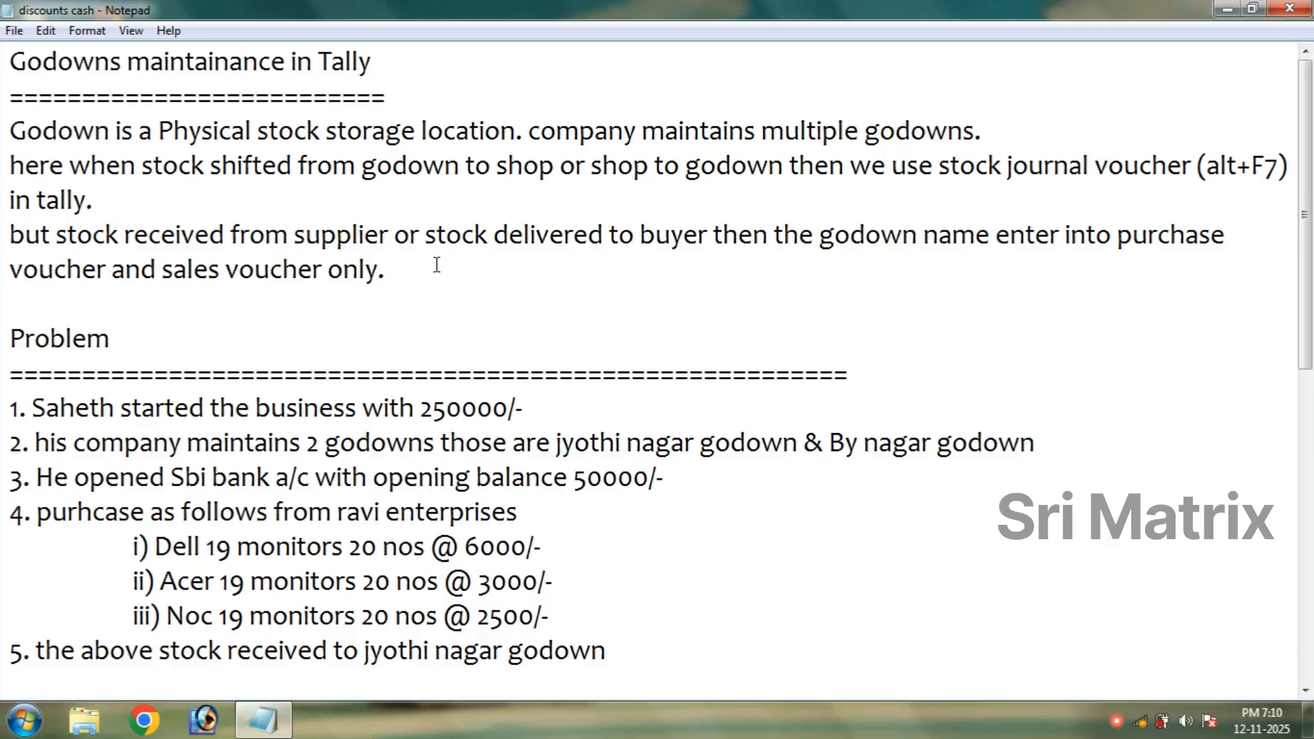
scroll(307, 392, down, 2)
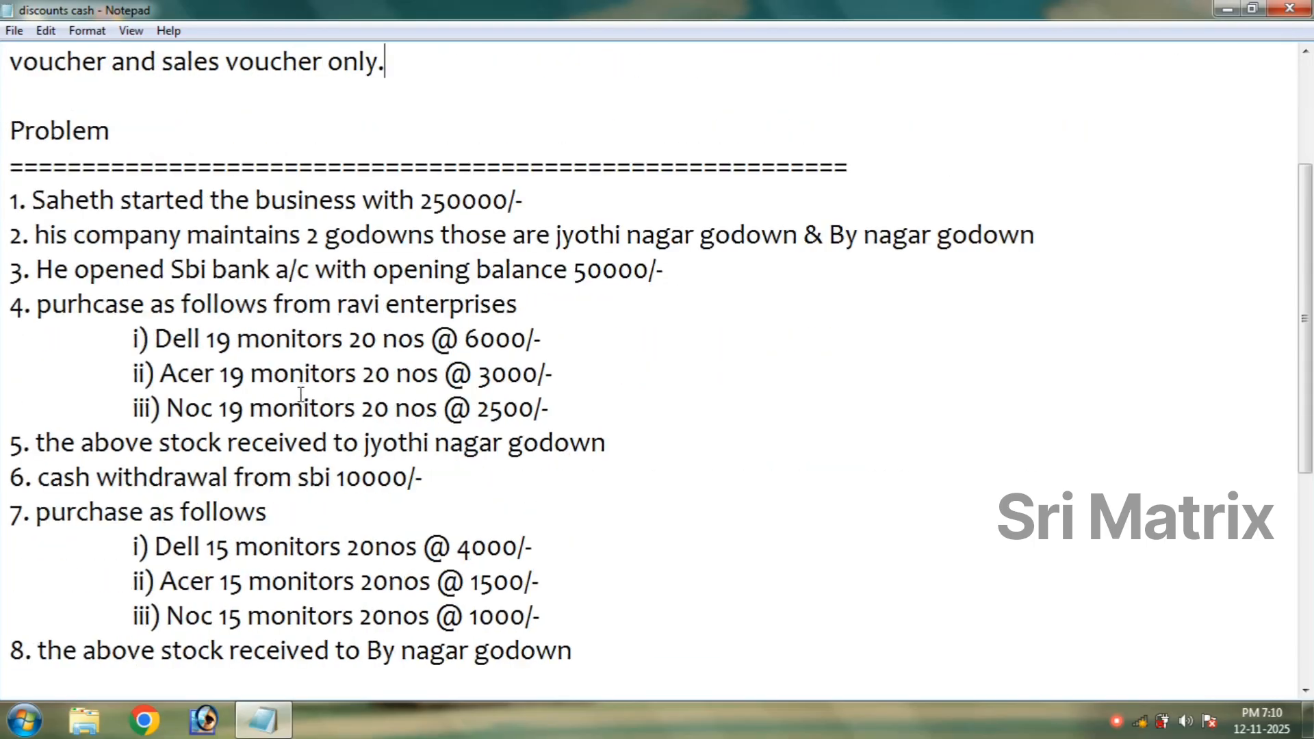
click(56, 197)
scroll(72, 168, down, 1)
drag(567, 100, 4, 109)
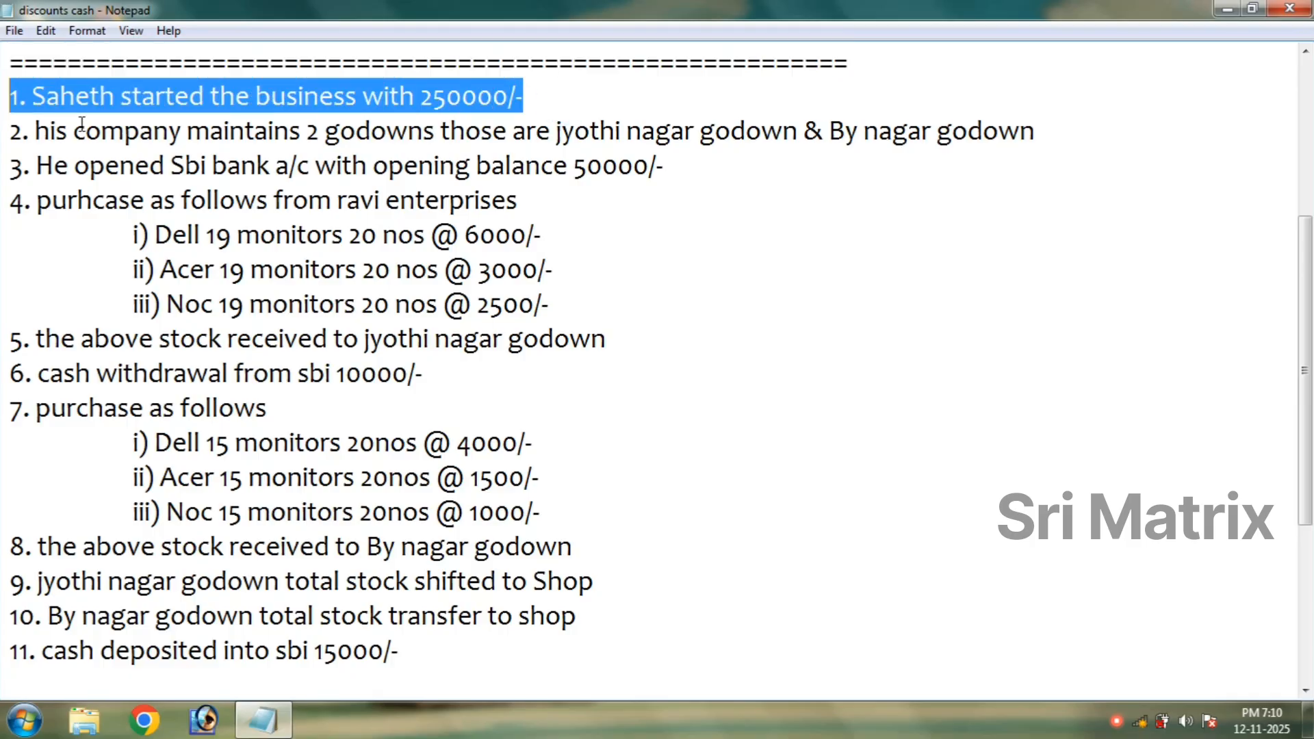
click(140, 133)
drag(306, 131, 434, 133)
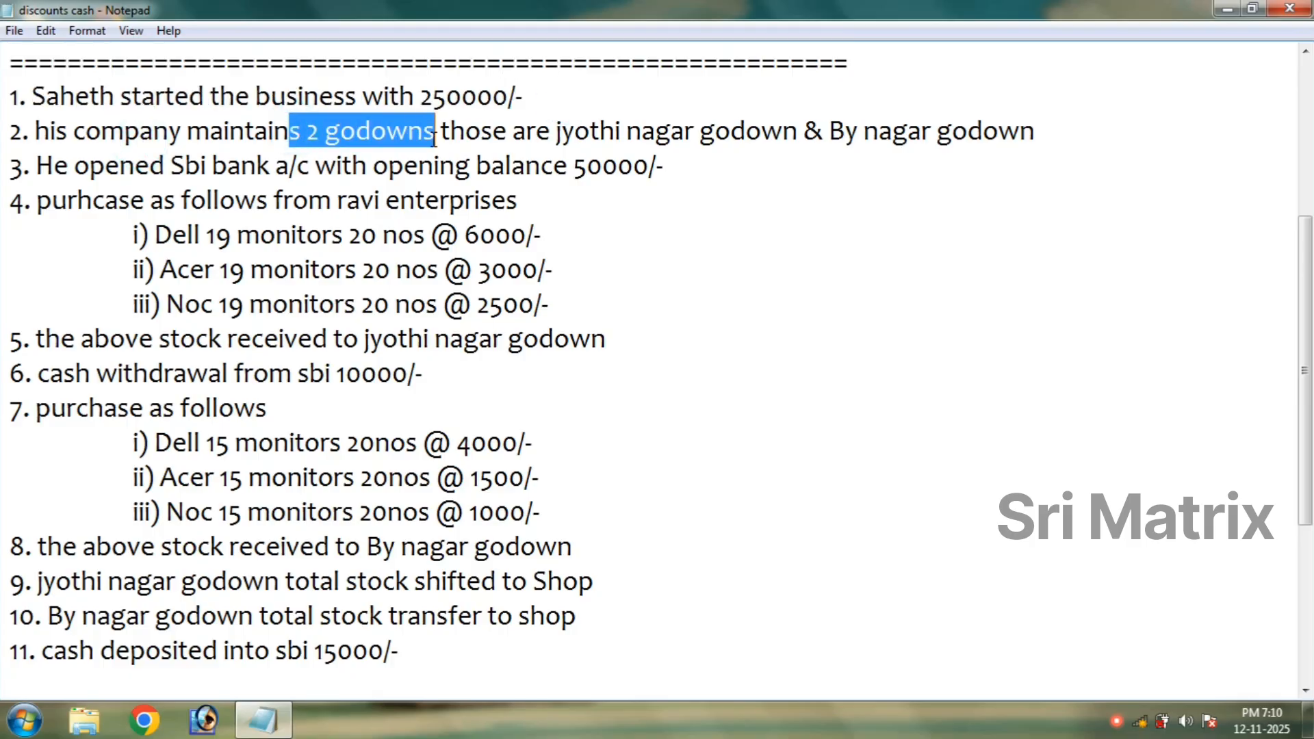
drag(550, 137, 1017, 141)
click(889, 209)
Examine the Sbi bank account item, the 19-inch monitor purchases from ravi enterprises and the godown receiving them.
drag(691, 162, 3, 167)
drag(516, 202, 272, 203)
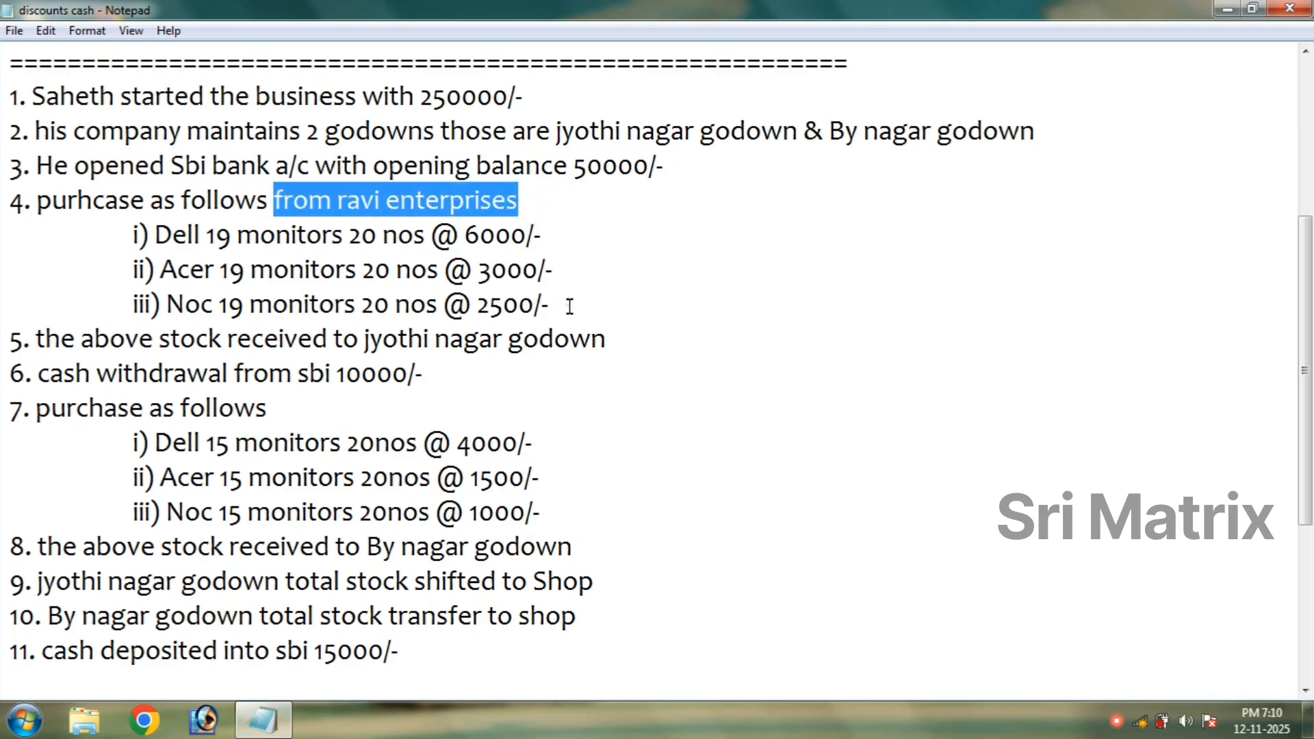
drag(569, 304, 10, 225)
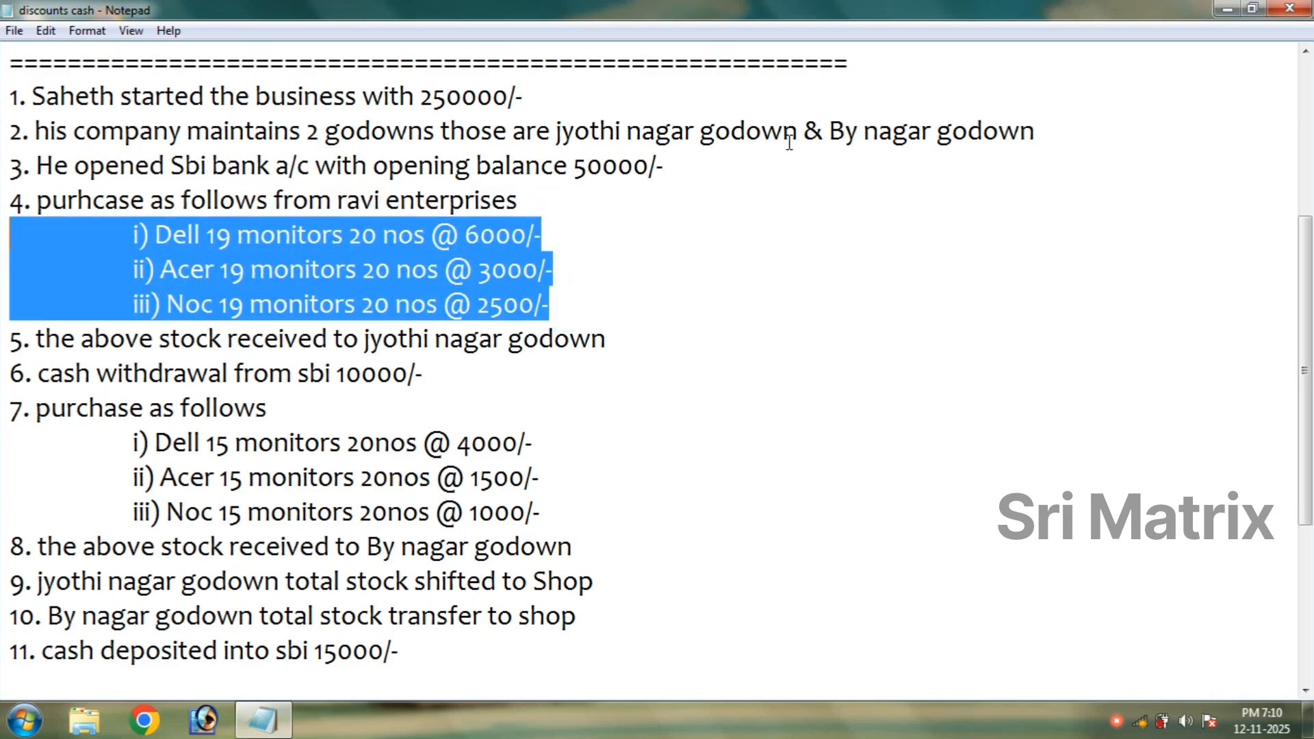
drag(796, 130, 551, 131)
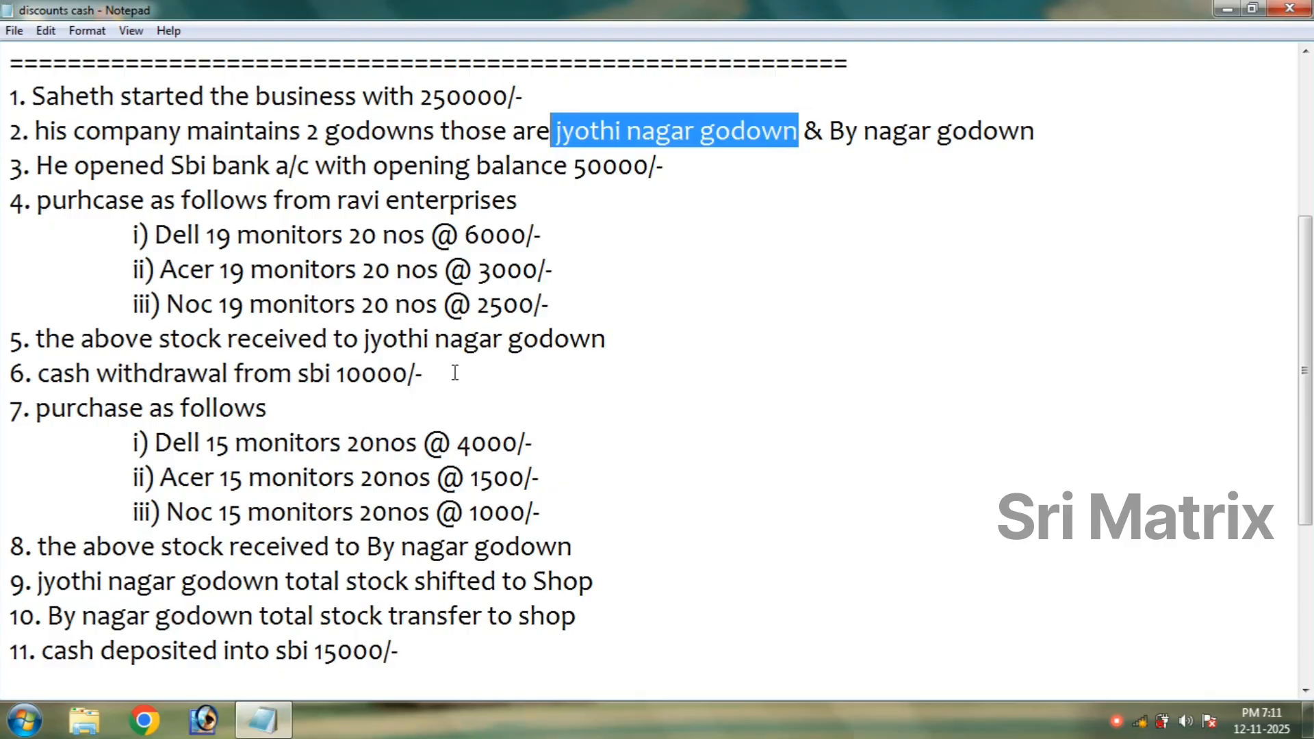
Examine the cash withdrawal from Sbi, the second purchase of 15-inch monitors and the godown receiving that stock.
drag(452, 372, 3, 378)
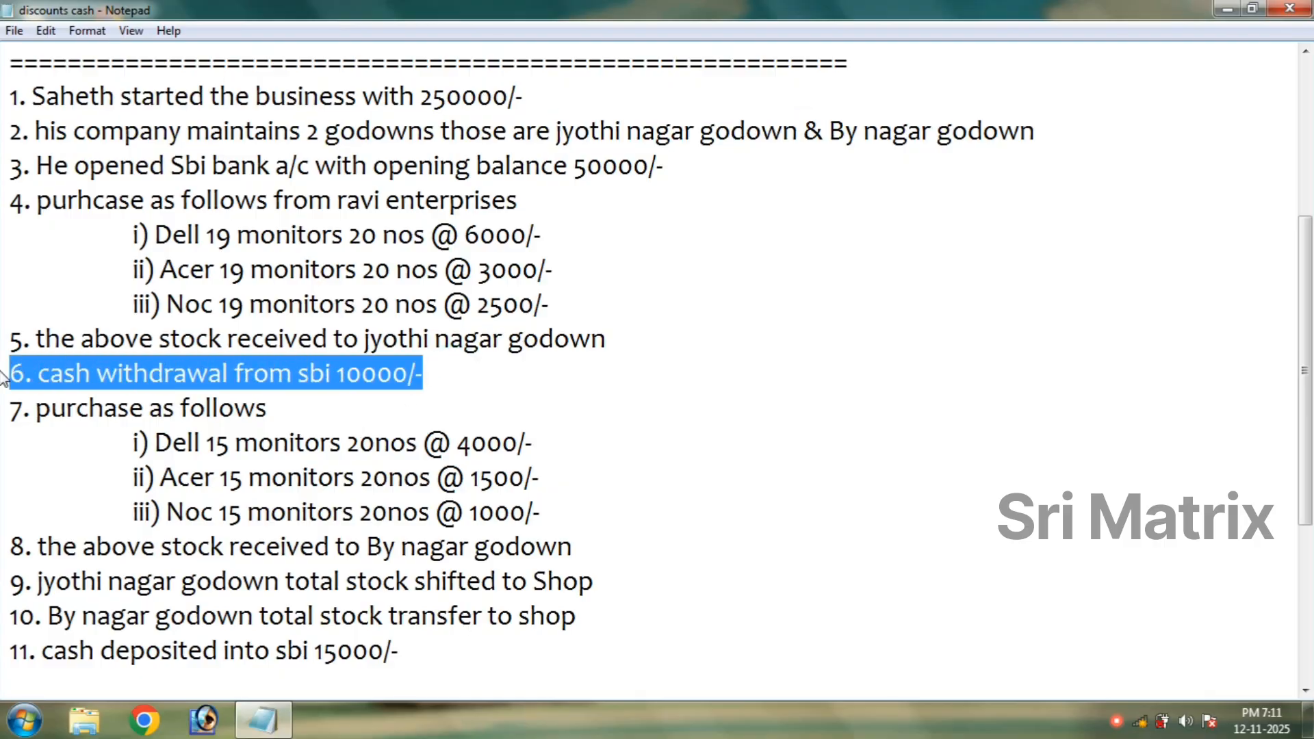
drag(563, 514, 8, 411)
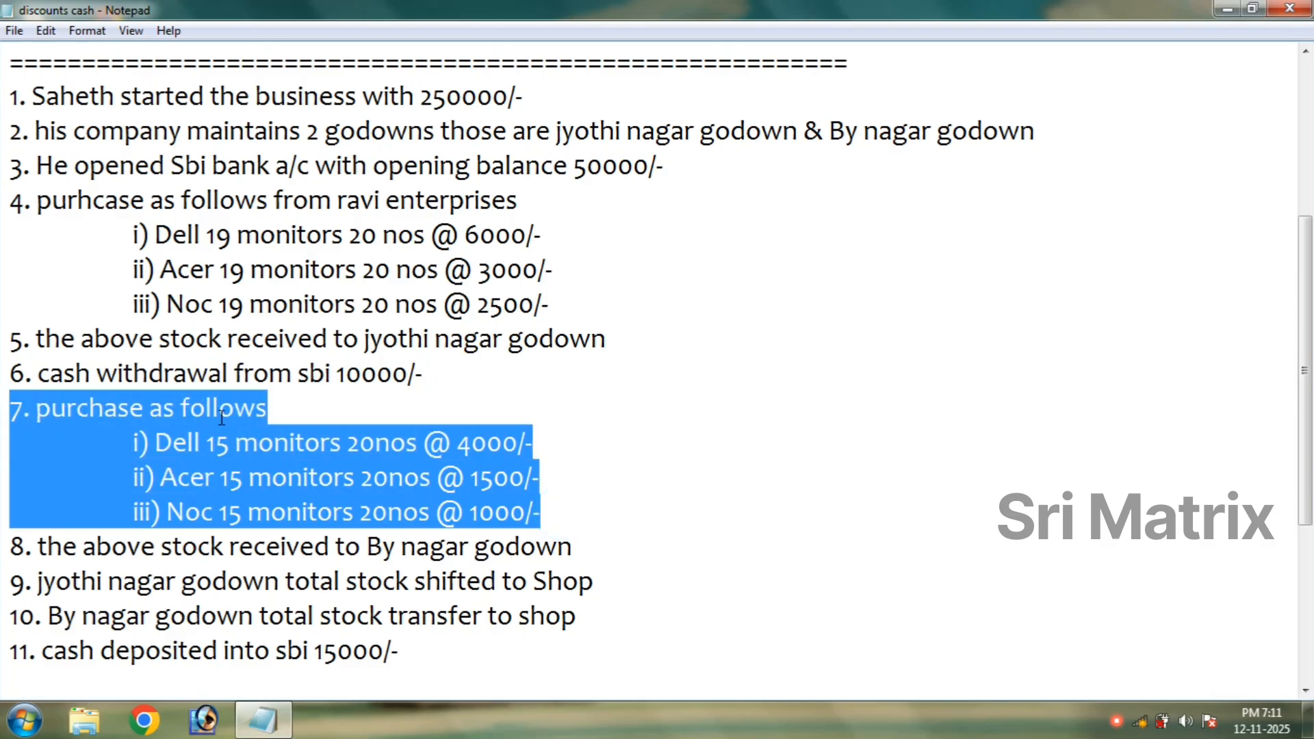
scroll(569, 519, down, 1)
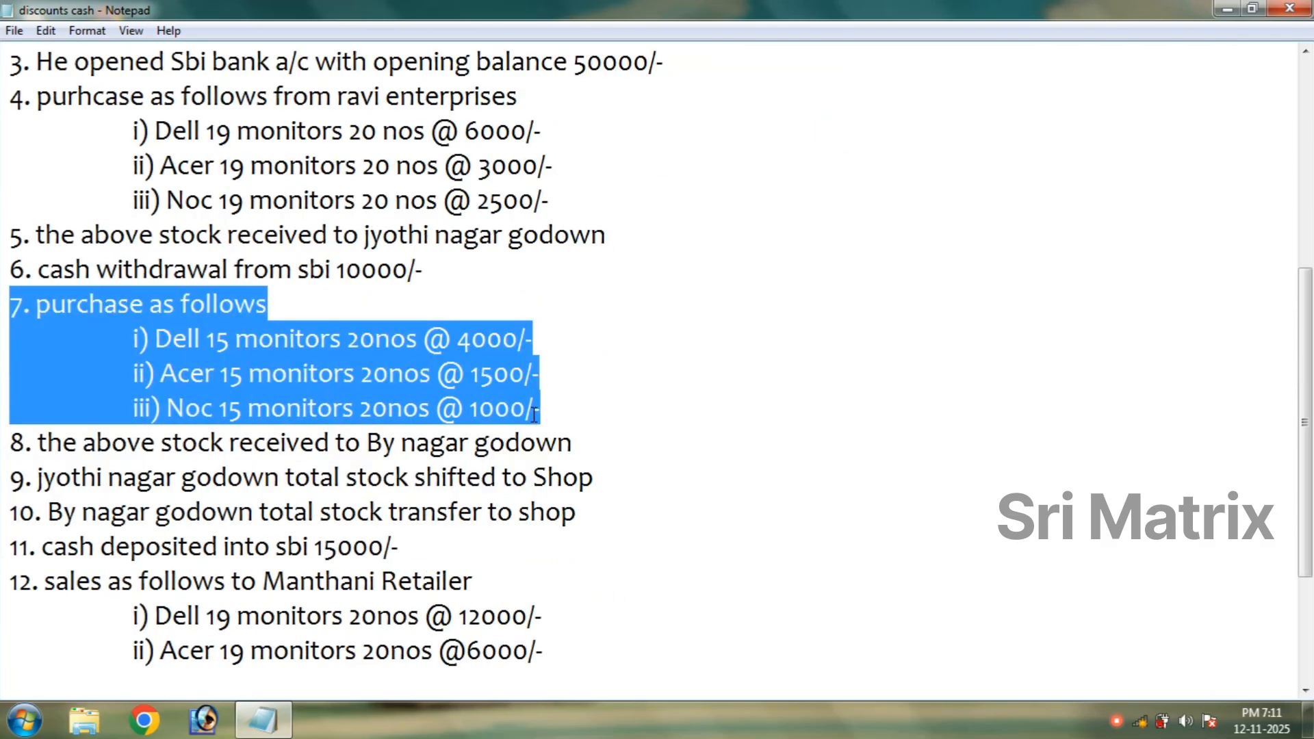
scroll(534, 416, up, 1)
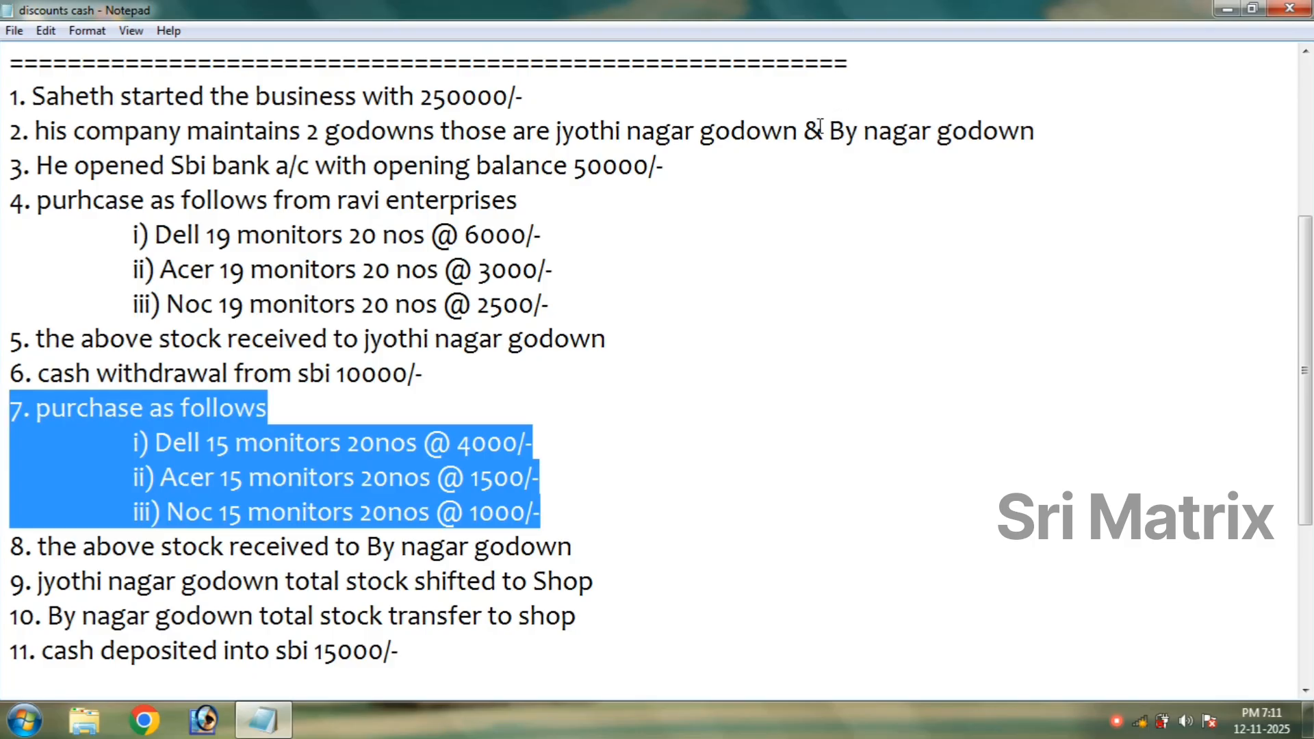
drag(824, 129, 1036, 130)
click(782, 438)
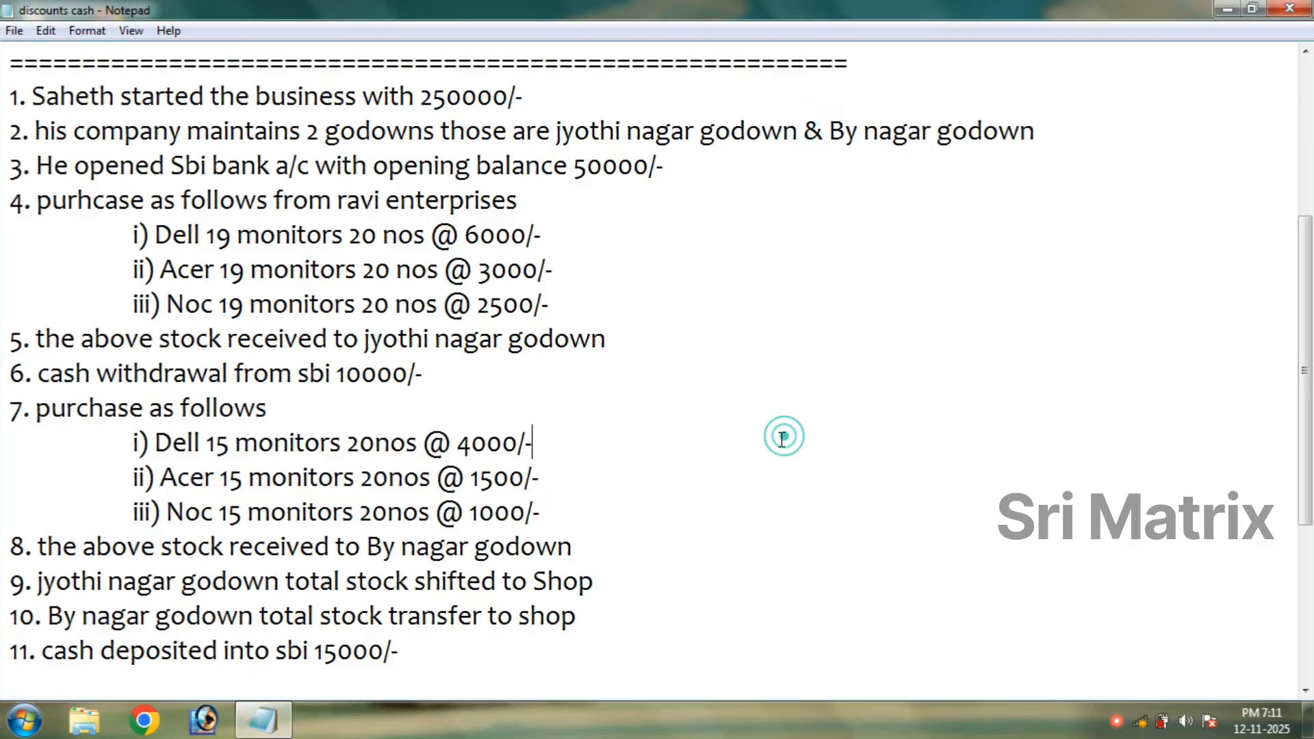
Examine the items on shifting both godowns' total stock to the shop and the cash deposit into Sbi.
scroll(753, 440, down, 1)
click(606, 511)
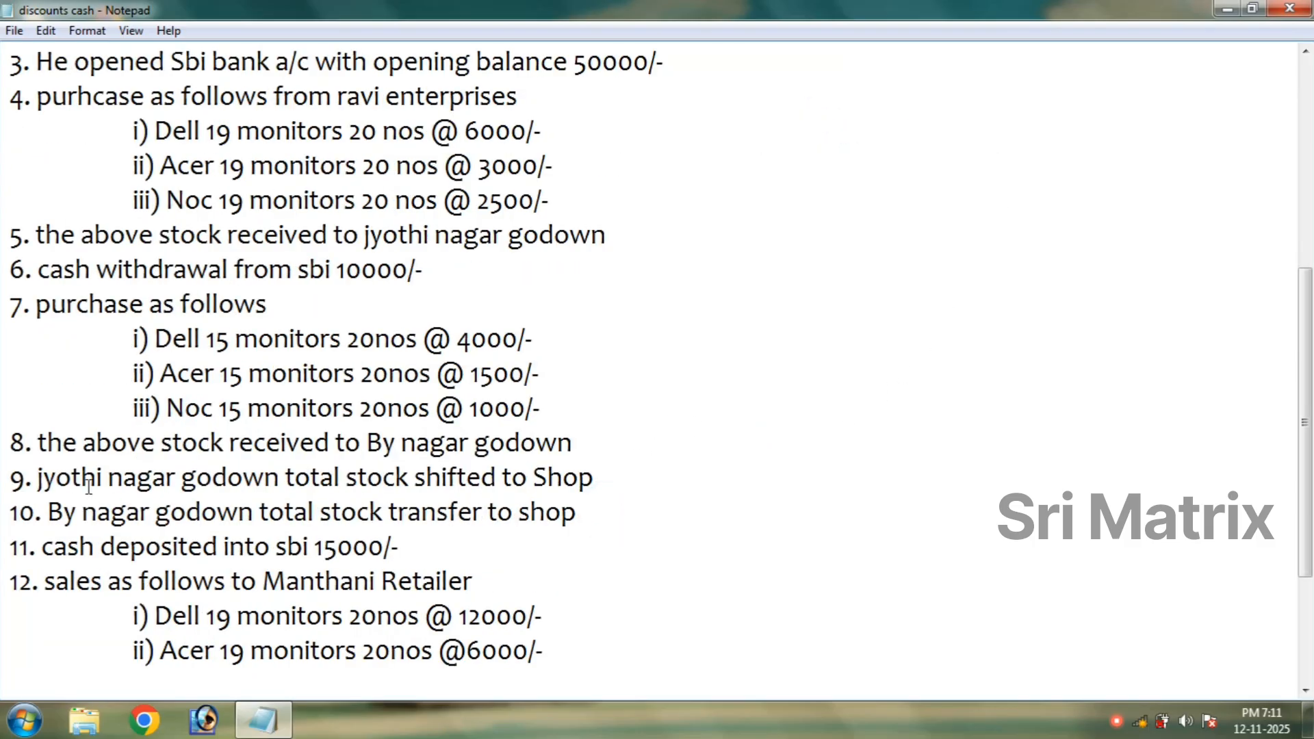
drag(37, 477, 267, 476)
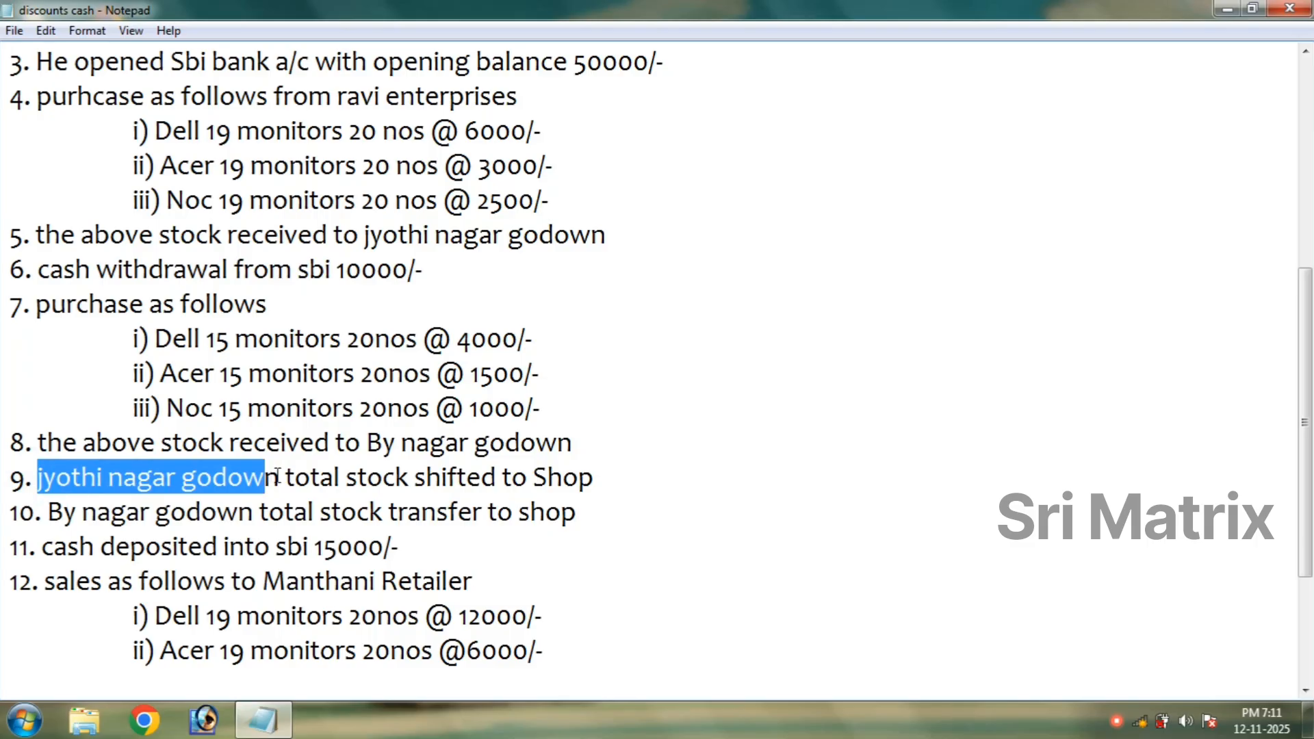
drag(527, 476, 578, 477)
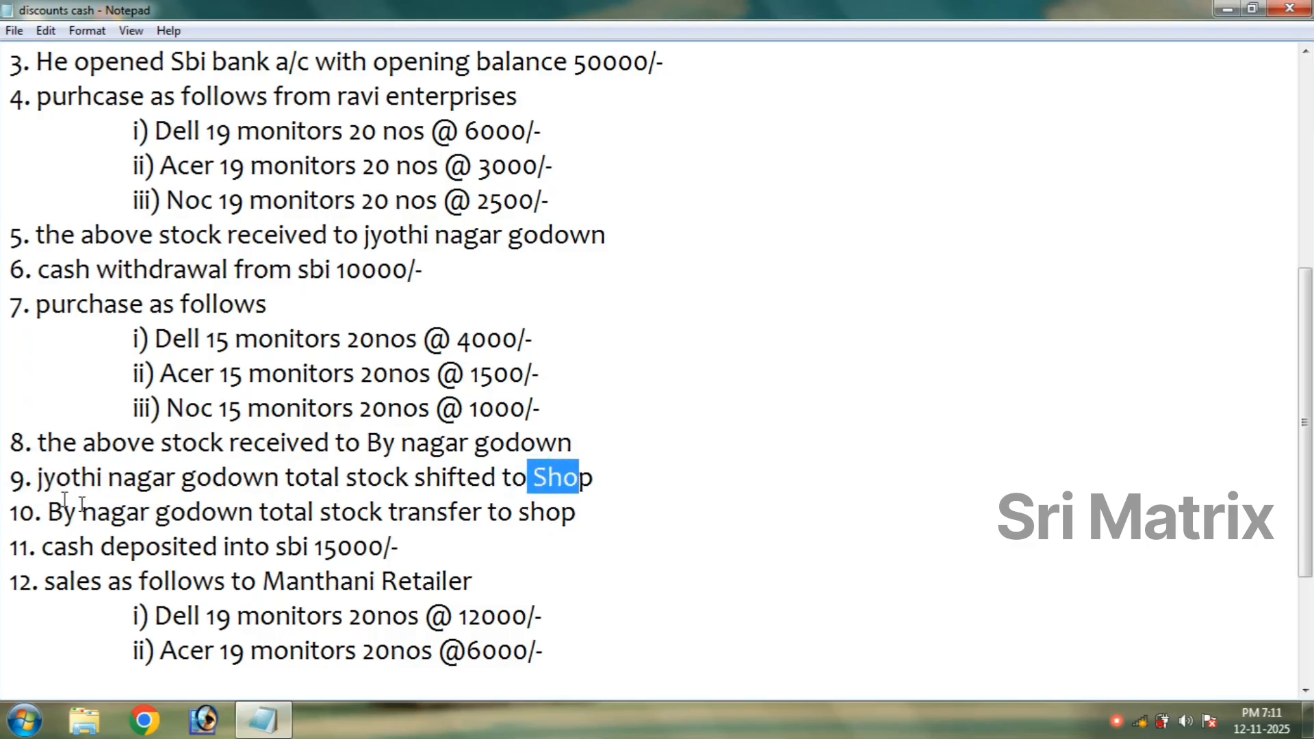
drag(48, 512, 260, 512)
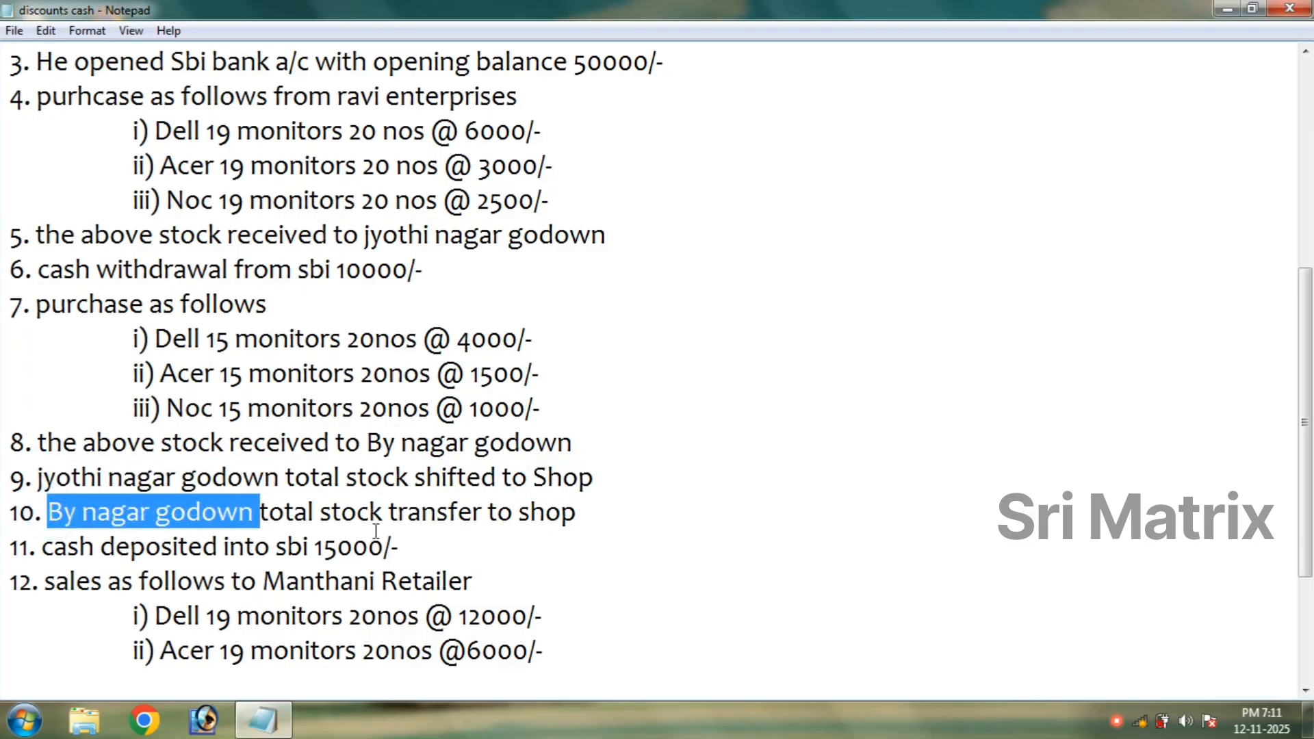
drag(522, 512, 616, 520)
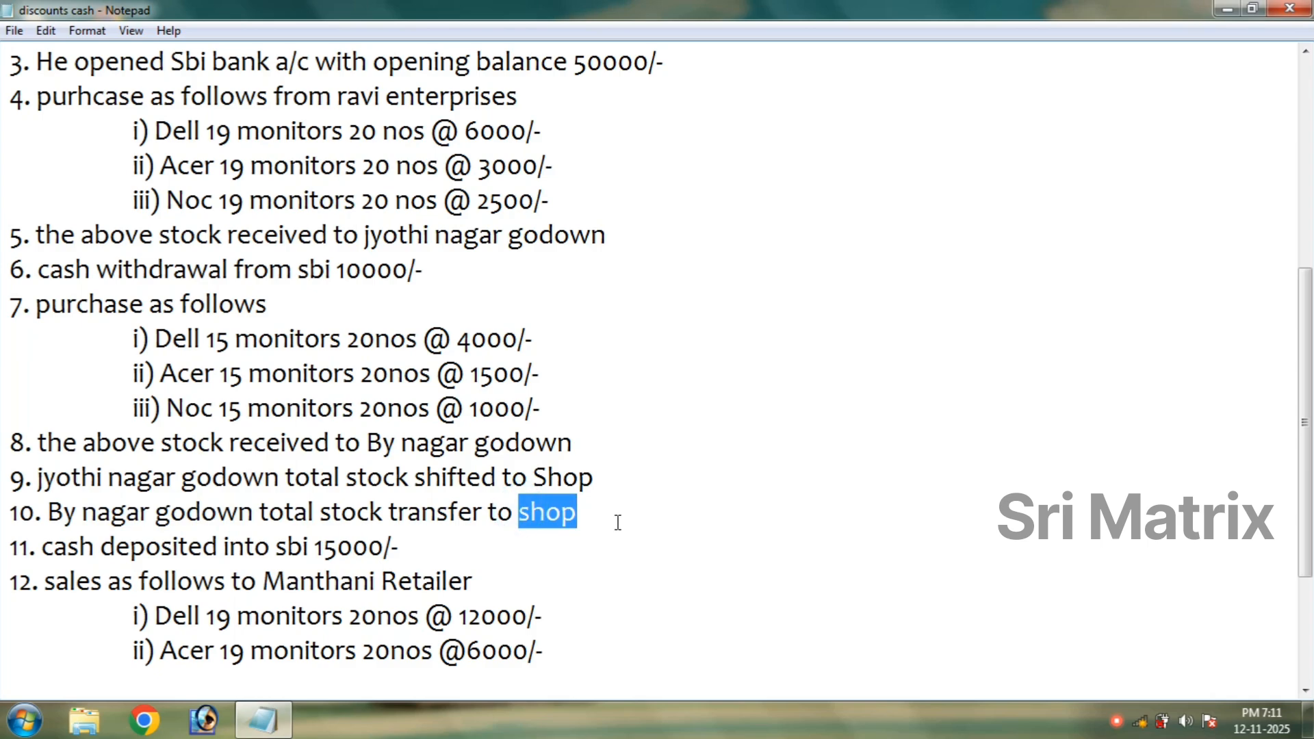
scroll(563, 481, down, 1)
drag(420, 453, 6, 417)
Examine the sales to Manthani Retailer and the closing cash receipt and payment items, and look back over the whole problem.
scroll(157, 547, down, 1)
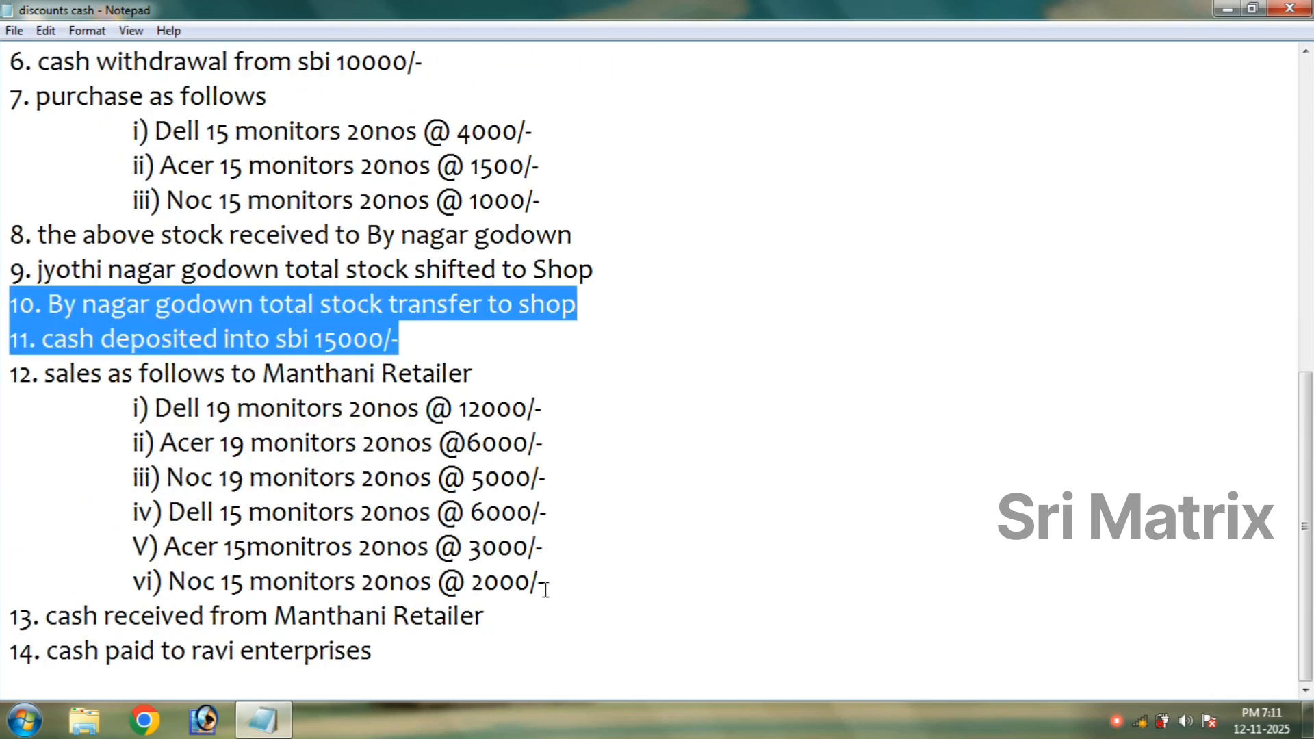
drag(545, 590, 8, 402)
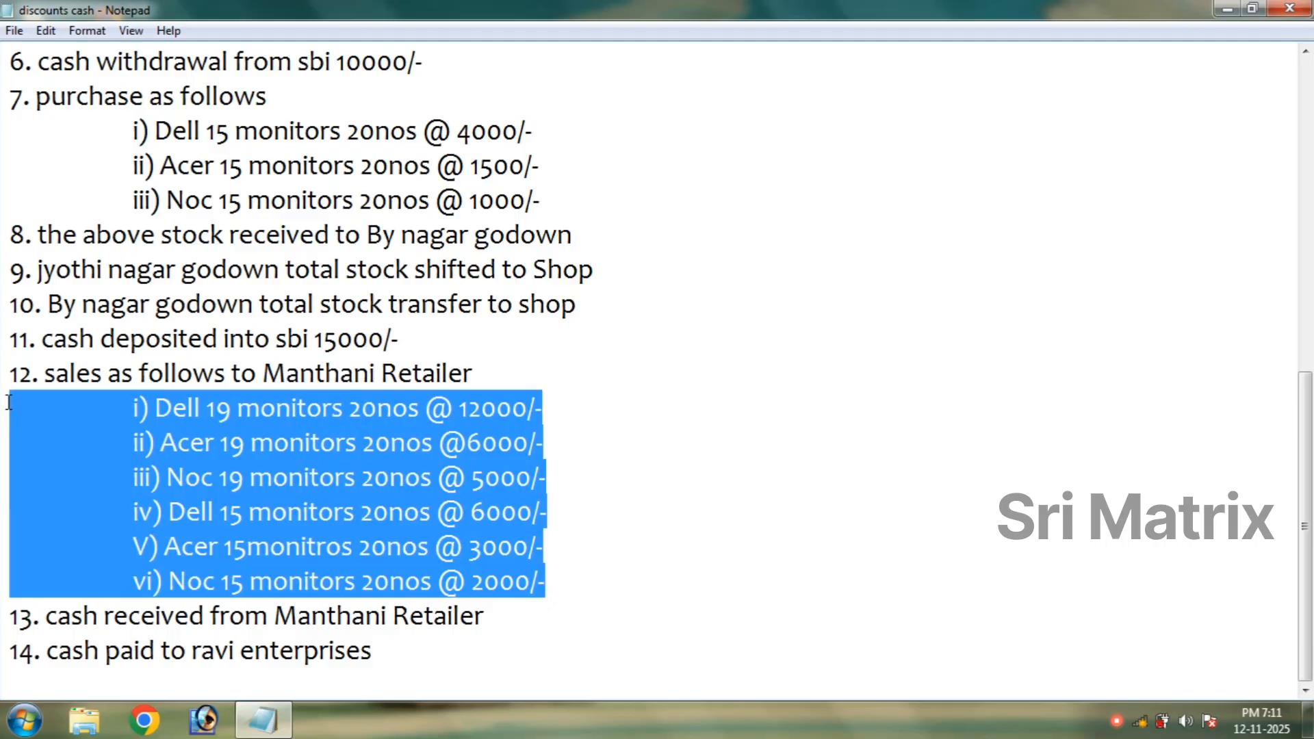
drag(518, 378, 258, 373)
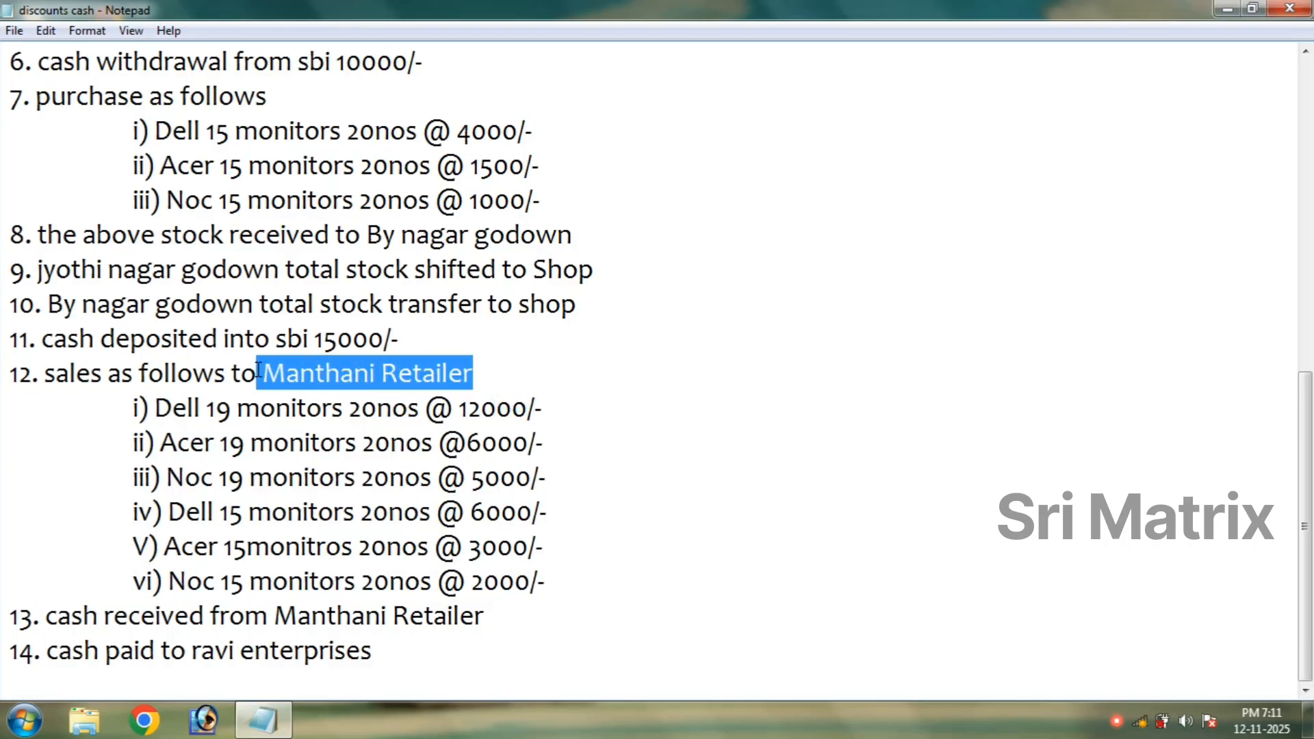
drag(498, 616, 269, 609)
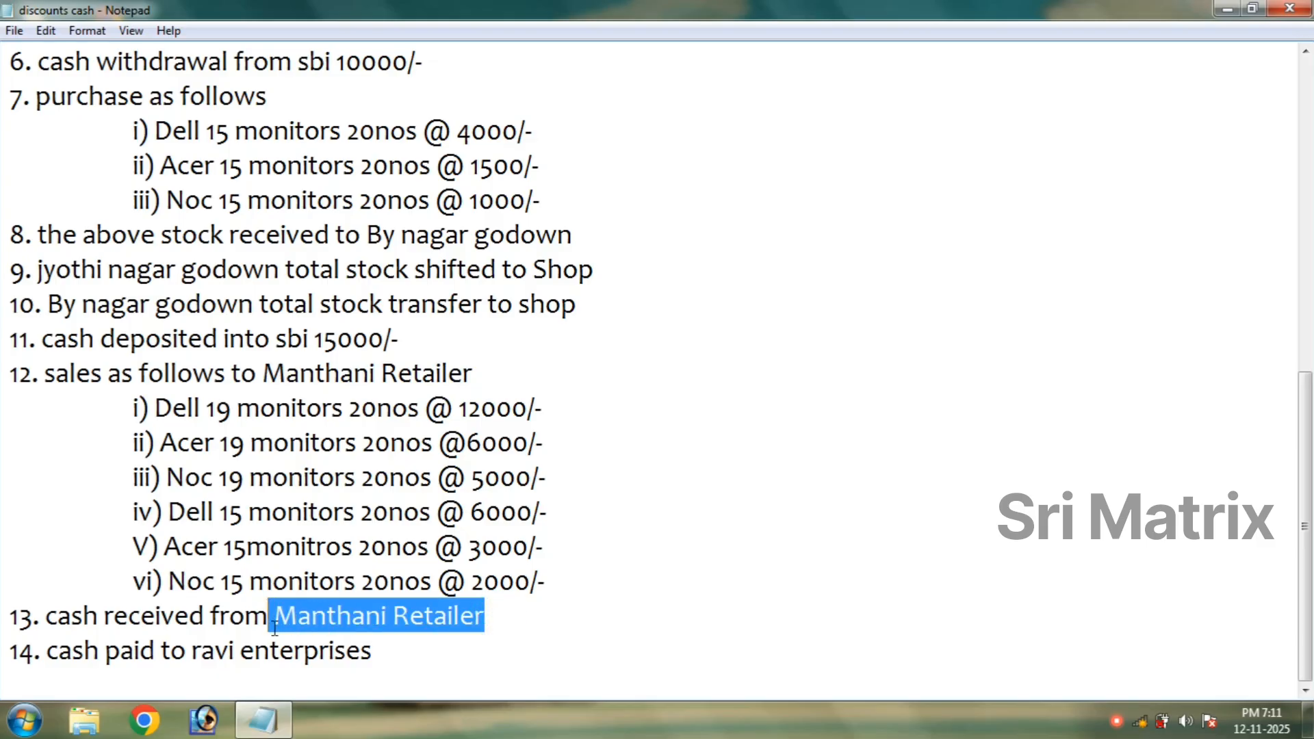
drag(386, 663, 196, 655)
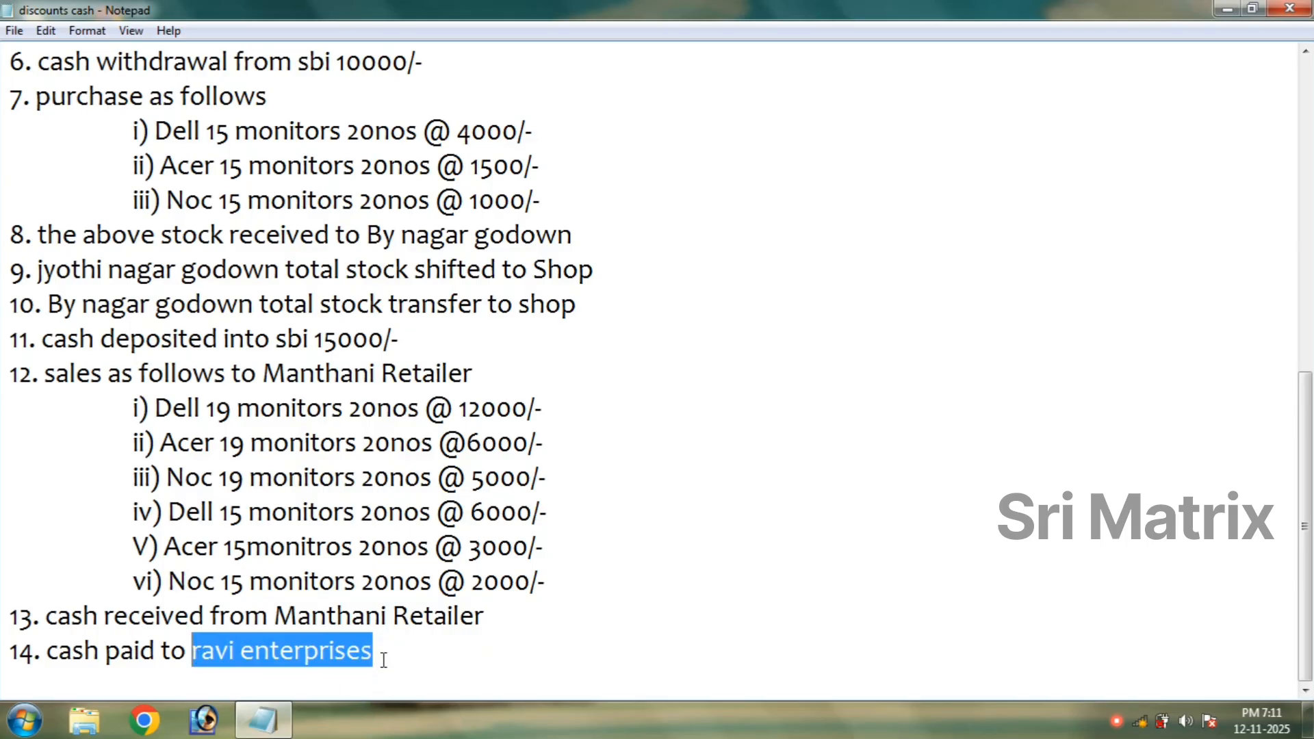
drag(384, 661, 39, 39)
scroll(83, 279, up, 1)
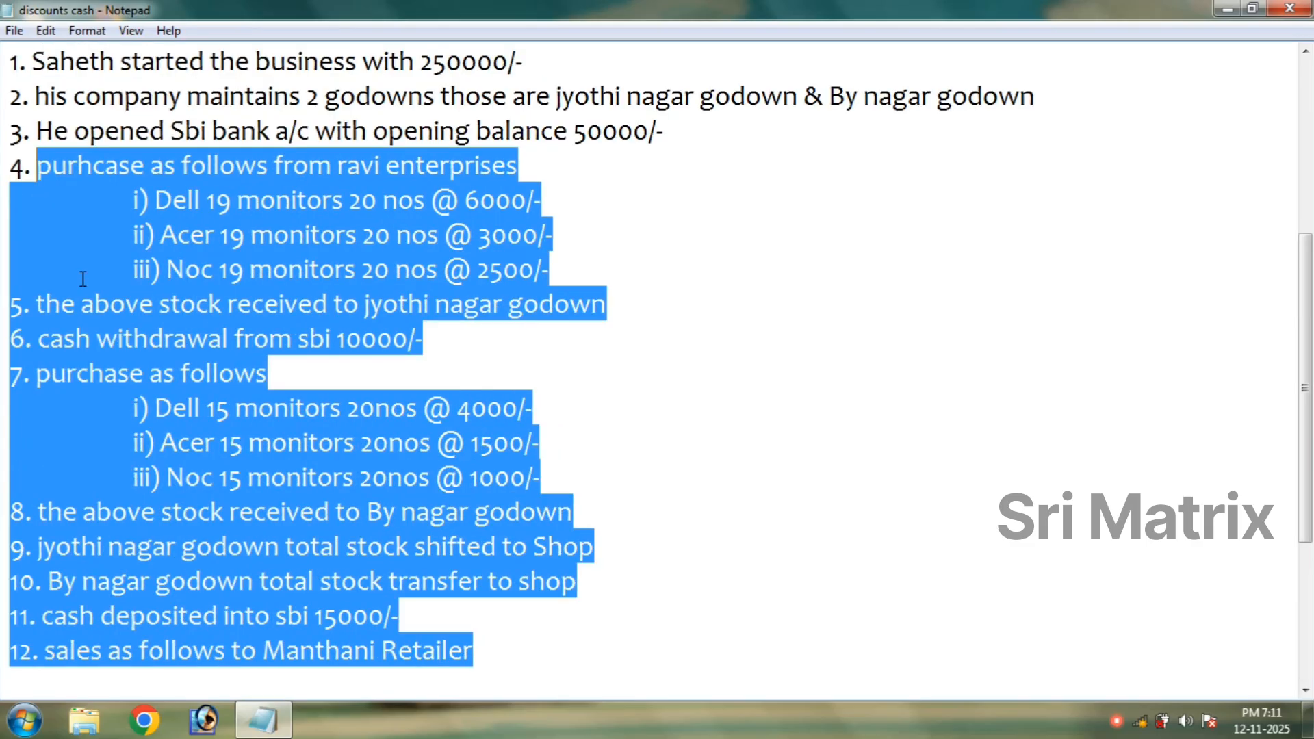
scroll(83, 279, up, 2)
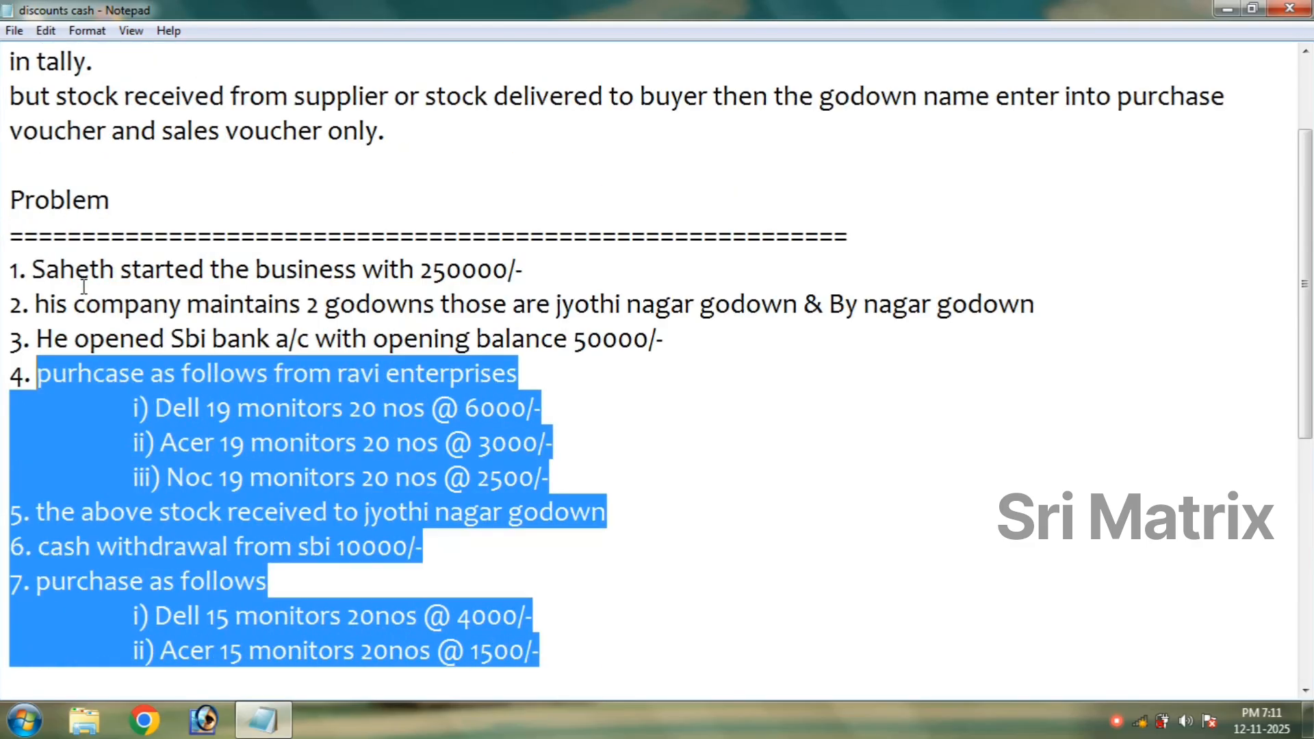
Put the notes away, launch Tally.ERP 9 and start working in Educational Mode.
click(1227, 9)
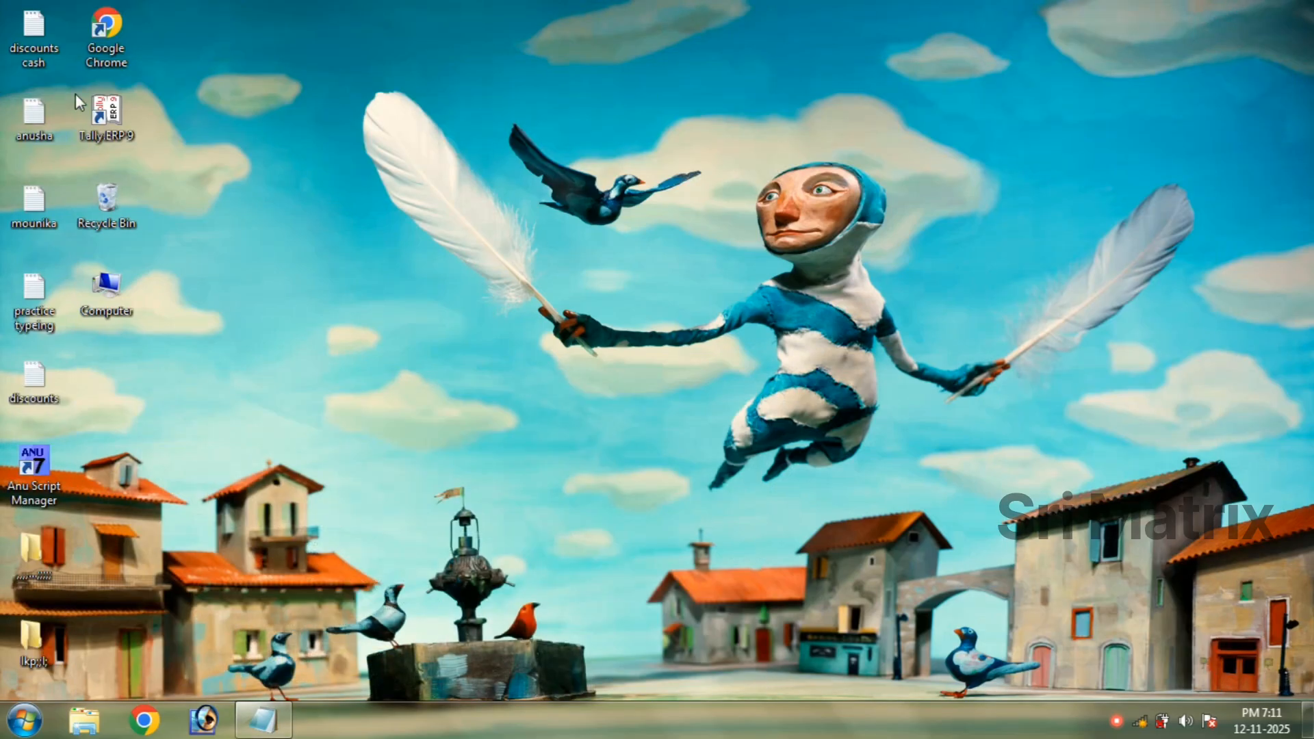
double_click(134, 135)
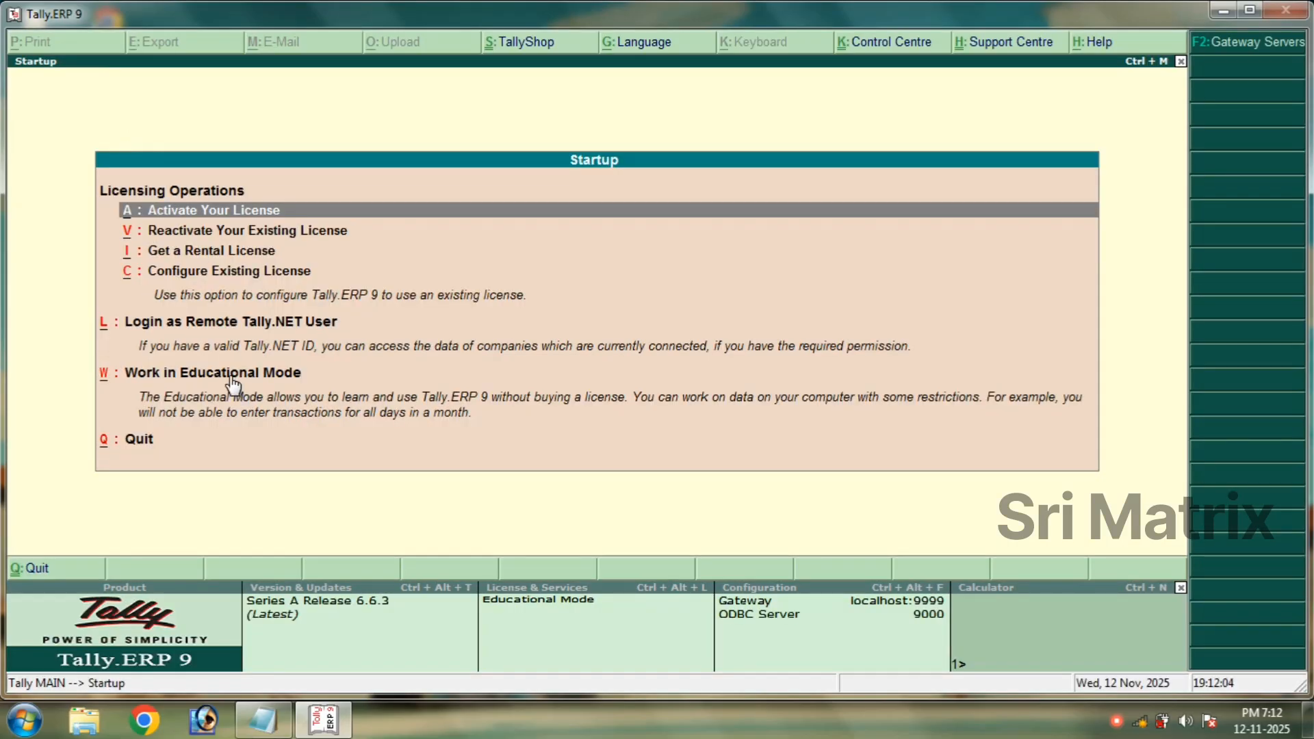
click(231, 380)
click(232, 382)
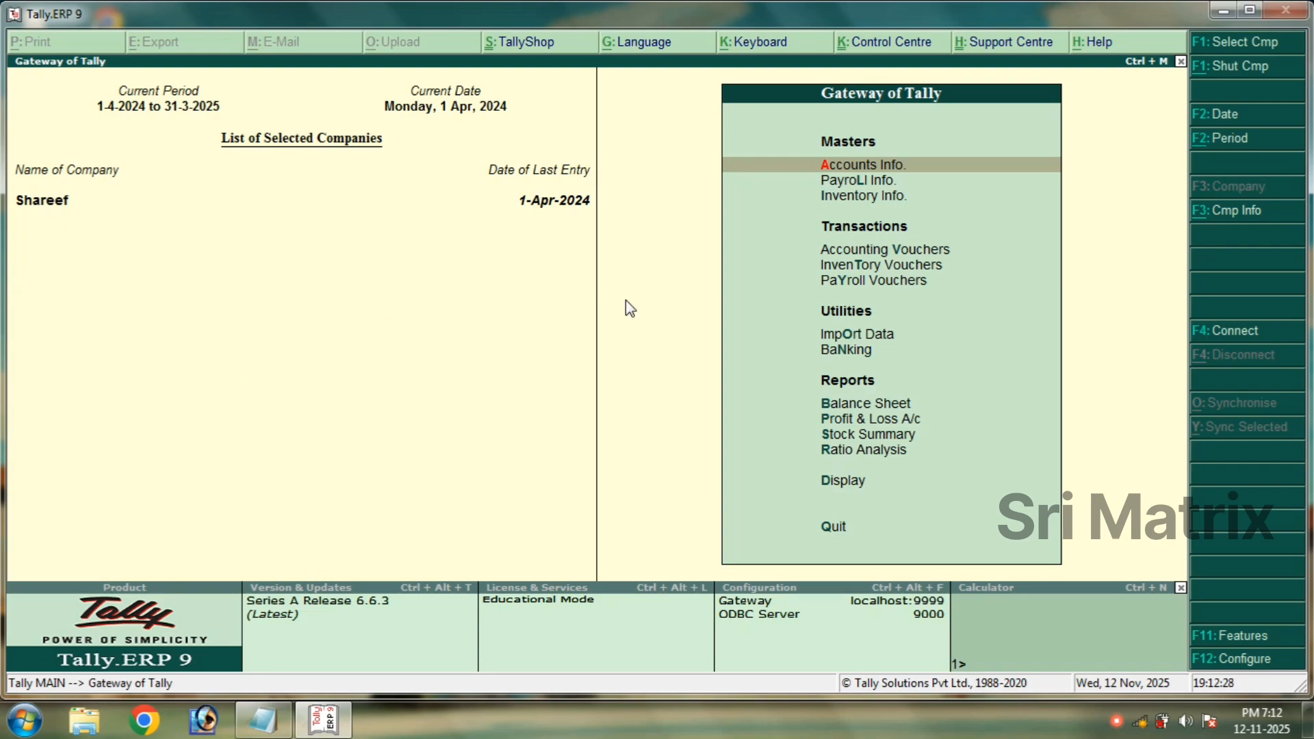
Start creating a new company named Godown Company, keep the same mailing name and leave the address blank.
click(1236, 215)
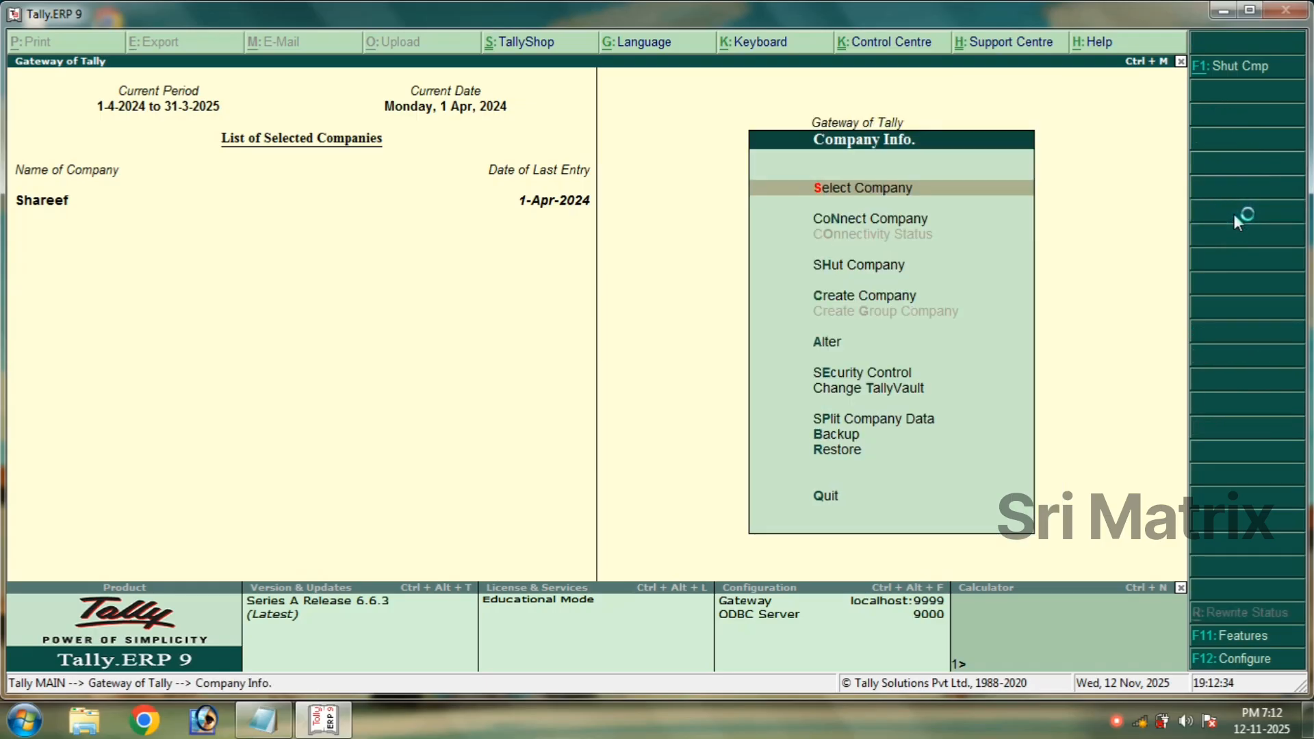
click(843, 292)
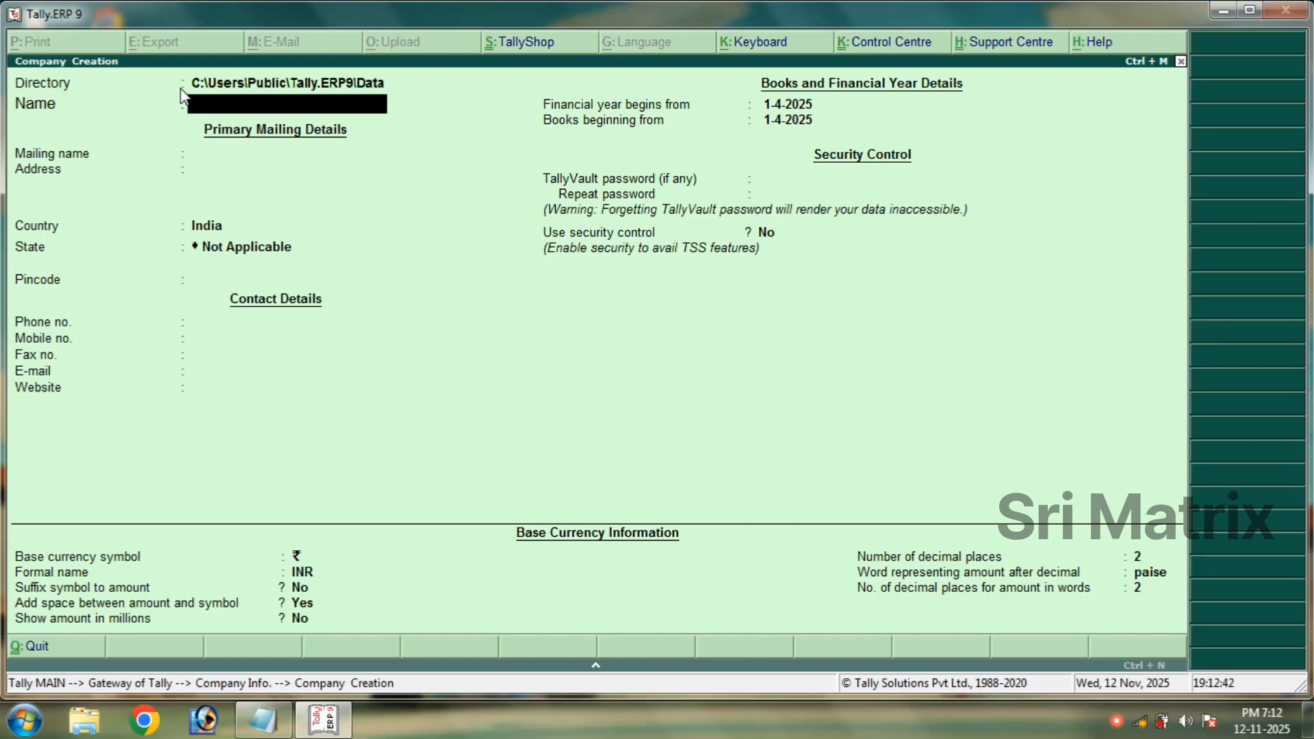
text(Godown C)
text(ompany)
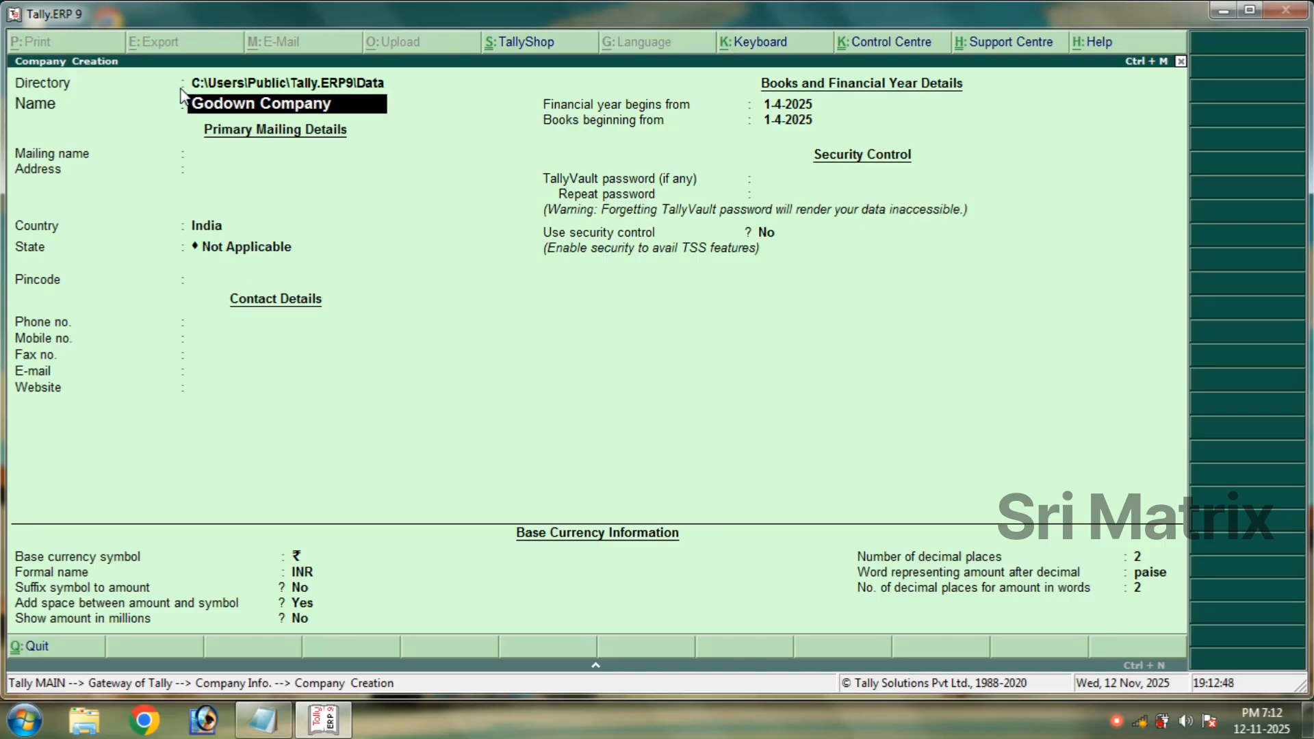
key(Return)
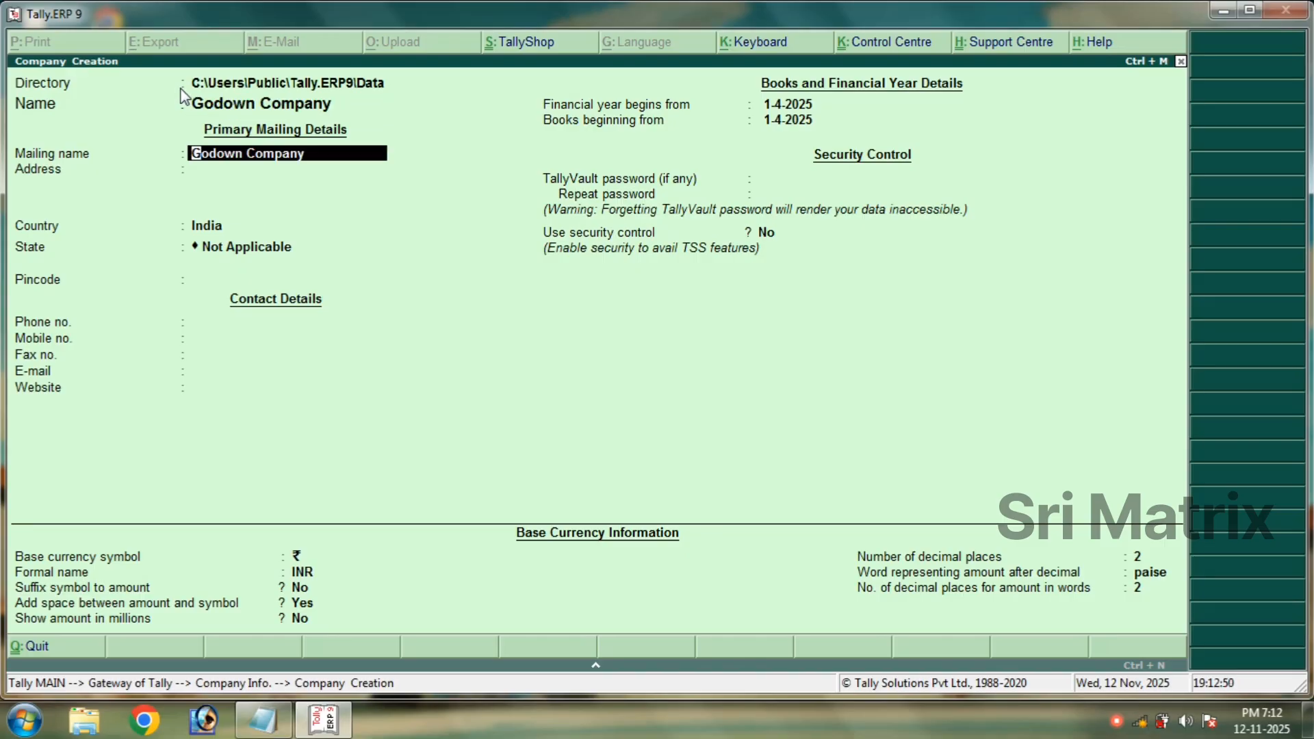
key(BackSpace)
key(Return)
key(Return)
key(Return)
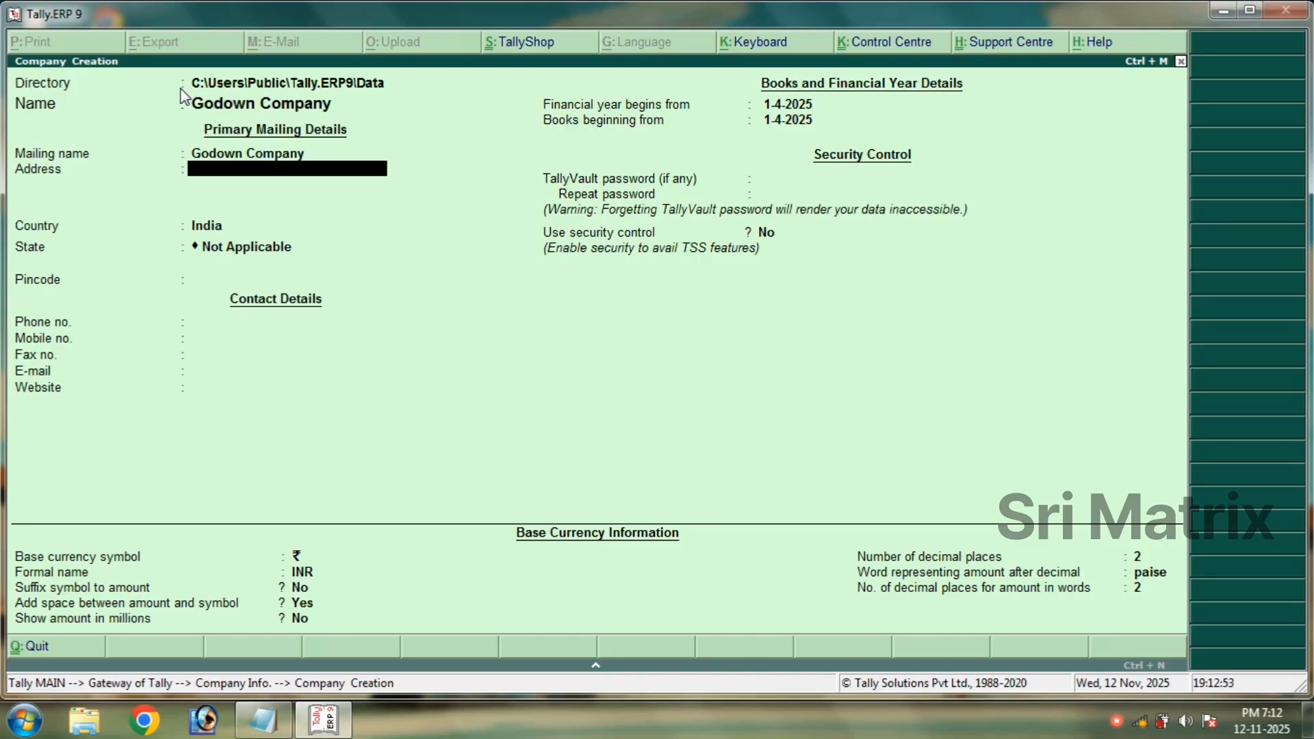
Keep India as the country, set the state to Telangana and leave the pincode and contact details blank.
key(Return)
text(Te)
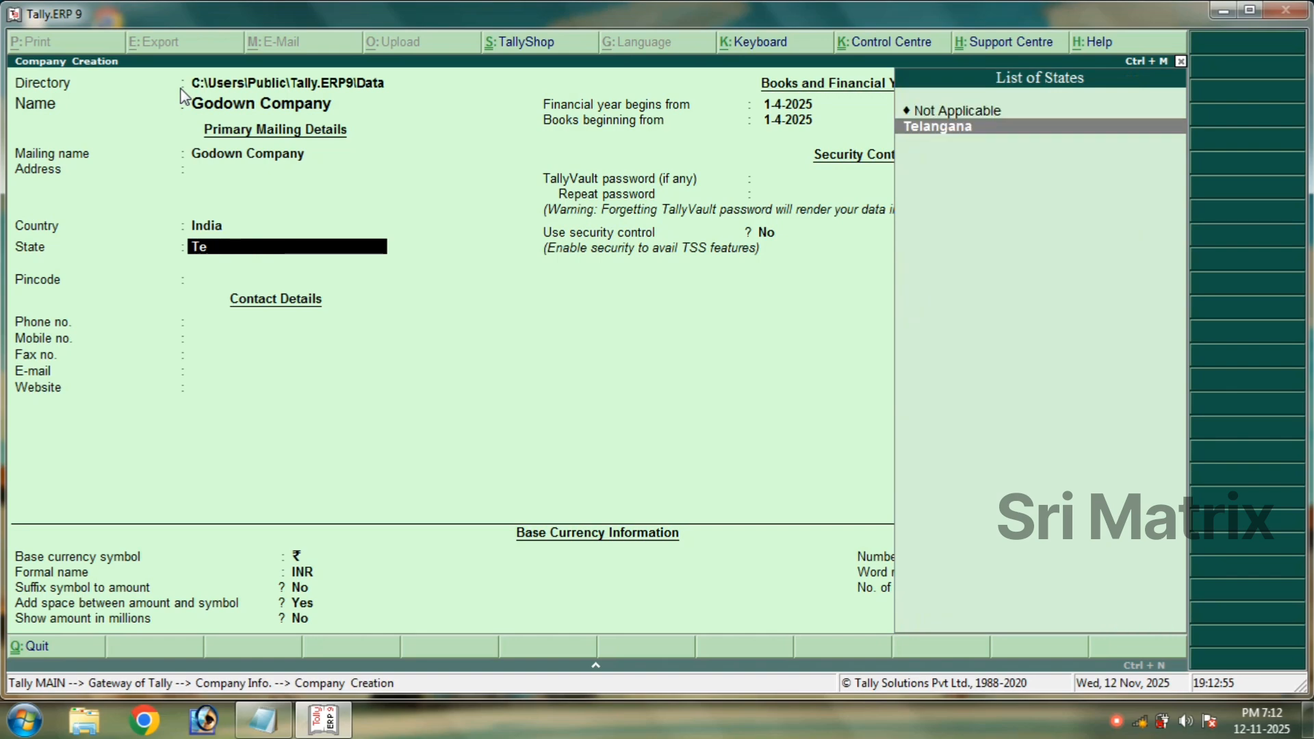
key(Return)
key(Return)
key(Return)
key(Return)
key(Return)
key(Return)
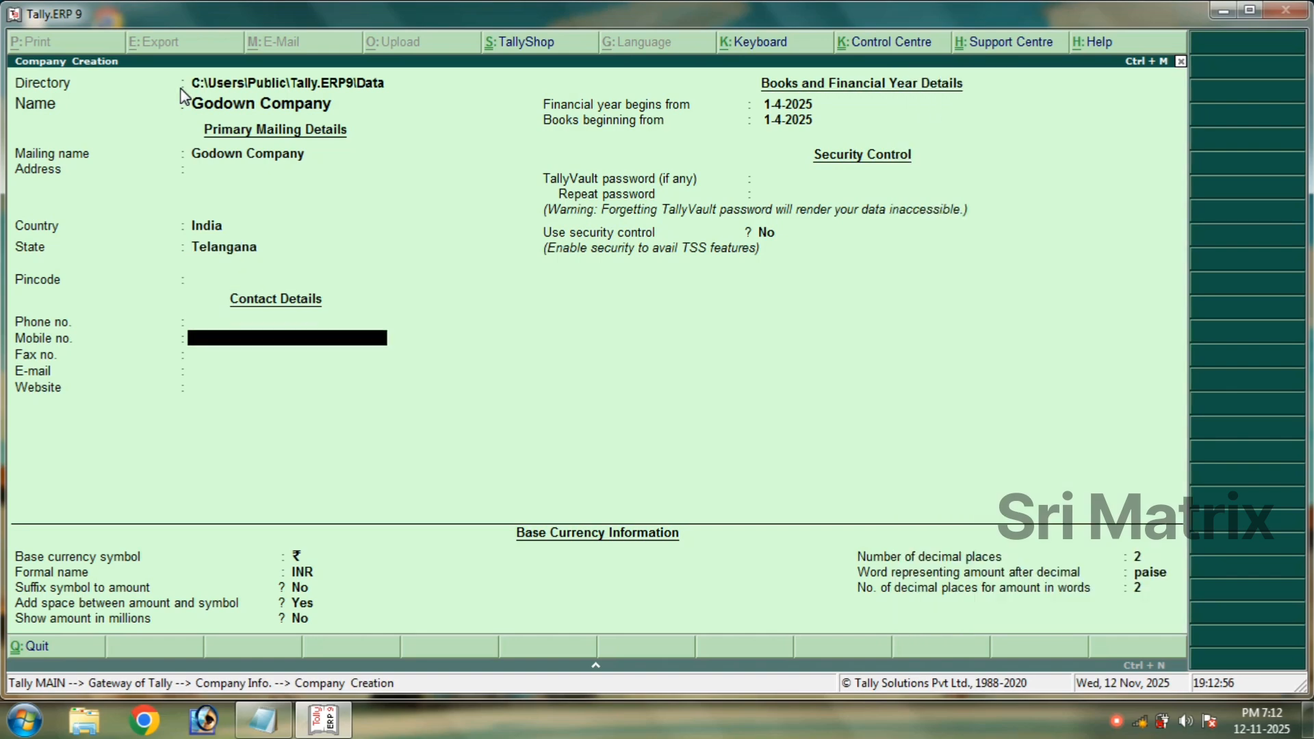
key(Return)
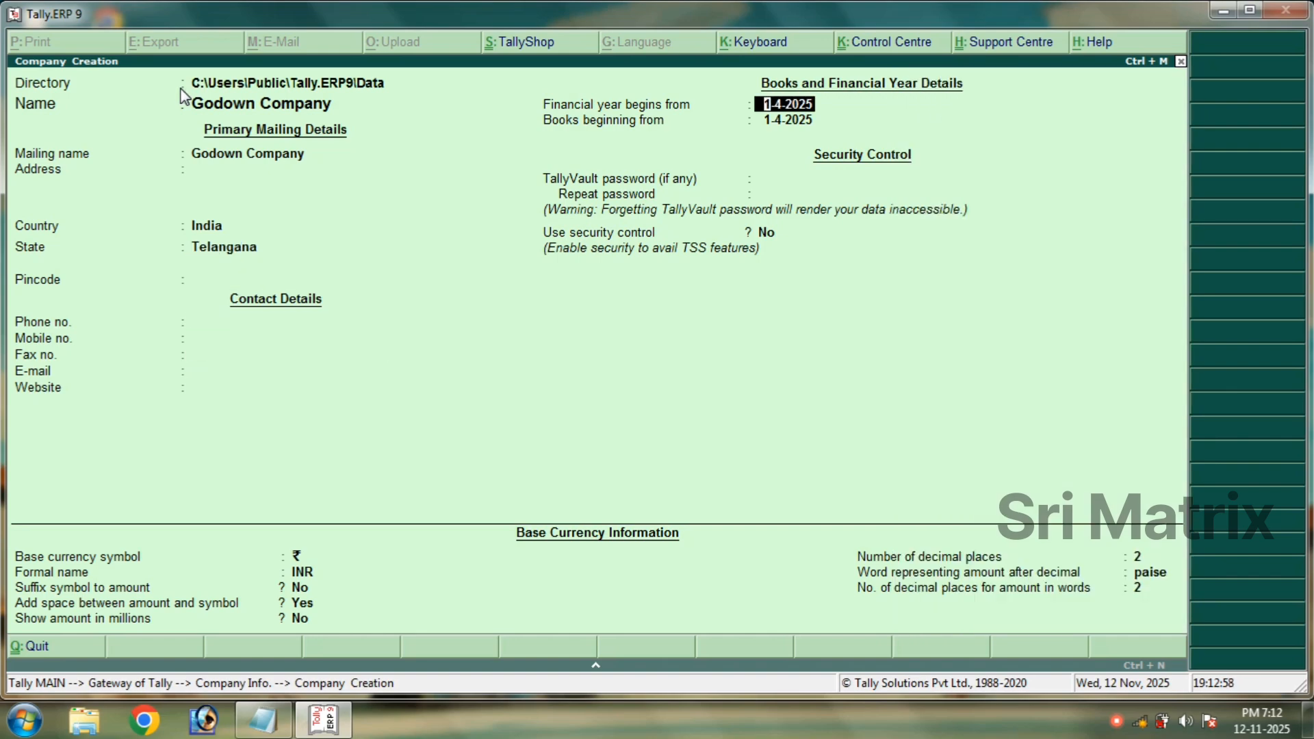
Set the financial year and books beginning to 1-4-2025, leaving the TallyVault password blank and security control at No.
text(1-4-2025)
key(Return)
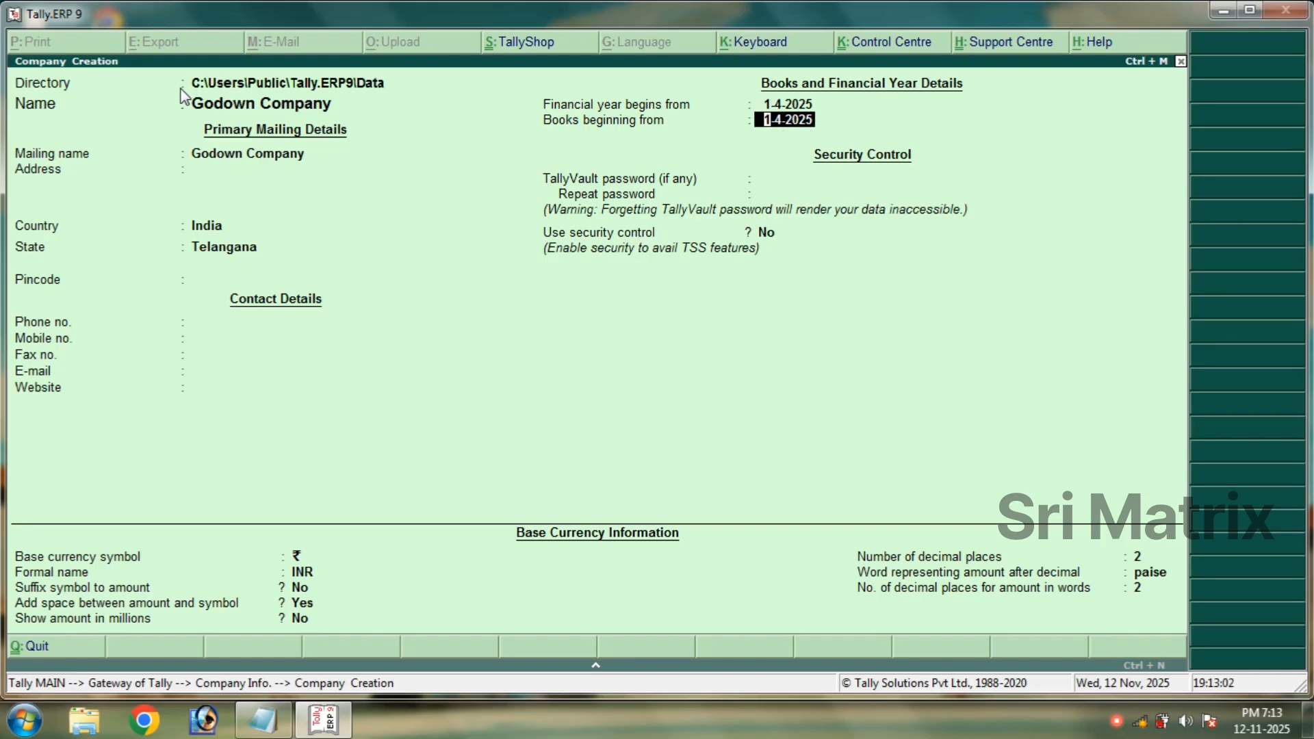
key(Return)
key(Return)
key(Return)
Keep the default base currency settings of ₹, INR, 2 decimal places and paise, and accept the company creation.
key(Return)
key(Return)
key(Return)
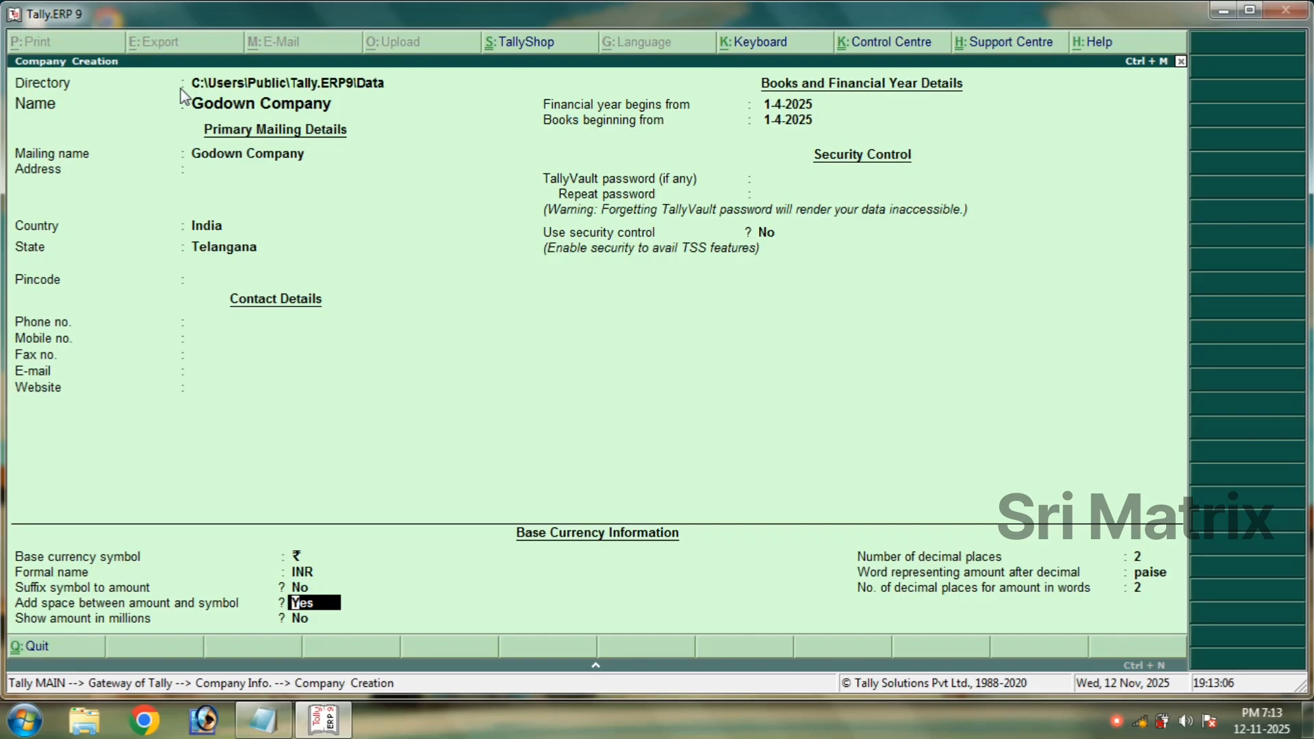
key(Return)
key(Return)
key(Return)
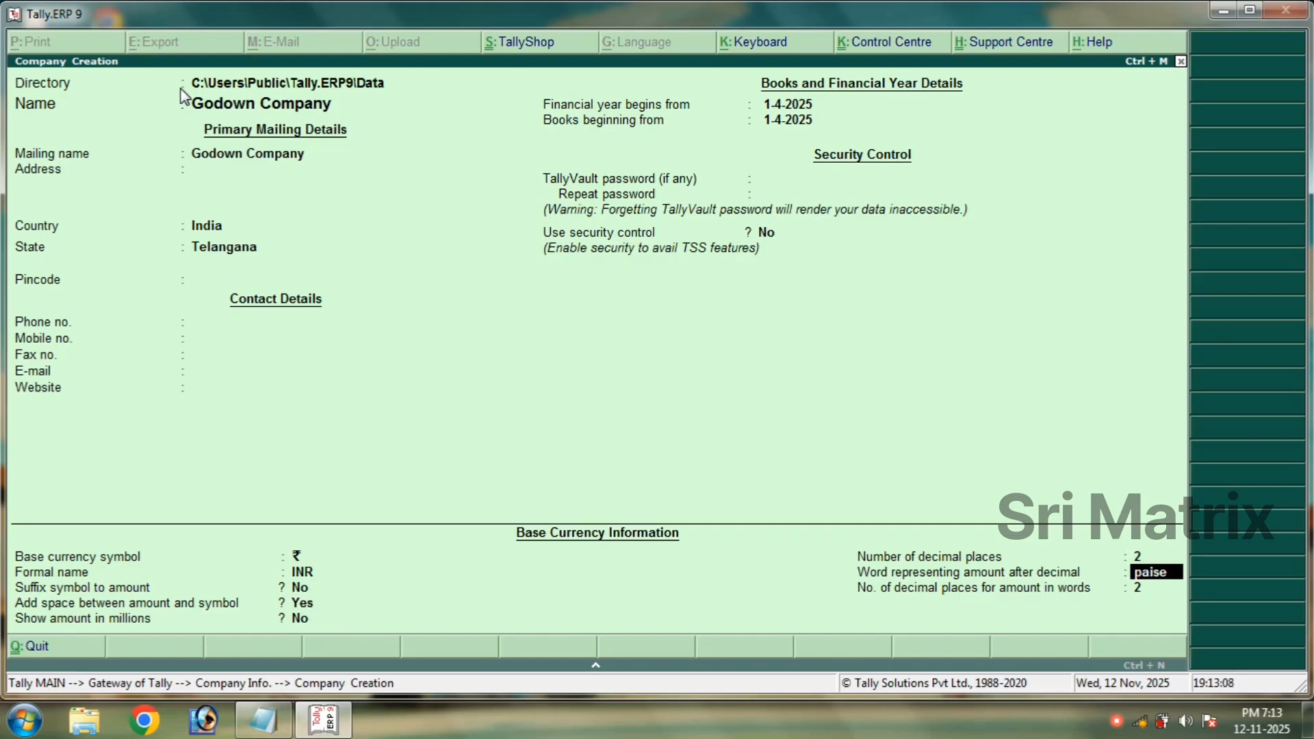
key(Return)
key(Return)
key(Return)
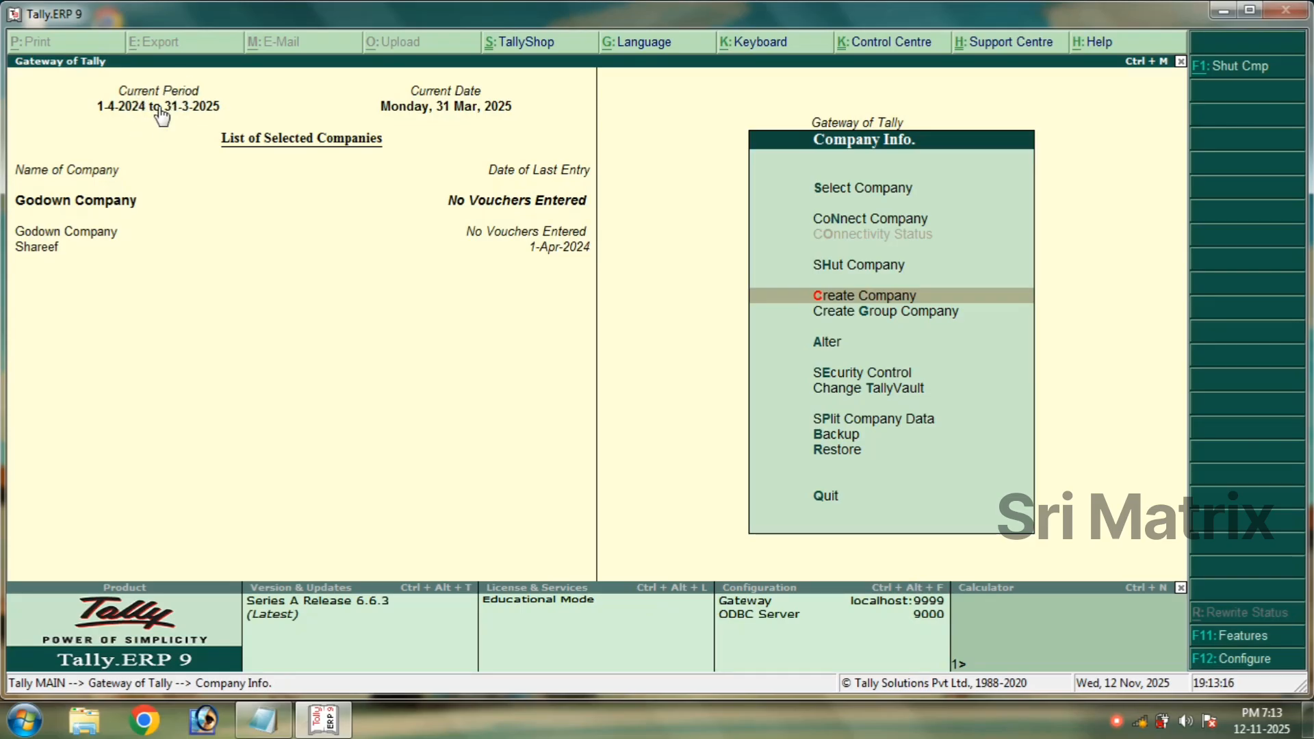
Change the current period to 1-4-2025 to 31-3-2026 and return to the Gateway of Tally.
click(158, 109)
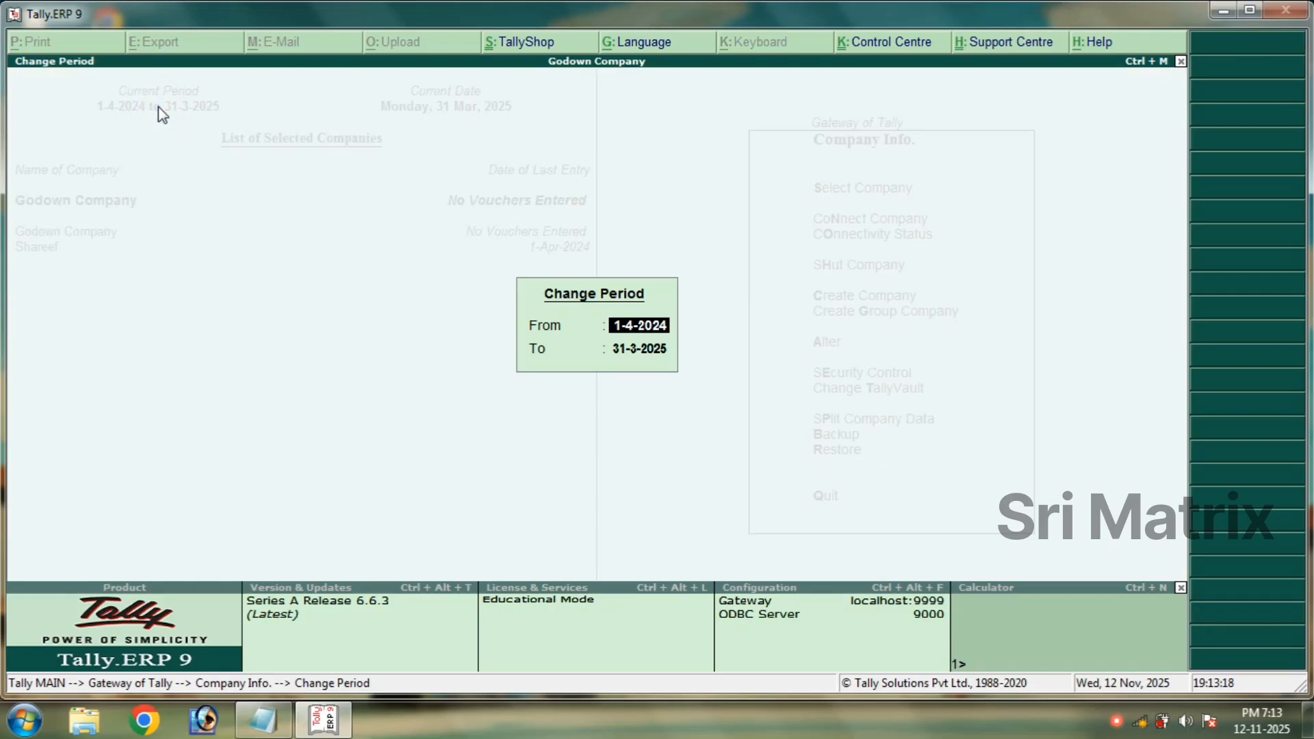
text(1-4-2025)
key(Return)
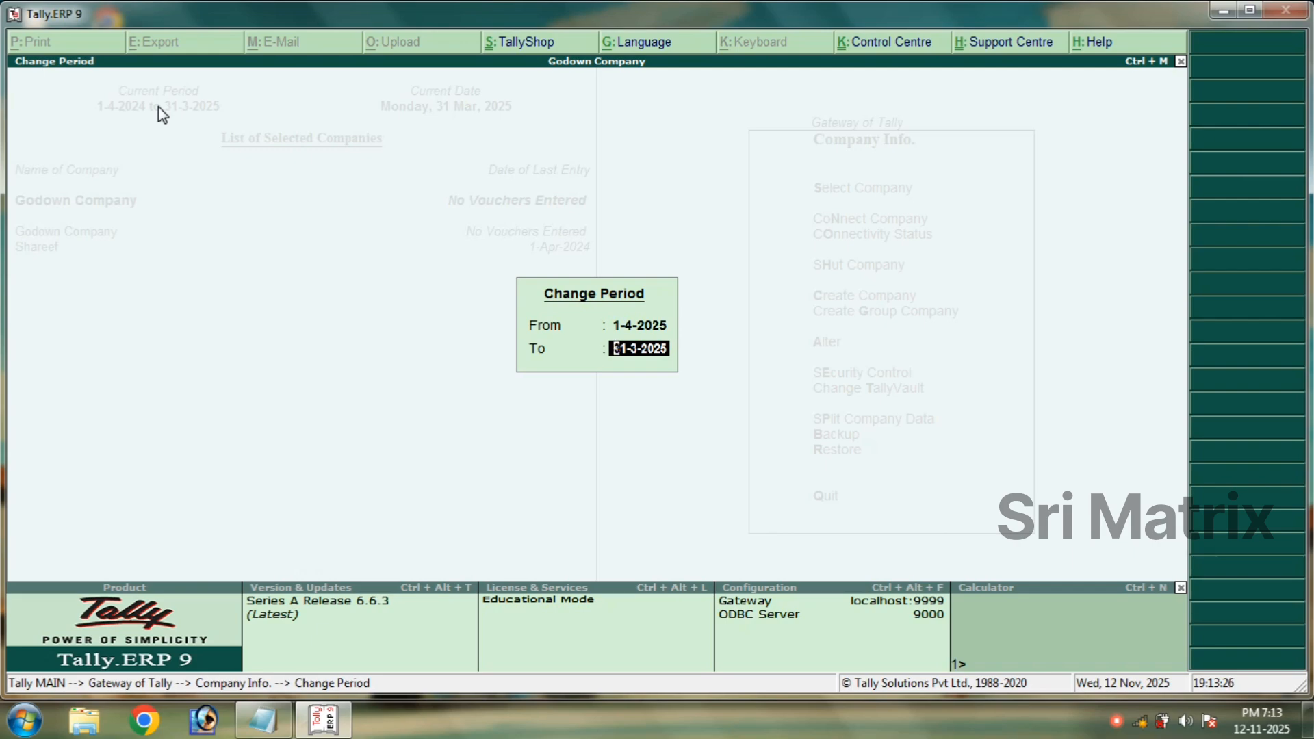
text(31-3-2026)
key(Return)
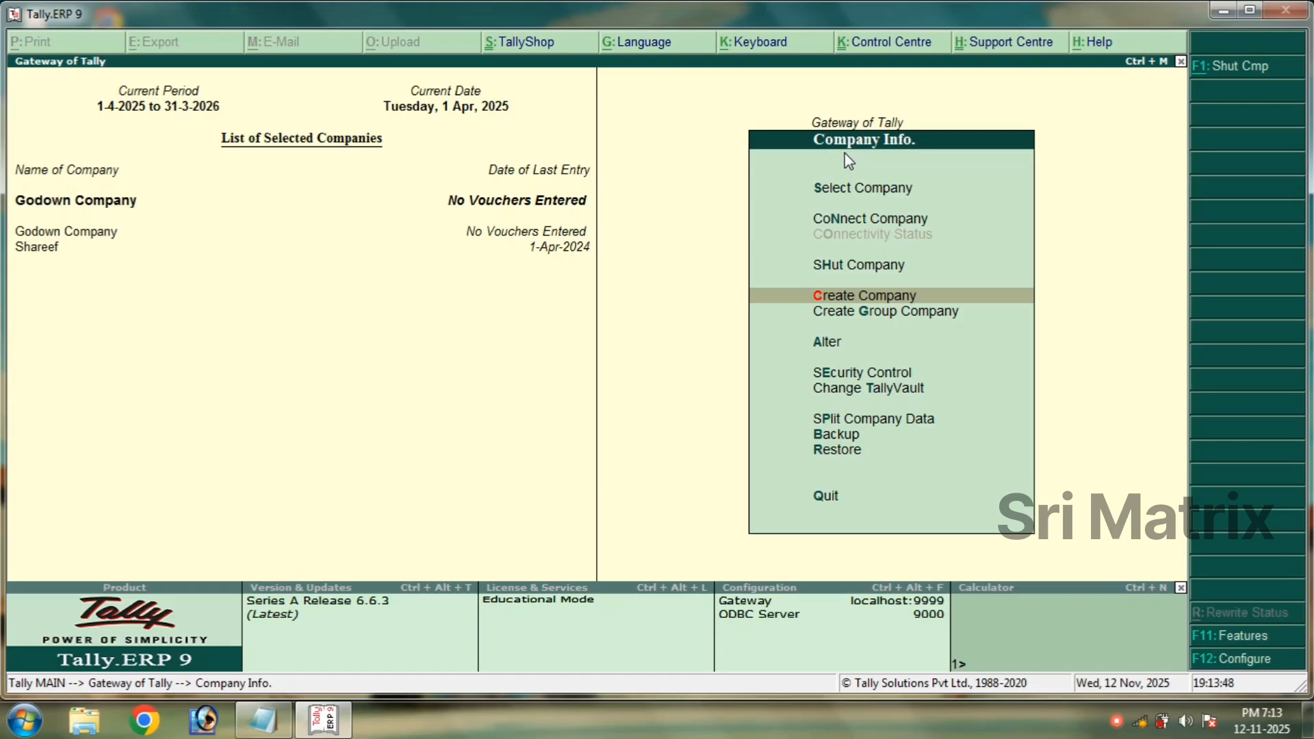
key(Escape)
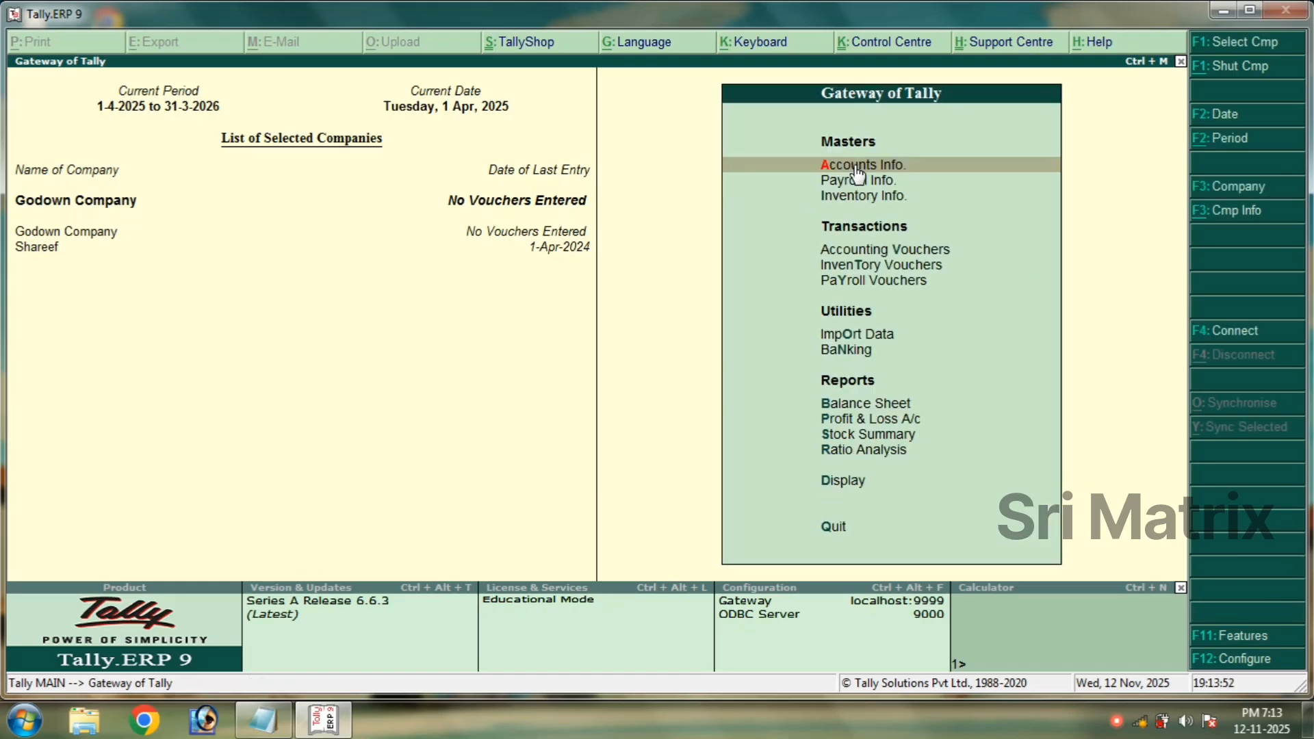
Start creating multiple ledgers under the All Items group.
click(854, 165)
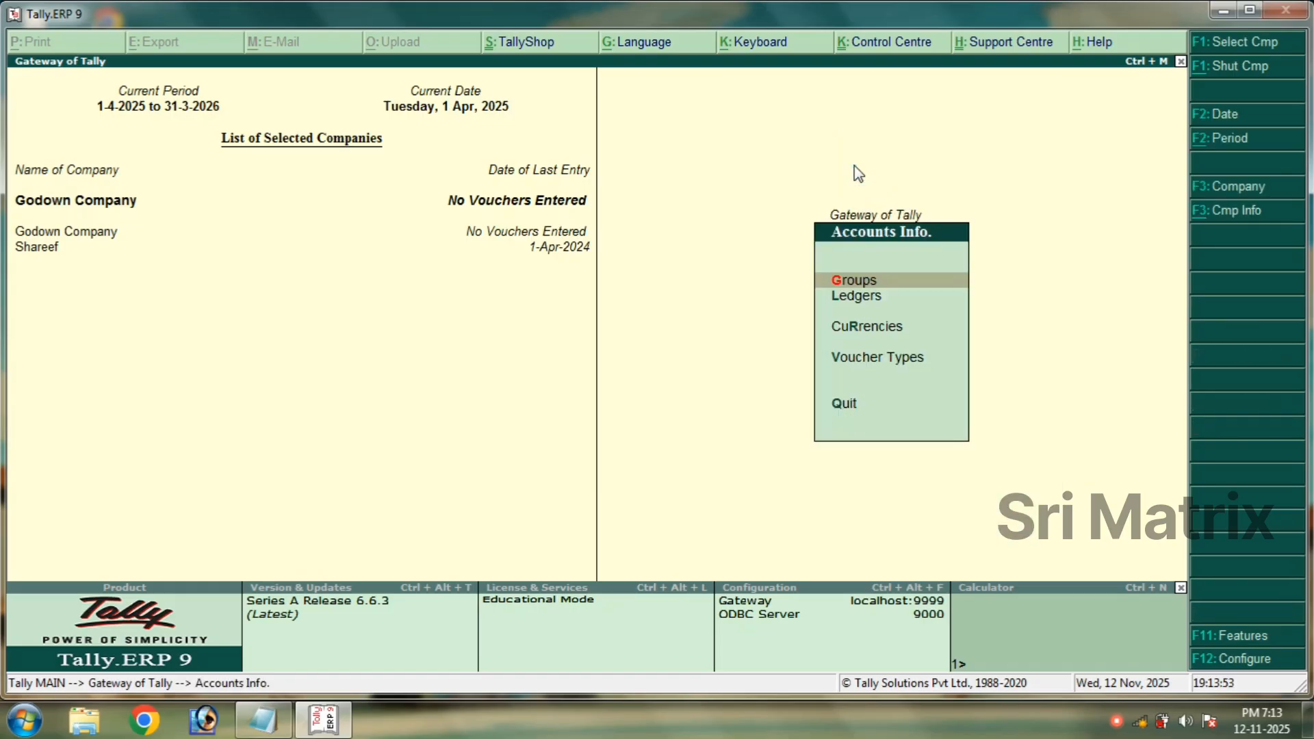
click(867, 299)
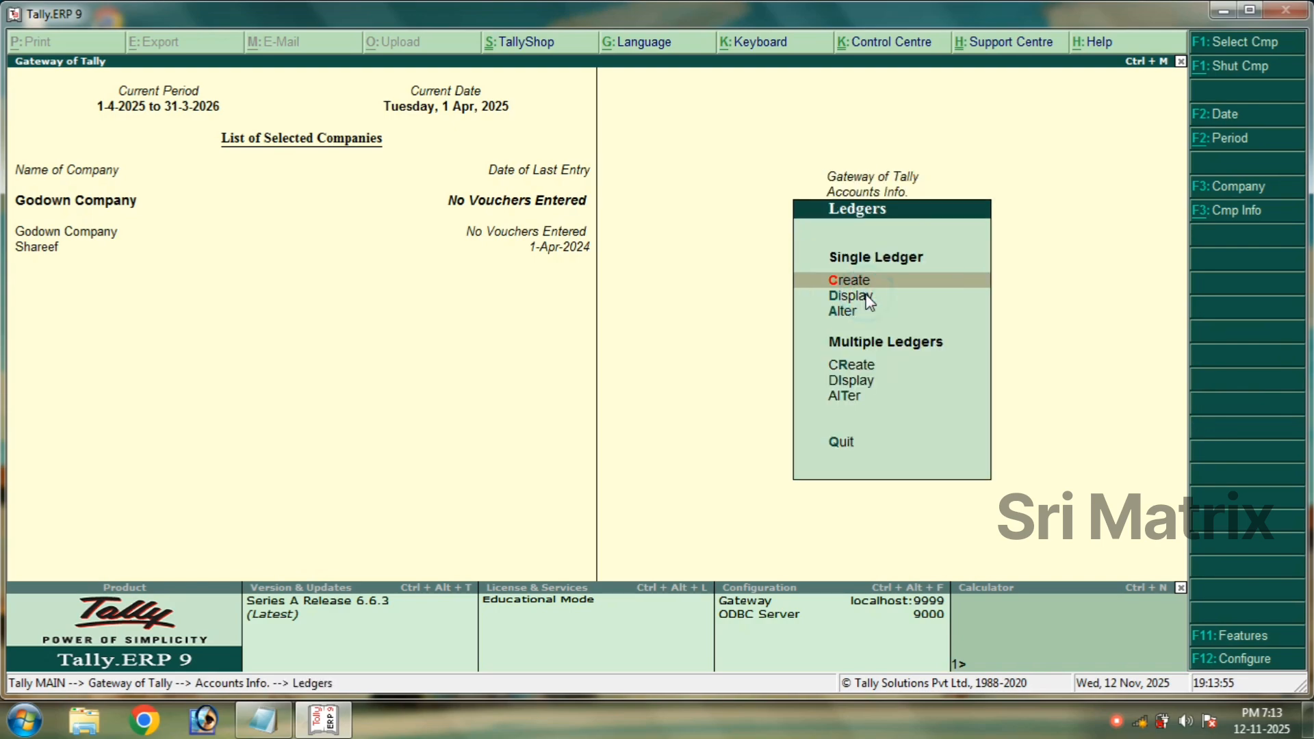
click(857, 372)
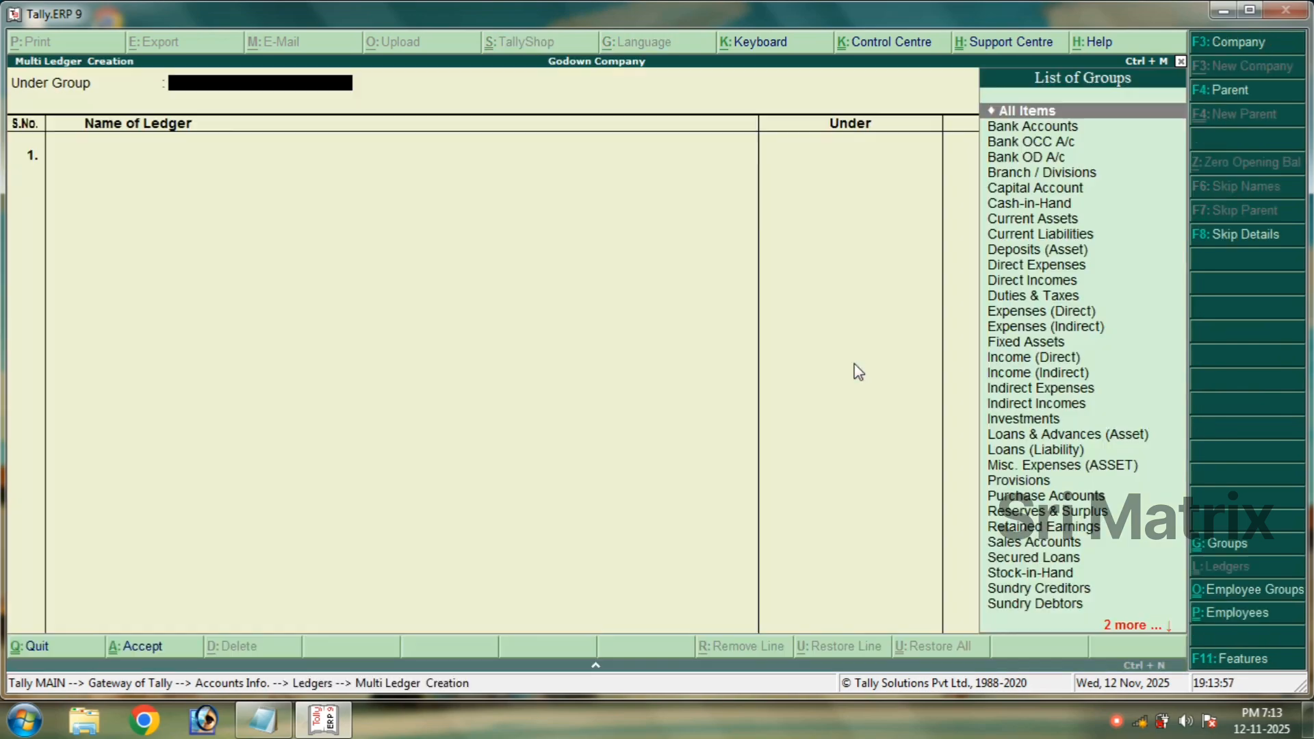
click(1045, 114)
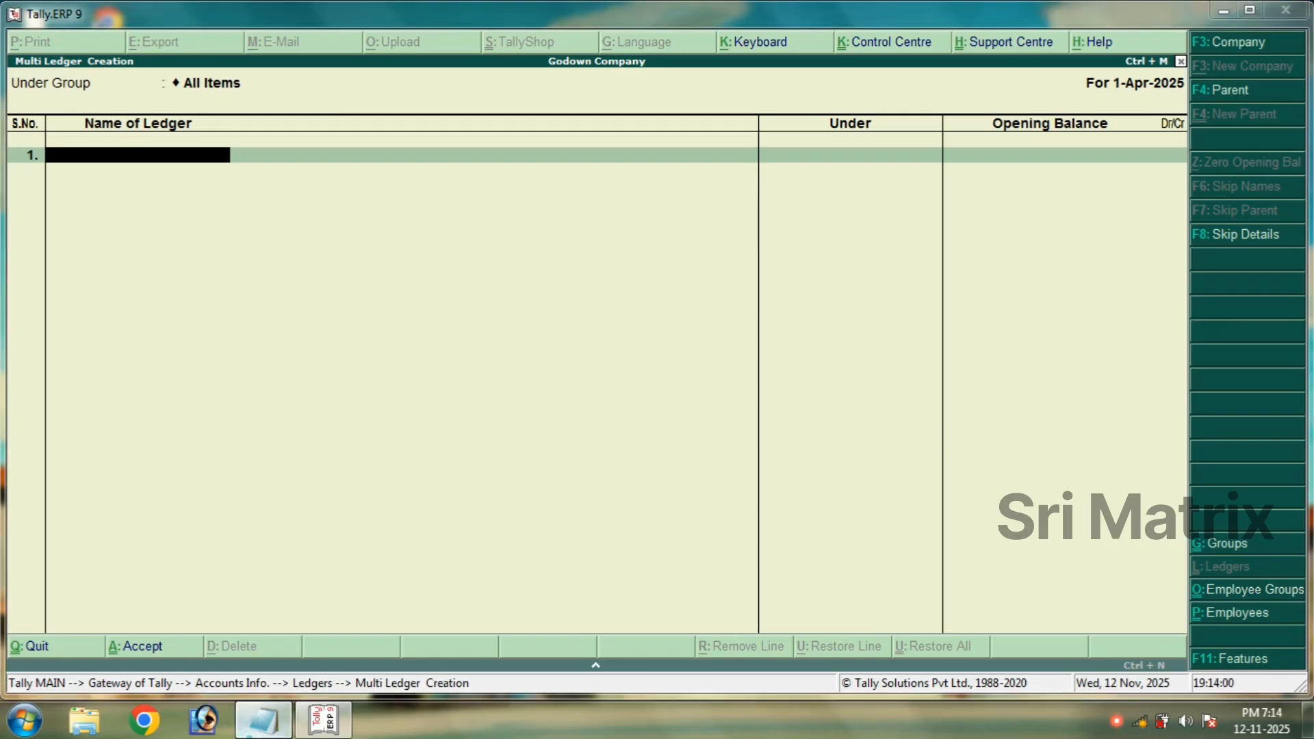
Check the first item of the problem in the Notepad notes and add the owner's ledger under Capital Account in Tally.ERP 9.
click(263, 719)
click(244, 181)
scroll(234, 197, up, 3)
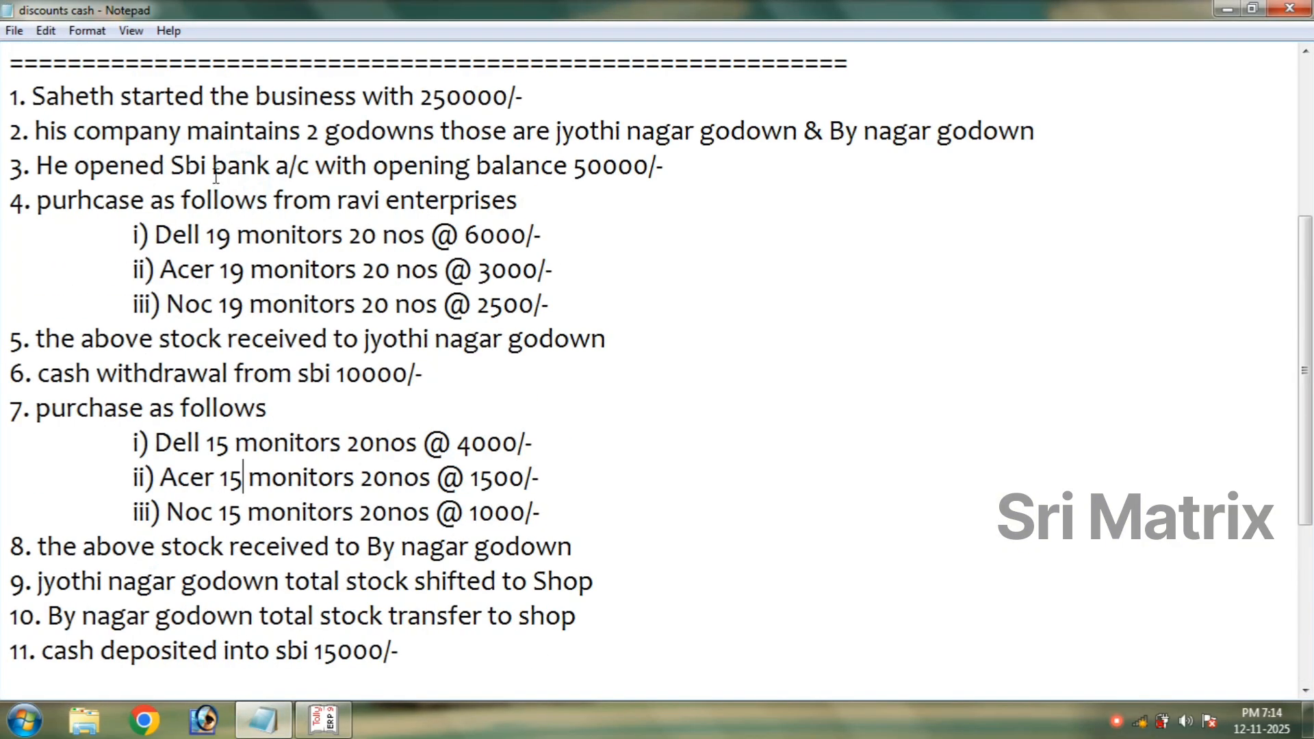
drag(20, 99, 211, 103)
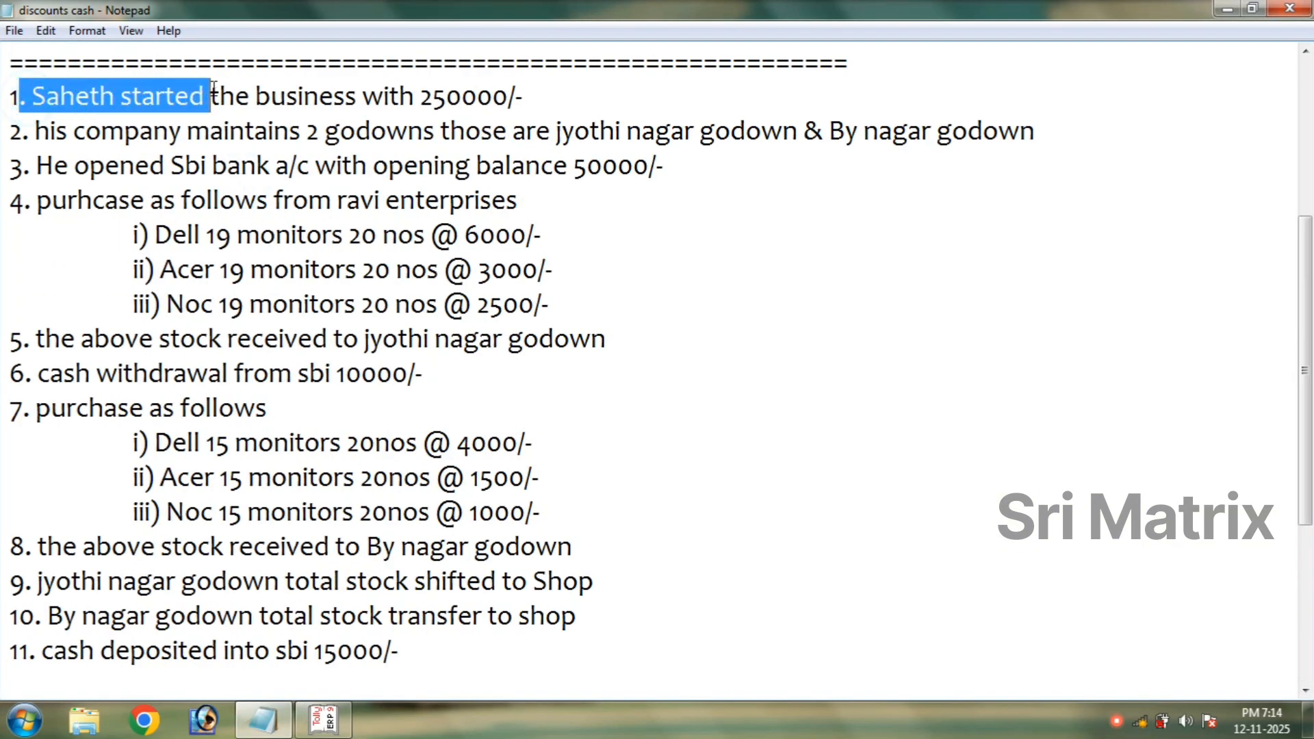
click(323, 720)
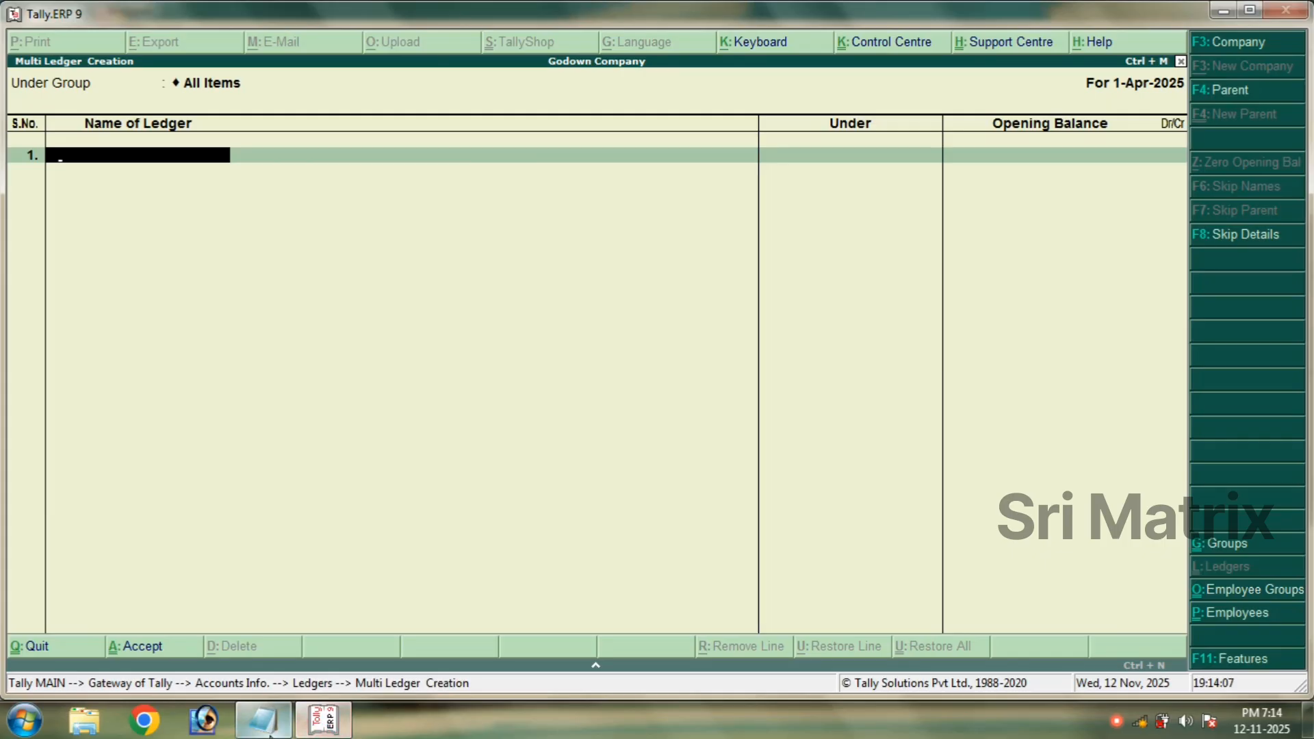
text(Saj)
key(Return)
text(ca)
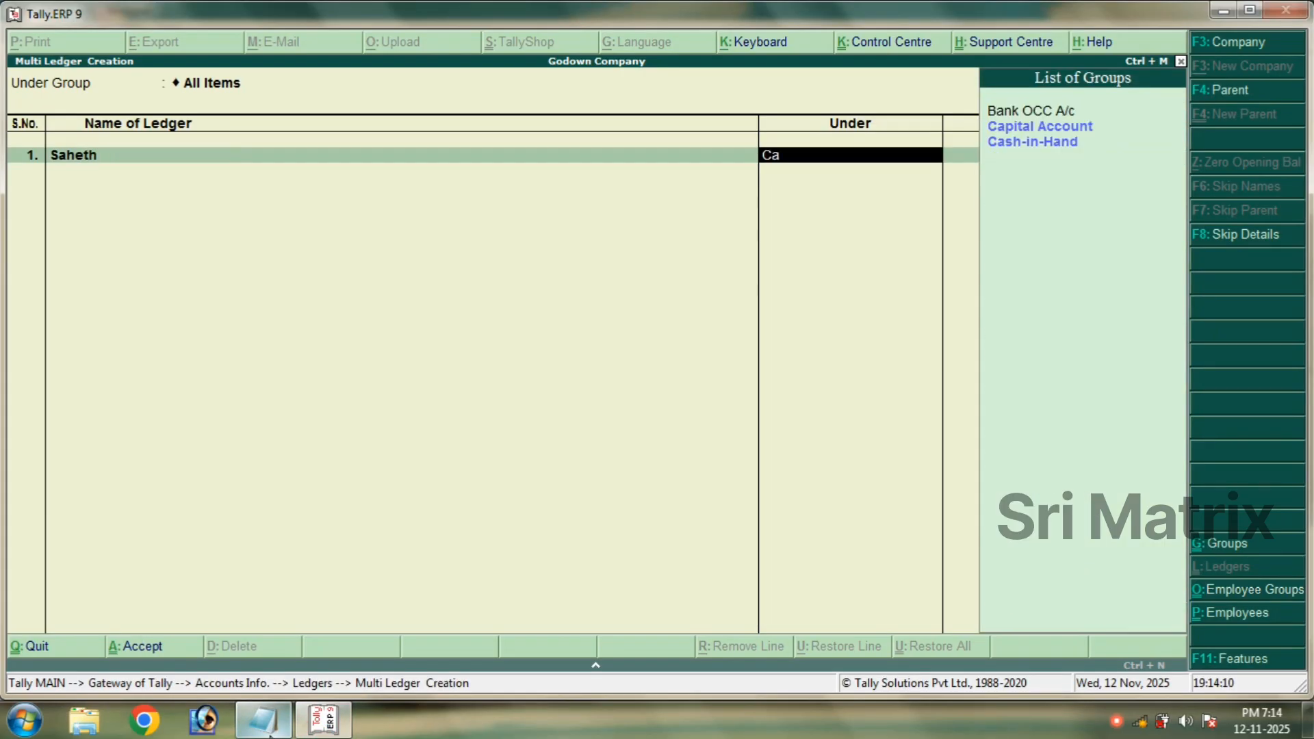
key(Return)
key(Return)
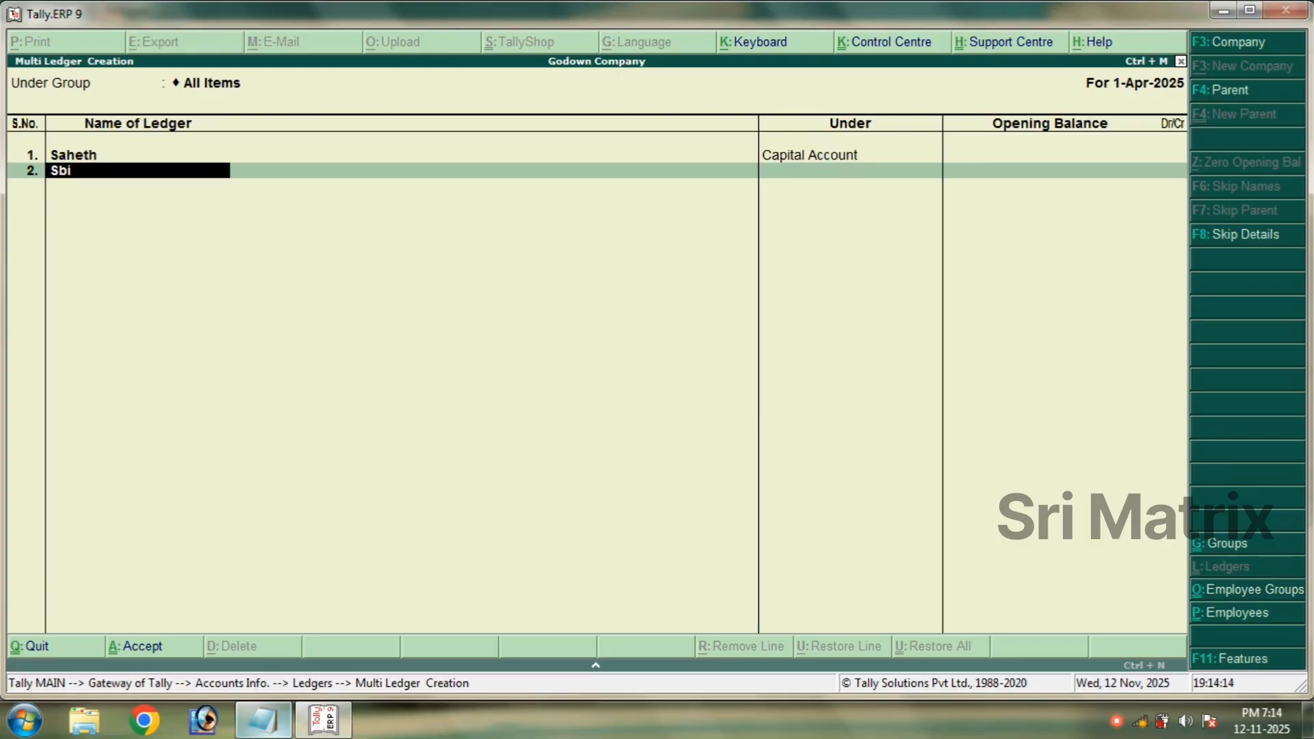
Check the godown item in the Notepad notes and add a Sbi Bank ledger under Bank Accounts with a 50000 Dr opening balance in Tally.ERP 9.
click(263, 720)
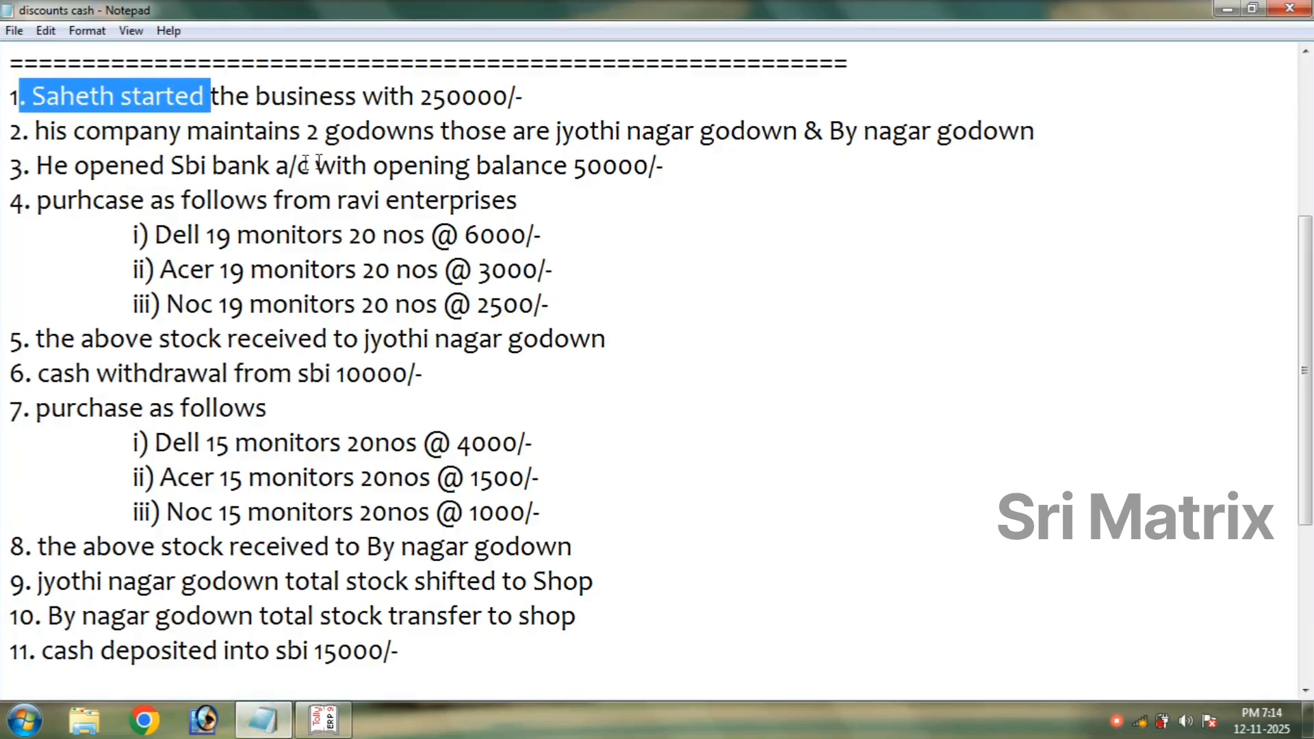
drag(301, 131, 1037, 141)
click(323, 720)
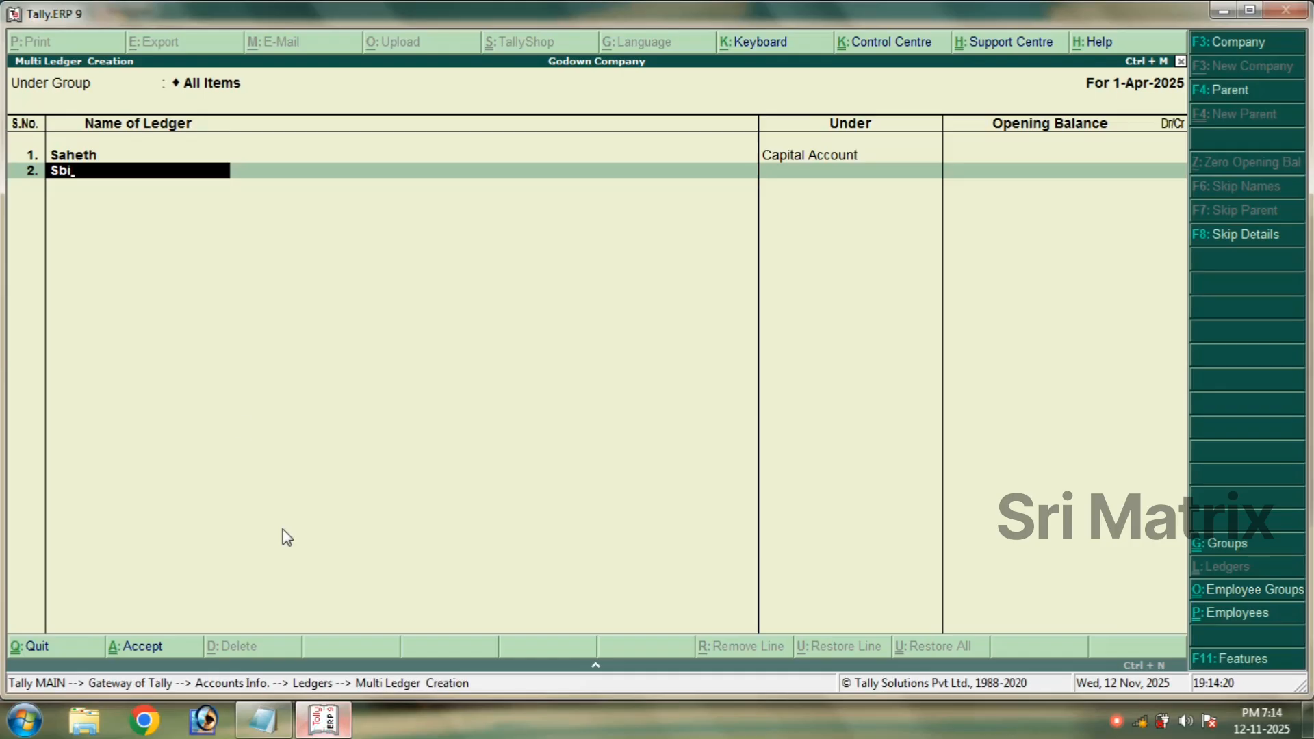
text(Bank)
key(Return)
key(Return)
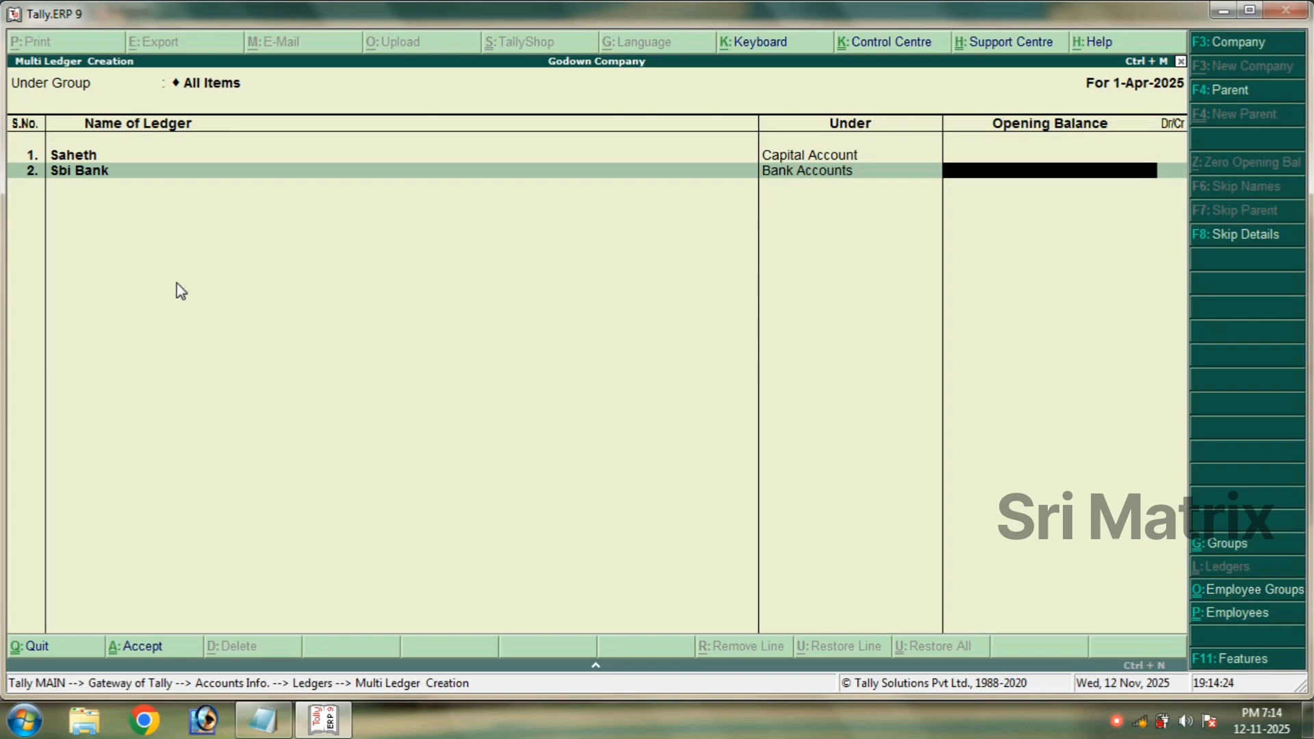
text(50000)
key(Return)
key(Return)
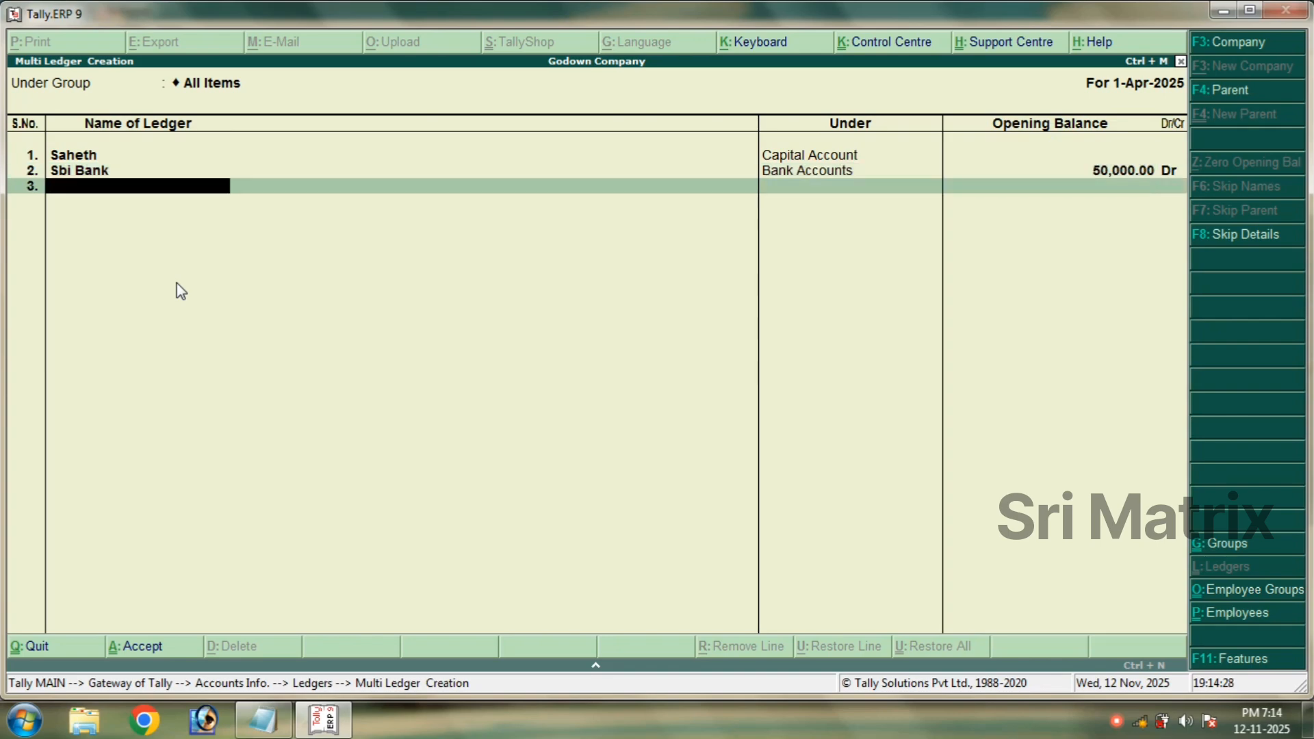
Review the SBI account and first purchase items in Notepad and add a Purchase ledger under Purchase Accounts in Tally.ERP 9.
click(263, 719)
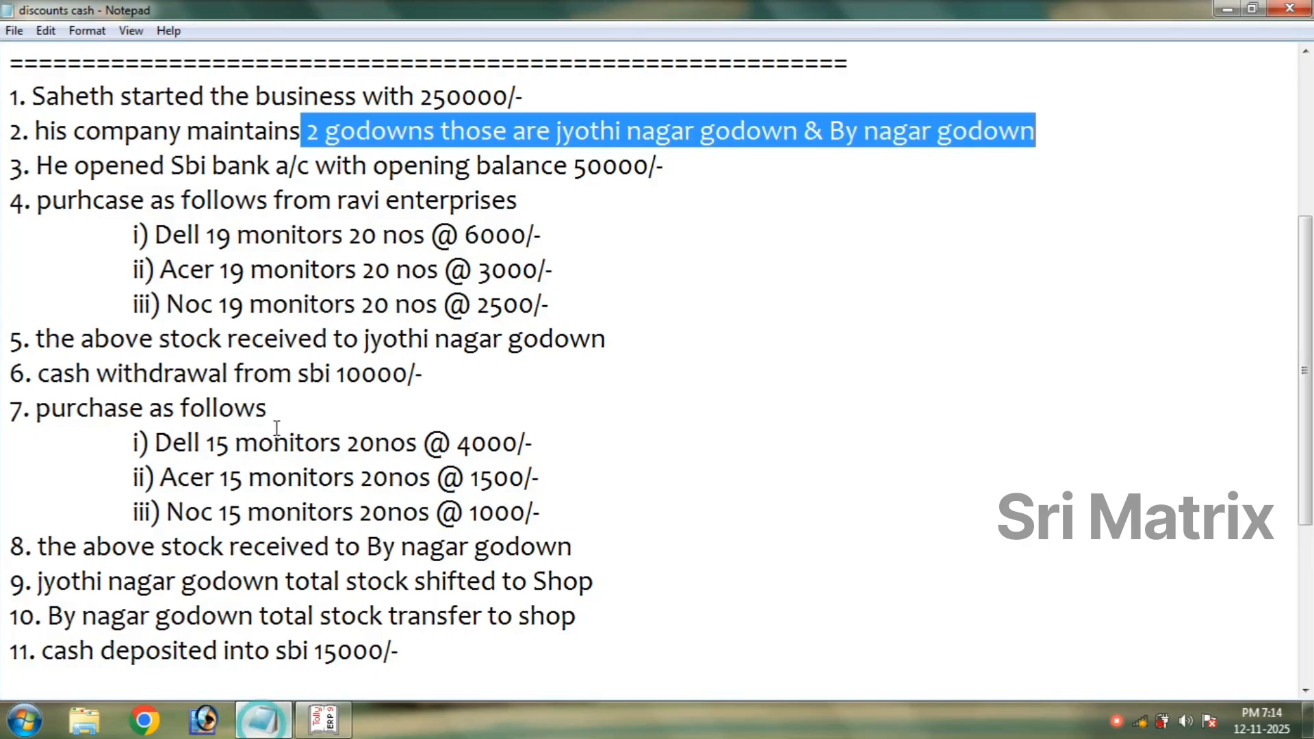
drag(171, 165, 673, 166)
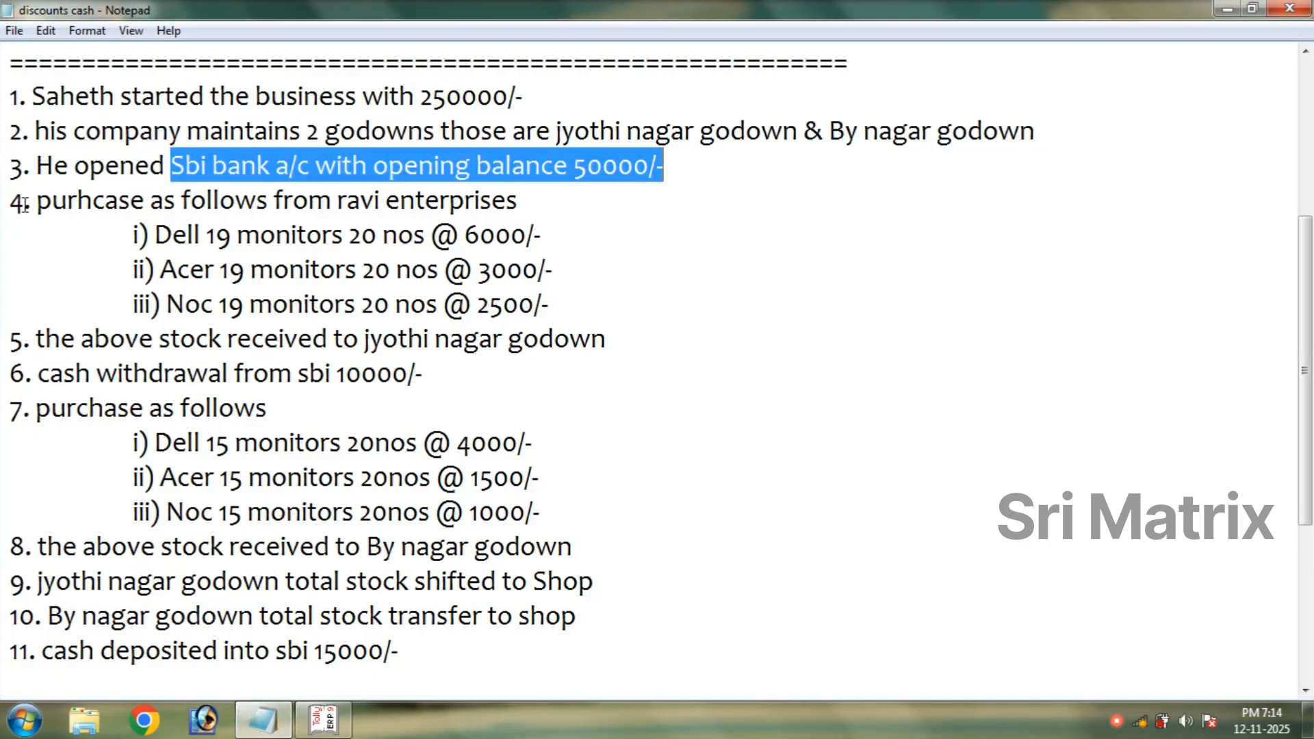
drag(25, 199, 164, 201)
drag(337, 199, 534, 205)
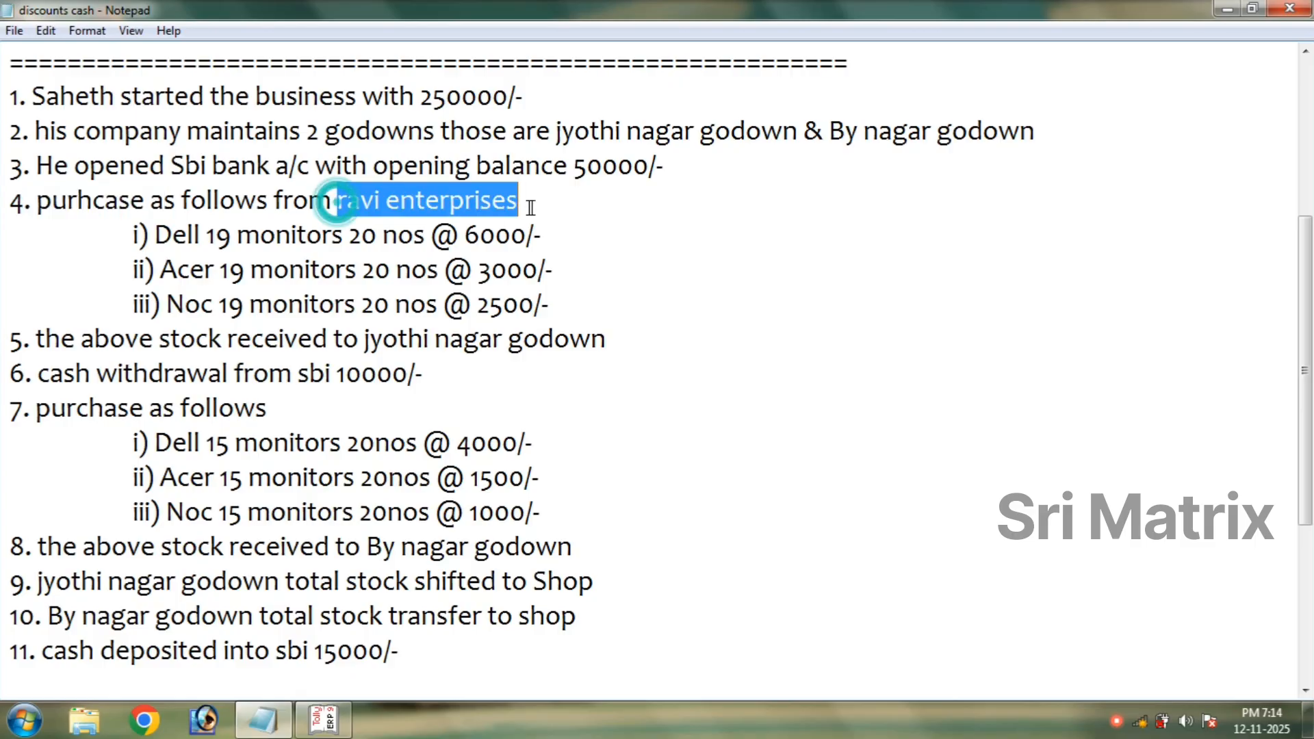
click(304, 718)
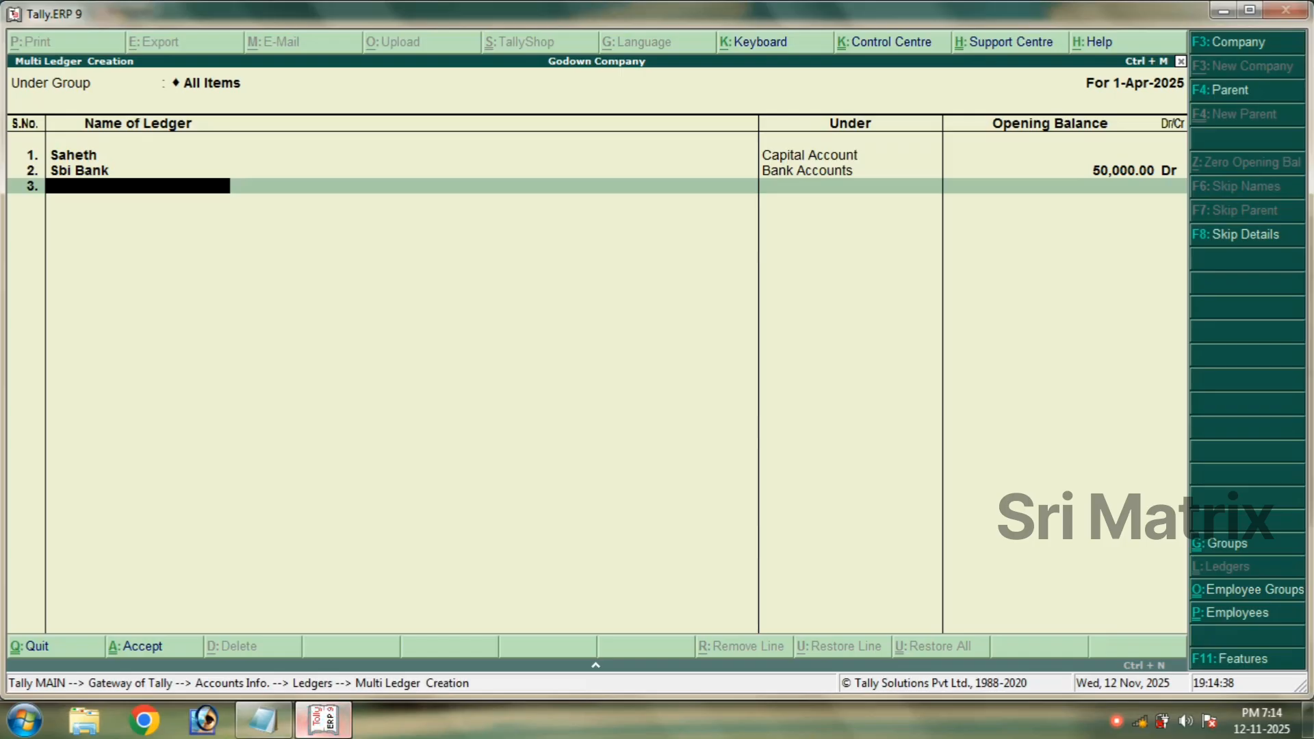
text(Purchase)
key(Return)
text(Pur)
key(Return)
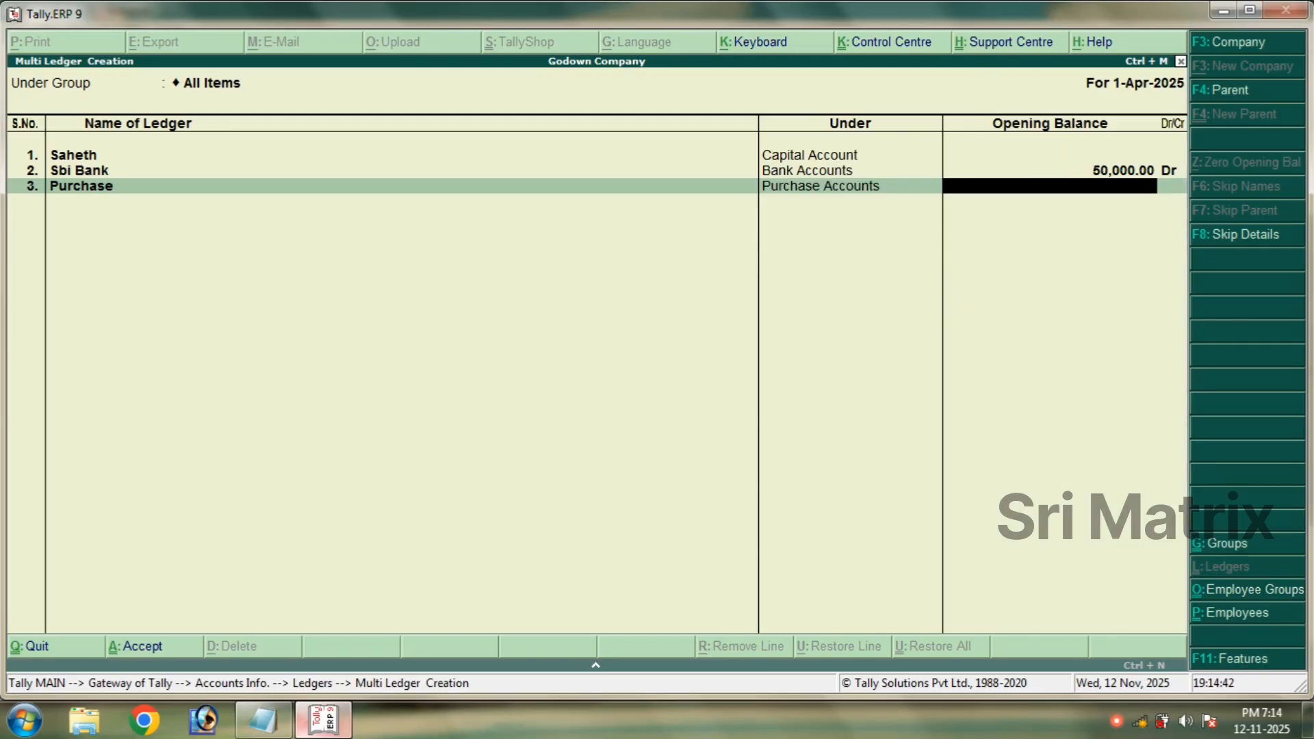
key(Return)
Add a Ravi Enterprises ledger under Sundry Creditors.
text(Ravi En)
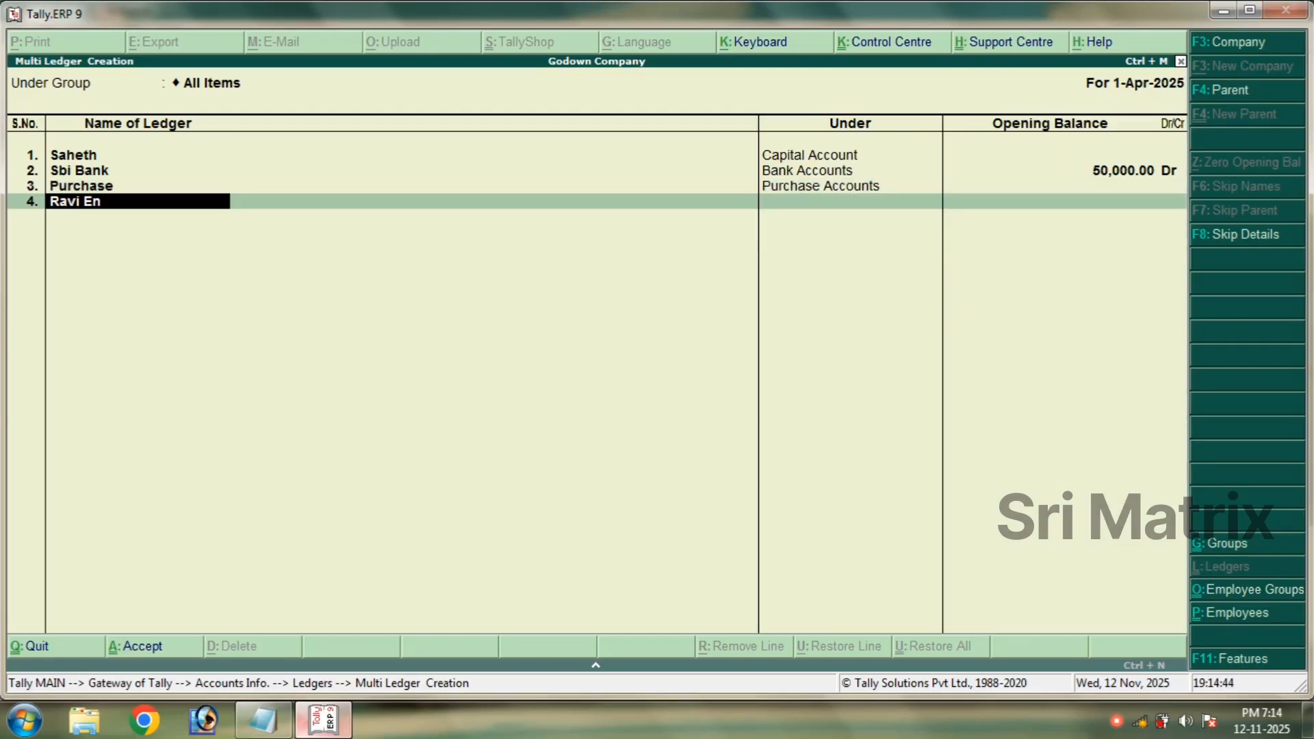
text(terprises)
key(BackSpace)
text(ses)
key(Return)
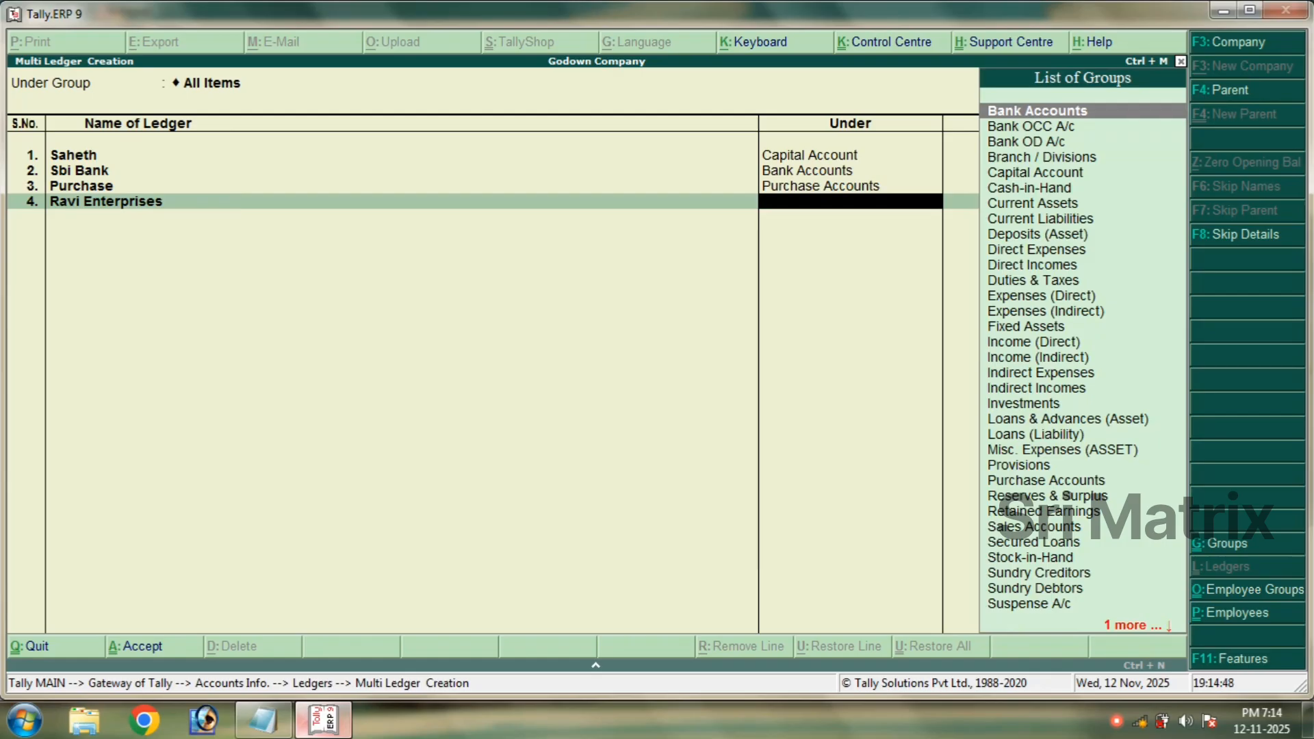
text(Sund)
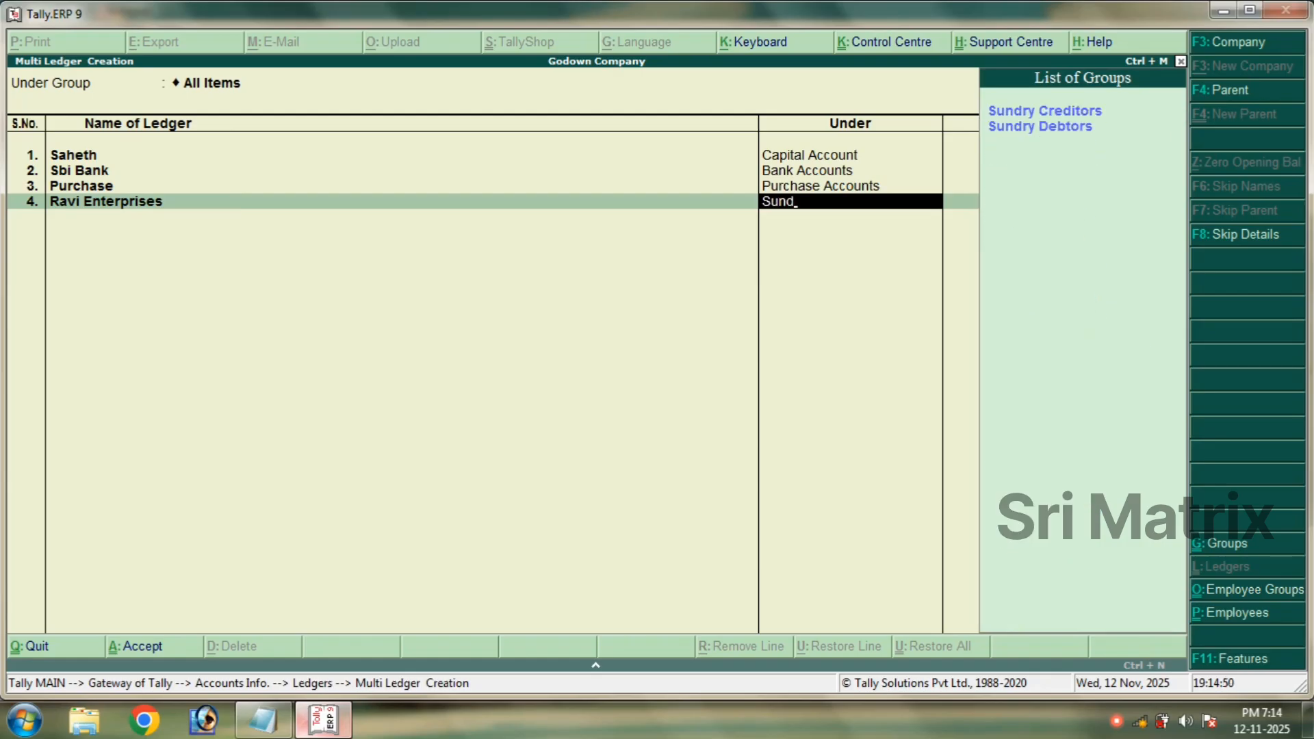
key(Return)
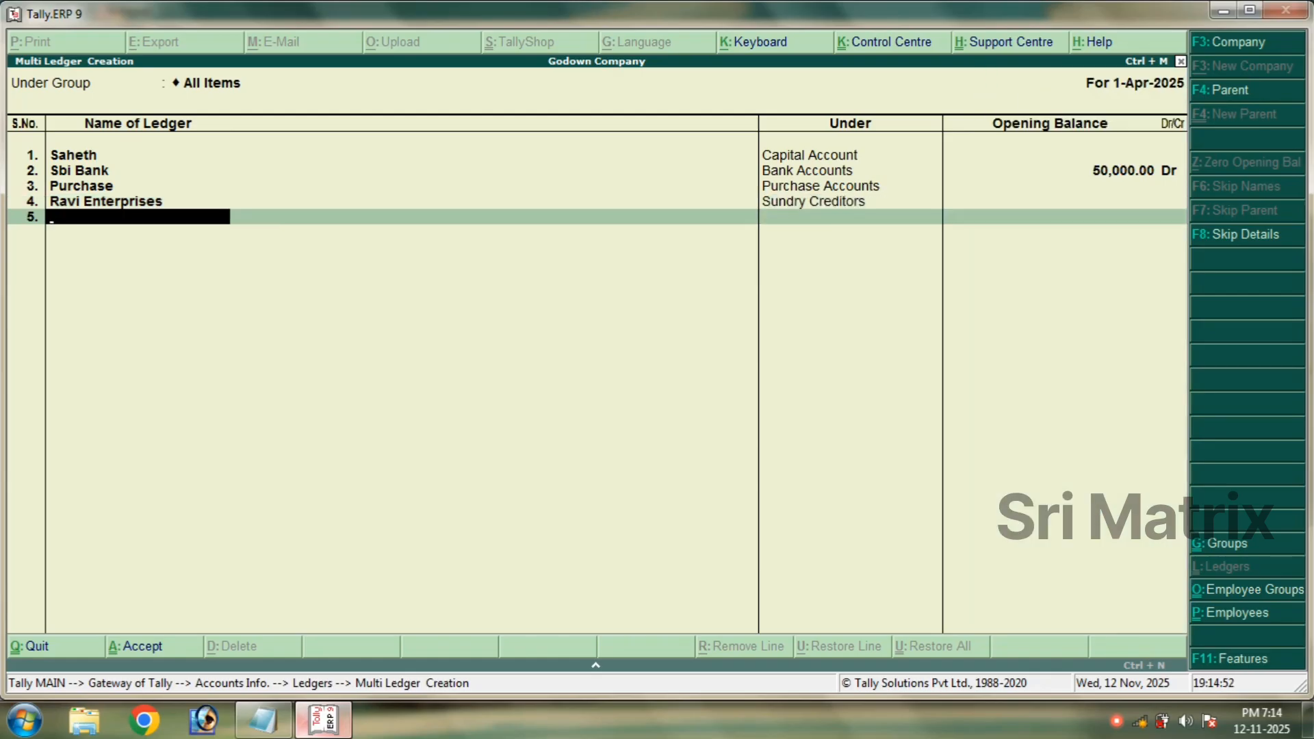
Examine the purchase, stock receipt, godown transfer, cash deposit and sales items of the problem in the Notepad notes.
click(263, 719)
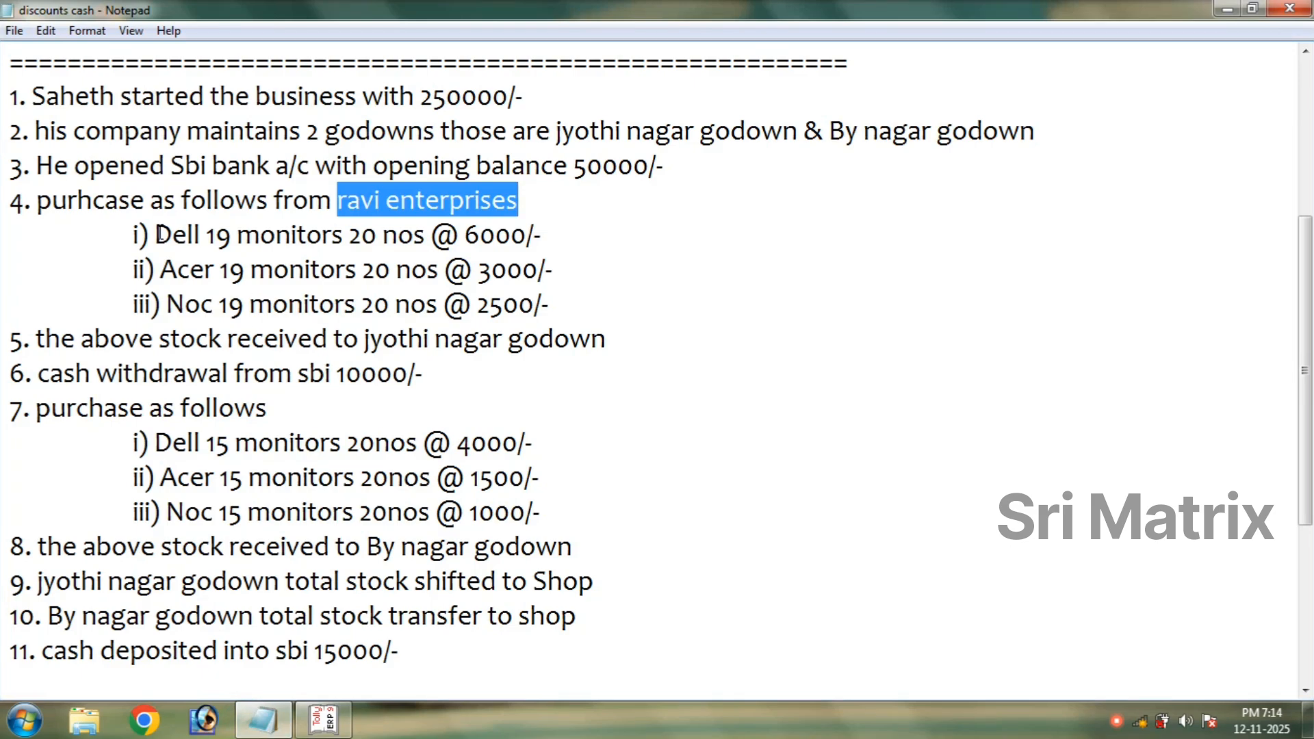
drag(139, 235, 593, 306)
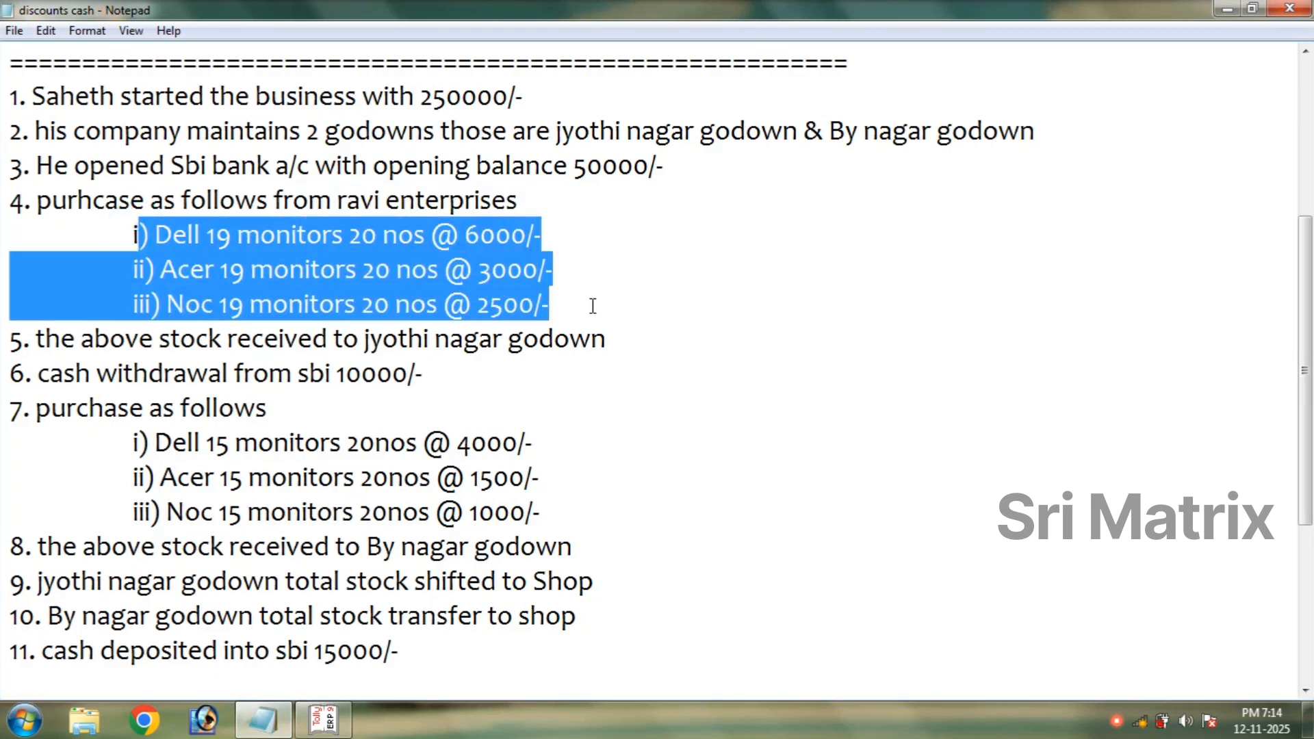
click(554, 394)
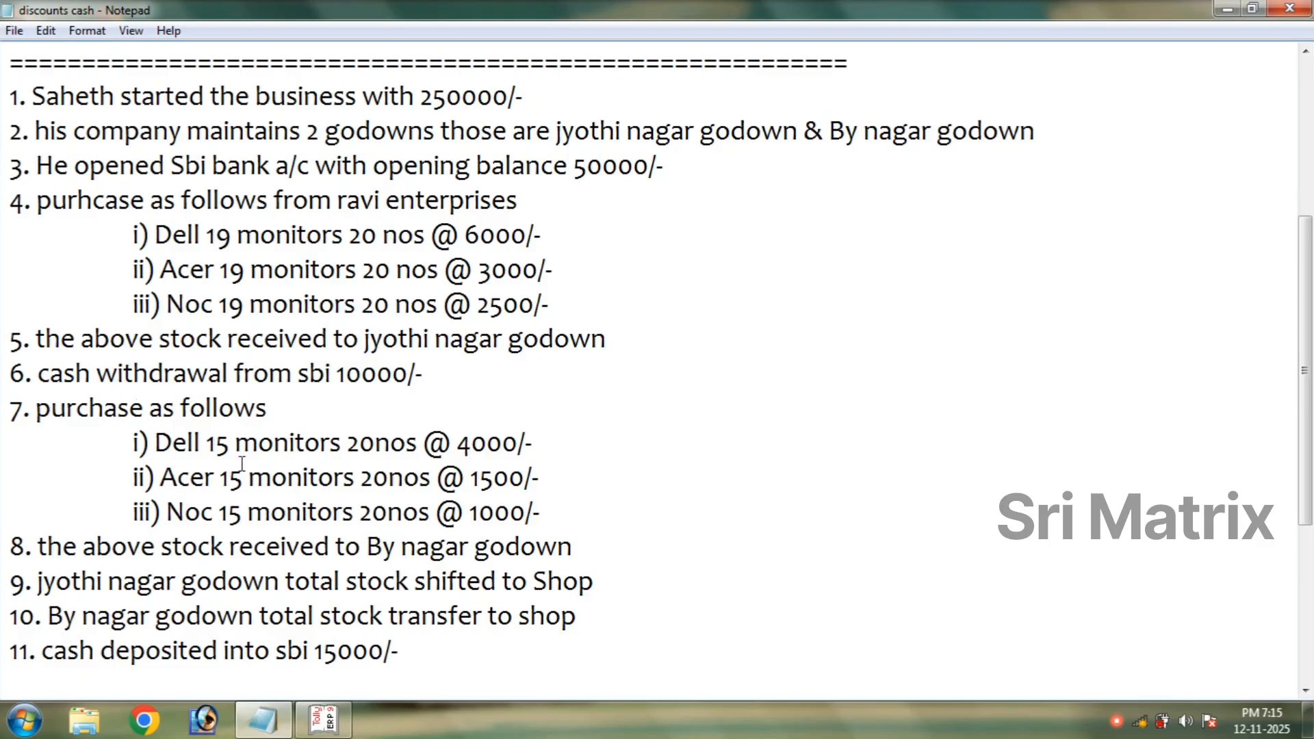
drag(279, 408, 8, 416)
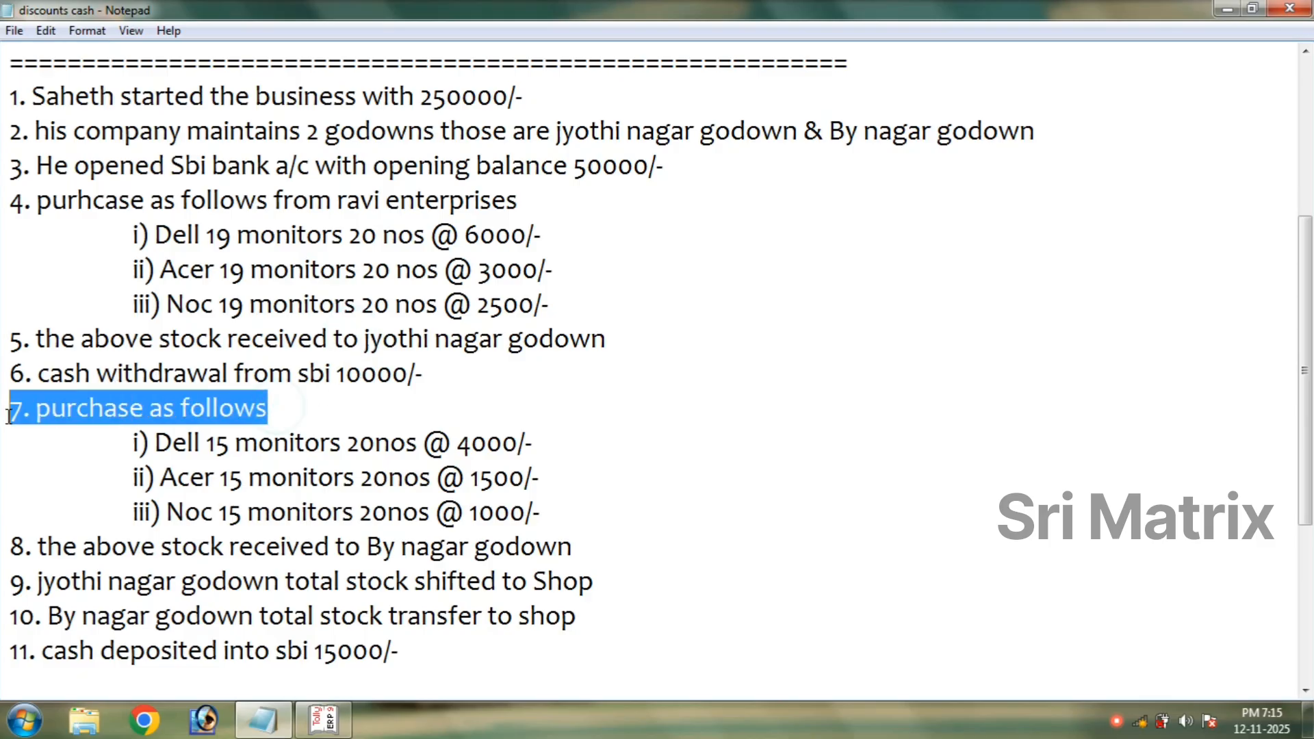
click(528, 513)
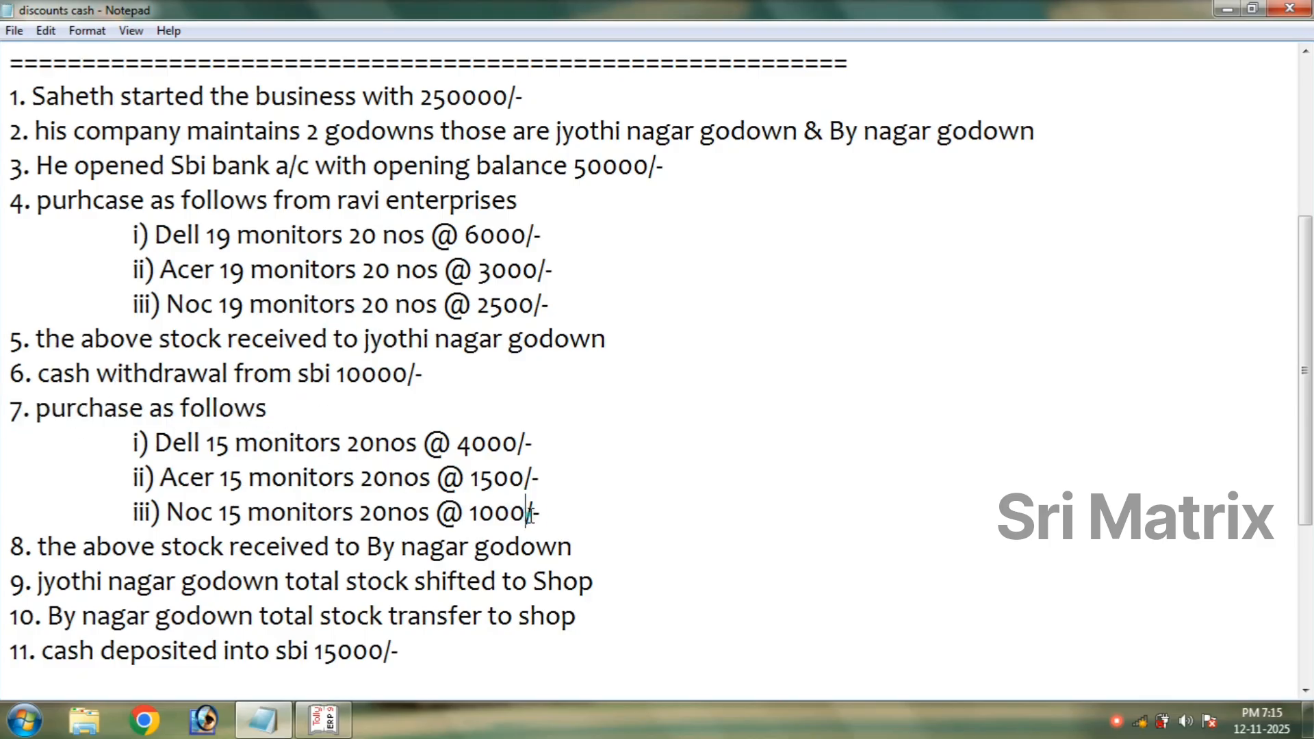
drag(529, 513, 69, 443)
scroll(82, 445, down, 1)
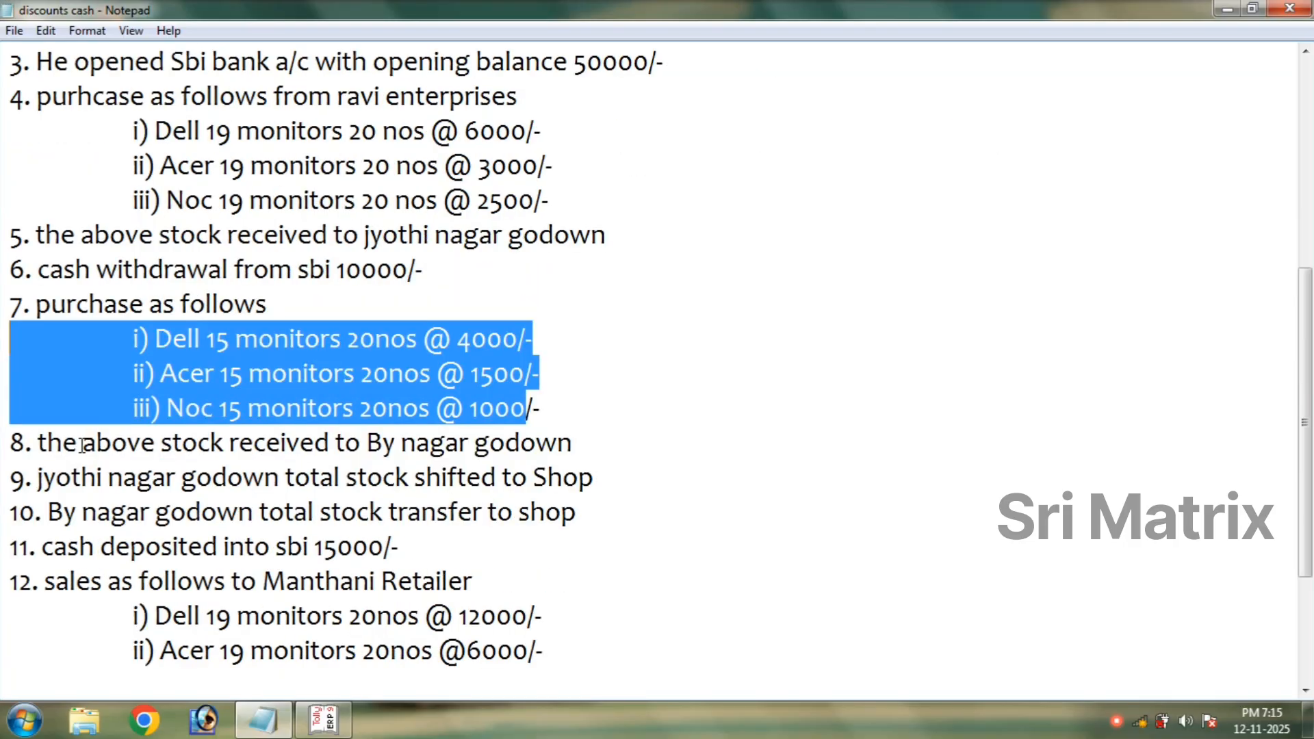
drag(572, 444, 82, 445)
drag(608, 498, 12, 448)
drag(392, 556, 23, 562)
scroll(22, 562, down, 2)
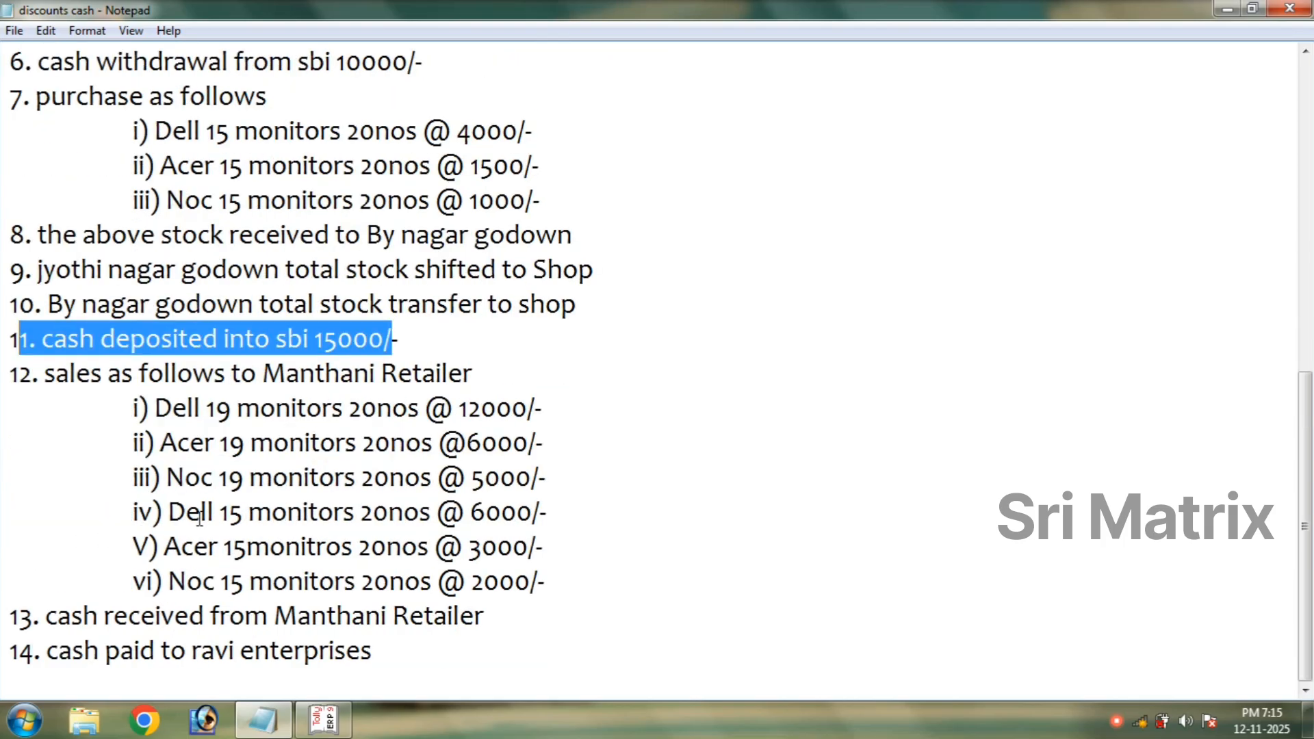
Add a Sales ledger under Sales Accounts in Tally.ERP 9 with no opening balance.
click(320, 722)
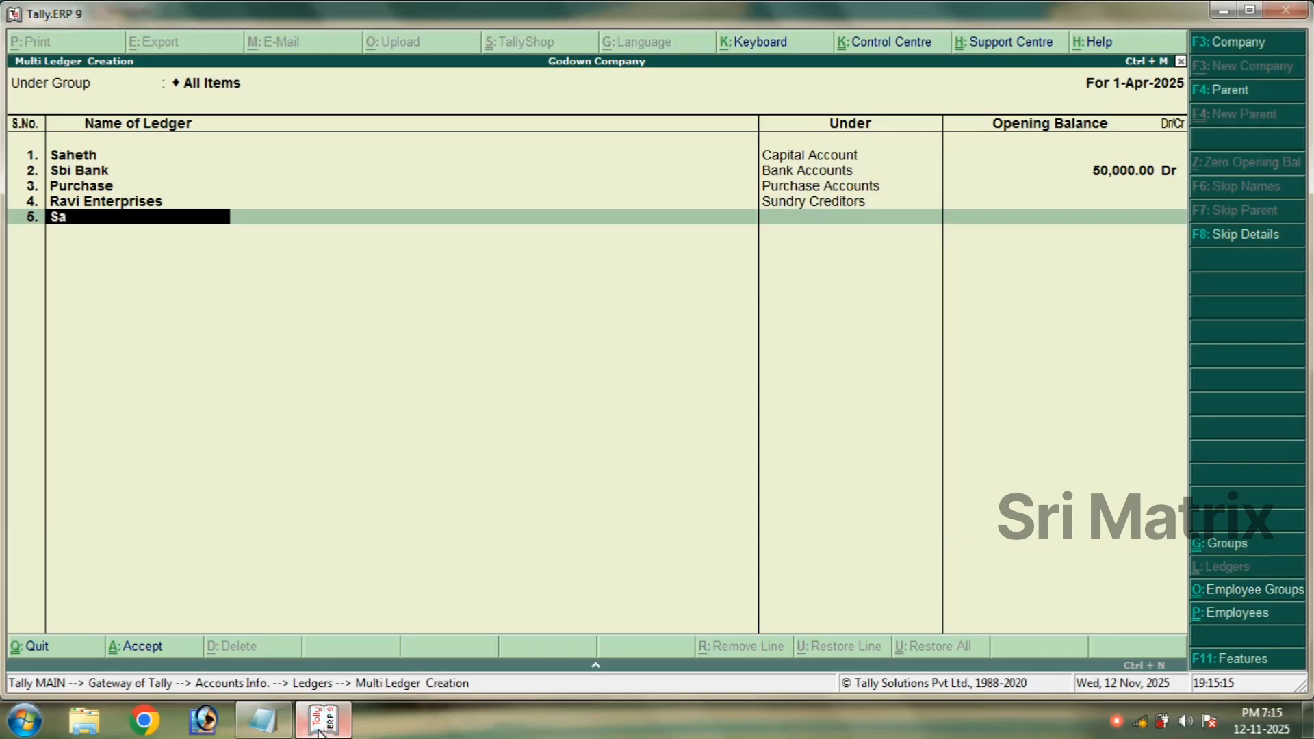
text(les)
key(Return)
text(Sal)
key(Return)
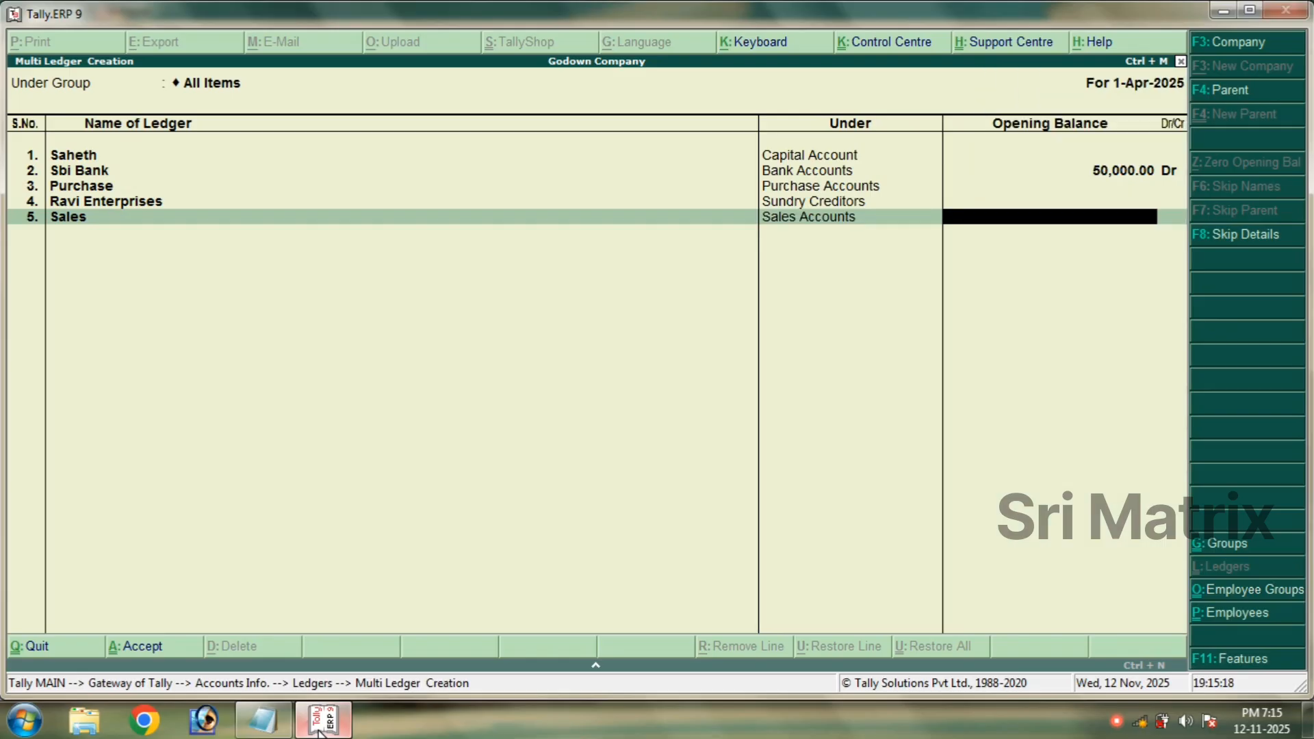
key(Return)
Add a Manthani Retailers ledger under Sundry Debtors with no opening balance.
text(Man)
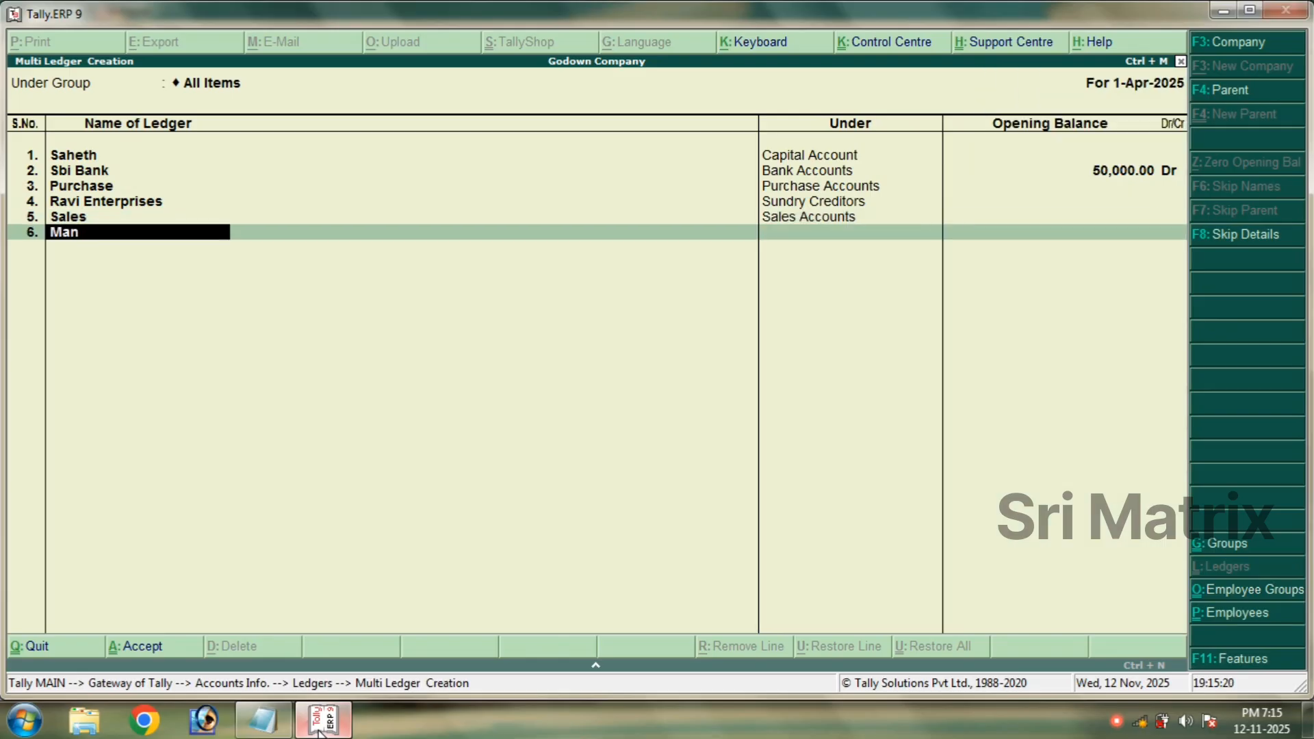
text(thani Retailers)
key(Return)
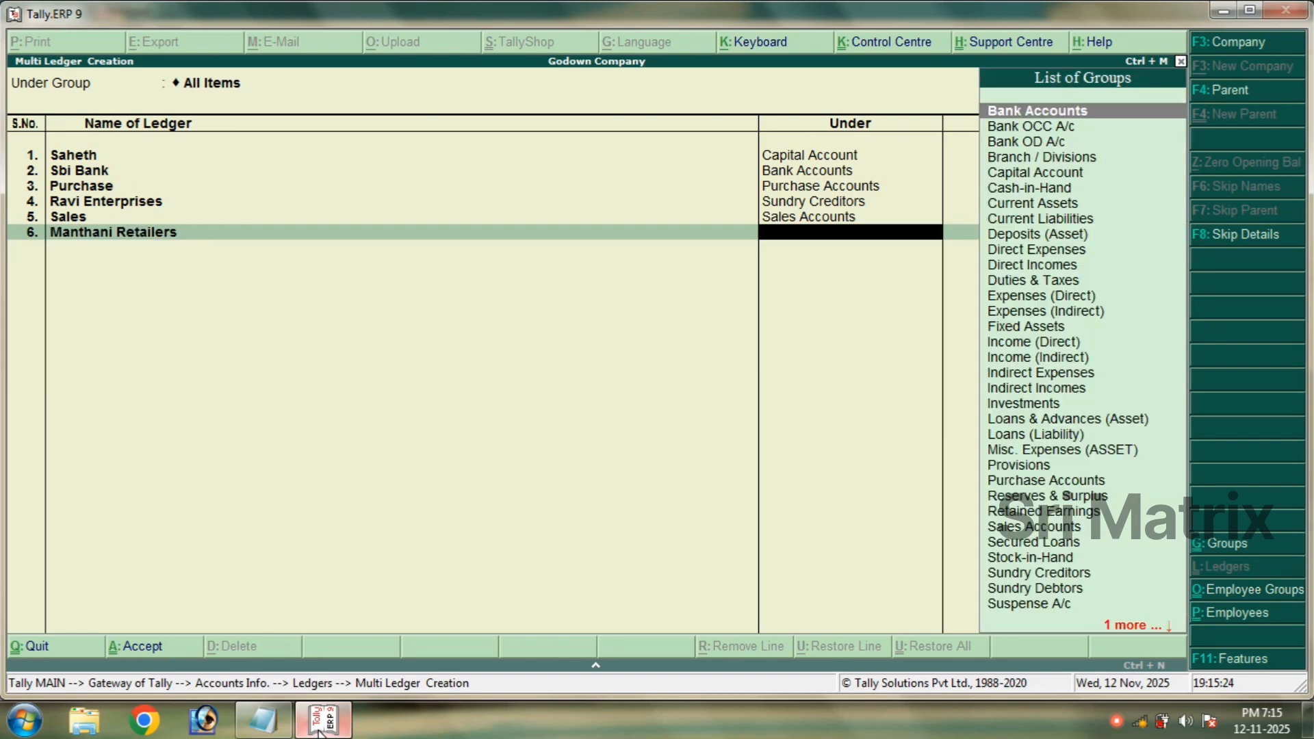
text(Sund)
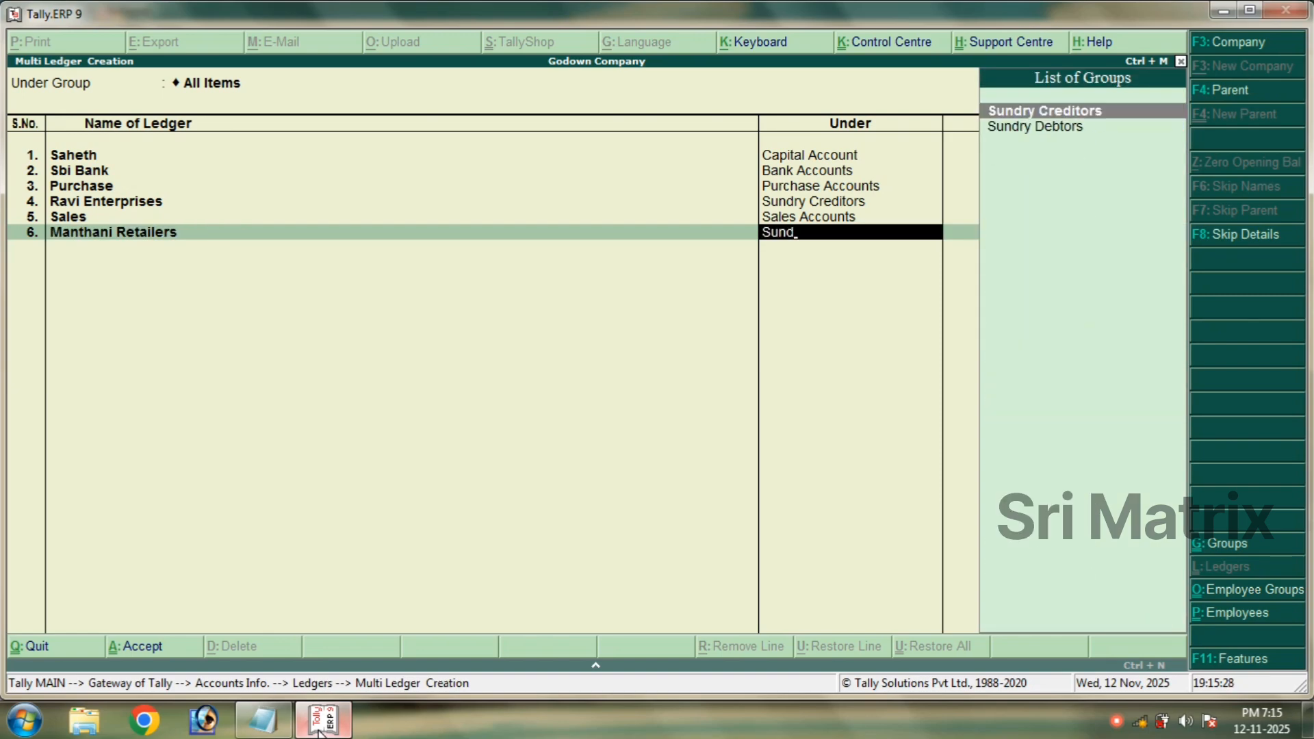
key(Down)
key(Return)
key(Return)
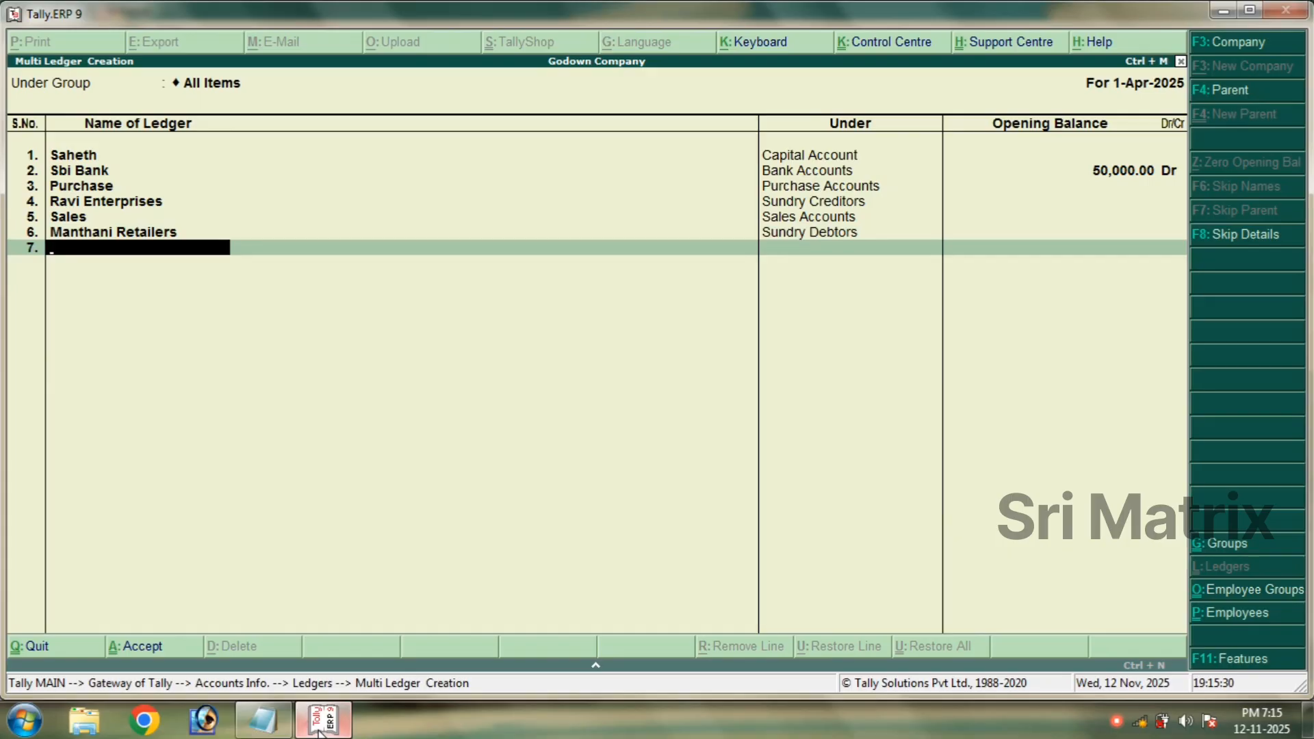
Check the last two cash items in the Notepad notes and save the whole ledger list in Tally.ERP 9.
click(262, 720)
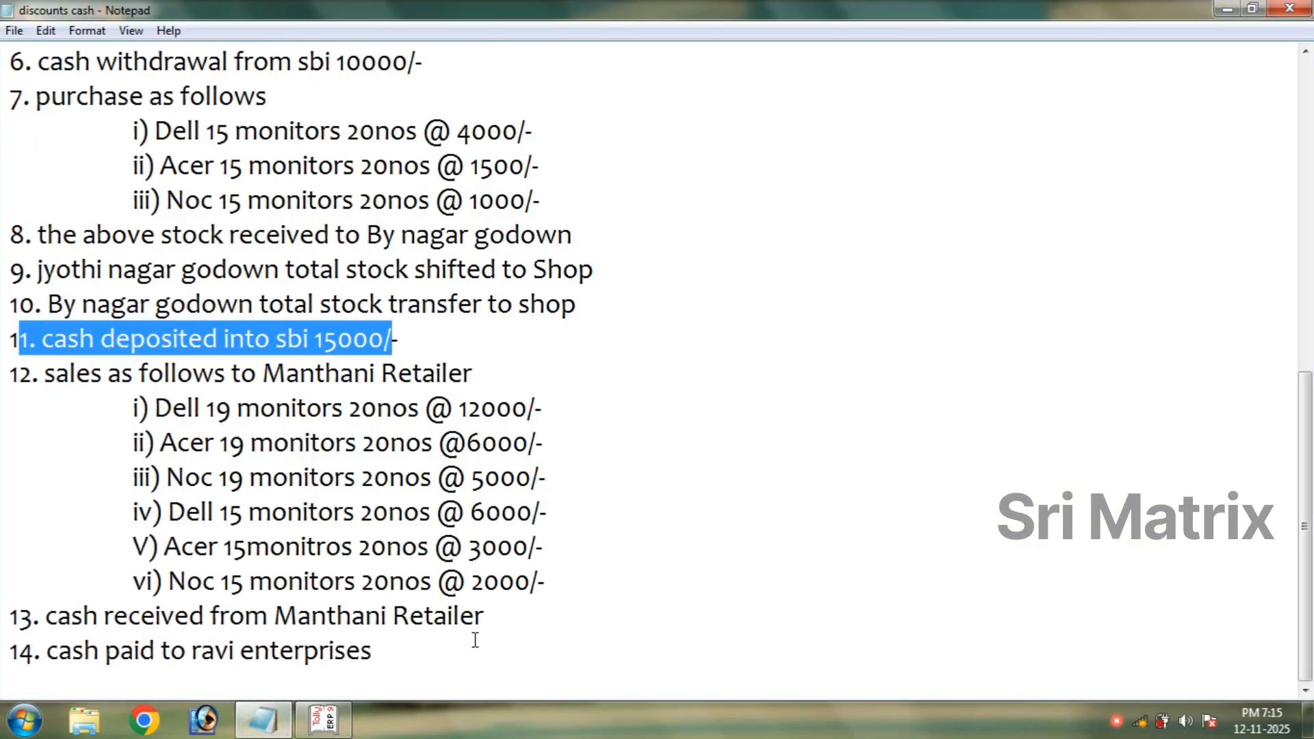
drag(498, 624, 8, 623)
drag(396, 660, 20, 650)
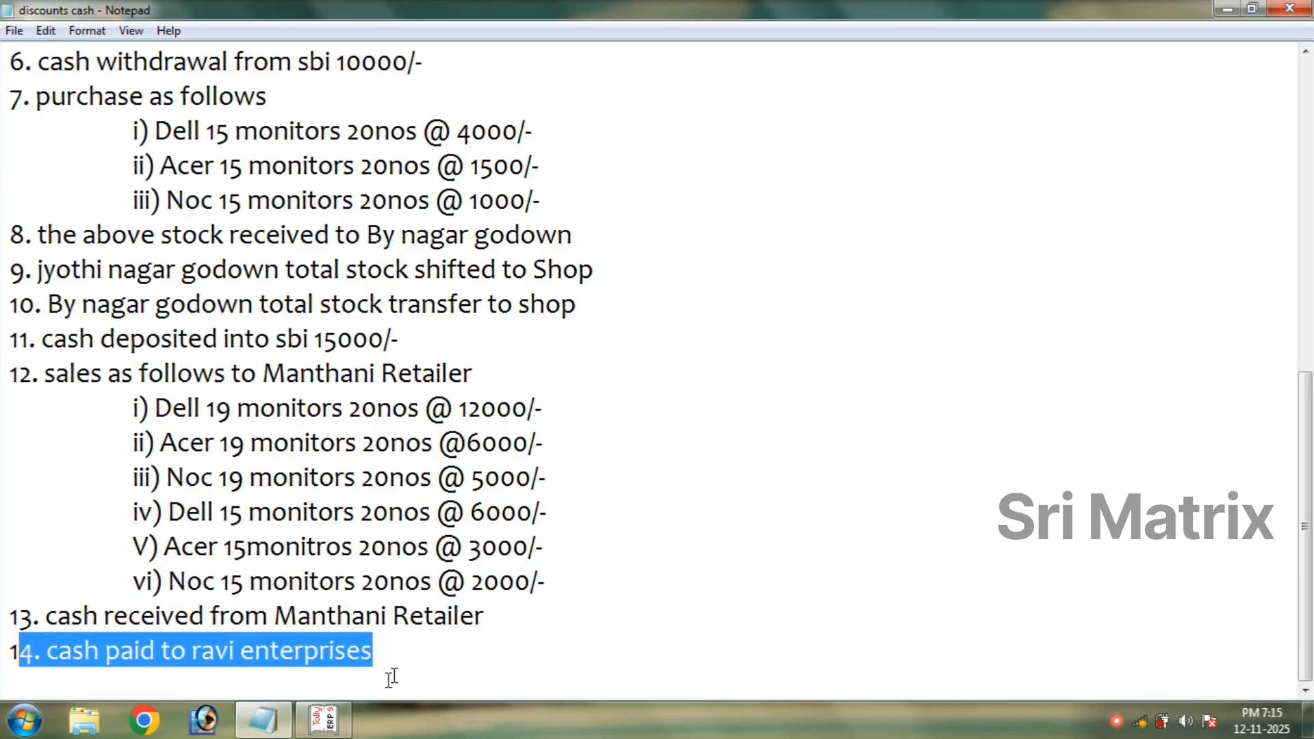
click(323, 718)
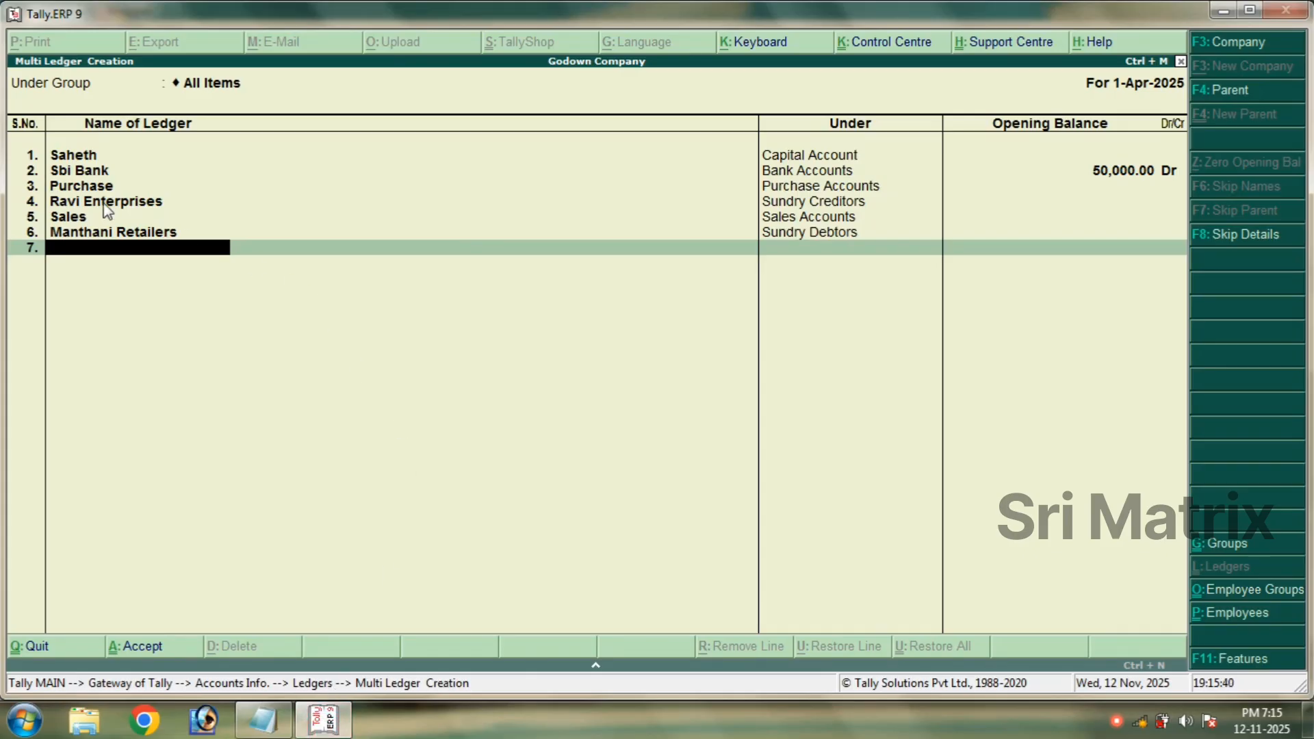
key(Return)
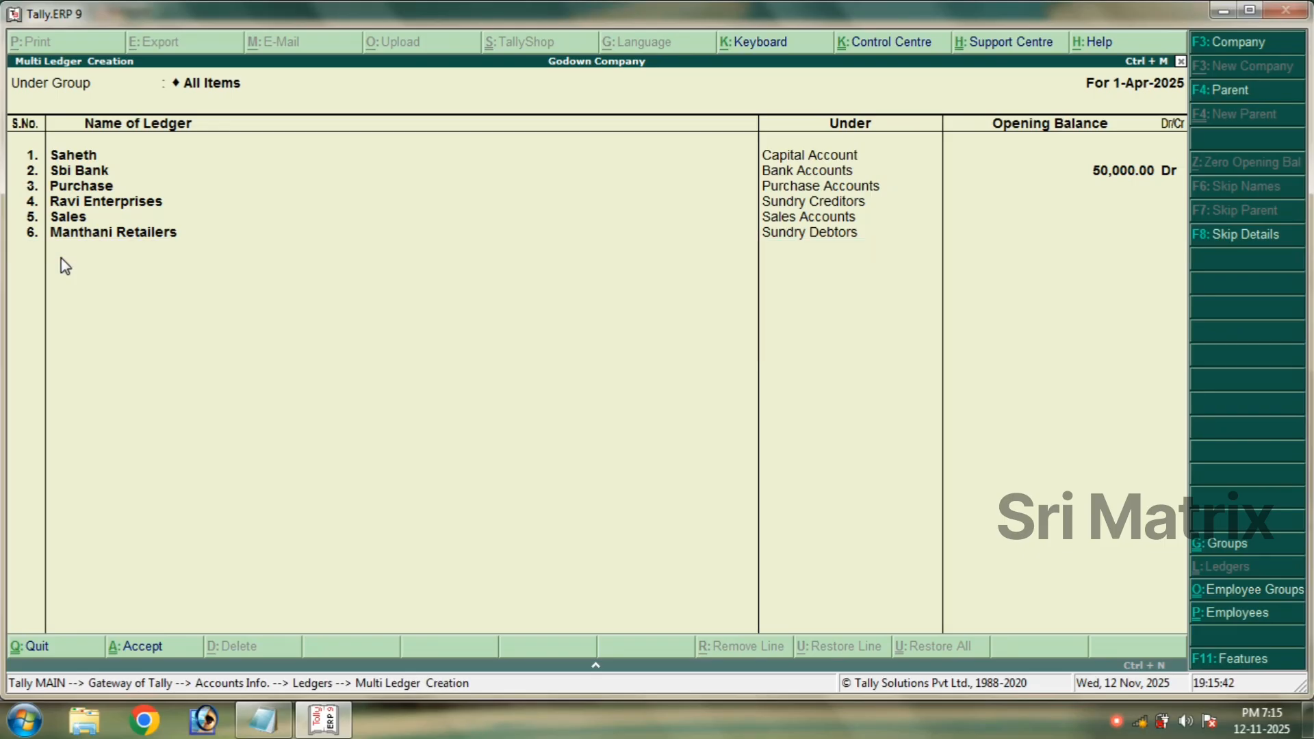
key(y)
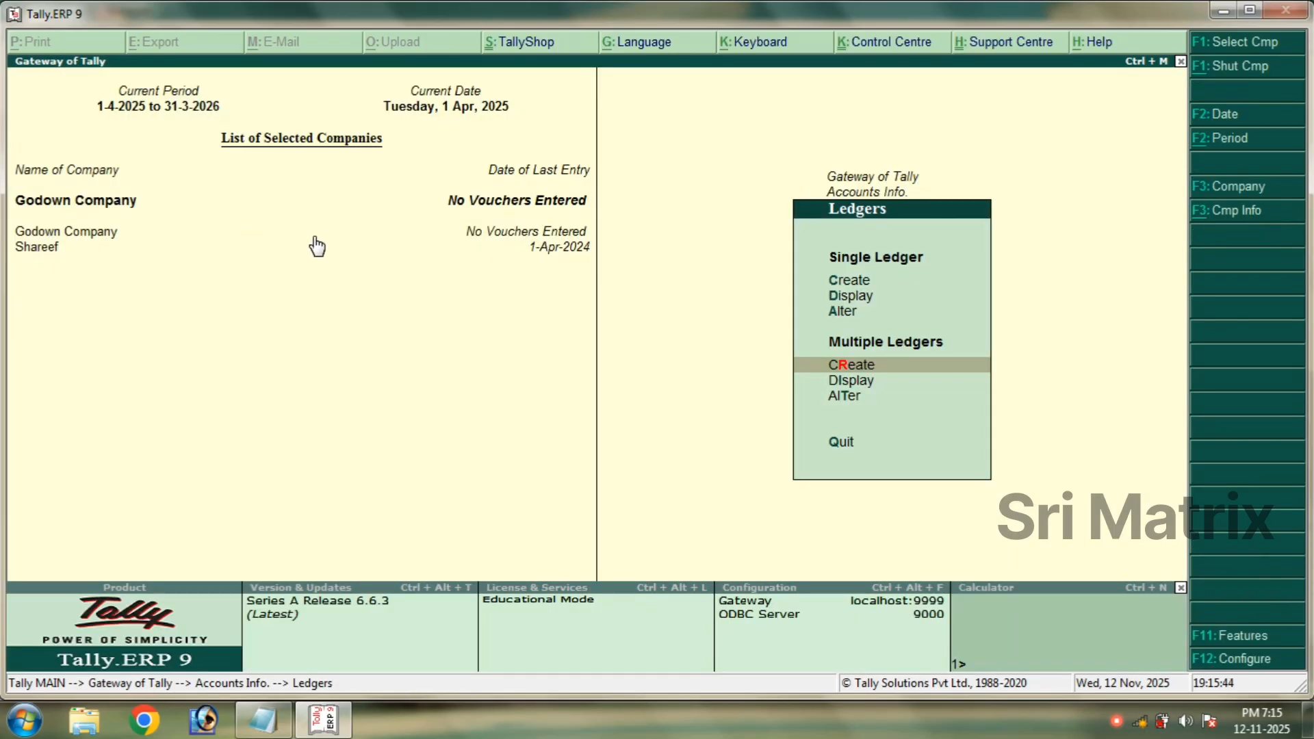
Open unit of measure creation in the inventory masters and check the quantity unit of the sales items in Notepad.
key(Escape)
key(Escape)
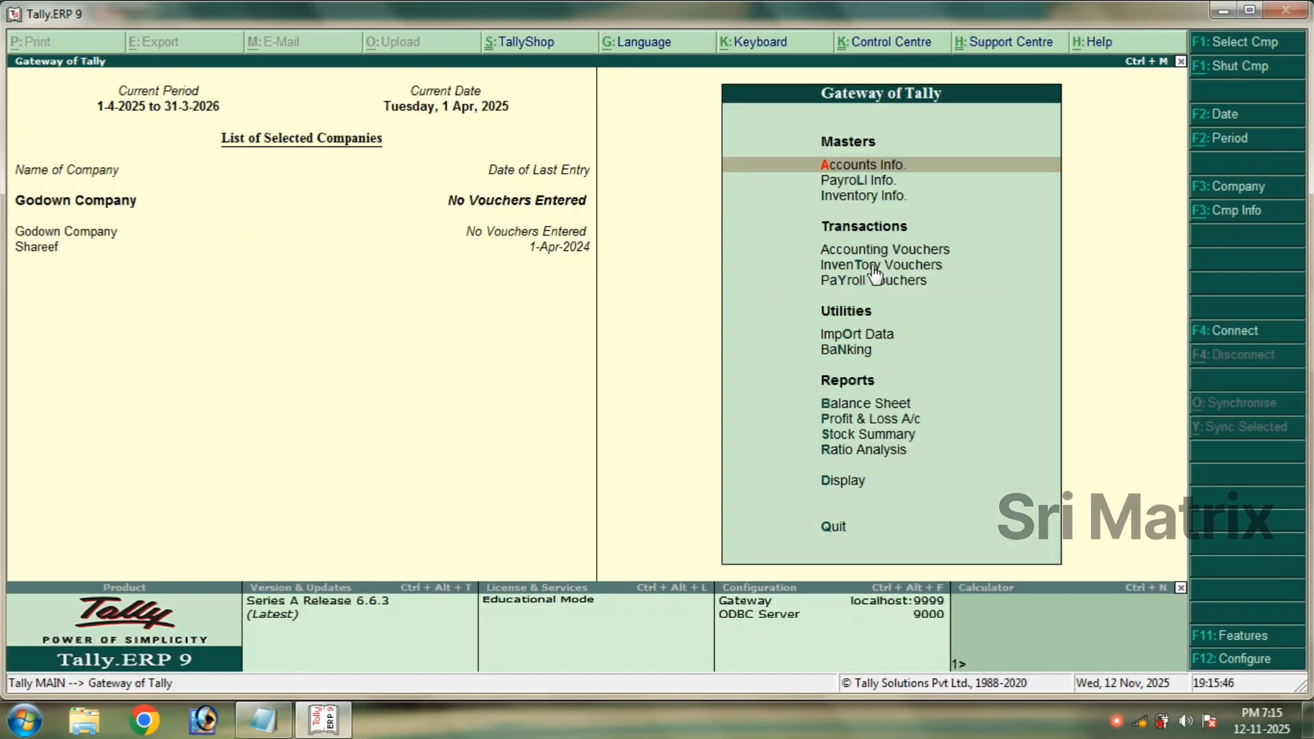
click(881, 196)
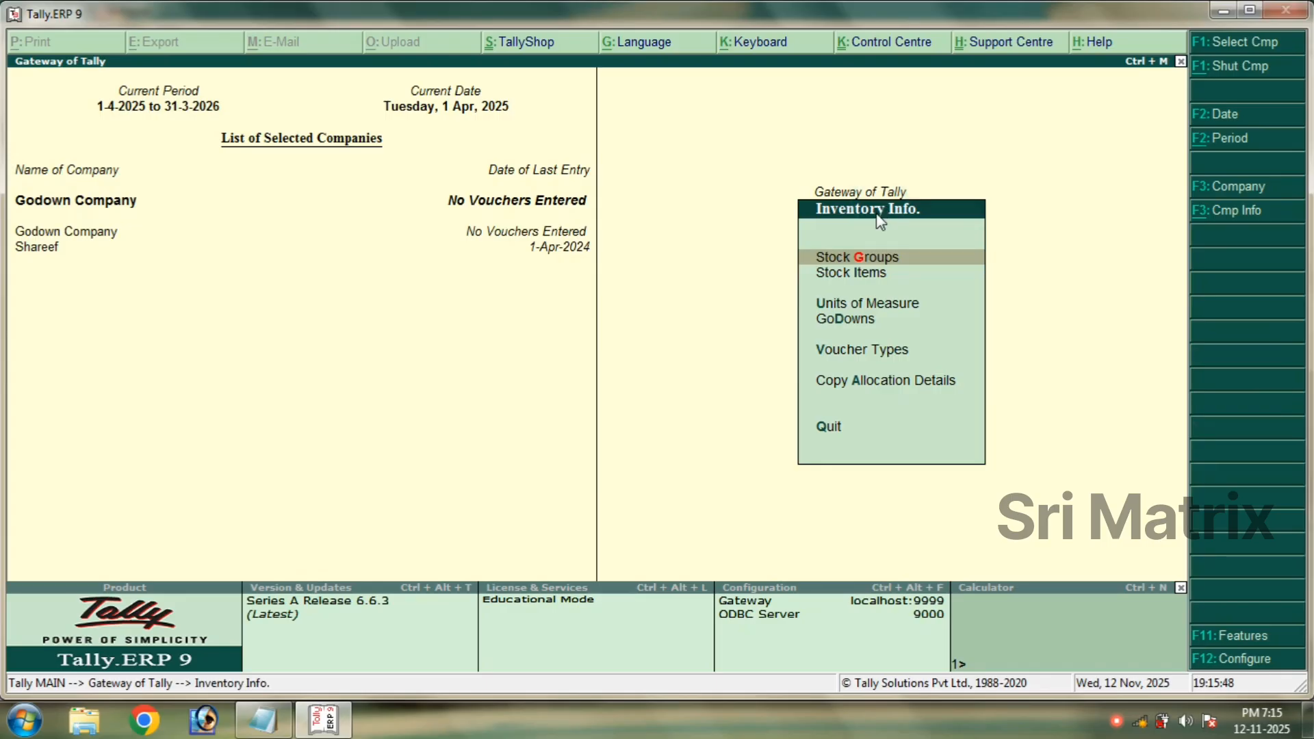
click(861, 308)
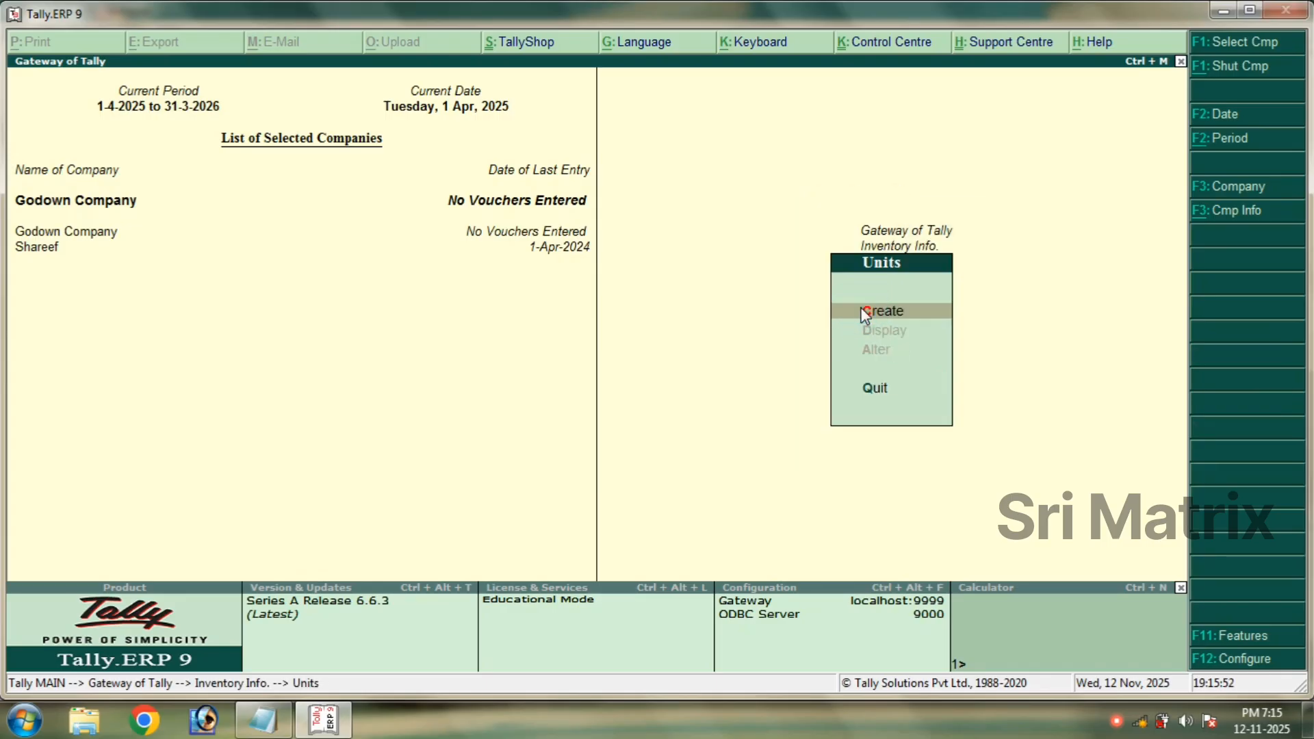
click(864, 312)
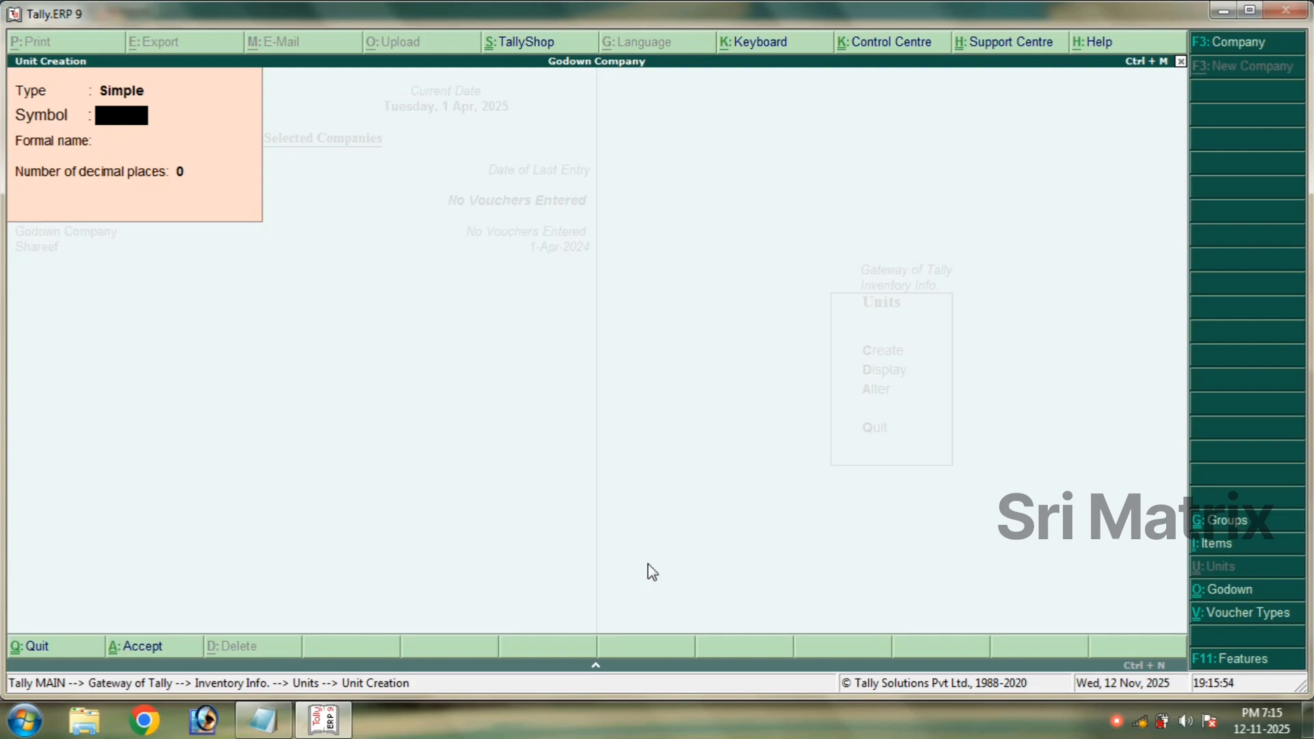
click(262, 721)
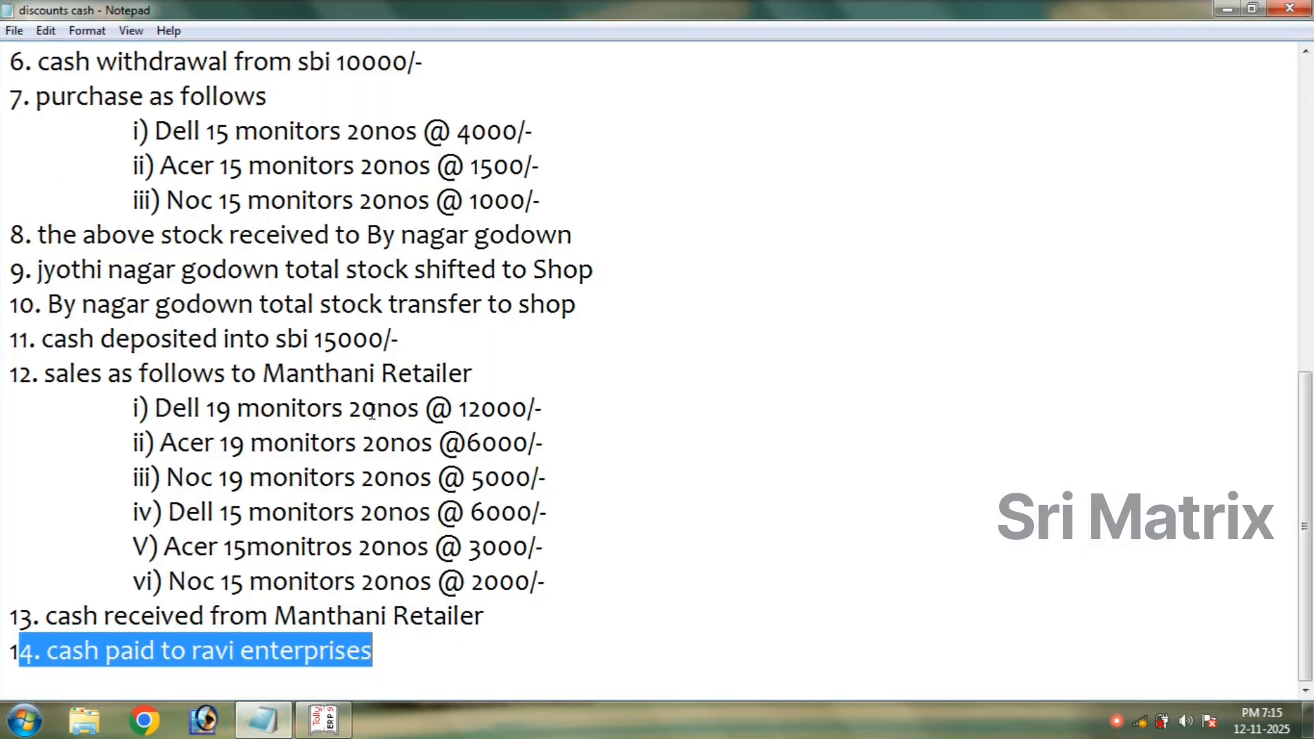
drag(377, 409, 419, 590)
Create a simple unit with the symbol no's and 0 decimal places in Tally.ERP 9, and leave unit creation.
click(323, 719)
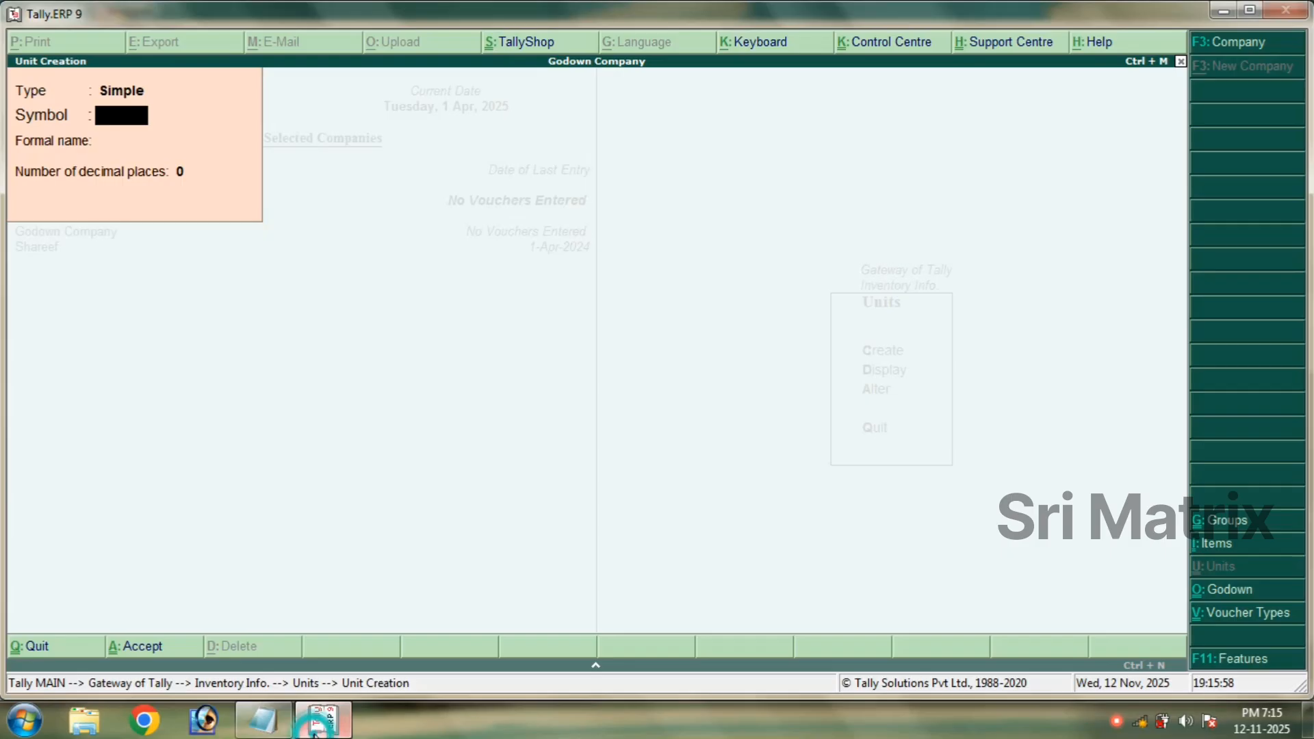
text(no)
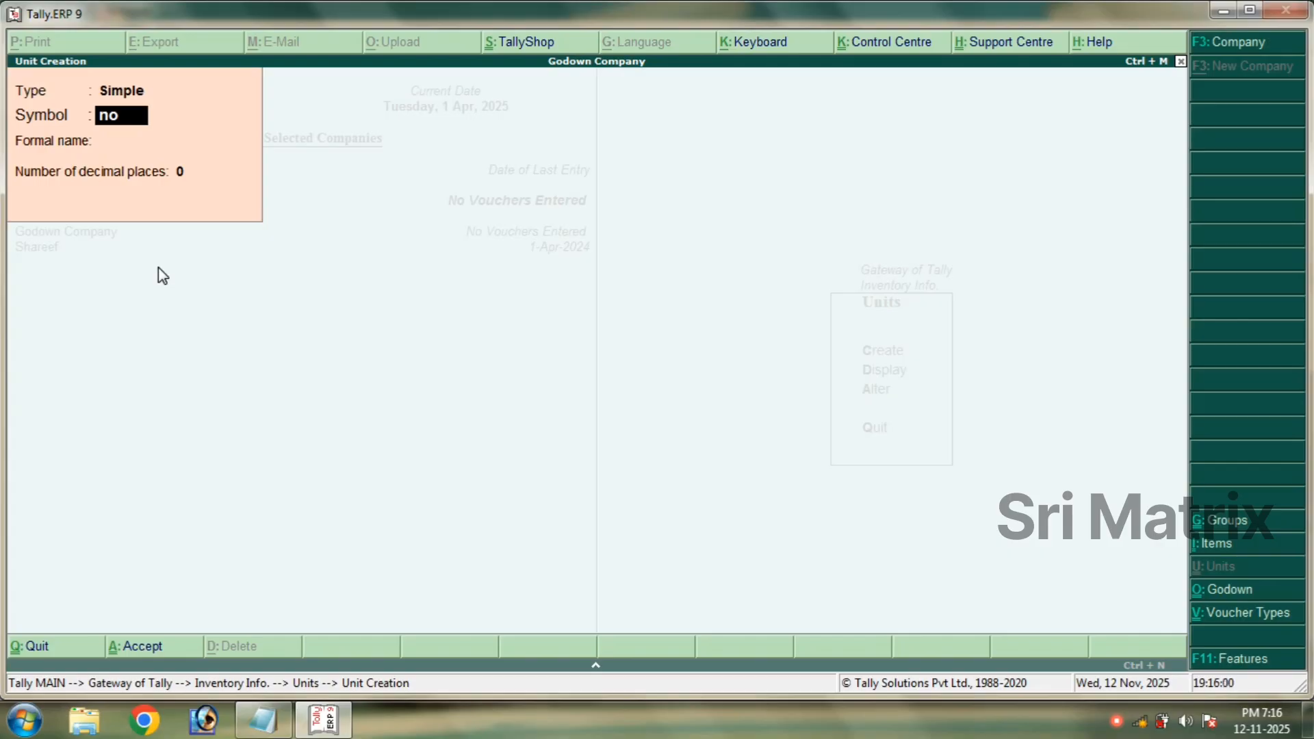
text('s)
key(Return)
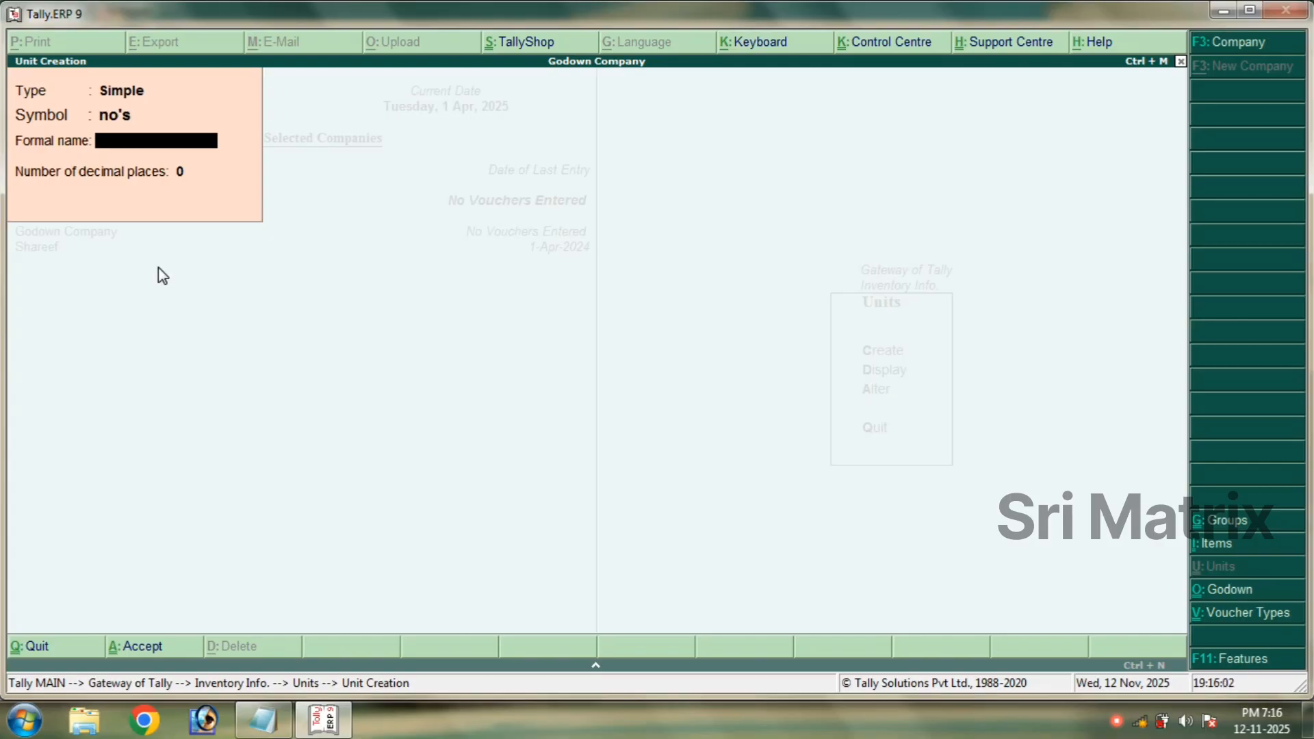
key(Return)
key(Return)
key(n)
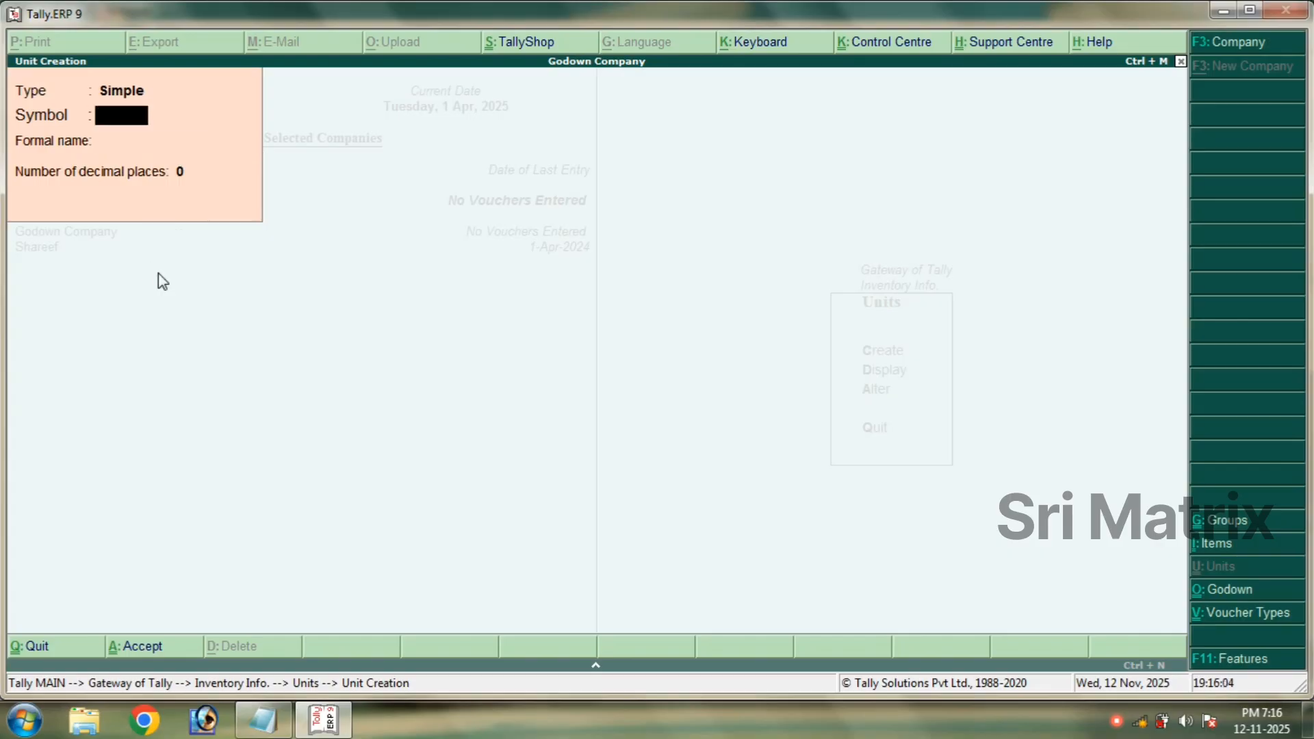
key(Escape)
key(y)
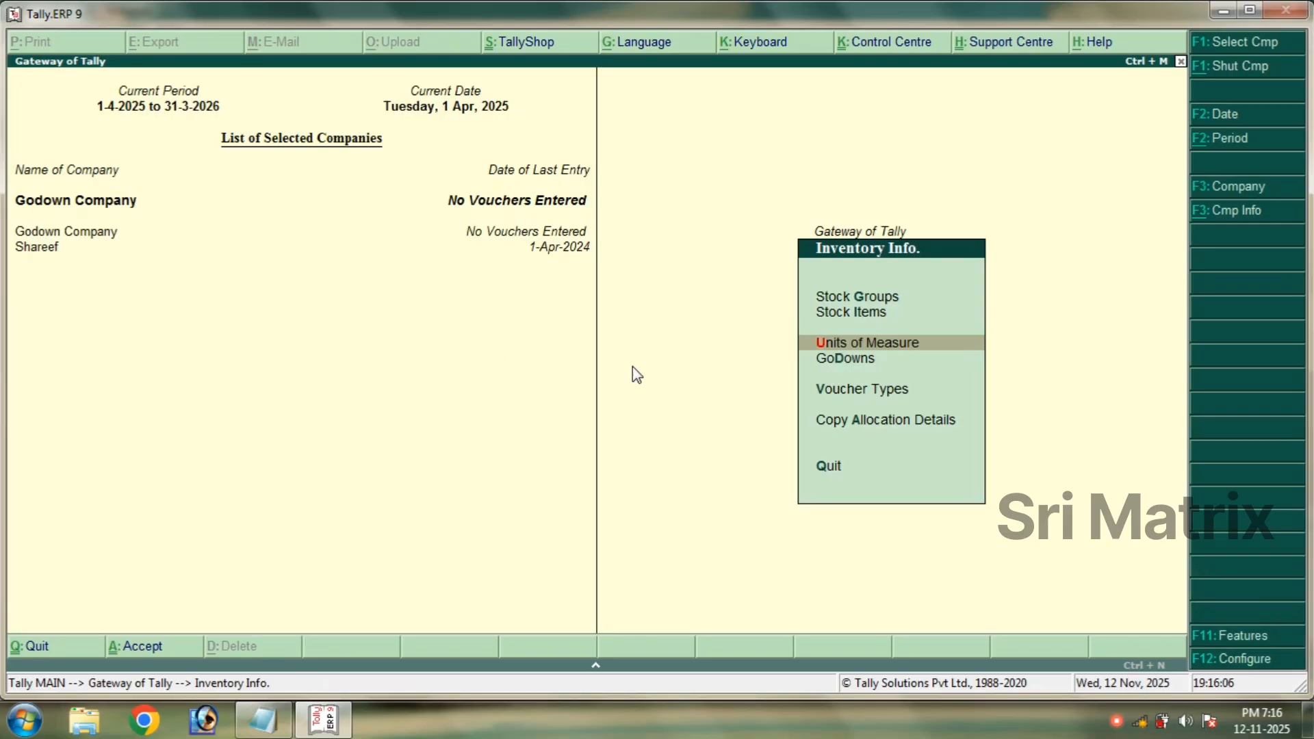
Open multiple stock item creation for All Items and enter Dell 19 as the first item, with Primary as its group.
click(847, 313)
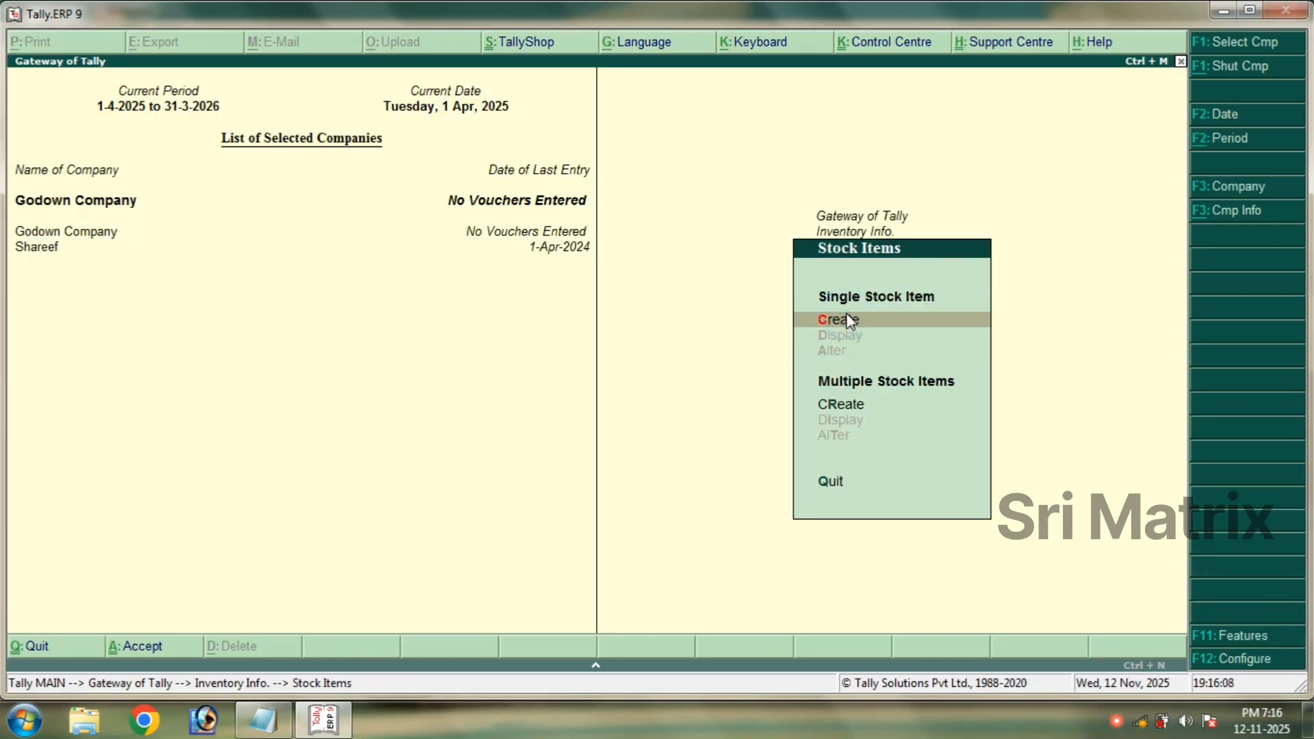
click(840, 405)
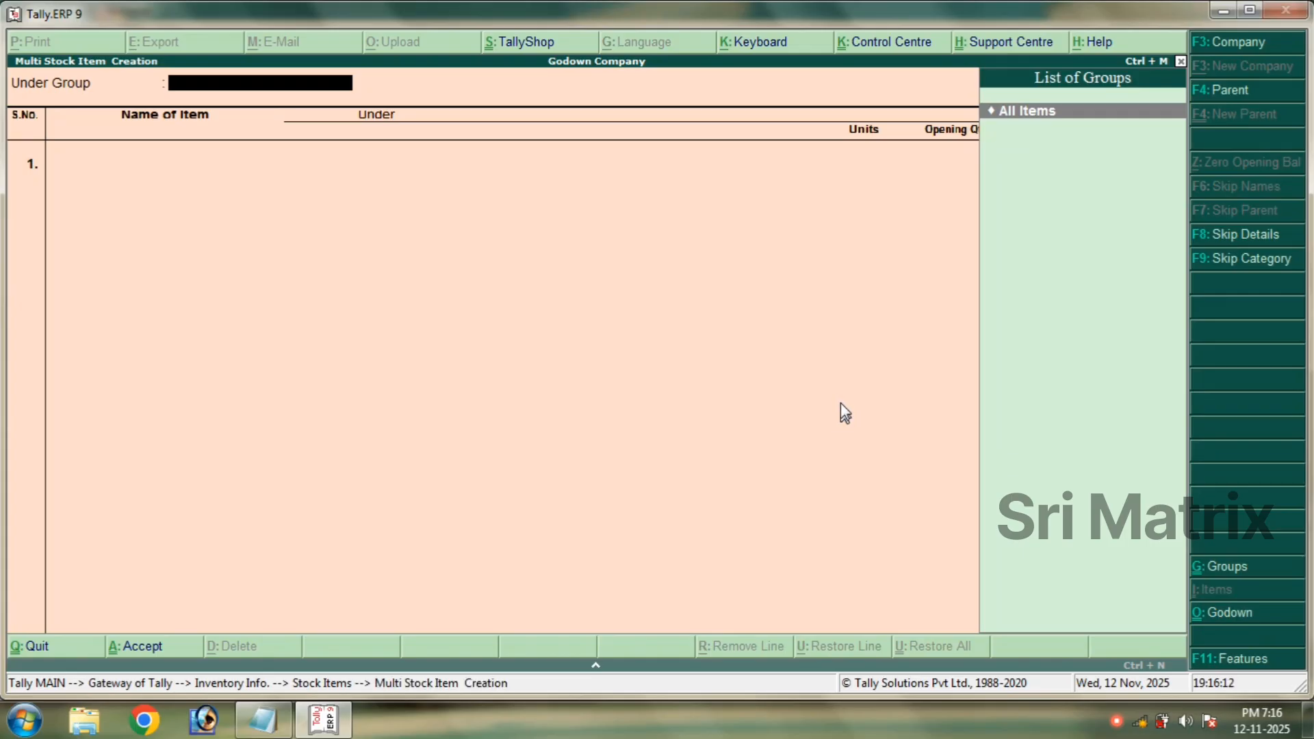
click(1034, 114)
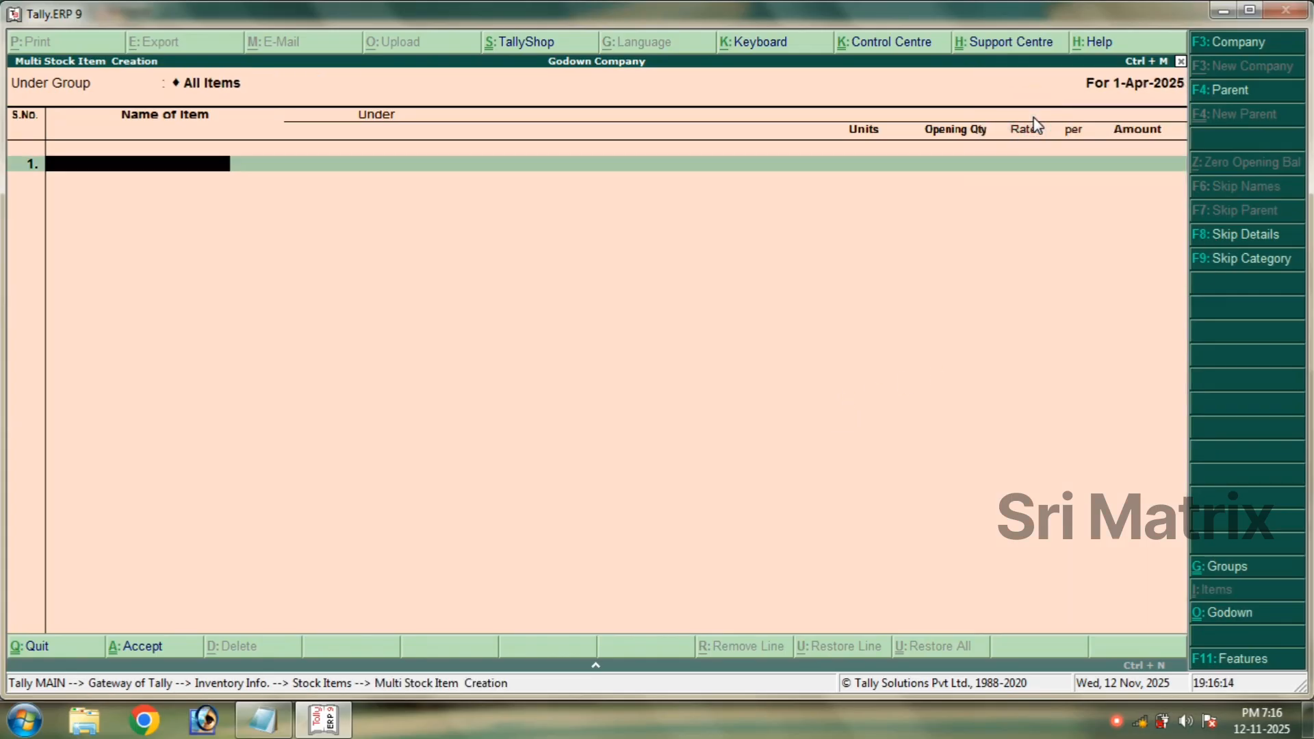
text(Dell 19)
key(Return)
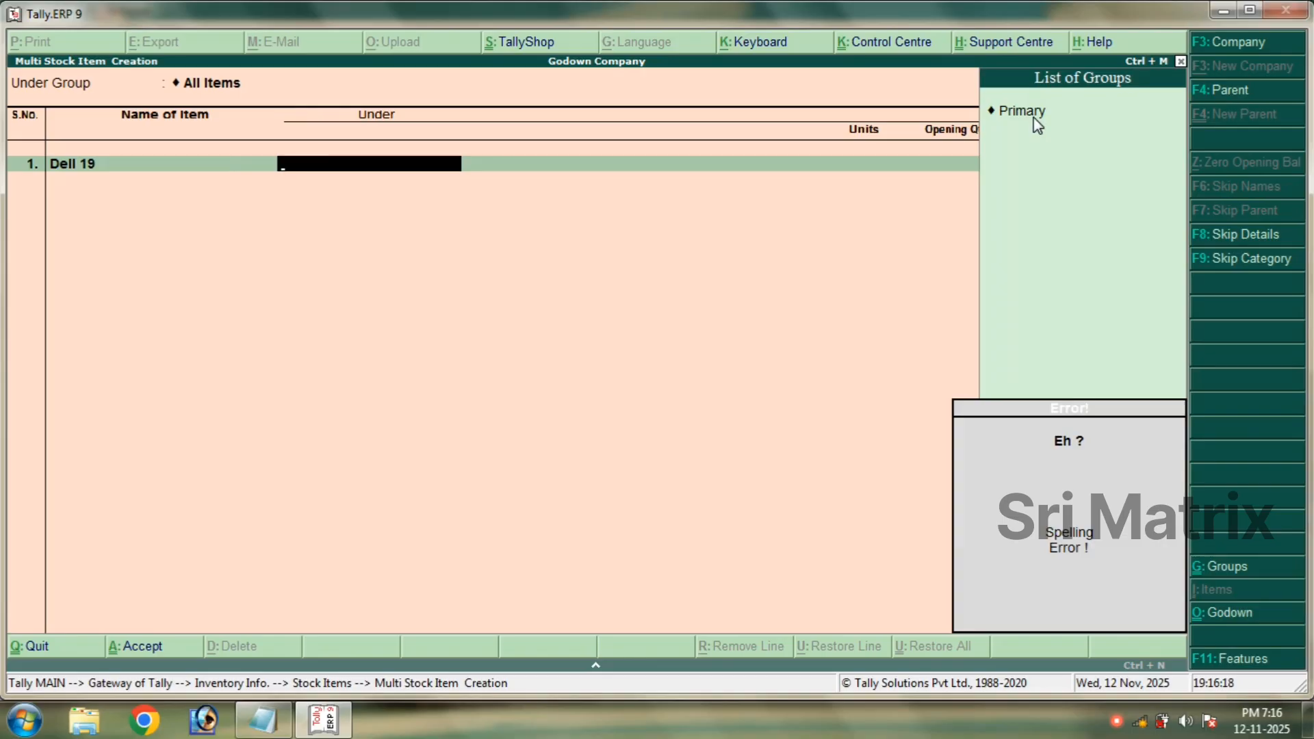
key(Return)
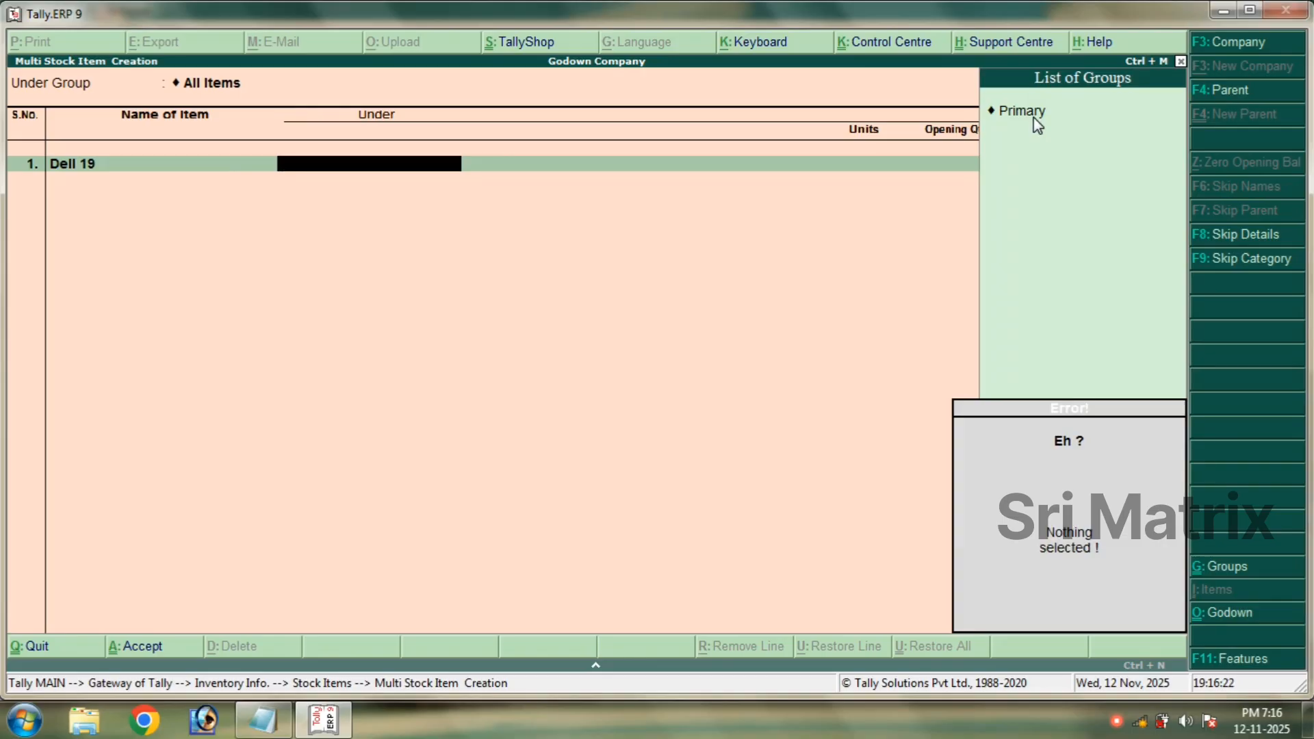
click(1022, 111)
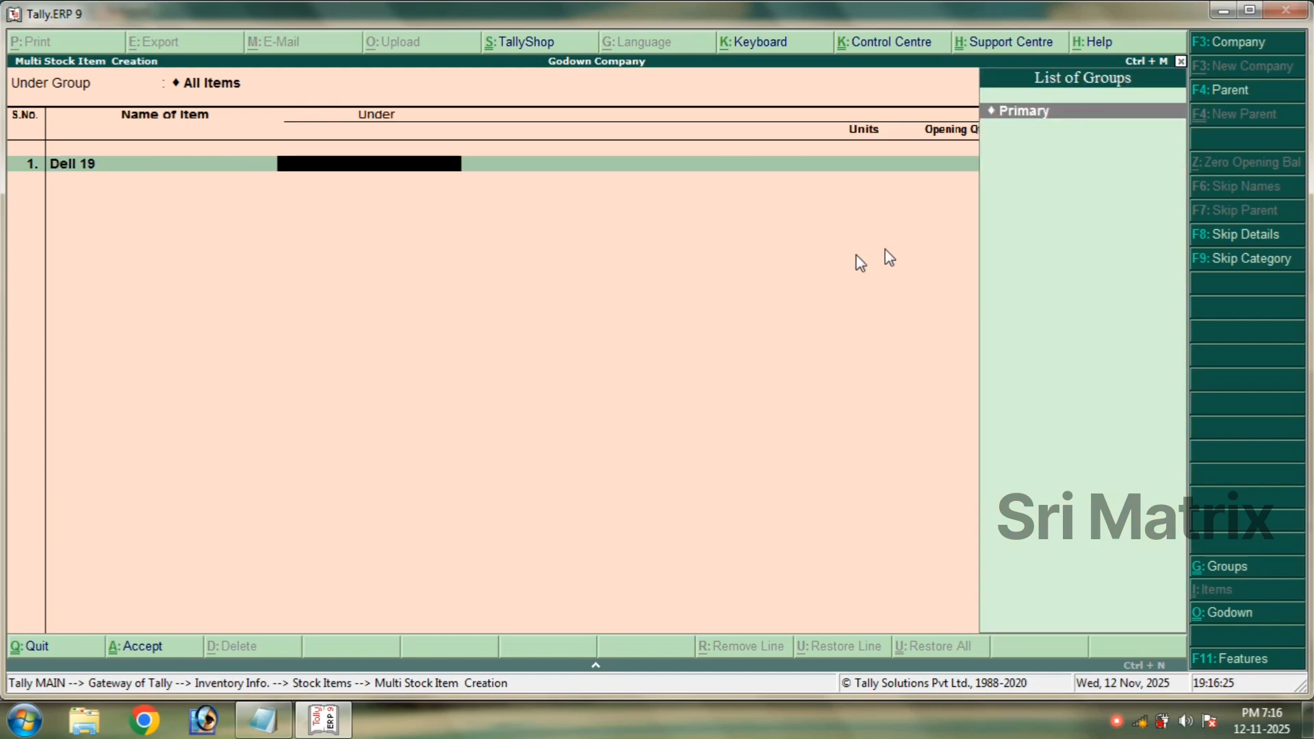
Switch to the Notepad notes and check the monitor names and sizes in the Manthani Retailer sales list.
click(262, 718)
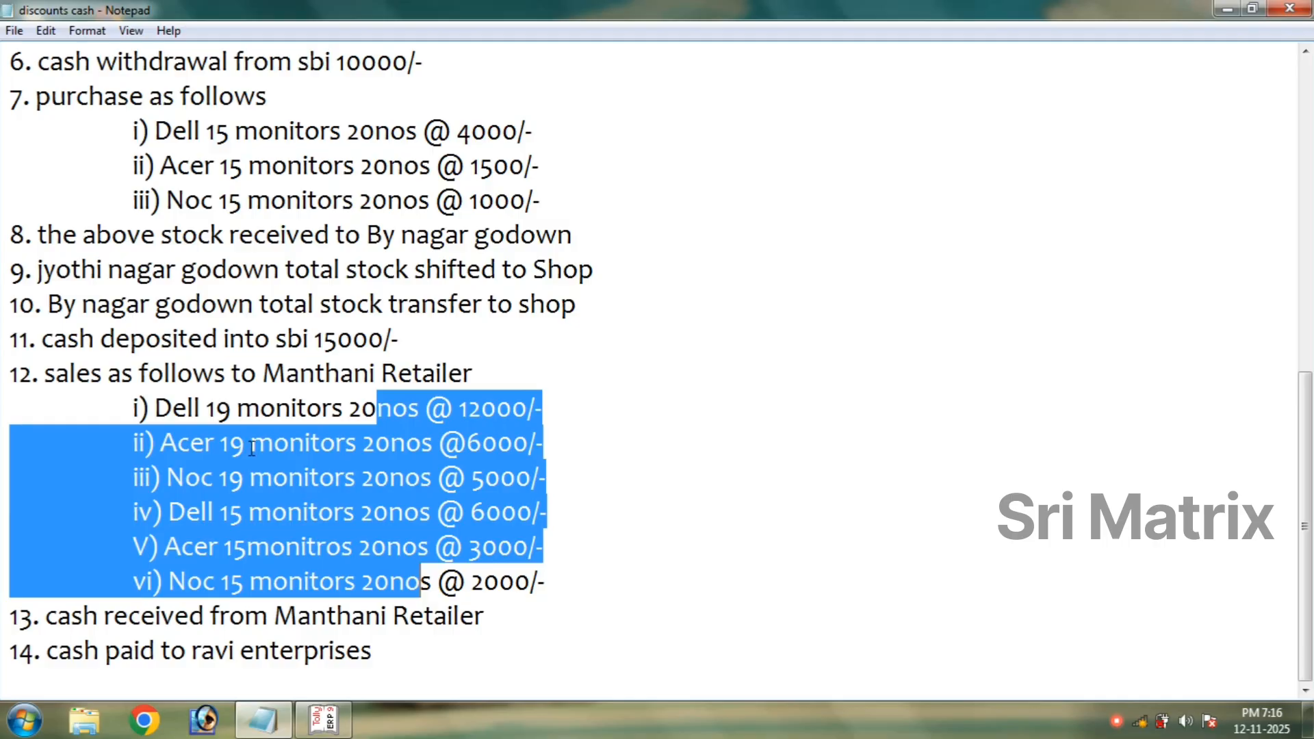
click(249, 484)
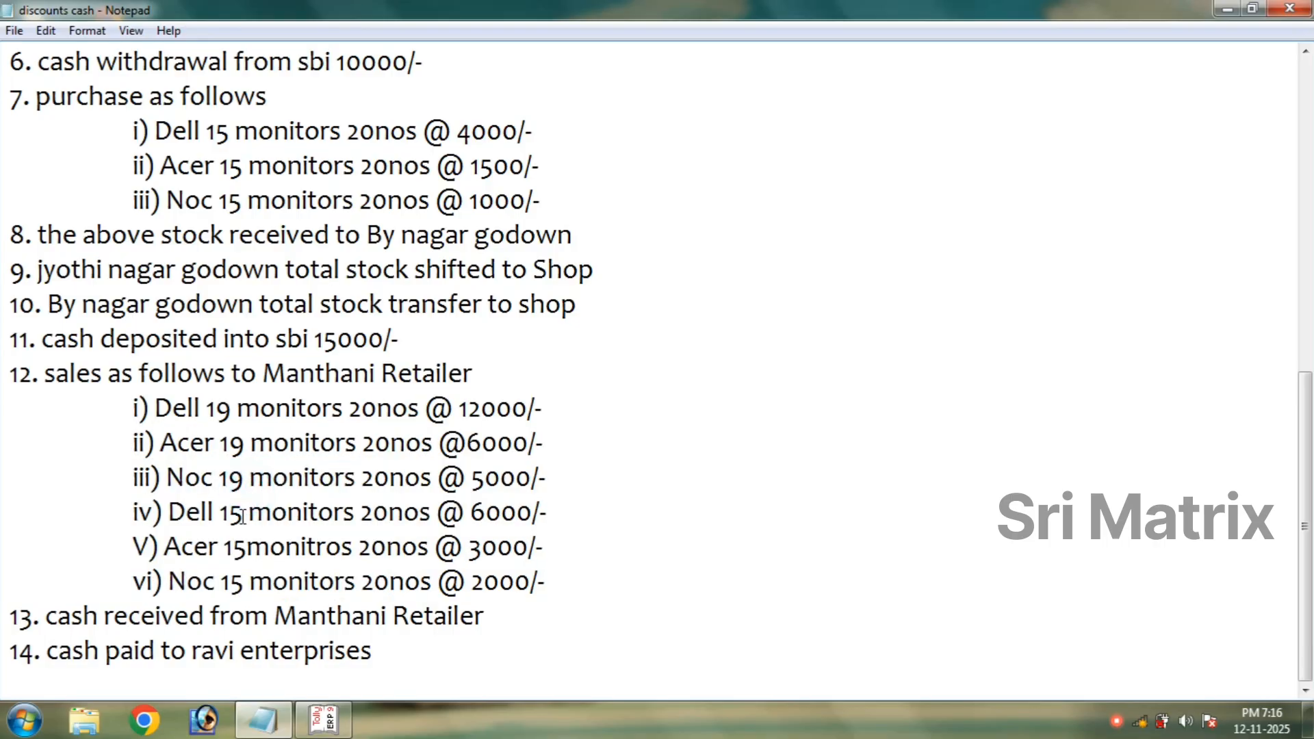
click(243, 512)
click(240, 553)
click(241, 587)
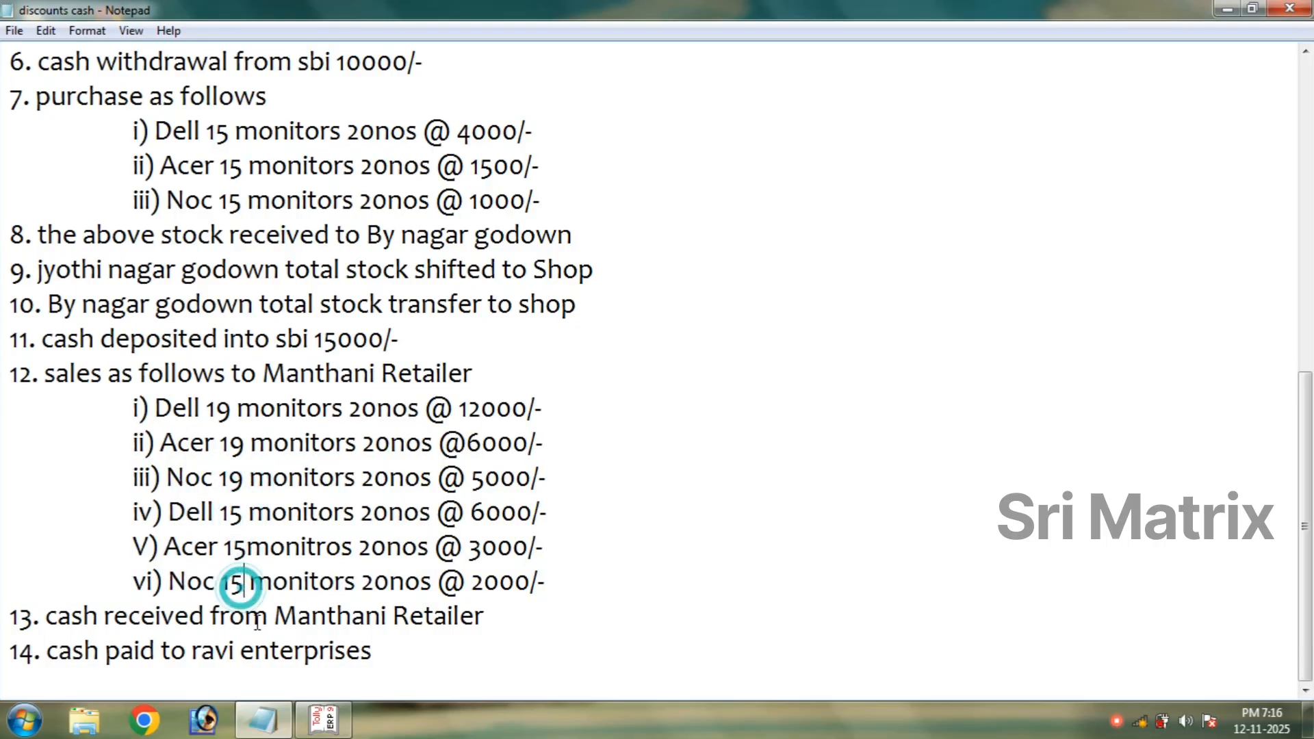
Return to Tally.ERP 9 and complete the Dell 19 item under Primary with unit no's and no opening quantity.
click(304, 720)
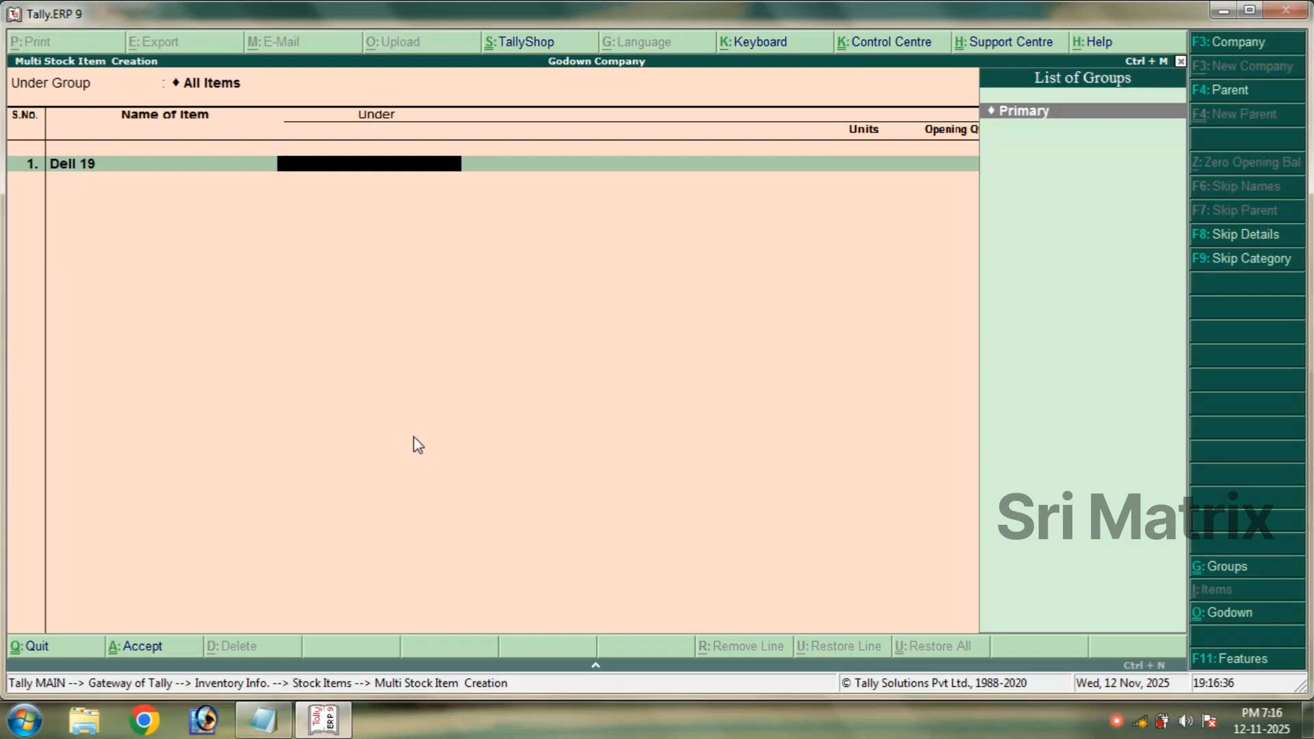
key(Return)
key(Down)
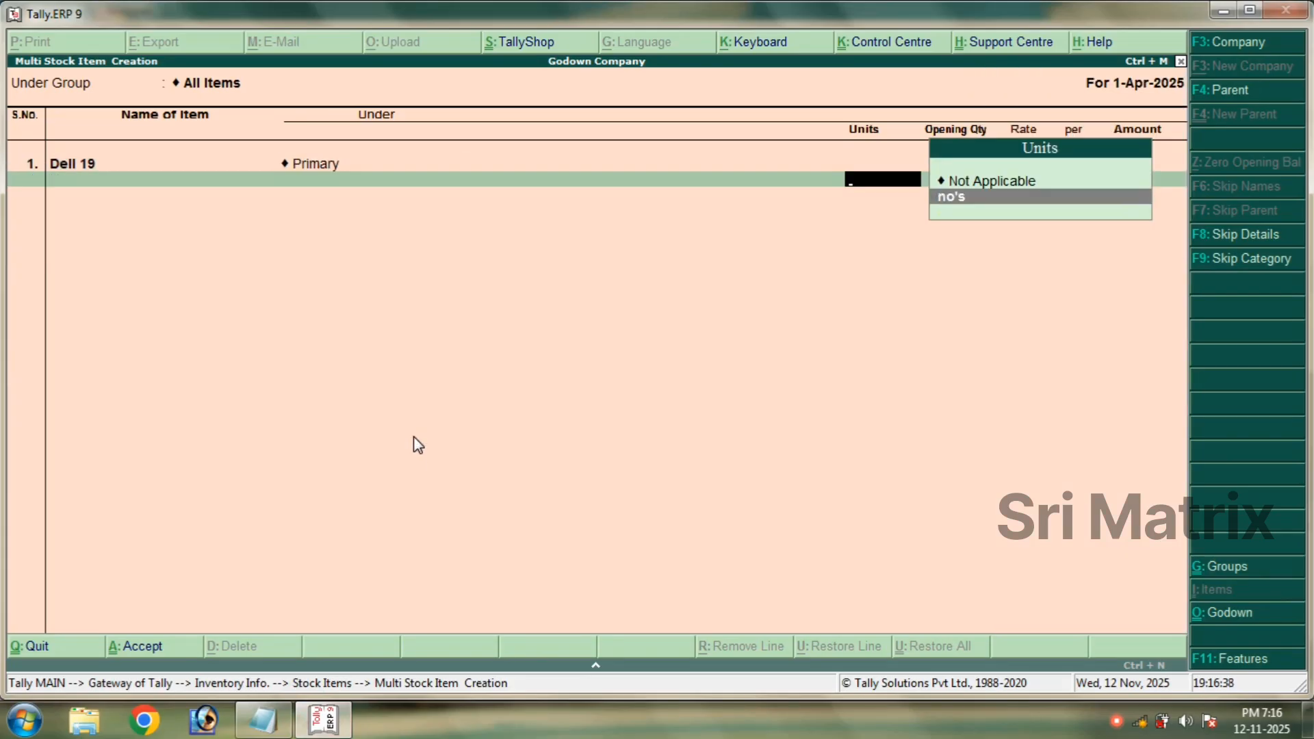
key(Return)
key(Return)
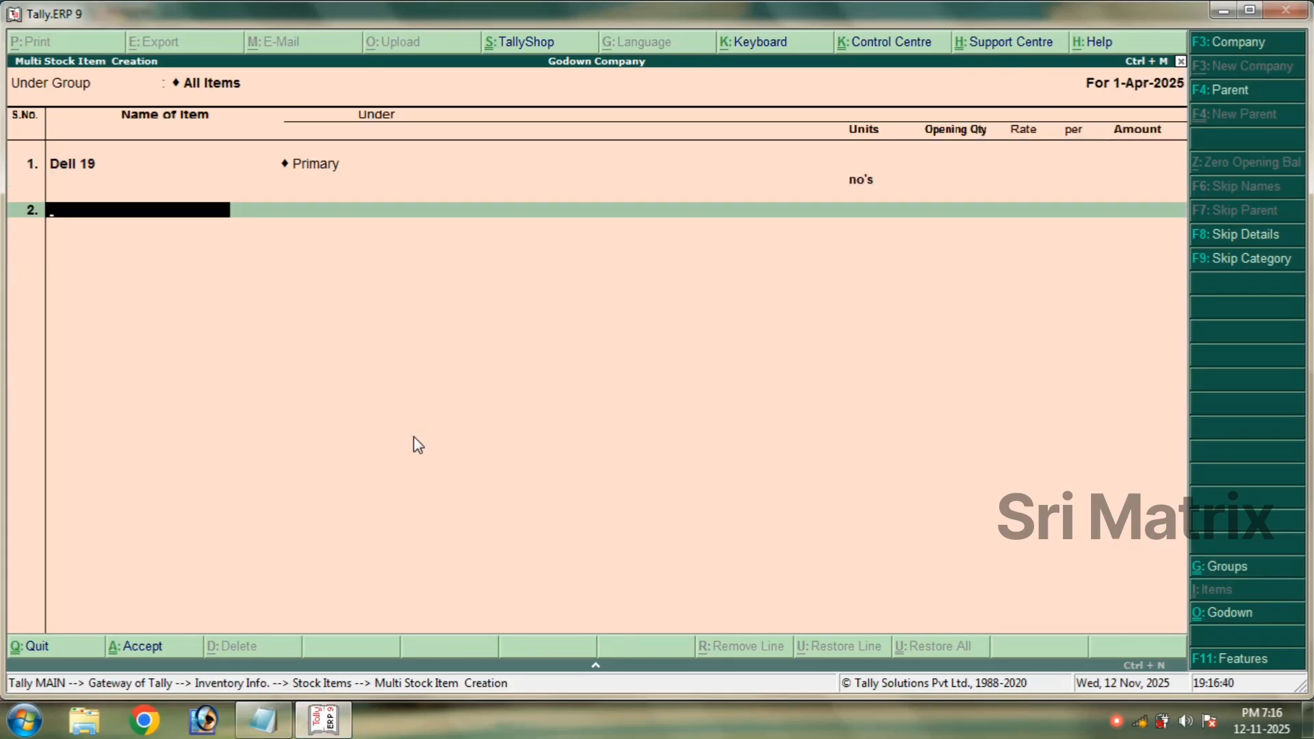
Add an Acer 19 stock item under Primary with unit no's and no opening quantity.
text(Acer 19)
key(Return)
key(Return)
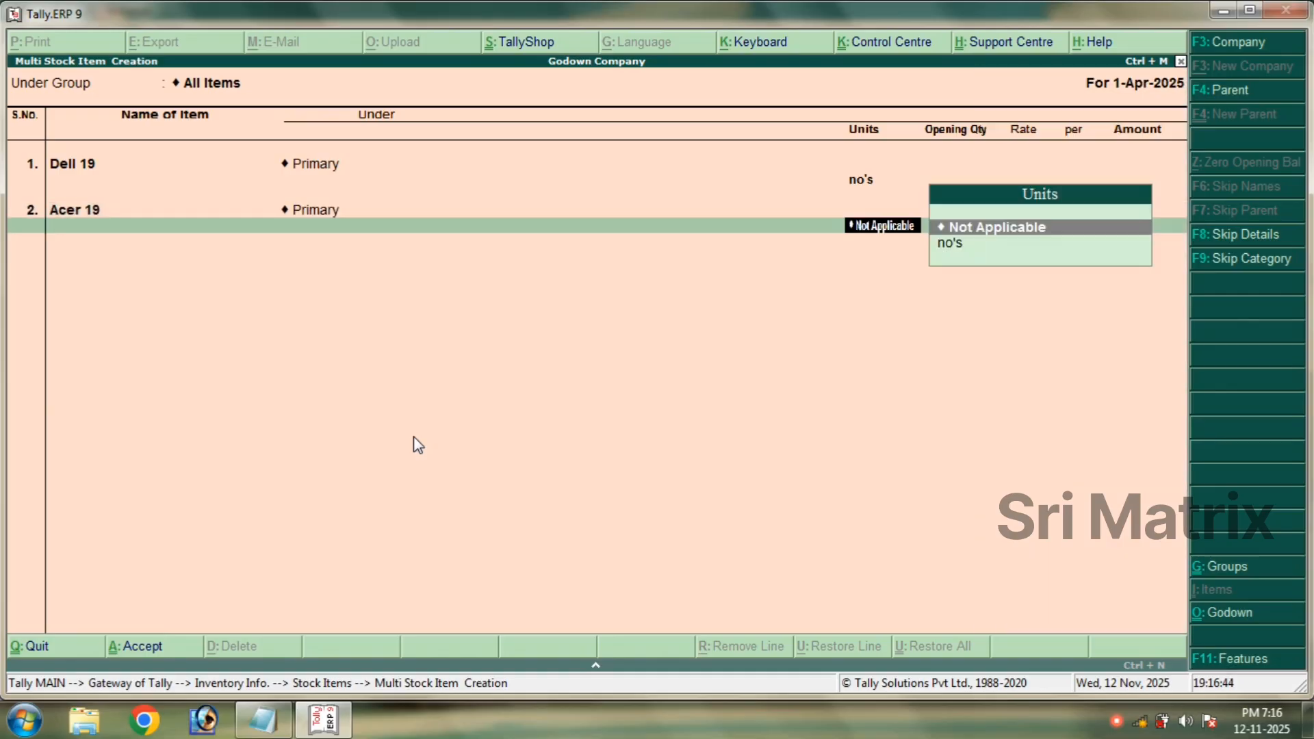
key(Down)
key(Return)
key(Return)
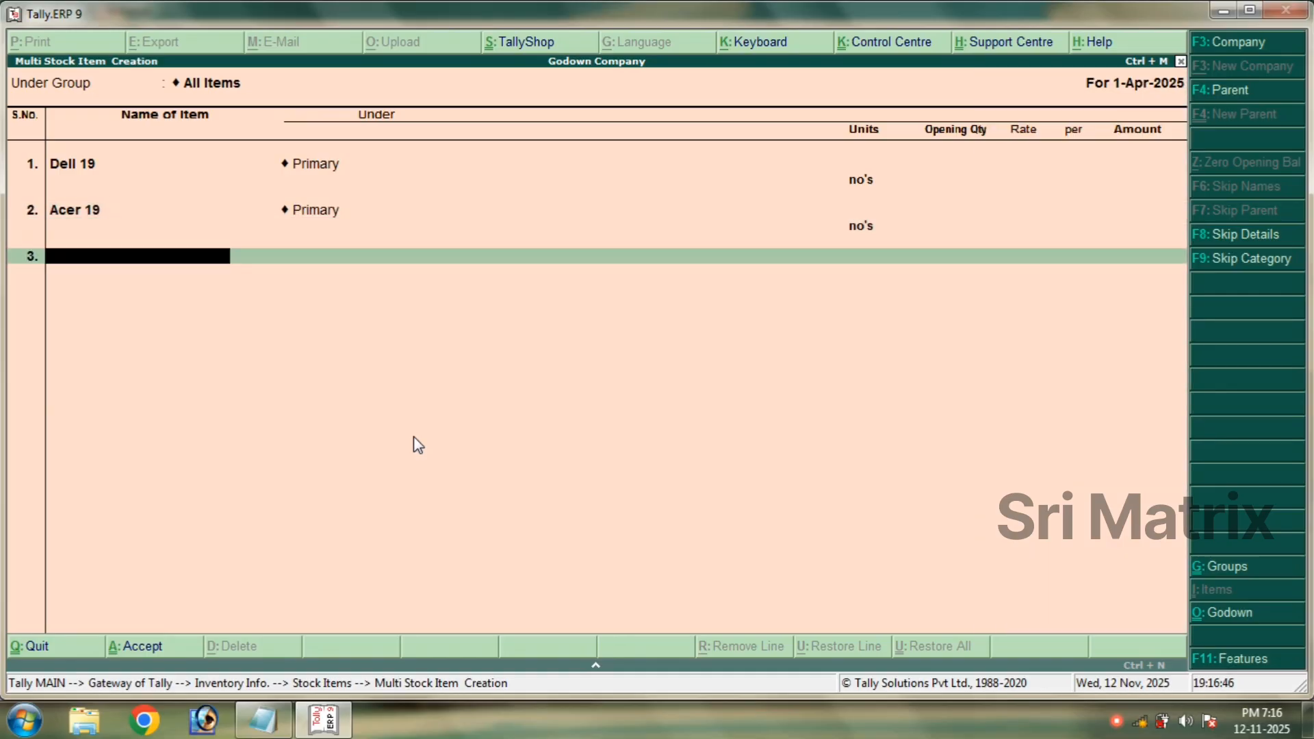
Add a Noc 19 stock item under Primary with unit no's and no opening quantity.
text(Noc 19)
key(Return)
key(Return)
key(Down)
key(Return)
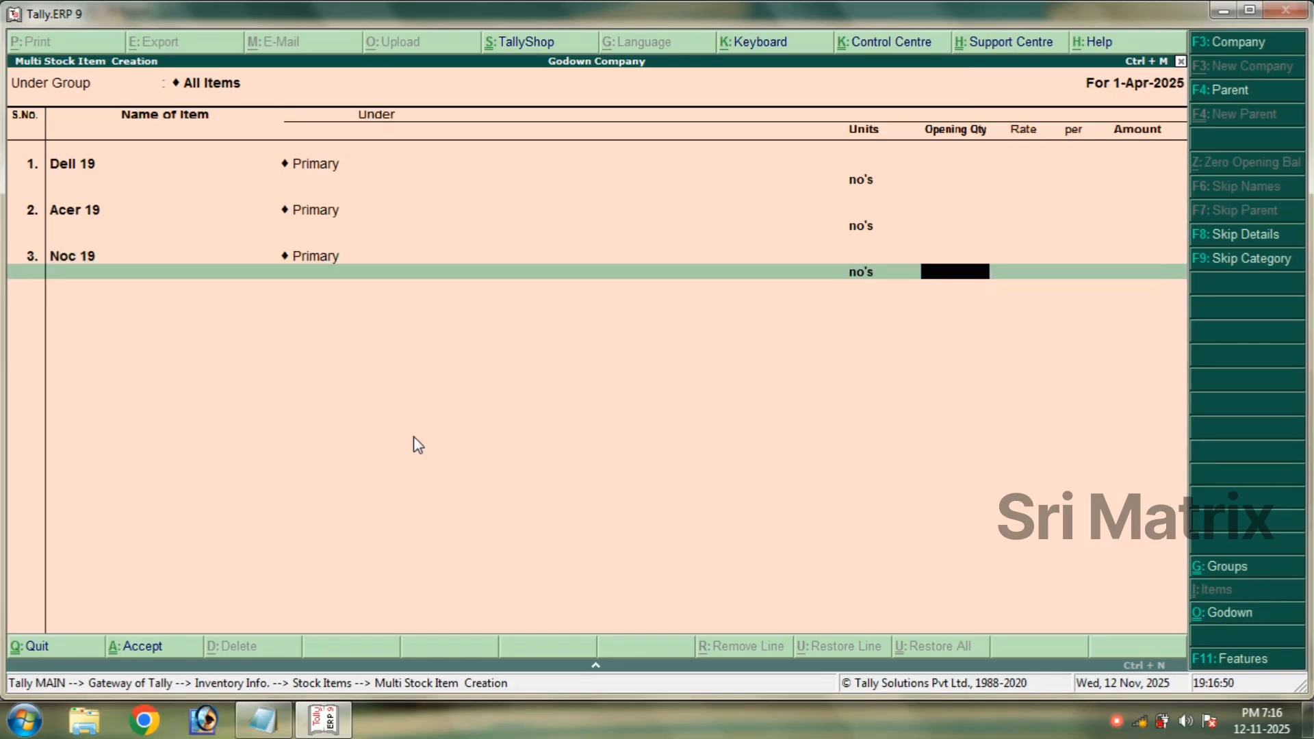
key(Return)
Add a Dell 15 stock item under Primary with unit no's and no opening quantity.
text(Del)
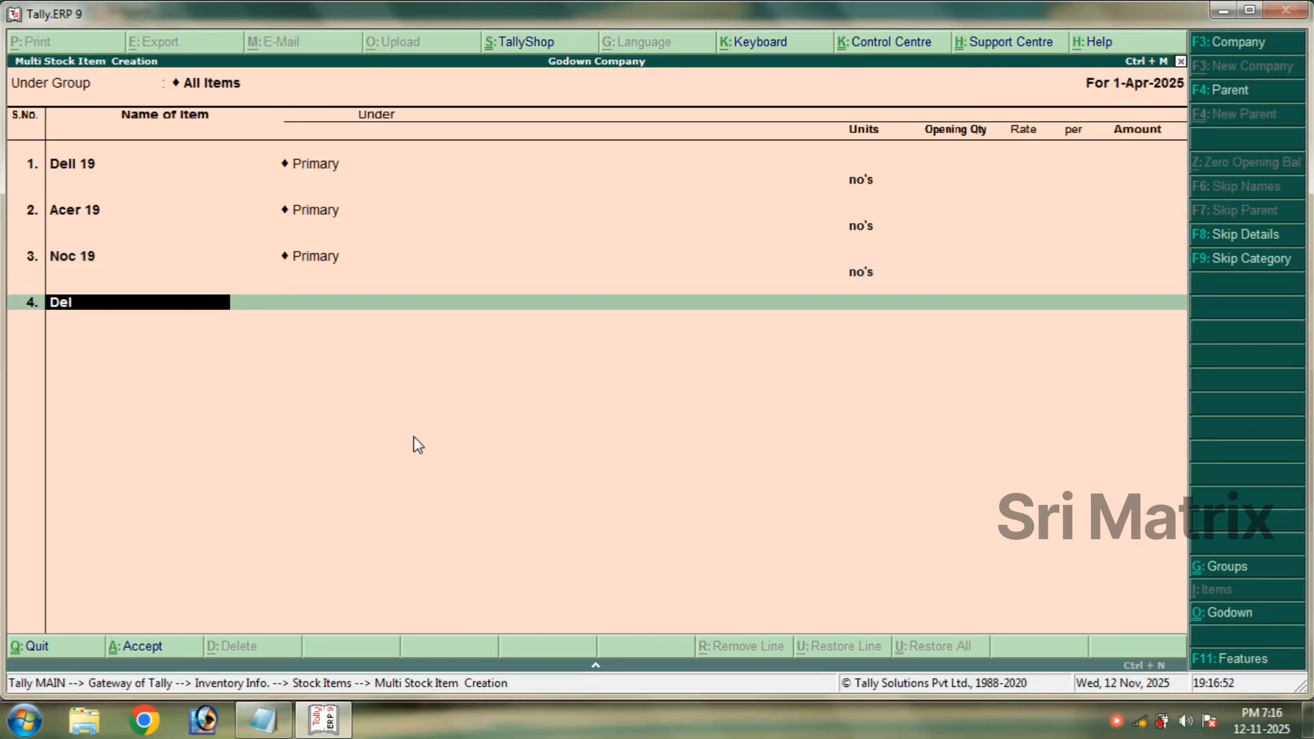
text(l 15)
key(Return)
key(Return)
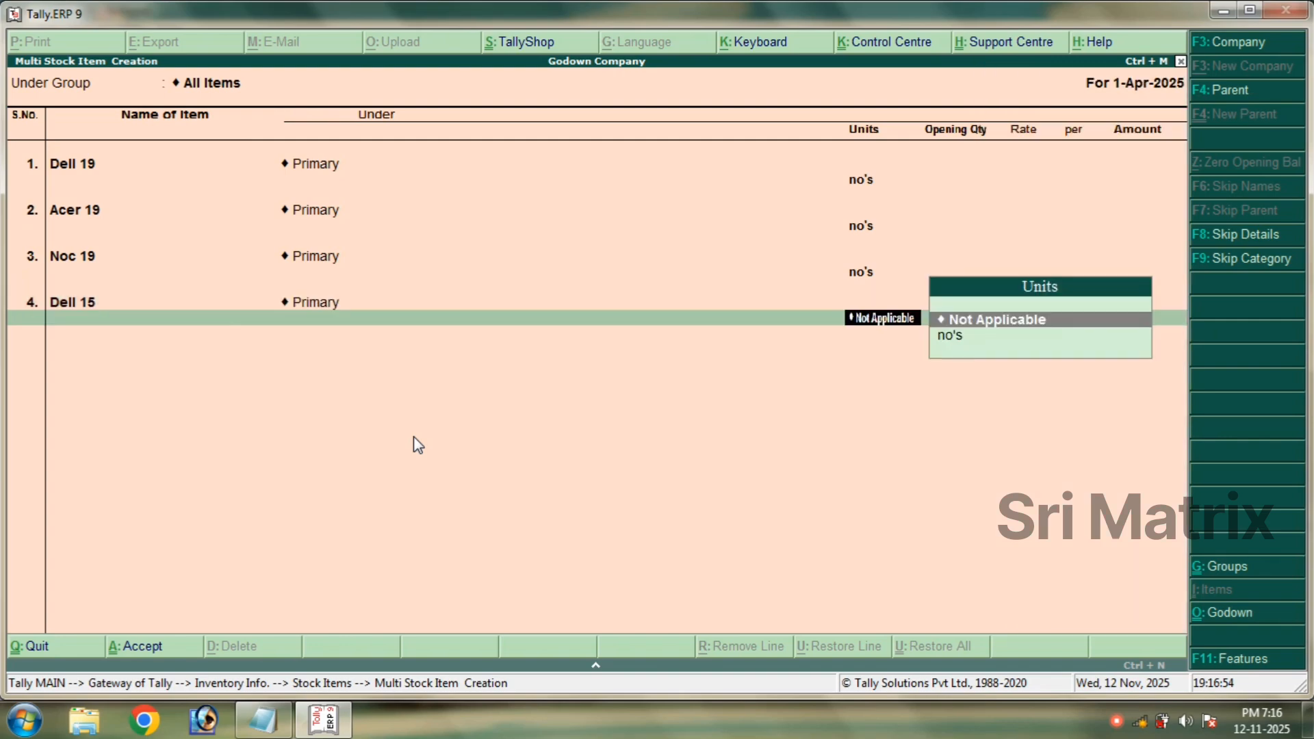
key(Down)
key(Return)
key(Return)
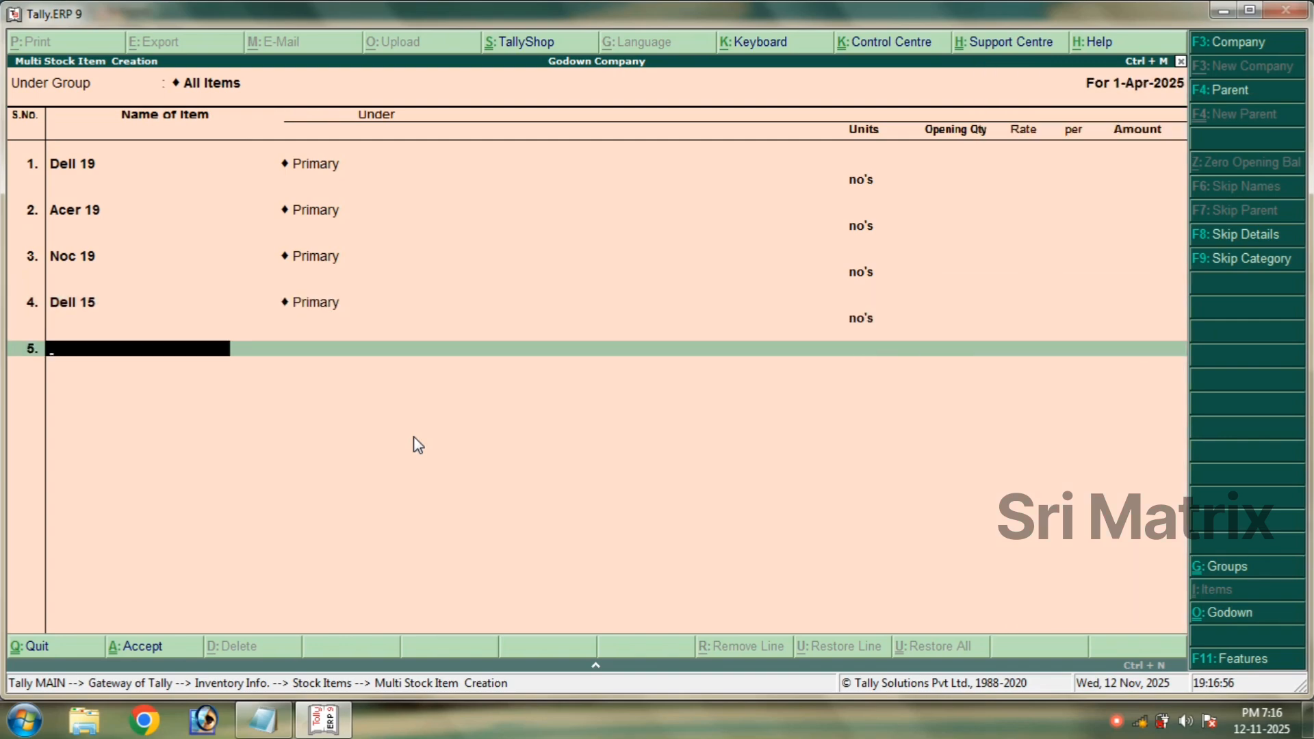
Add an Acer 15 stock item under Primary with unit no's and no opening quantity.
text(Acer 15)
key(Return)
key(Return)
text(n)
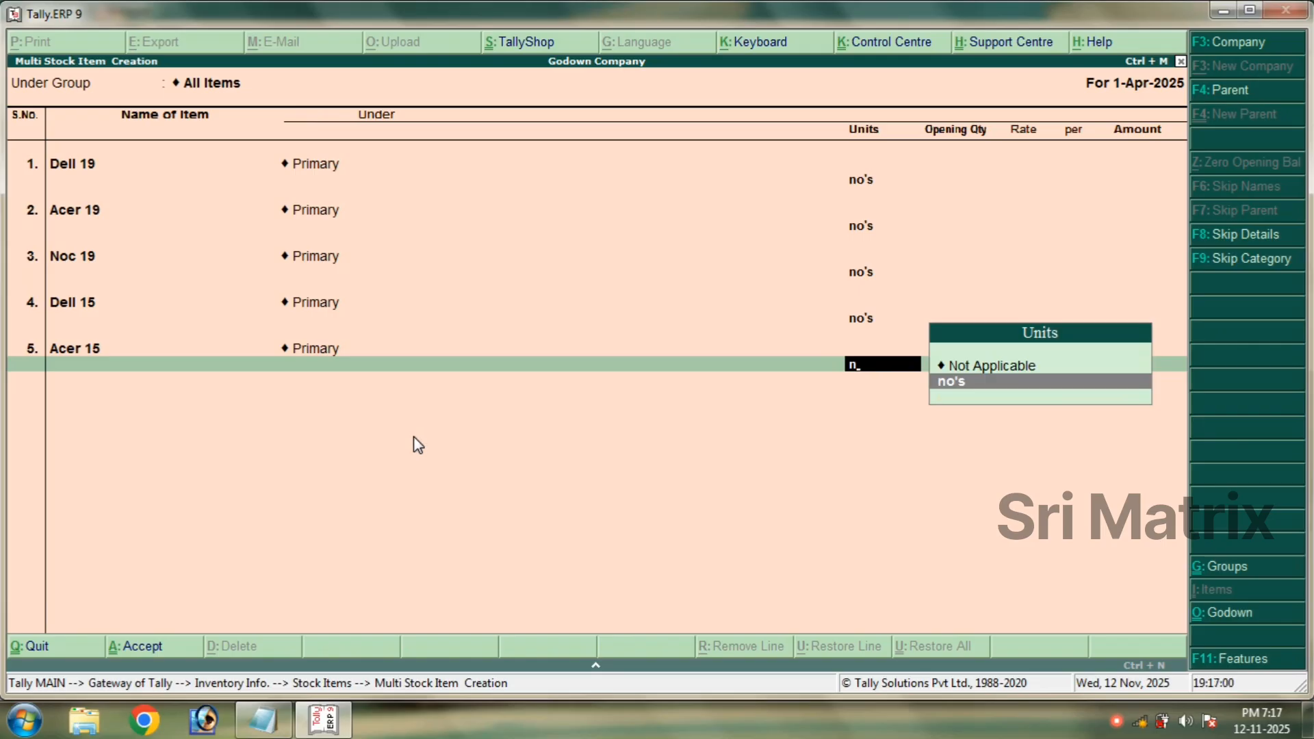
key(Return)
key(Return)
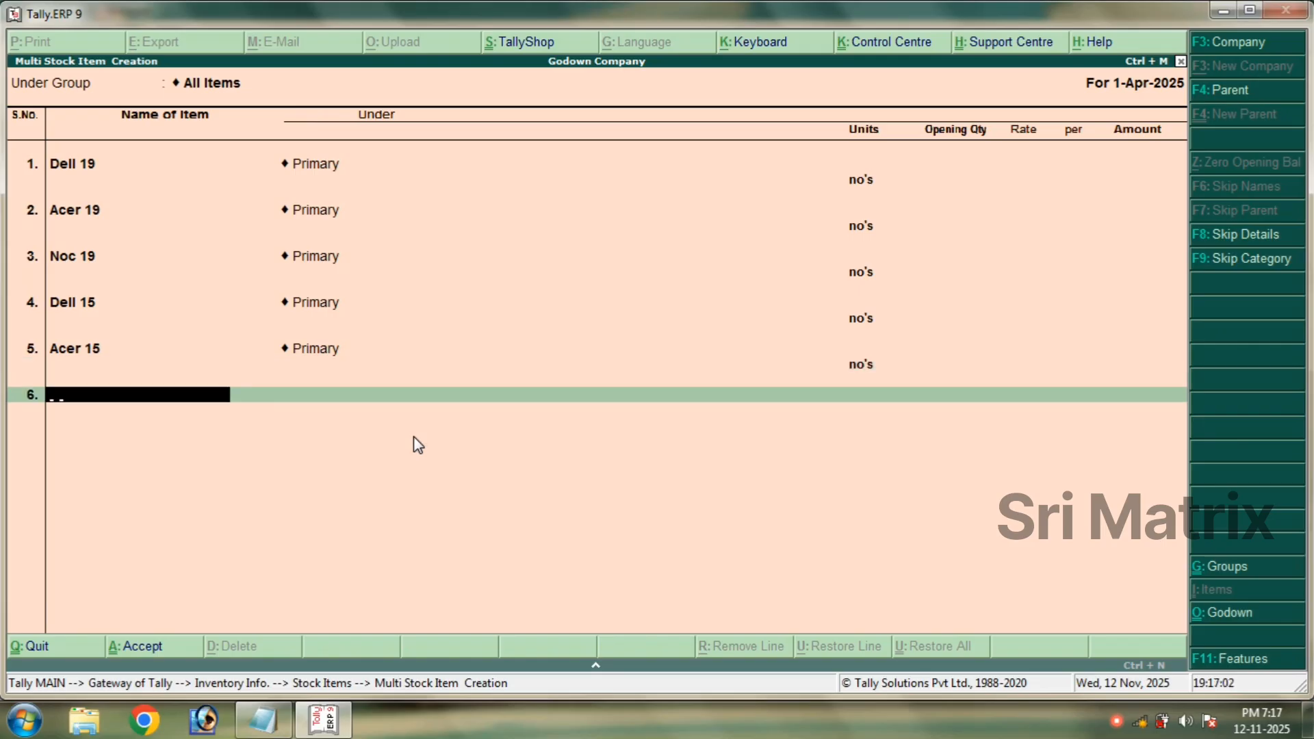
Add a Noc 15 stock item under Primary with unit no's and no opening quantity, and save the whole stock item list.
text(Noc 15)
key(Return)
key(Return)
key(Down)
key(Return)
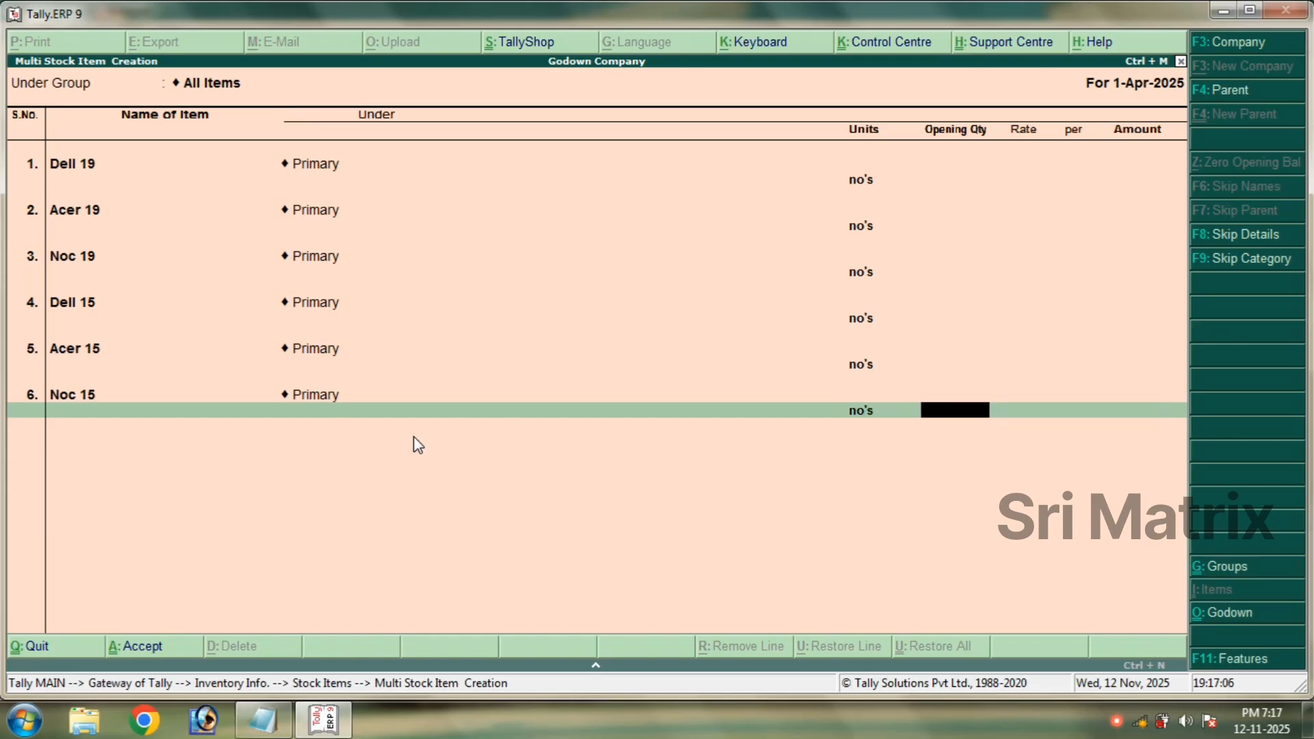
key(Return)
key(Return)
key(Return)
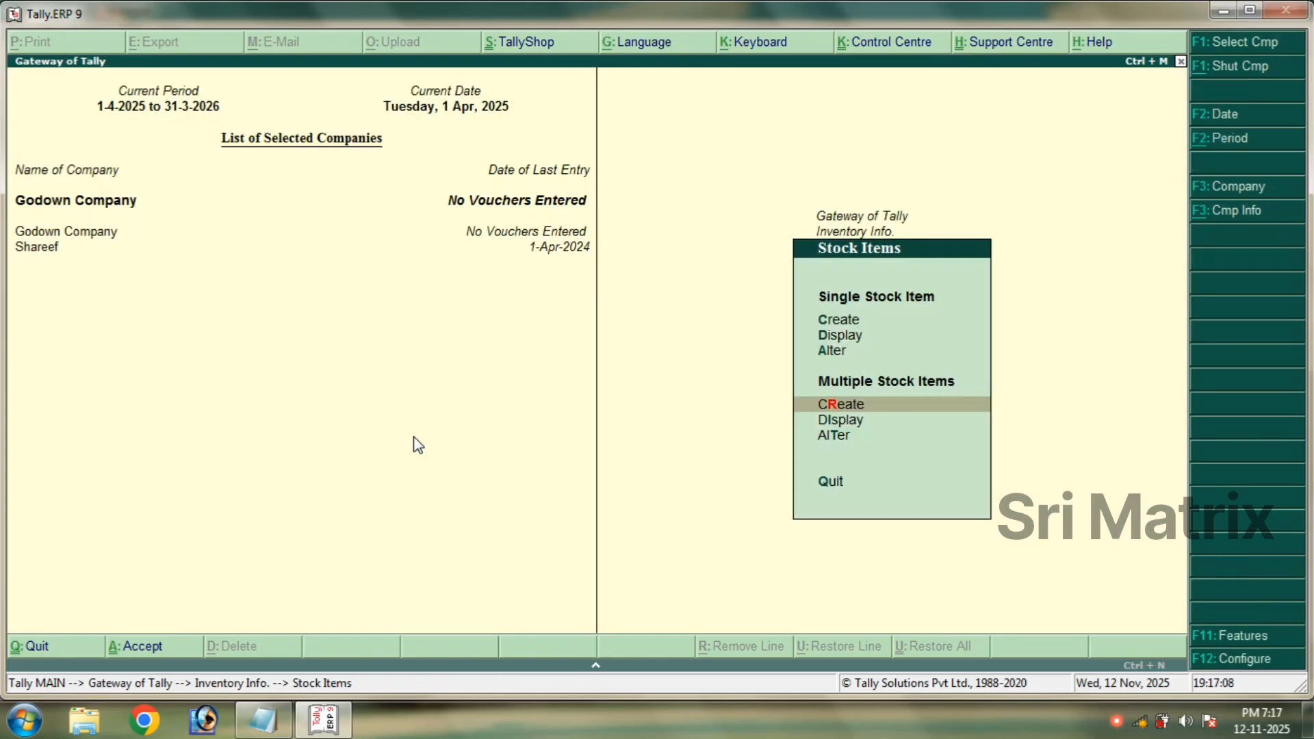
key(Escape)
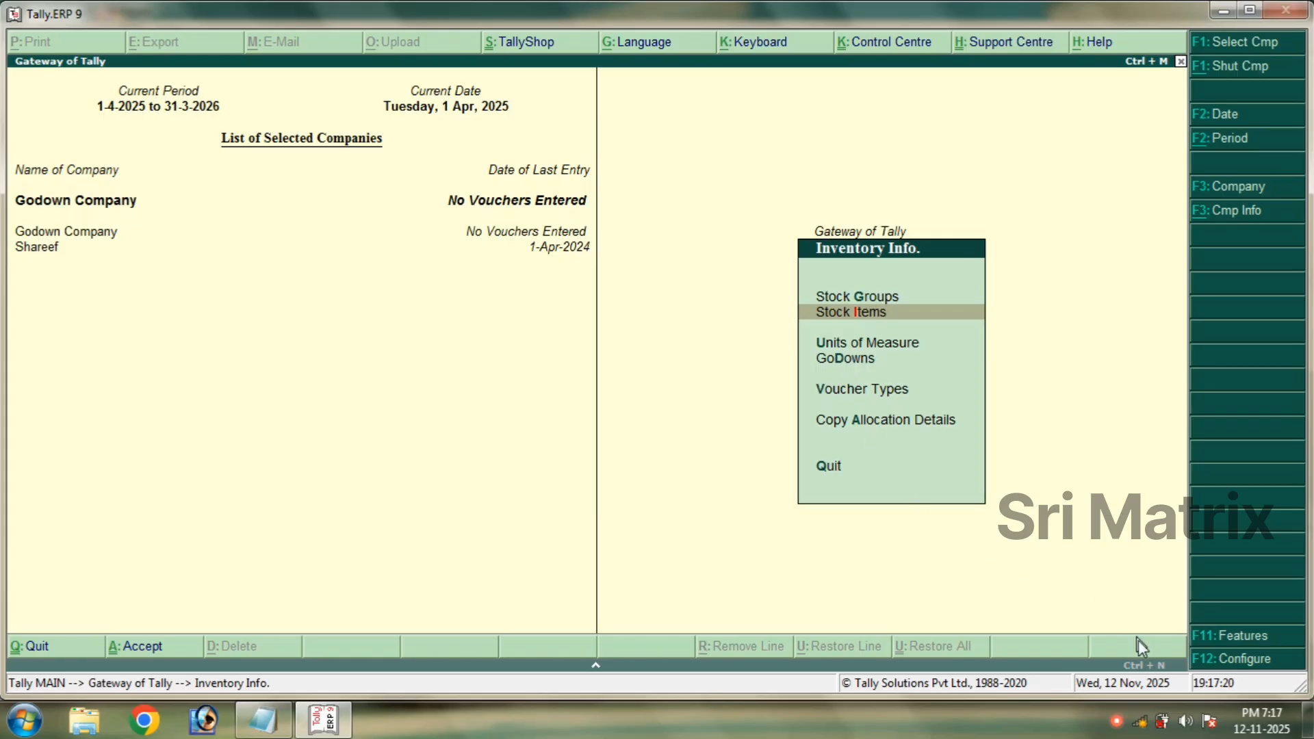
Check that Maintain multiple Godowns is set to Yes in the company's inventory features and accept the settings.
click(1235, 636)
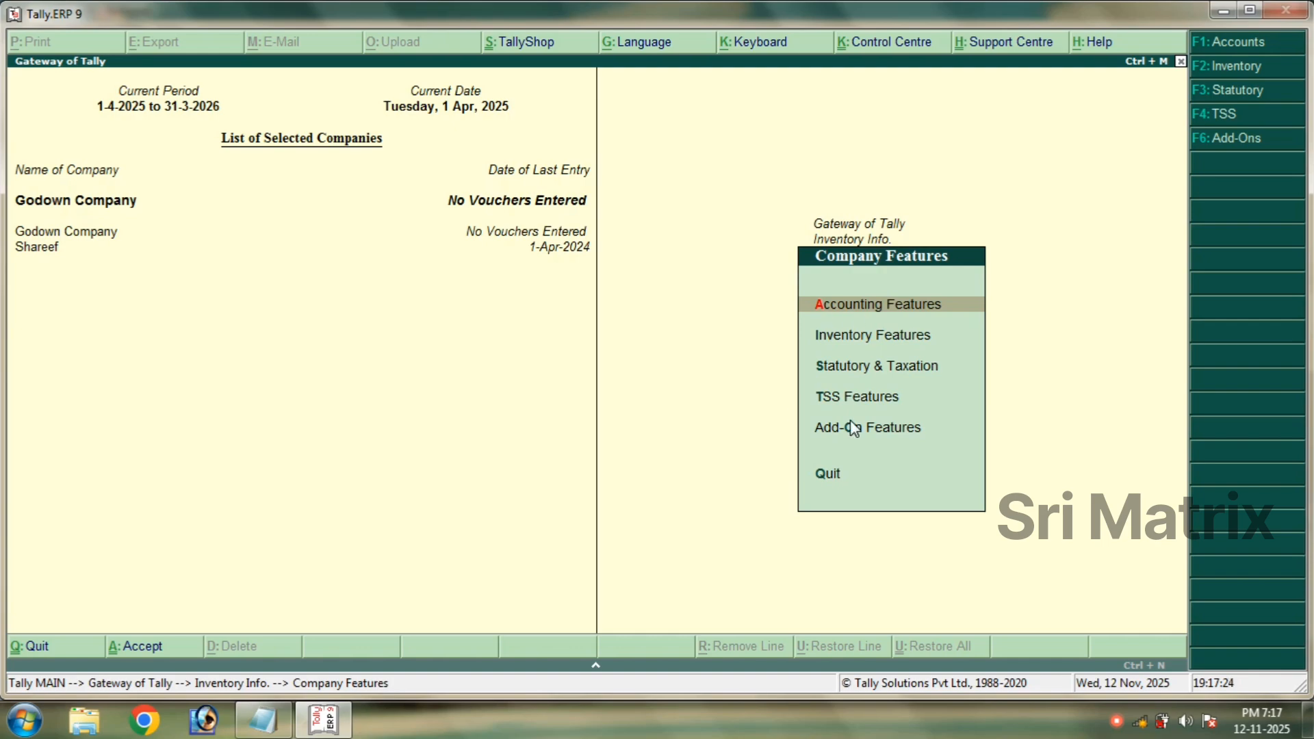
click(866, 338)
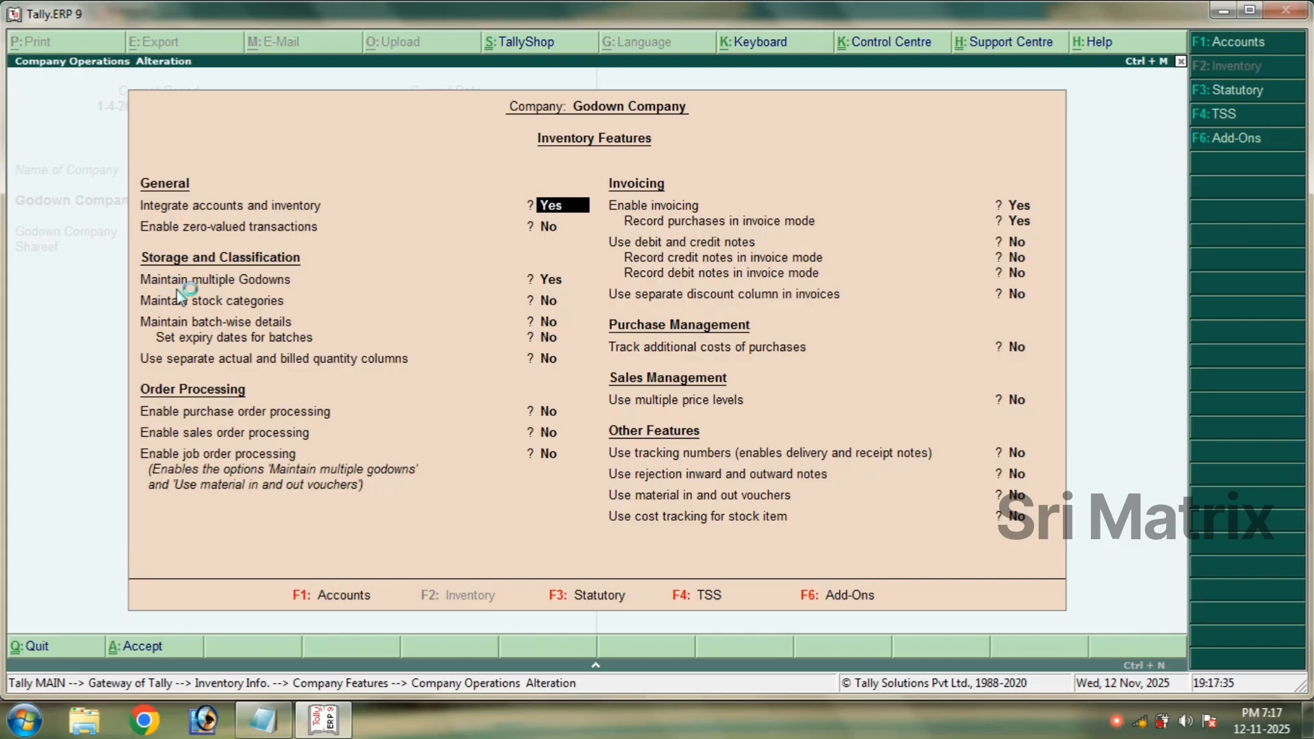
click(558, 280)
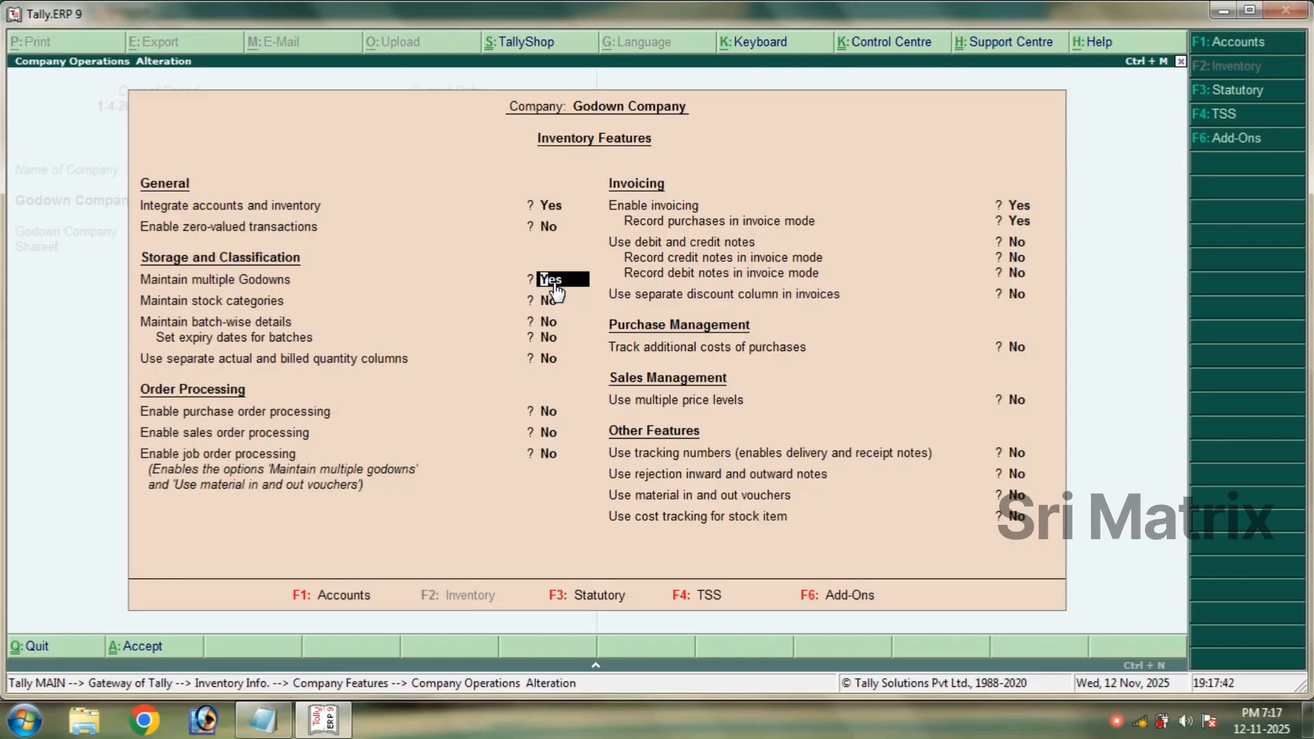
key(Return)
key(Return)
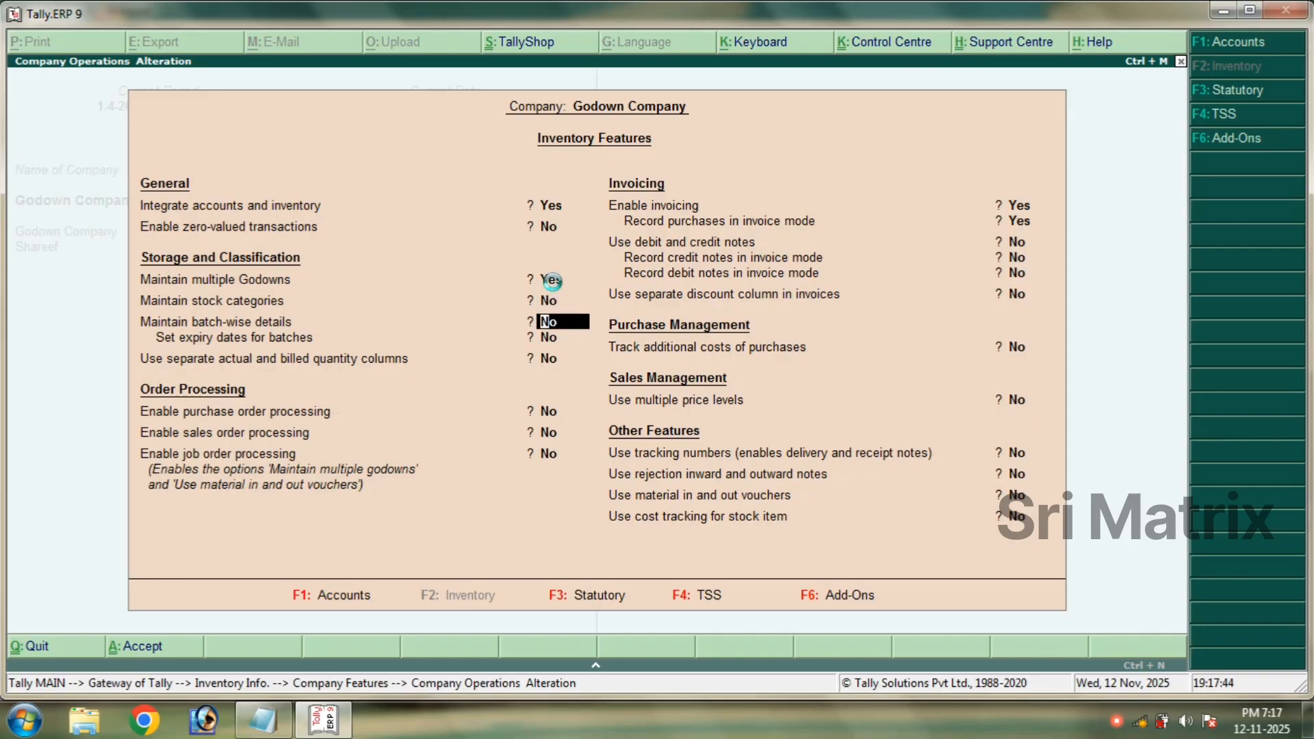
key(ctrl+a)
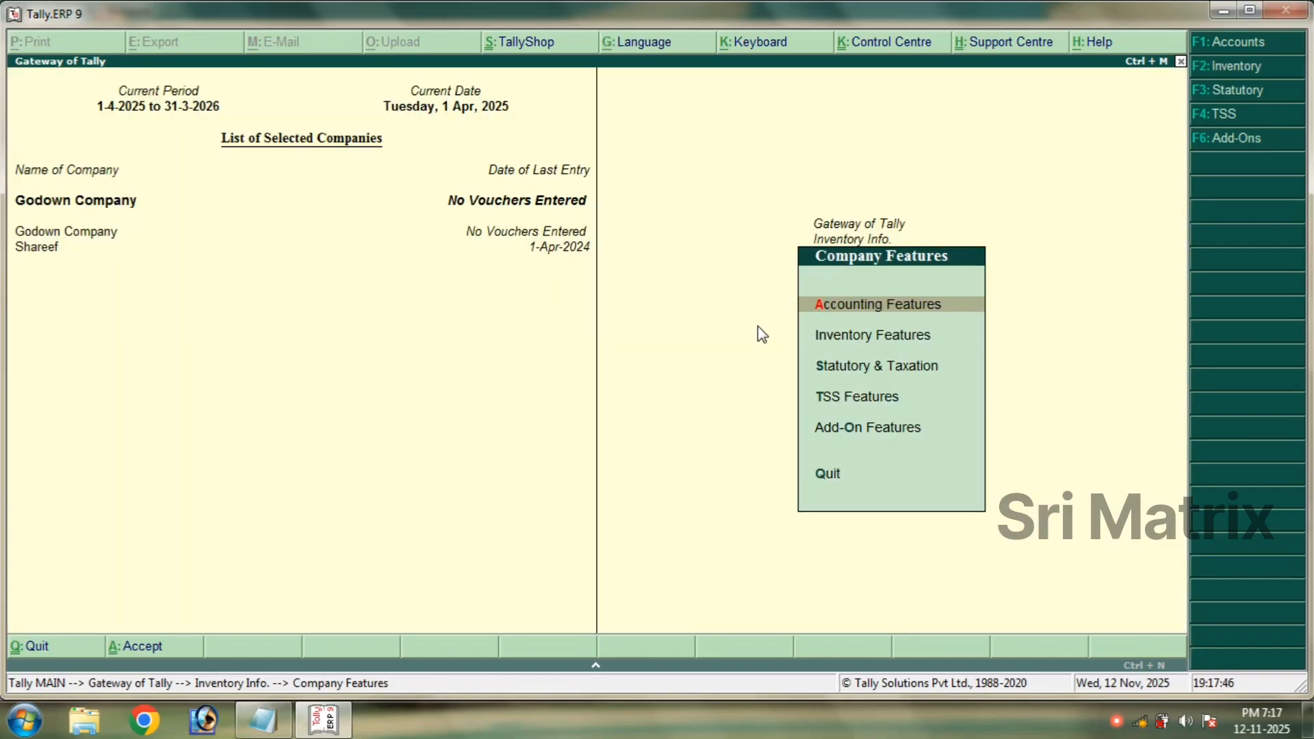
key(Escape)
key(Escape)
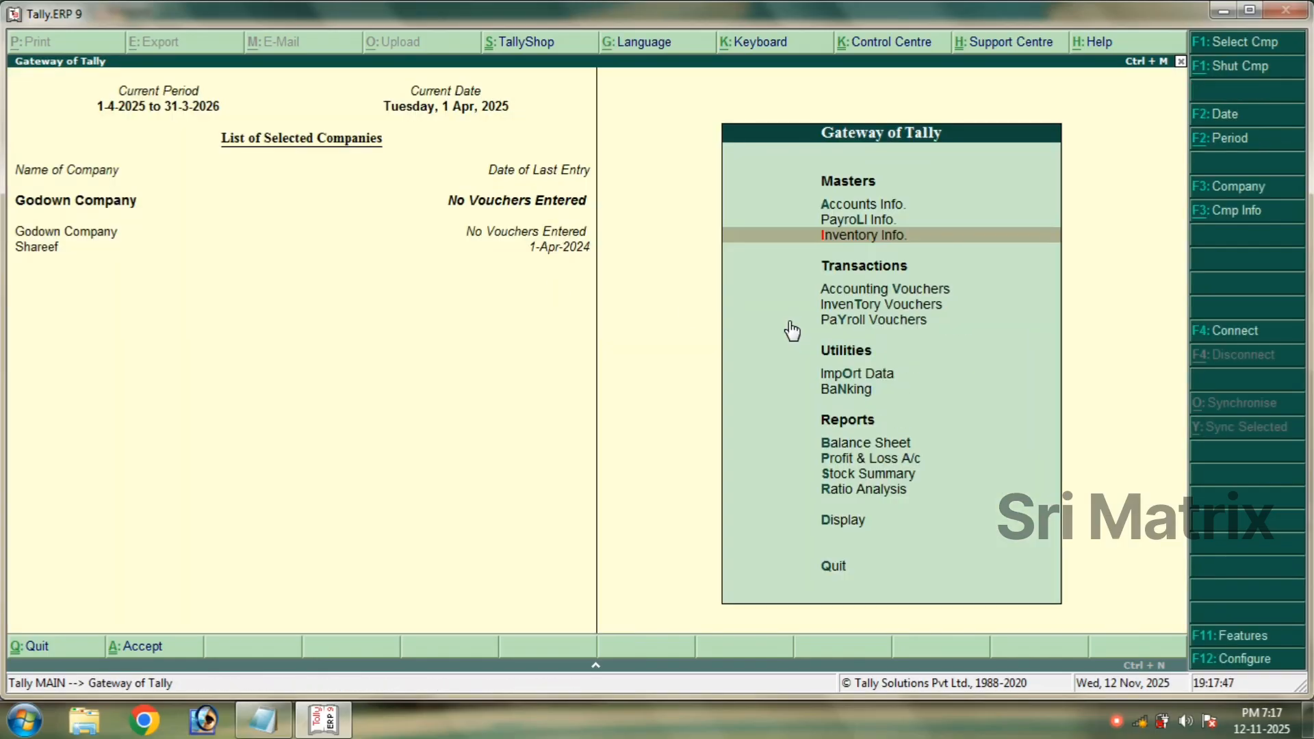
Create a godown named Jyothi Nagar Godown under Primary through multiple godown creation for All Items.
click(845, 238)
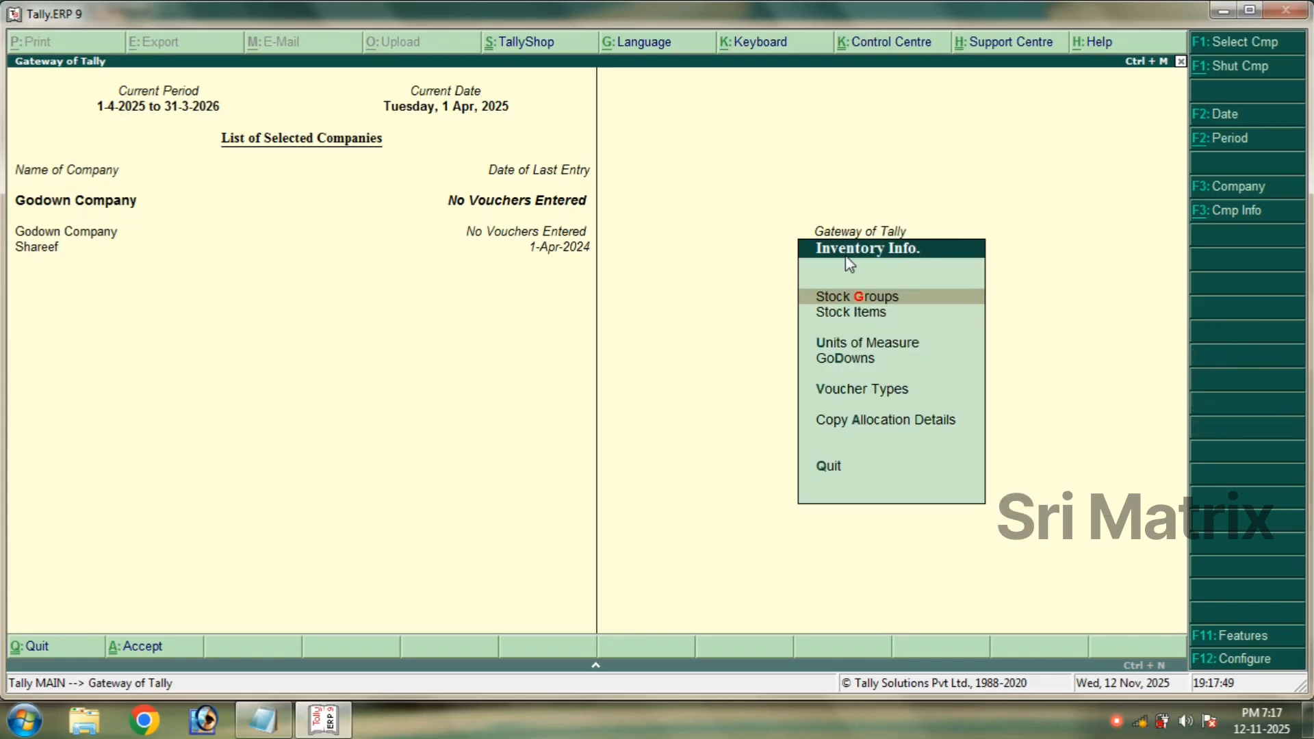
click(859, 363)
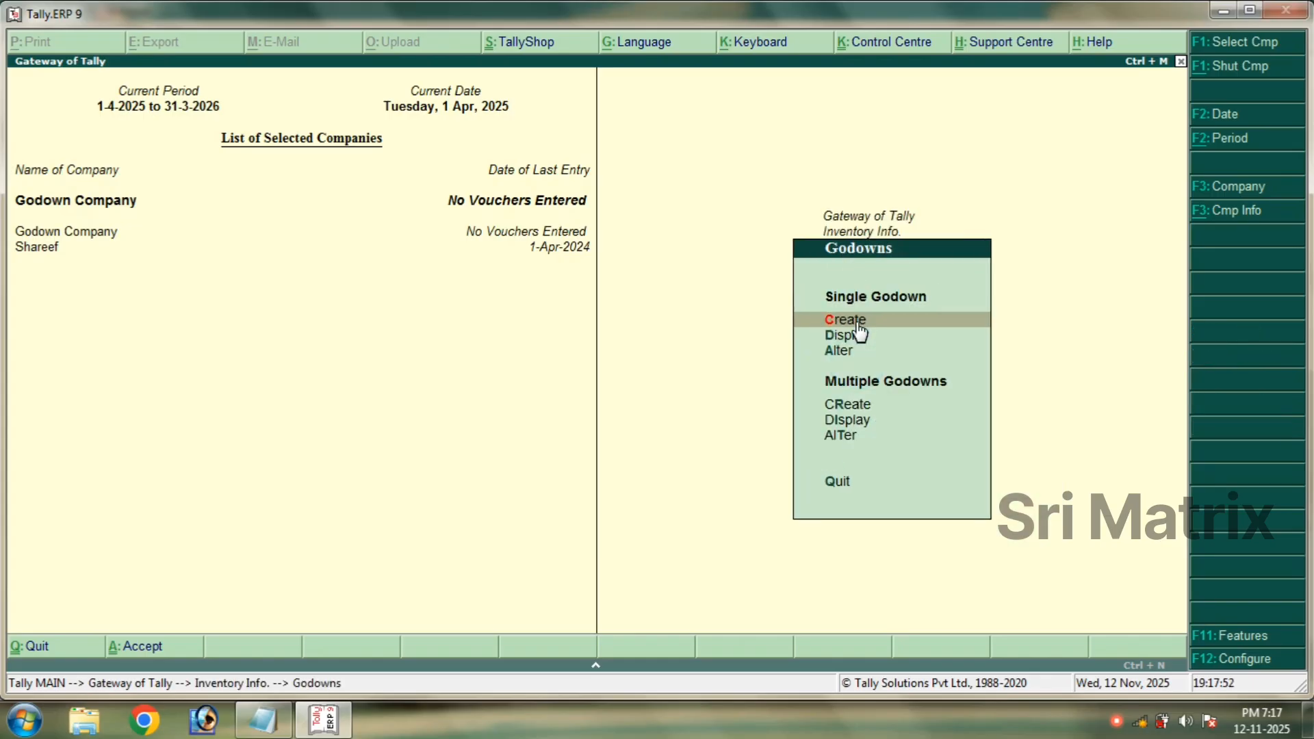
click(857, 405)
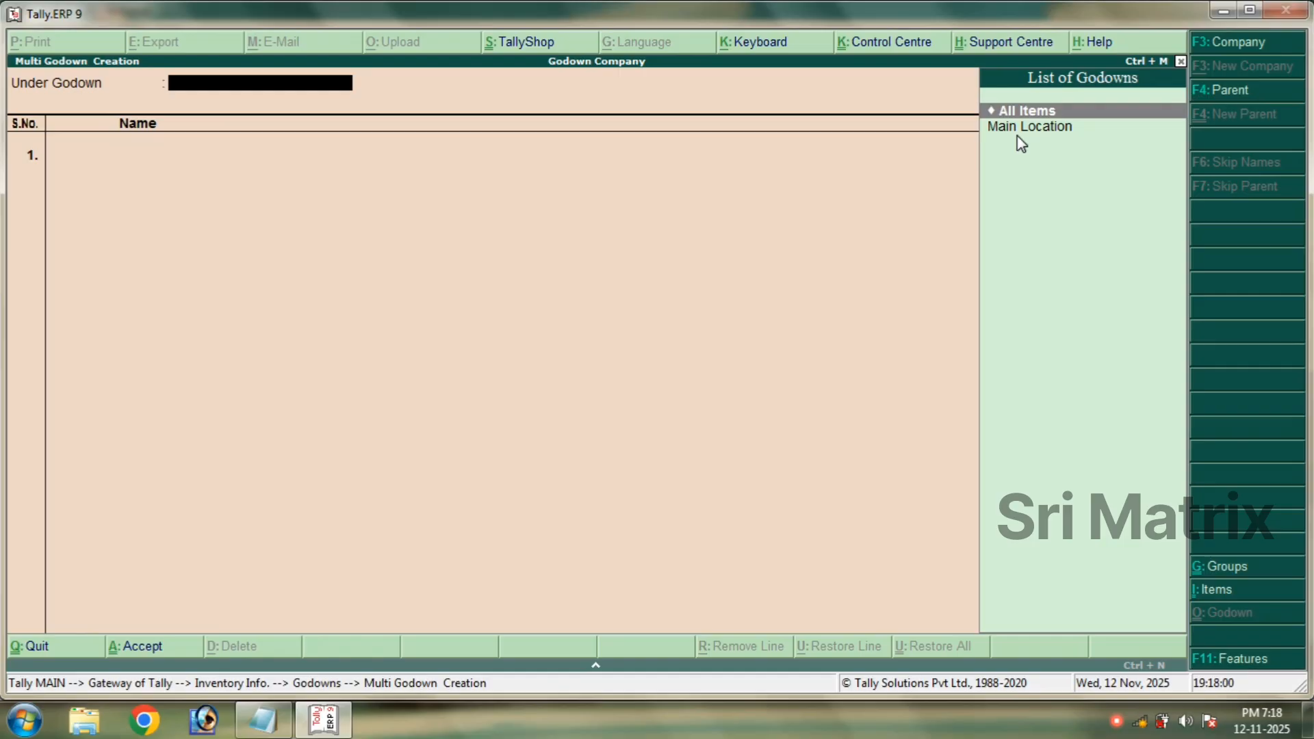
key(Return)
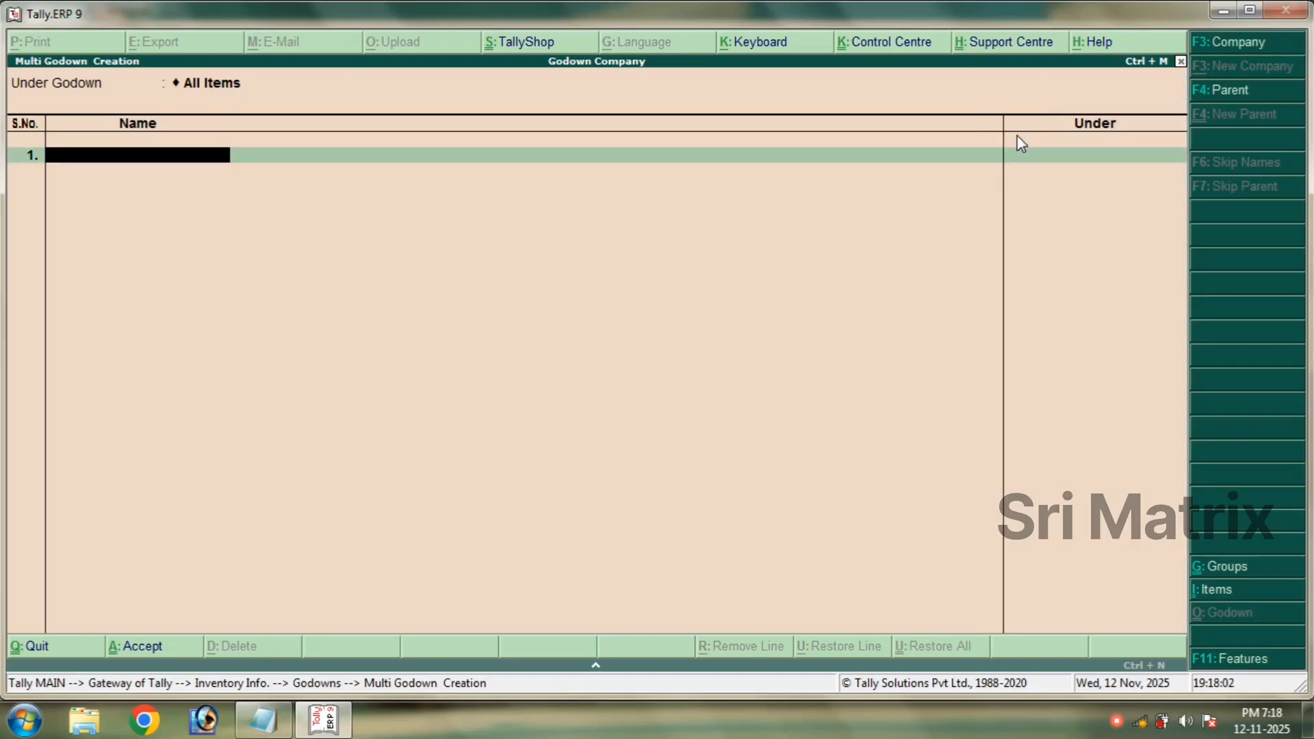
text(Jyothi Nagar Go)
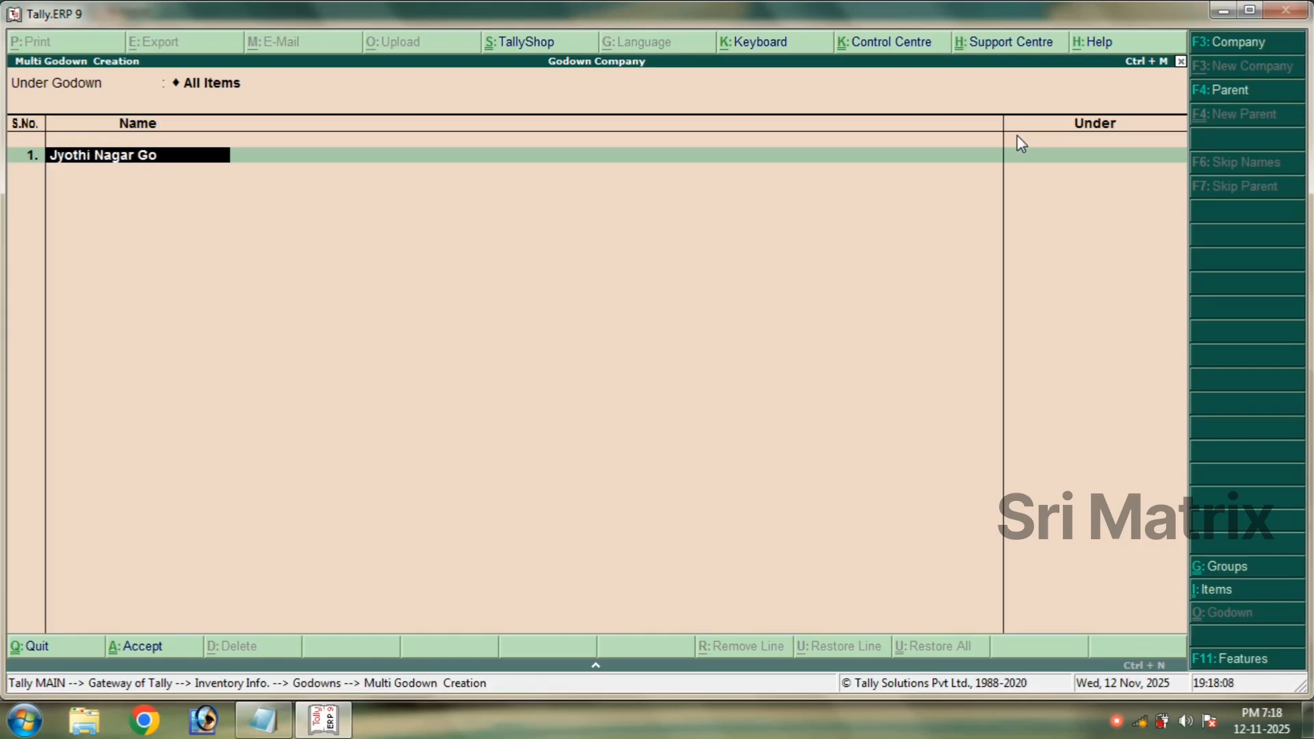
text(down)
key(Return)
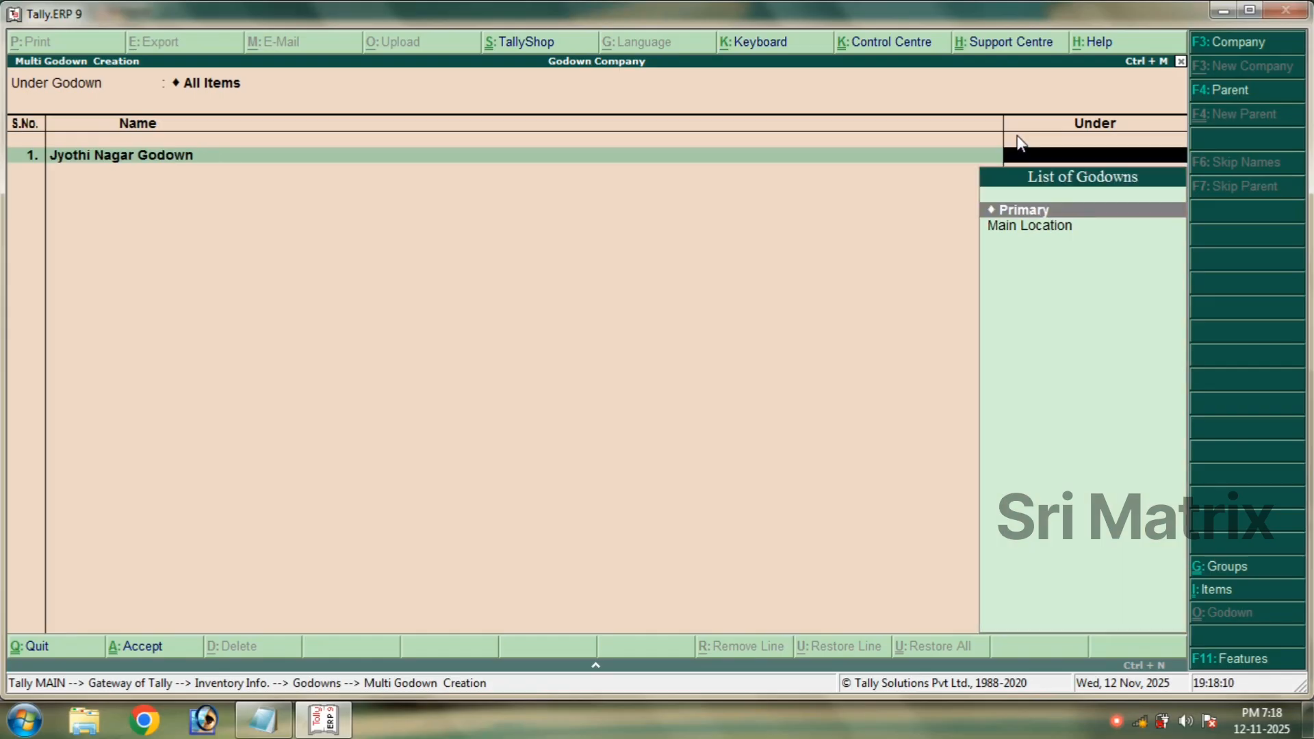
key(Return)
Add a second godown named By Nagar Godown under Primary, save the godown list and return to the Gateway of Tally.
text(By)
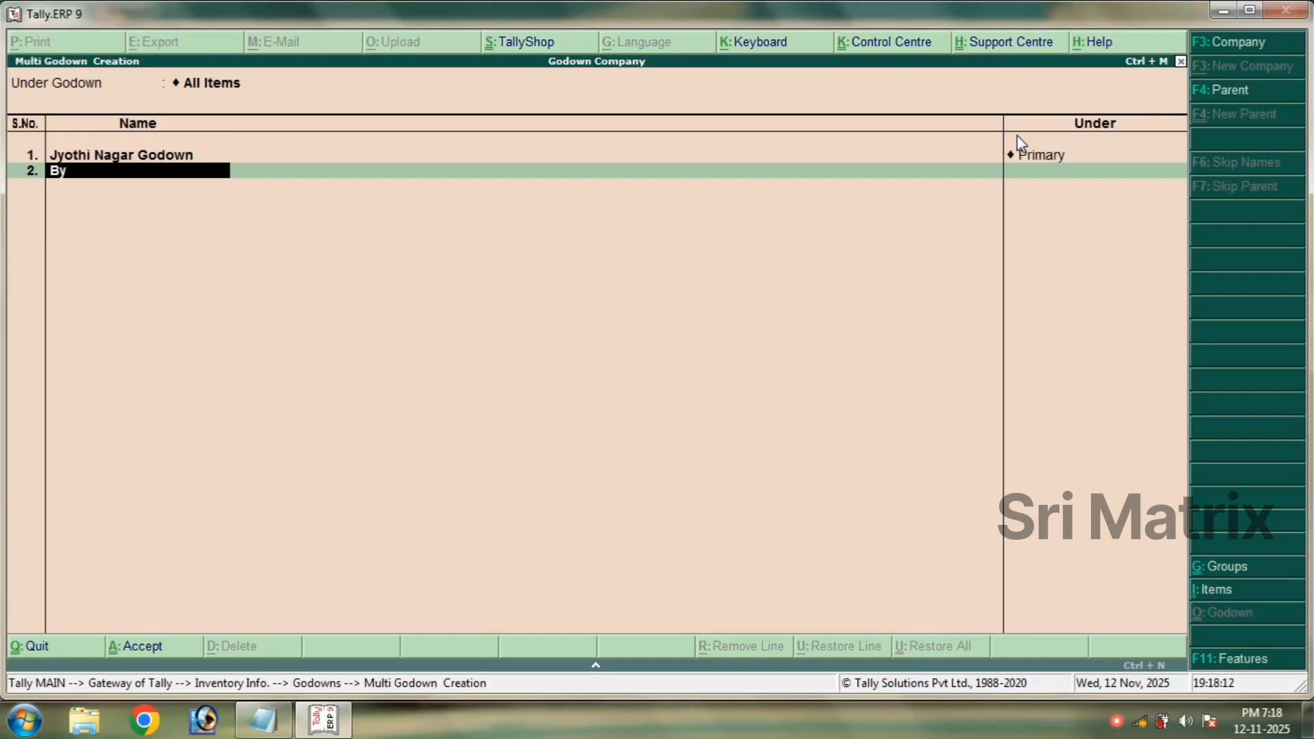
text( Nagar Godown)
key(Return)
key(Return)
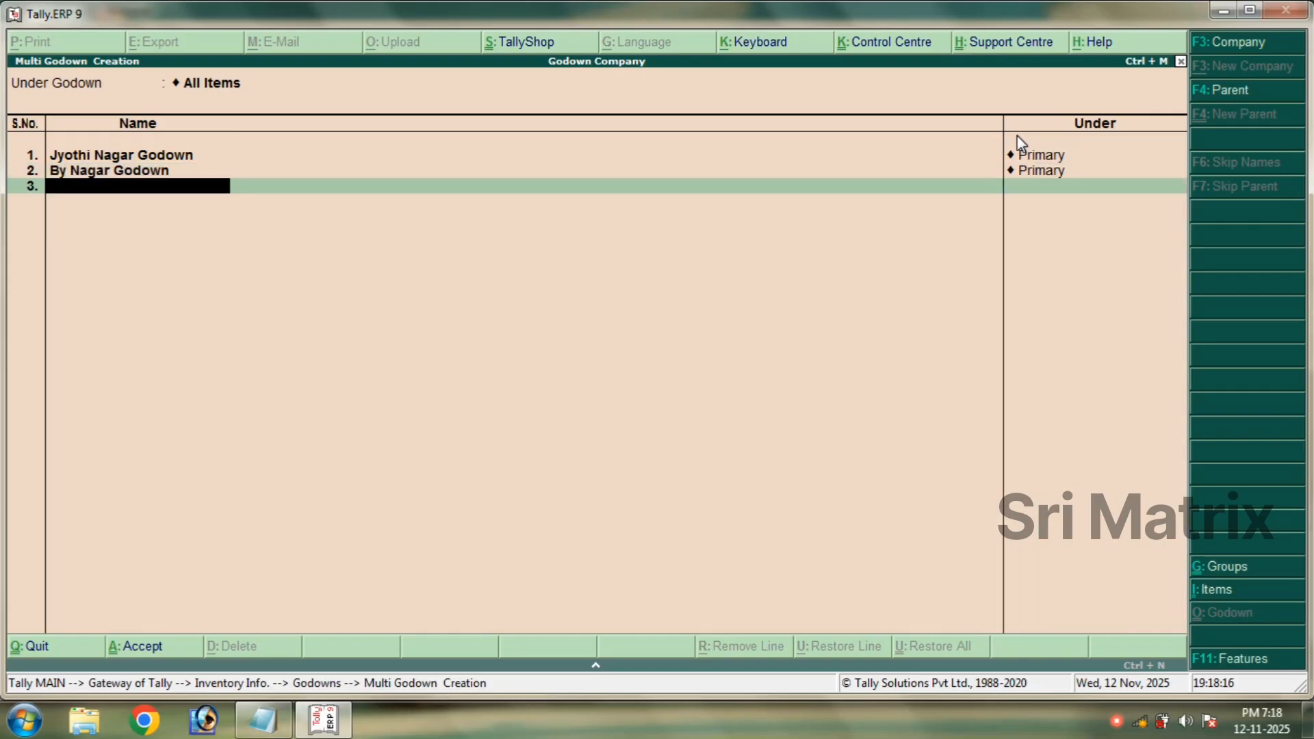
key(Return)
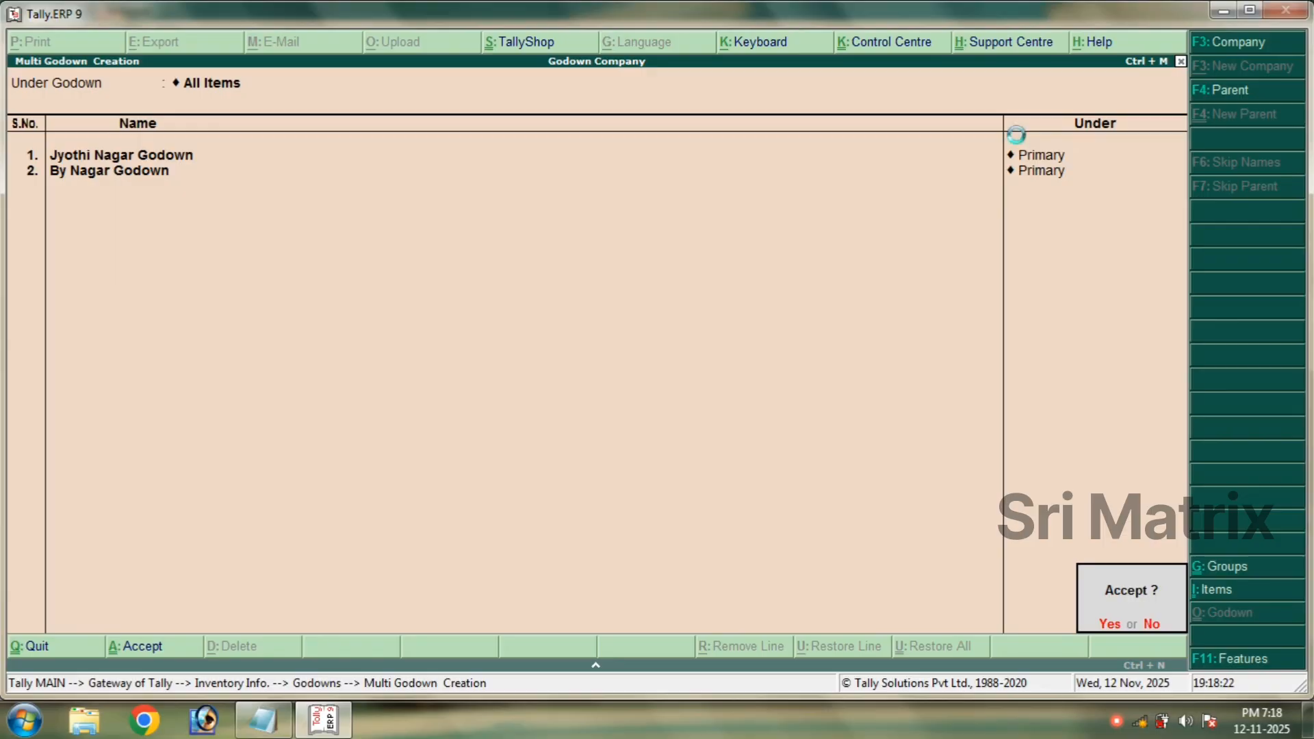
key(Return)
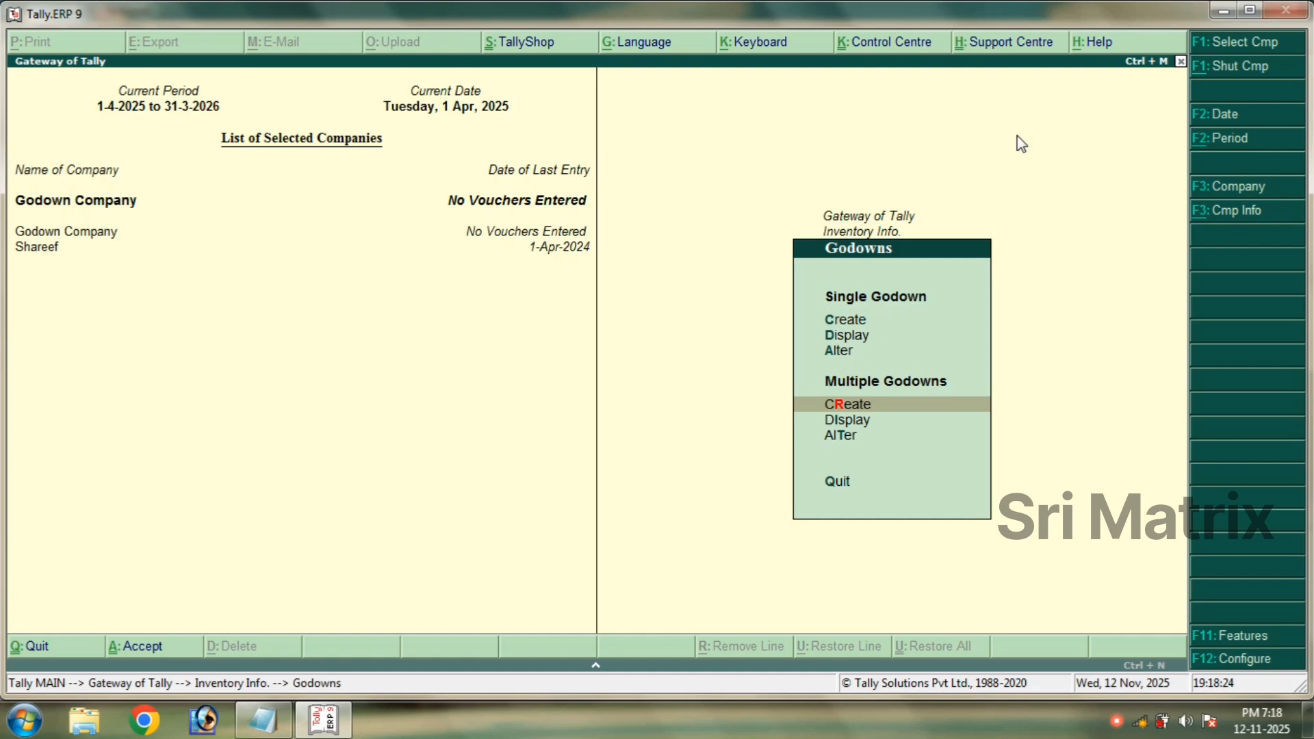
key(Escape)
key(Escape)
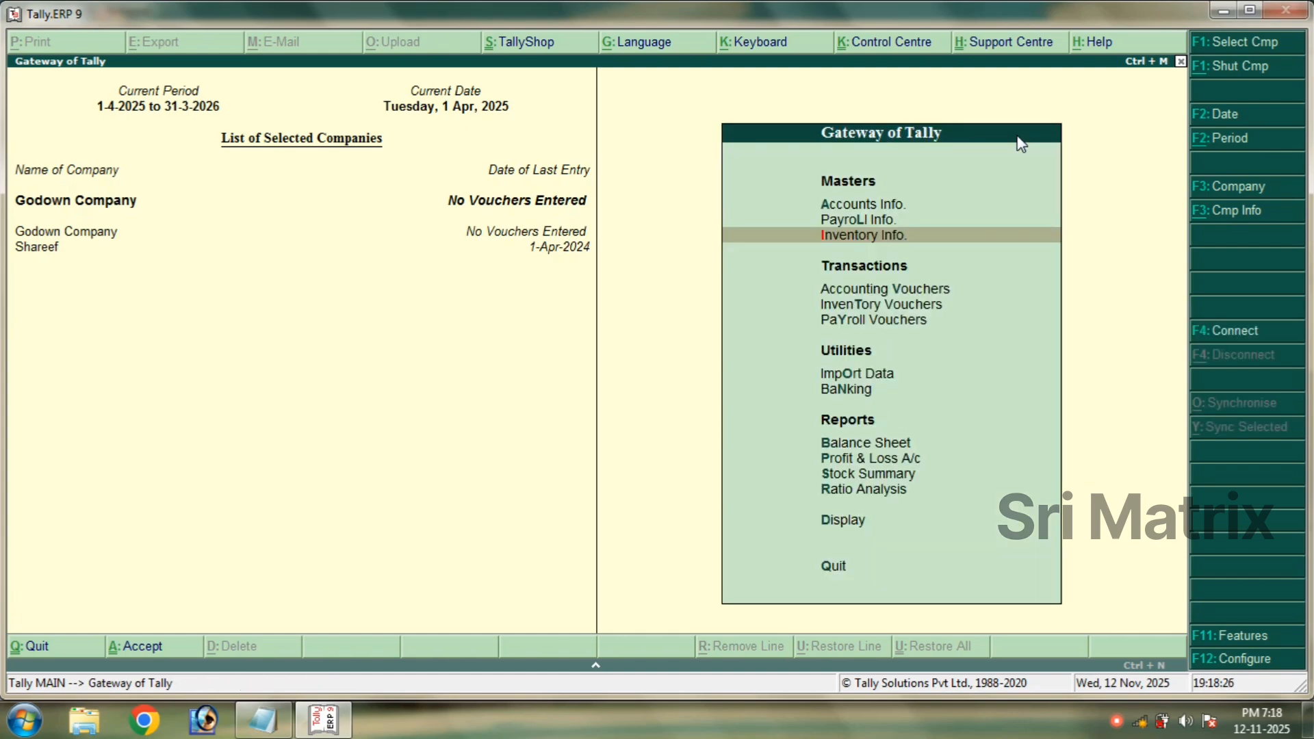
Start a receipt voucher with Cash as the account and the owner's capital ledger as the particular.
key(Down)
key(Return)
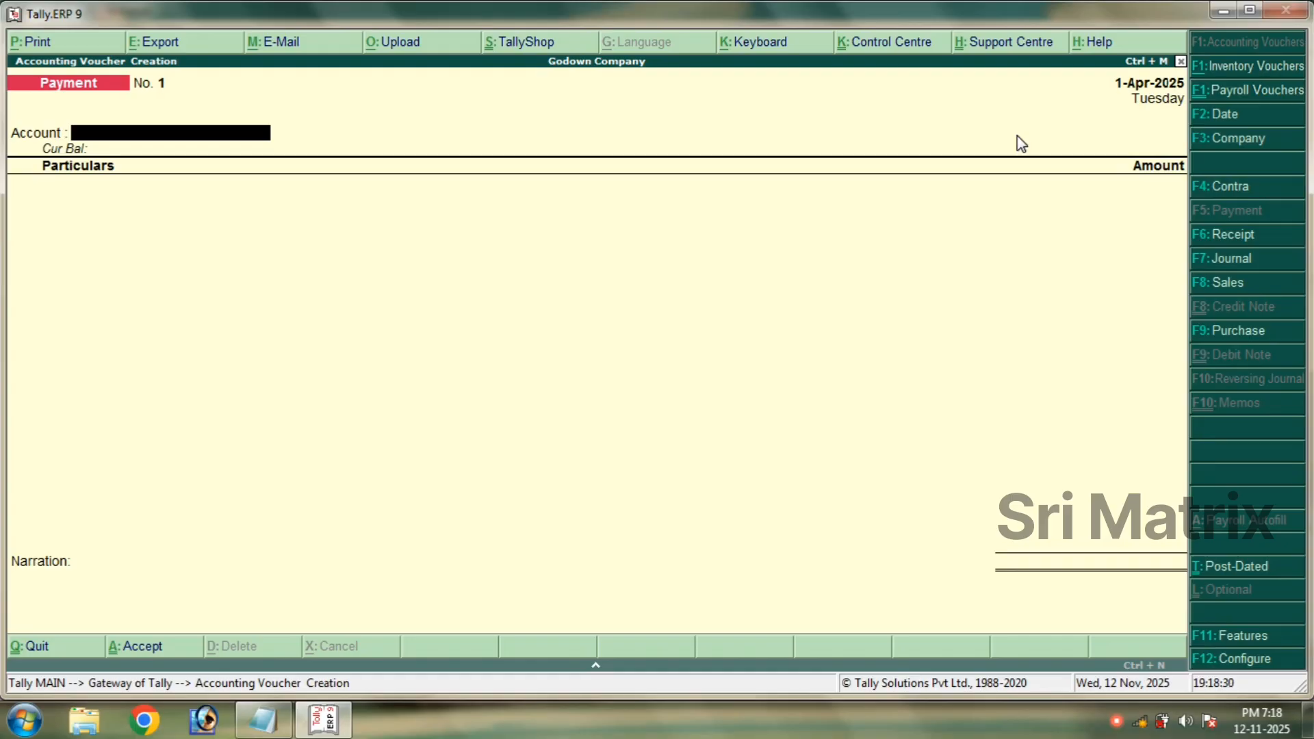
key(F6)
text(Cas)
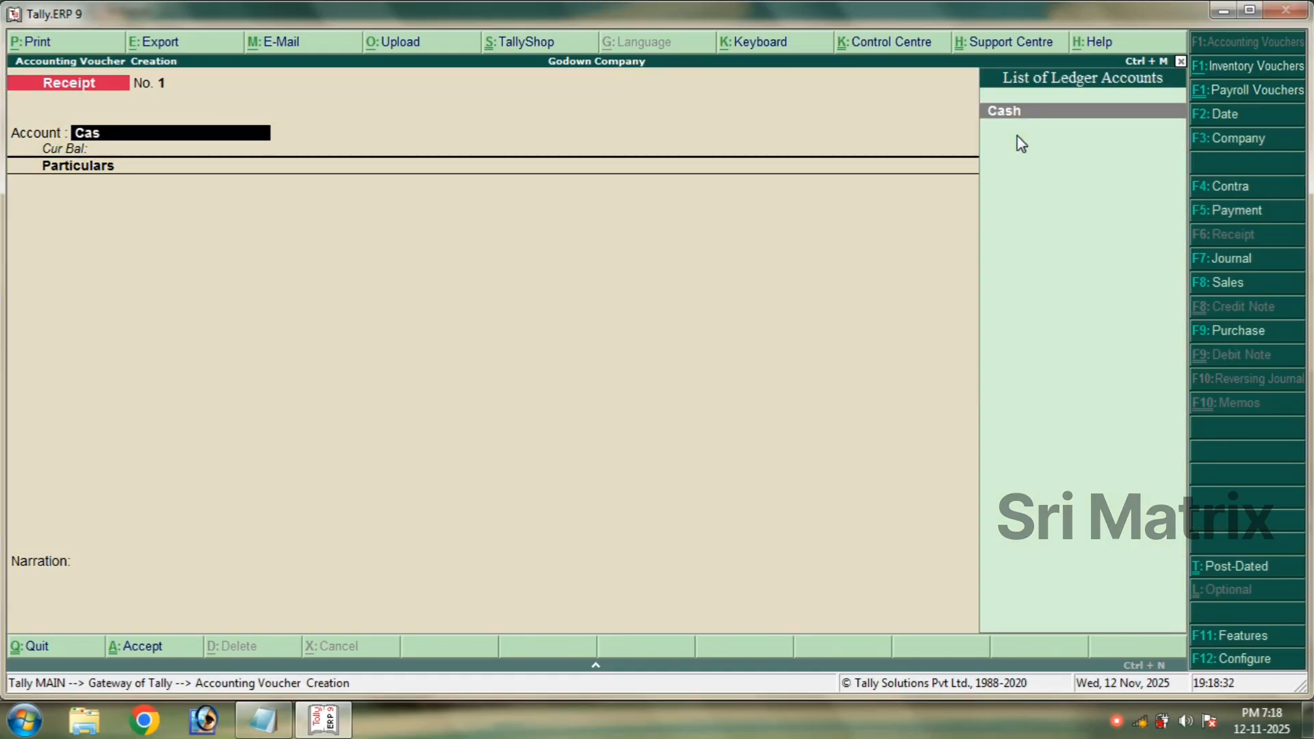
key(Return)
text(Sahe)
key(Return)
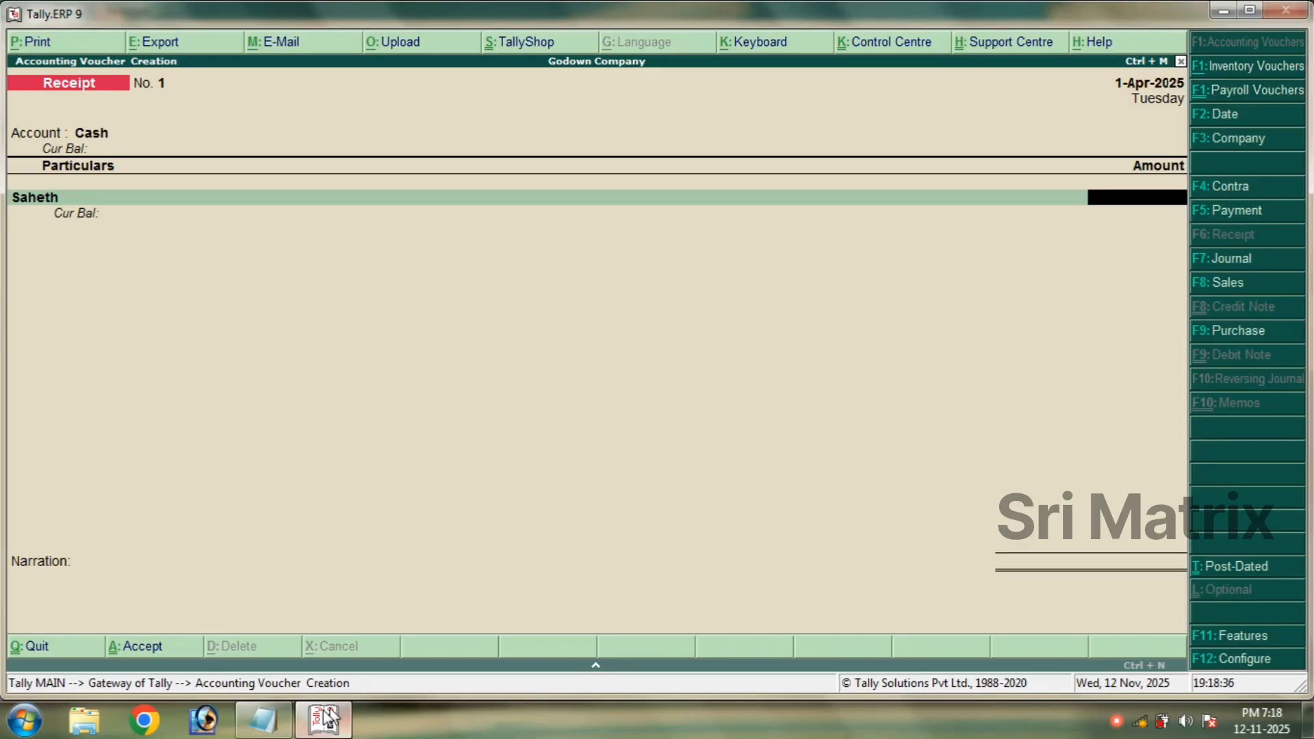
Check the starting capital in the Notepad problem, enter 250000 as the receipt amount in Tally.ERP 9 and save the voucher.
click(277, 725)
scroll(550, 196, up, 5)
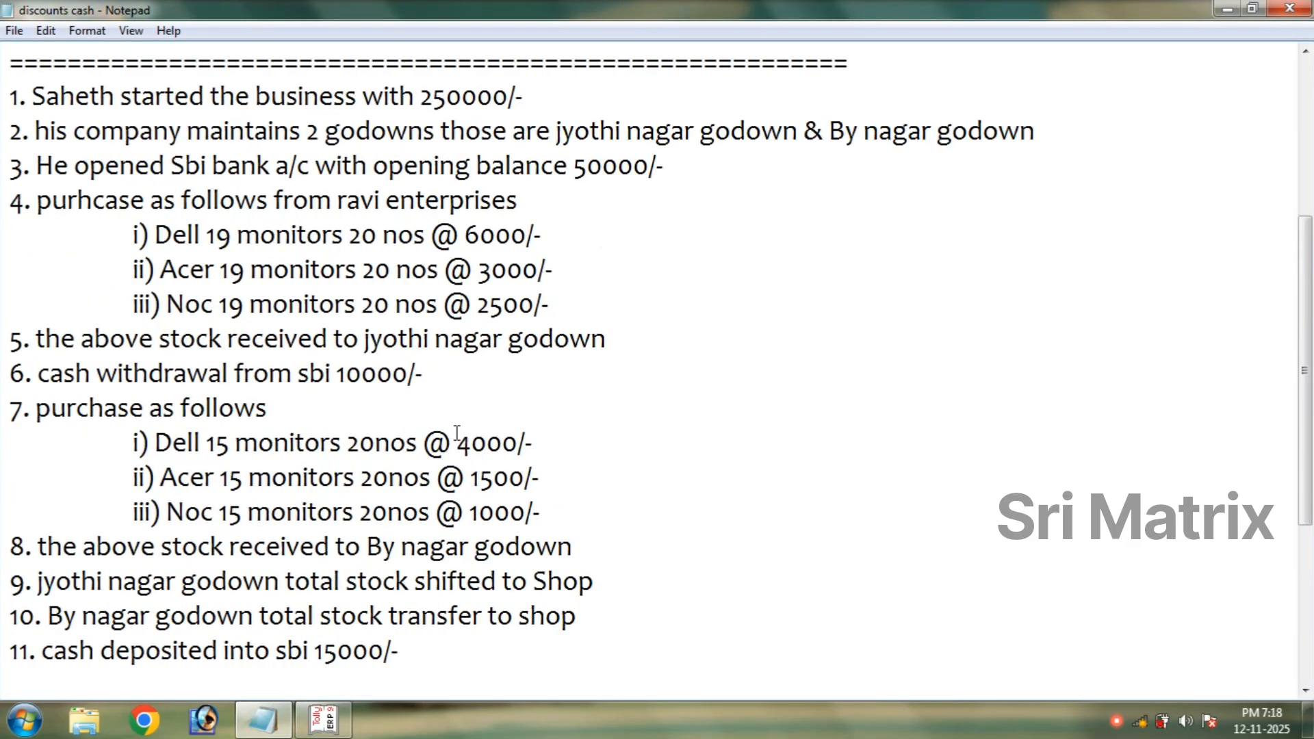
drag(548, 191, 9, 207)
click(334, 725)
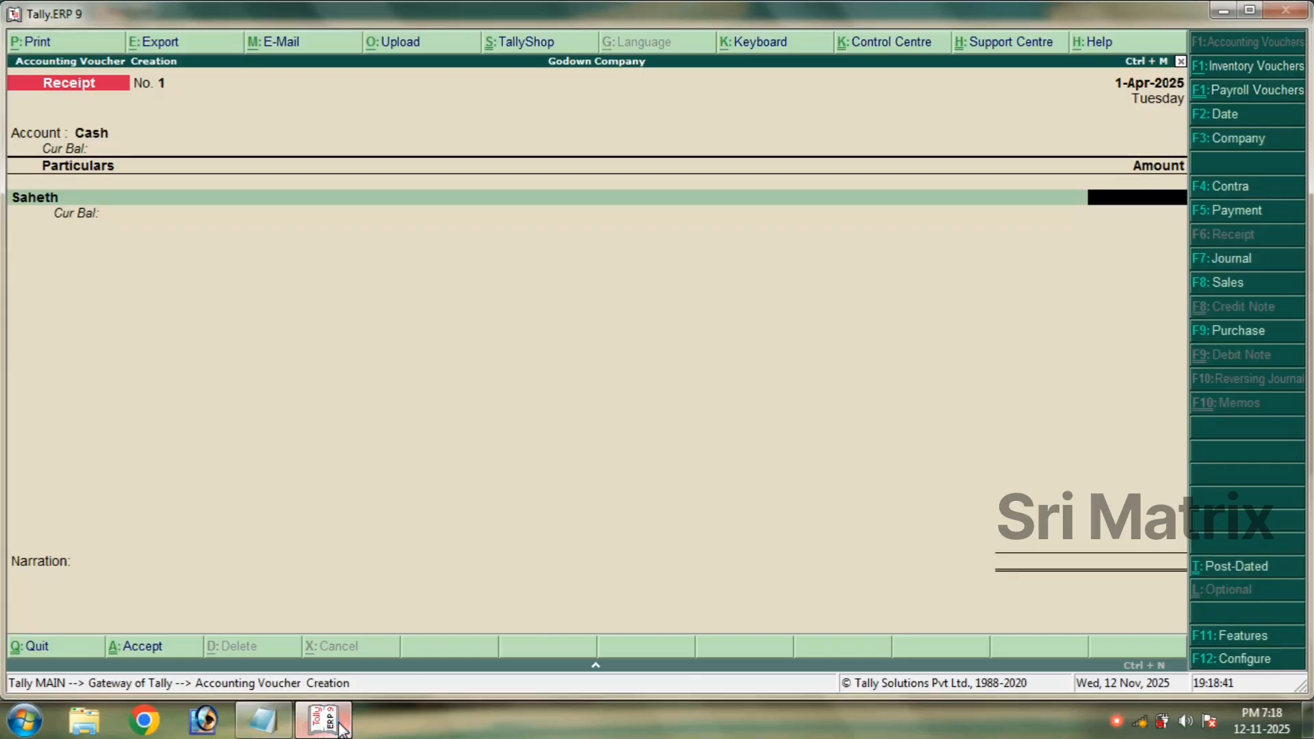
text(250000)
key(Return)
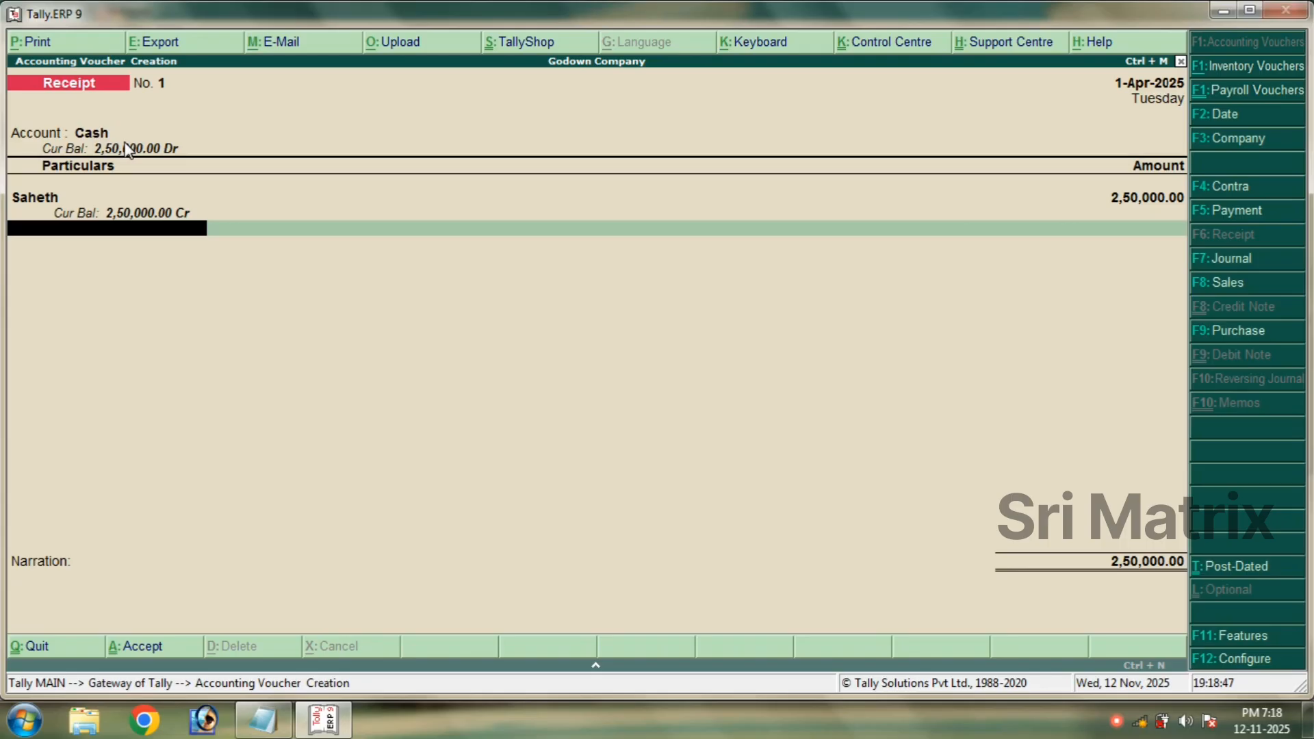
key(ctrl+a)
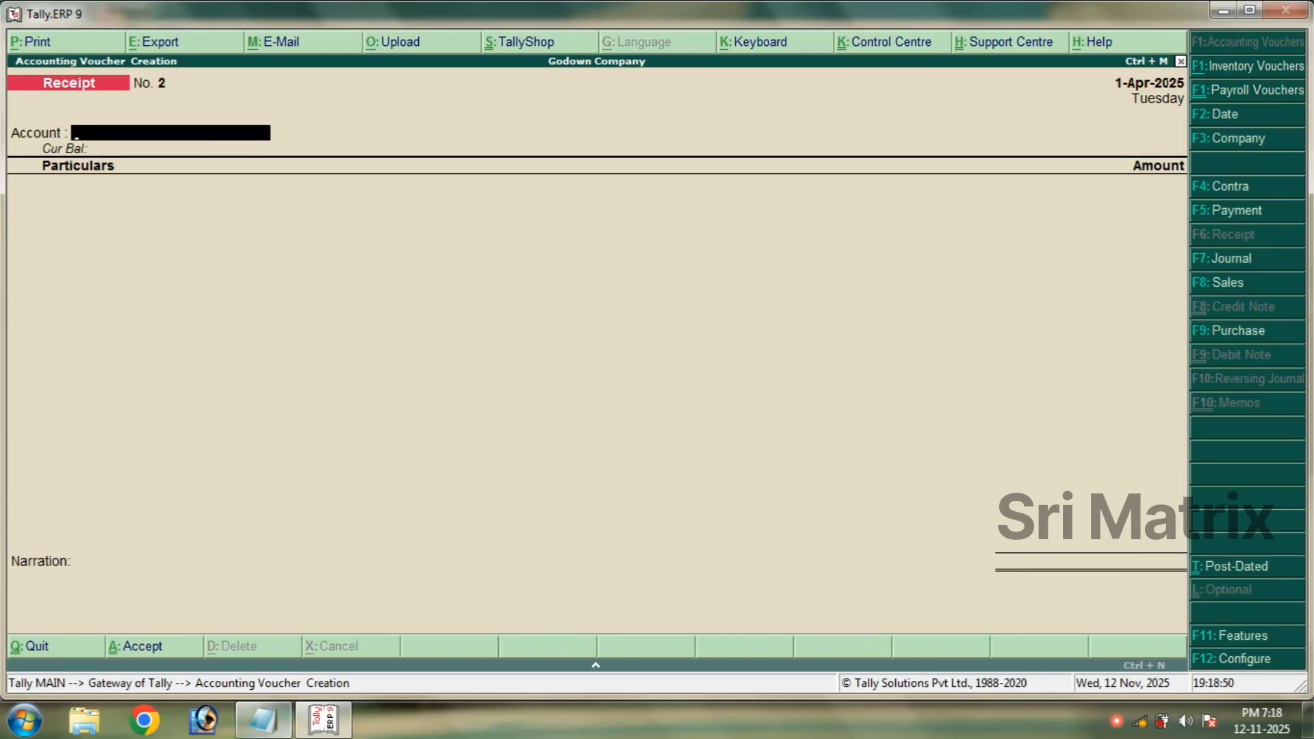
Read transactions 2 to 4 of the Notepad problem, then start a purchase voucher in Tally.ERP 9 without a supplier invoice number.
click(264, 731)
drag(9, 238, 1119, 249)
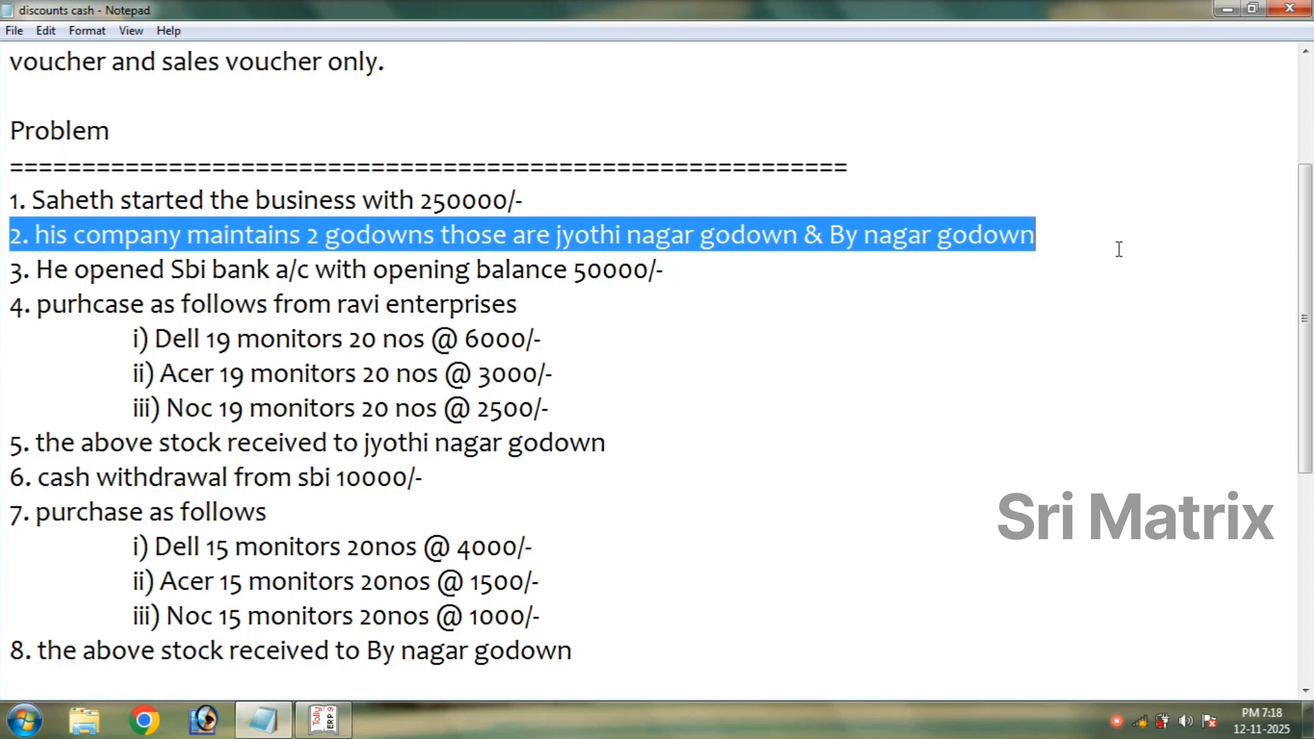
drag(678, 264, 8, 255)
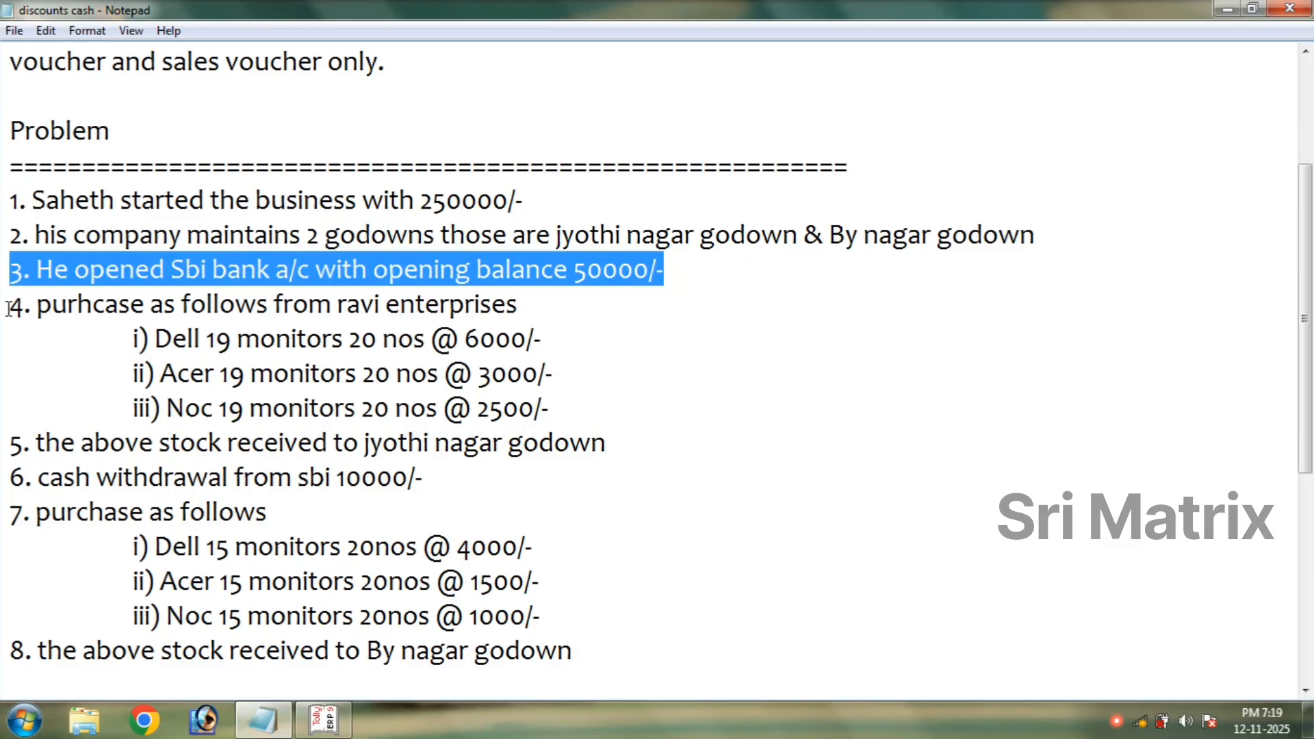
drag(9, 307, 554, 414)
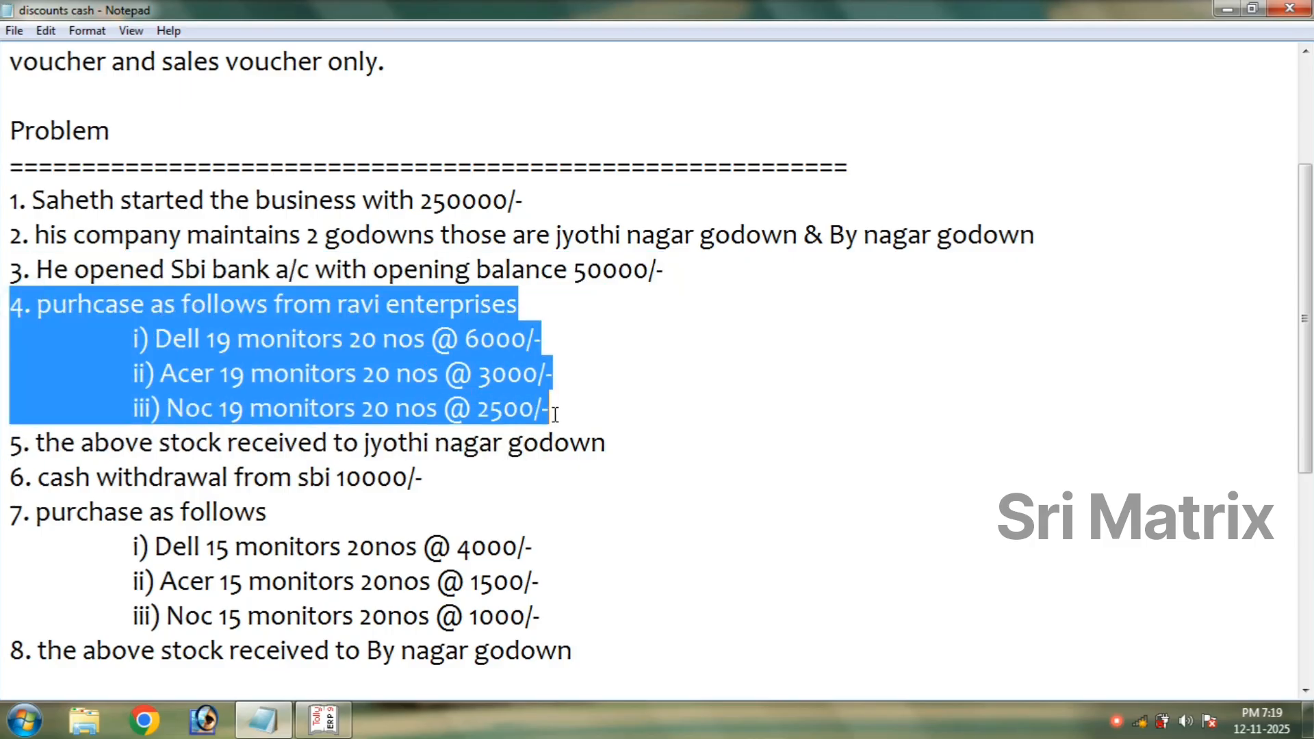
click(323, 720)
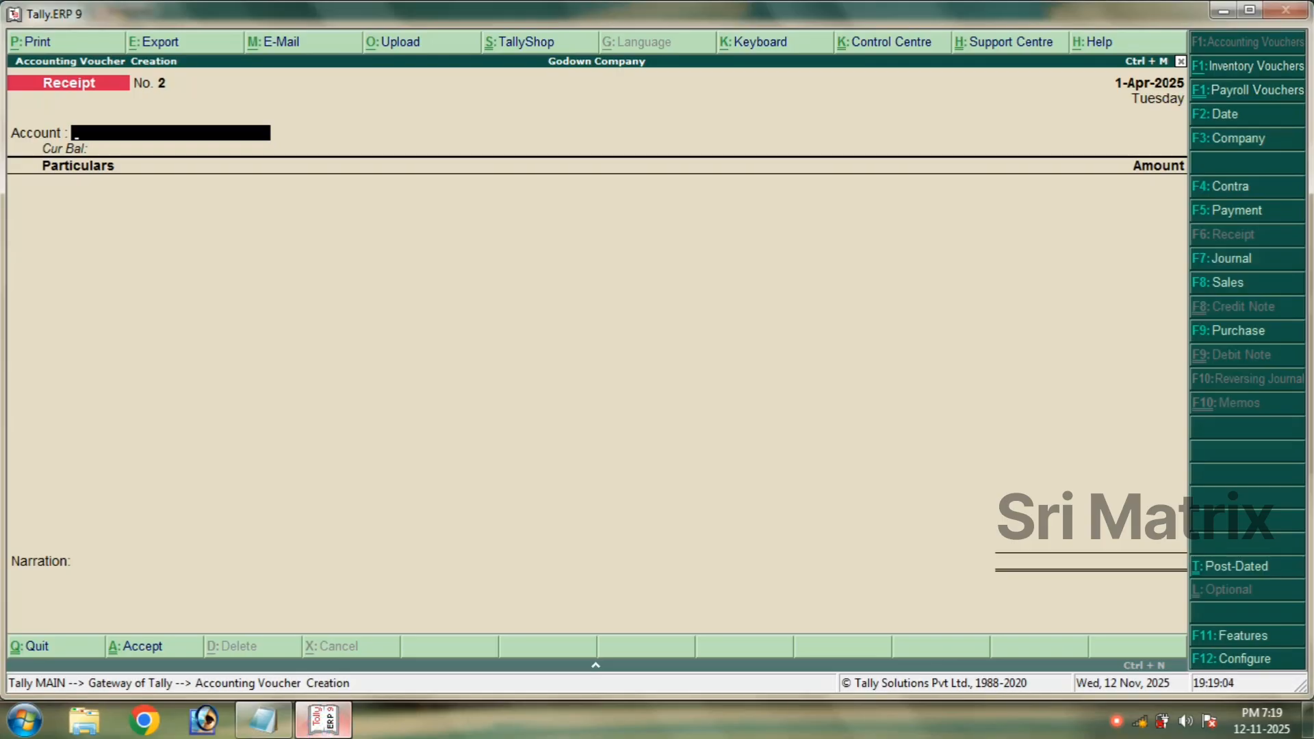
click(1237, 332)
key(Return)
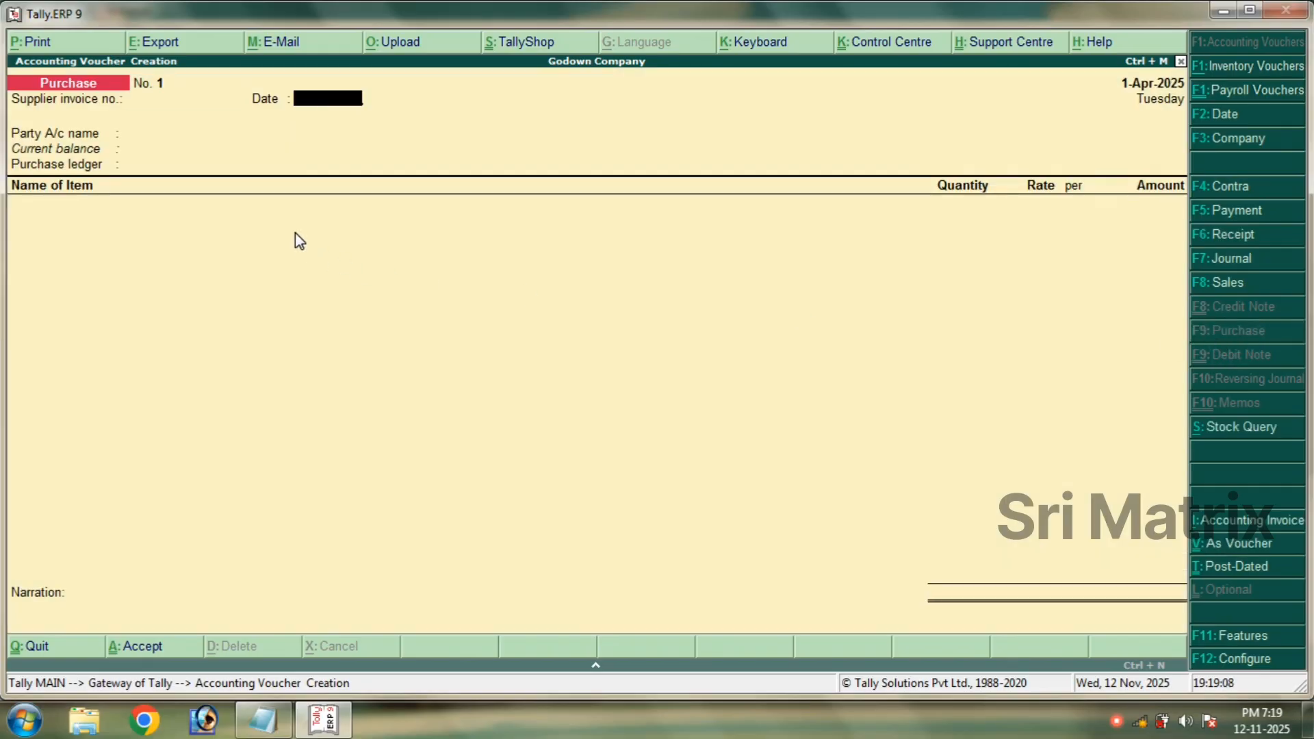
Set Ravi Enterprises as the purchase voucher's party with its default supplier details, and Purchase as the purchase ledger.
key(Return)
text(Rav)
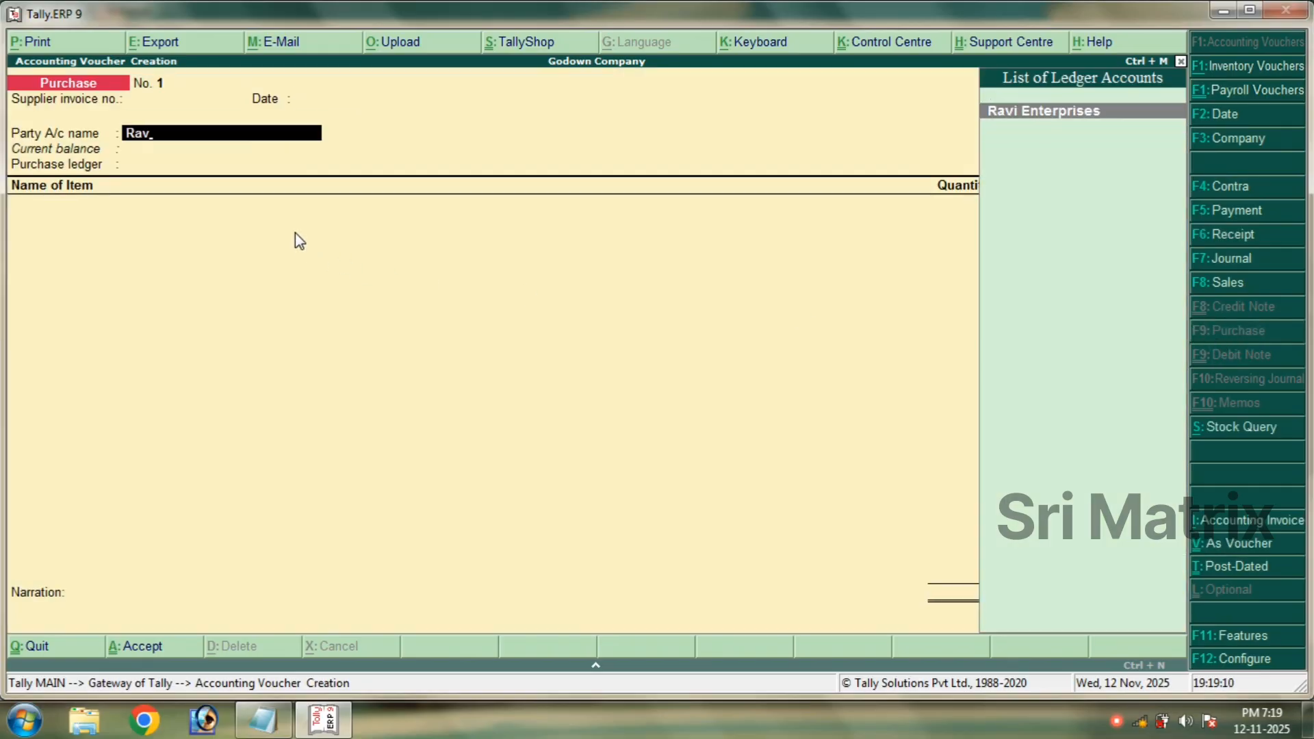
key(Return)
key(Return)
key(Return)
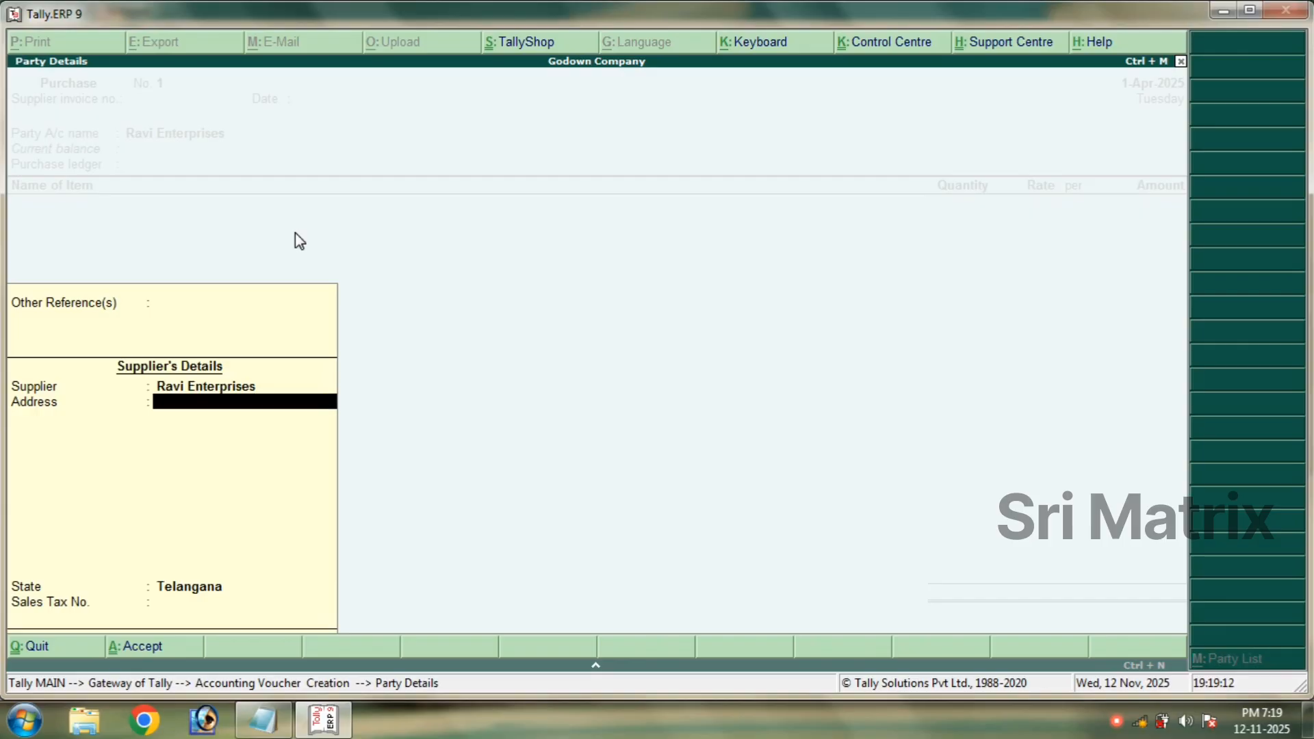
key(Return)
key(Return)
key(Return)
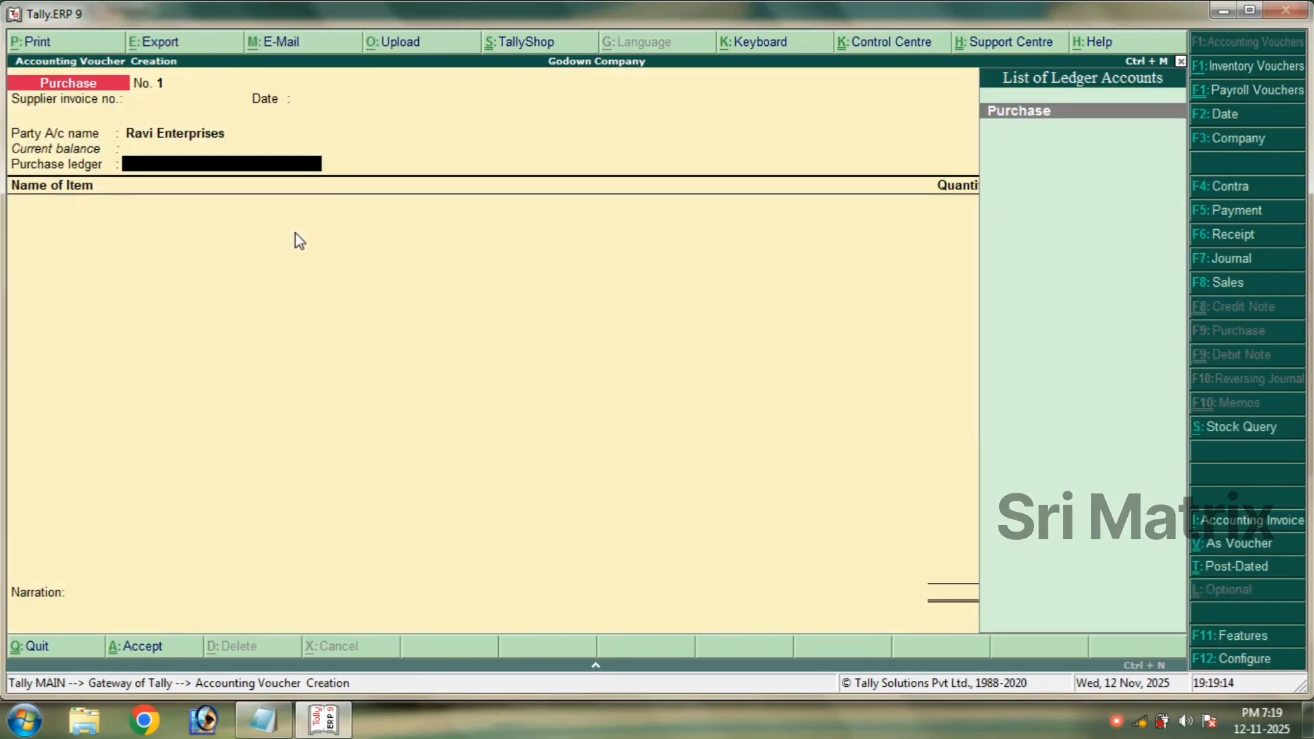
key(Return)
Choose Dell 19 as the first stock item of the purchase voucher.
text(De)
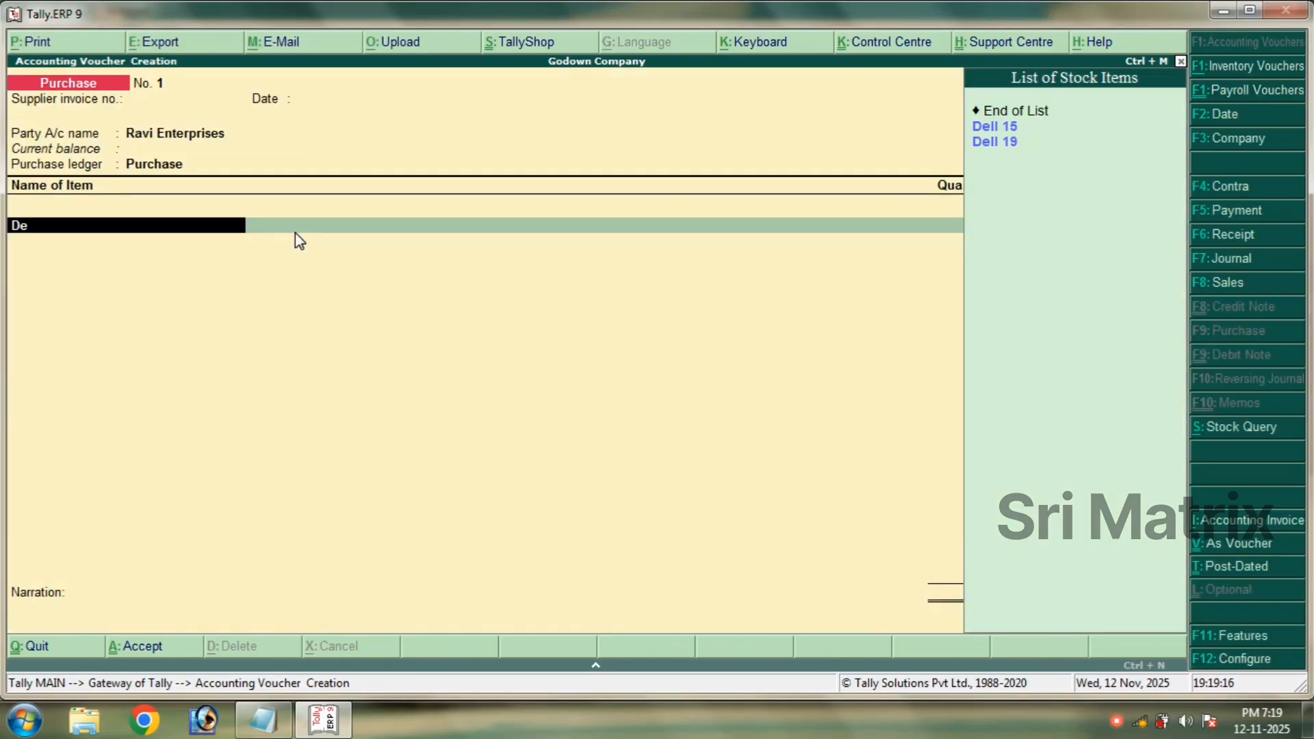
key(Down)
key(Down)
key(Return)
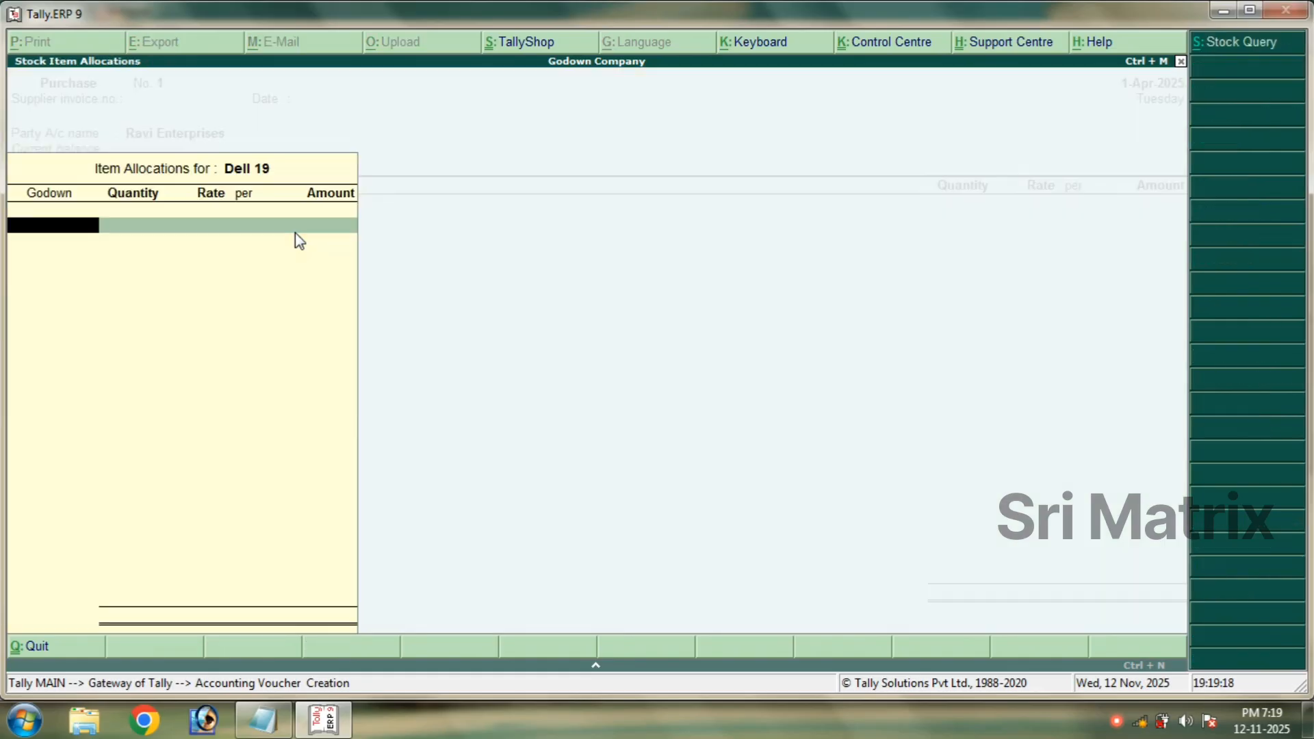
Check the receiving godown for transaction 4's stock in Notepad, then allocate 20 no's of Dell 19 to Jyothi Nagar Godown in Tally.ERP 9.
click(263, 720)
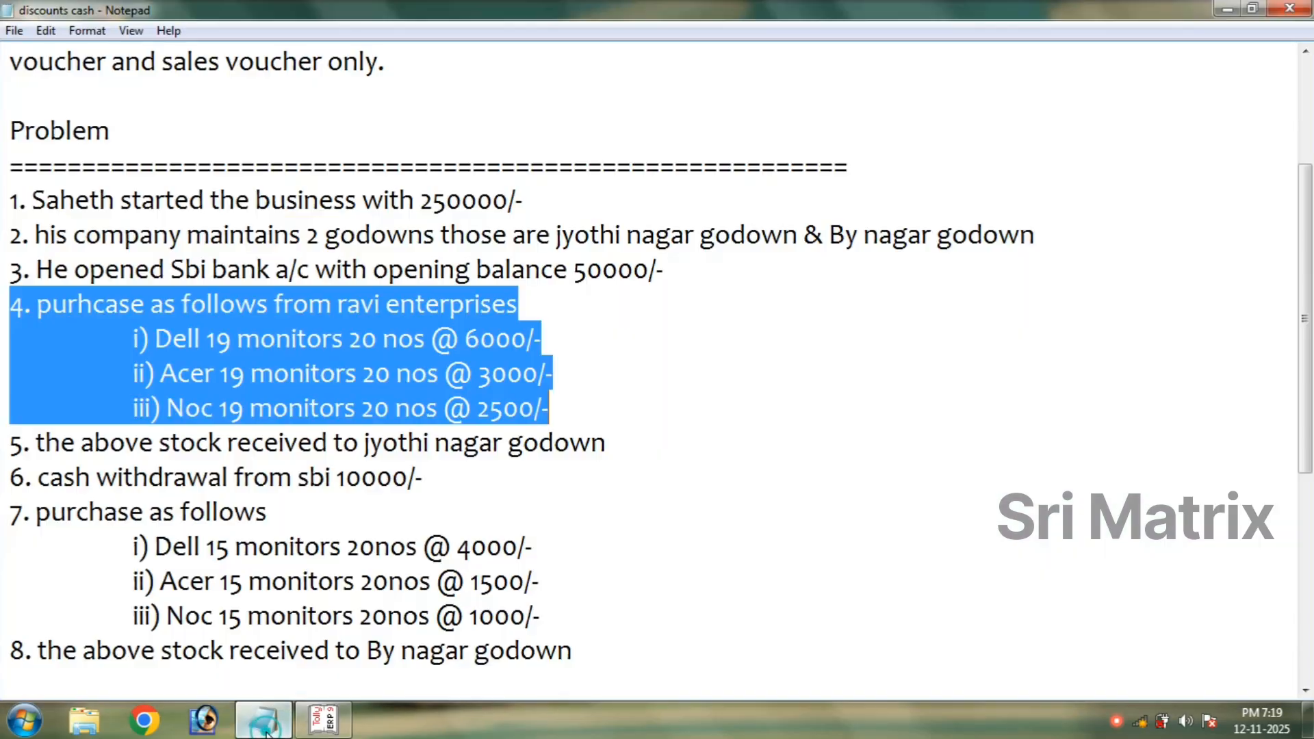
click(183, 455)
drag(36, 443, 619, 441)
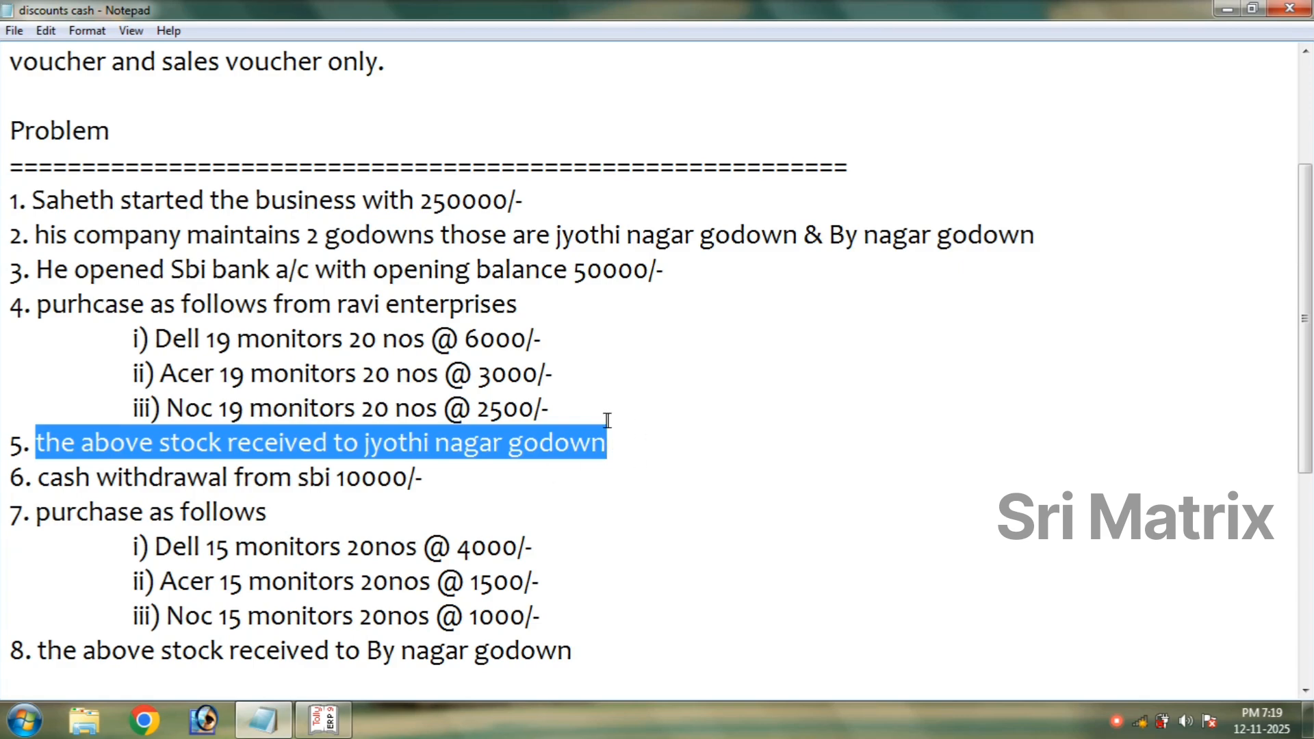
drag(574, 413, 57, 342)
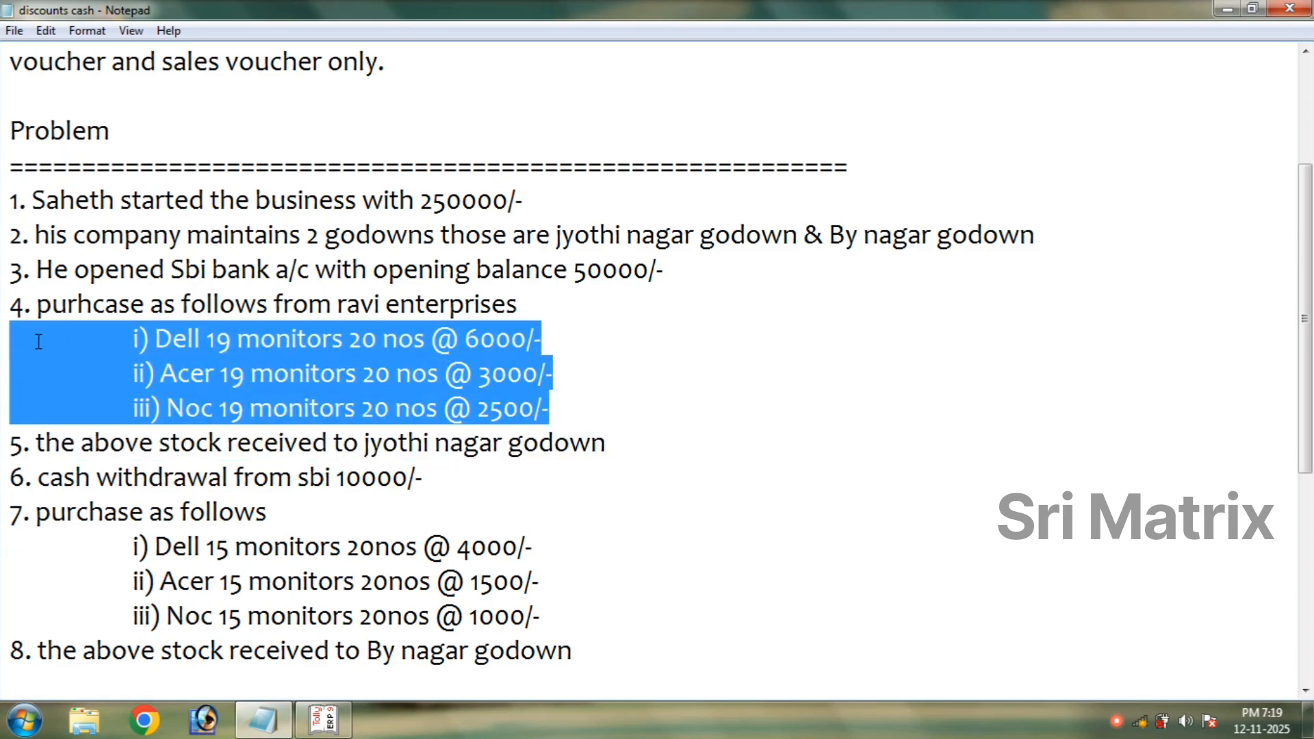
drag(361, 445, 619, 446)
click(331, 728)
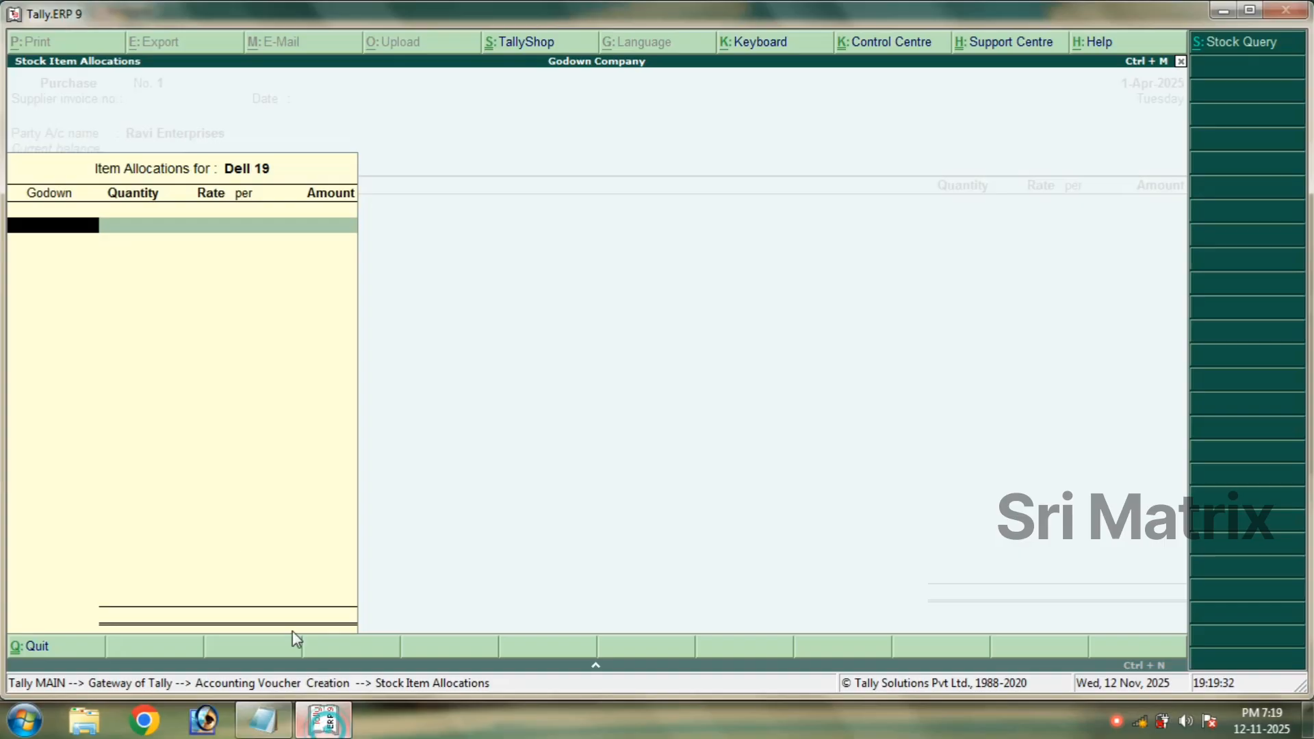
text(Jy)
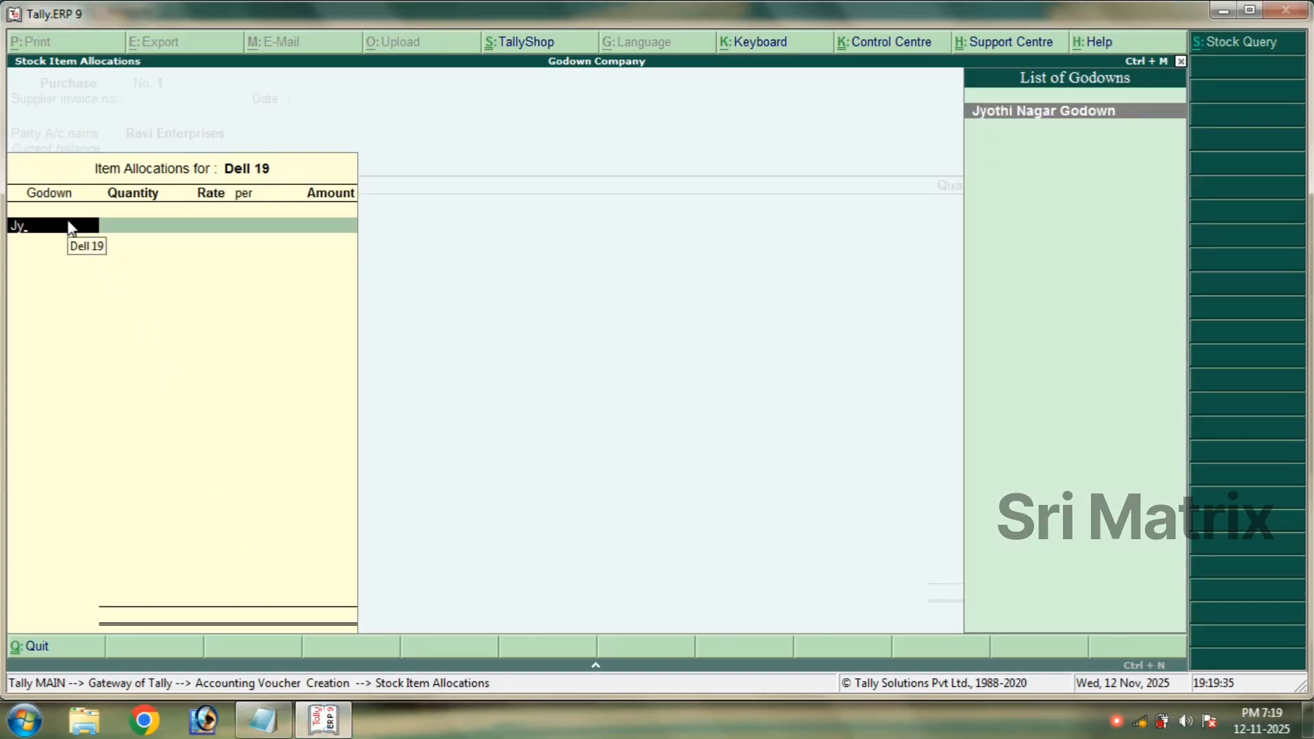
key(Return)
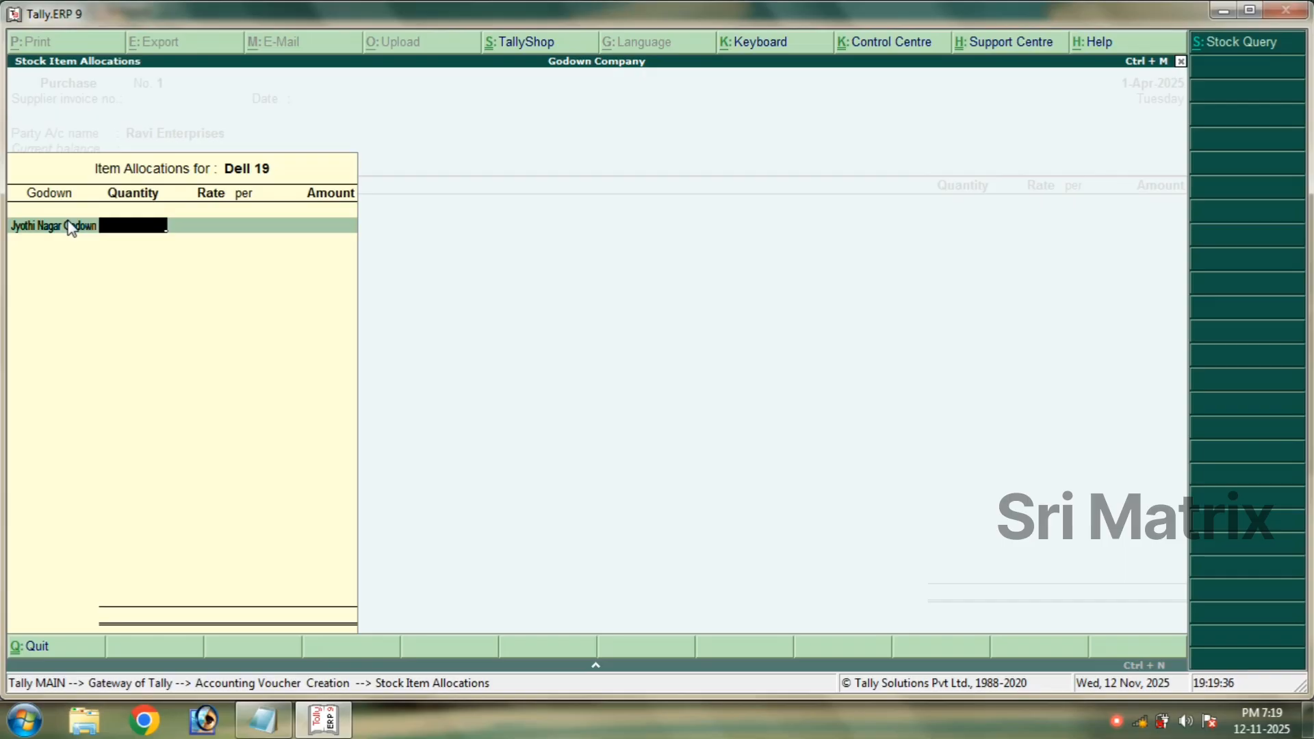
text(20)
key(Return)
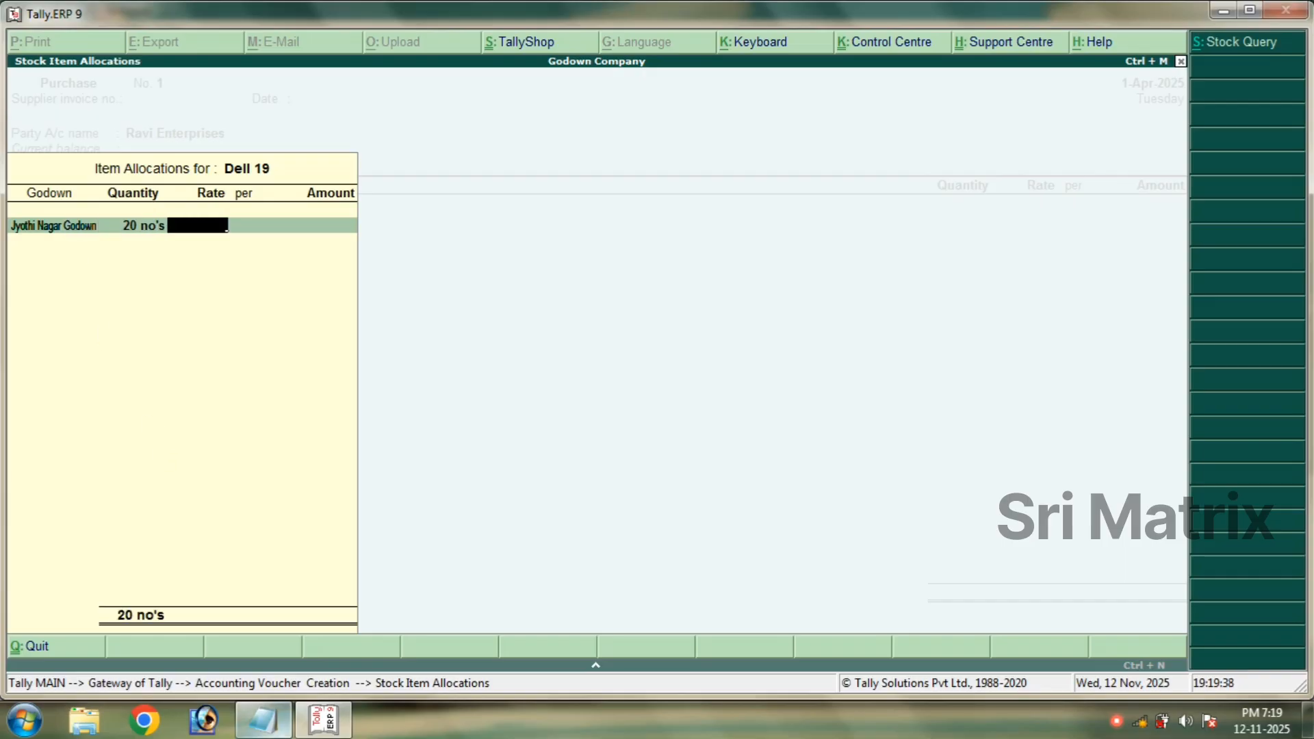
Look up the Dell 19 rate in the Notepad problem, enter 6000 in Tally.ERP 9 and complete the item's allocation.
click(263, 720)
drag(555, 340, 460, 338)
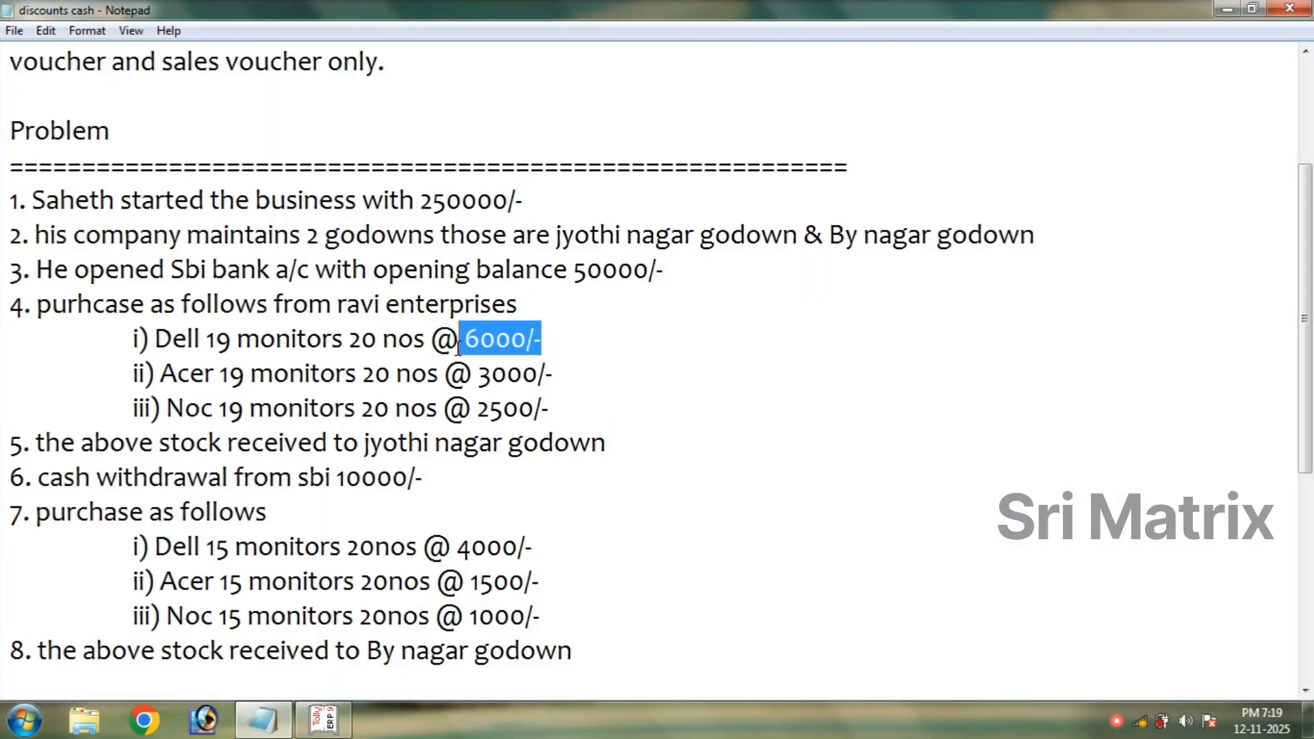
click(329, 734)
text(6000)
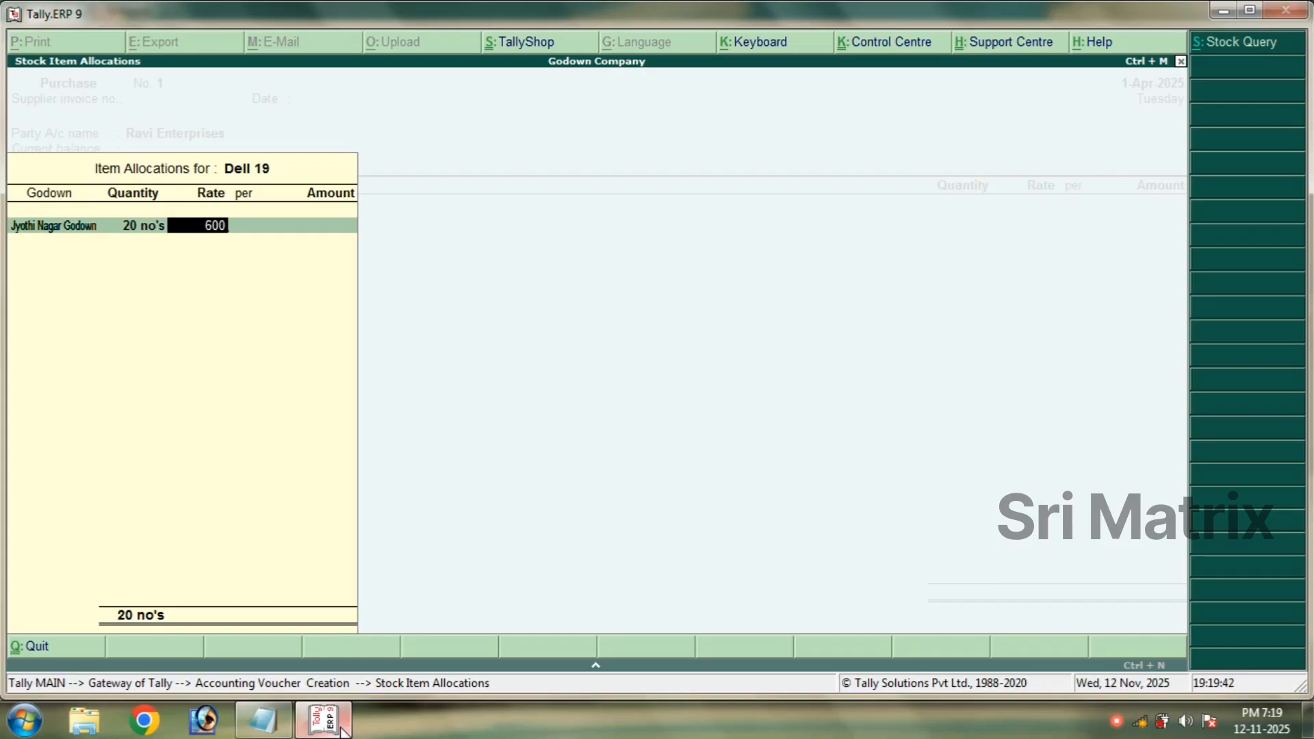
key(Return)
key(Return)
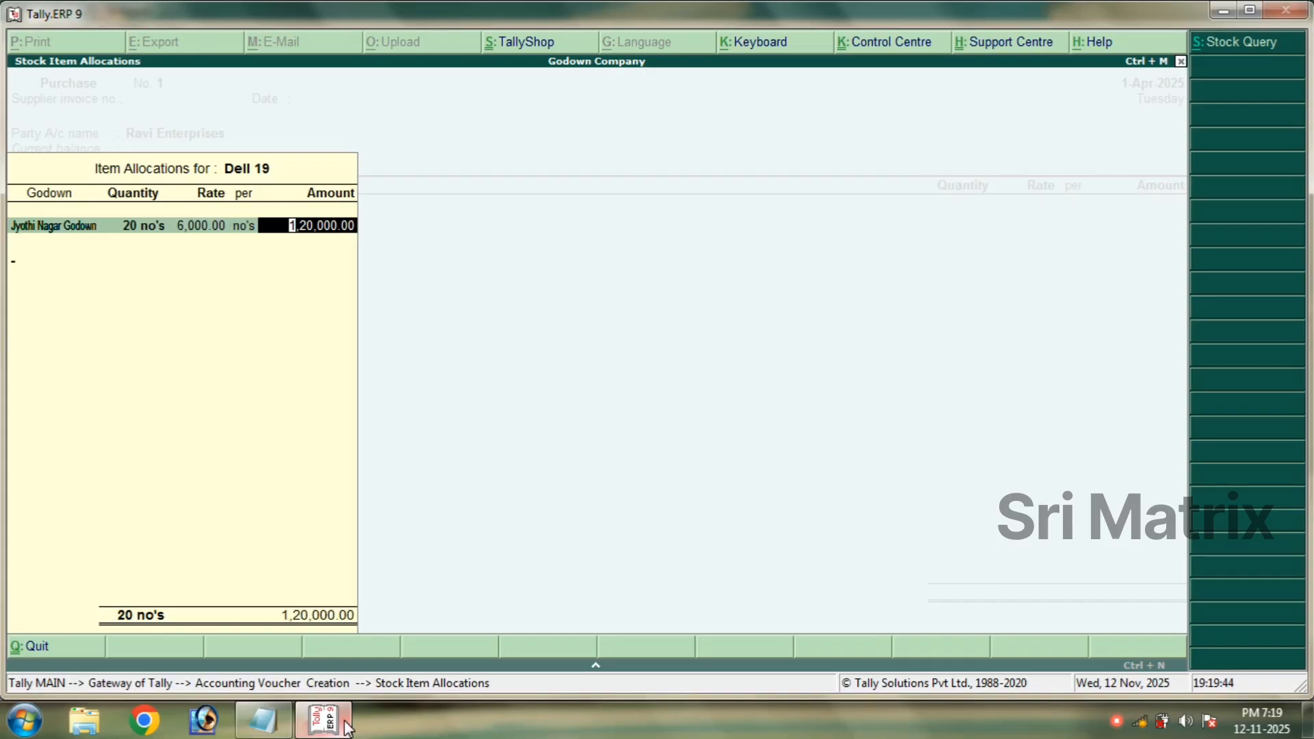
key(Return)
key(Return)
key(Return)
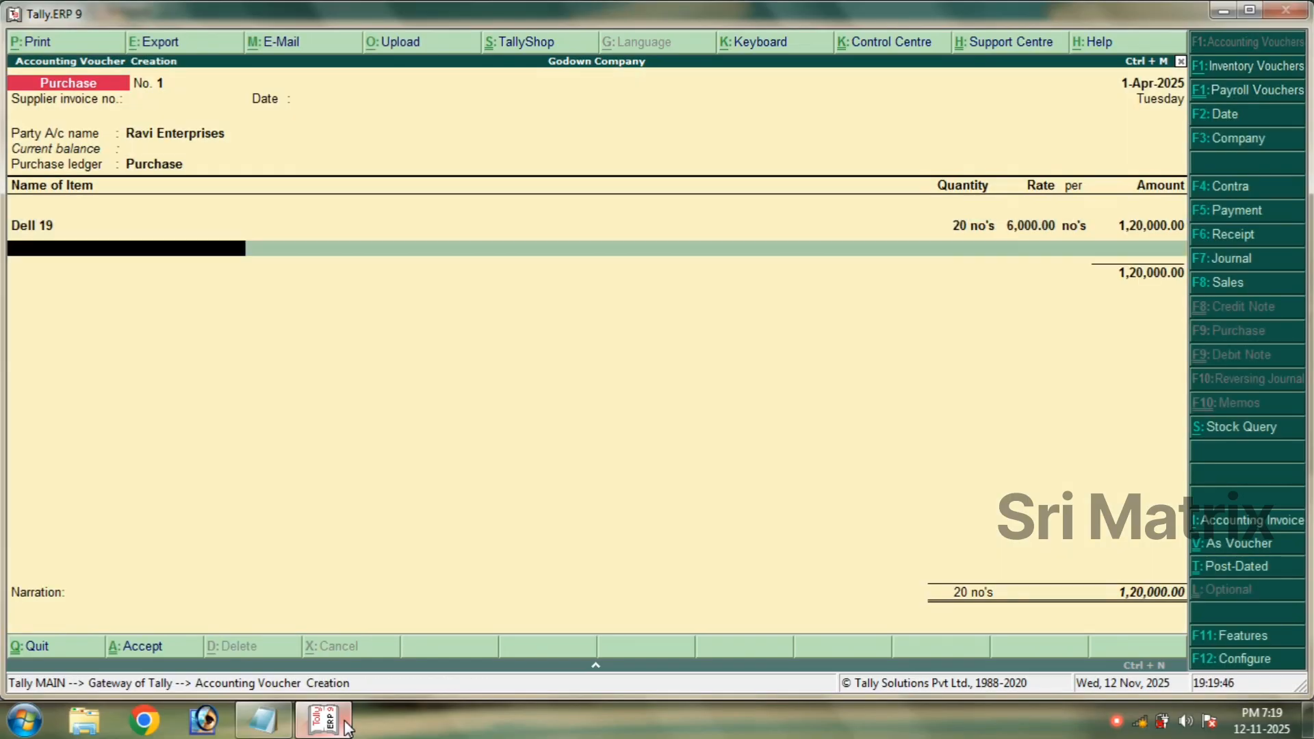
Add Acer 19 as the second purchase item and allocate 20 no's to Jyothi Nagar Godown.
text(A)
key(Down)
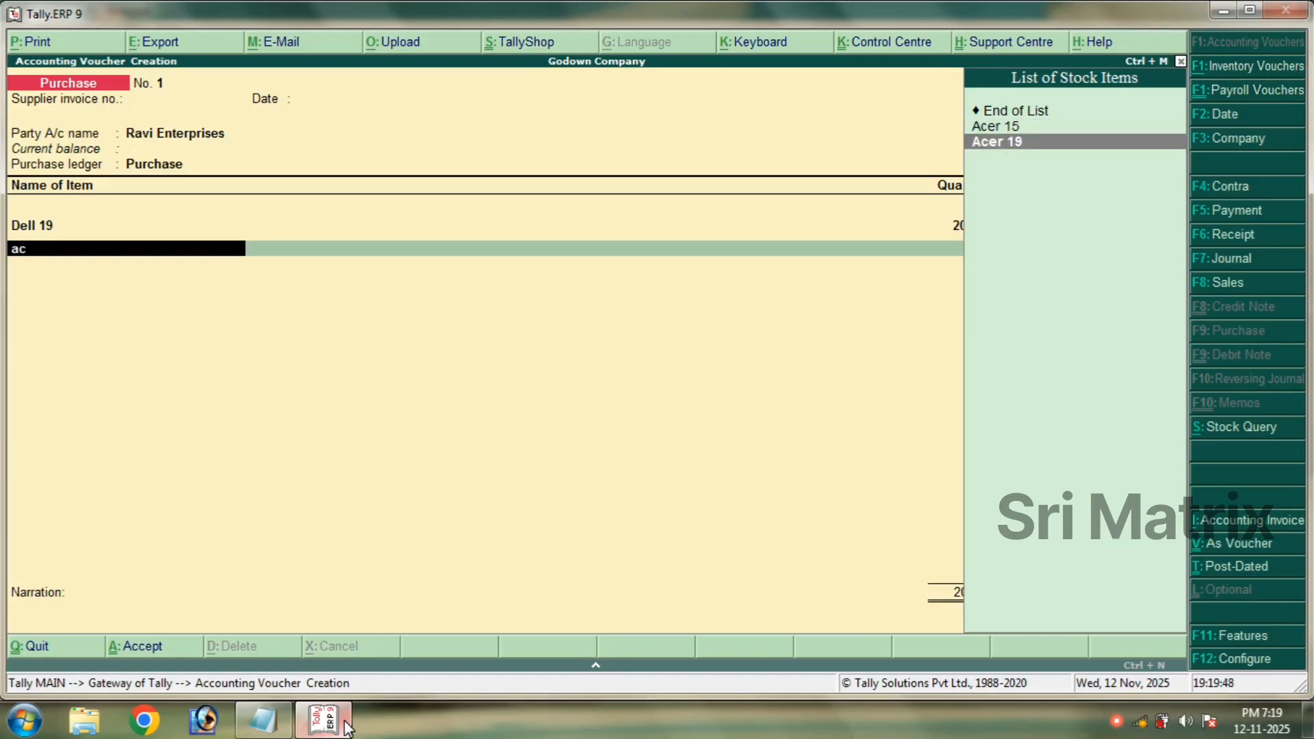
key(Return)
text(Jy)
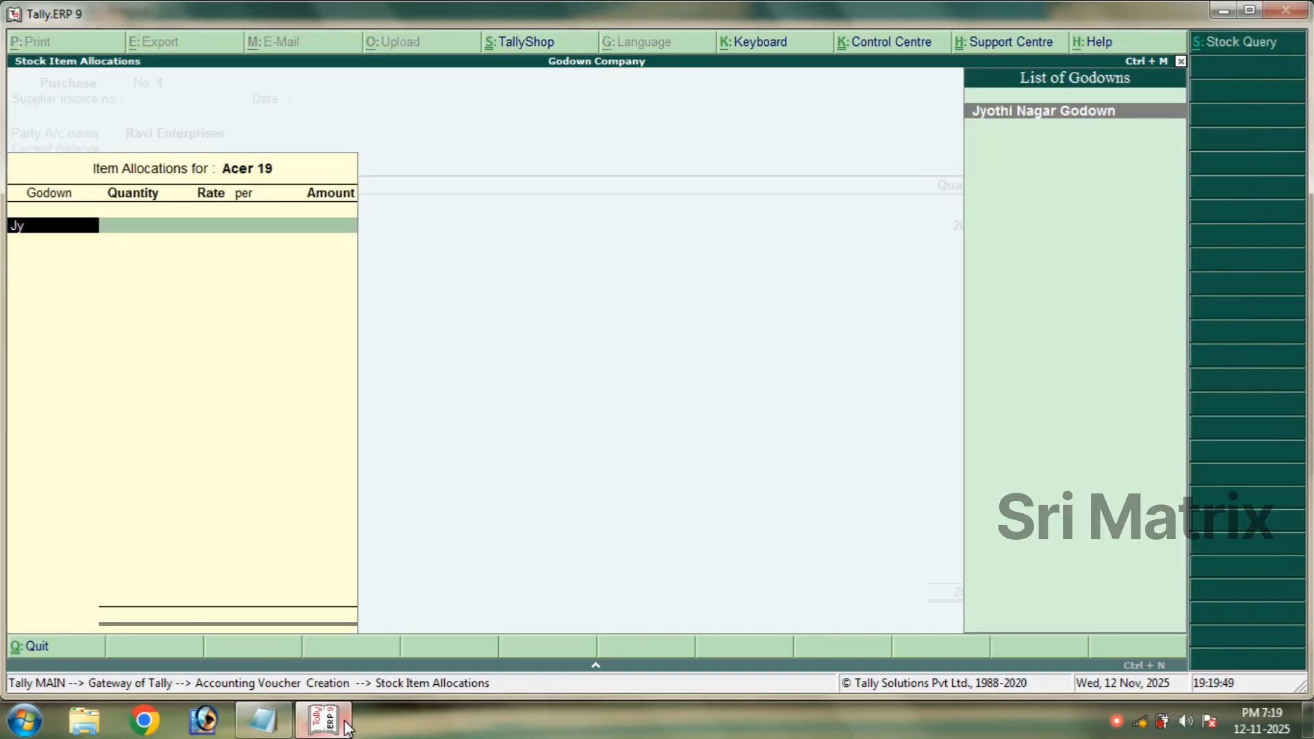
text(o)
key(Return)
text(2)
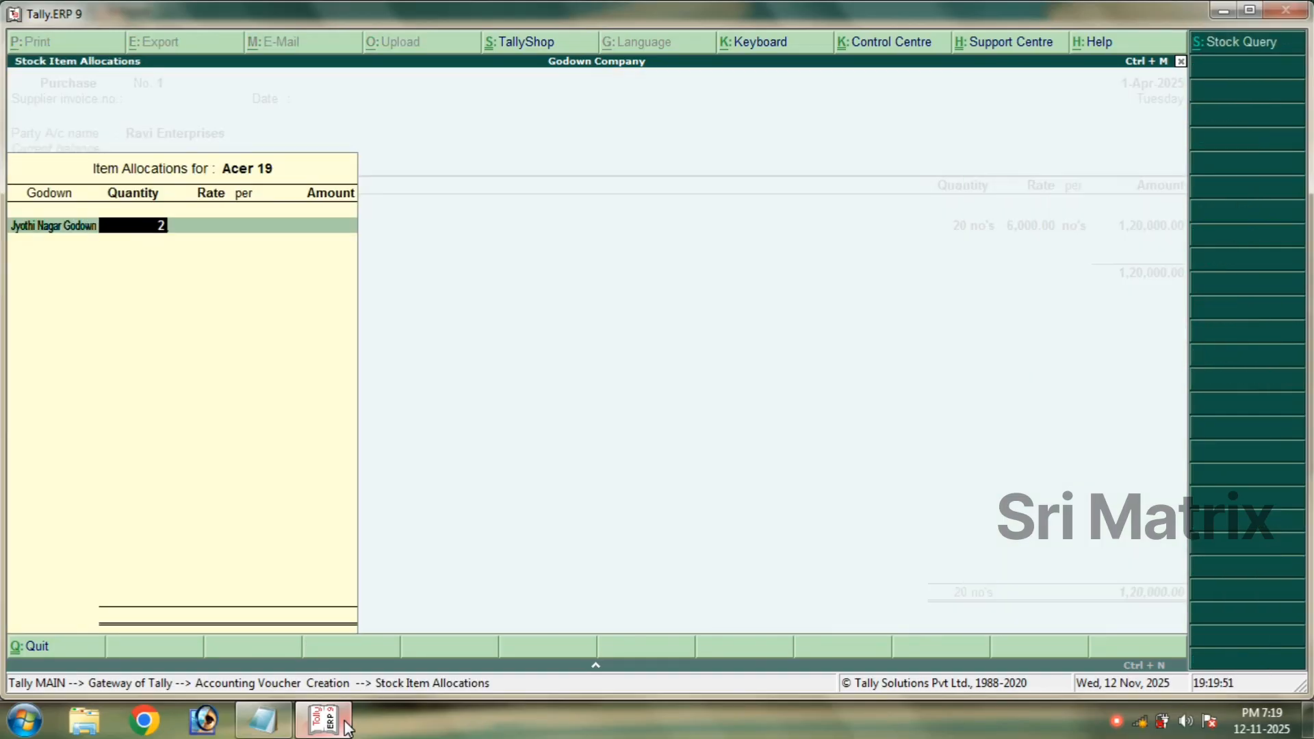
text(0)
key(Return)
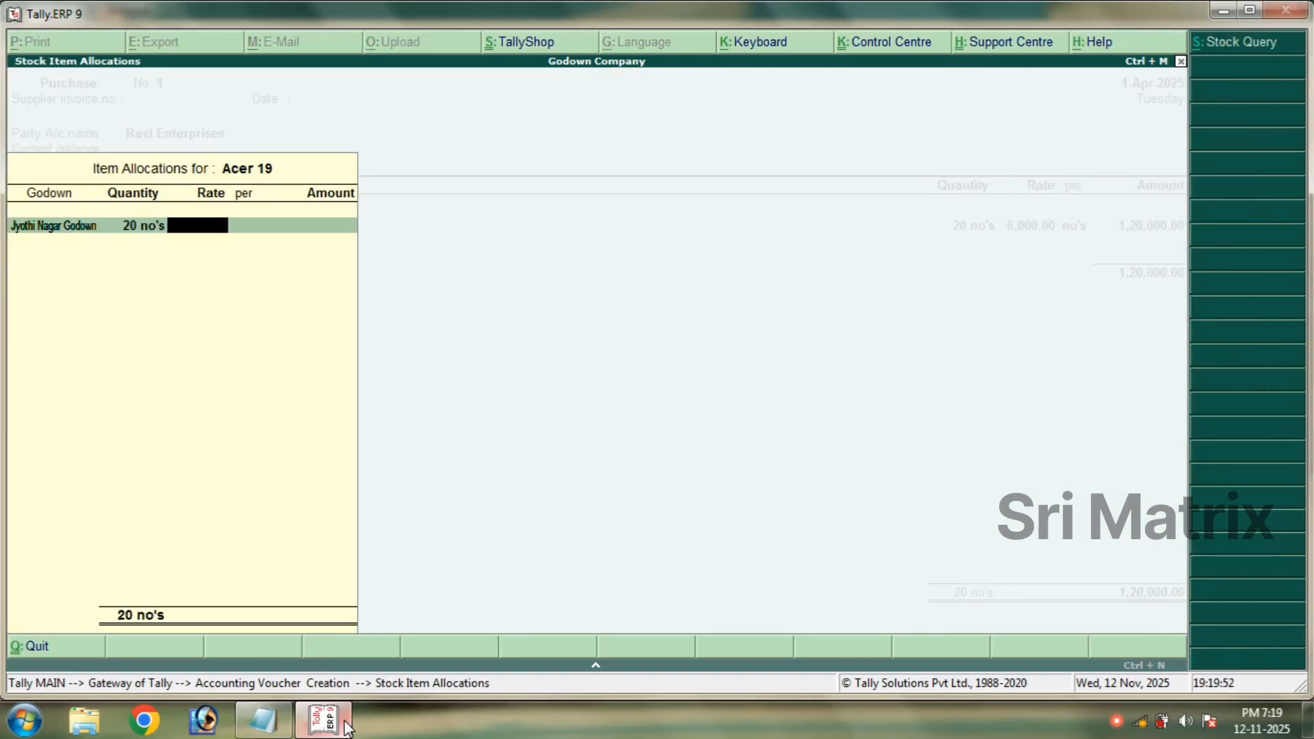
Look up the Acer 19 rate in the Notepad problem, enter 3000 in Tally.ERP 9 and complete the item's allocation.
click(283, 726)
drag(552, 373, 453, 375)
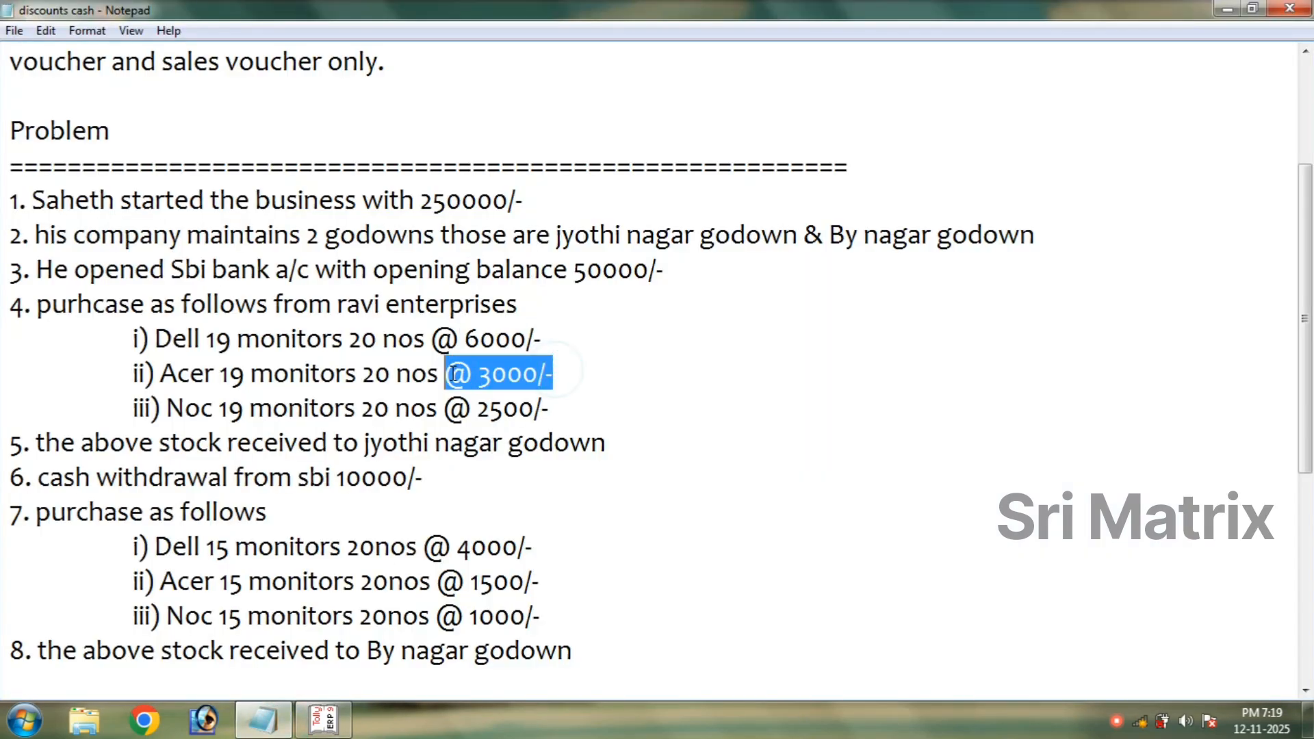
click(326, 720)
text(3)
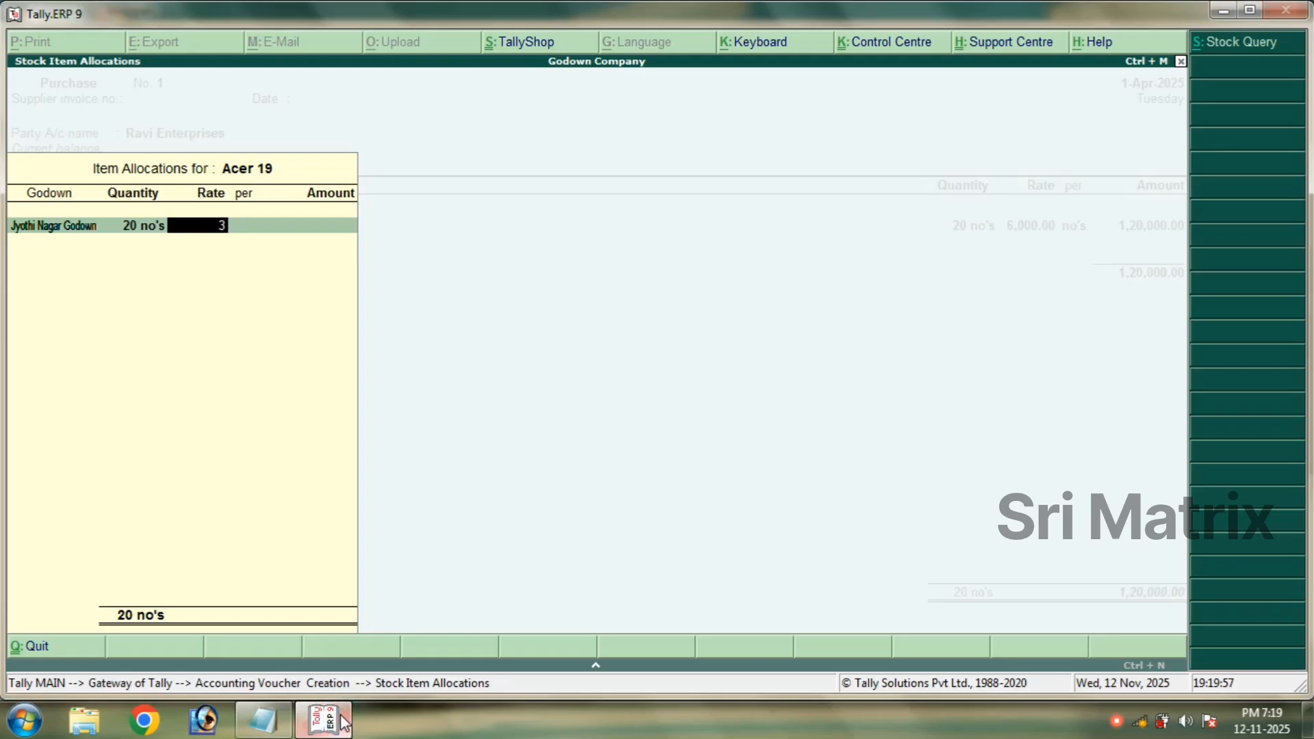
text(,000)
key(Return)
key(Return)
key(Return)
key(Return)
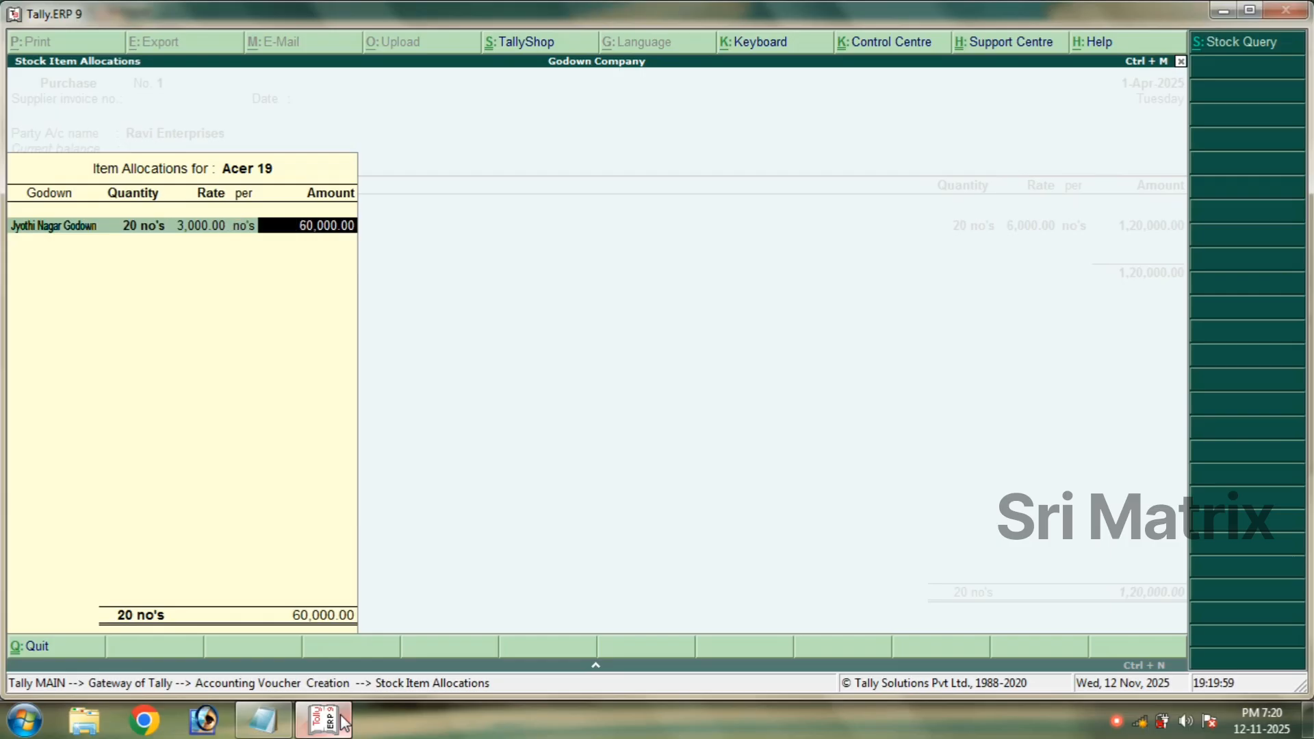
key(Return)
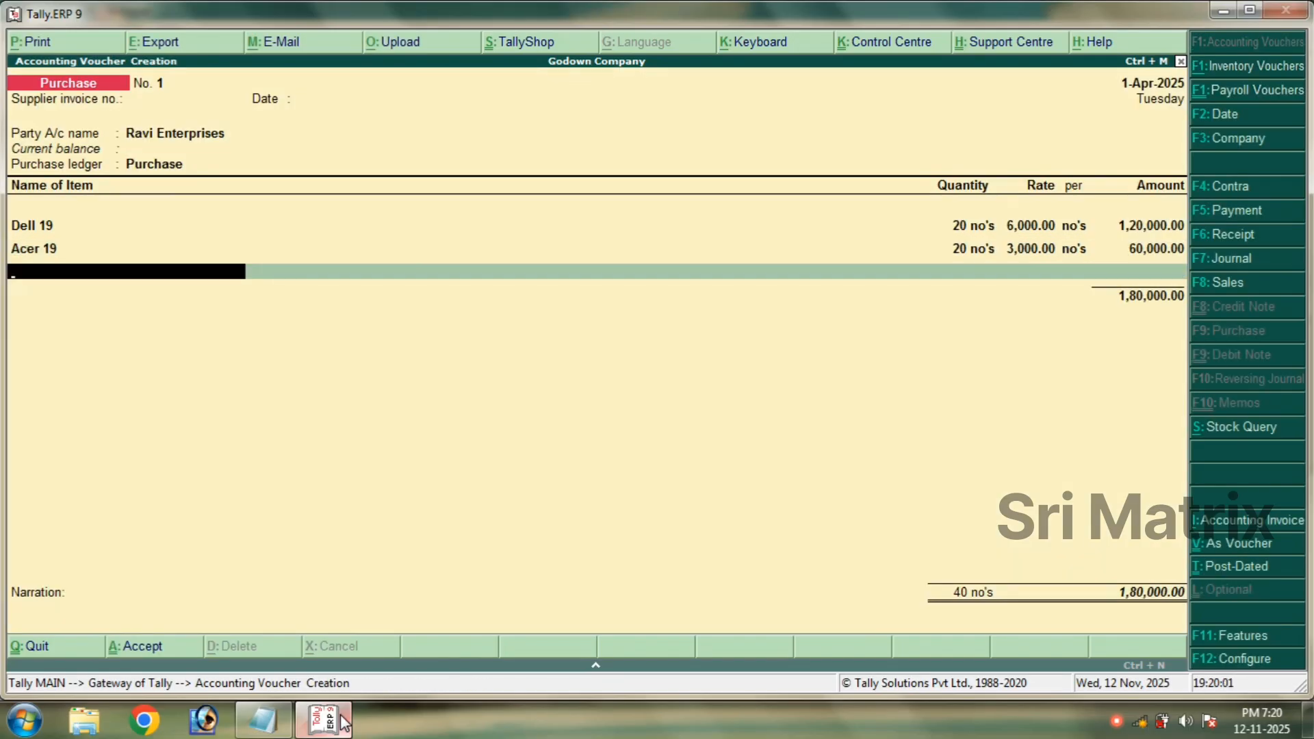
Add Noc 19 as the third purchase item and allocate 20 no's to Jyothi Nagar Godown.
text(N)
key(Down)
key(Down)
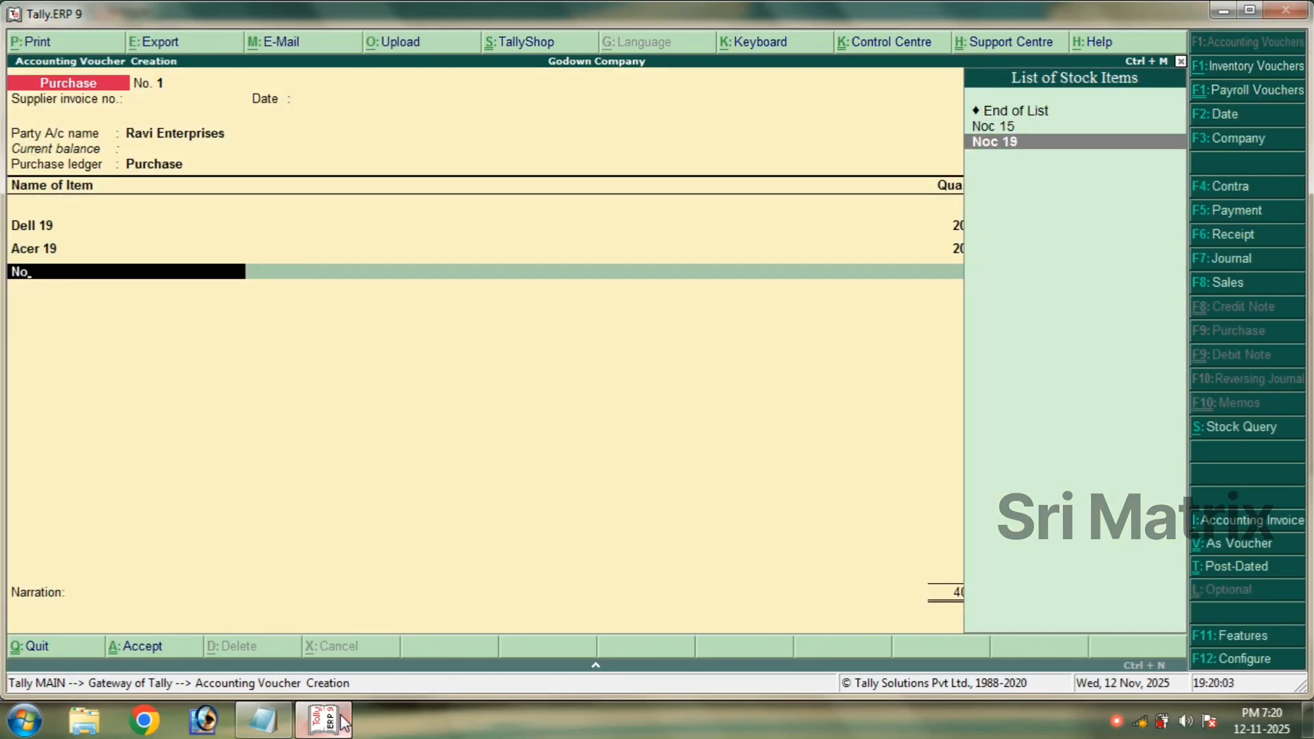
key(Return)
text(J)
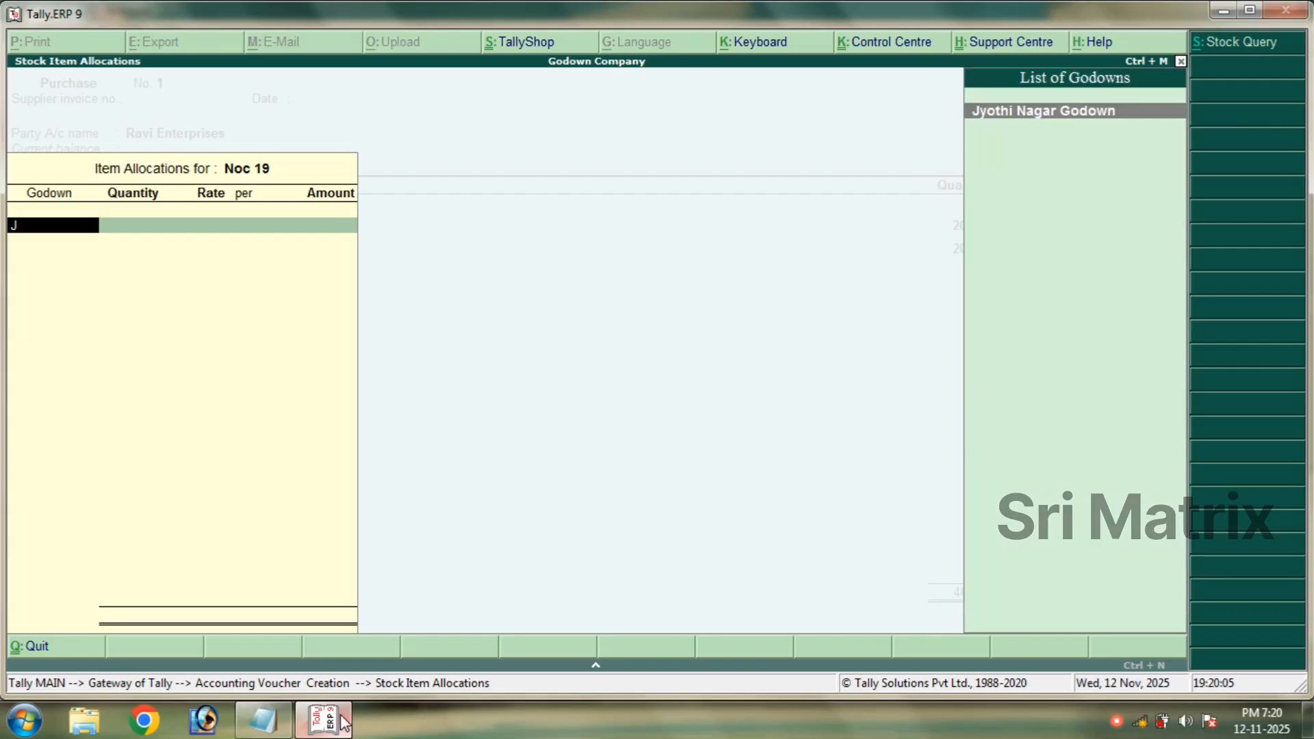
text(y)
key(Return)
text(2)
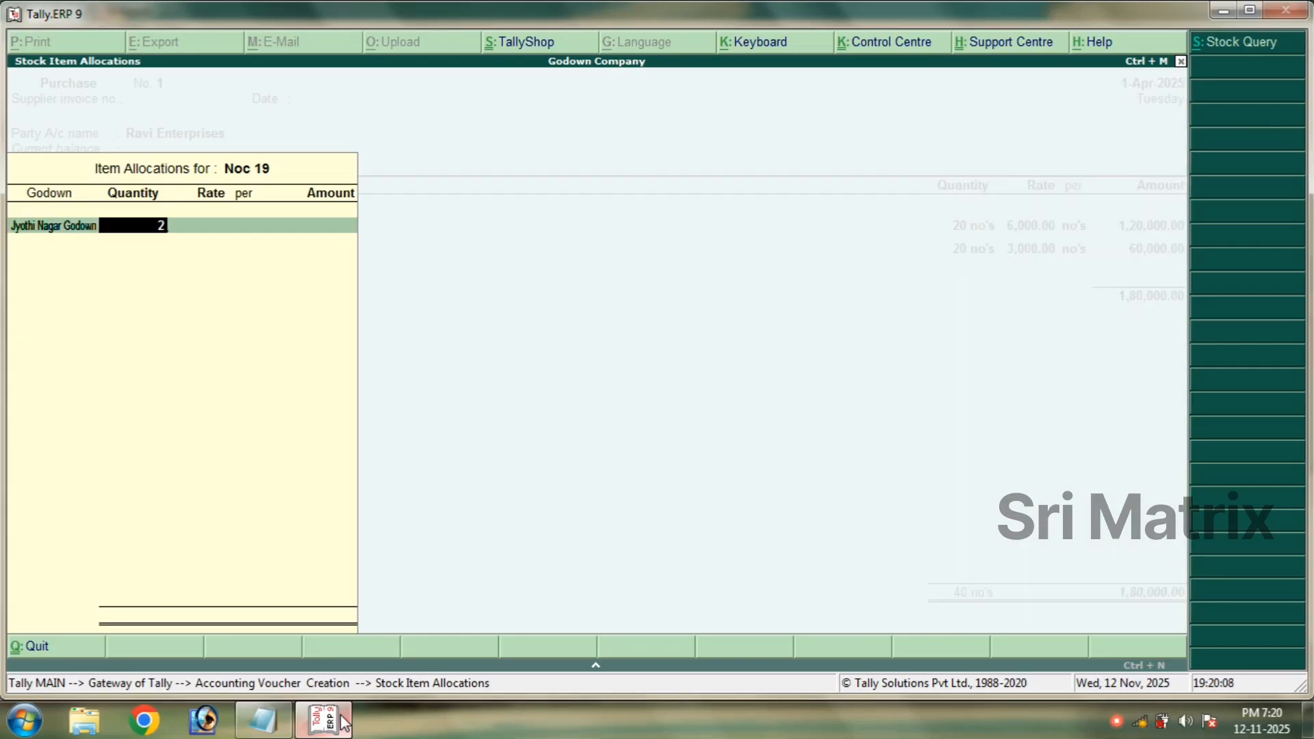
text(0)
key(Return)
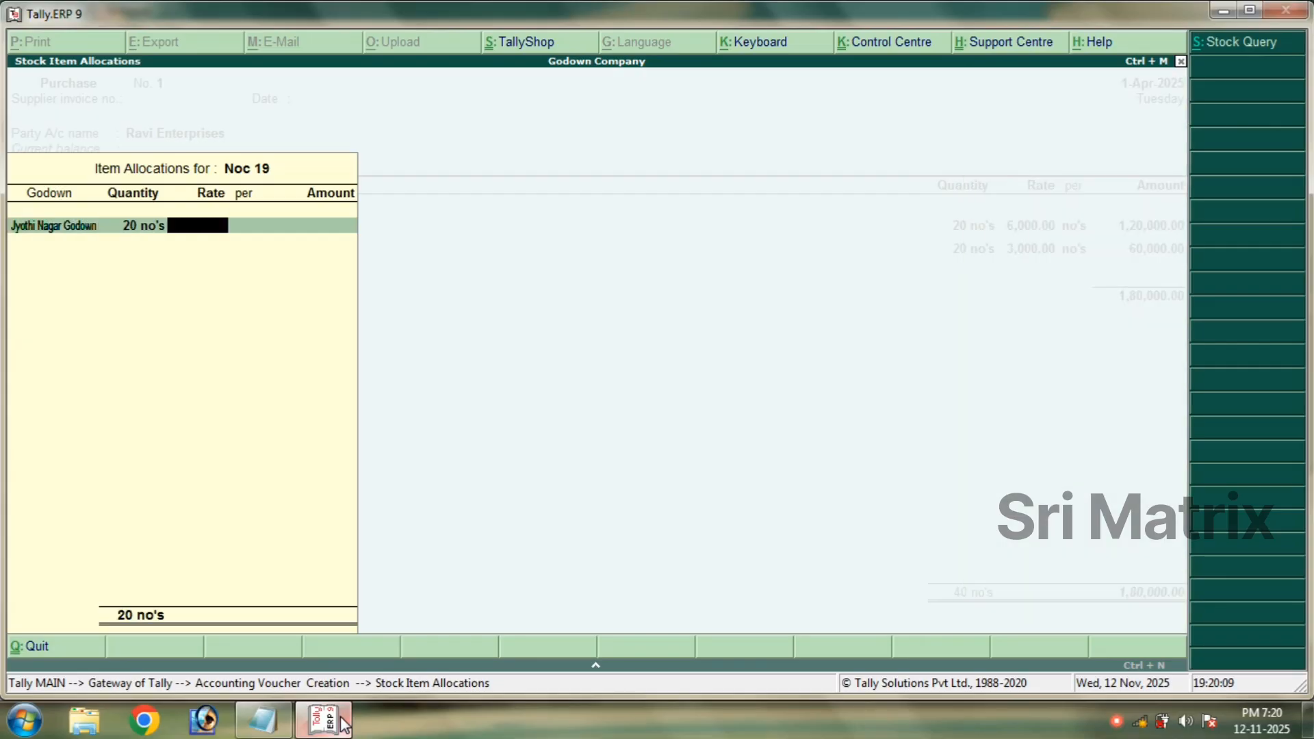
Look up the Noc 19 rate in Notepad, enter 2500 in Tally.ERP 9 and finish the purchase voucher's item list.
click(265, 720)
drag(551, 411, 457, 408)
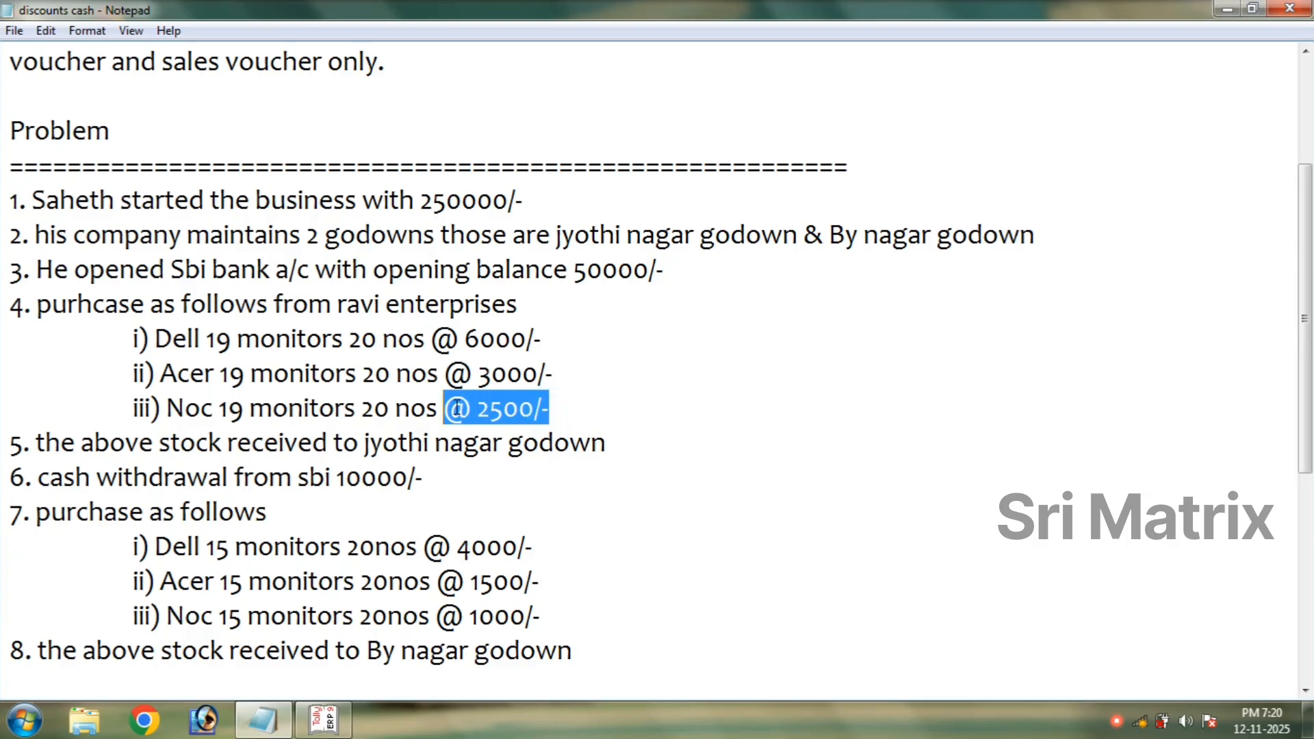
click(329, 722)
text(25)
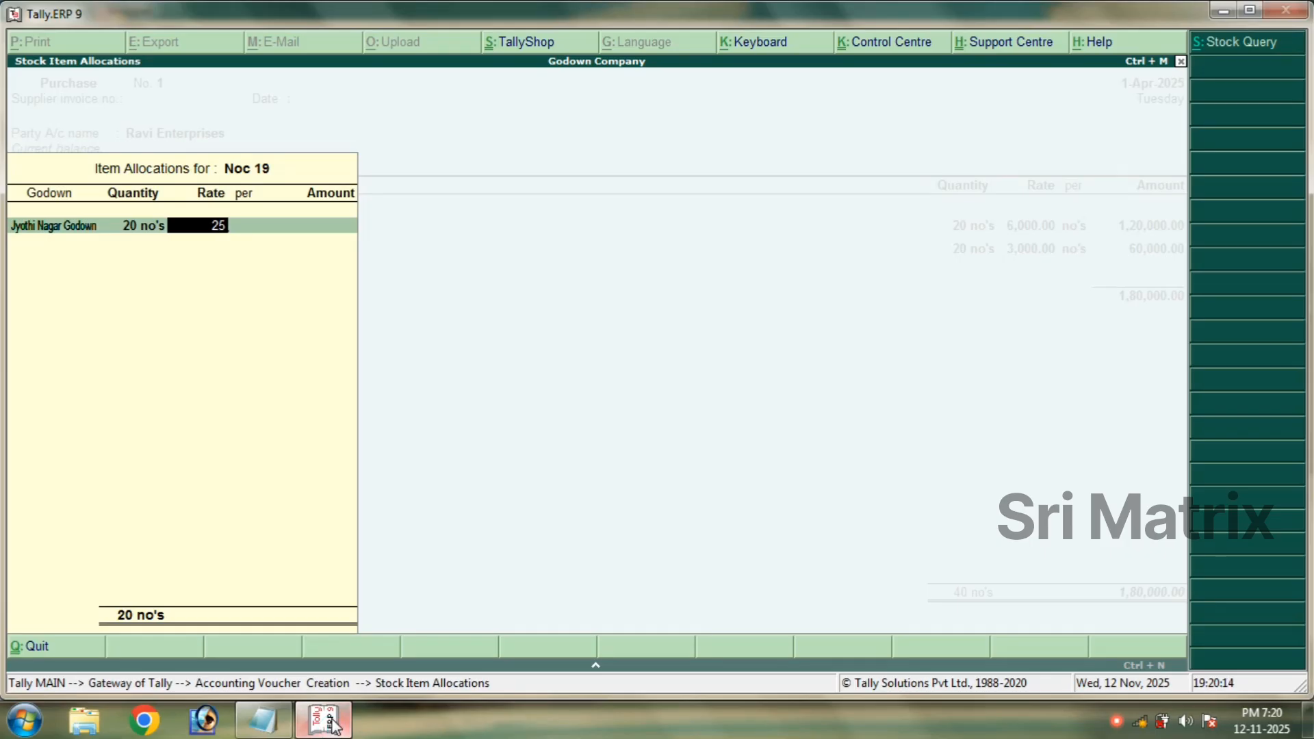
text(00)
key(Return)
key(Return)
key(Return)
key(Return)
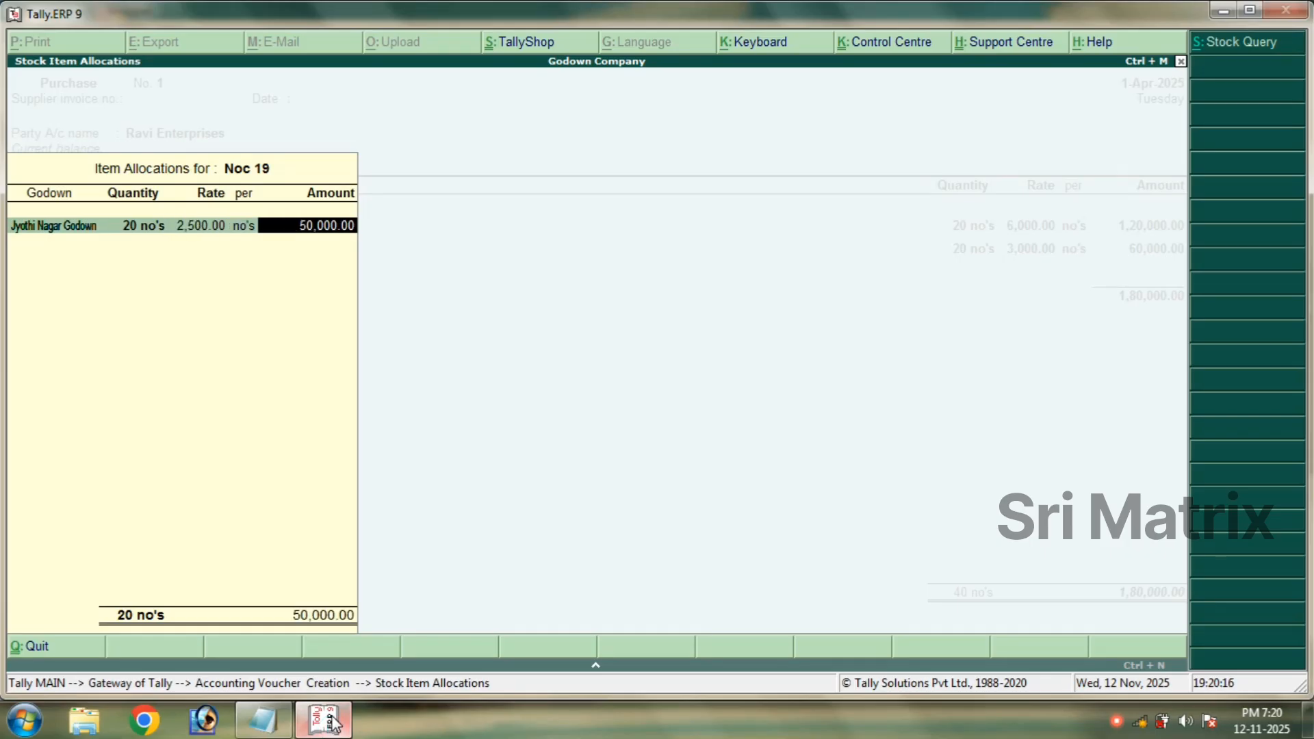
key(Return)
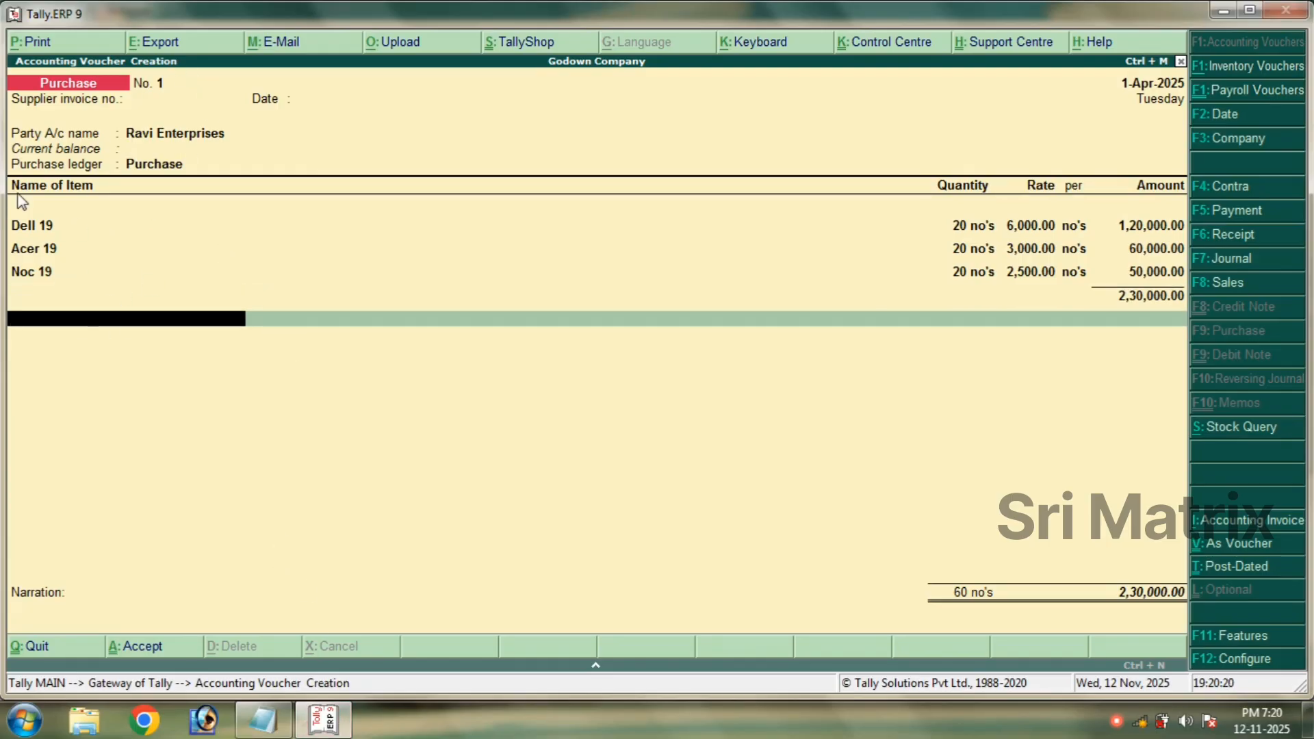
Compare the three item lines with transaction 4 in Notepad, then save the purchase voucher in Tally.ERP 9.
click(258, 730)
drag(124, 338, 559, 405)
click(323, 720)
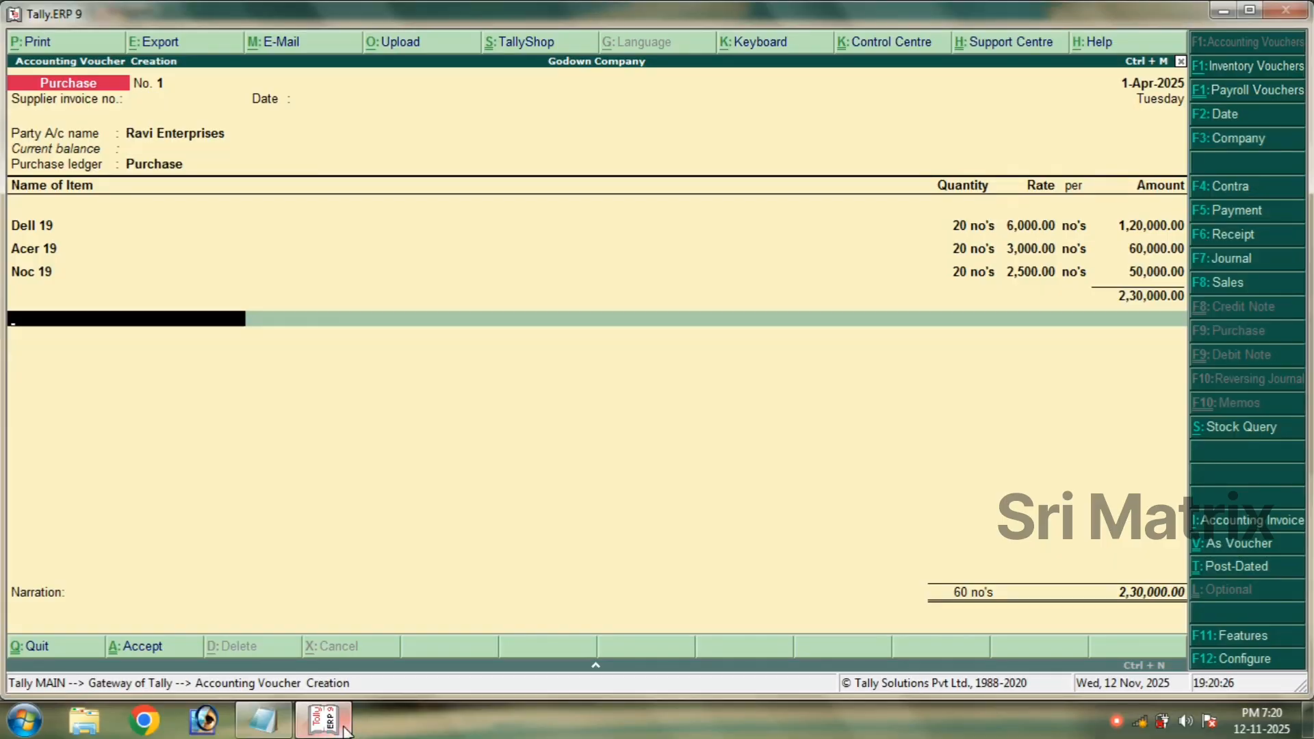
key(ctrl+a)
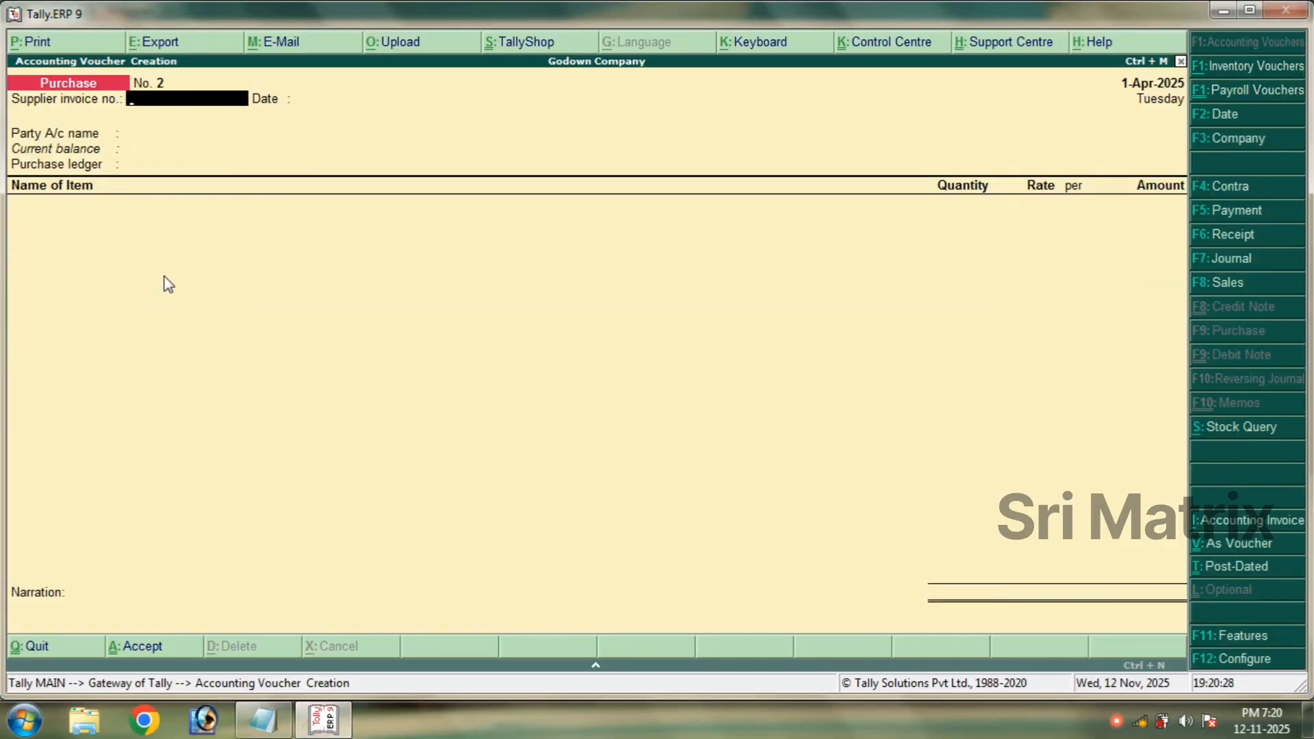
Read transaction 6, the cash withdrawal, in the Notepad problem and start a contra voucher in Tally.ERP 9.
click(262, 720)
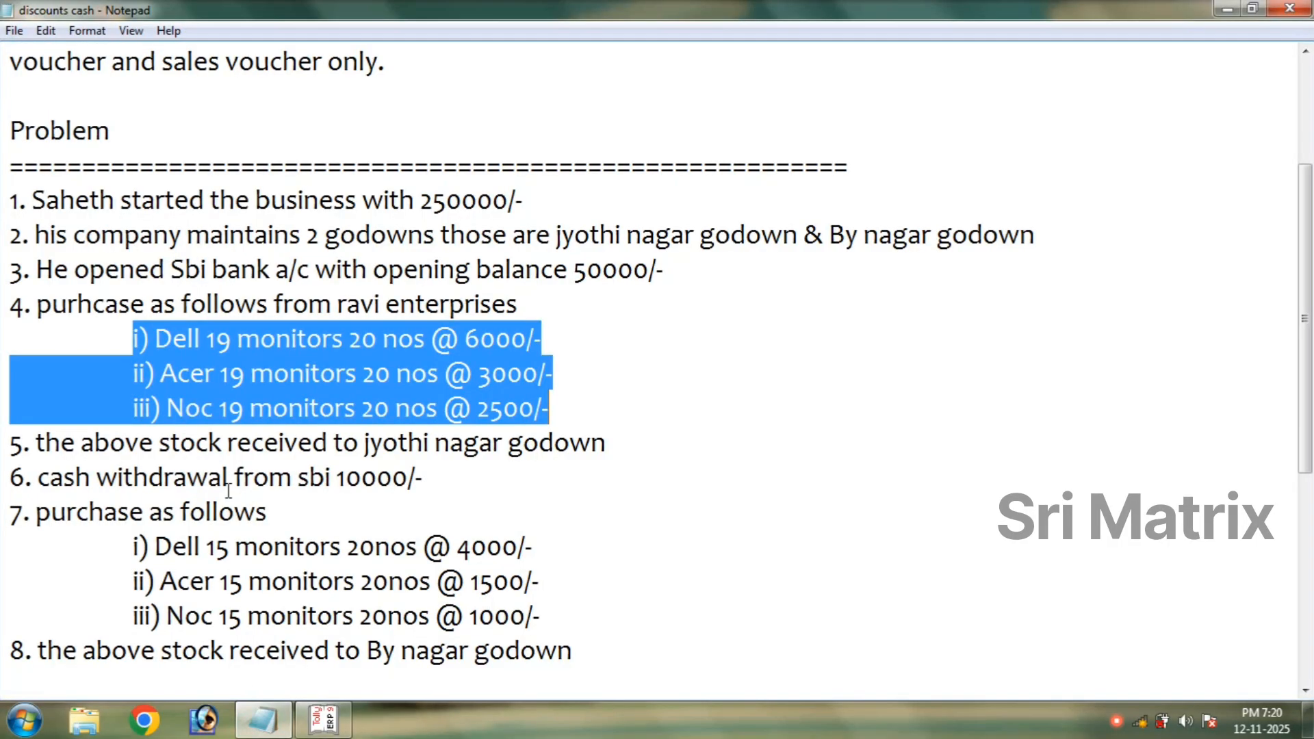
click(228, 483)
drag(443, 476, 26, 472)
click(321, 720)
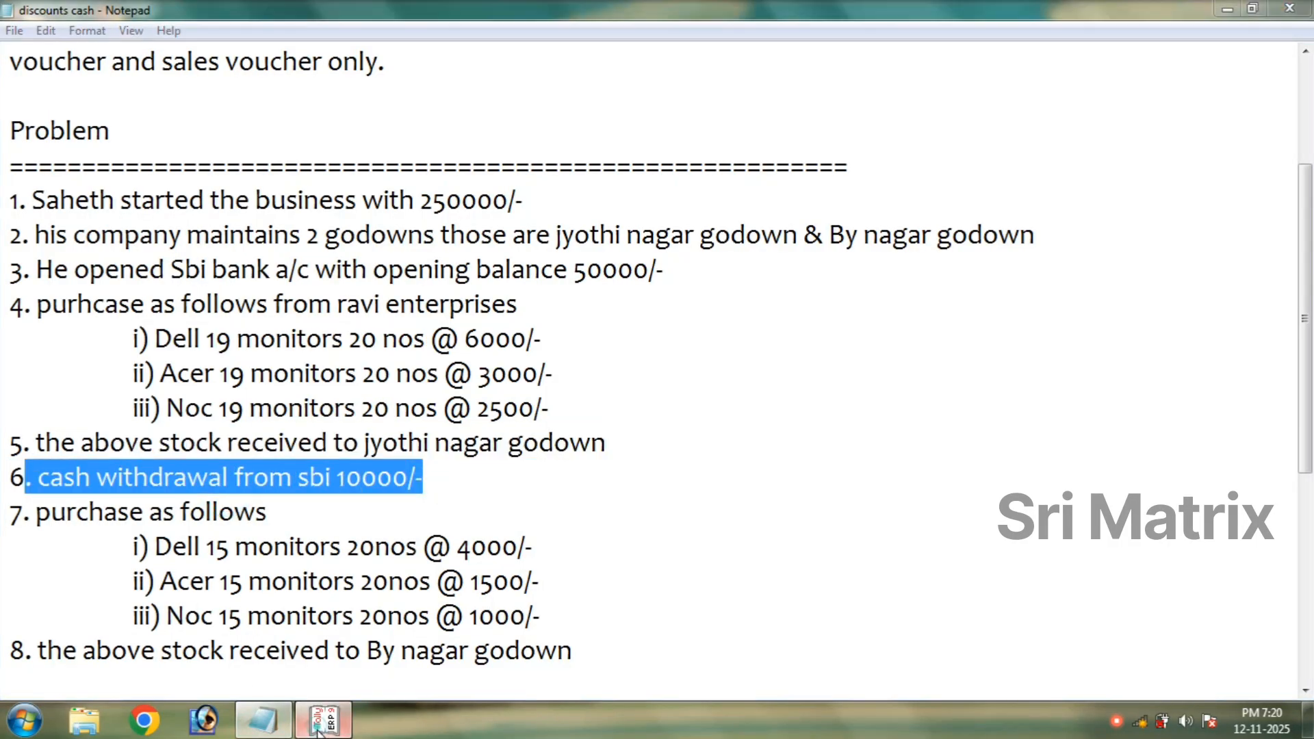
key(F4)
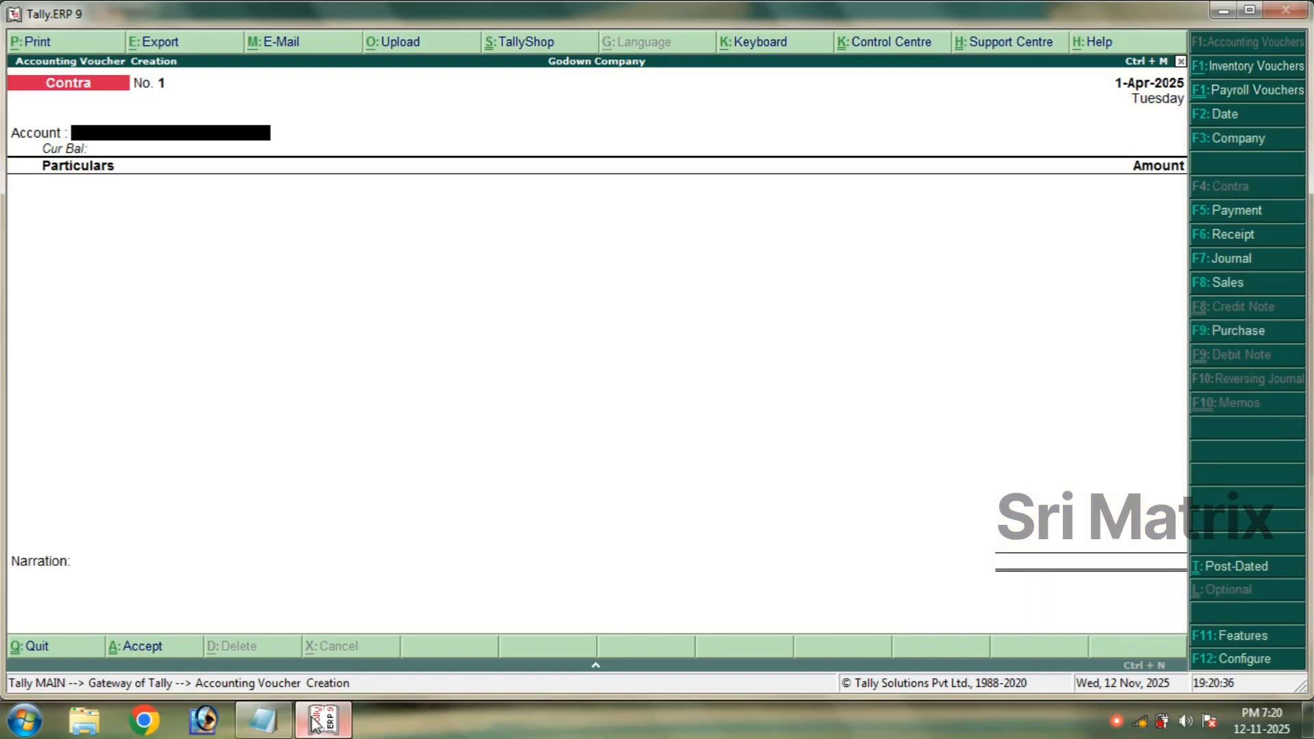
Set Cash as the contra voucher's account and enter Sbi Bank in the particulars with an amount of 10000.
text(Cas)
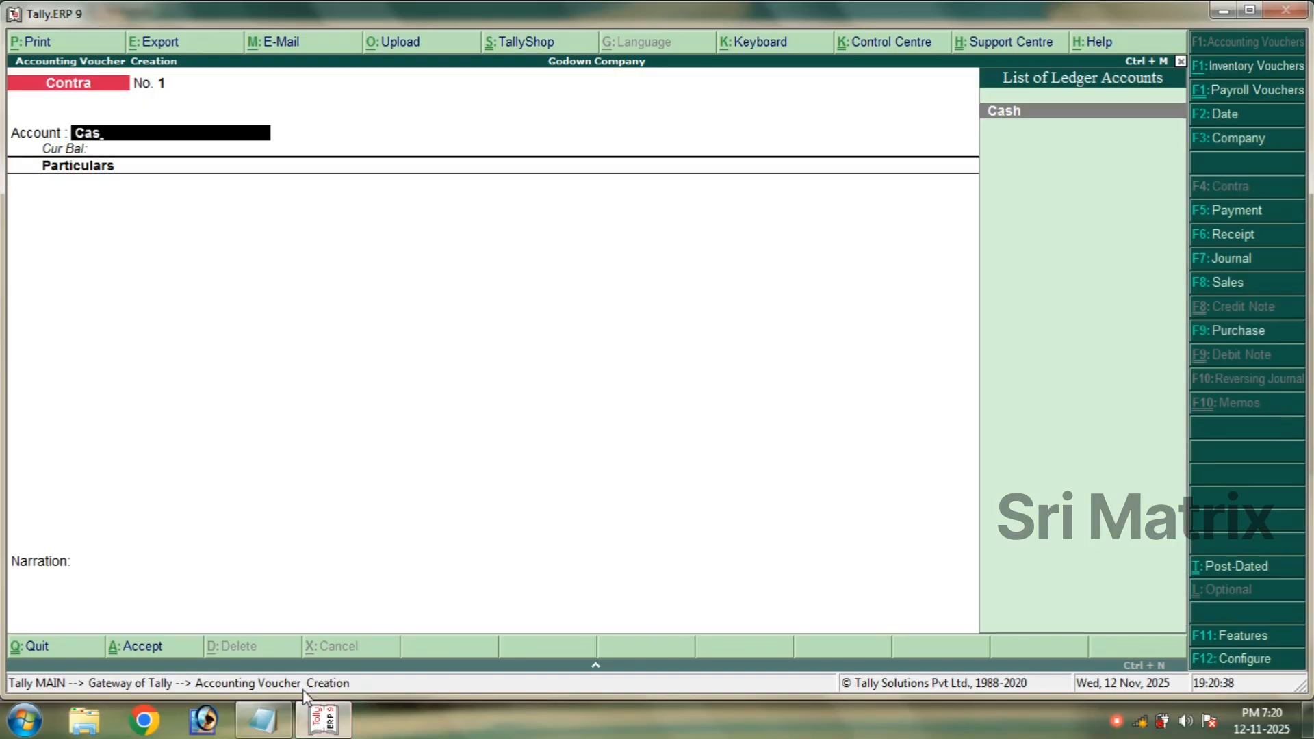
key(Return)
text(Sbi)
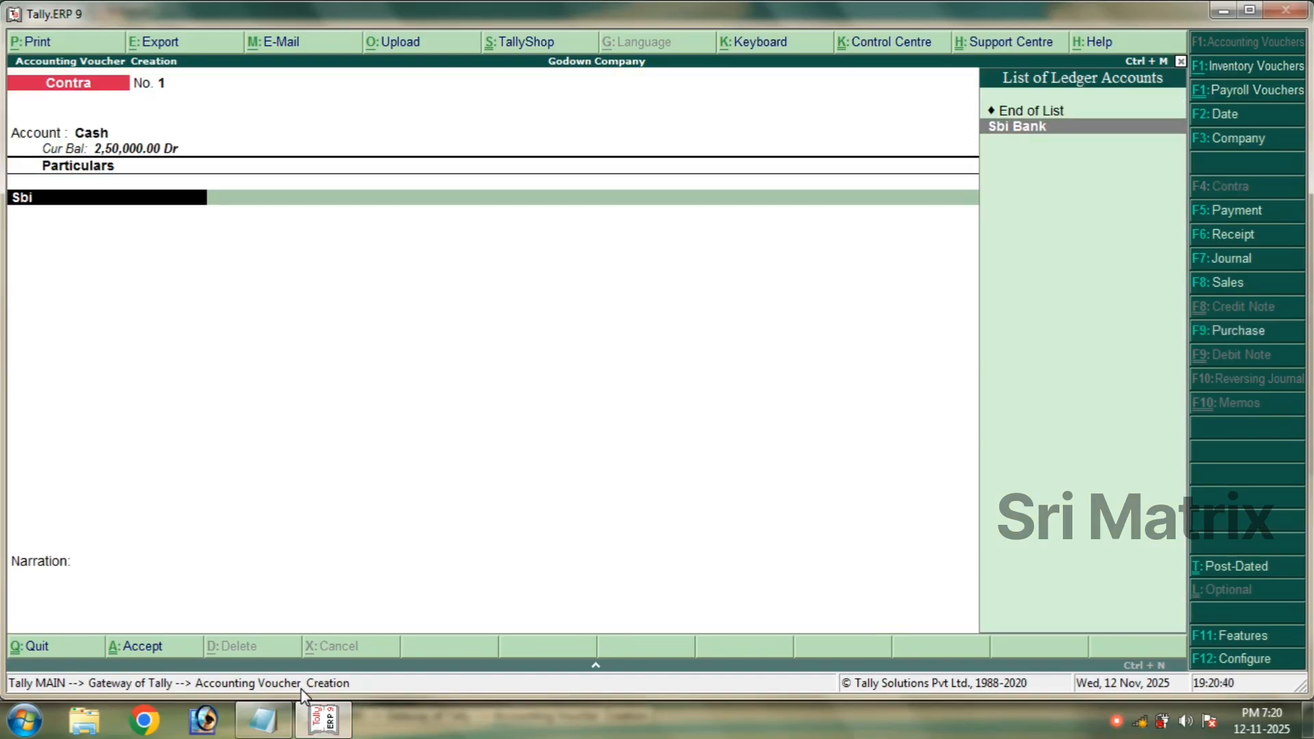
key(Return)
text(10000)
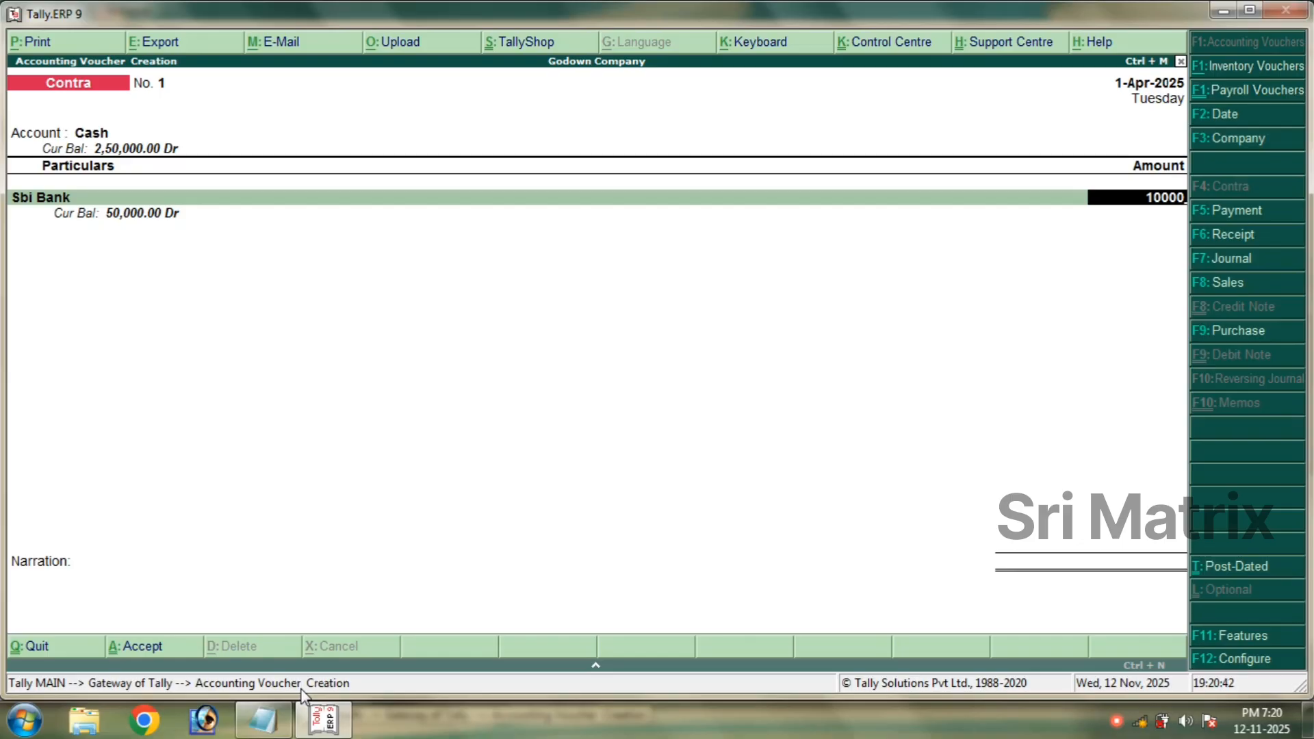
Confirm the 10,000 cash withdrawal from Sbi Bank with its default cheque allocation, and save the contra voucher.
key(Return)
key(Return)
key(Return)
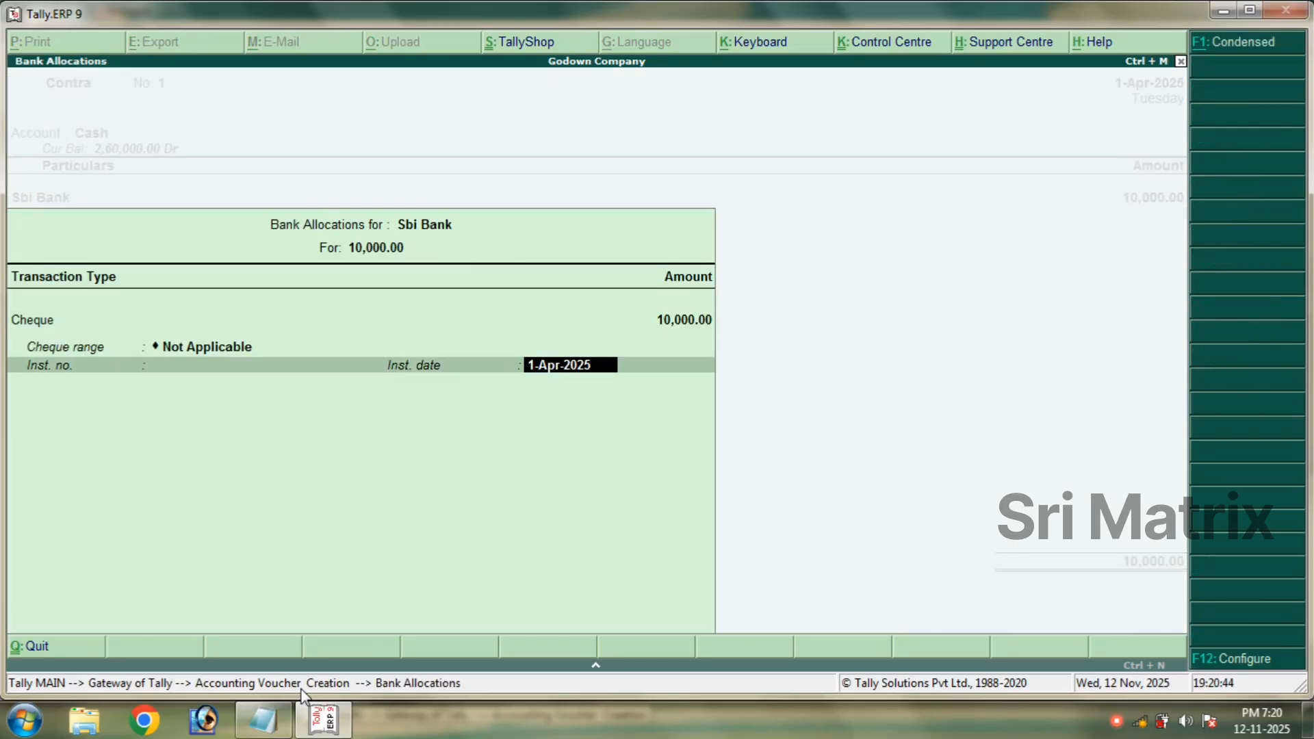
key(Return)
key(Return)
key(Return)
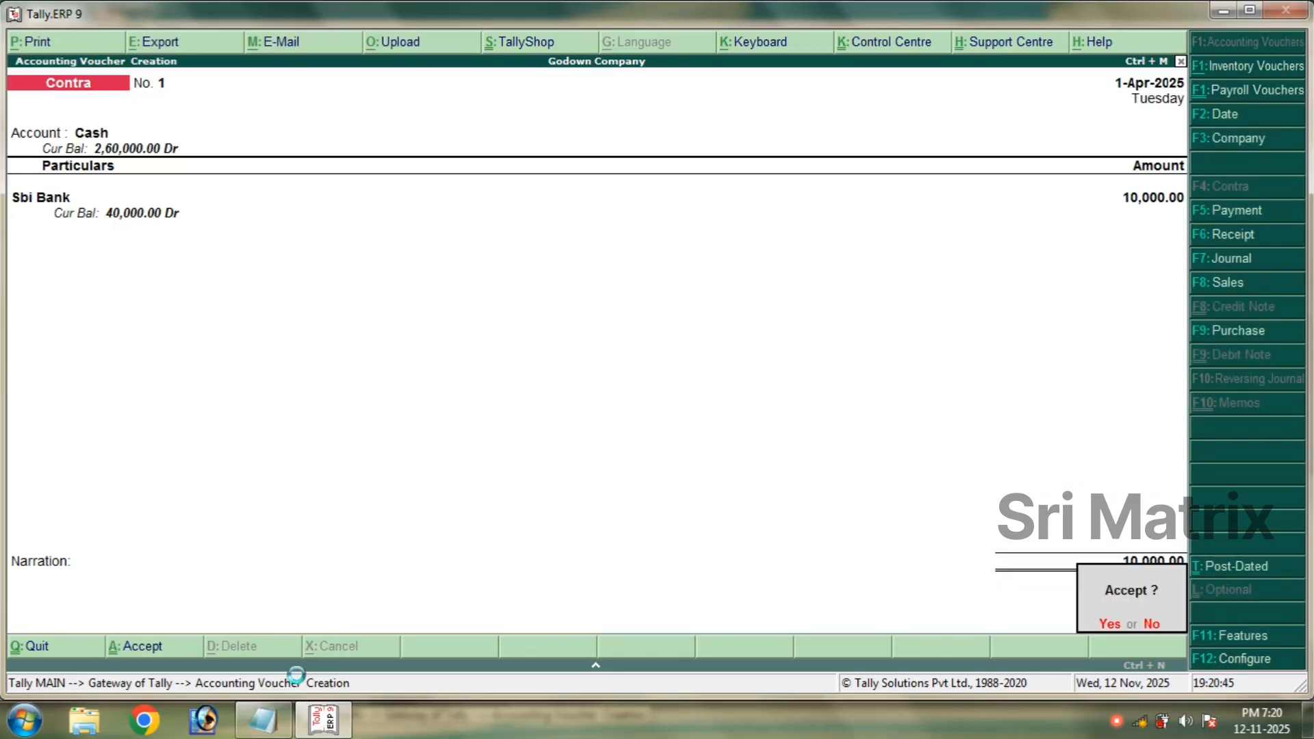
key(Return)
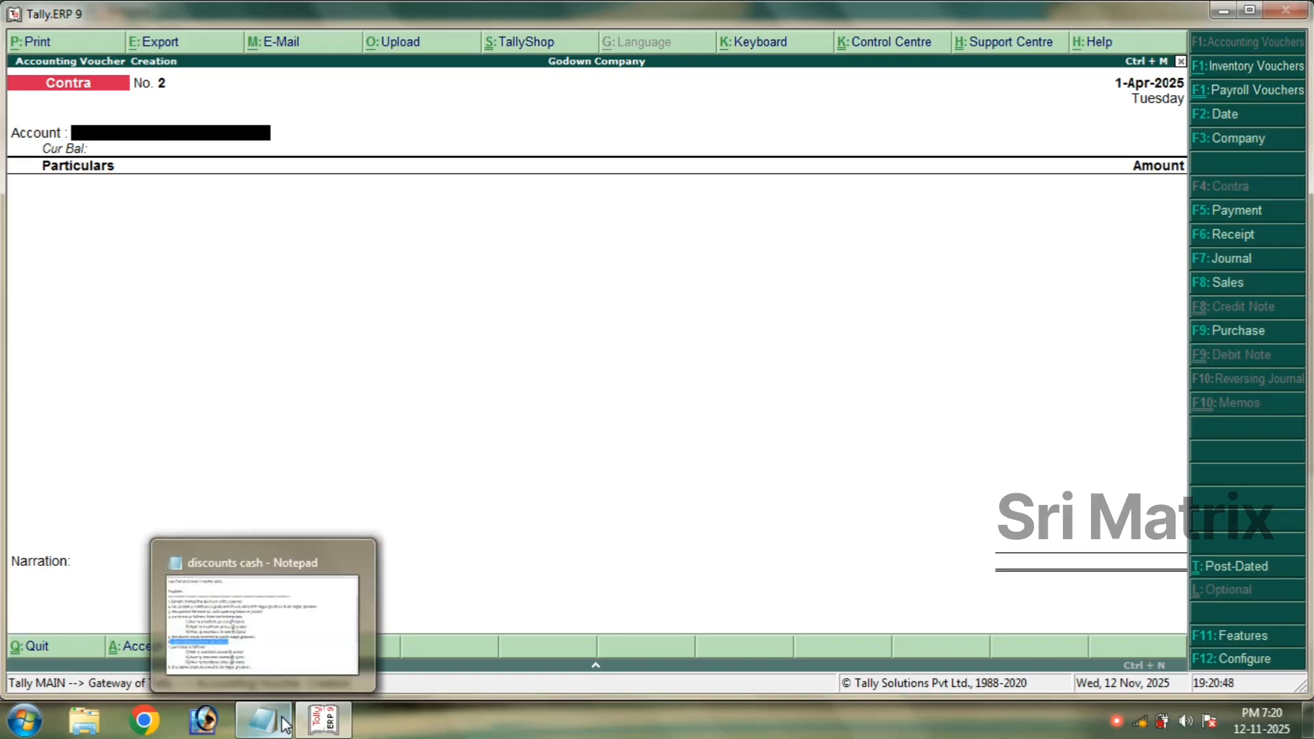
Read transaction 7 in the "discounts cash" Notepad file and open a new purchase voucher back in Tally.ERP 9.
click(284, 723)
drag(283, 512, 9, 511)
scroll(137, 484, down, 1)
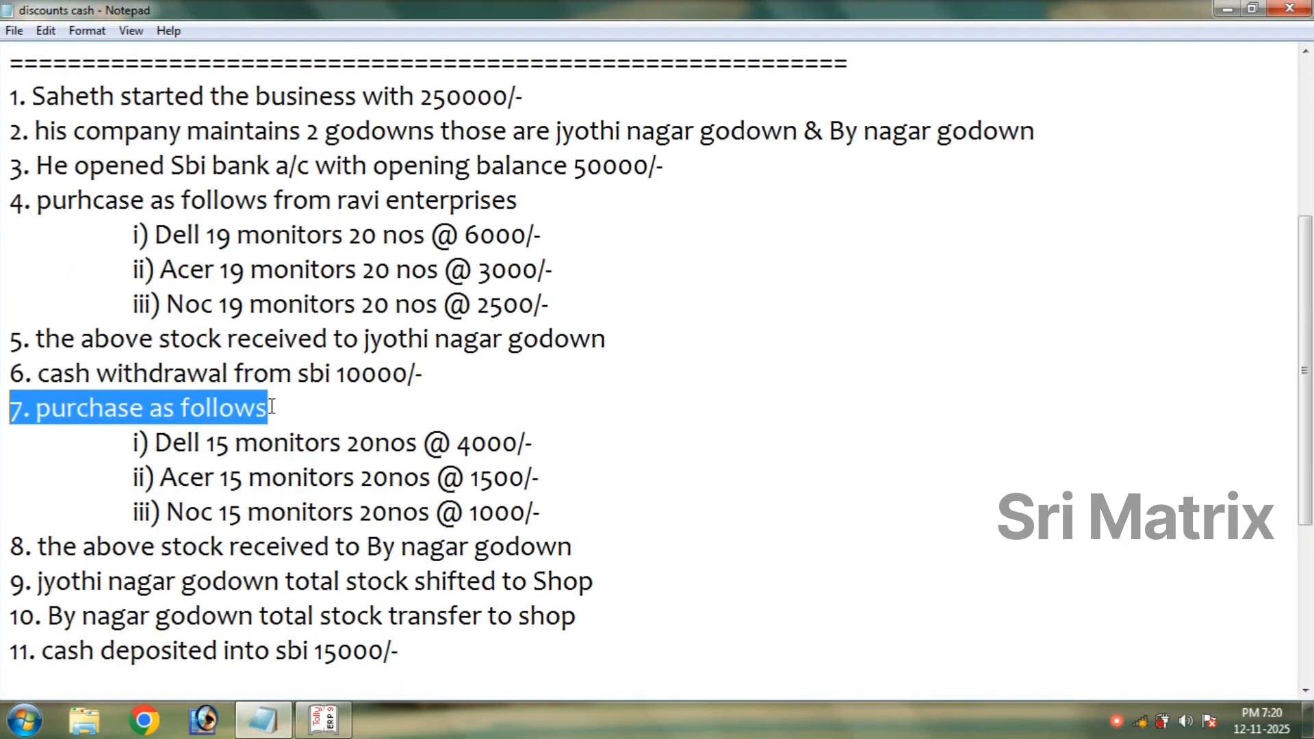
scroll(314, 409, down, 1)
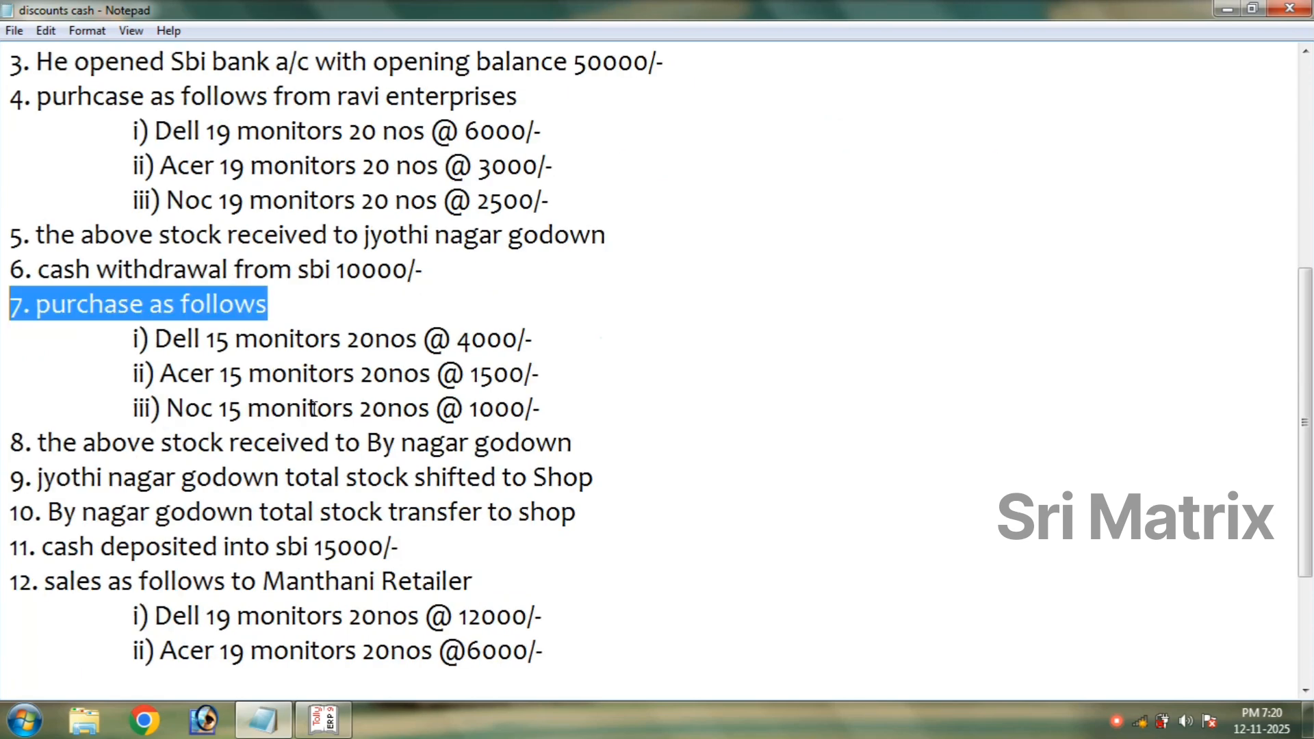
click(323, 719)
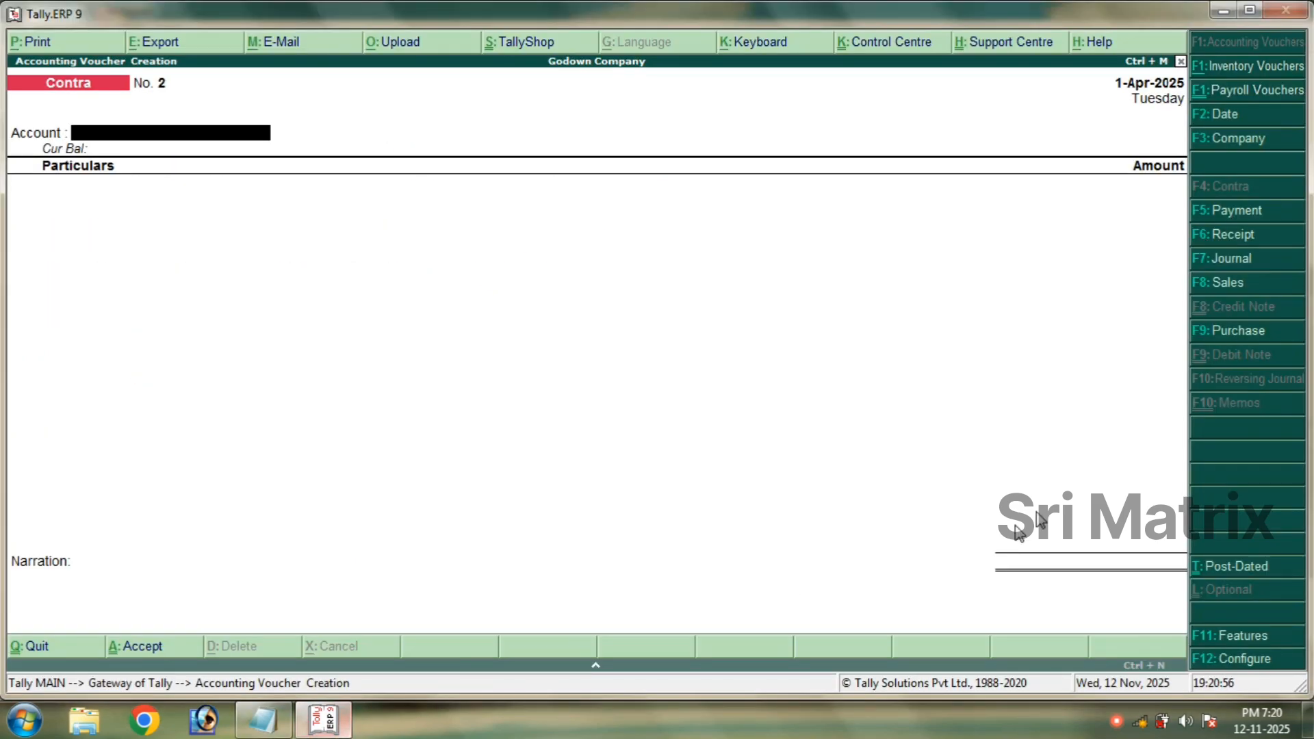
click(1222, 331)
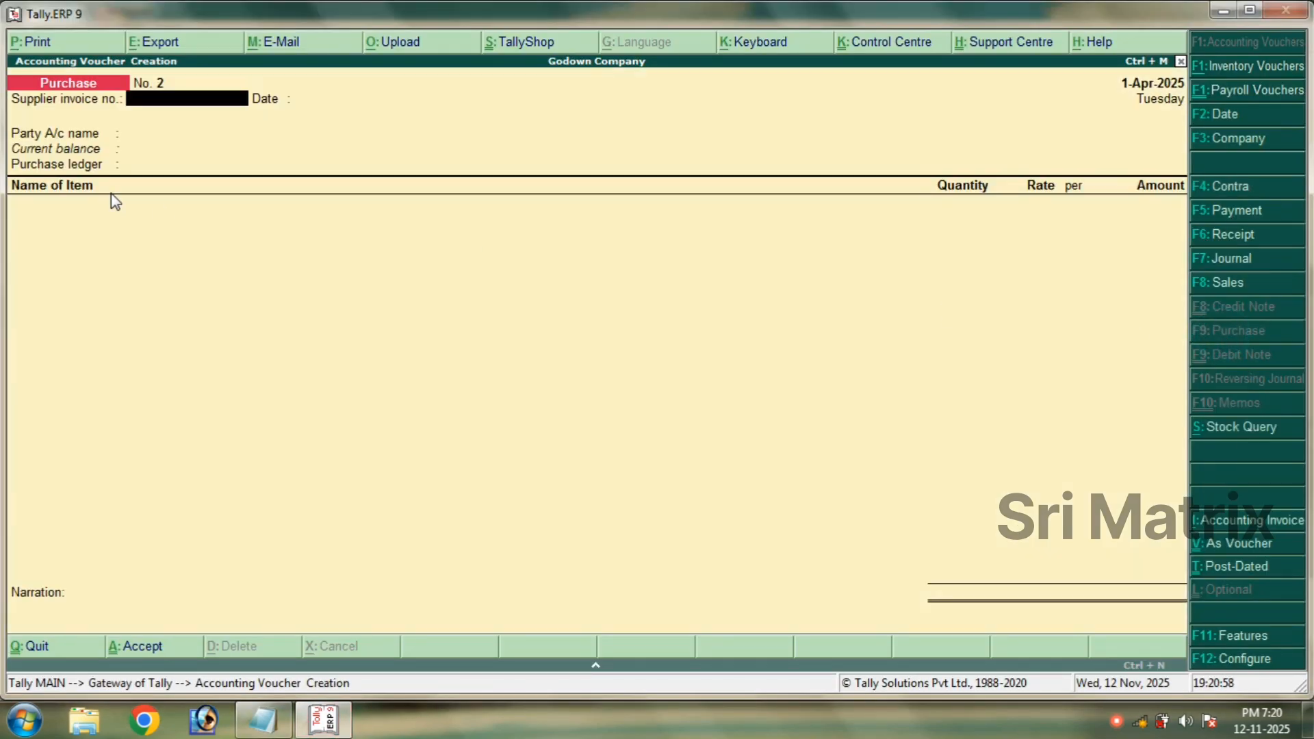
Leave the supplier invoice number blank, and select Cash as the party account and Purchase as the purchase ledger.
key(Return)
key(Return)
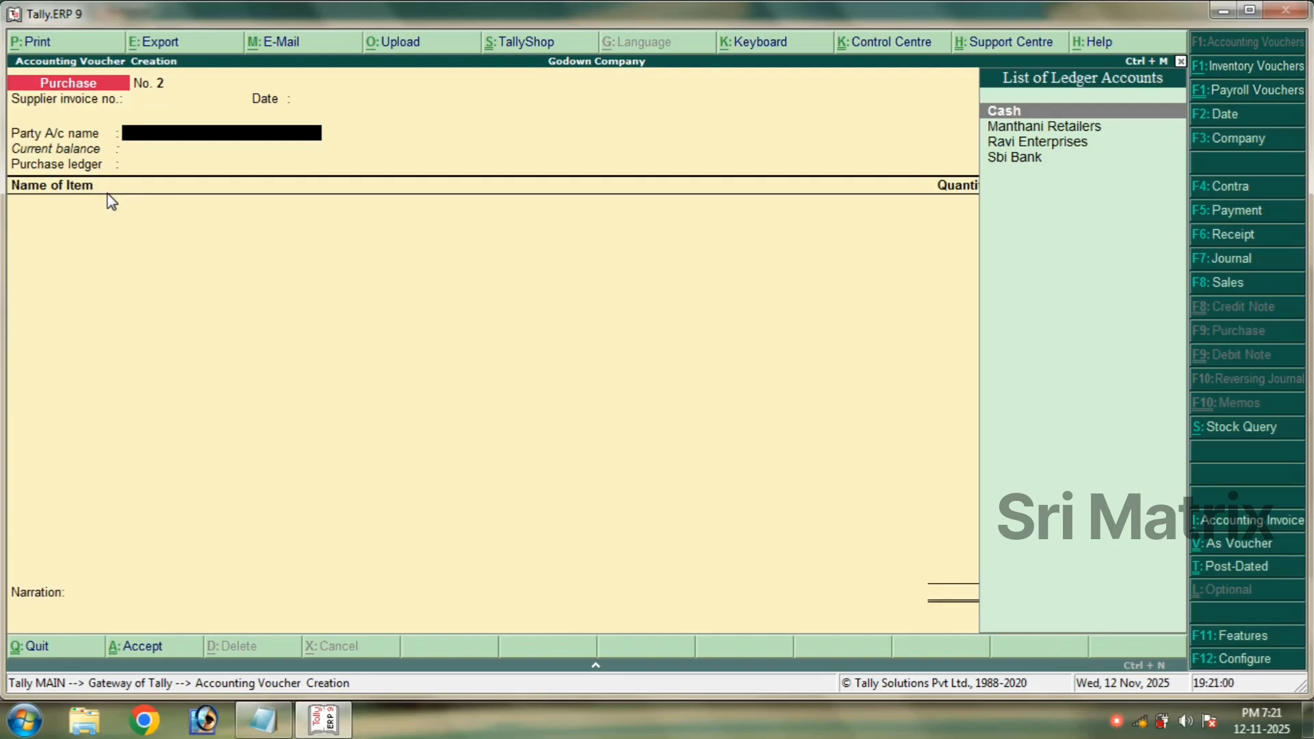
key(Return)
key(Return)
key(Return)
key(Return)
key(Return)
key(Return)
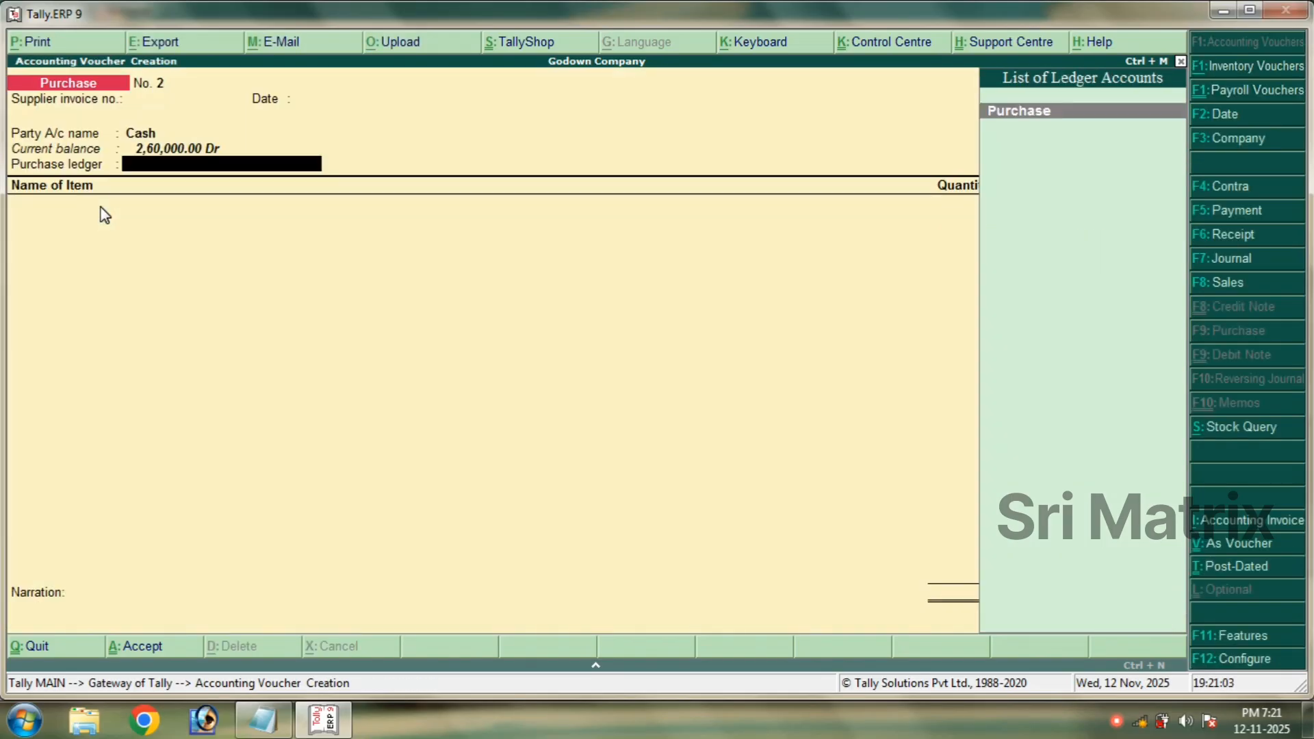
key(Return)
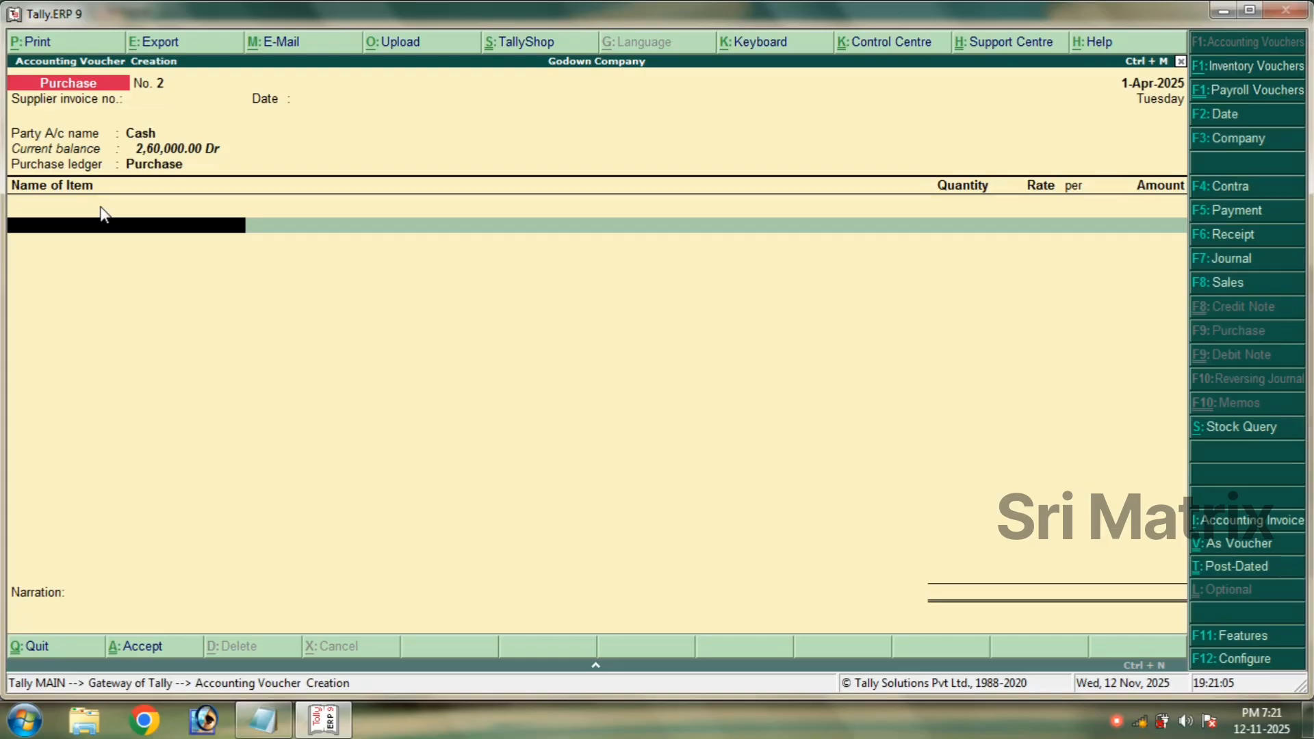
Add the stock item Dell 15 as the first line of the purchase voucher.
text(E)
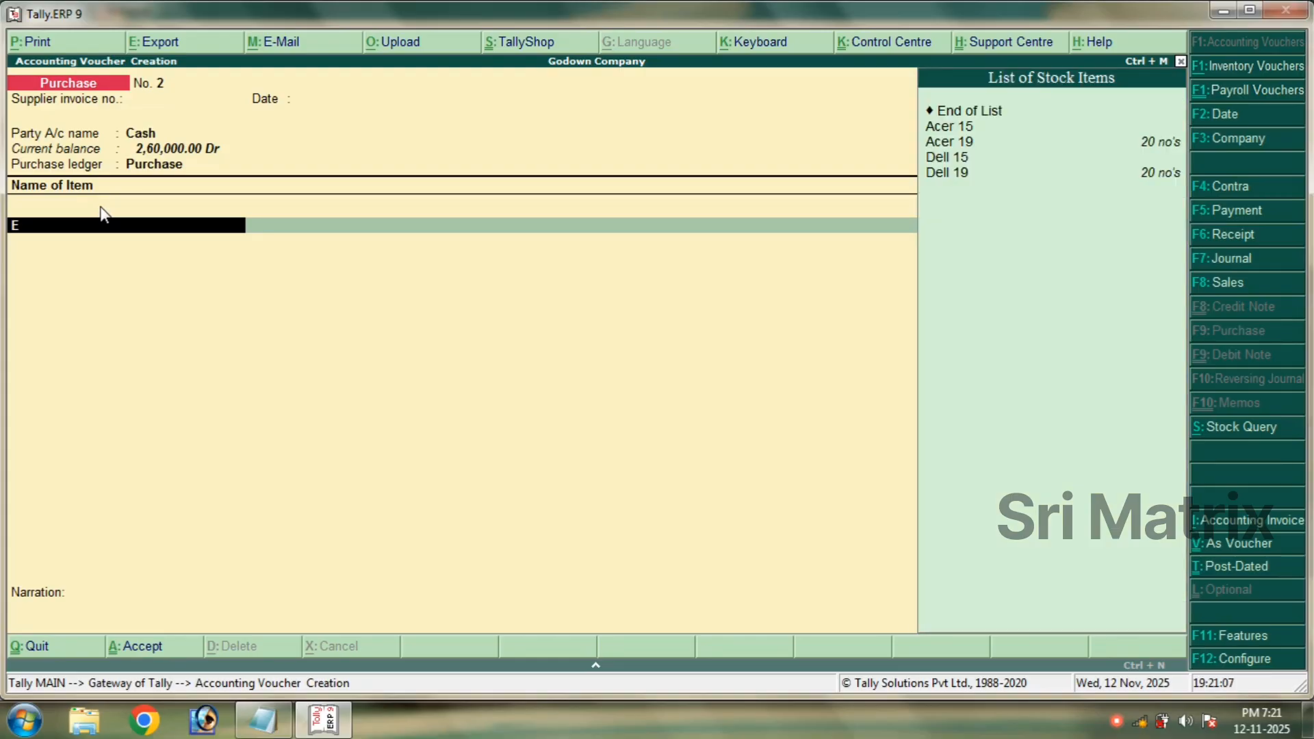
key(Down)
key(Down)
key(Down)
key(Down)
key(Return)
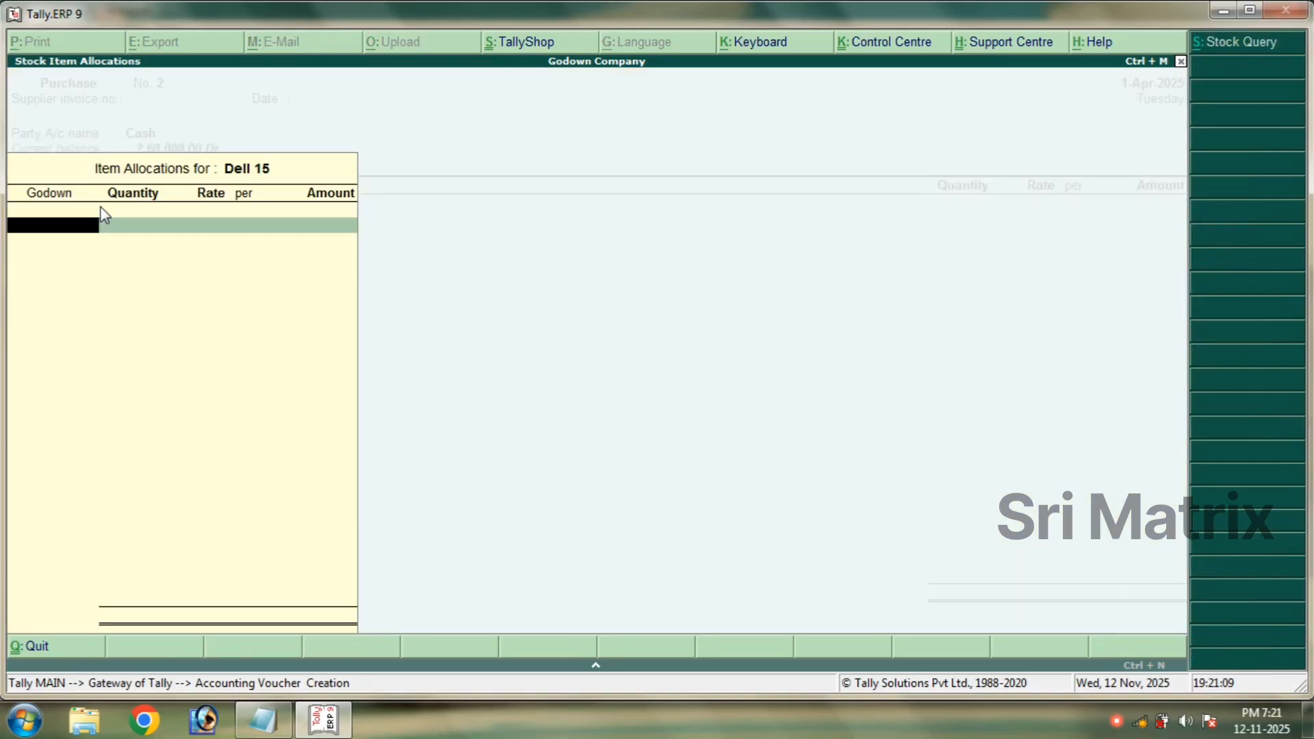
Check the receiving godown in the Notepad notes and allocate Dell 15 to By Nagar Godown in Tally.ERP 9.
text(B)
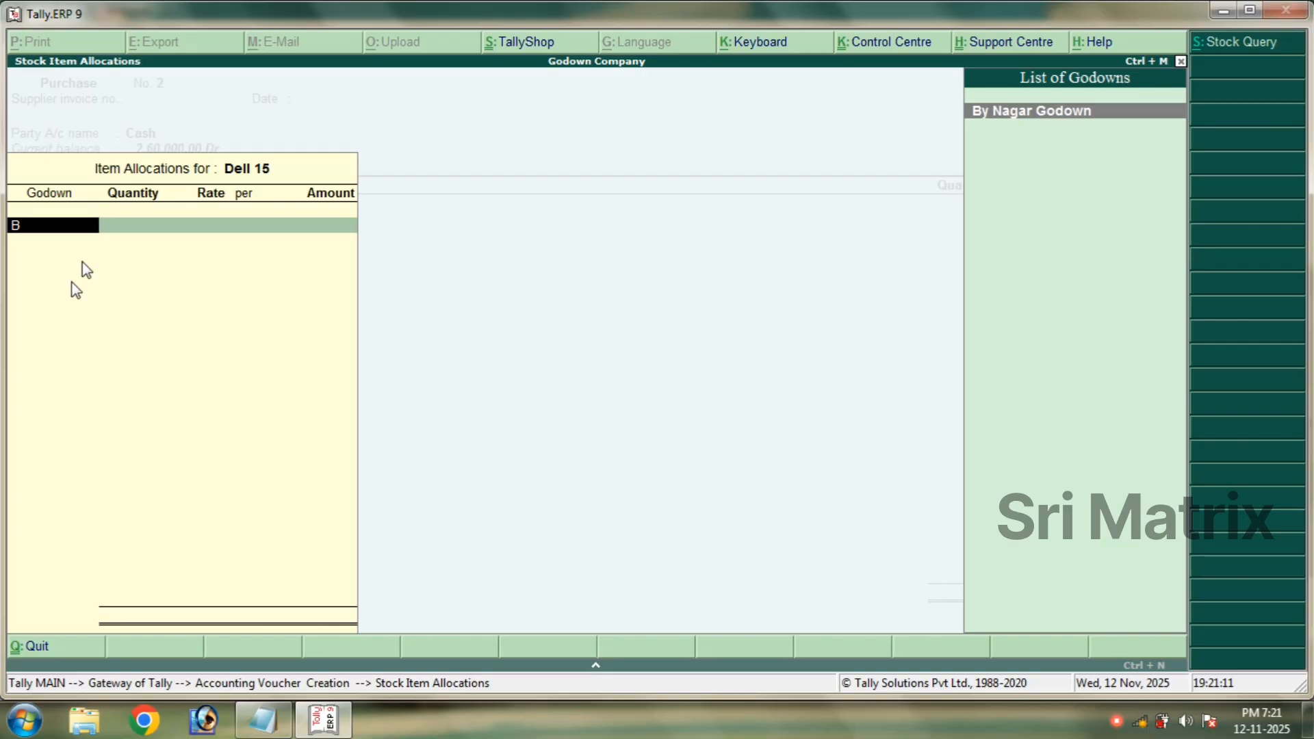
click(263, 719)
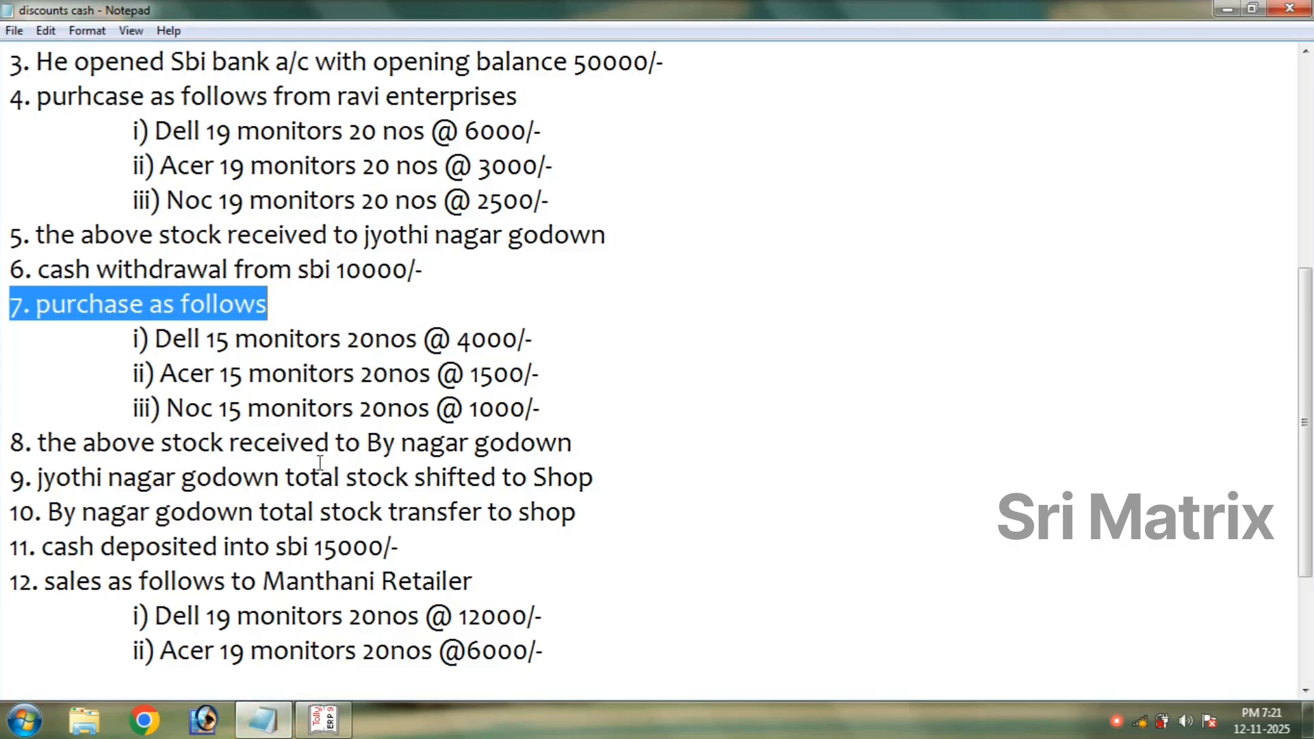
drag(591, 445, 344, 453)
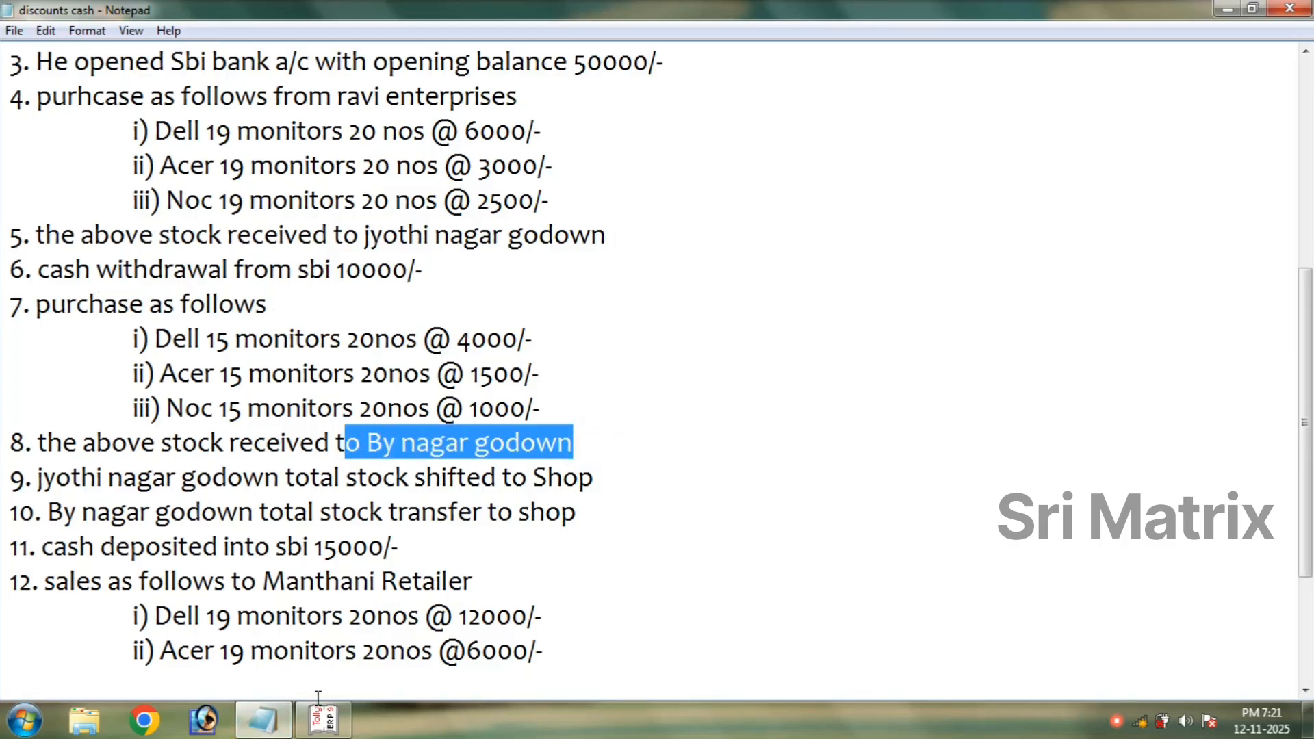
click(323, 718)
key(Return)
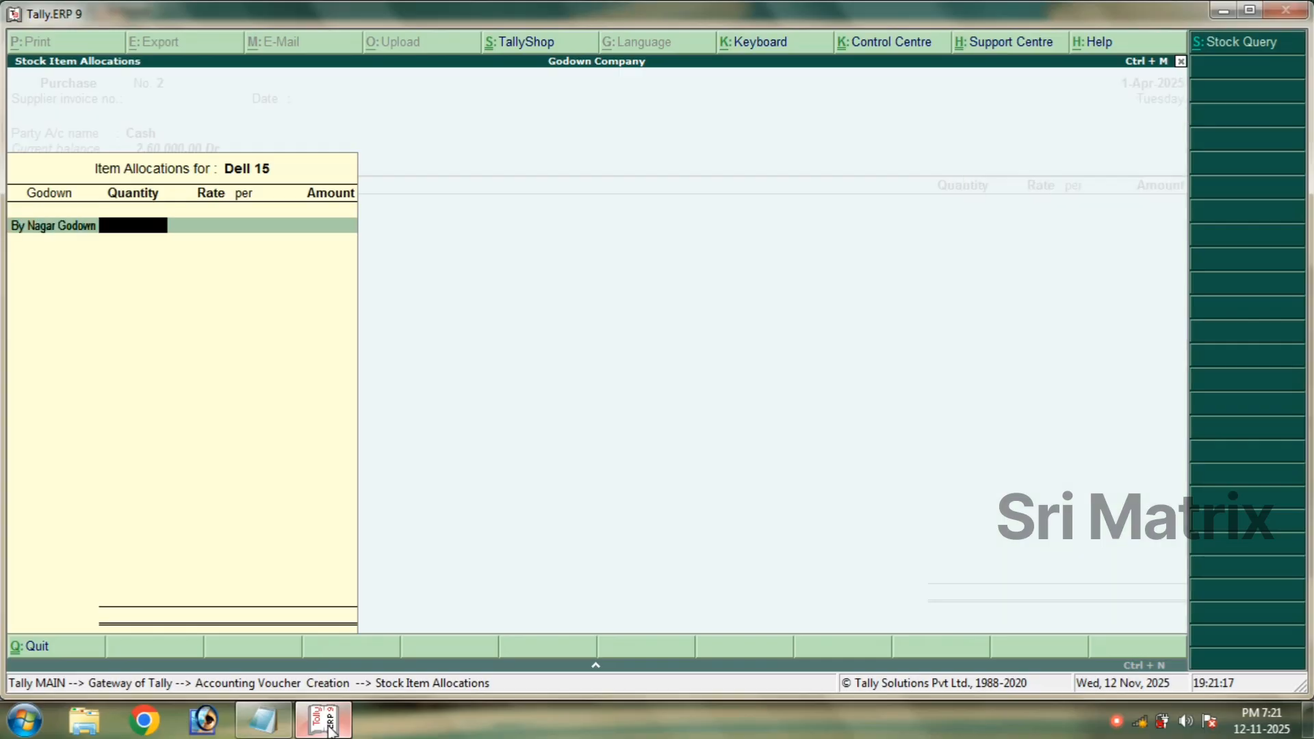
Set the Dell 15 quantity to 20 no's and its rate to 4,000 from the Notepad list, and accept the allocation.
text(20)
key(Return)
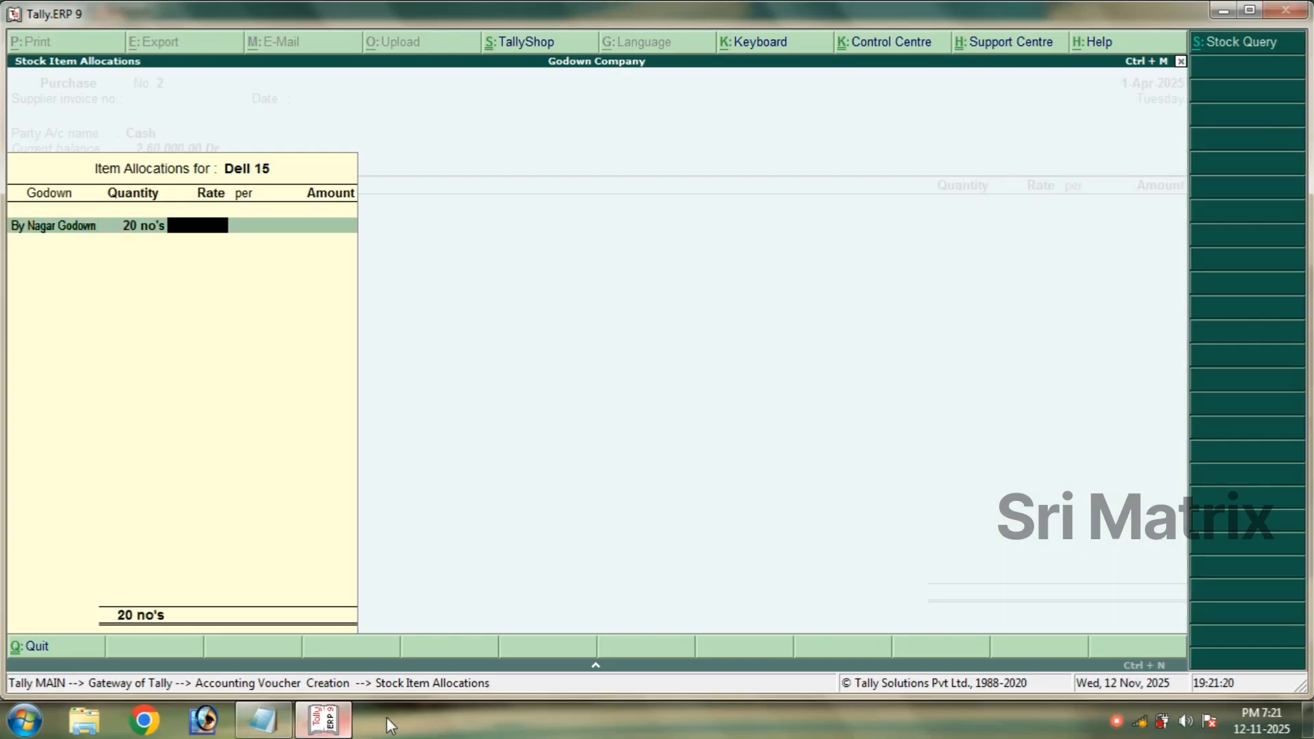
click(263, 718)
drag(545, 335, 452, 340)
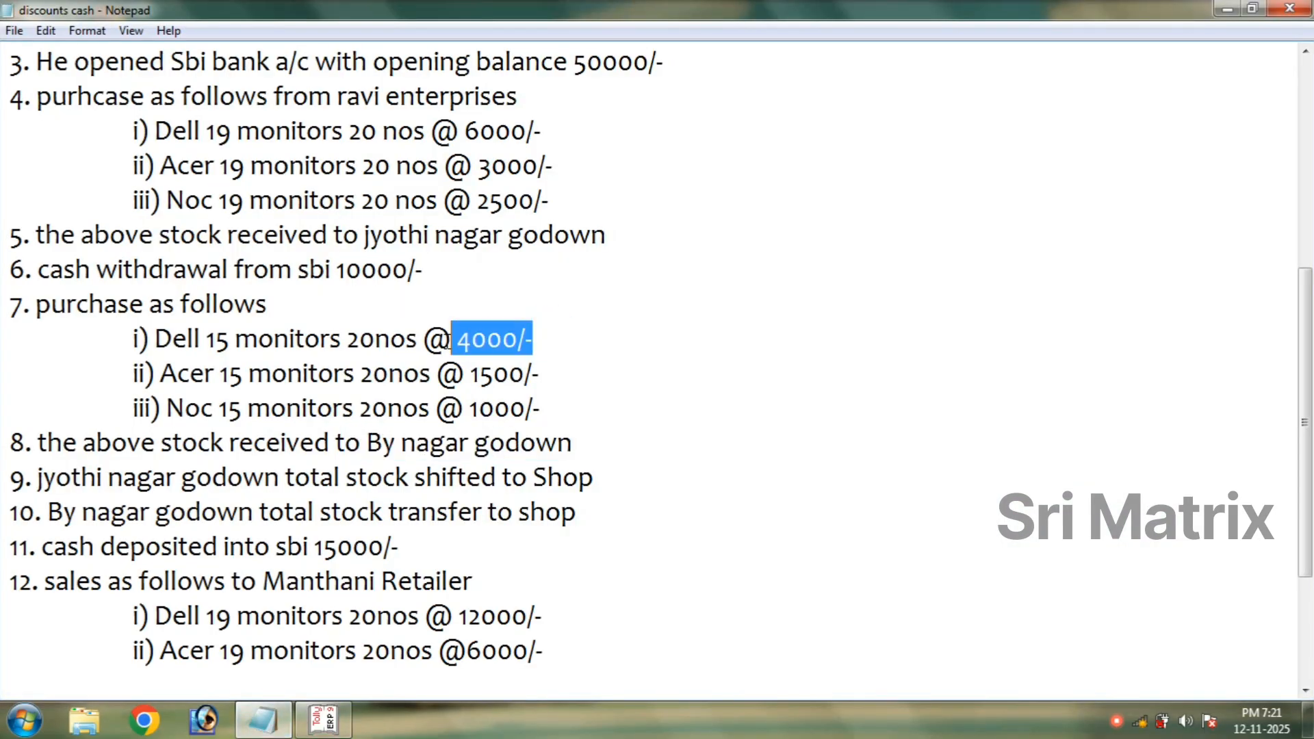
click(325, 722)
text(4)
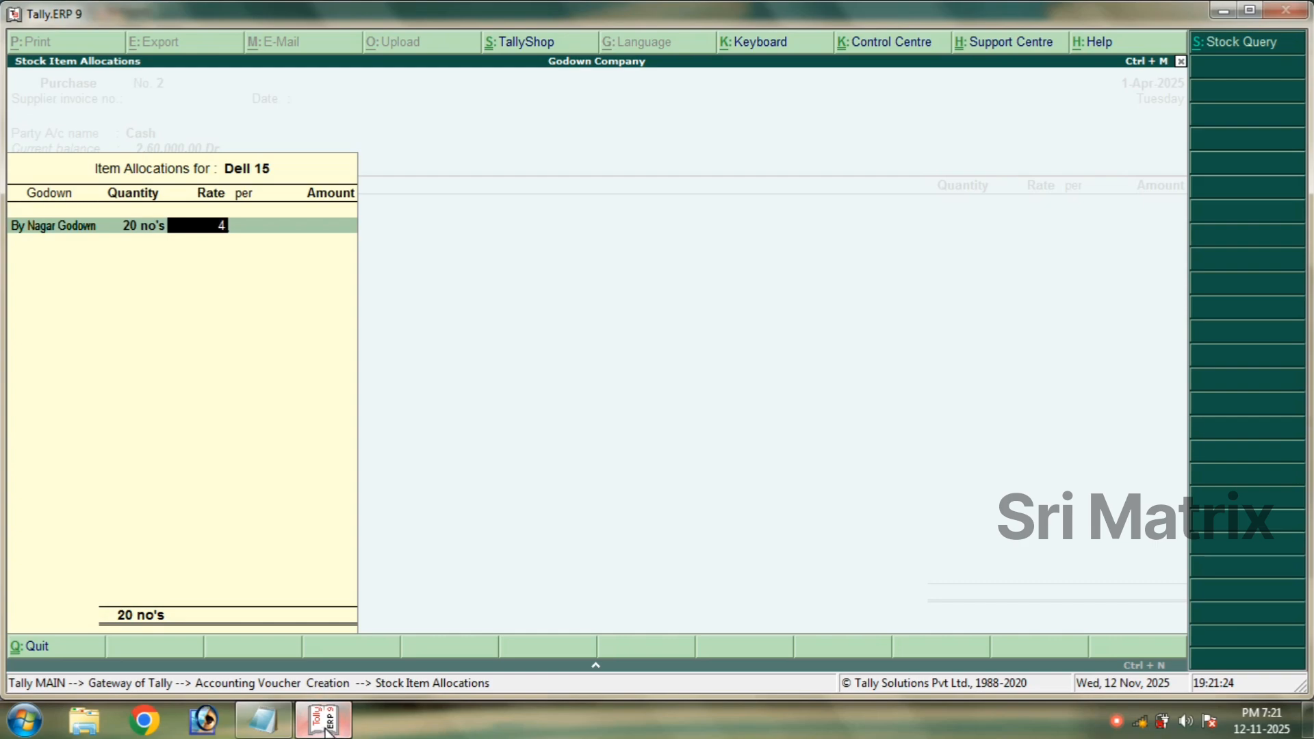
text(,000)
key(Return)
key(Return)
key(Return)
key(Return)
key(Return)
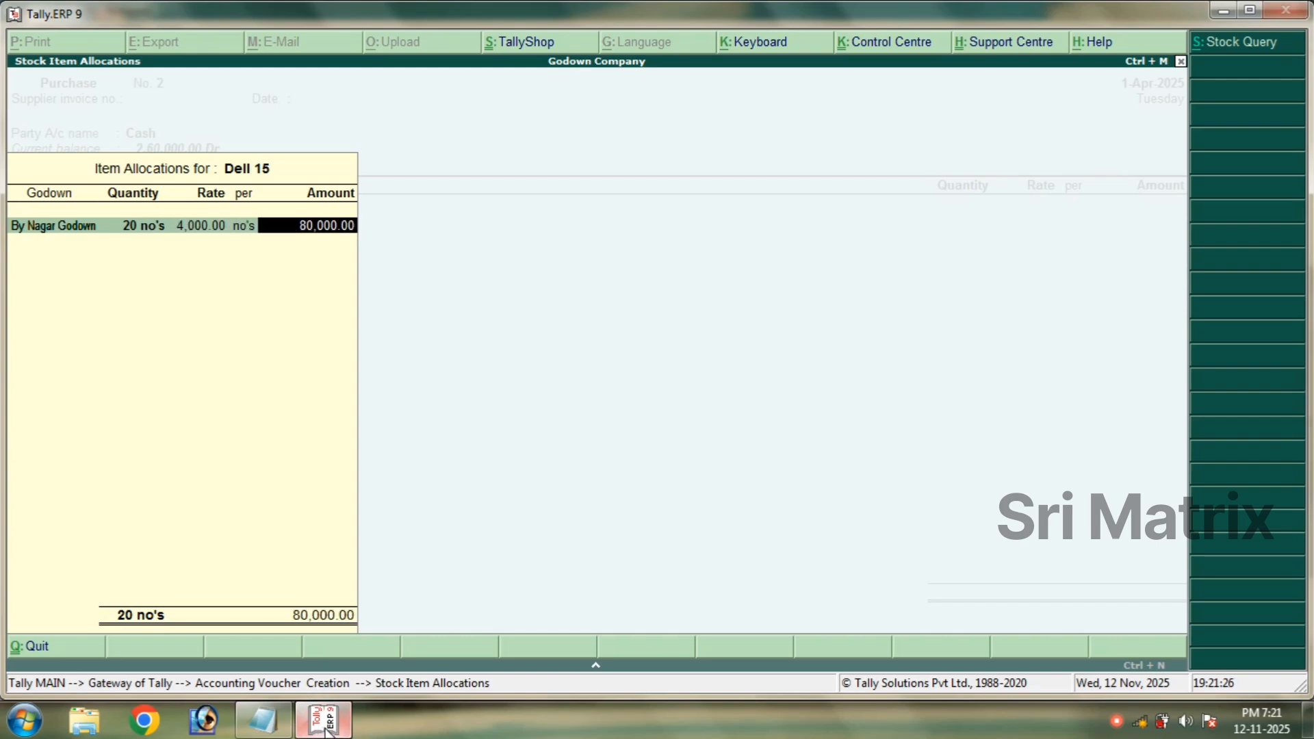
Add the stock item Acer 15 and allocate 20 no's of it to By Nagar Godown.
text(A)
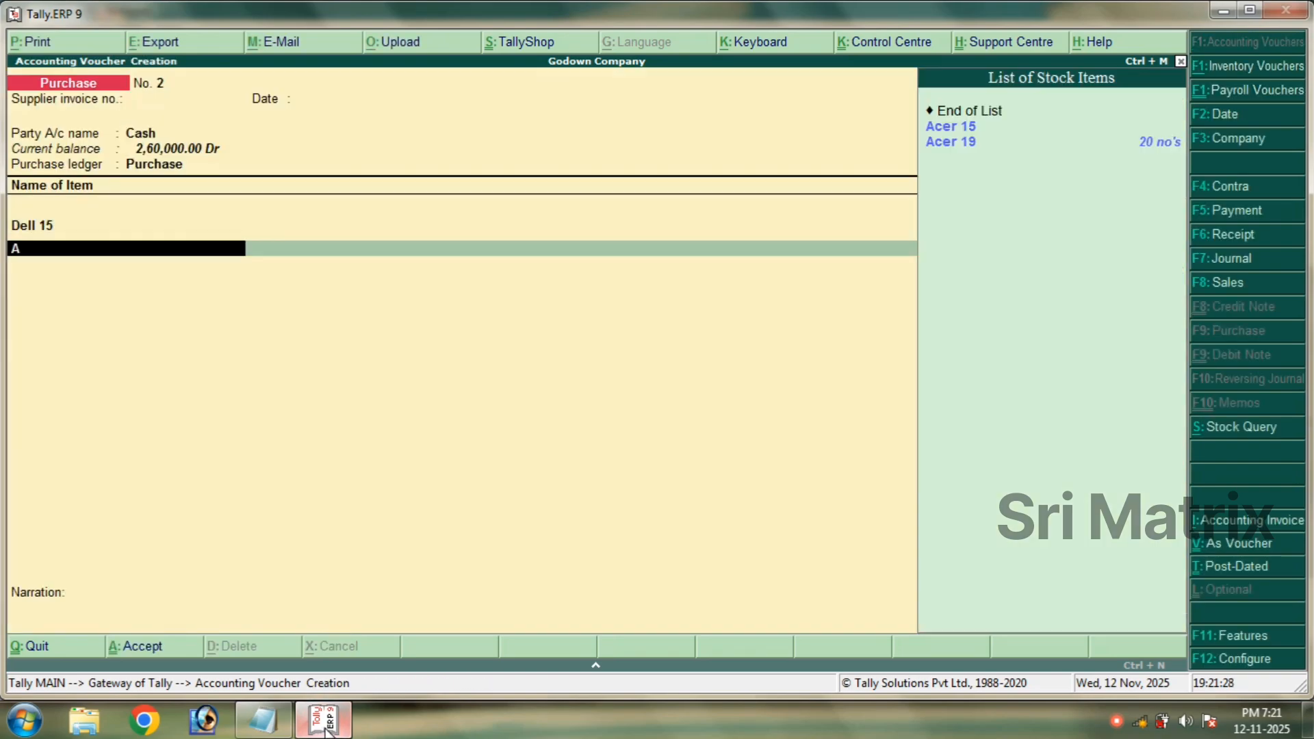
key(Return)
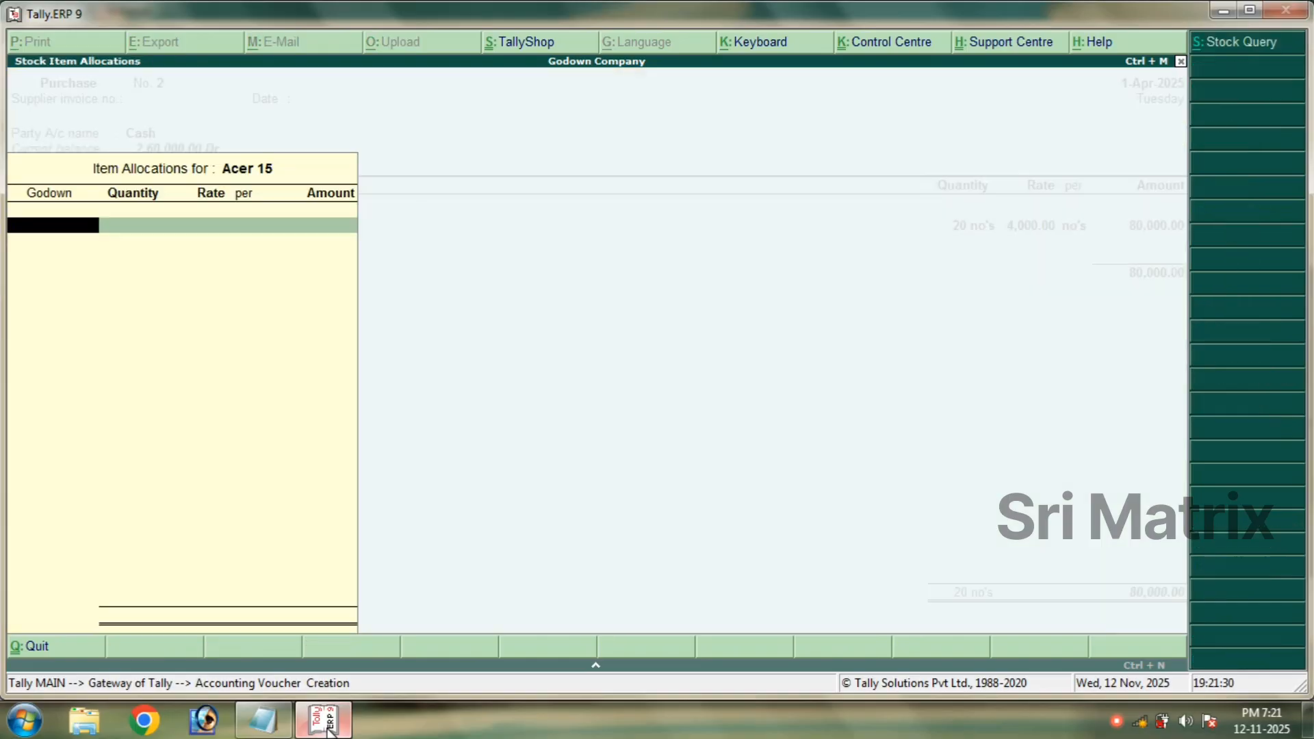
text(by)
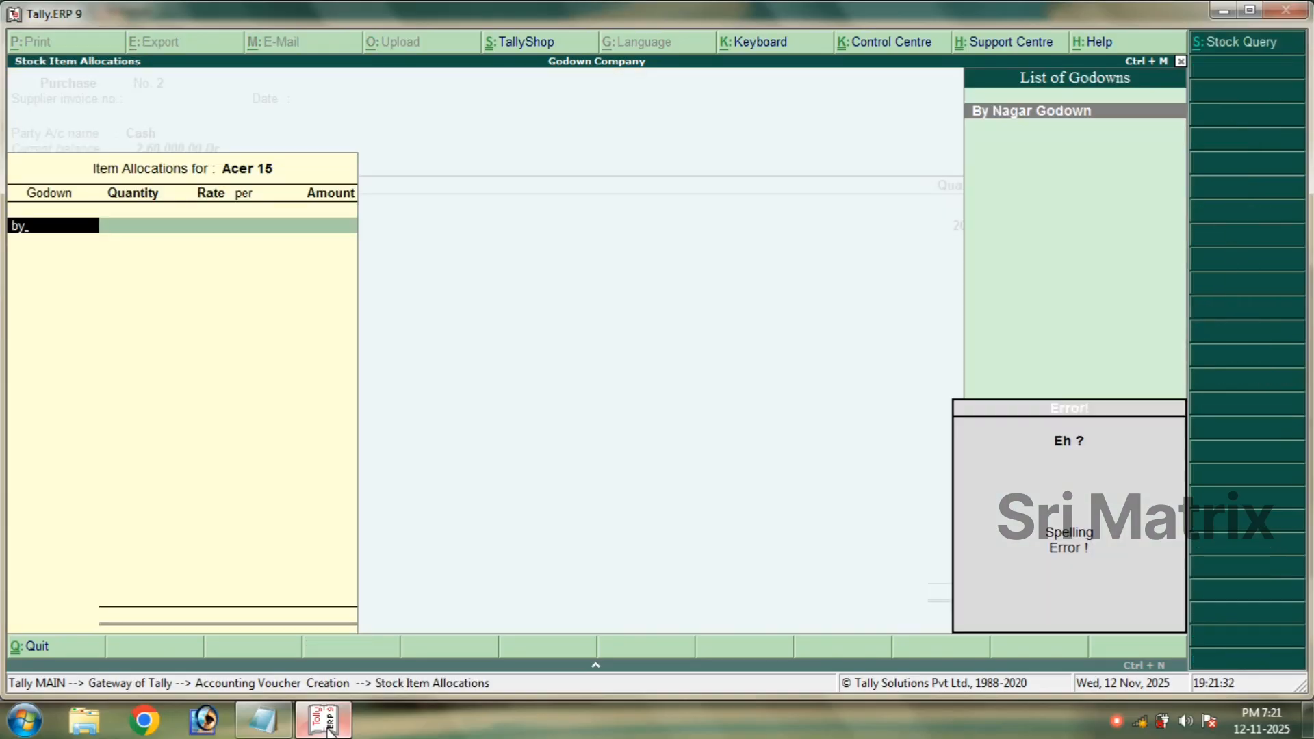
key(Return)
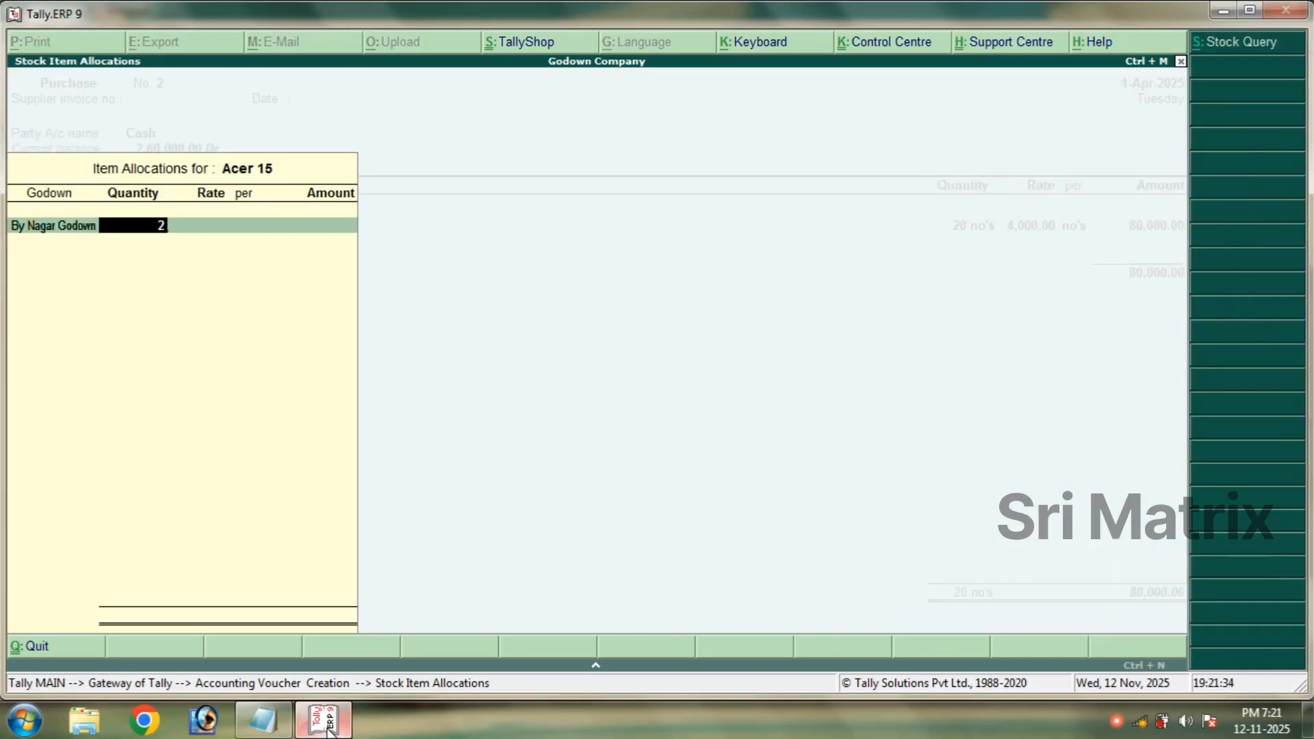
text(20)
key(Return)
Look up the Acer 15 rate in the Notepad list, enter 1500 in Tally.ERP 9, and accept the item line.
click(263, 718)
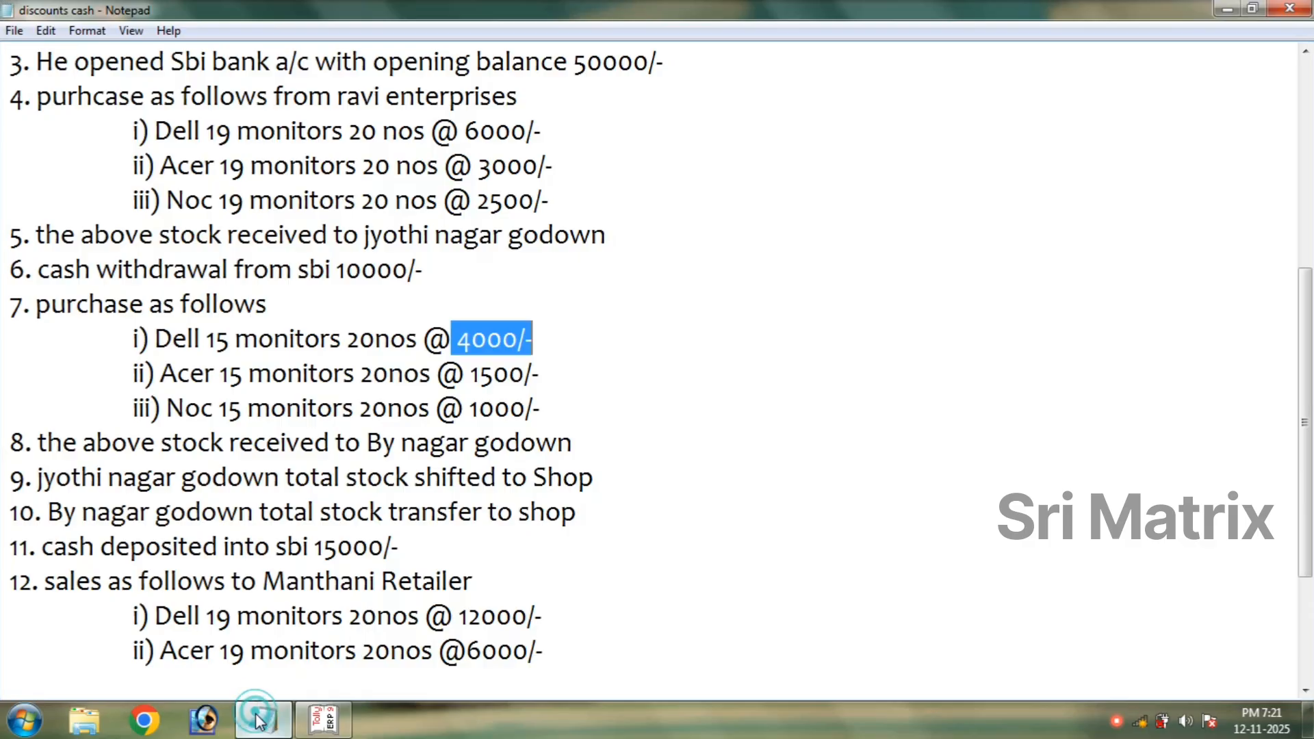
drag(546, 373, 456, 380)
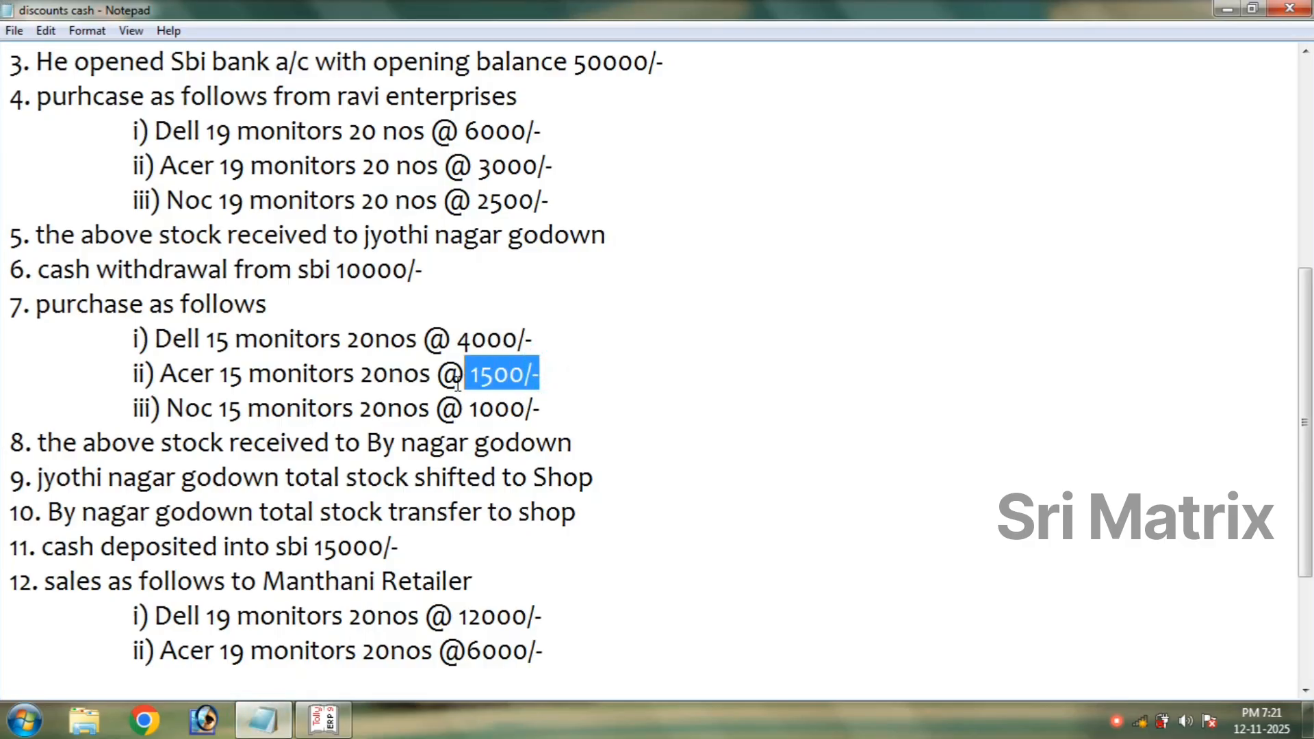
click(325, 718)
text(1500)
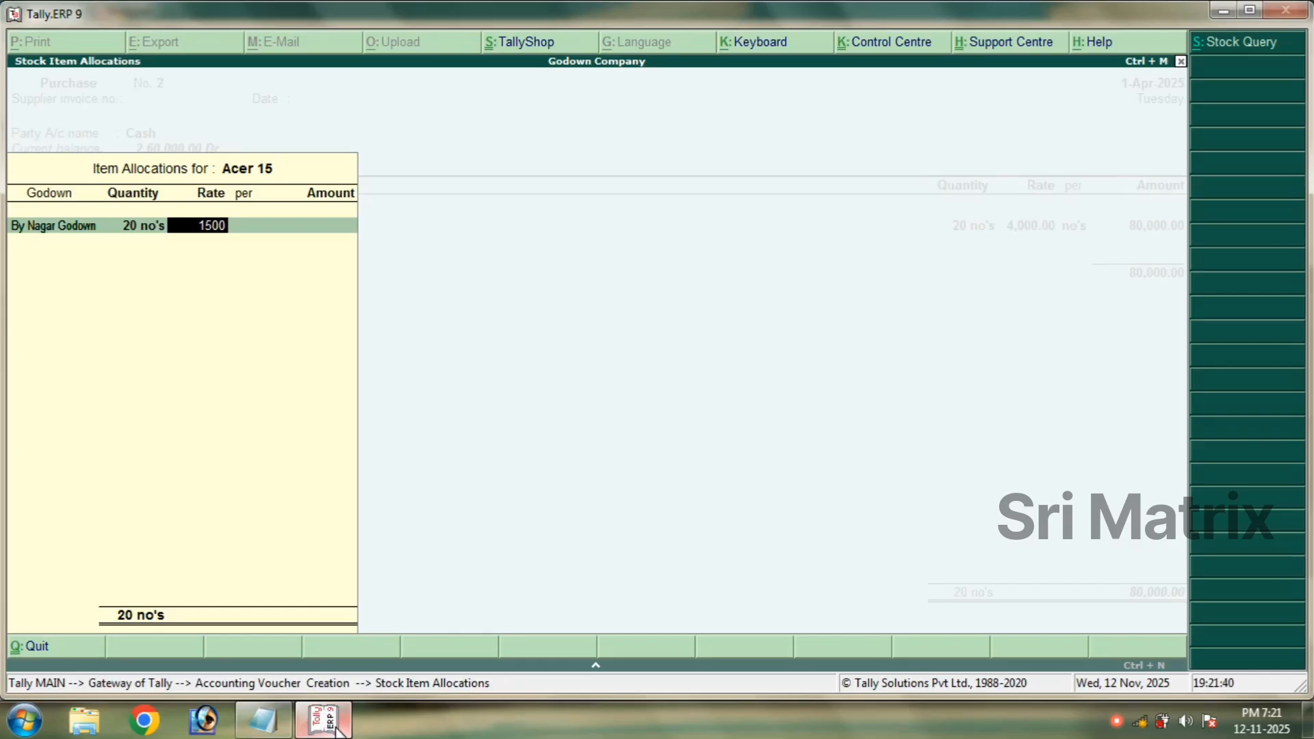
key(Return)
key(Return)
key(Return)
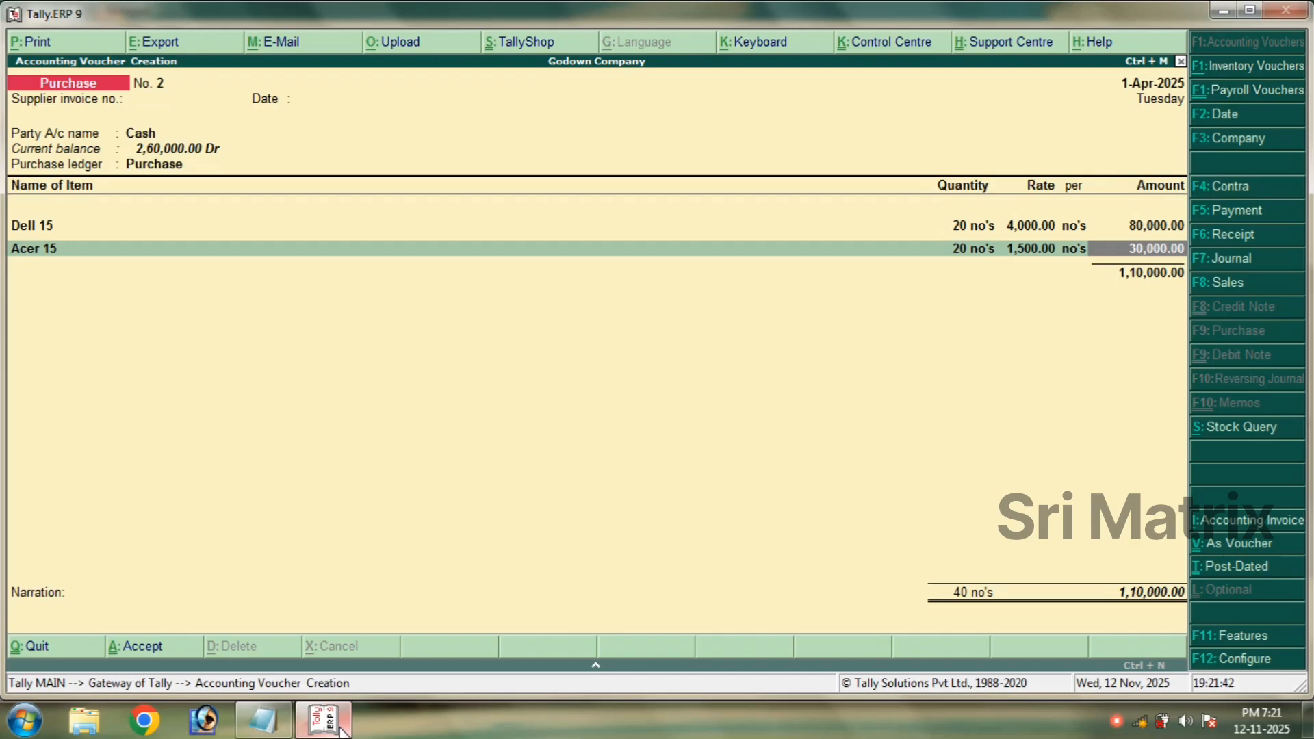
key(Return)
Add the stock item Noc 15 and allocate 20 no's of it to By Nagar Godown.
text(No)
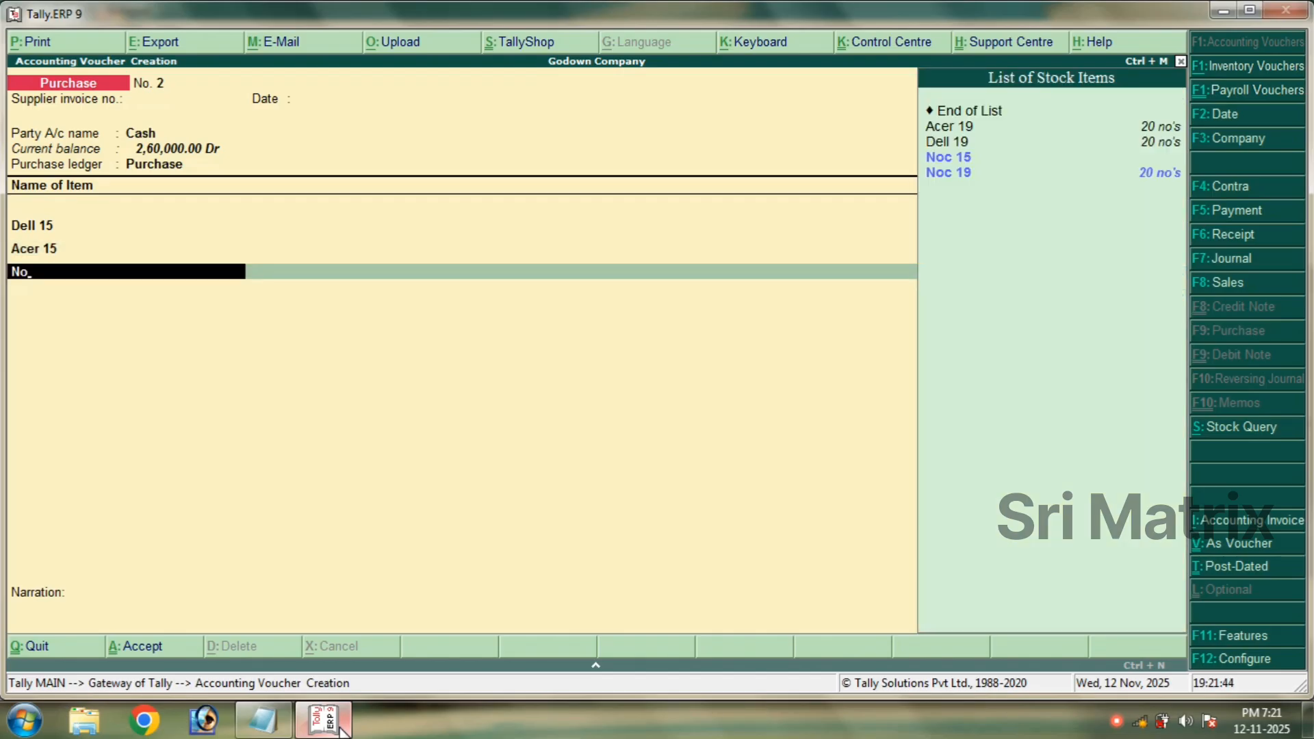
key(Down)
key(Up)
key(Return)
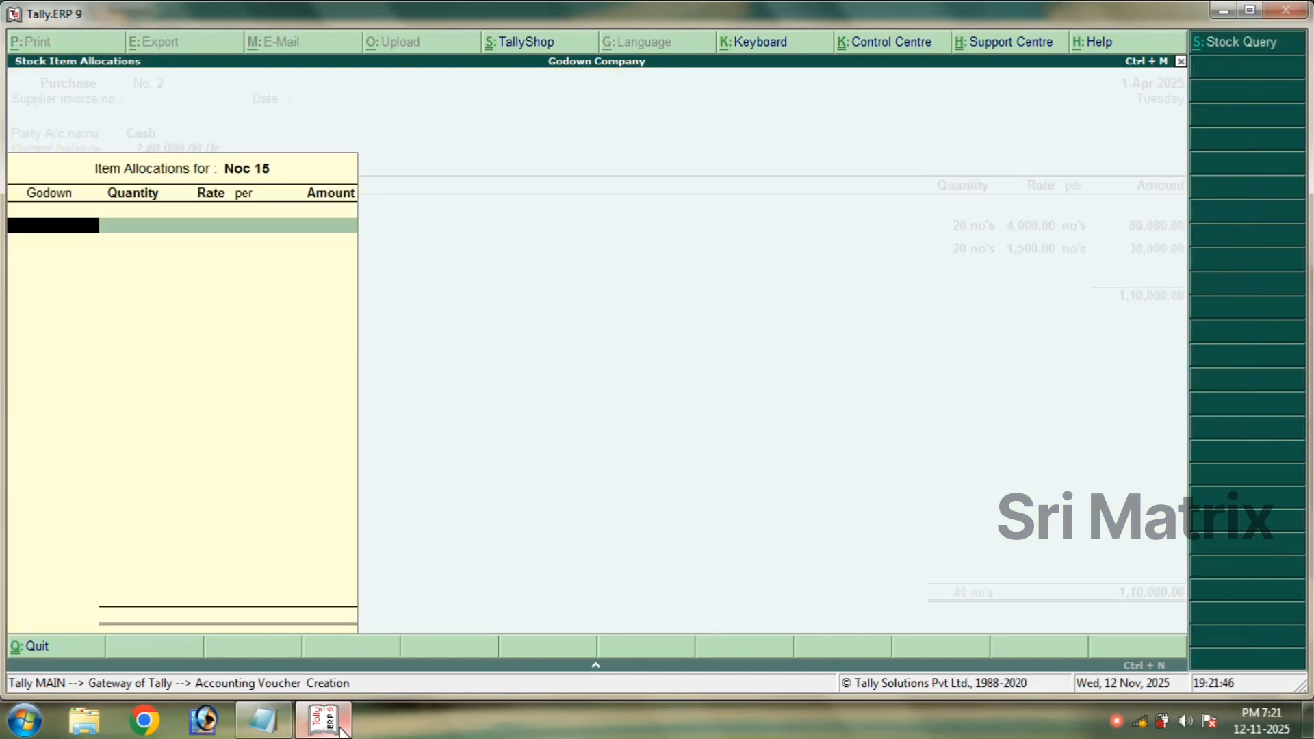
text(By)
key(Return)
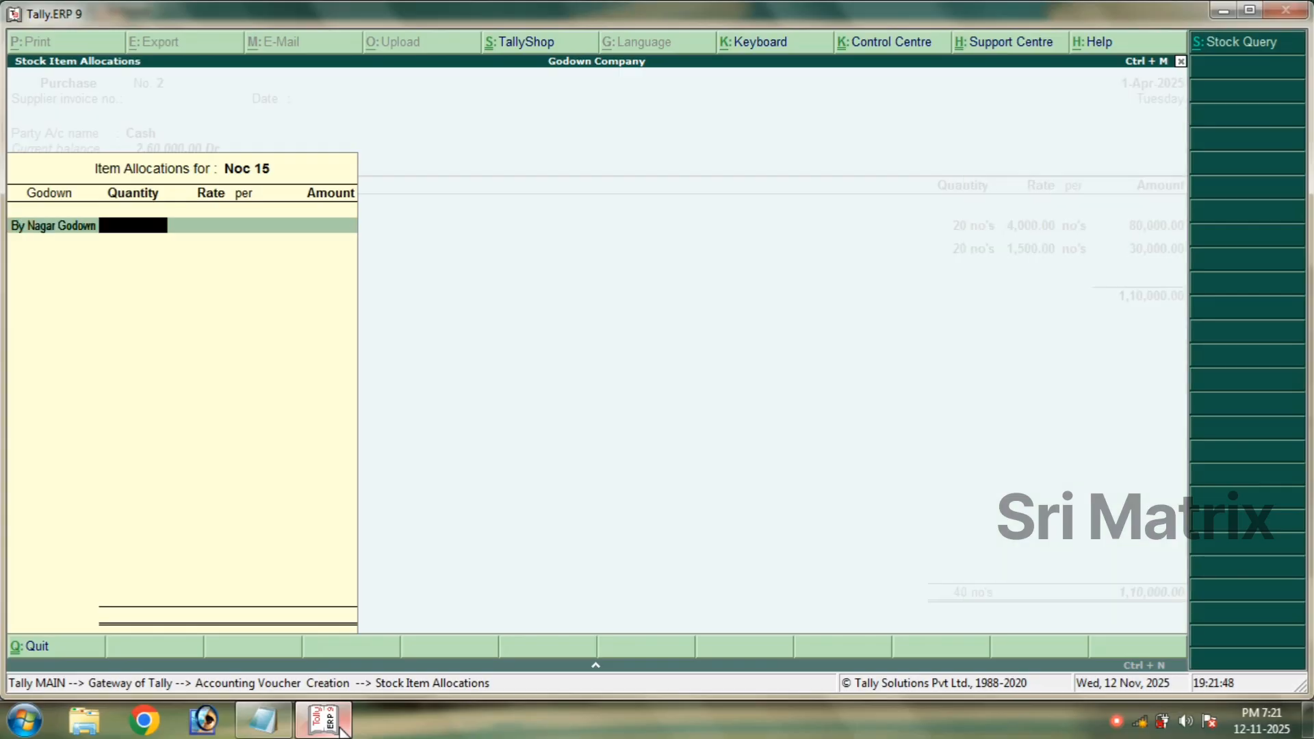
text(20)
key(Return)
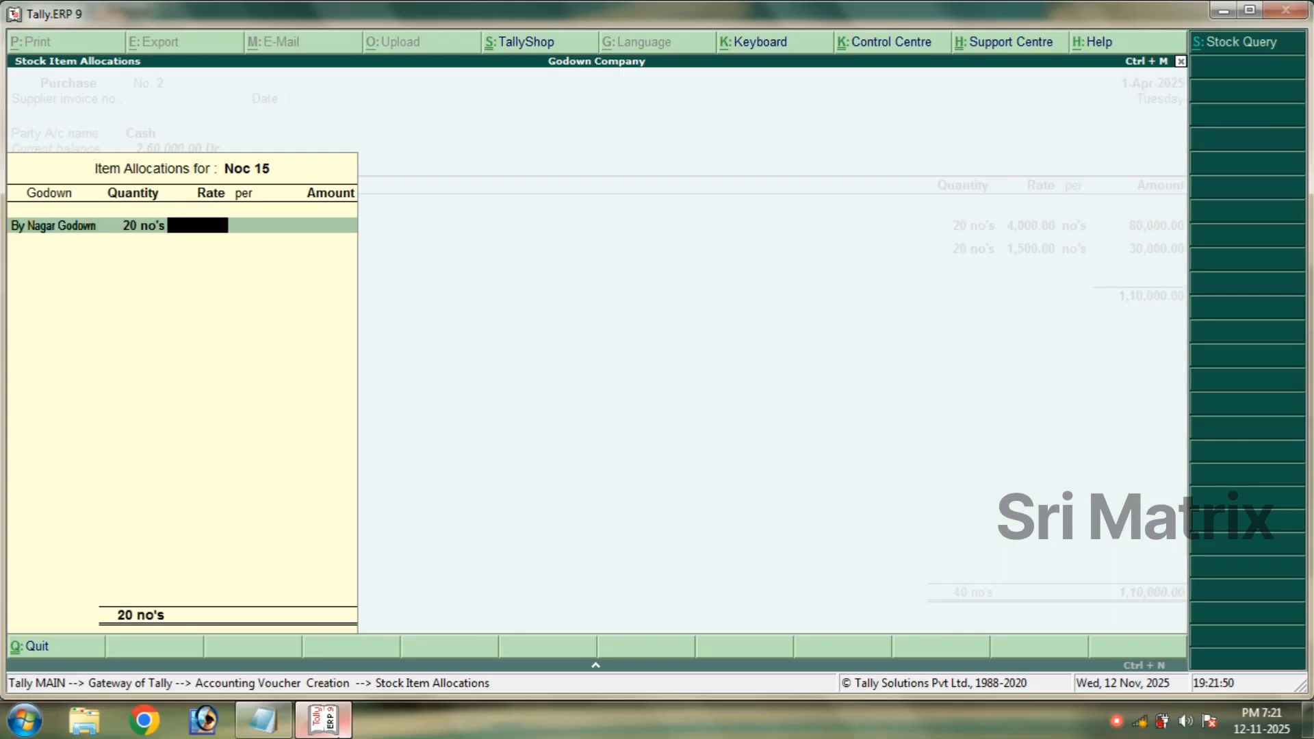
Look up the Noc 15 rate in the Notepad list and enter 1000 as its rate in Tally.ERP 9.
click(262, 720)
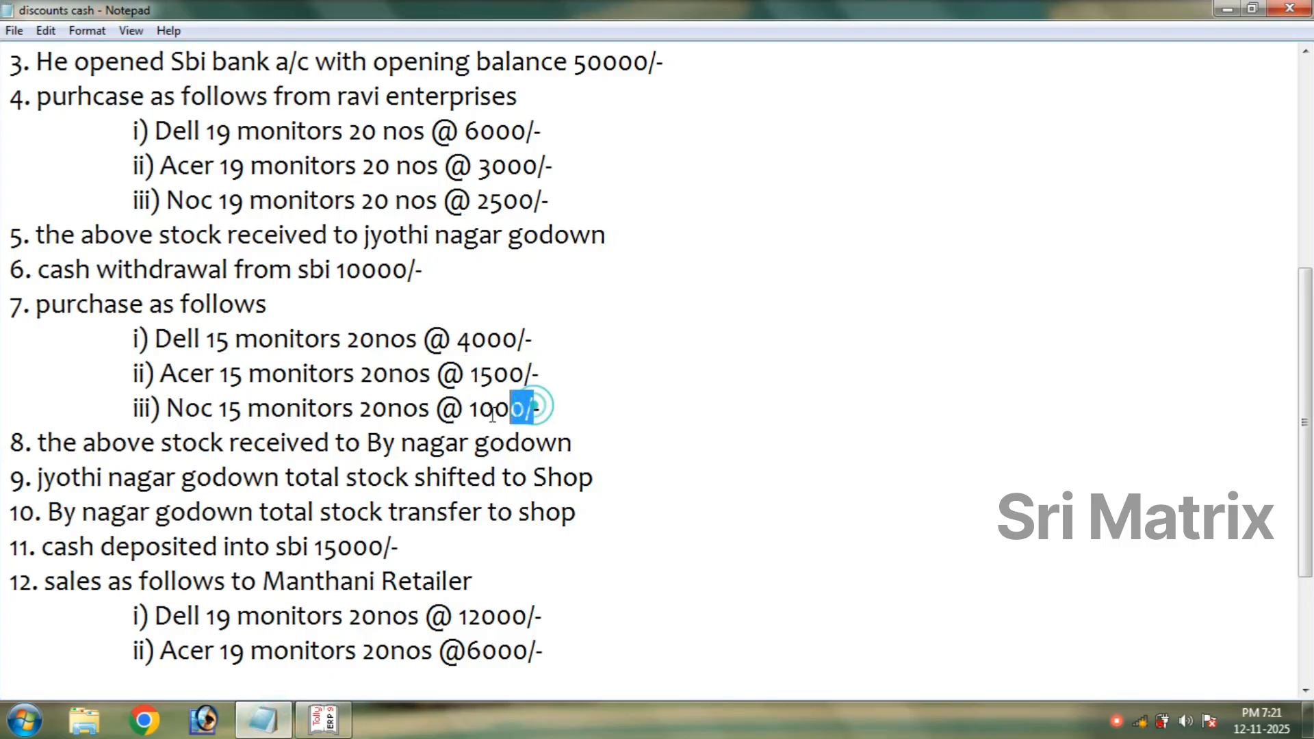
drag(534, 410, 471, 409)
click(304, 729)
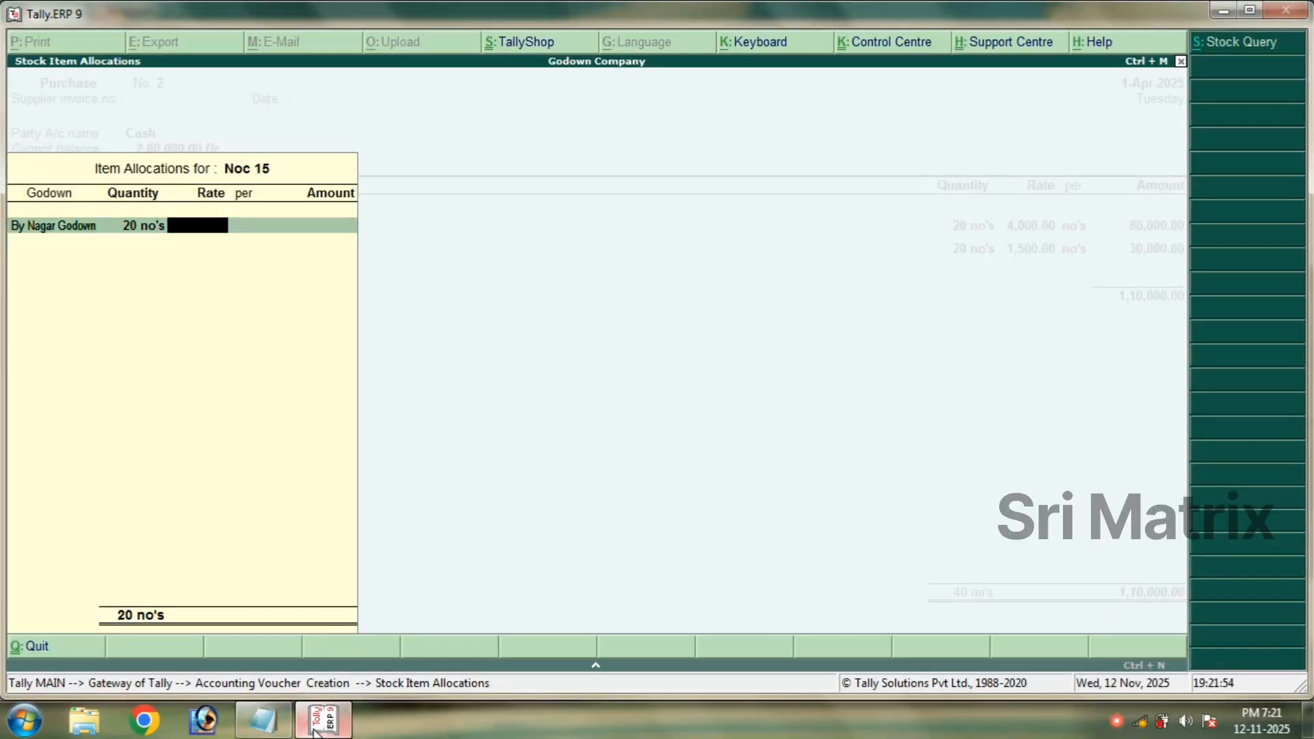
text(1000)
key(Return)
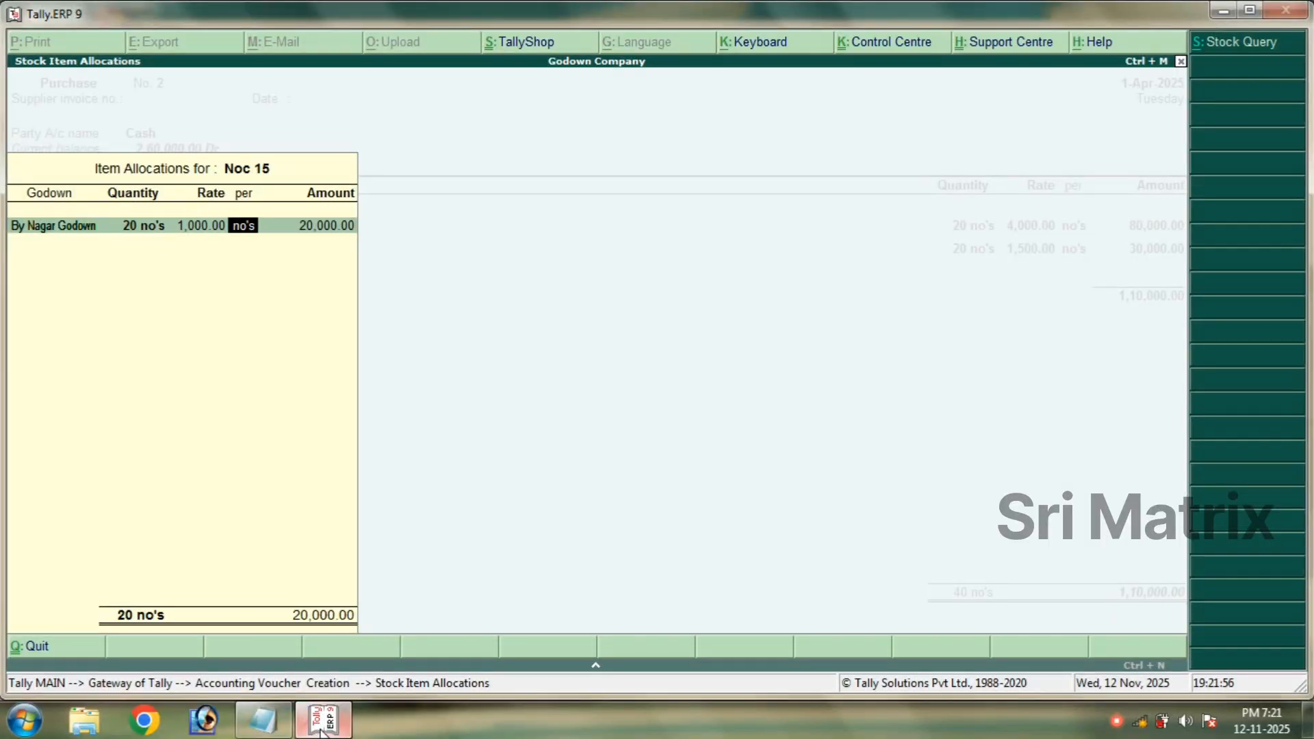
Accept the Noc 15 allocation, end the item list, and save the cash purchase voucher.
key(Return)
key(Return)
key(Return)
key(Return)
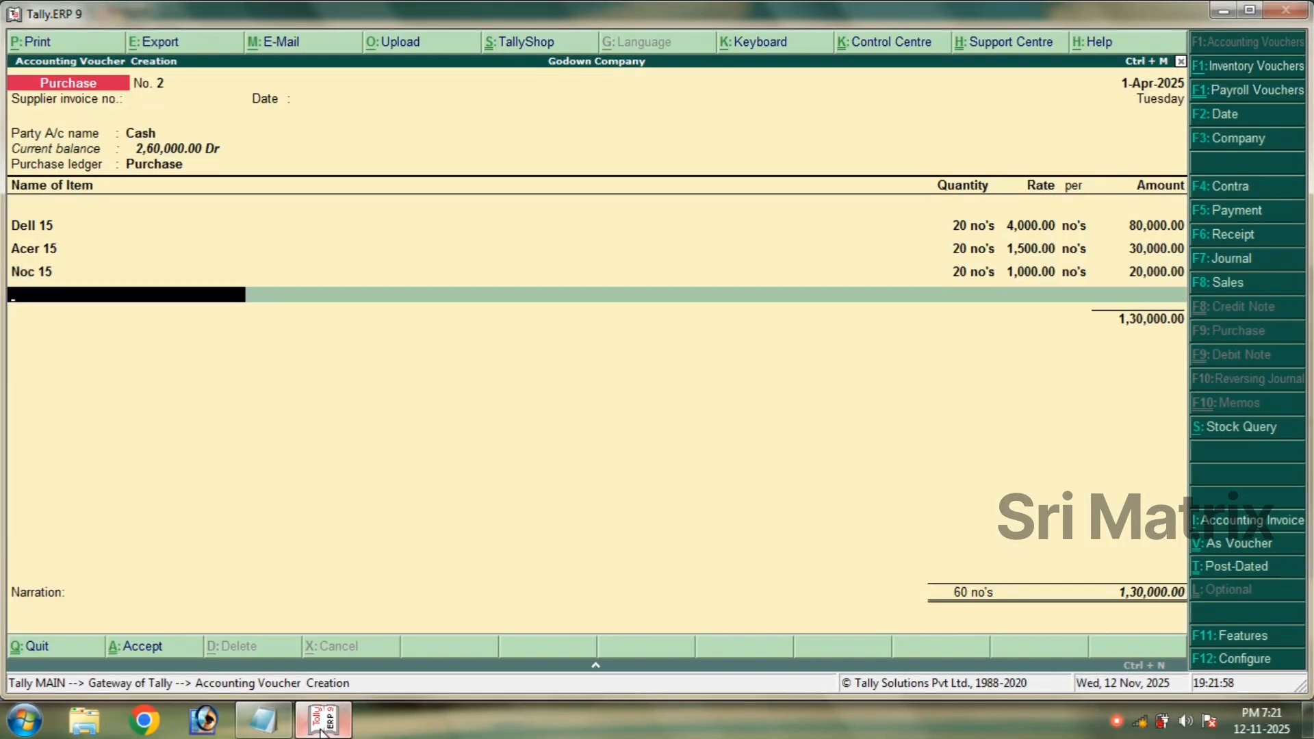
key(Return)
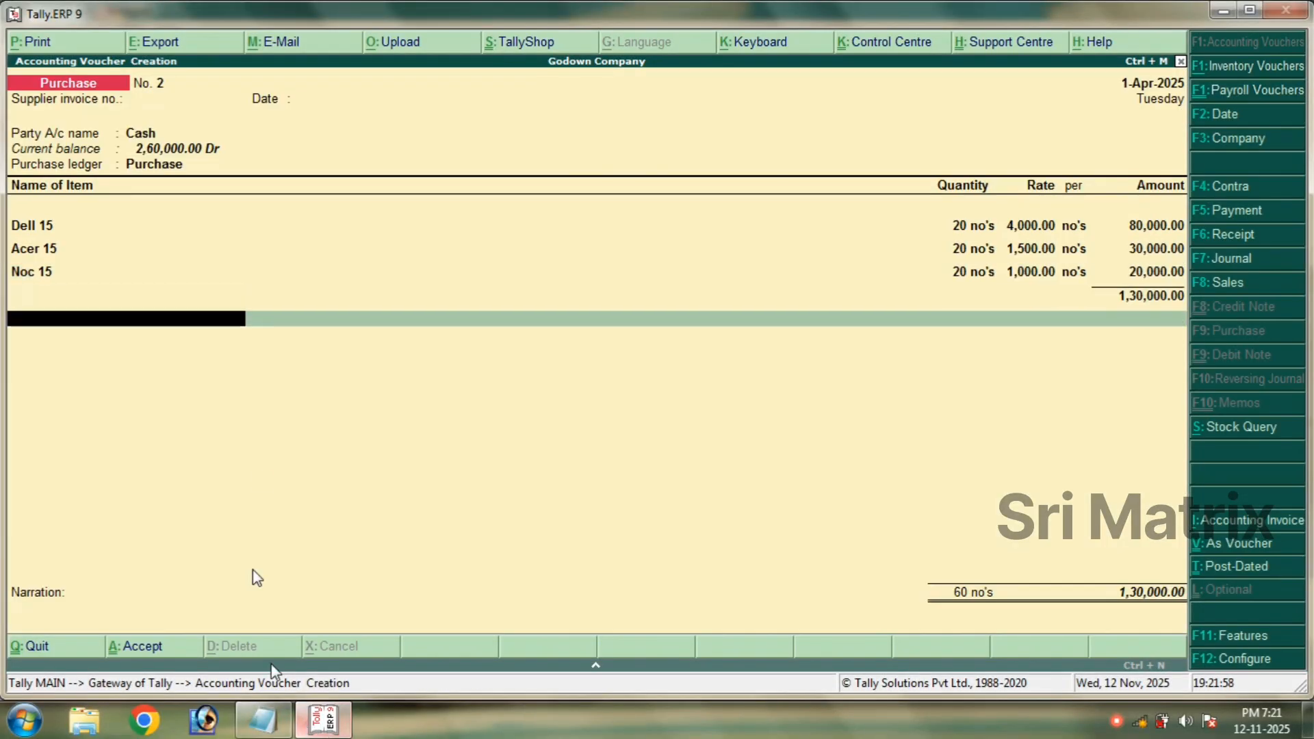
click(24, 272)
key(ctrl+a)
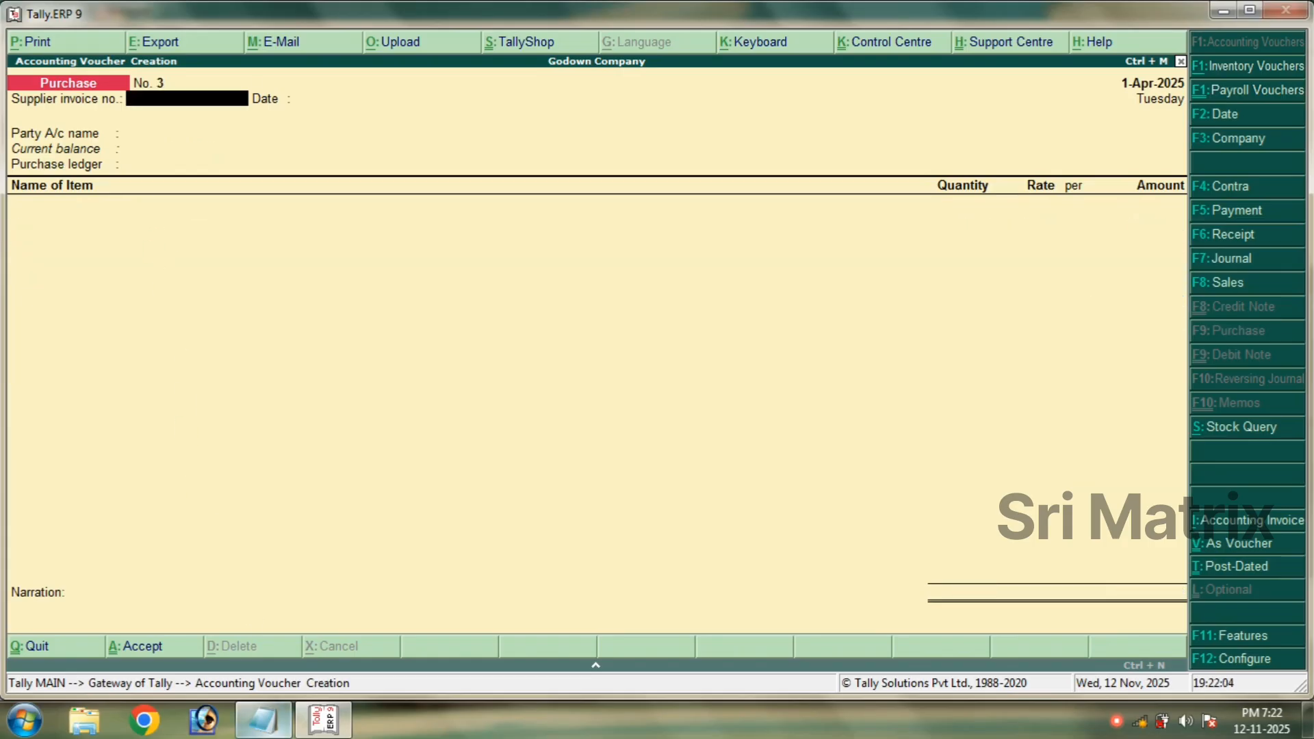
Switch to the Notepad exercise and examine stock transfer transactions 9 and 10 and the note on which voucher to use for shifting stock.
click(262, 720)
scroll(236, 438, down, 1)
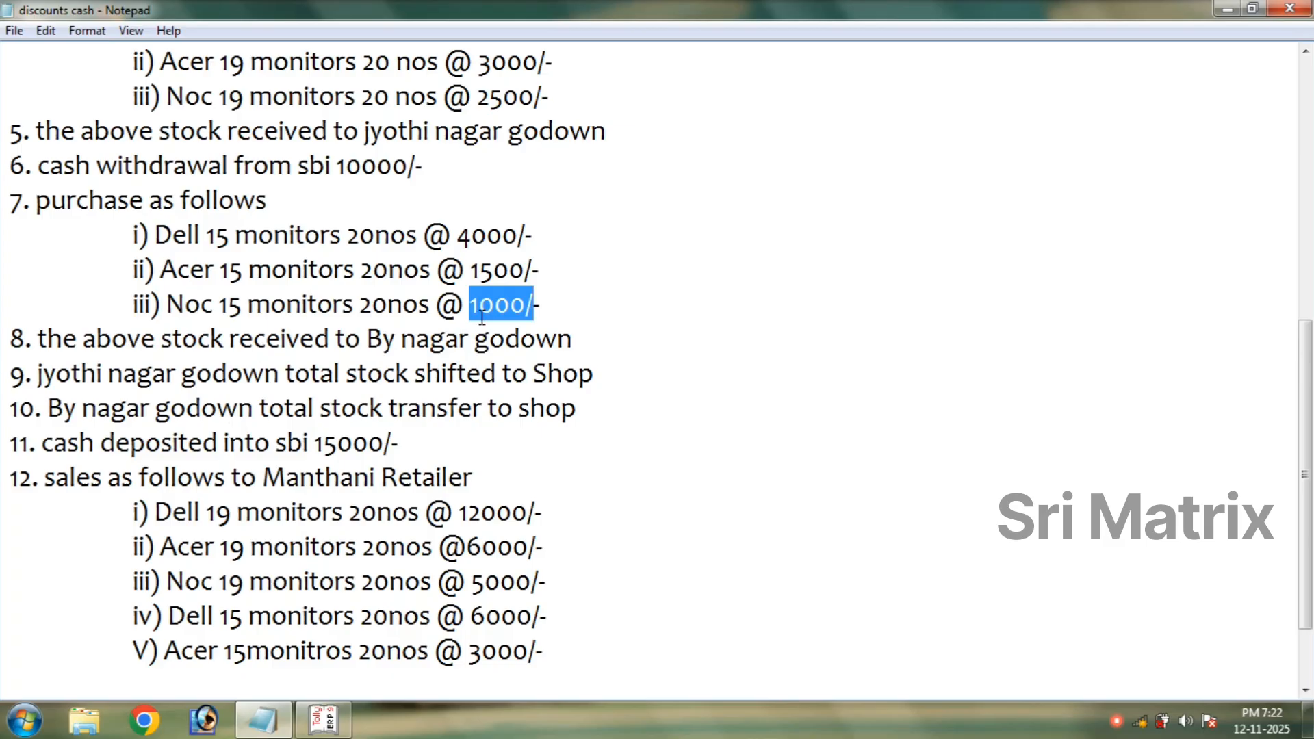
click(573, 348)
drag(597, 407, 8, 382)
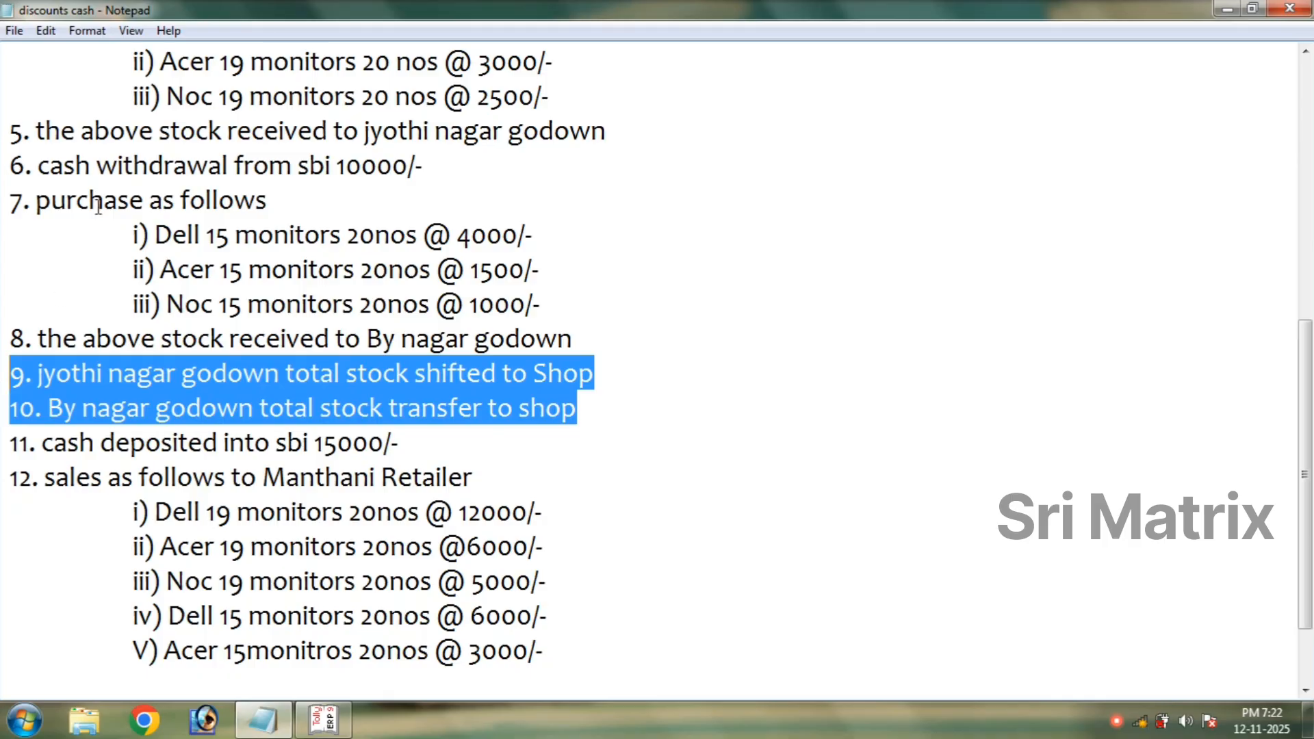
click(456, 374)
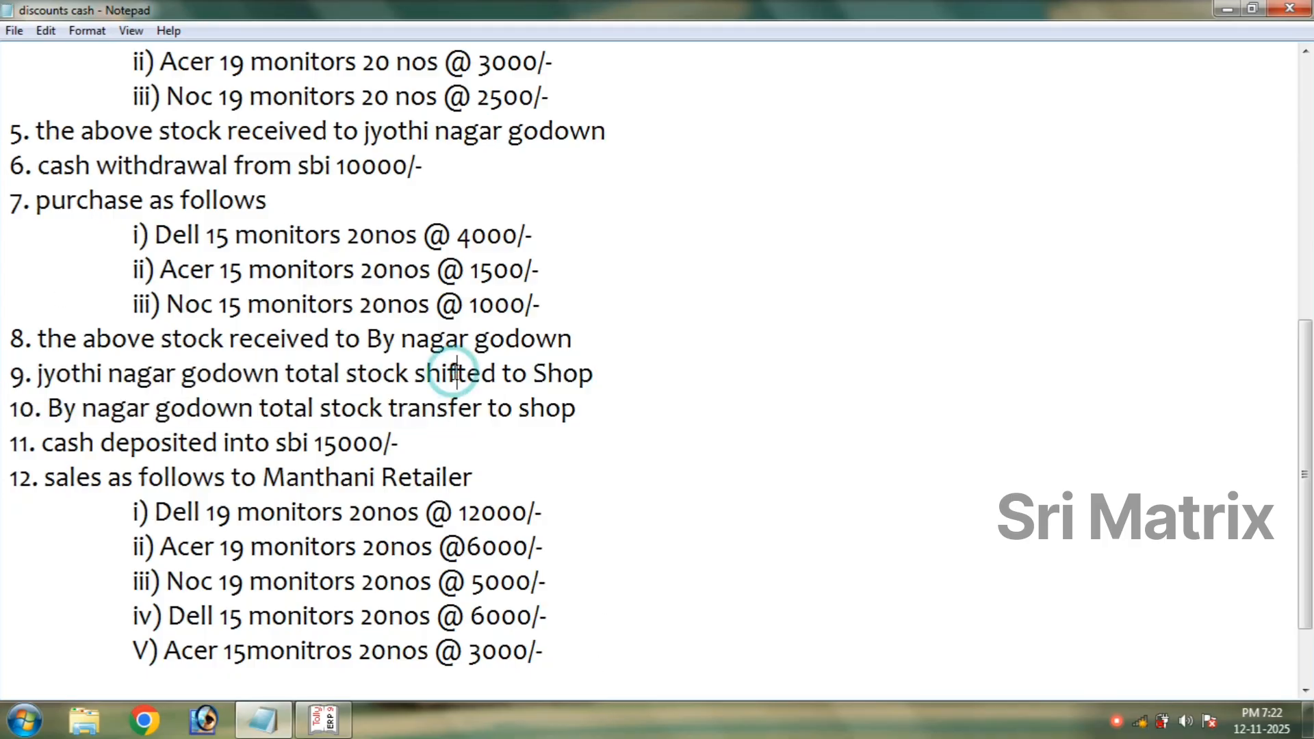
scroll(918, 441, up, 5)
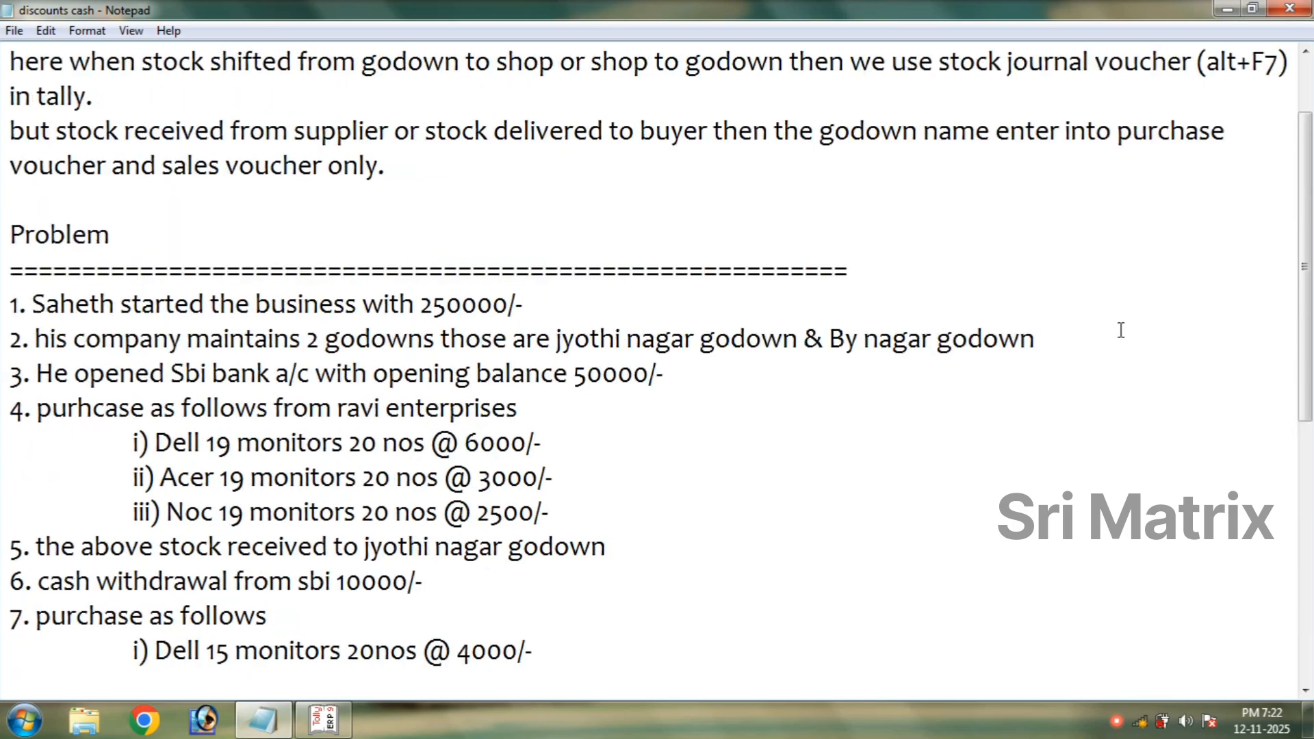
drag(1186, 164, 1286, 164)
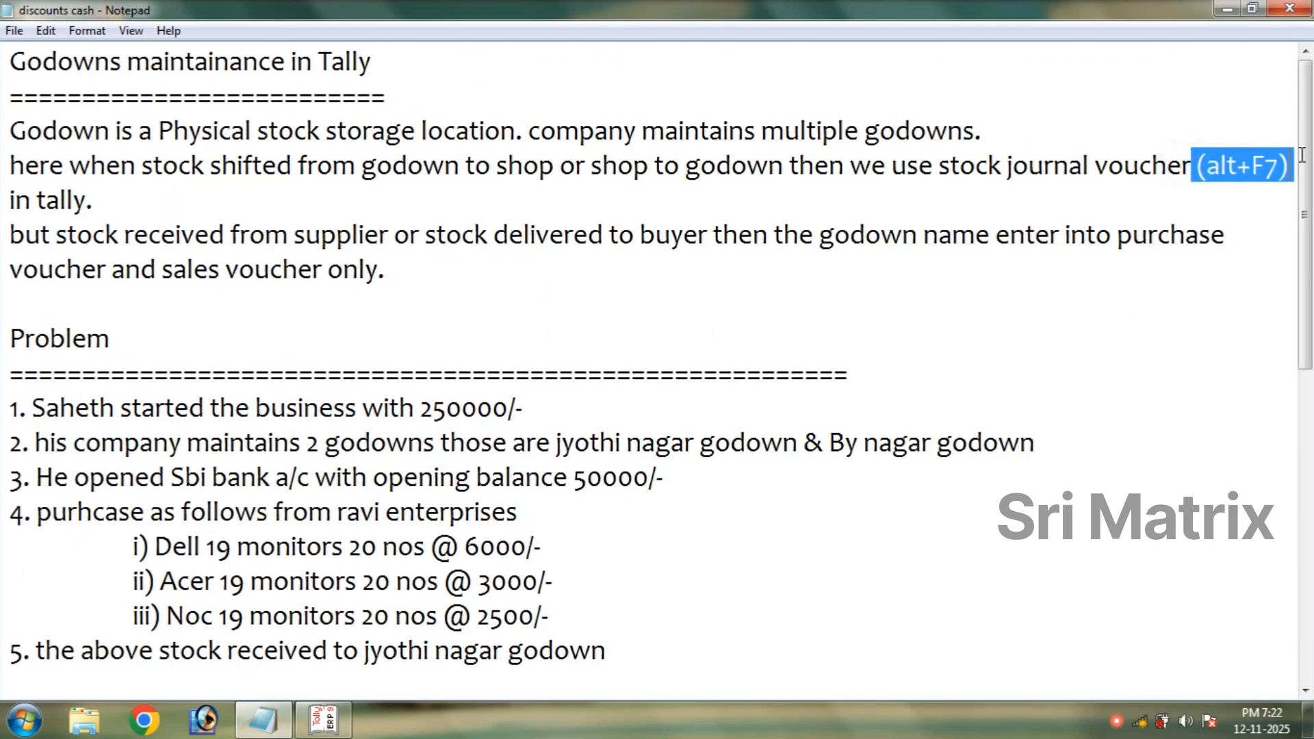
scroll(537, 728, down, 4)
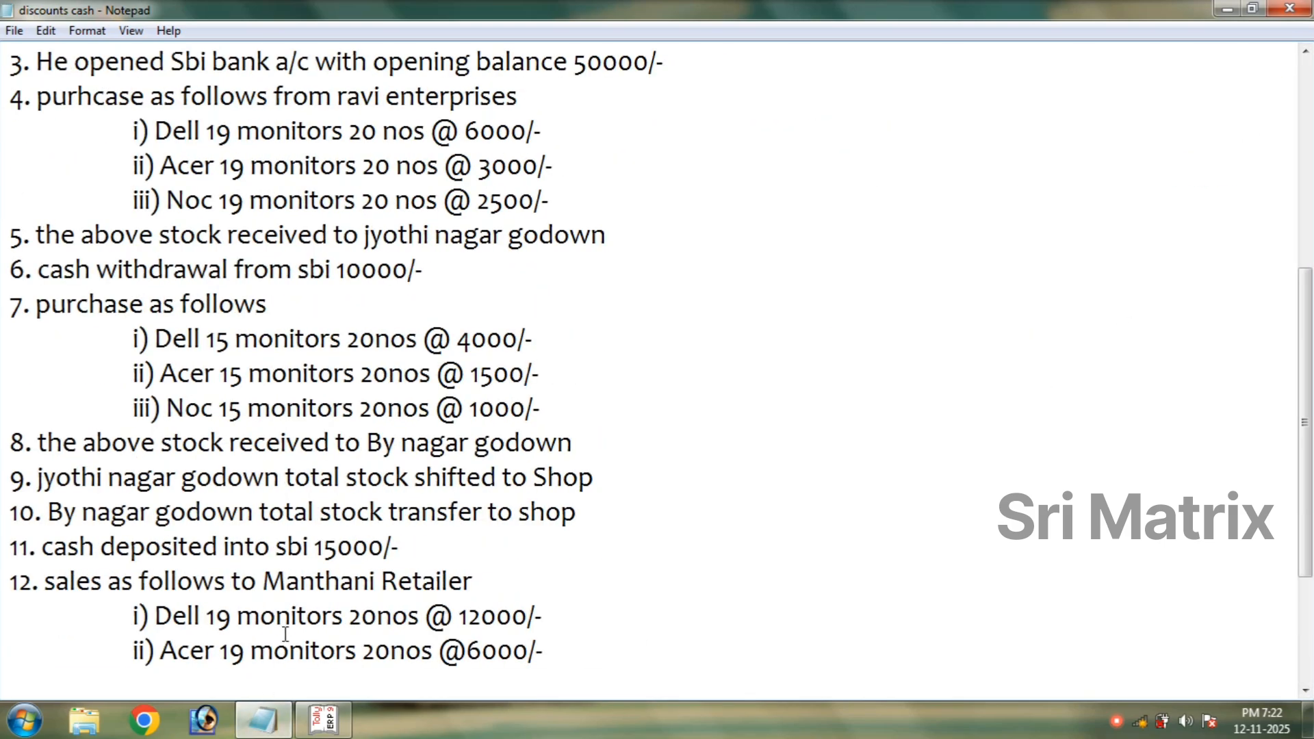
scroll(284, 633, down, 2)
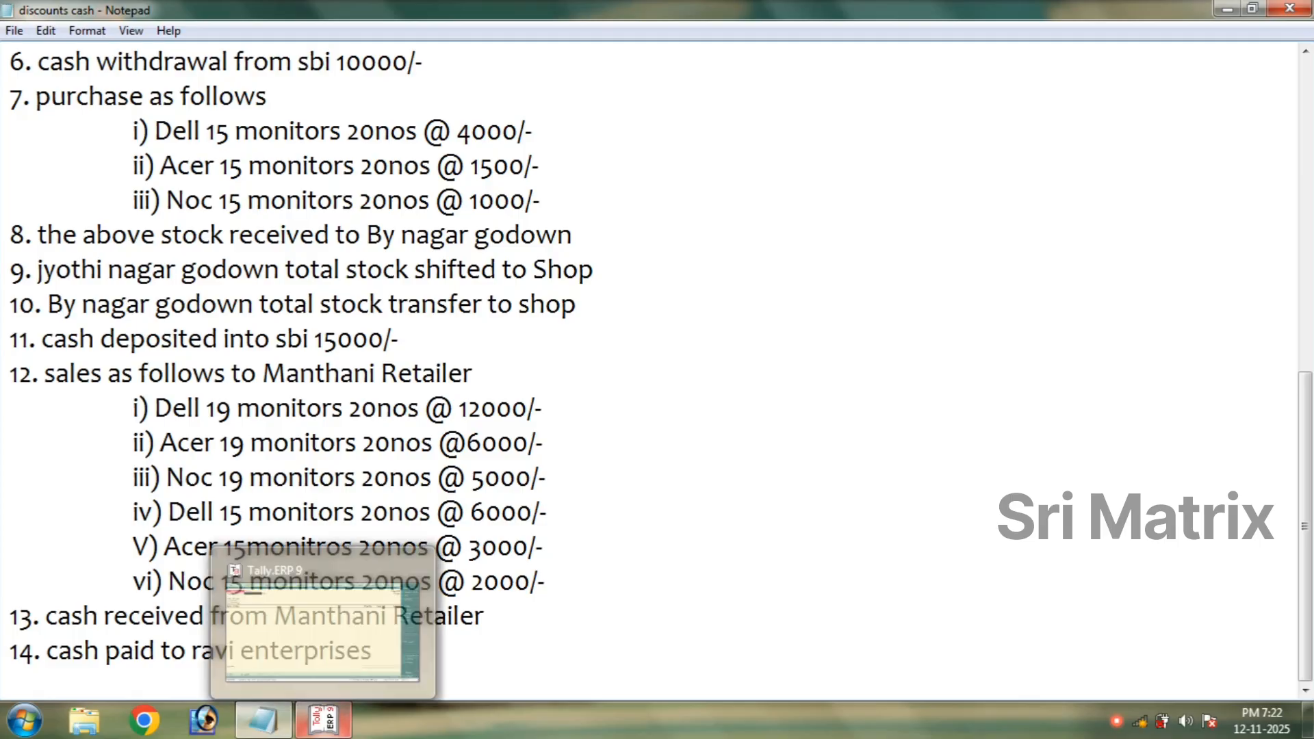
Switch to Tally.ERP 9 and open a new Stock Journal voucher.
click(323, 719)
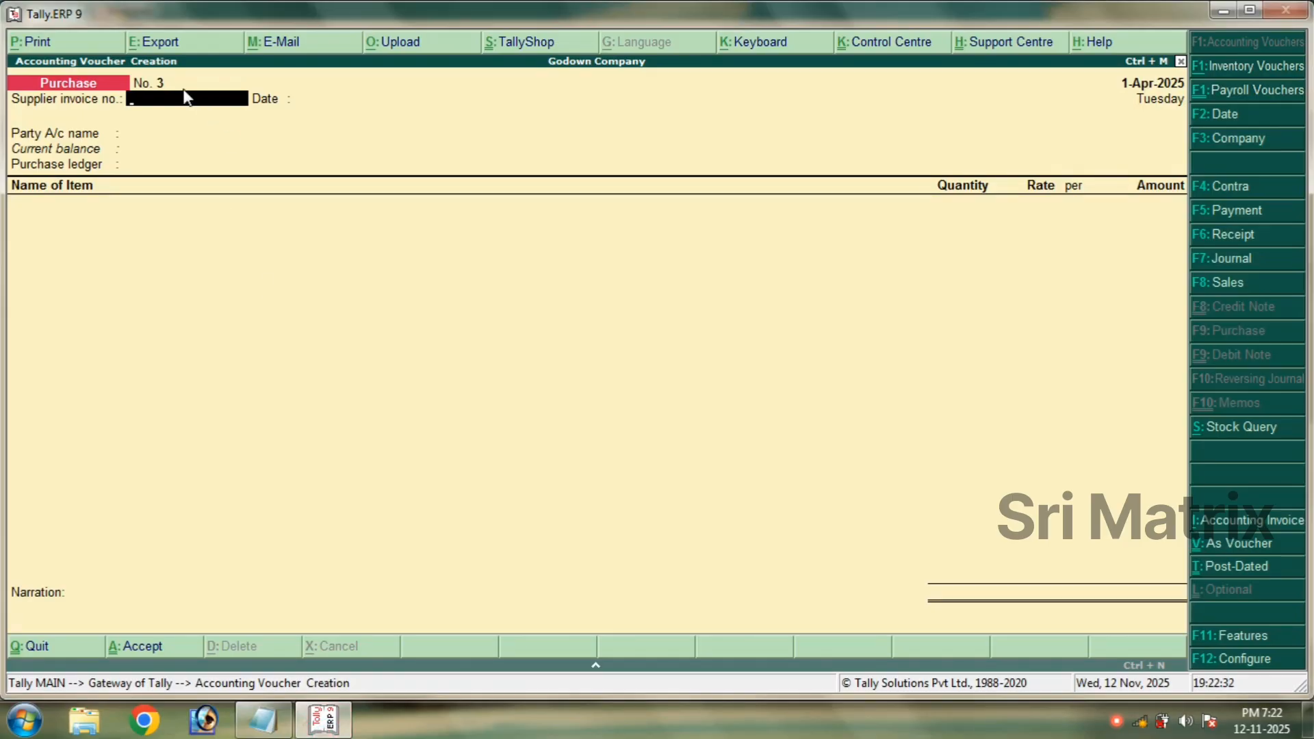
key(F7)
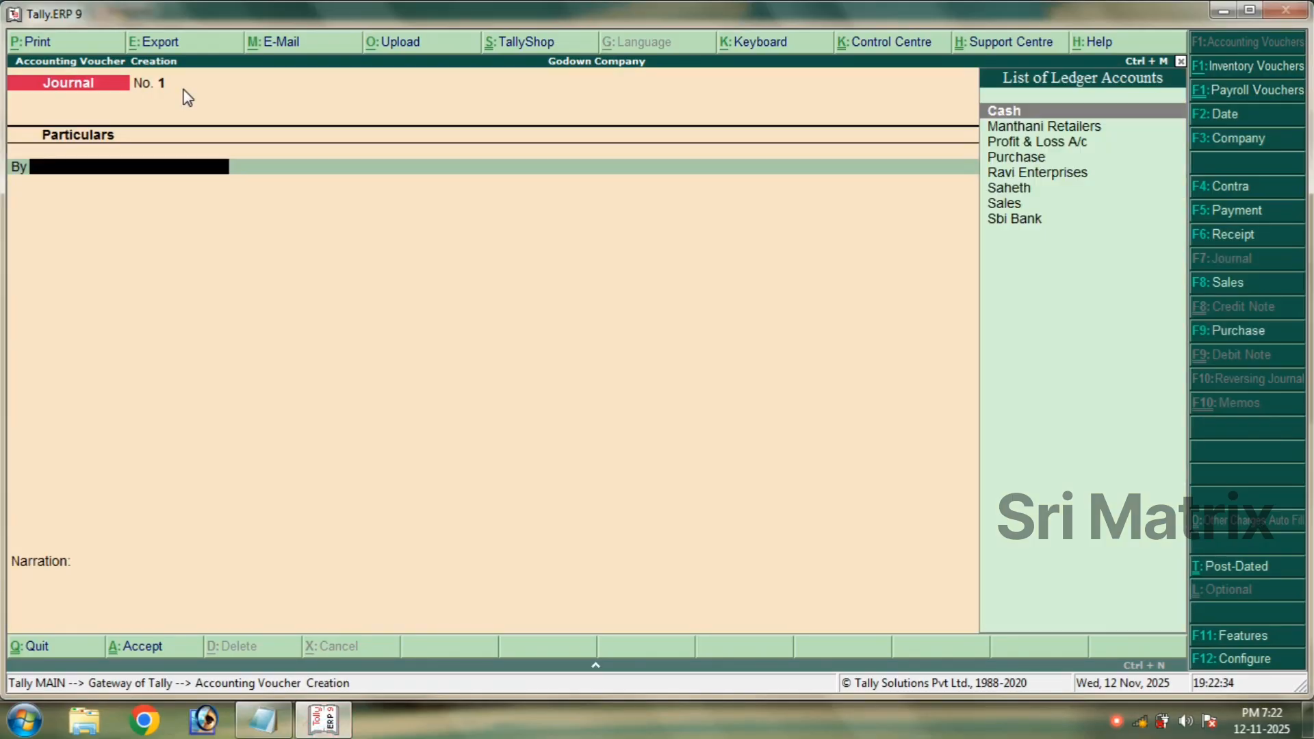
key(alt+F7)
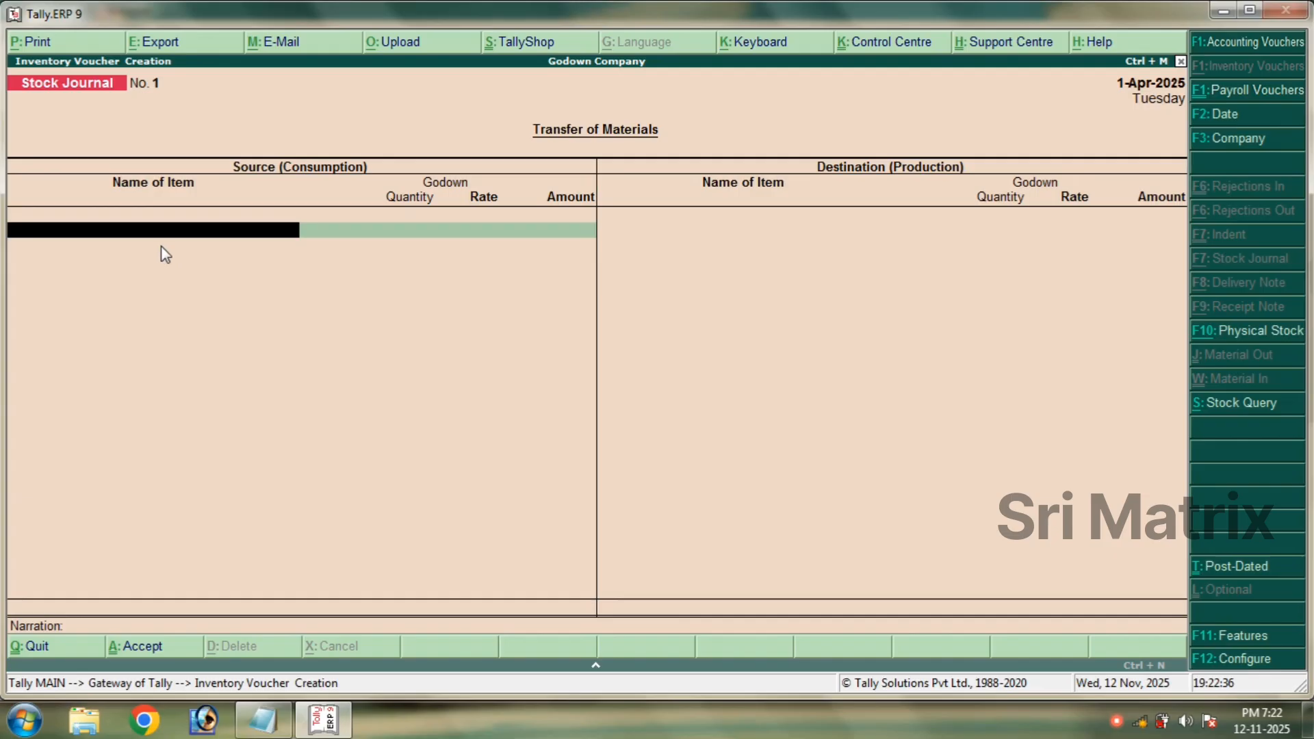
Add Dell 19 as a source item from Jyothi Nagar Godown with a quantity of 20 no's.
text(Del)
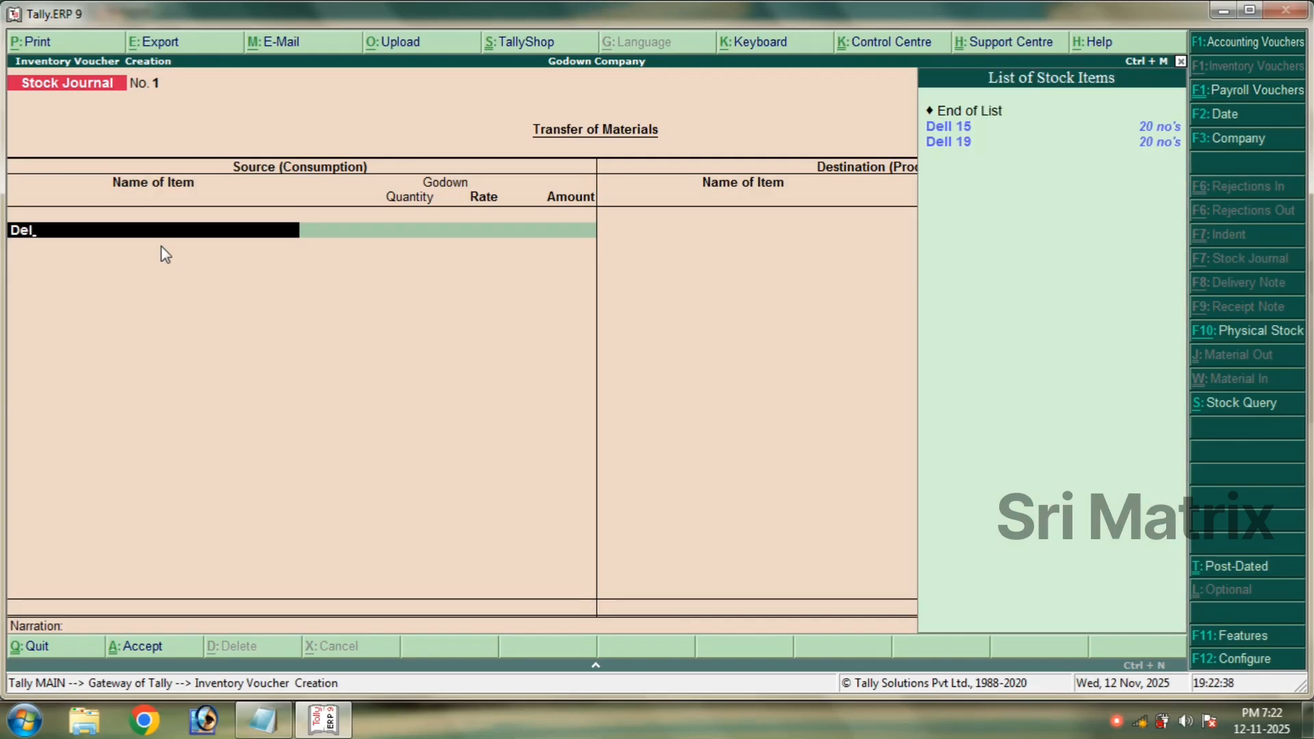
key(Down)
key(Return)
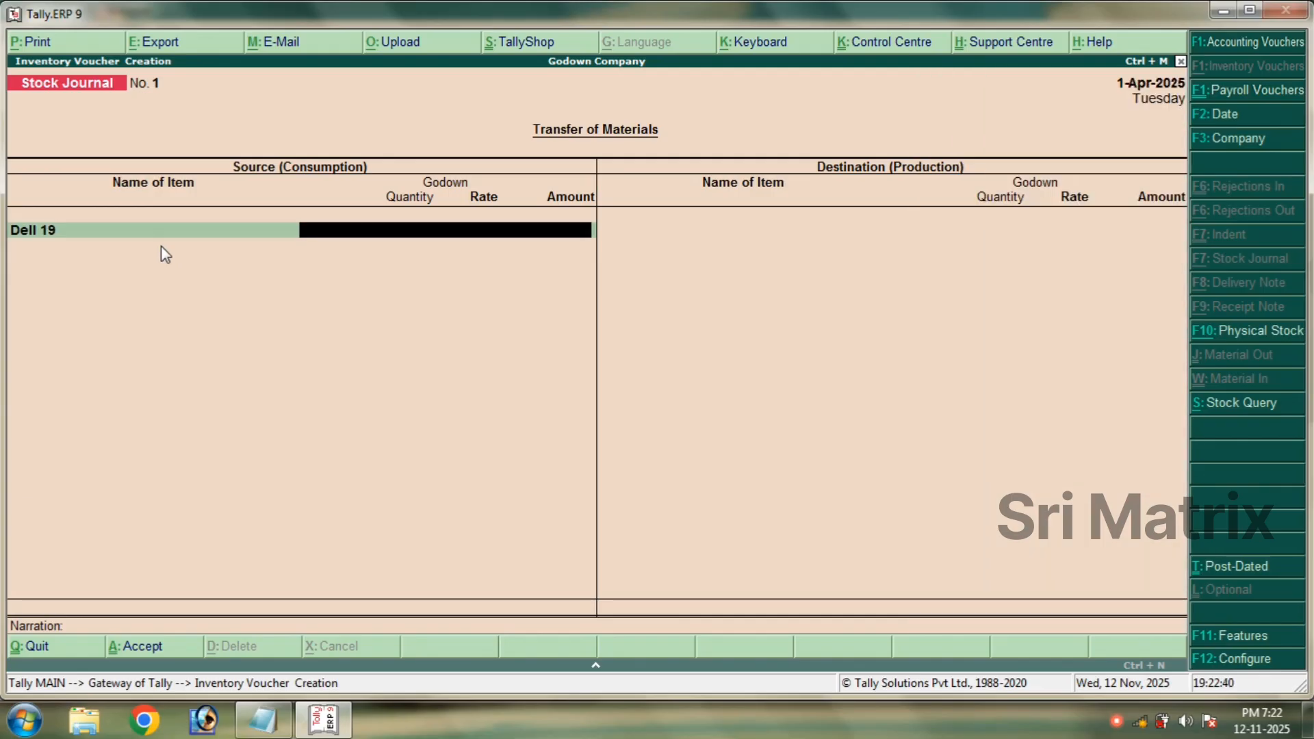
text(J)
key(Return)
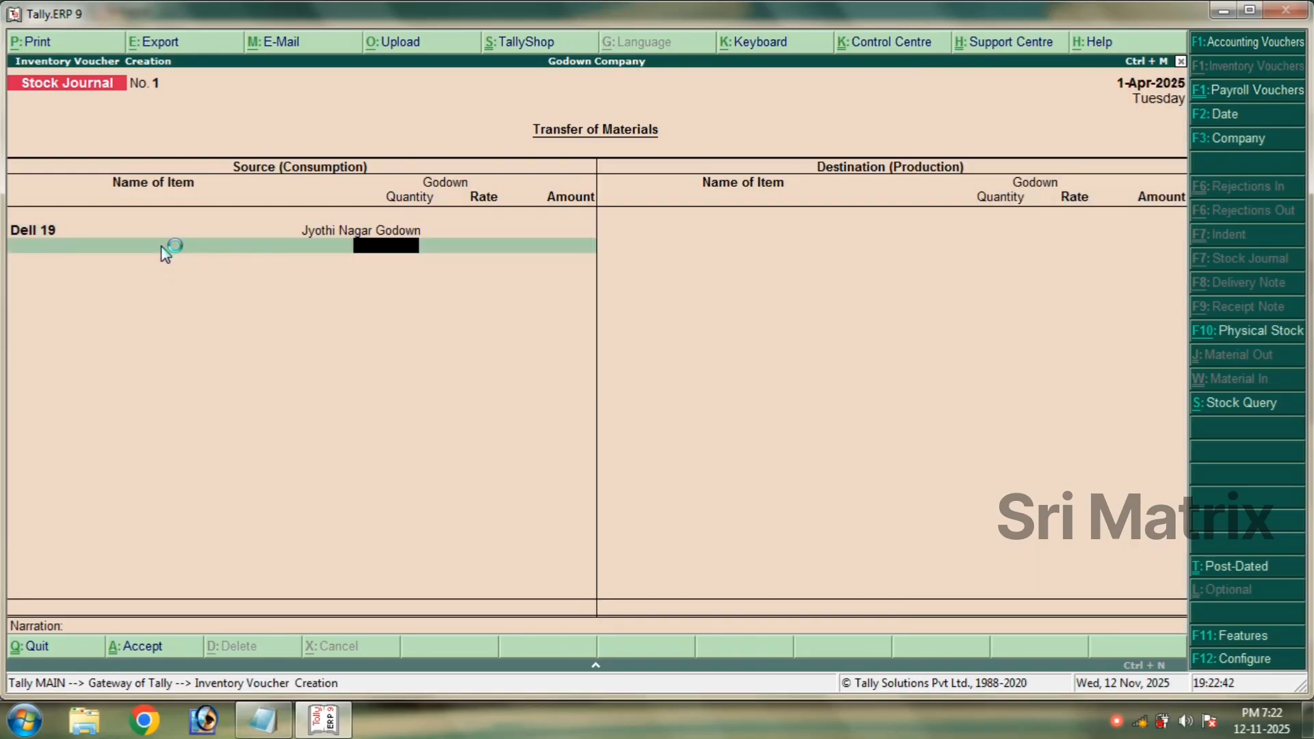
text(20)
key(Return)
key(Return)
key(Return)
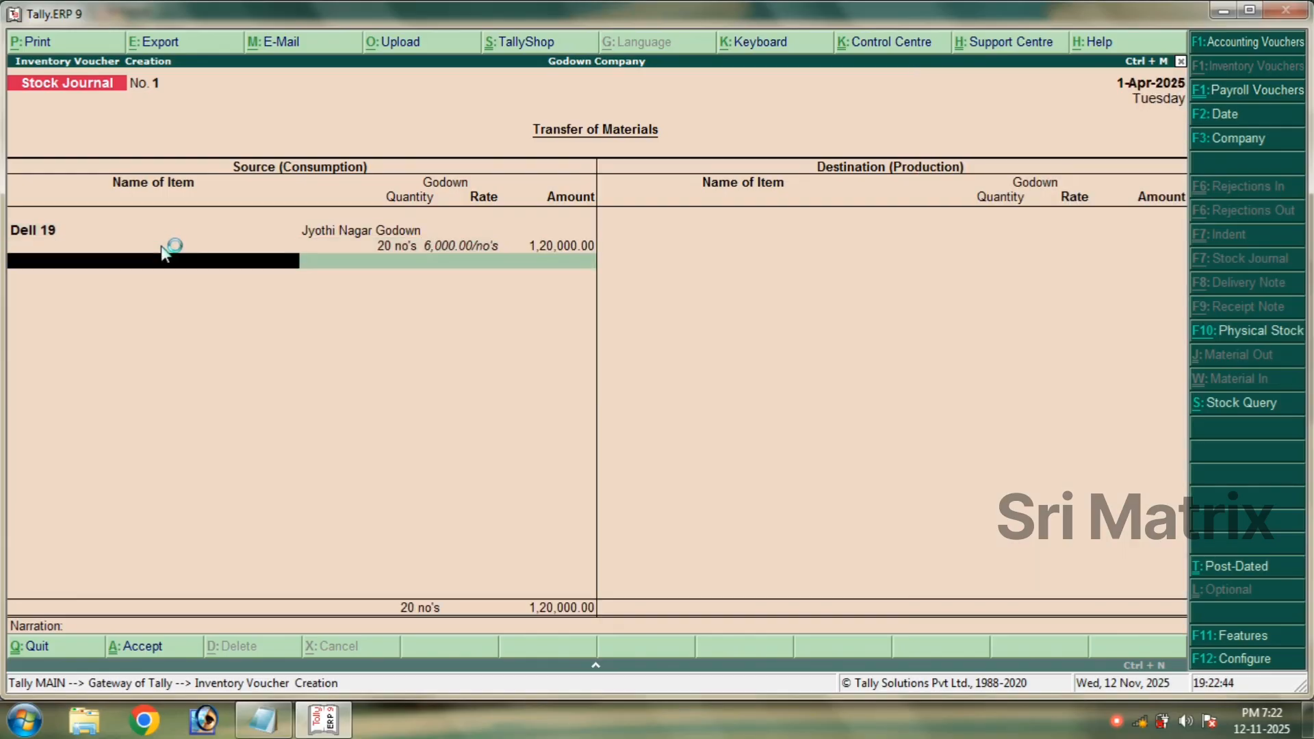
Add Acer 19 as a source item from Jyothi Nagar Godown with a quantity of 20 no's.
text(Ac)
key(Down)
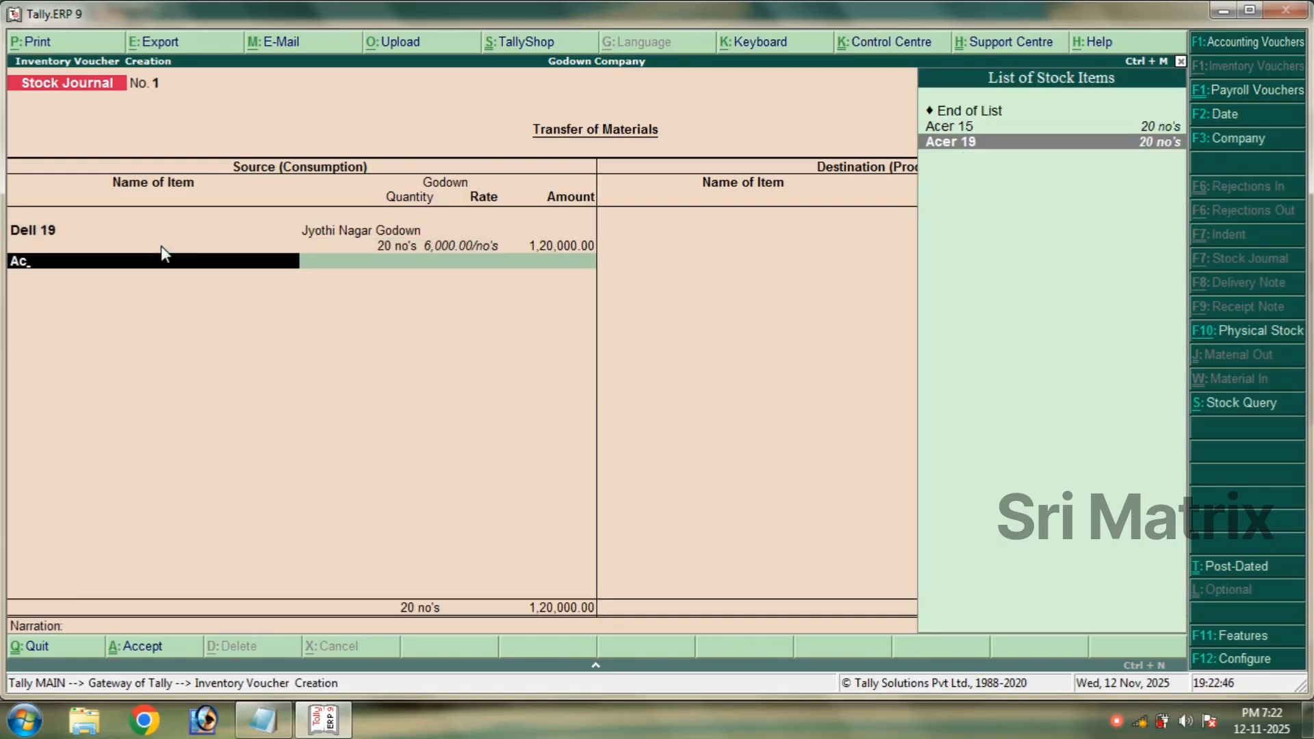
key(Return)
text(jy)
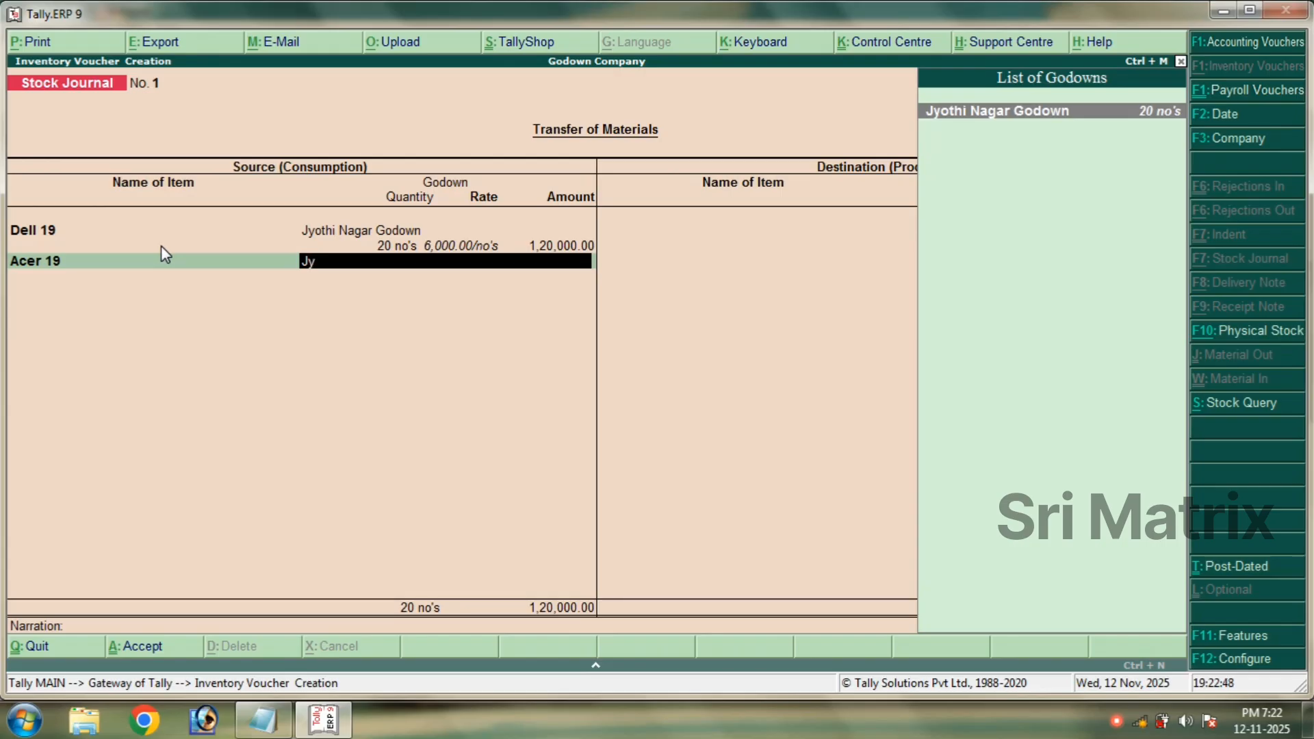
key(Return)
text(20)
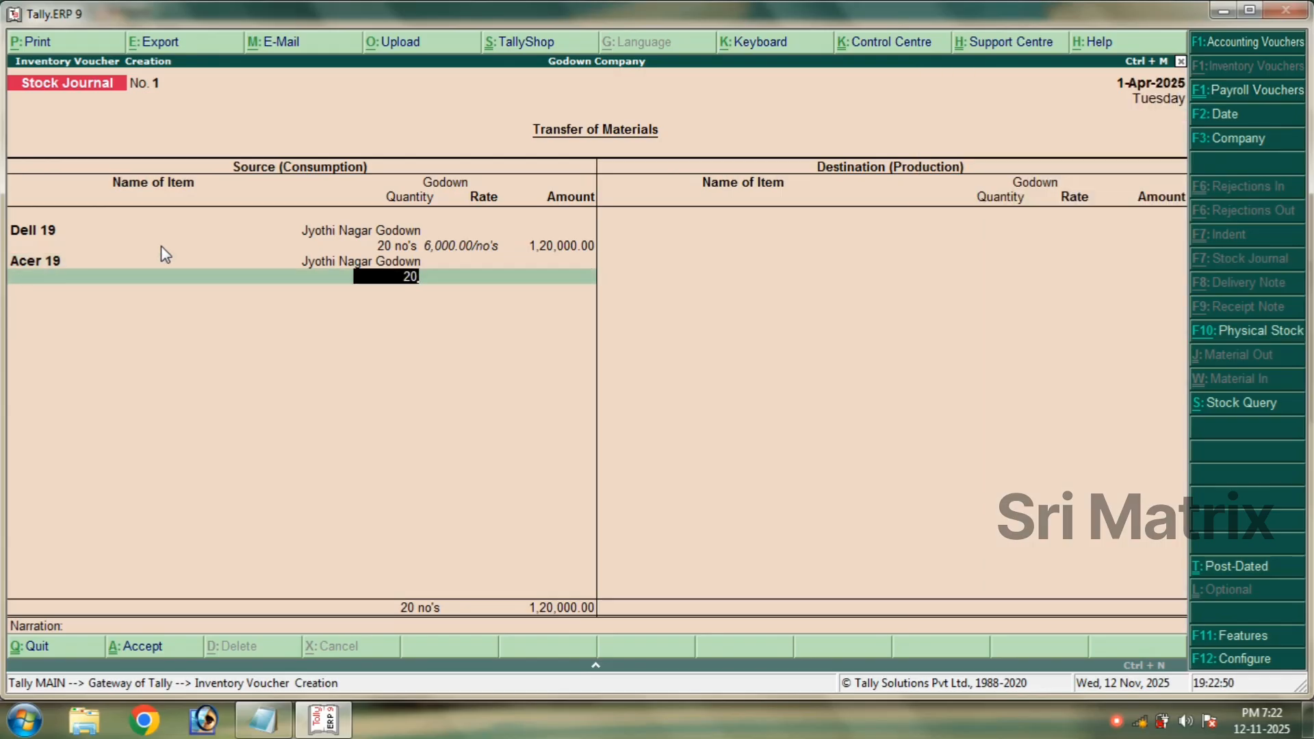
key(Return)
key(Return)
key(Return)
Add Noc 19 as a source item from Jyothi Nagar Godown with a quantity of 20 no's, and end the source list.
text(No)
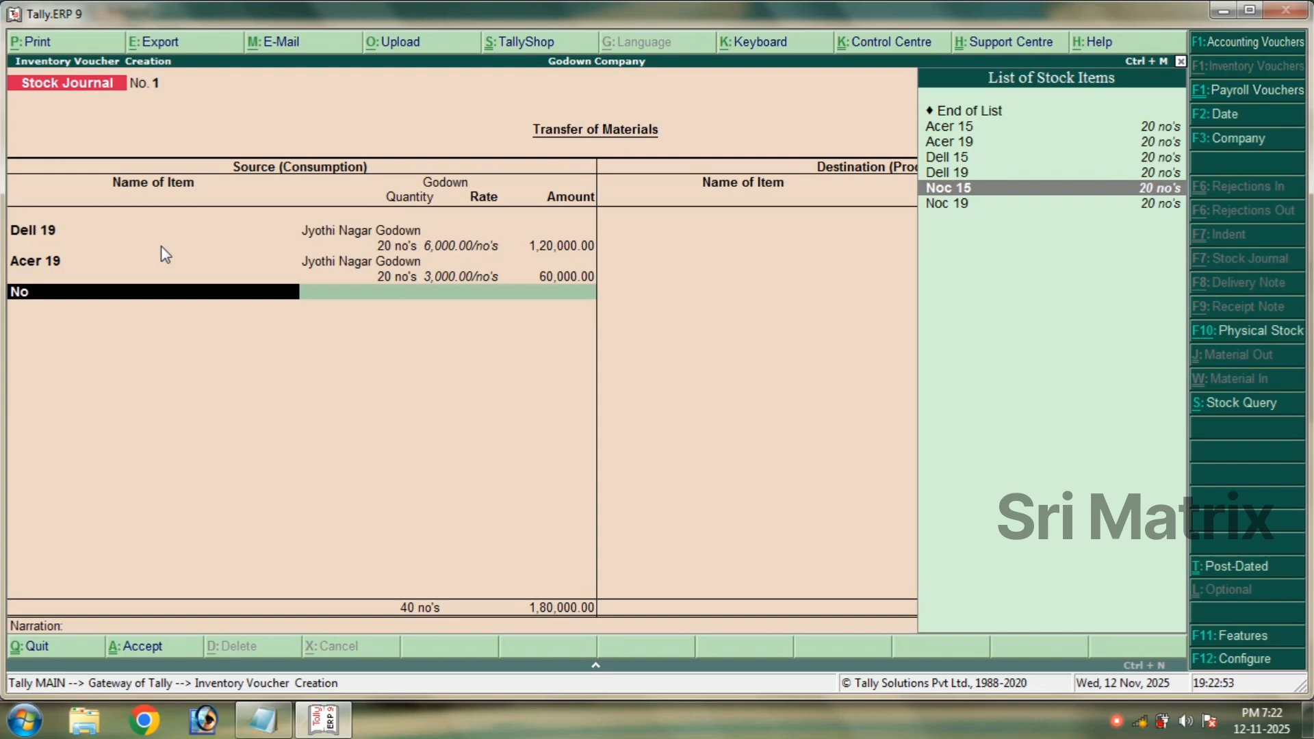
key(Down)
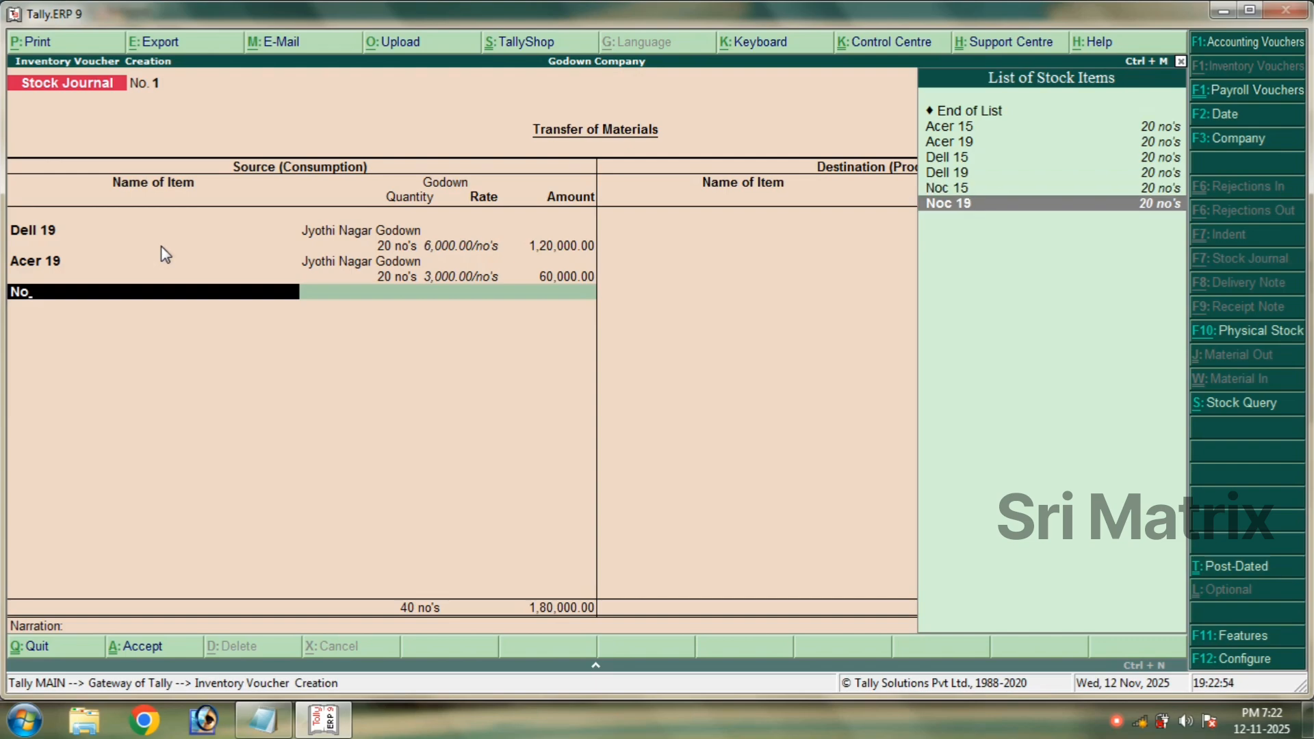
key(Up)
key(Up)
key(Down)
key(Down)
key(Return)
text(Jy)
key(Return)
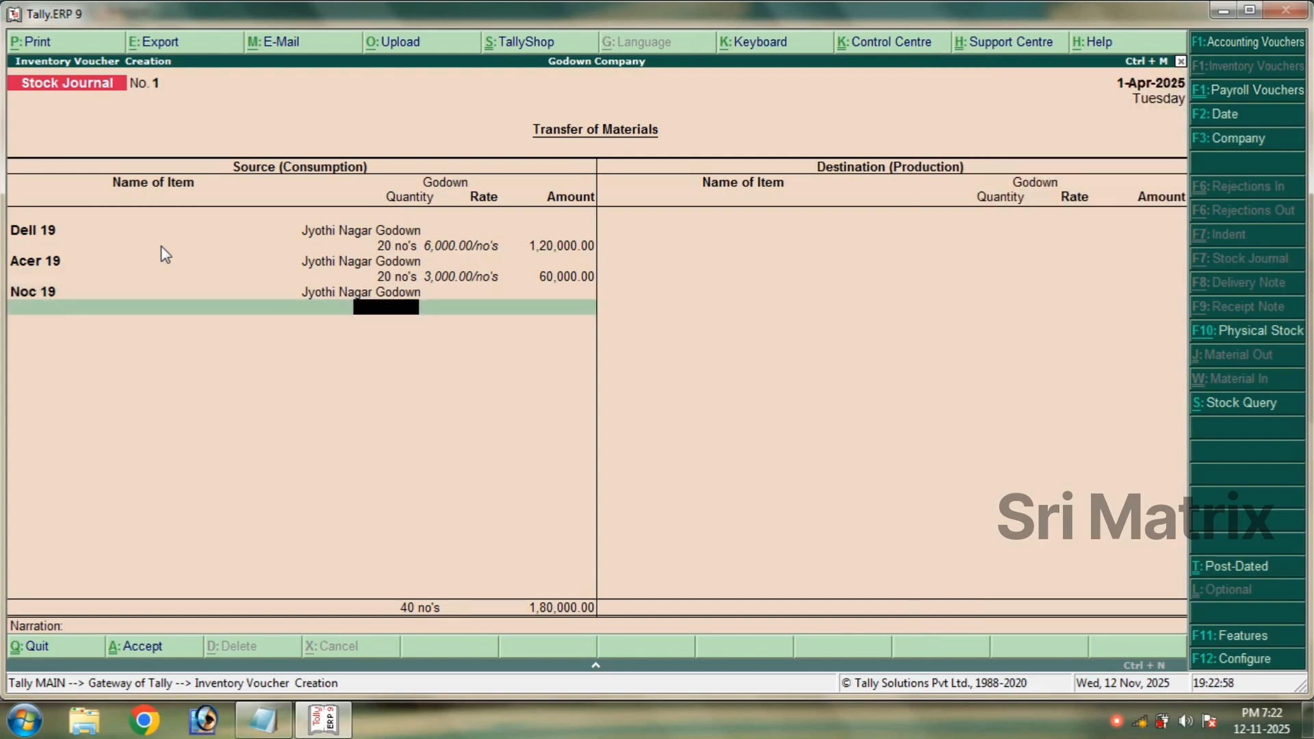
text(20)
key(Return)
key(Return)
key(Return)
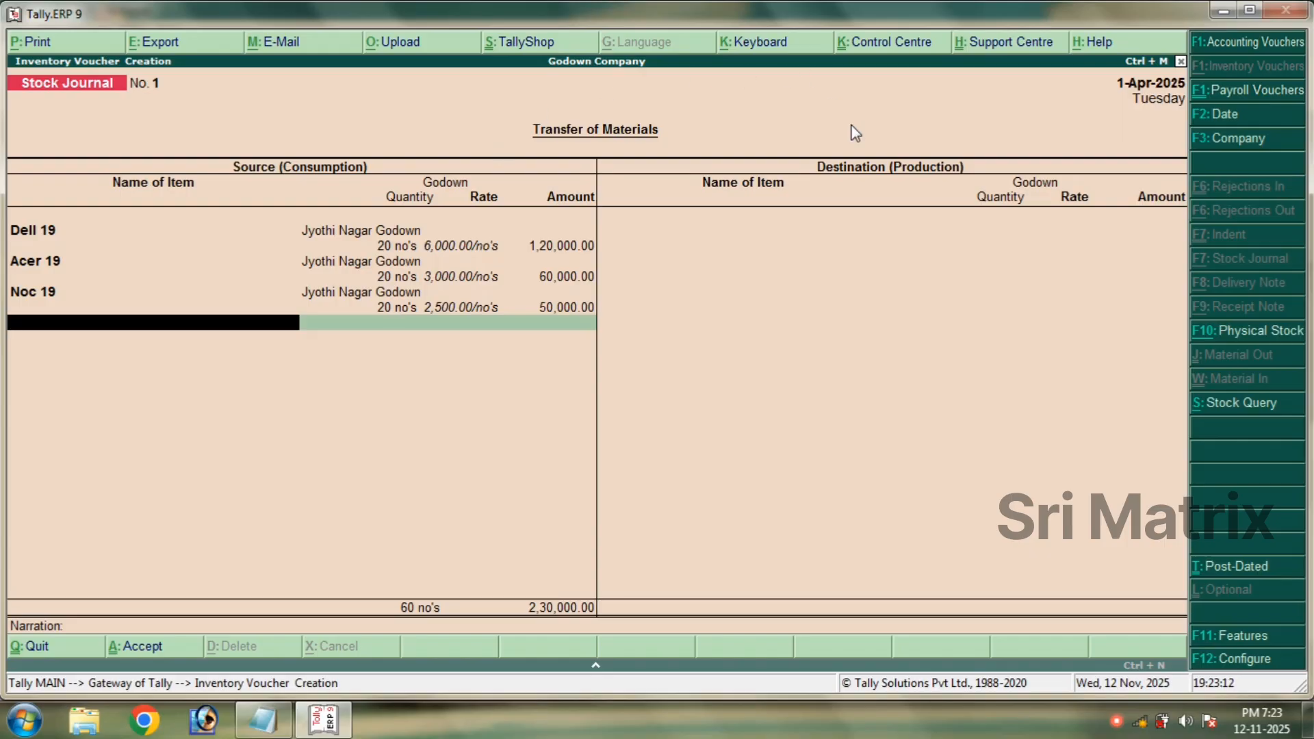
key(Return)
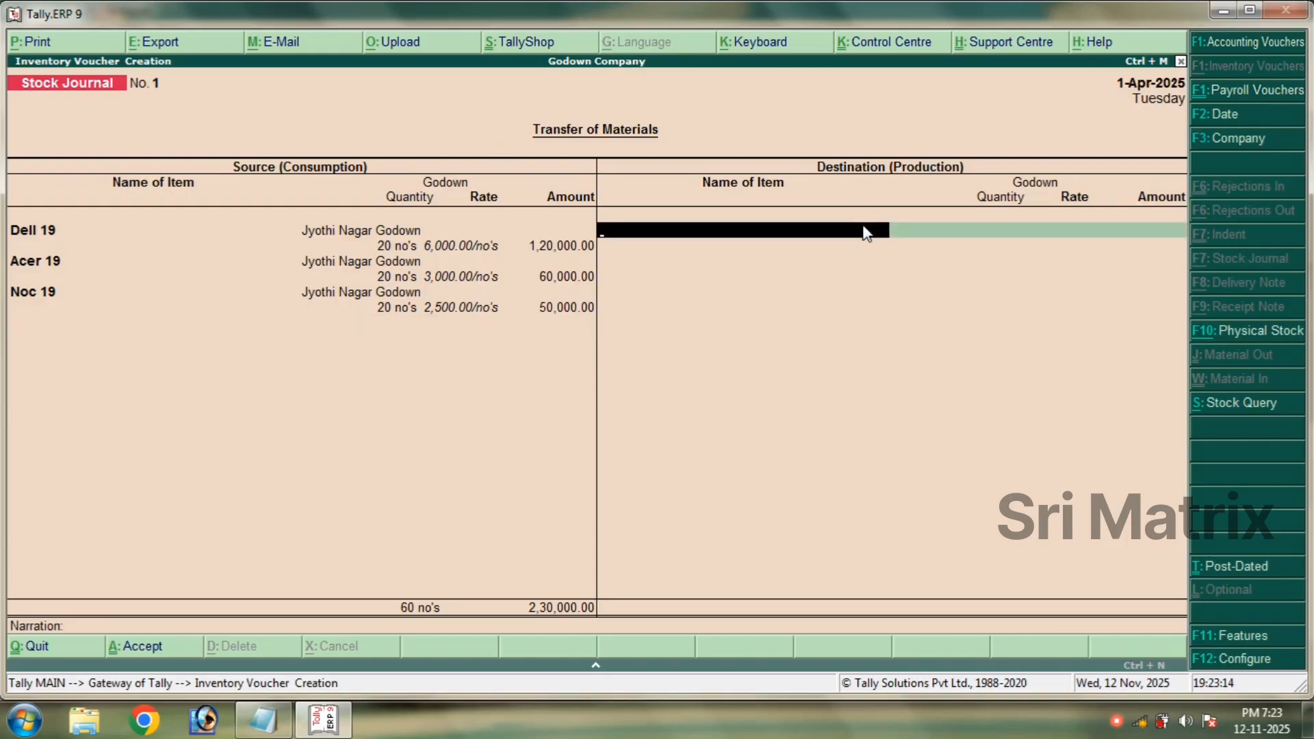
Add Dell 19 as a destination item in Main Location with a quantity of 20 no's.
text(Dell)
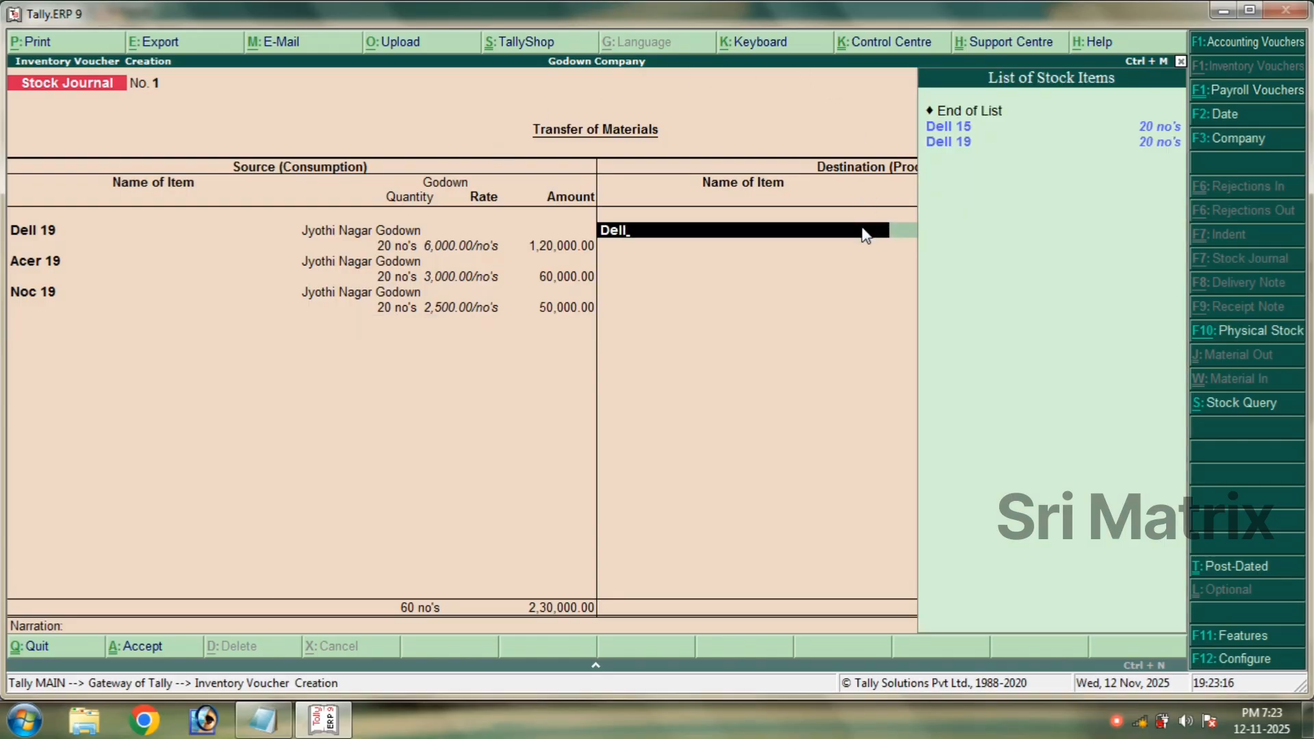
key(Down)
key(Return)
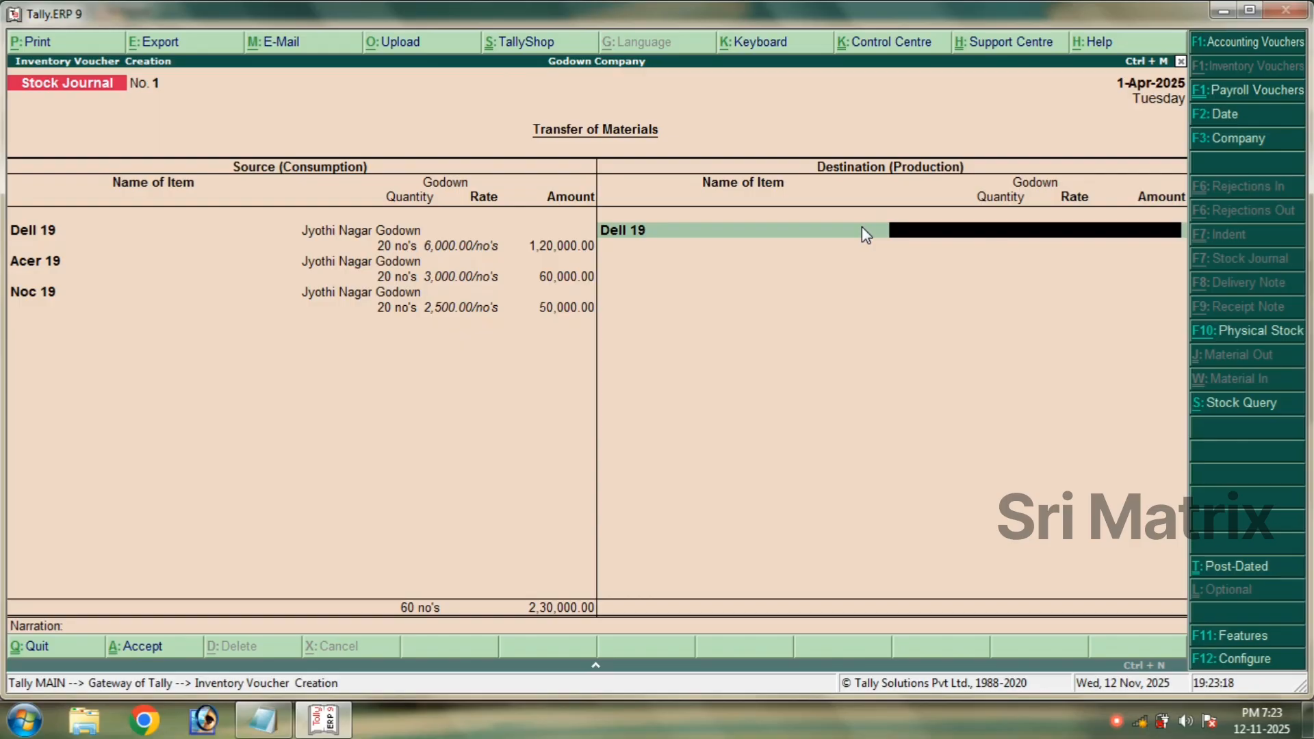
key(Return)
text(20)
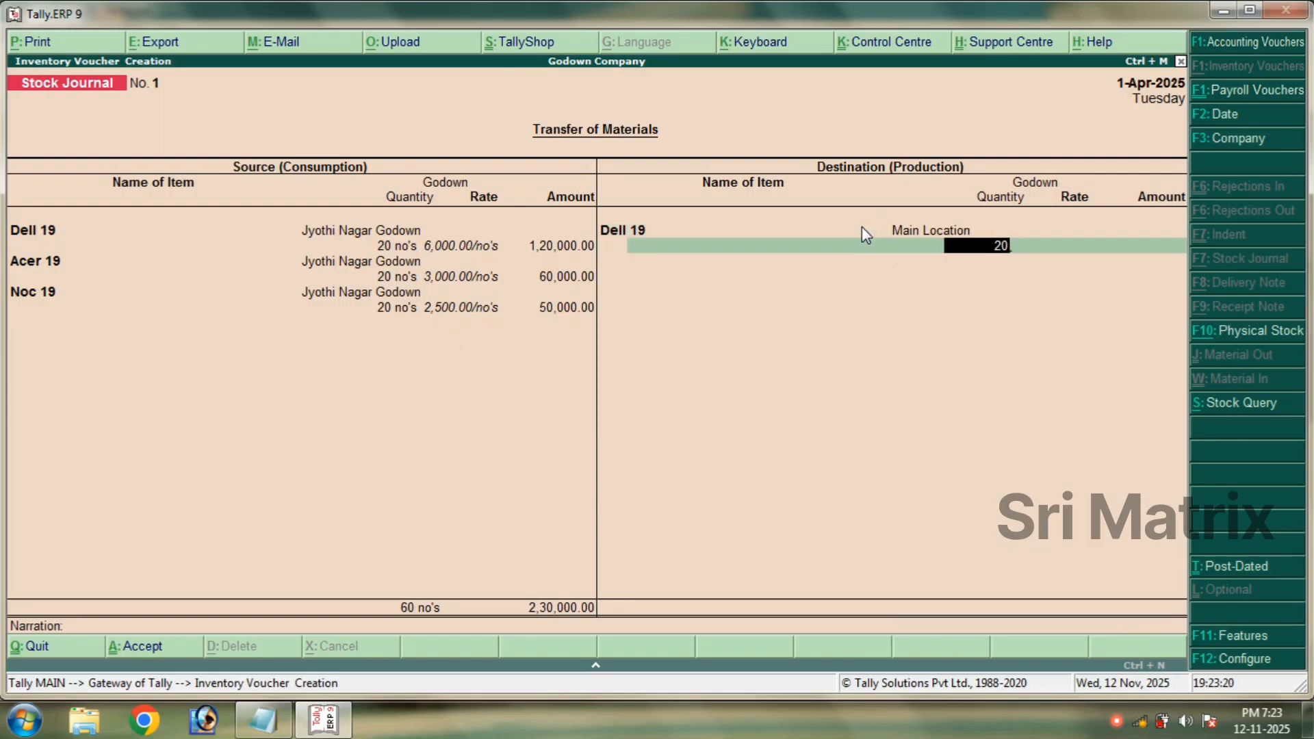
key(Return)
key(Return)
key(Return)
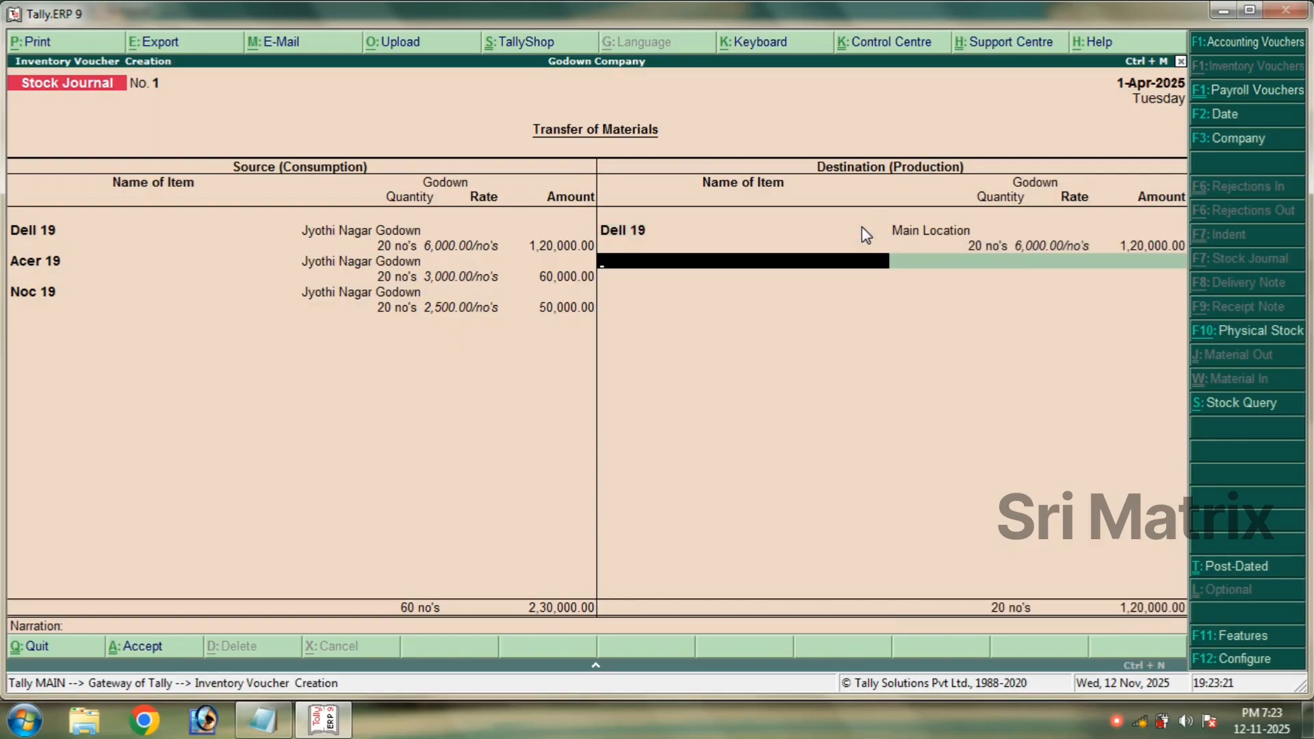
Add Acer 19 as a destination item in Main Location with a quantity of 20 no's.
text(A)
key(Down)
key(Return)
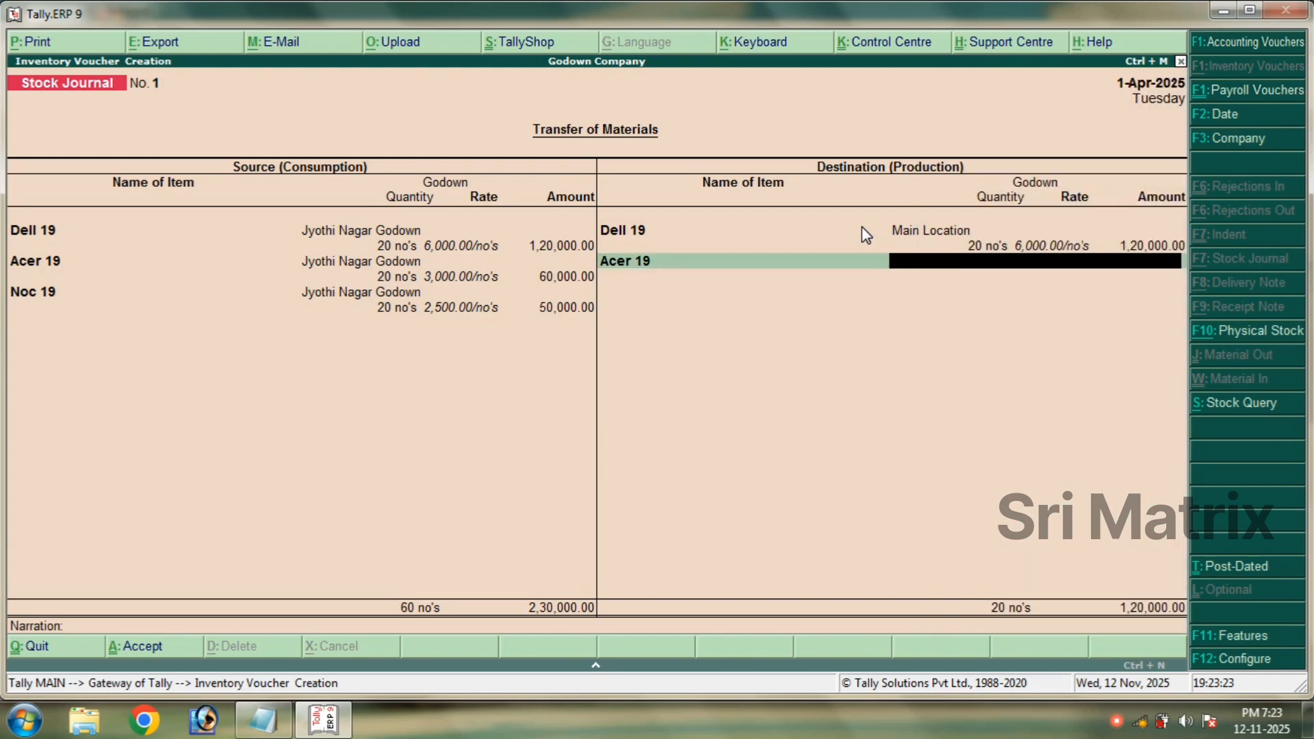
key(Return)
text(20)
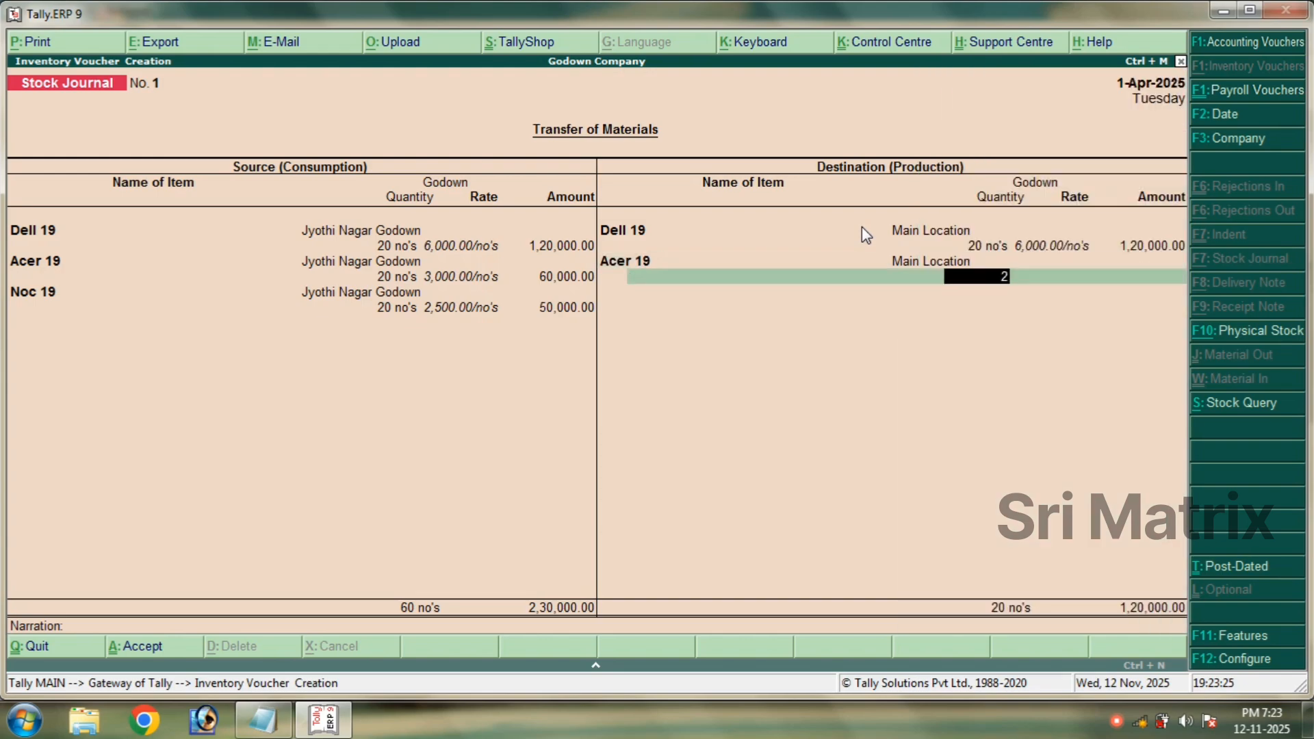
key(Return)
key(Return)
key(Return)
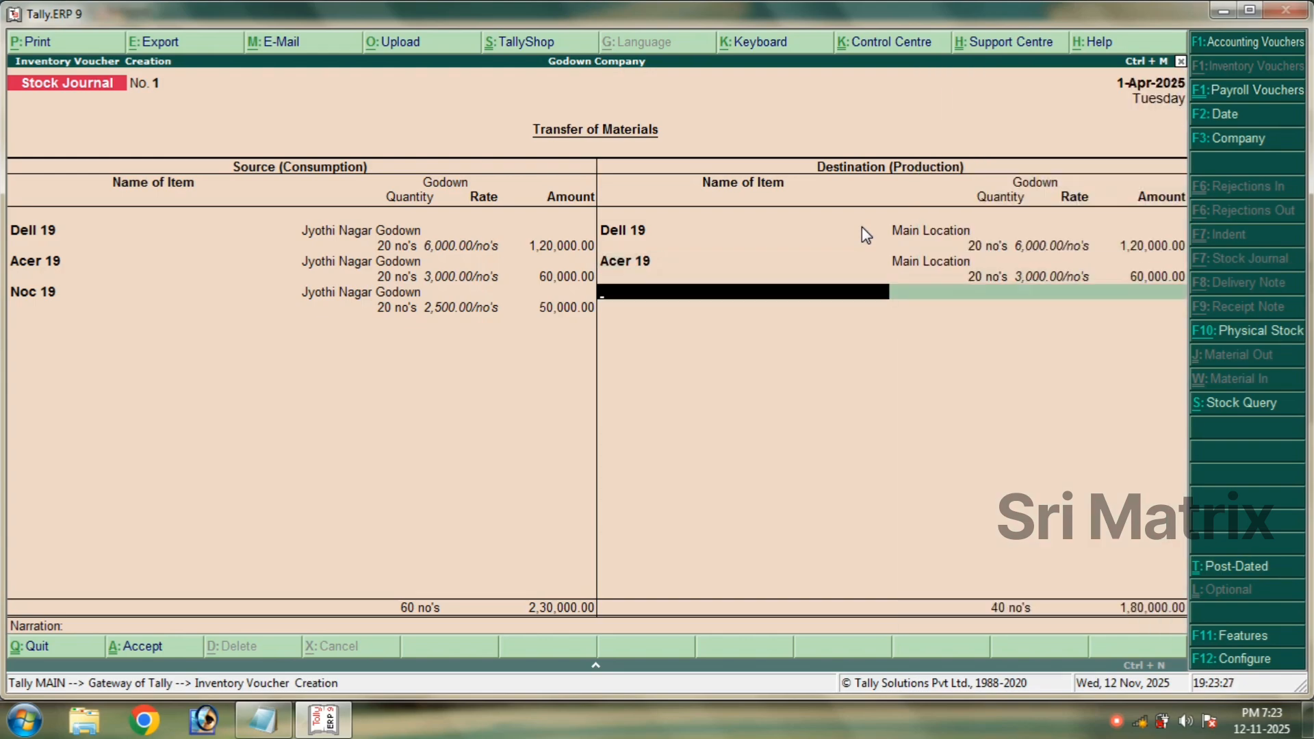
Add Noc 19 as a destination item in Main Location with a quantity of 20 no's, and end the destination list.
text(N)
key(Down)
key(Down)
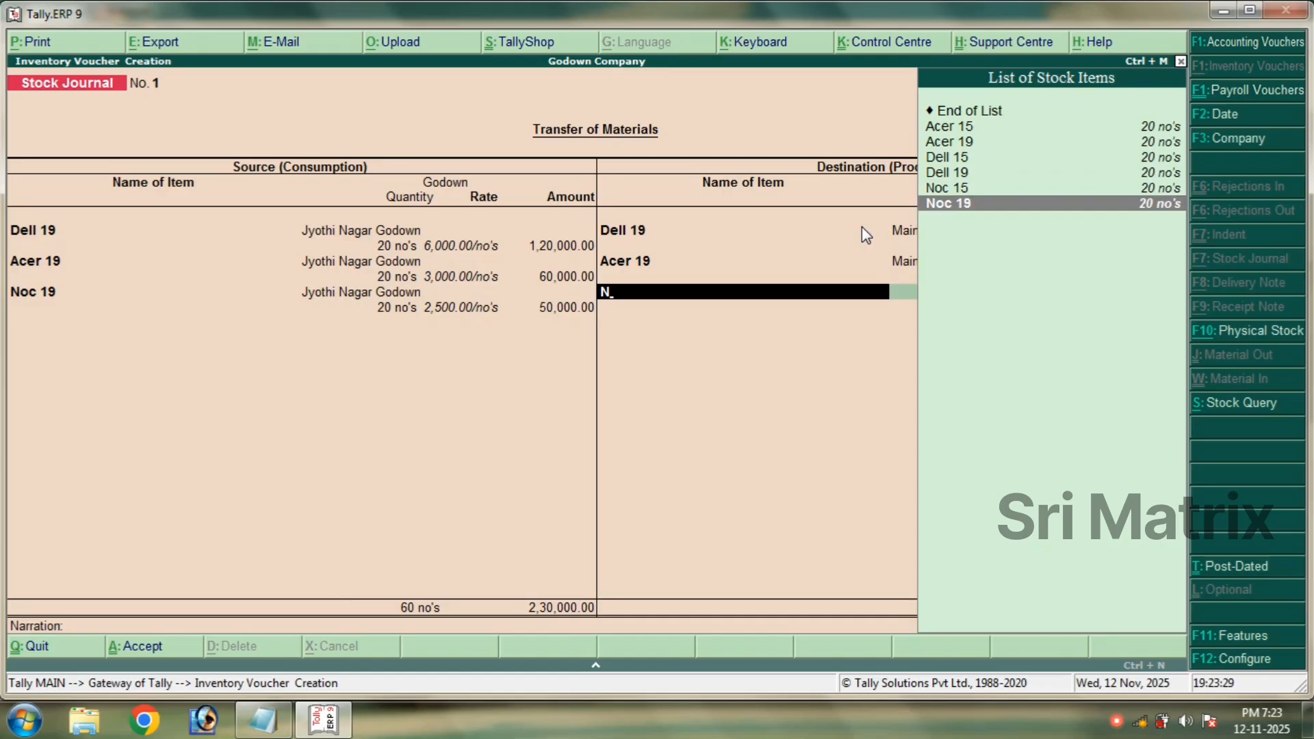
key(Return)
key(Return)
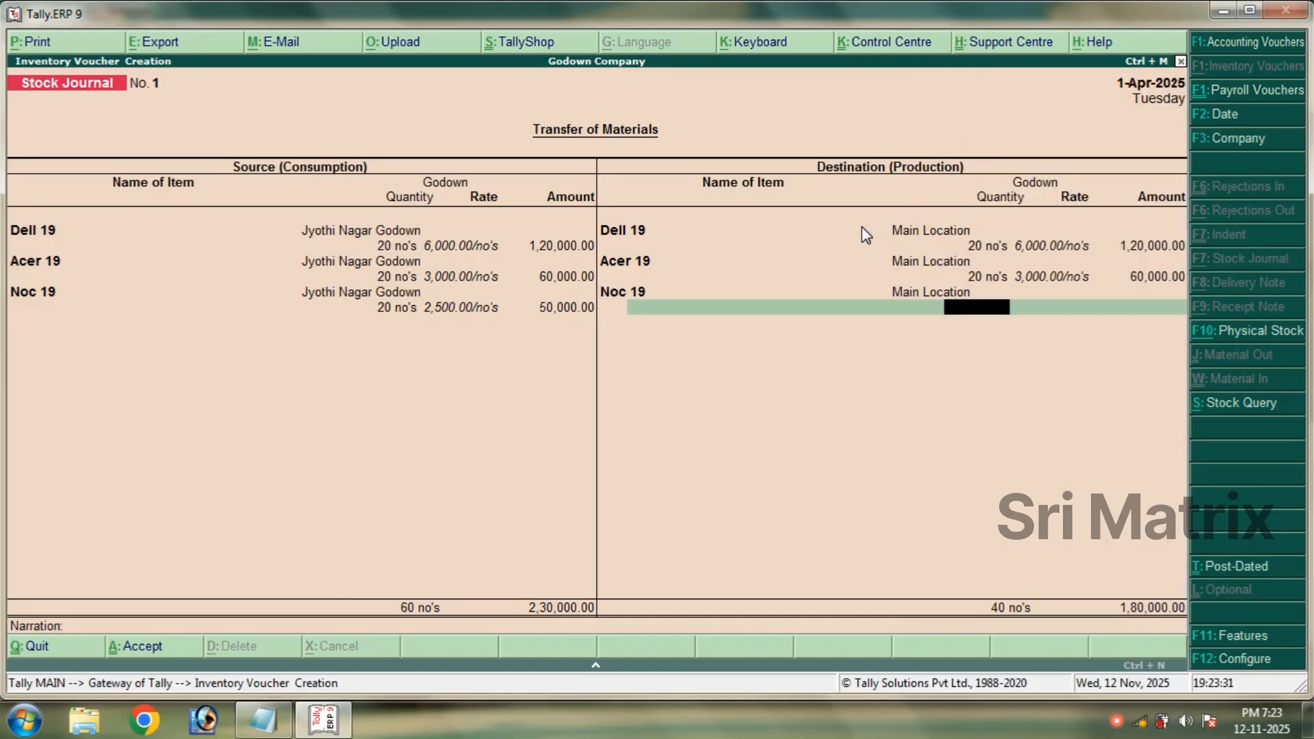
text(20)
key(Return)
key(Return)
key(Return)
key(Return)
key(Return)
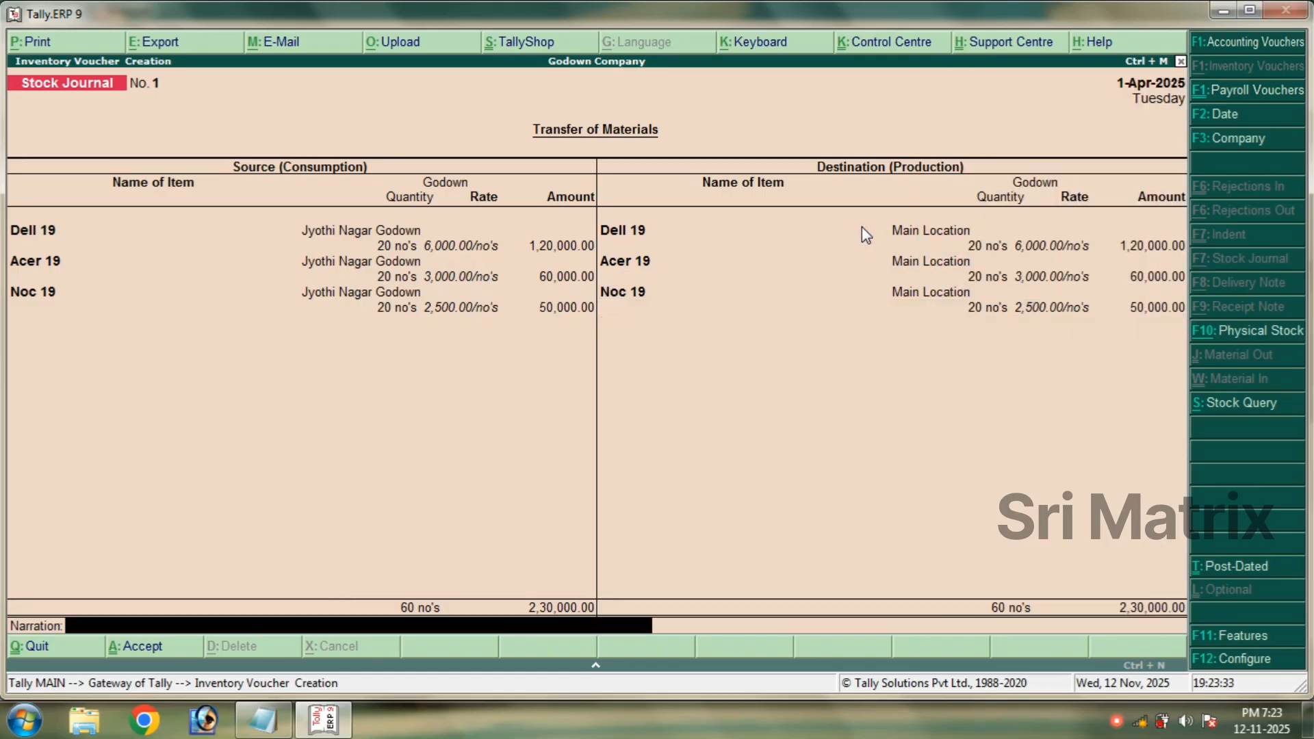
Save the completed stock journal and start another stock journal voucher.
key(Return)
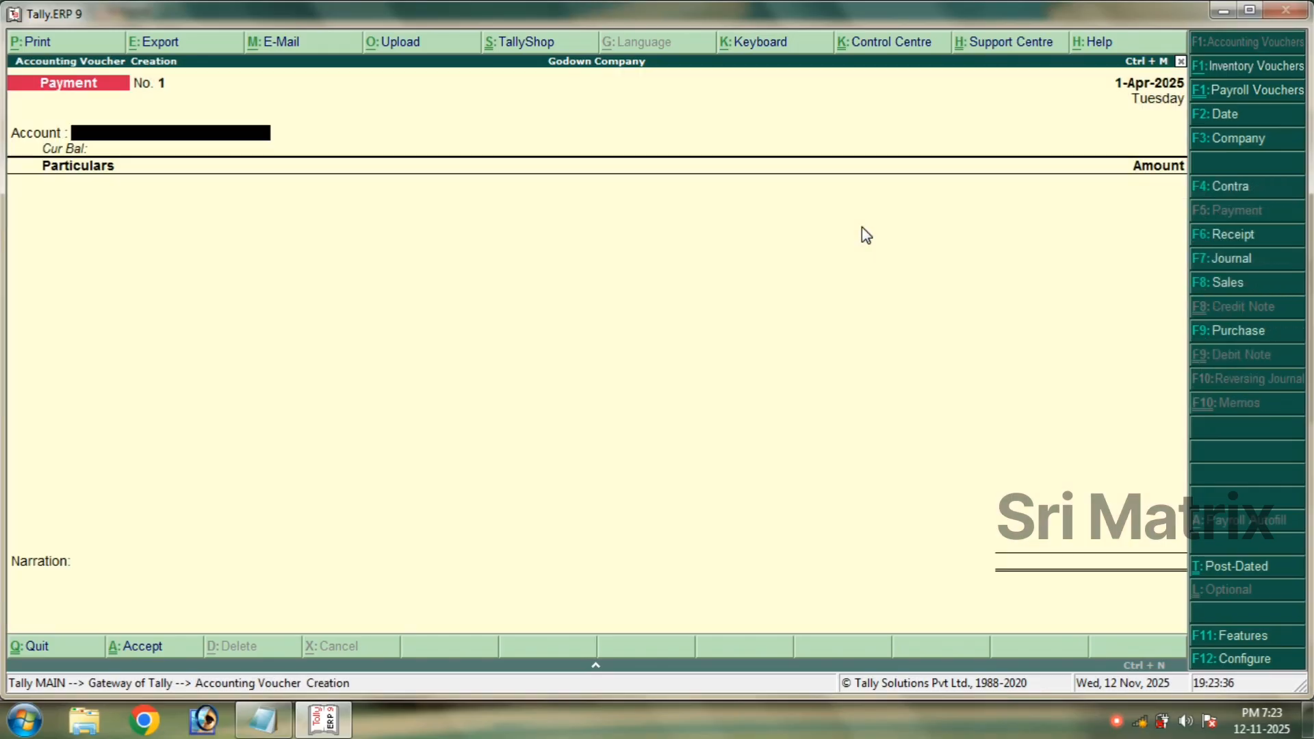
key(F7)
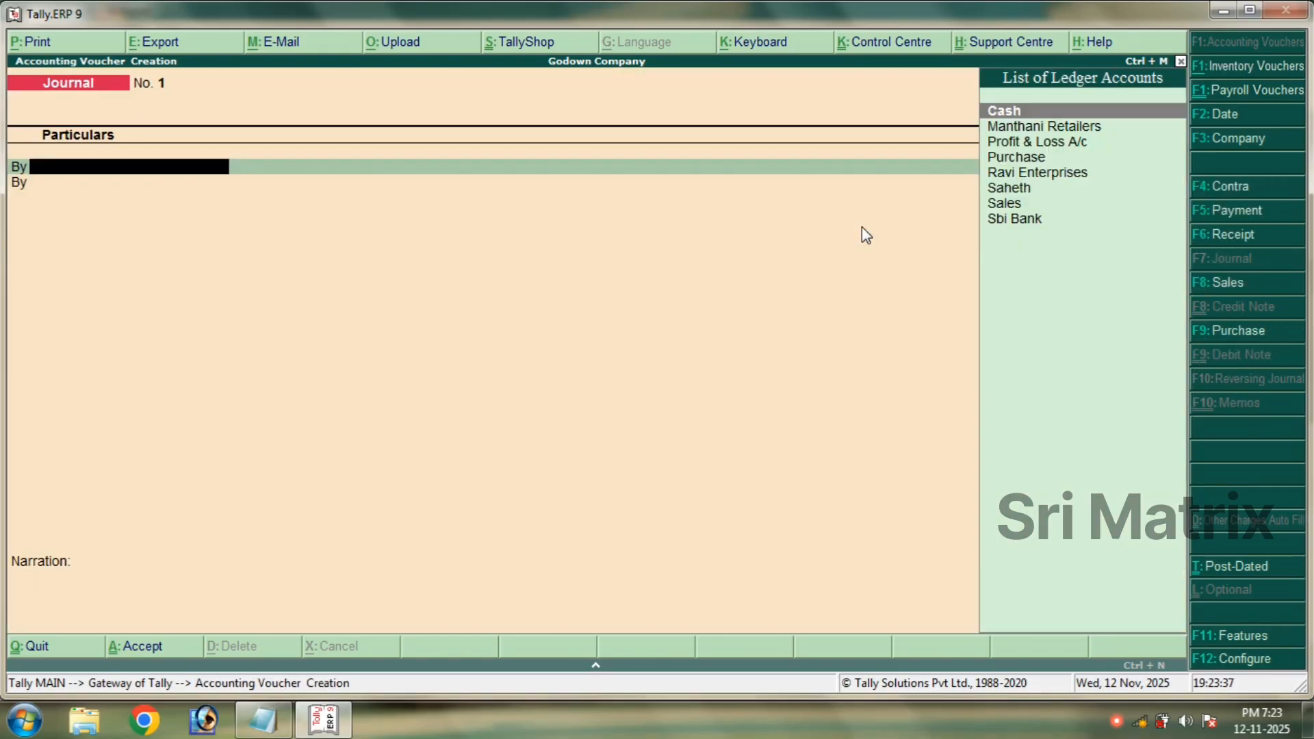
key(alt+F7)
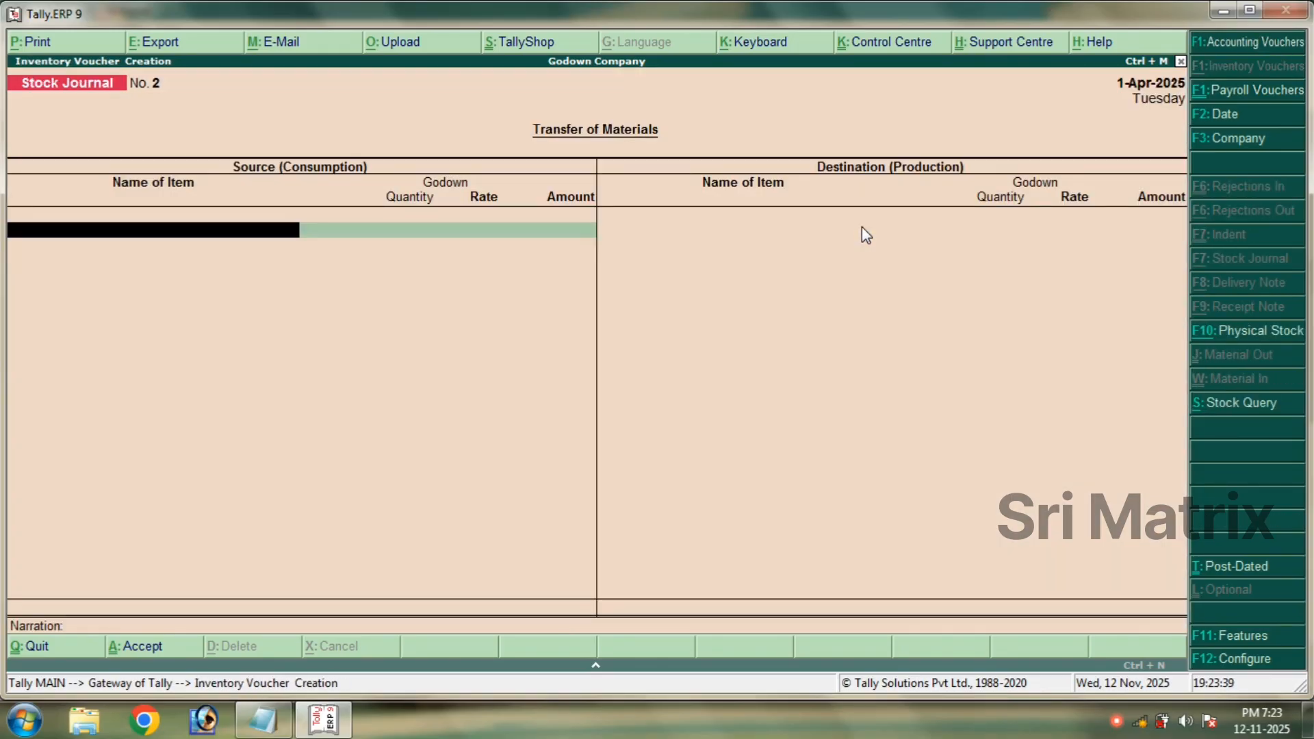
Add Dell 15 as a source item from By Nagar Godown with a quantity of 20 no's.
text(De)
key(Down)
key(Return)
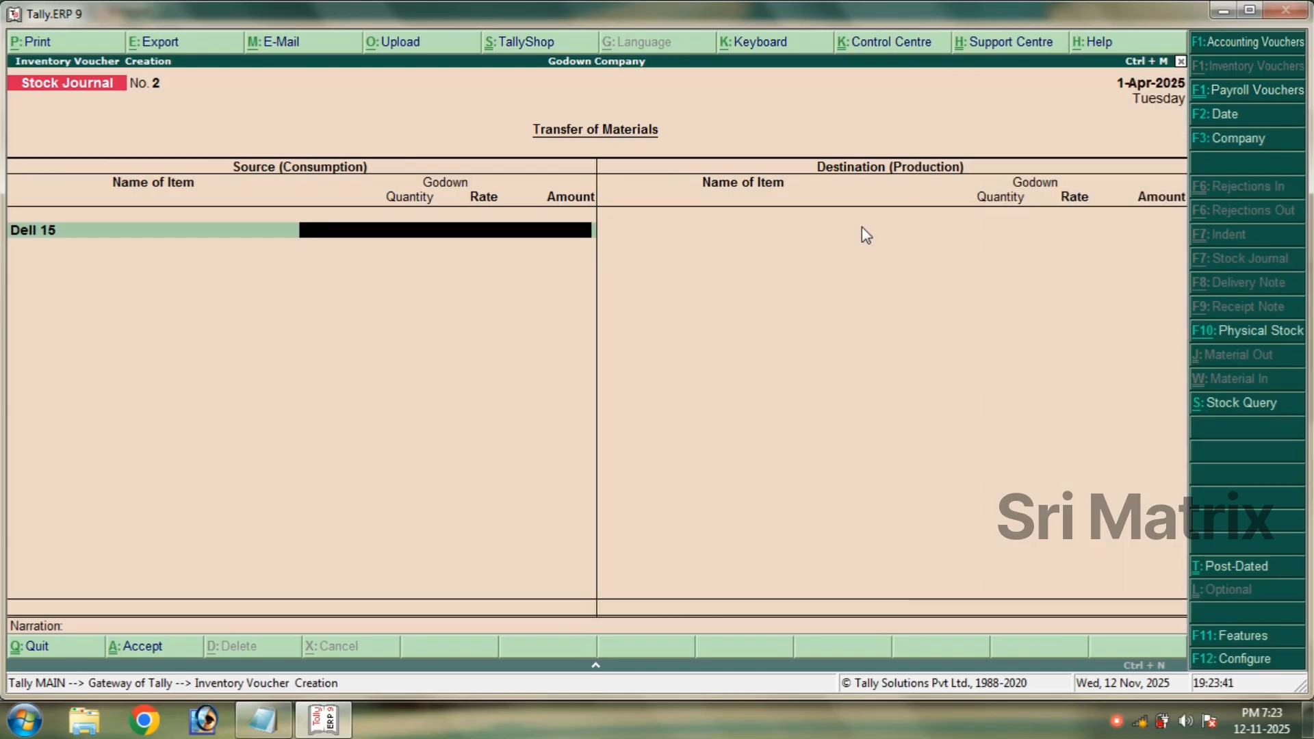
key(Return)
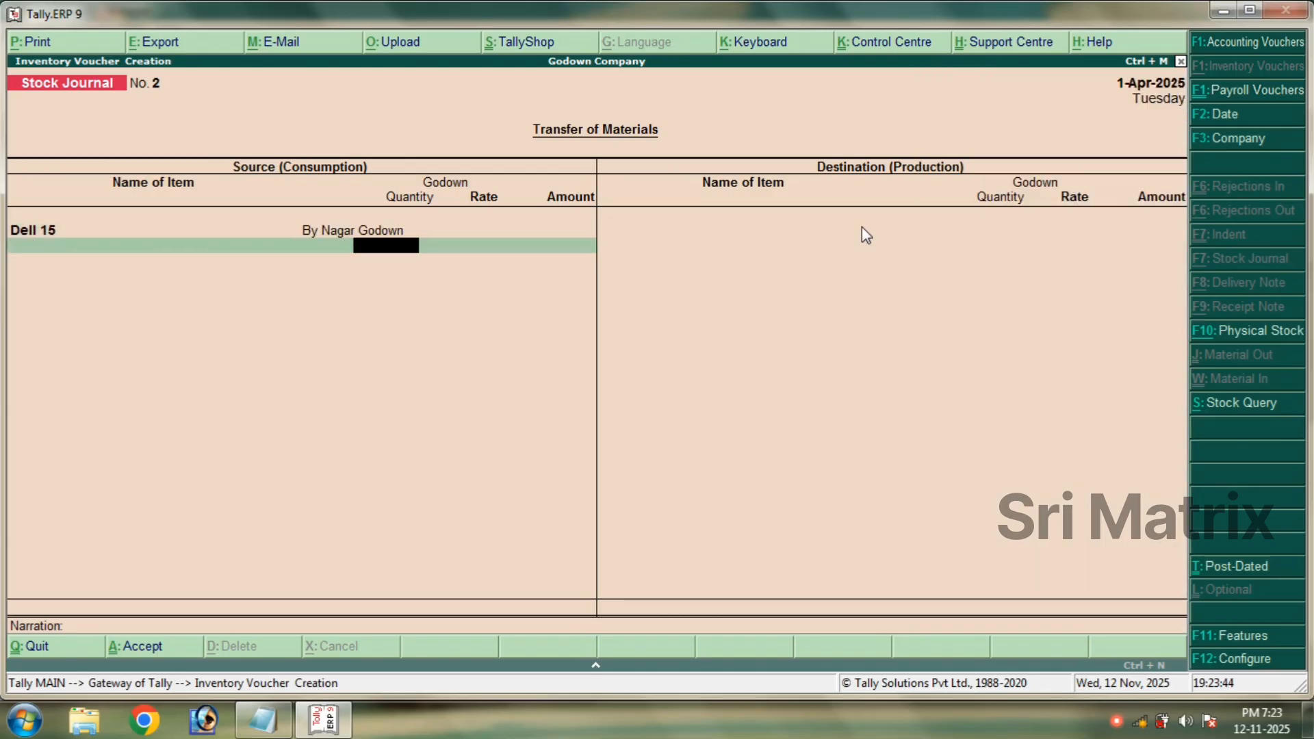
text(20)
key(Return)
key(Return)
key(Return)
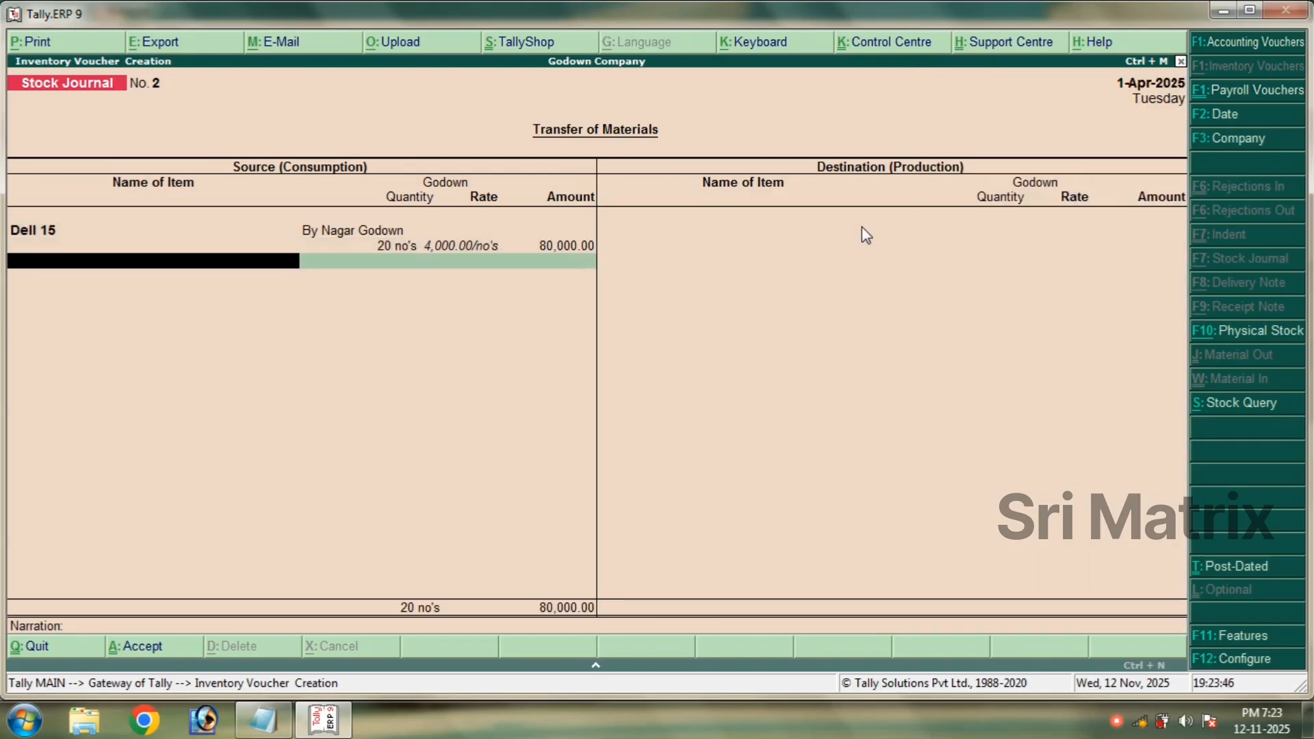
Add Acer 15 as a source item from By Nagar Godown with a quantity of 20 no's.
text(Ac)
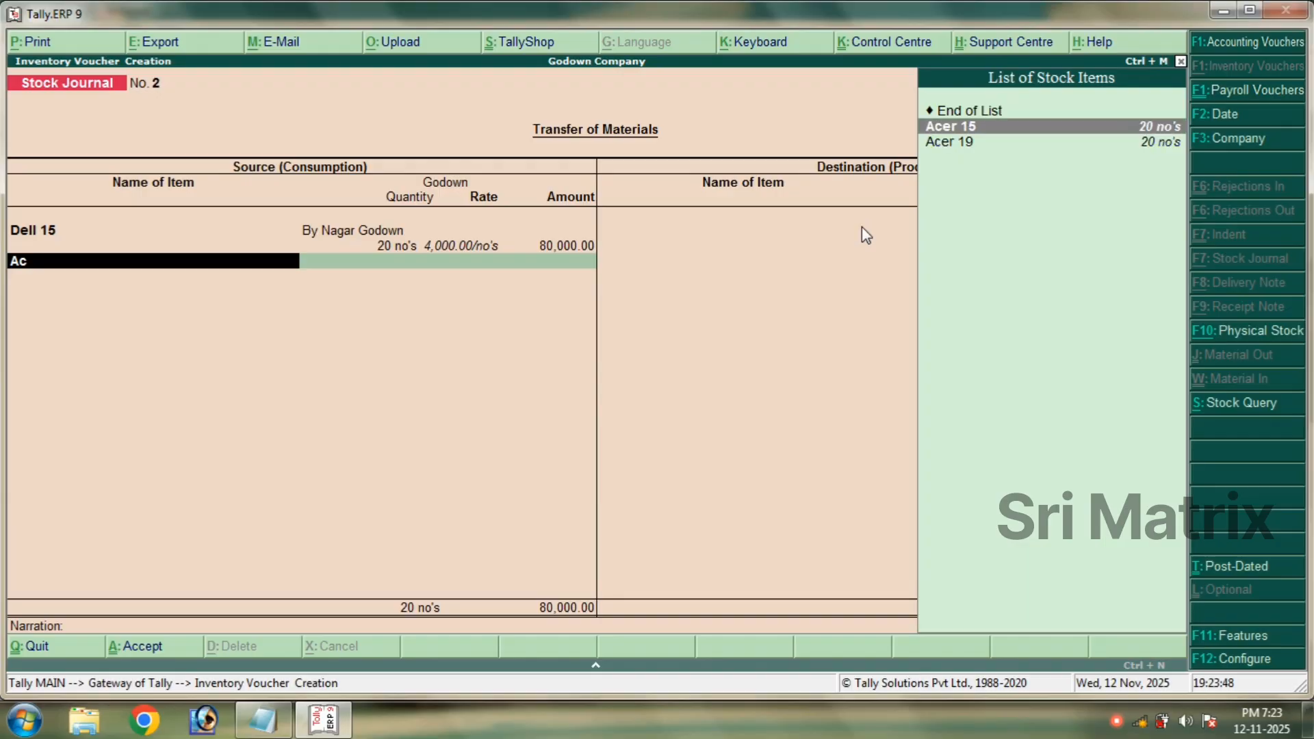
key(Return)
text(N)
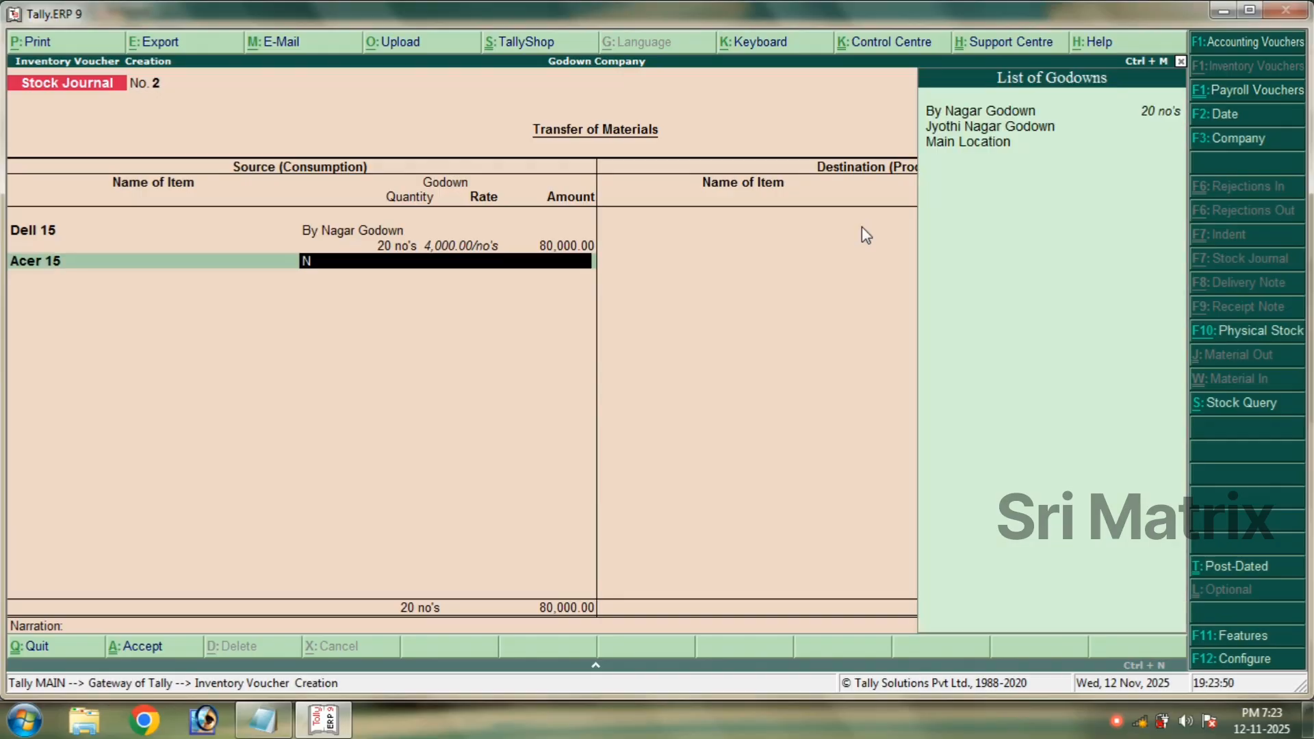
key(Return)
text(20)
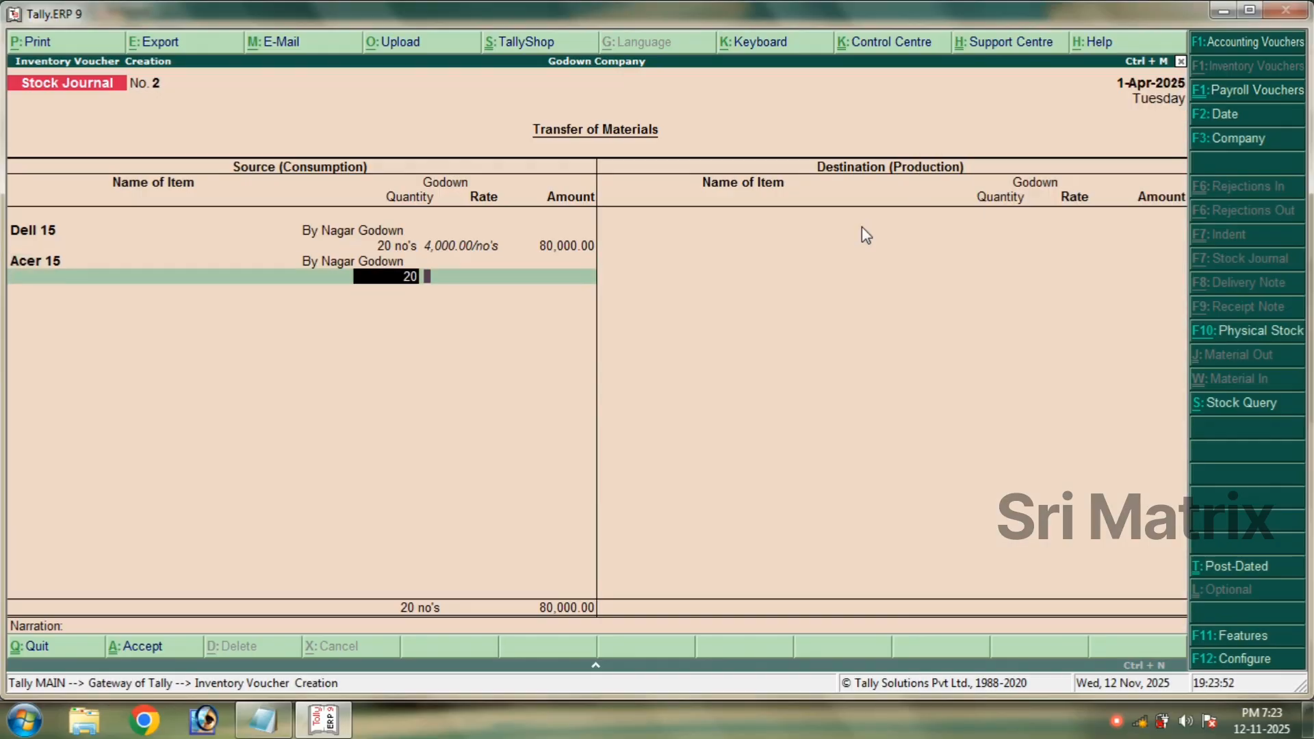
key(Return)
key(Return)
key(Return)
Add Noc 15 as a source item from By Nagar Godown with a quantity of 20 no's, and end the source list.
text(N)
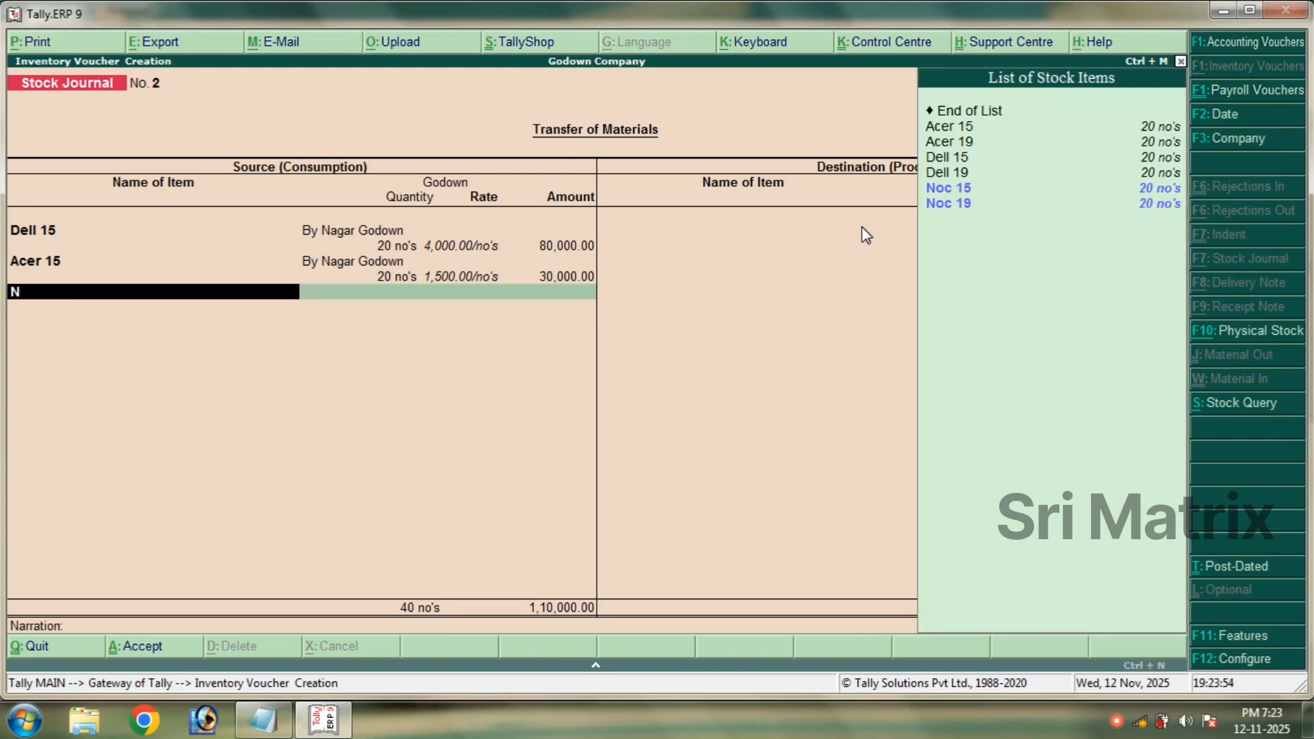
key(Return)
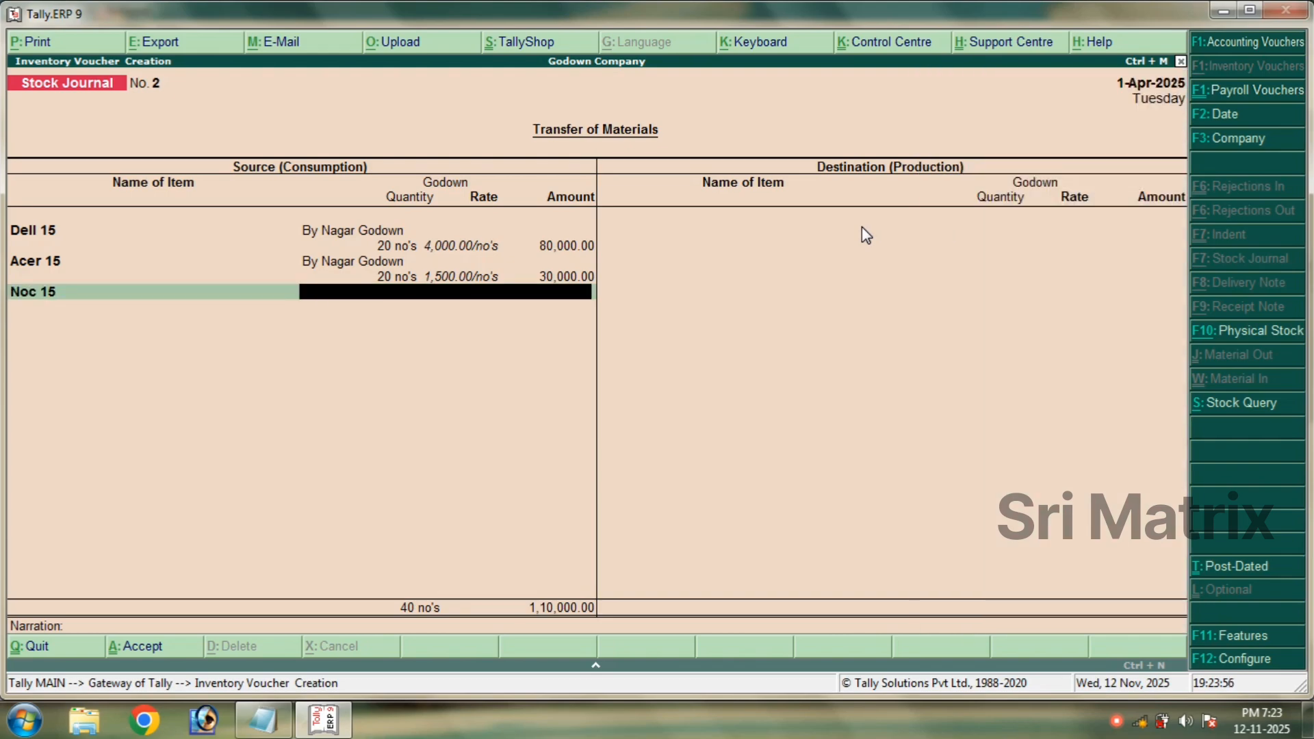
text(N)
key(Return)
text(20)
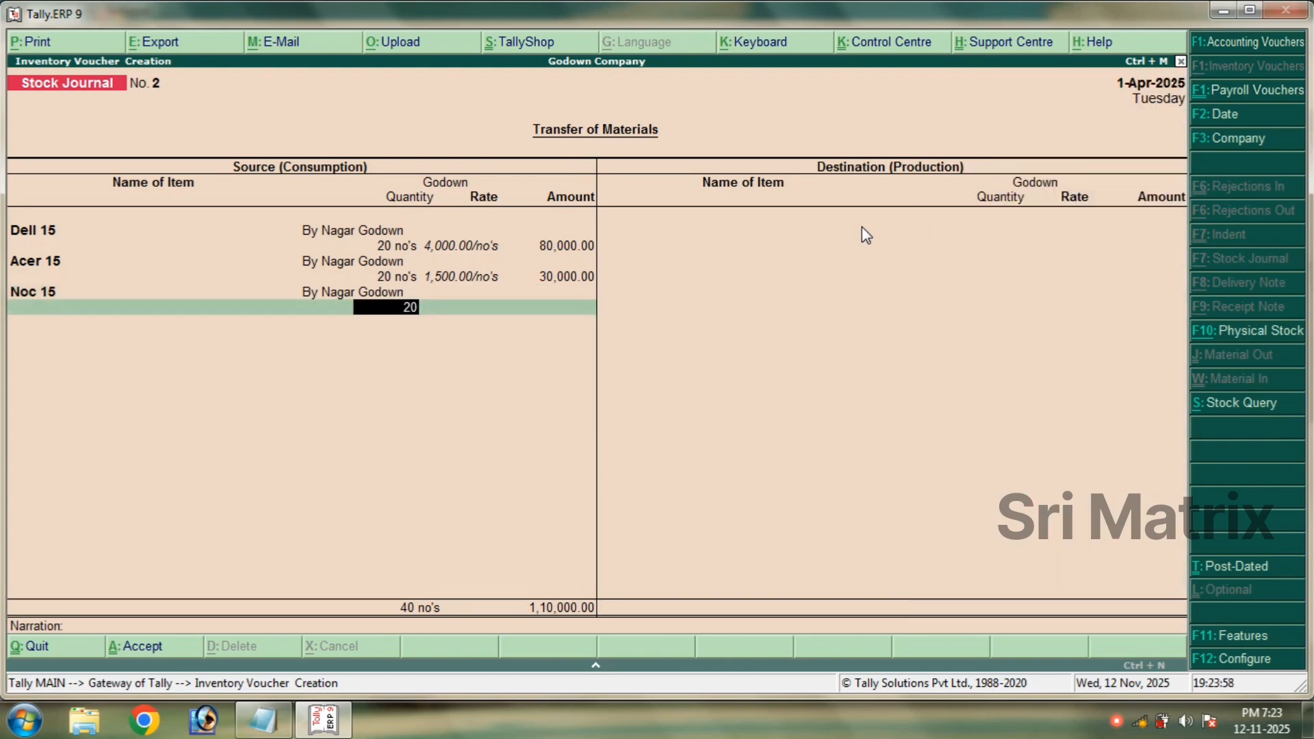
key(Return)
key(Return)
key(Return)
key(Return)
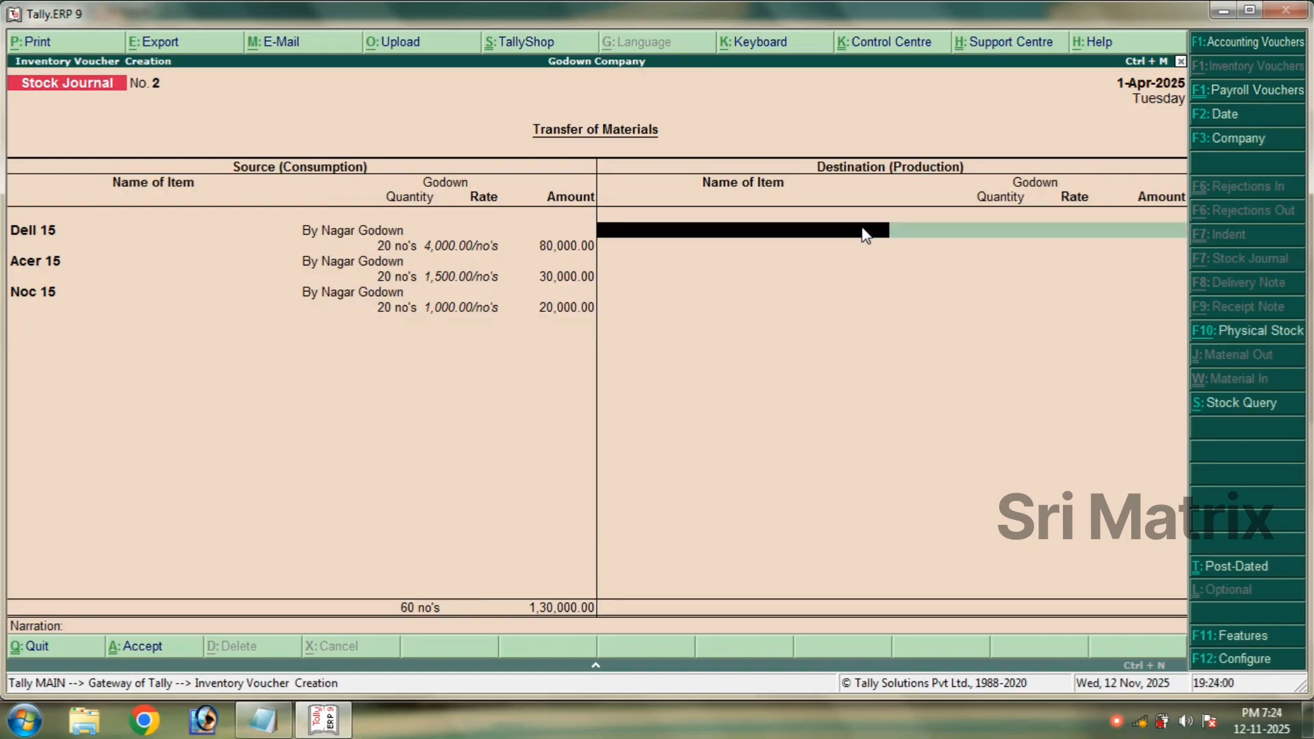
Add Dell 15 as a destination item in Main Location with a quantity of 20 no's.
text(De)
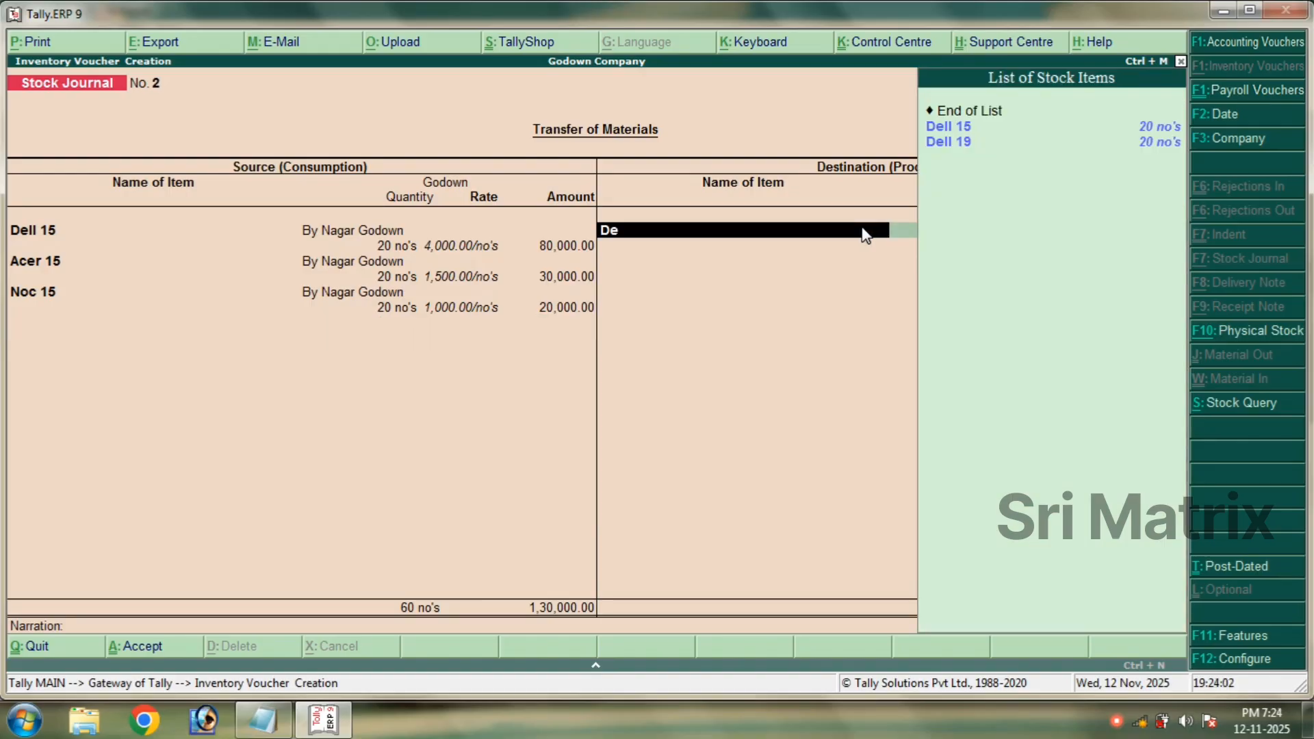
key(Return)
text(M)
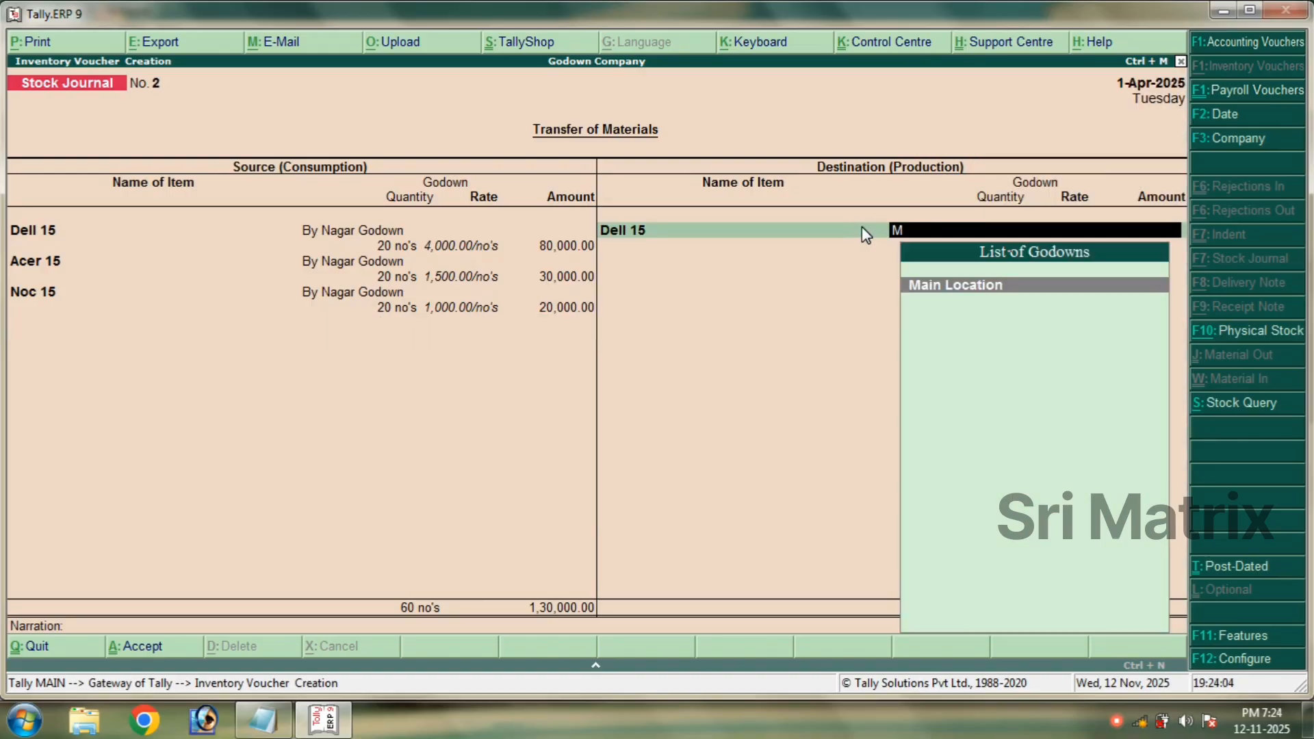
key(Return)
text(20)
key(Return)
key(Return)
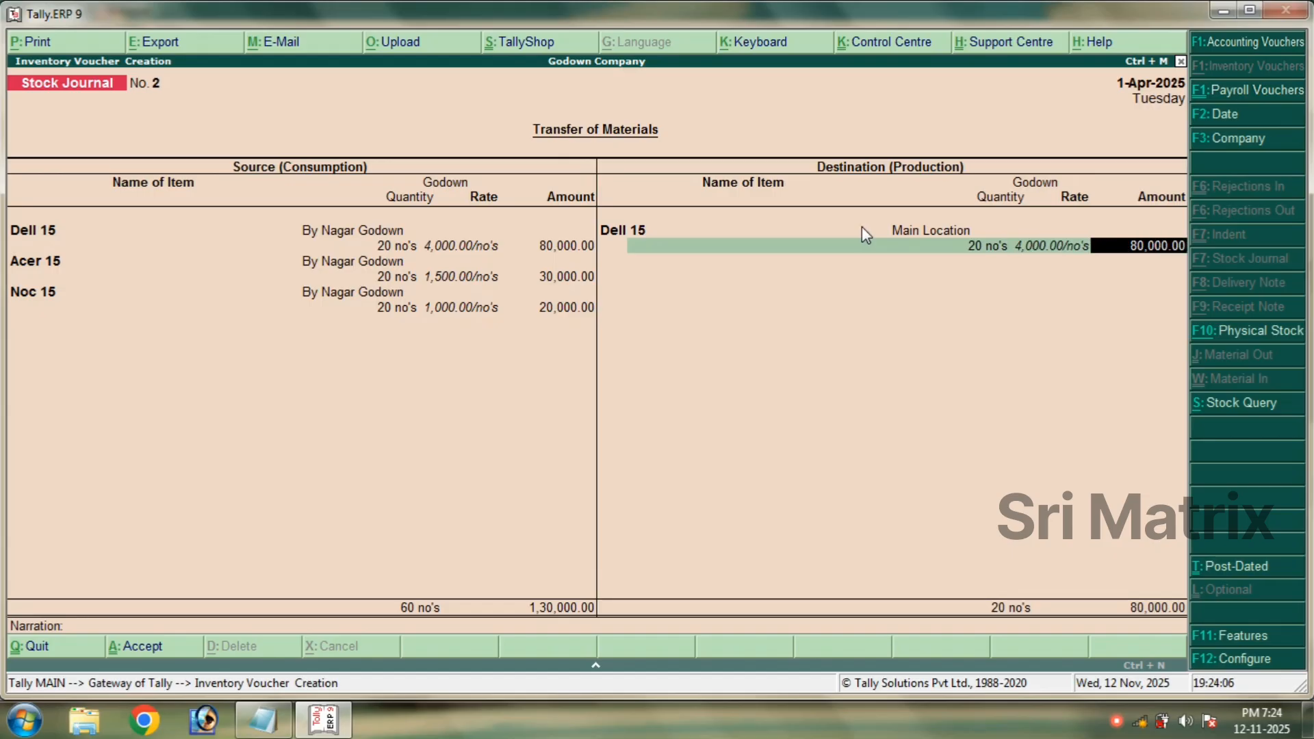
key(Return)
Add Acer 15 as a destination item in Main Location with a quantity of 20 no's.
text(Ac)
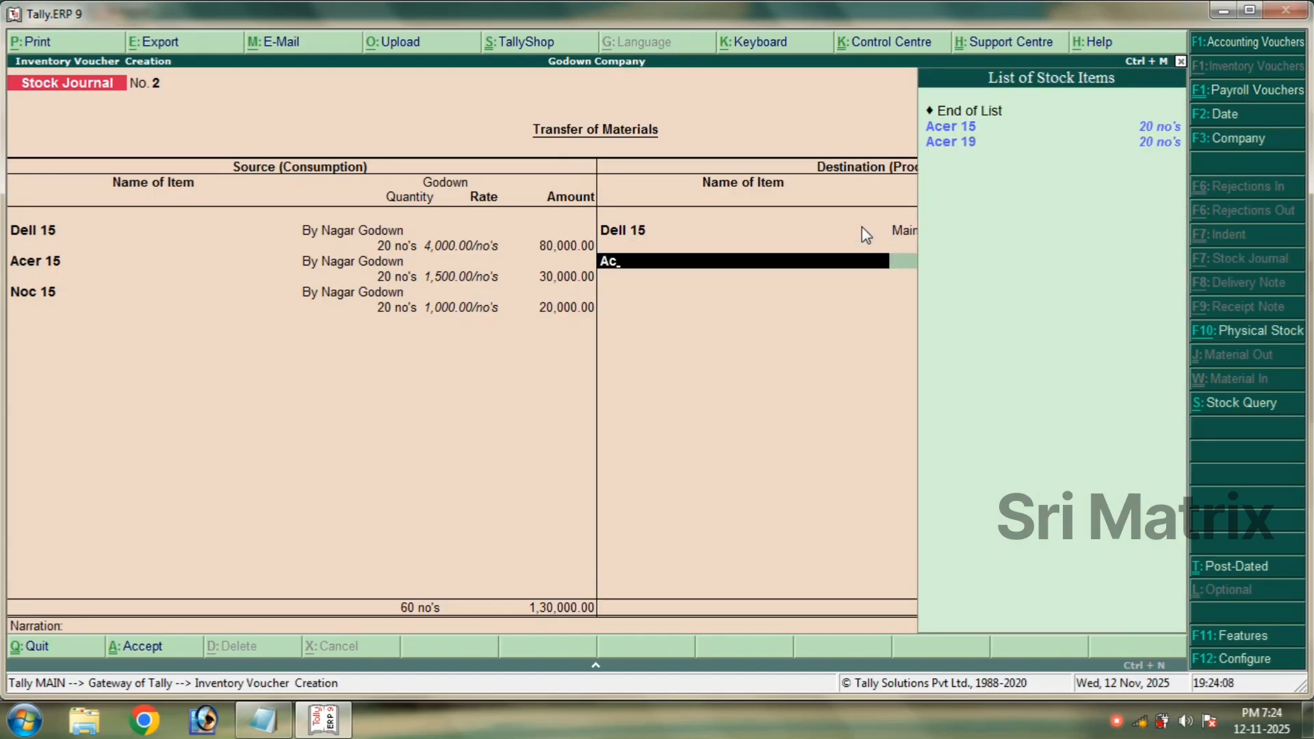
key(Down)
key(Return)
text(M)
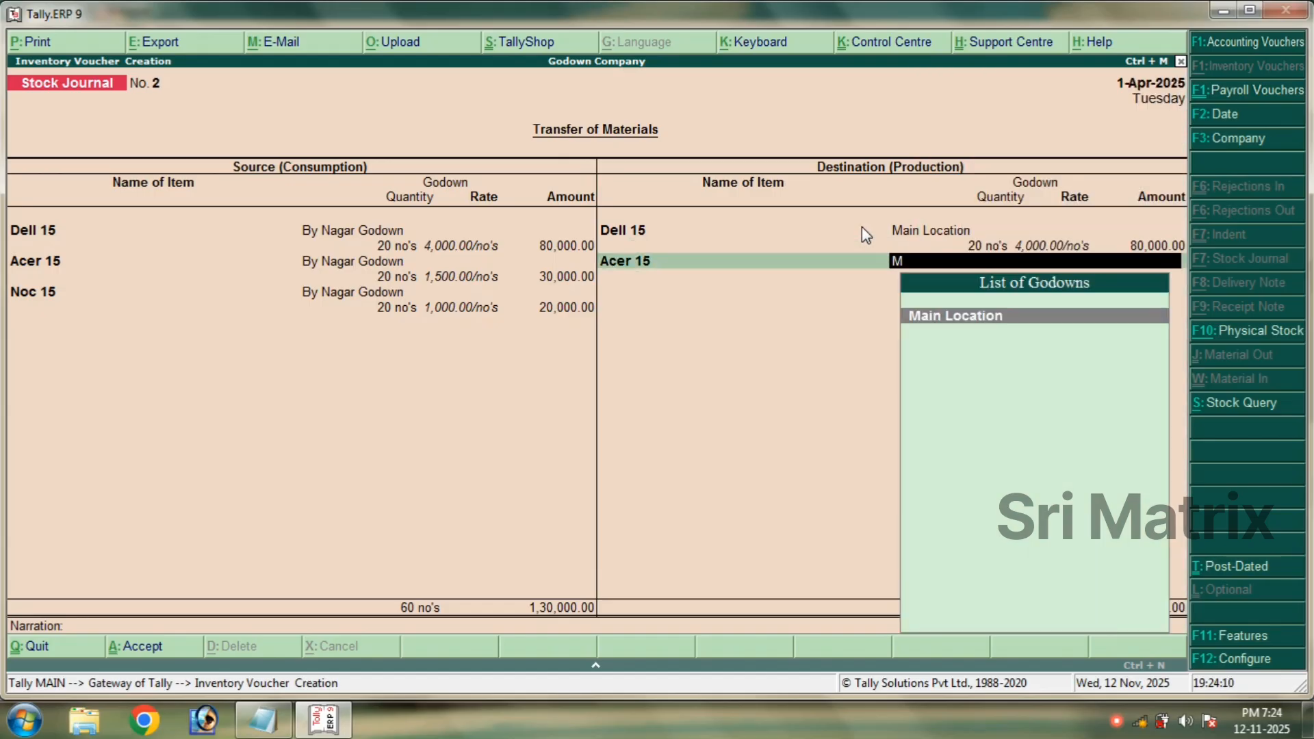
key(Return)
text(20)
key(Return)
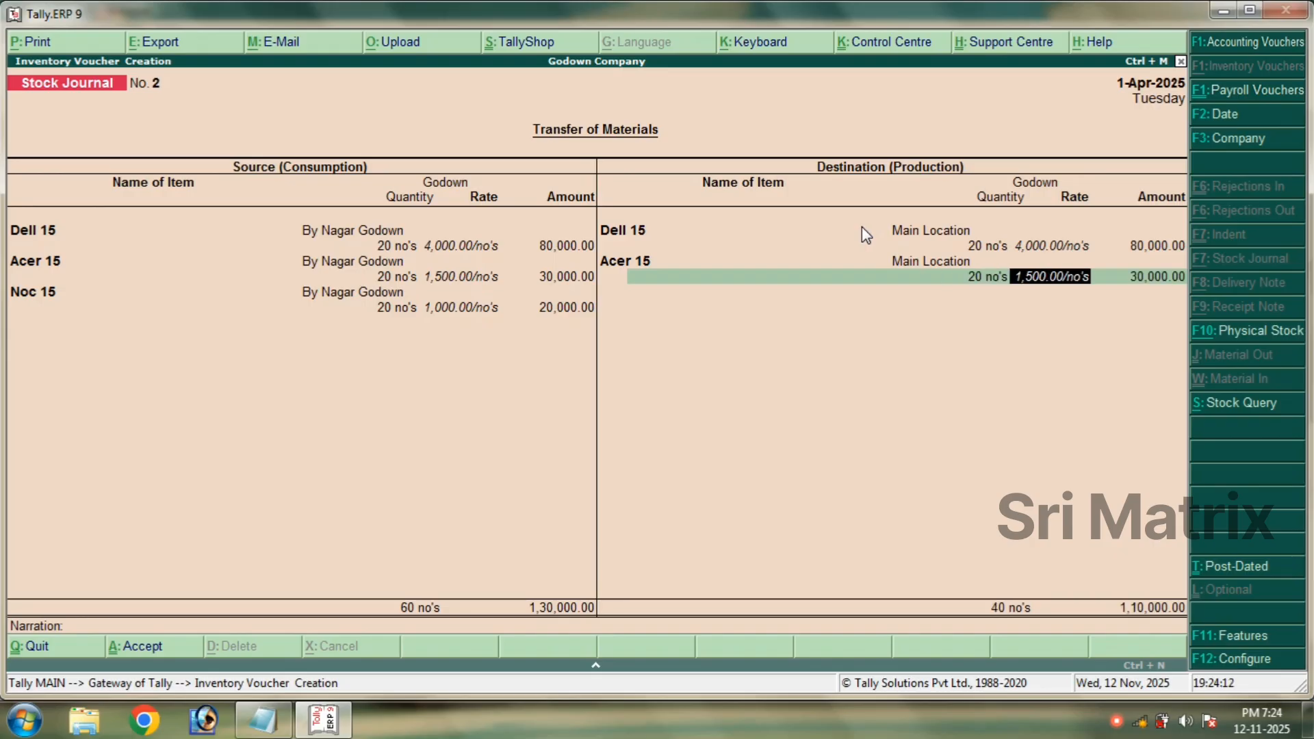
key(Return)
key(Return)
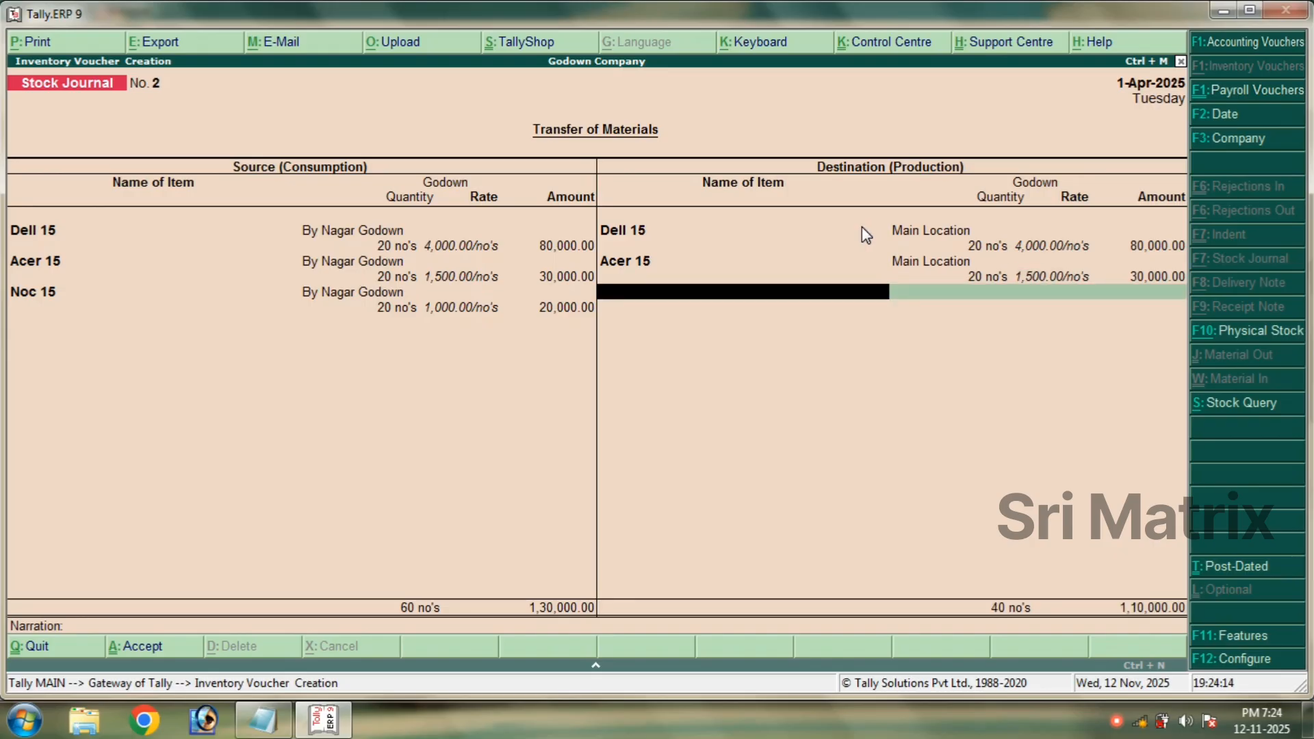
Add Noc 15 as a destination item in Main Location with a quantity of 20 no's.
text(No)
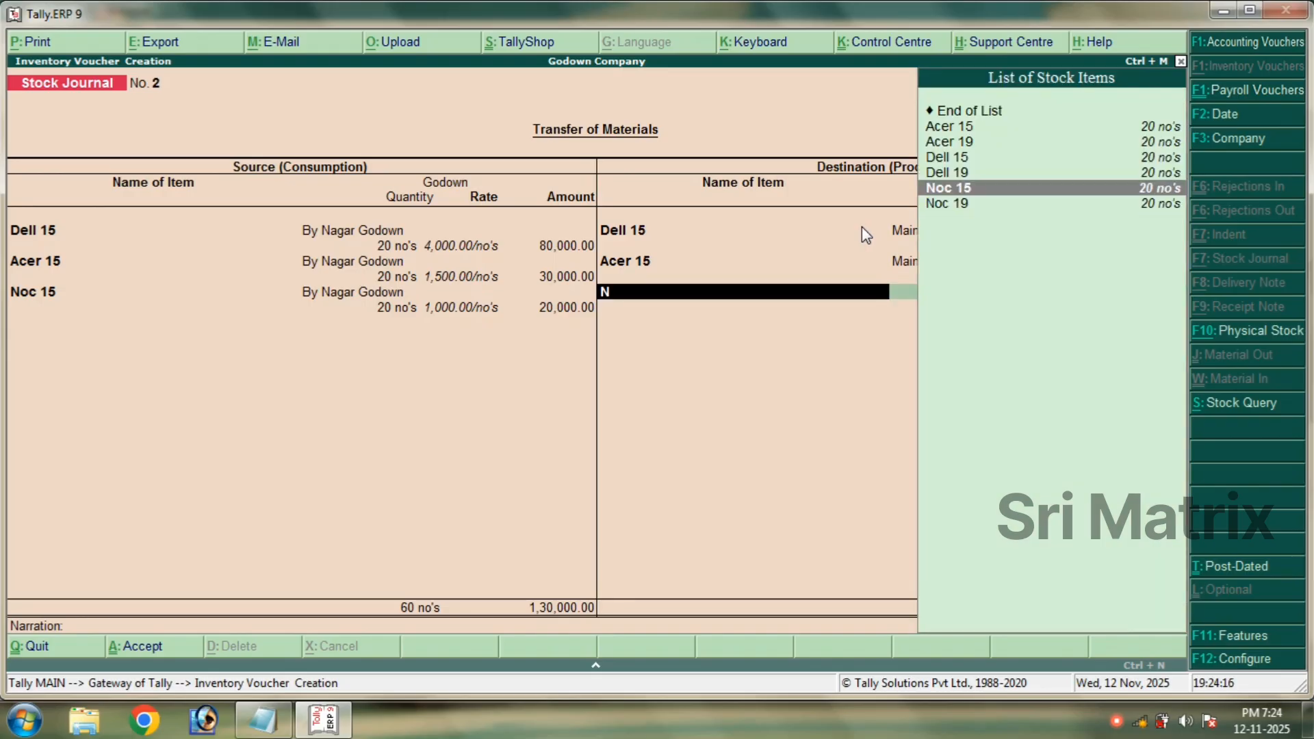
key(Return)
text(M)
key(Return)
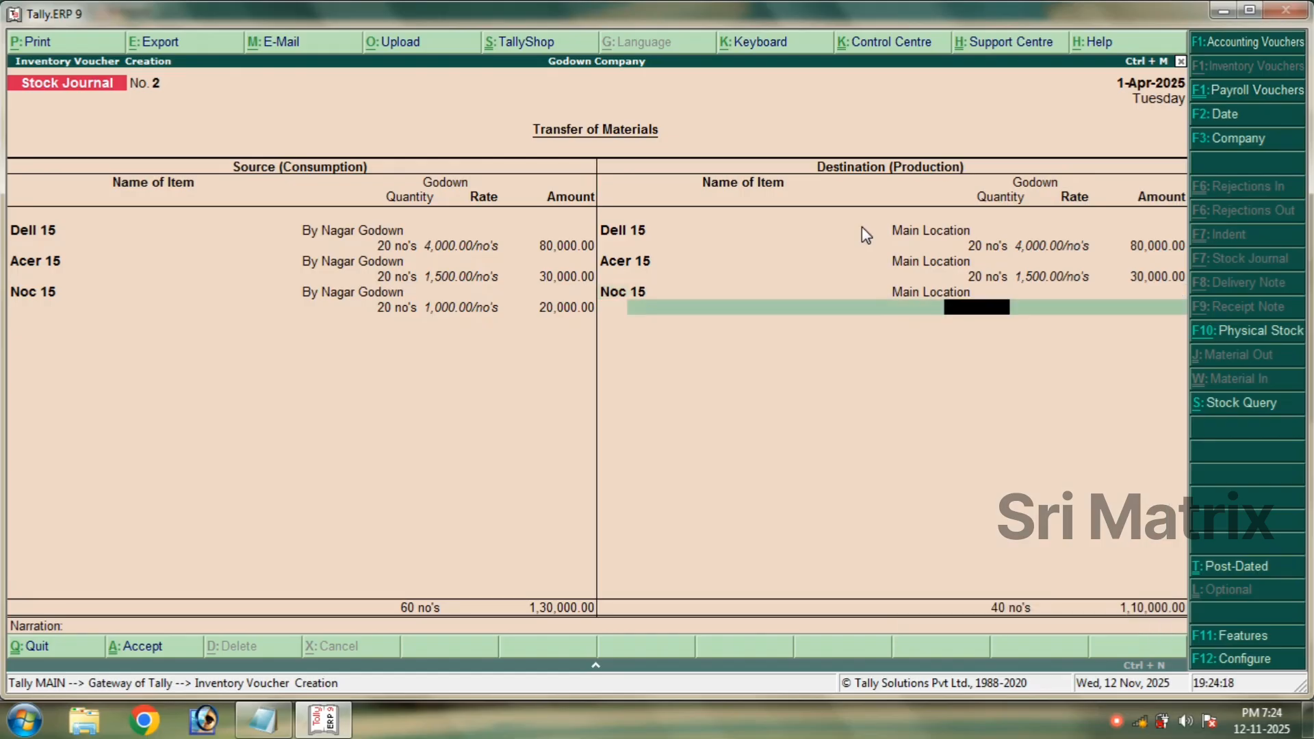
text(20)
key(Return)
key(Return)
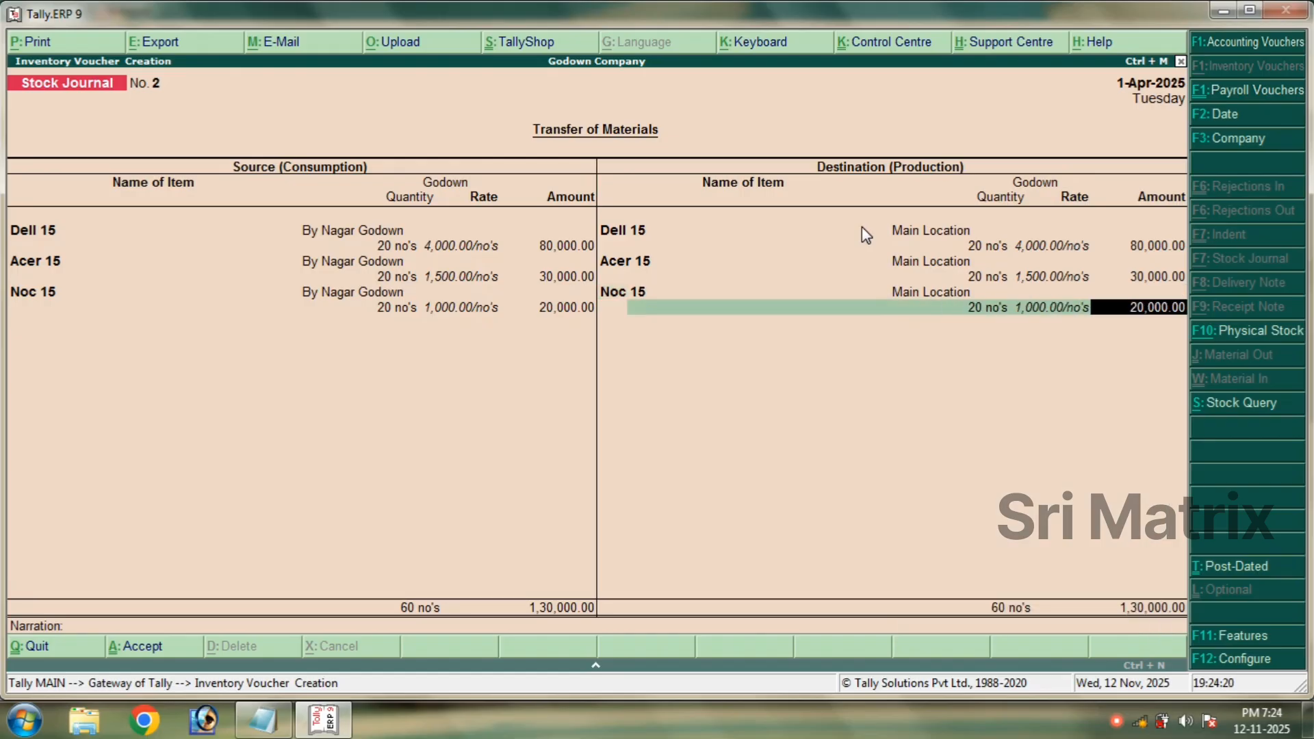
key(Return)
End the destination list, save the stock journal without a narration, and leave voucher entry.
key(Return)
key(Return)
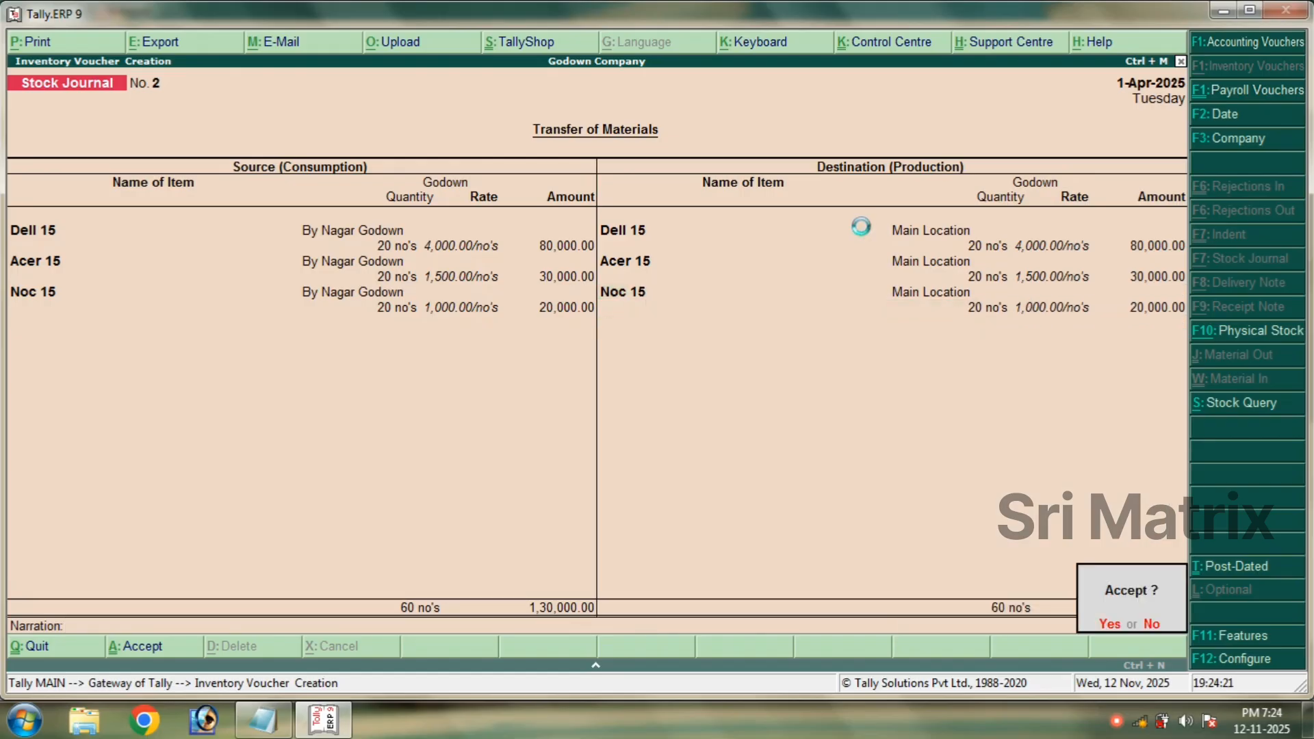
key(Return)
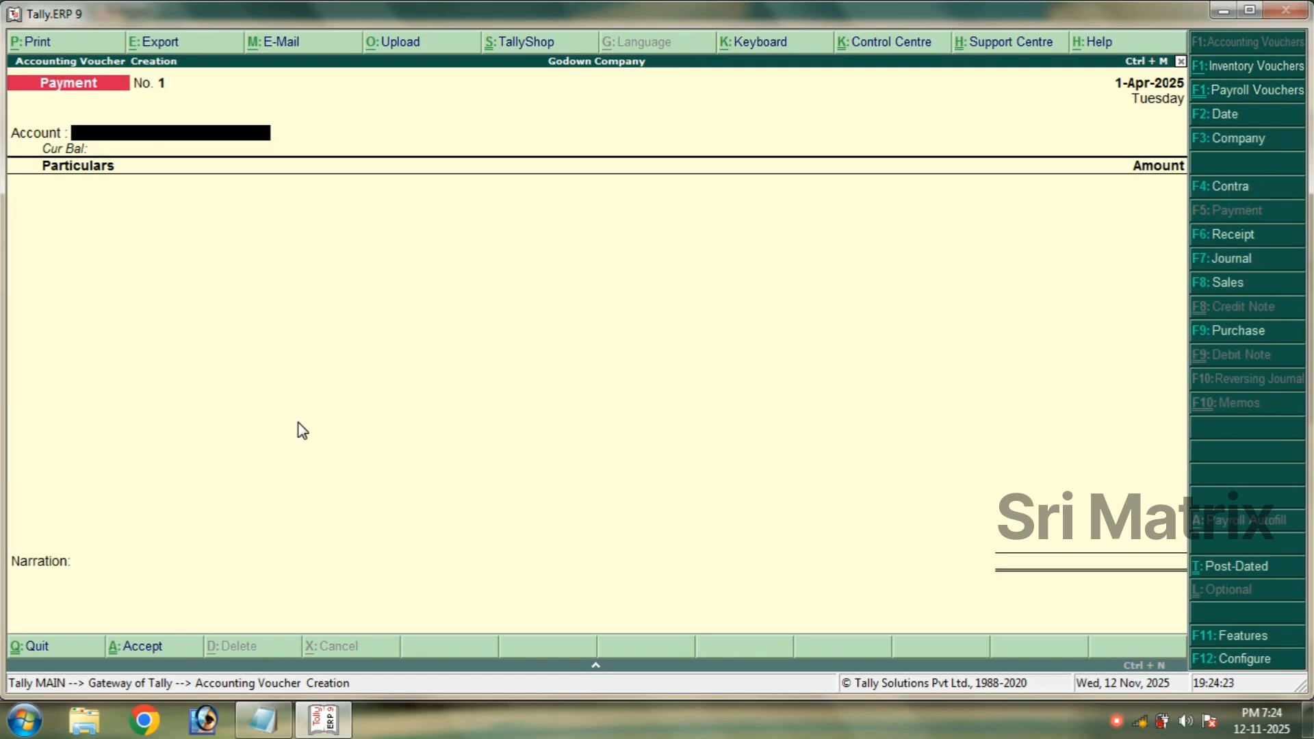
key(Escape)
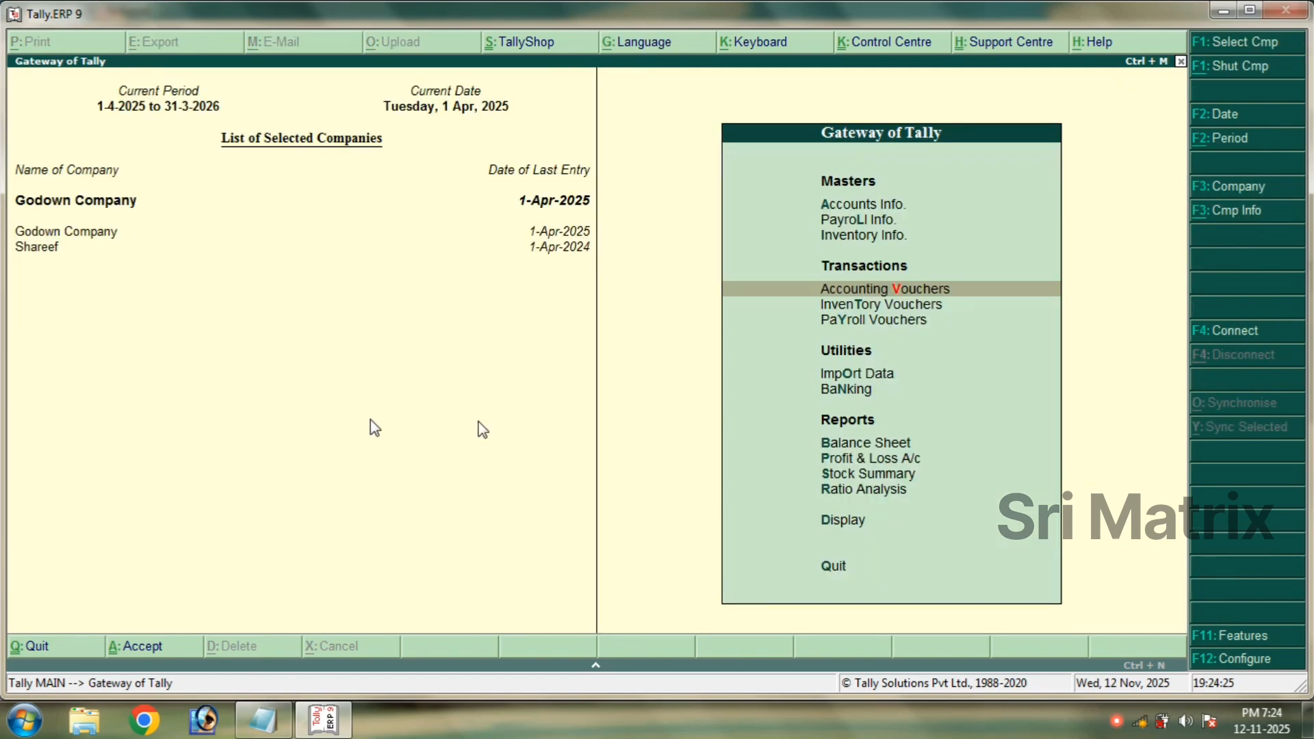
Examine the closing stock in the inventory statement's godown summary for By Nagar Godown.
click(842, 520)
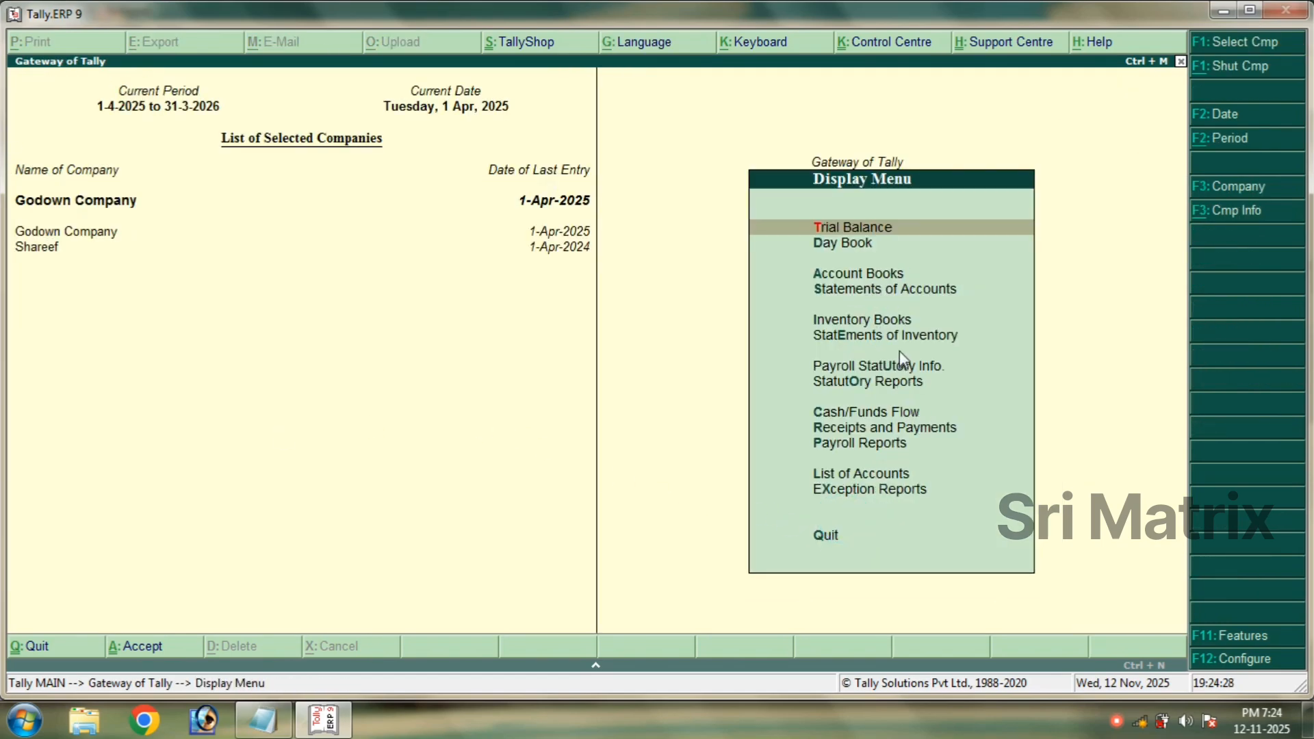
click(869, 335)
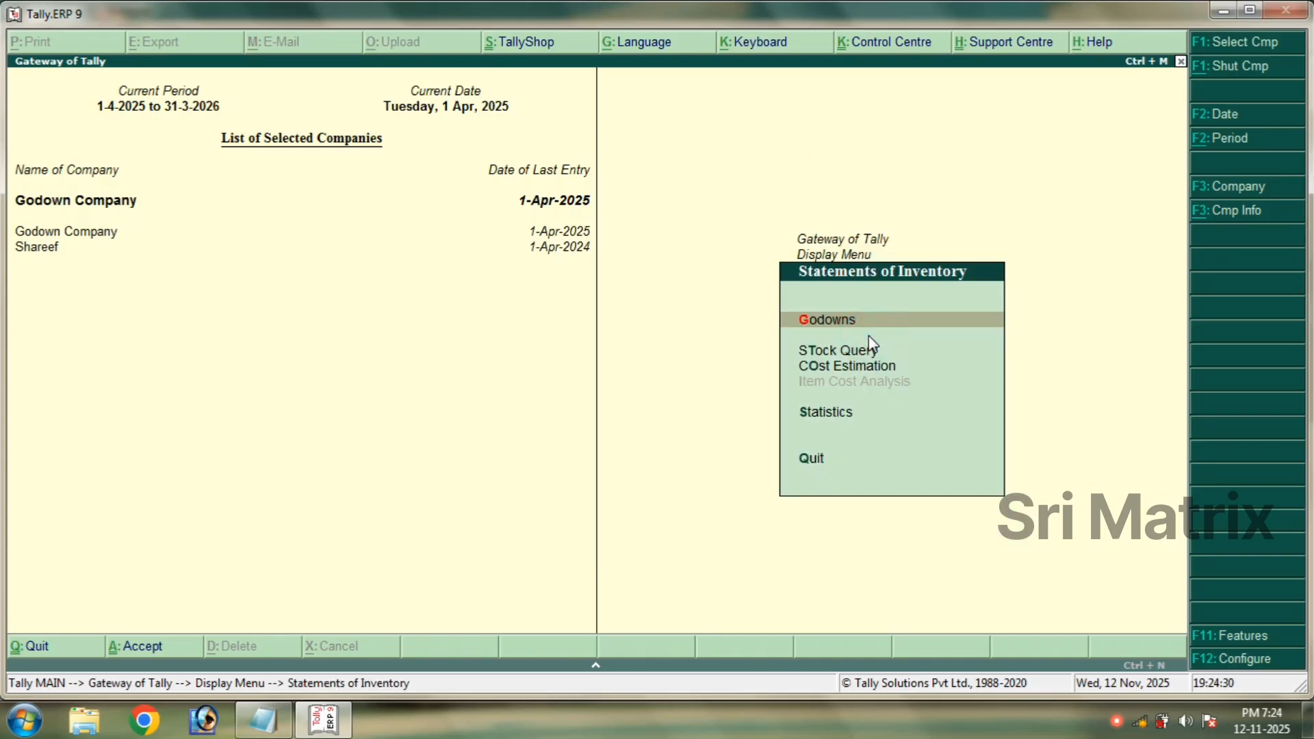
click(826, 321)
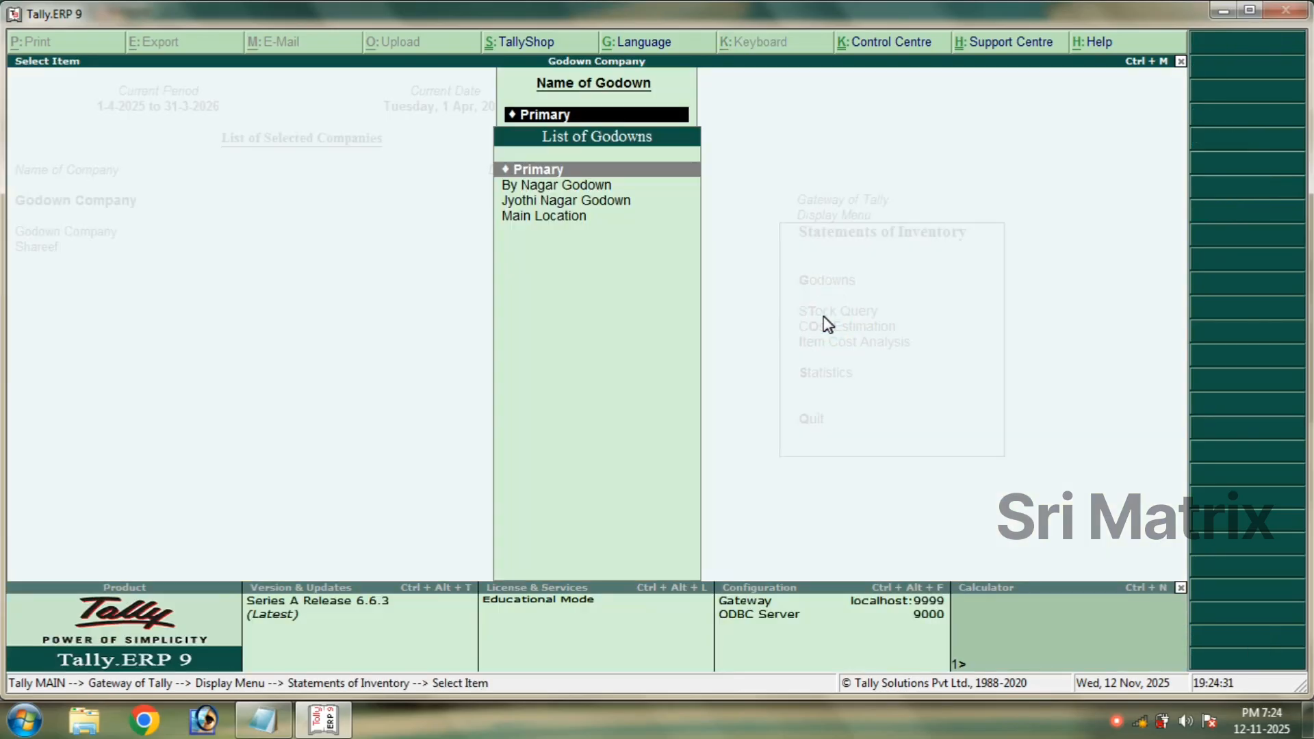
click(531, 192)
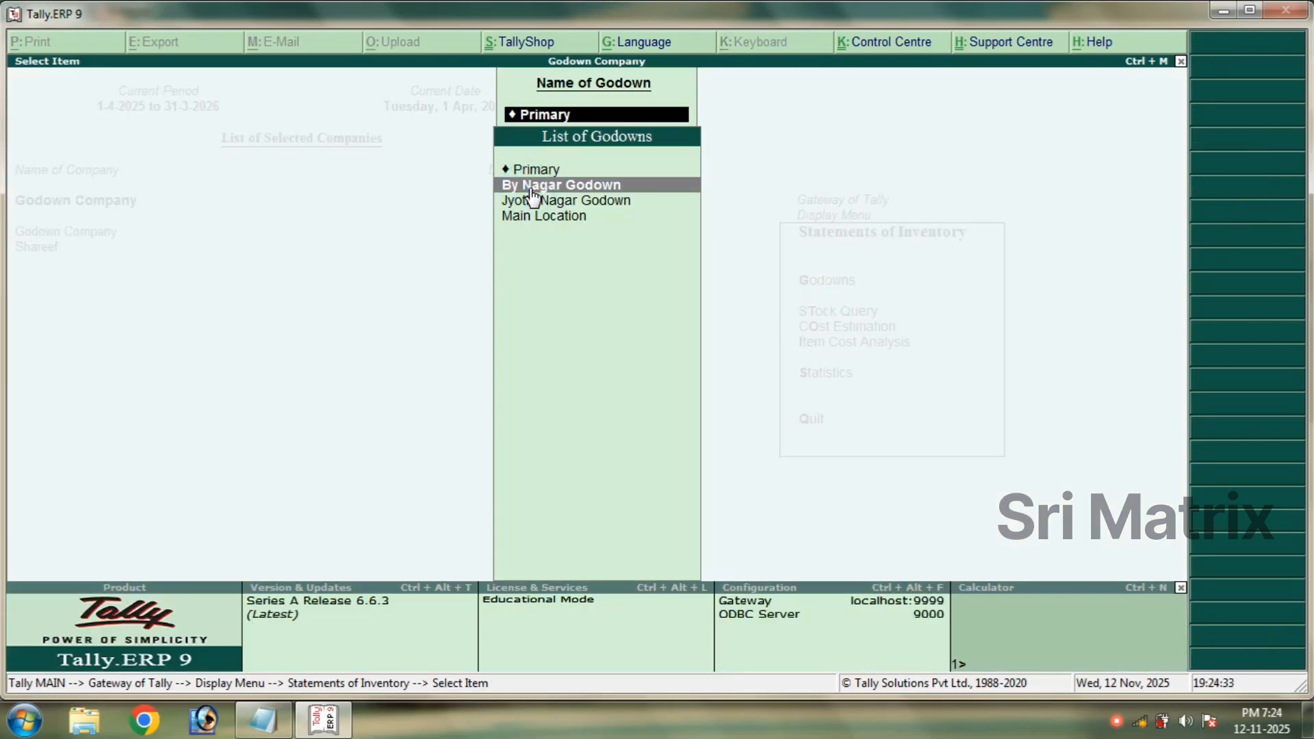
click(531, 192)
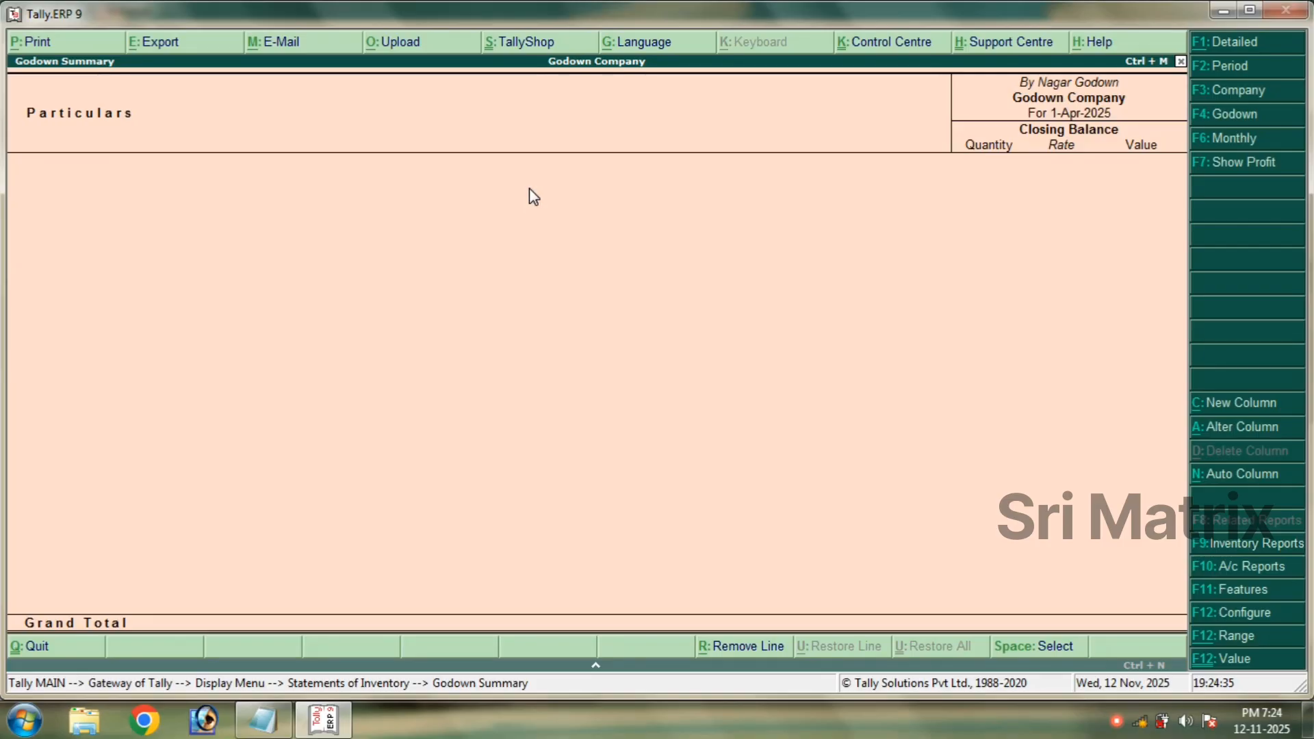
Examine the closing stock in the godown summaries for Jyothi Nagar Godown and Main Location.
key(Escape)
click(533, 201)
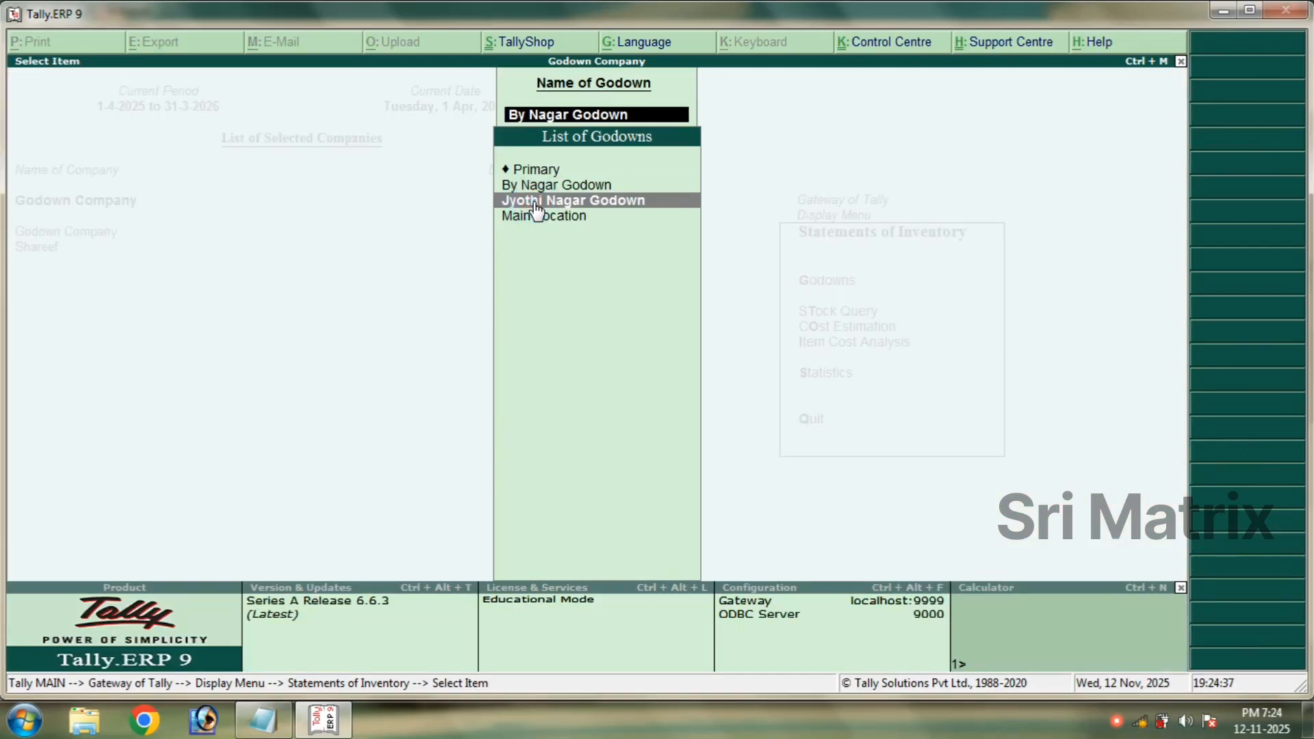
click(532, 202)
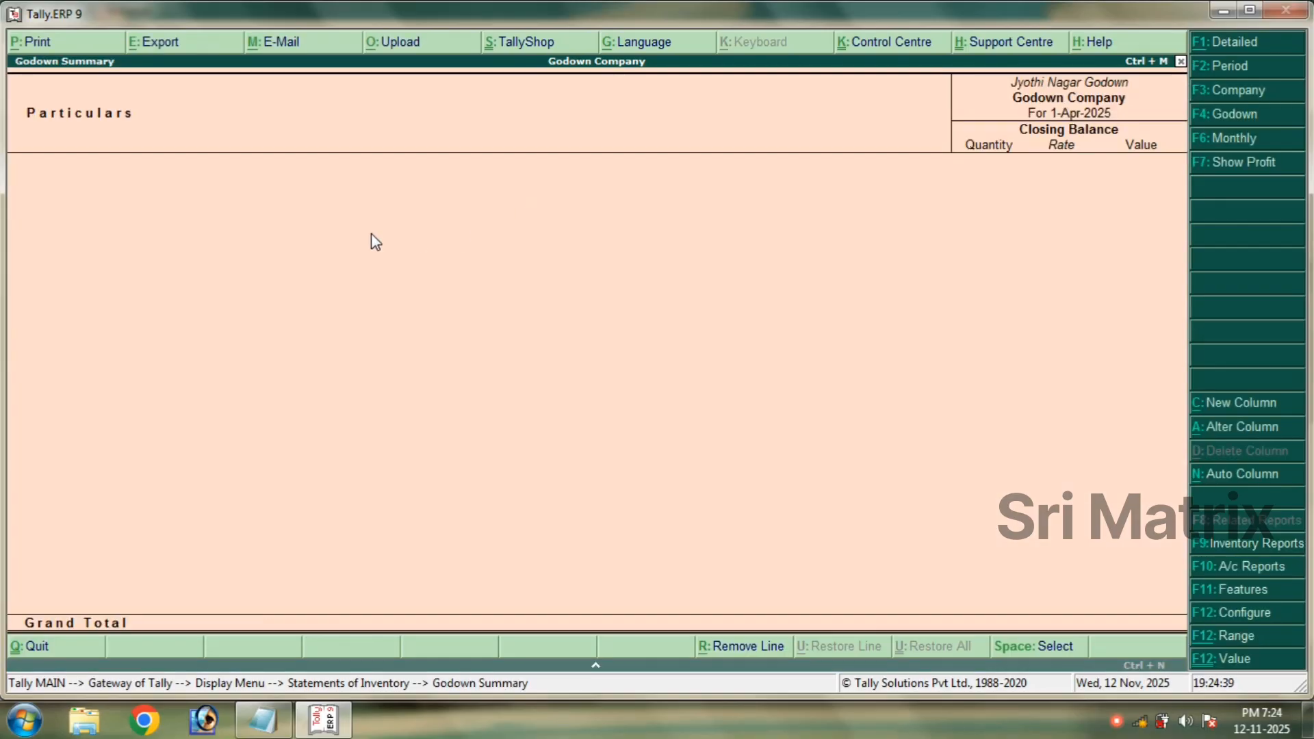
key(Escape)
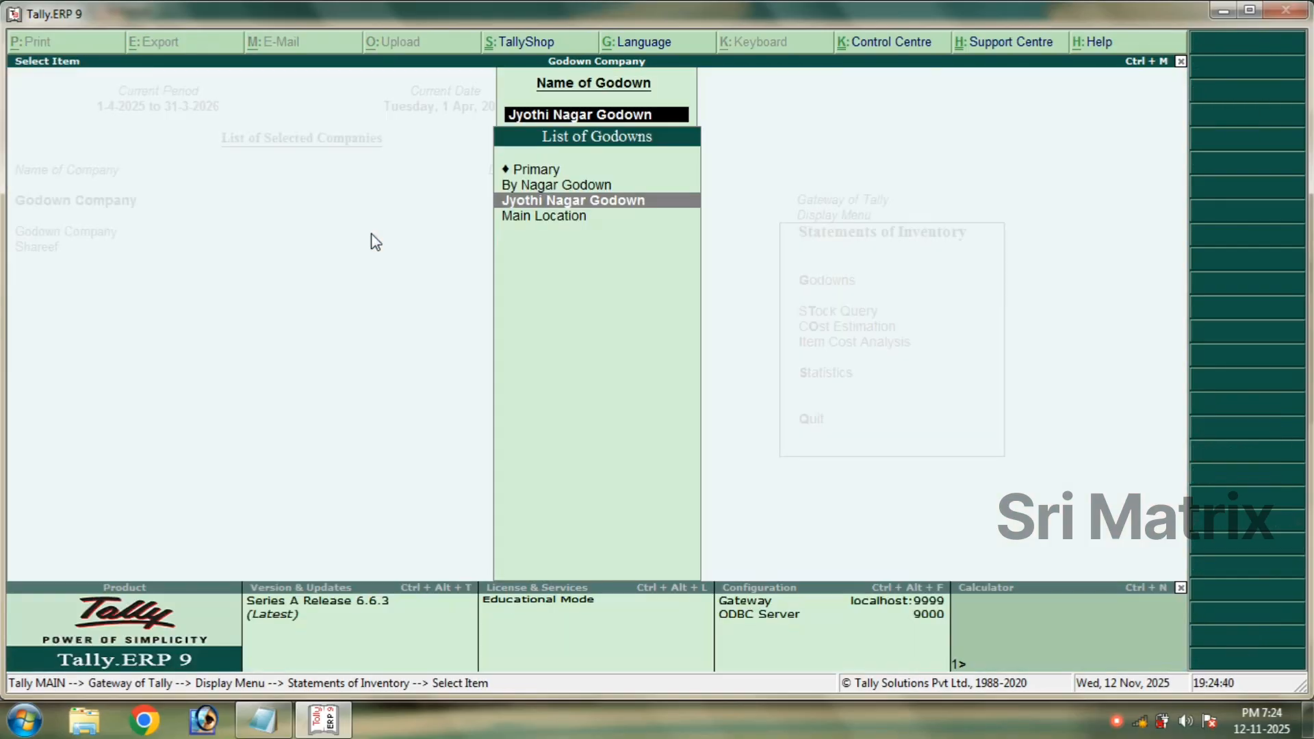
click(568, 222)
click(567, 222)
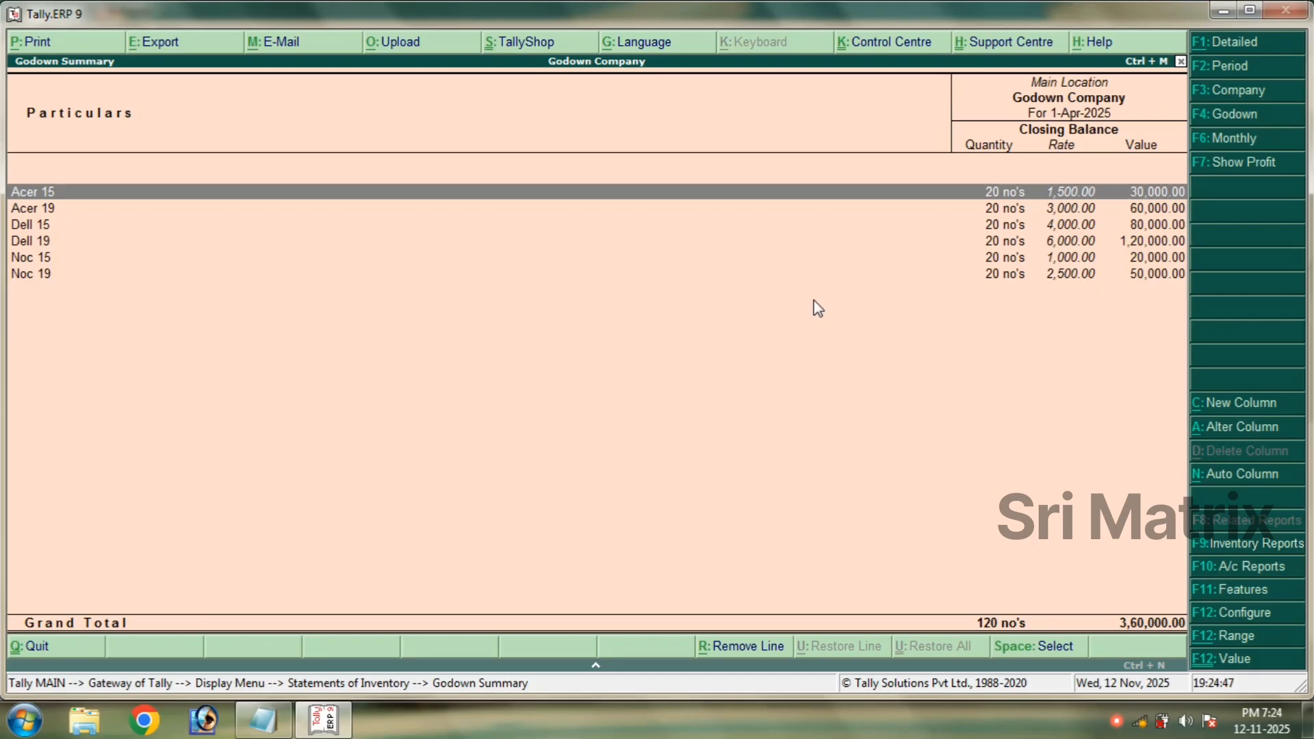
Close the Main Location godown summary and return to the Gateway of Tally.
key(Escape)
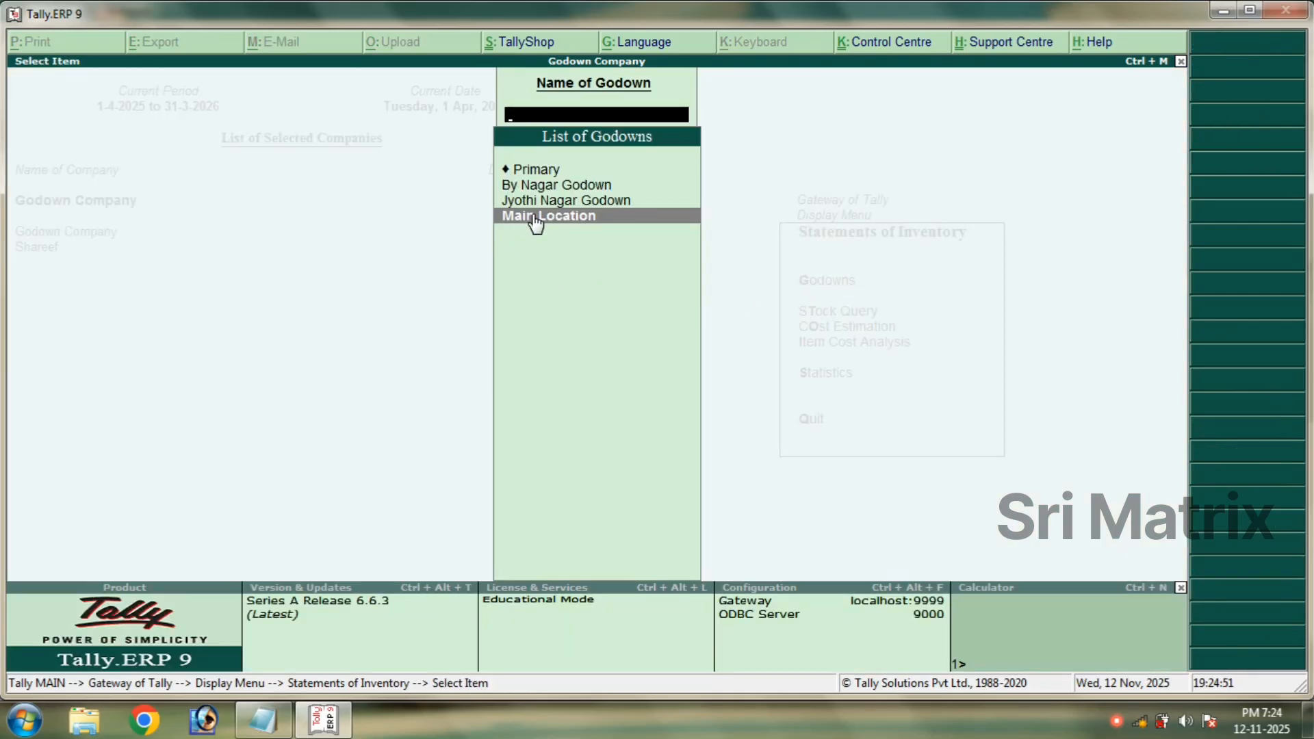
key(Escape)
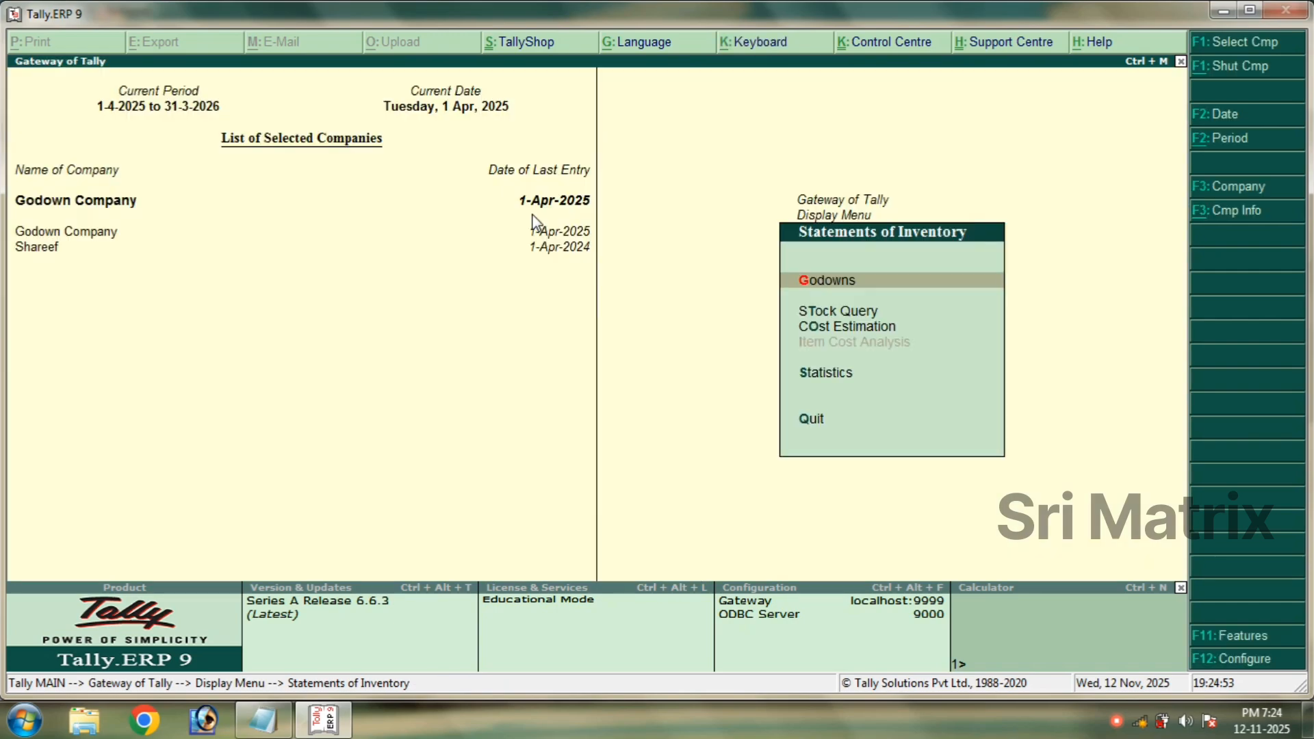
key(Escape)
key(Escape)
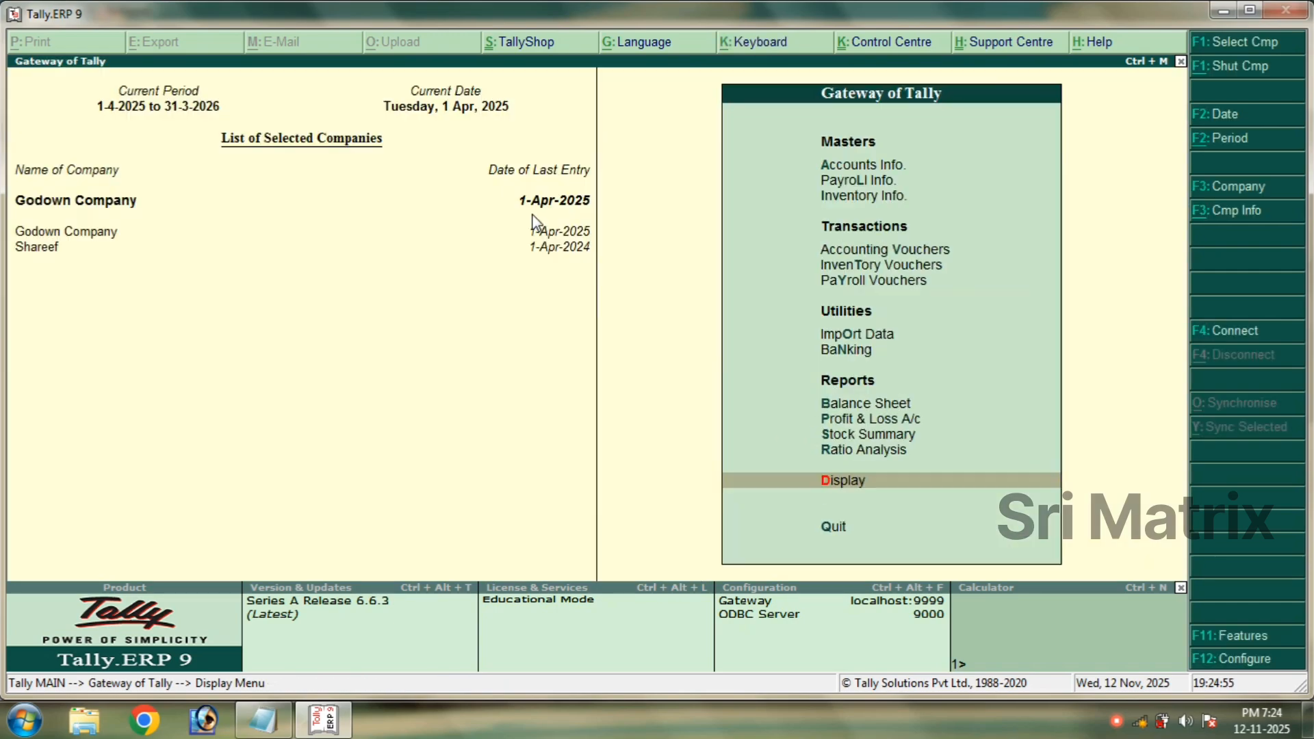
View the list of godowns in the inventory statements and return to the Gateway of Tally without choosing one.
key(Return)
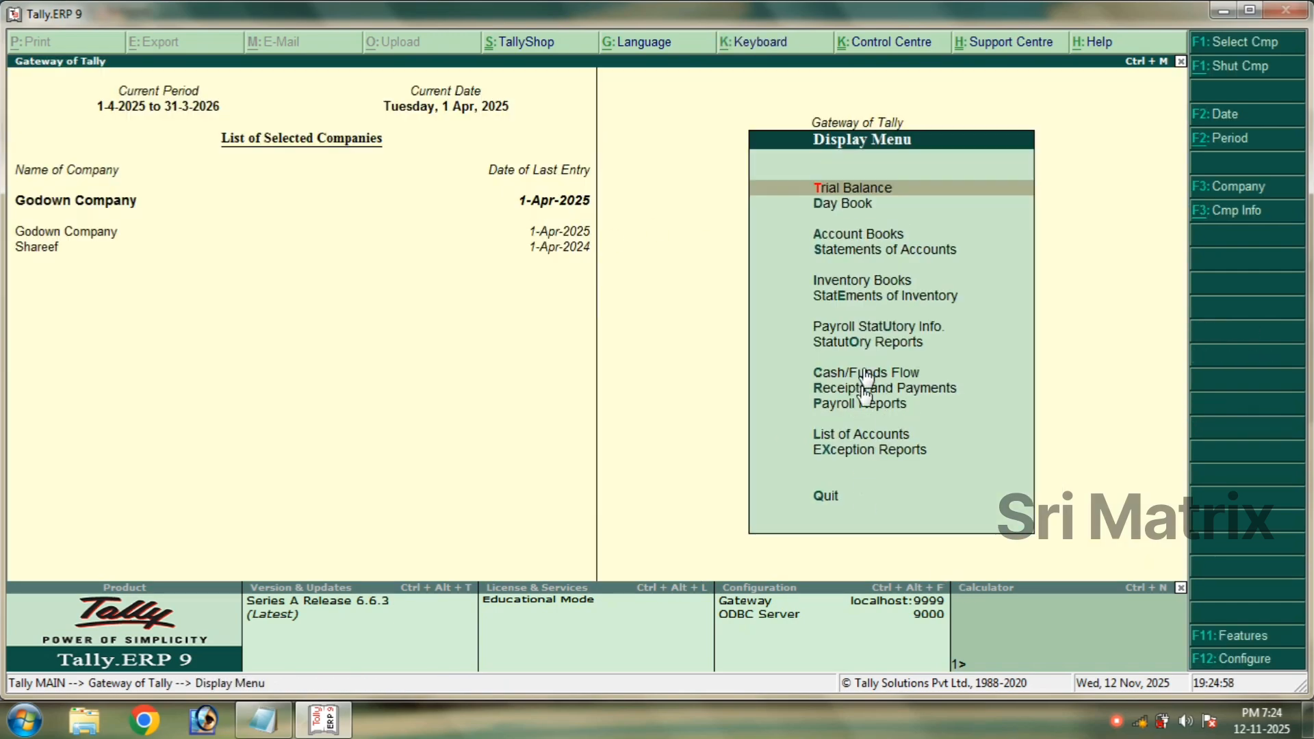
click(871, 298)
click(825, 284)
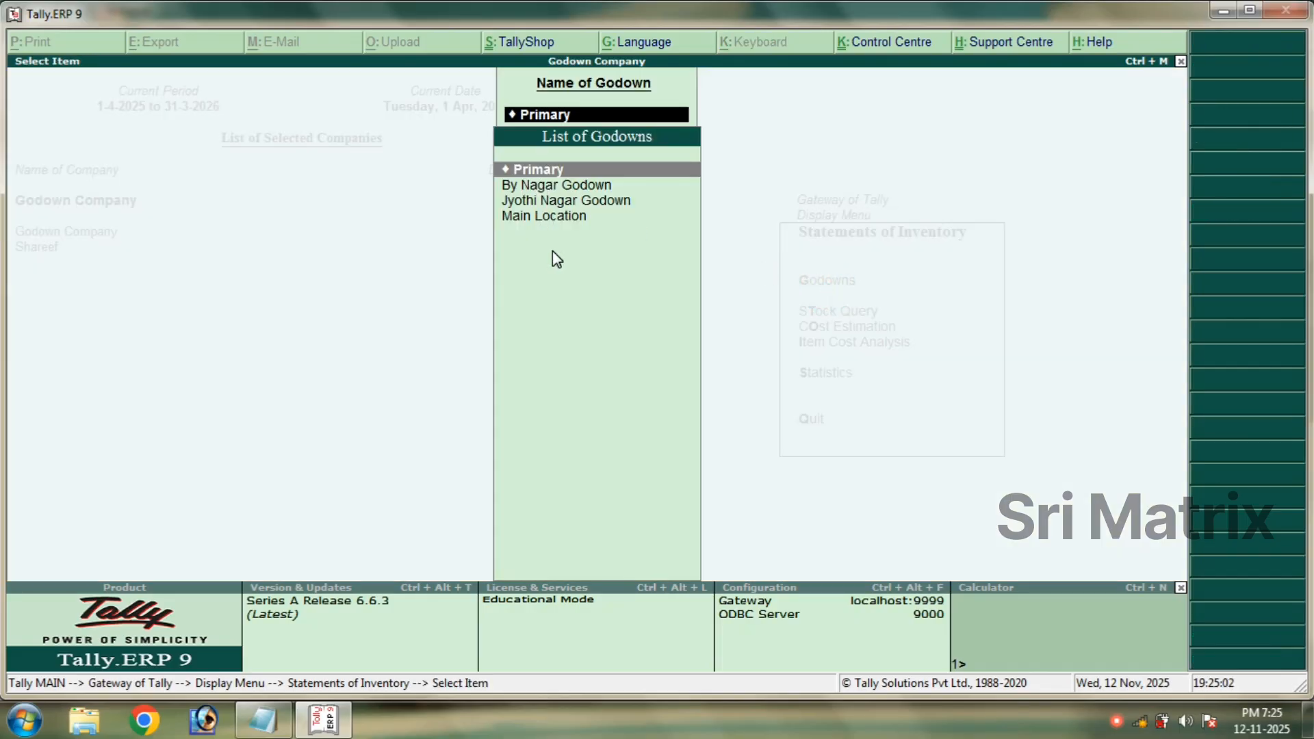
key(BackSpace)
key(Escape)
key(Escape)
key(Escape)
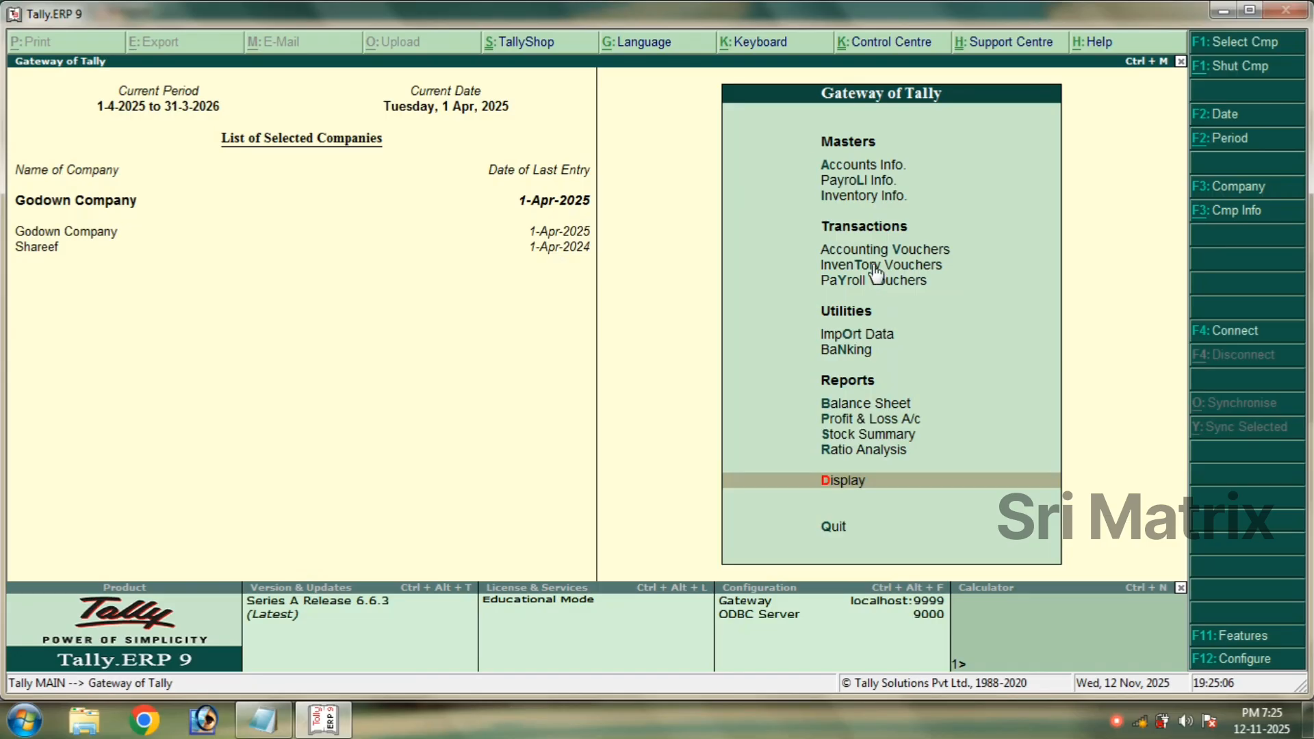
Open accounting voucher entry and check transaction 11, the cash deposit into Sbi, in the Notepad exercise.
click(873, 255)
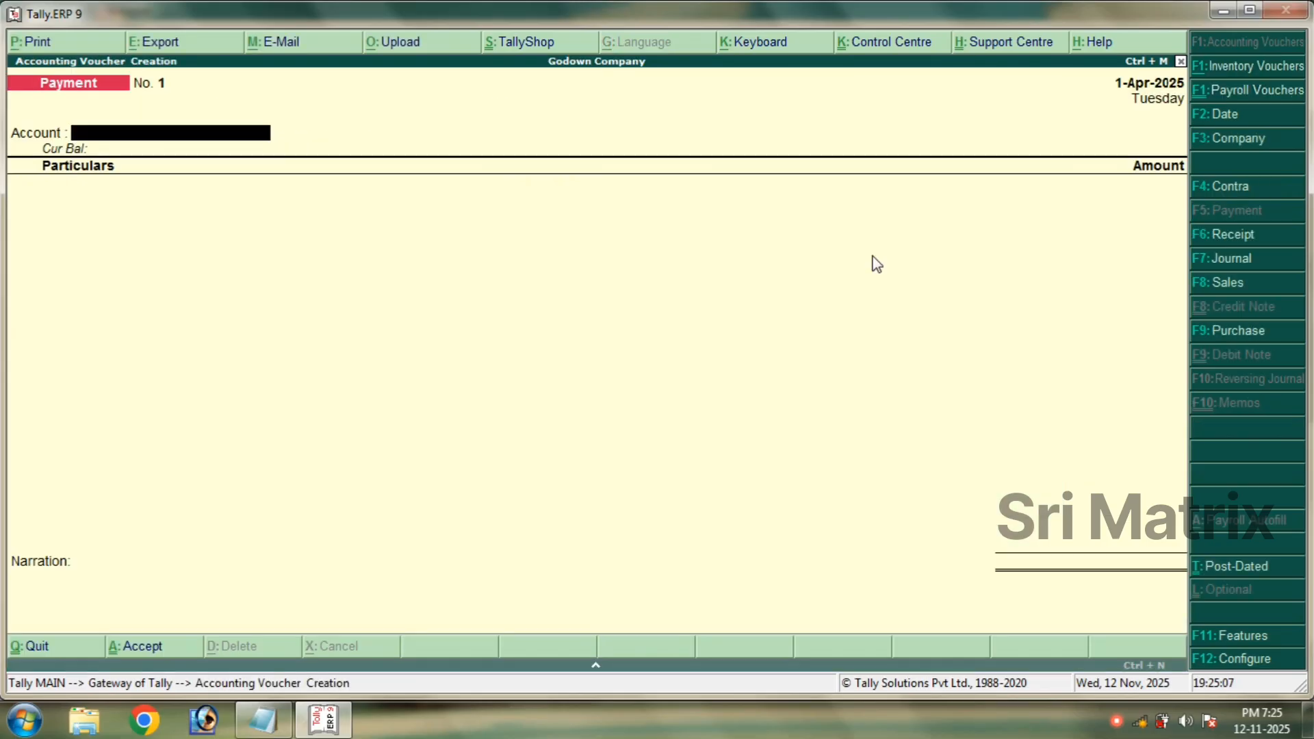
click(241, 713)
scroll(254, 477, down, 1)
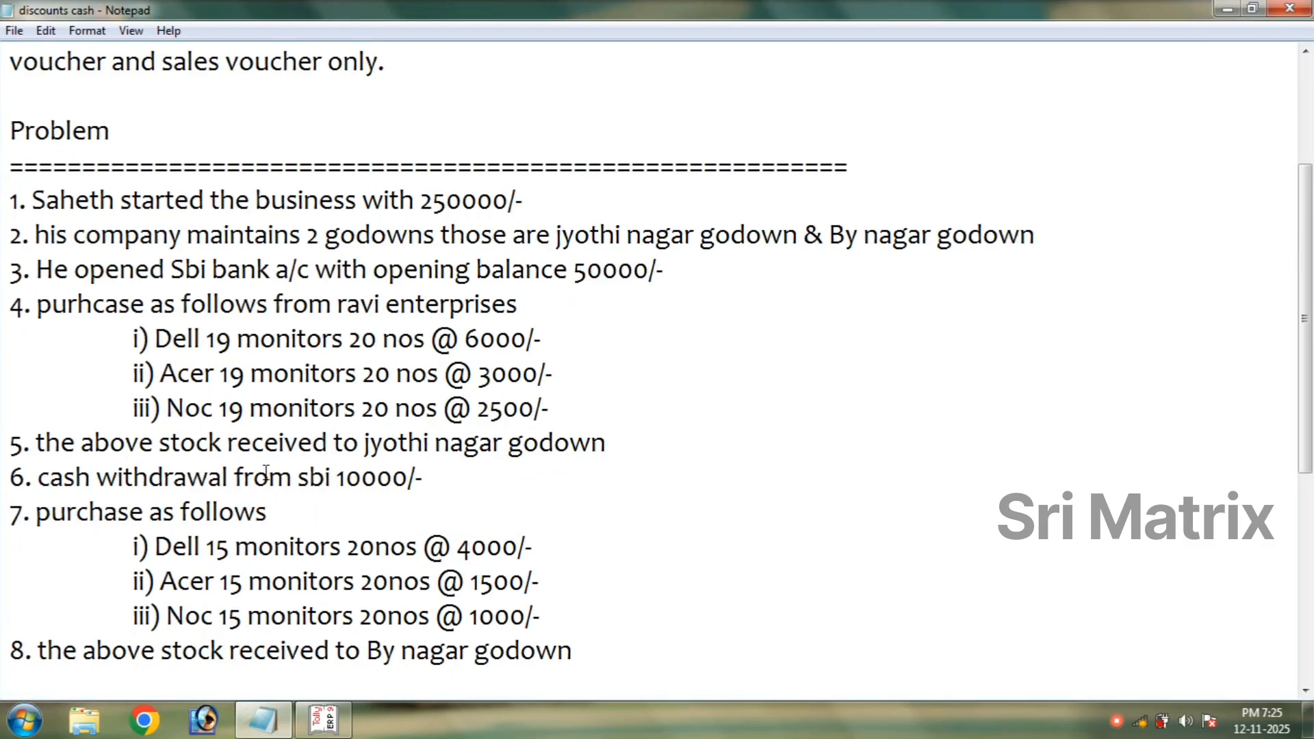
scroll(266, 472, down, 4)
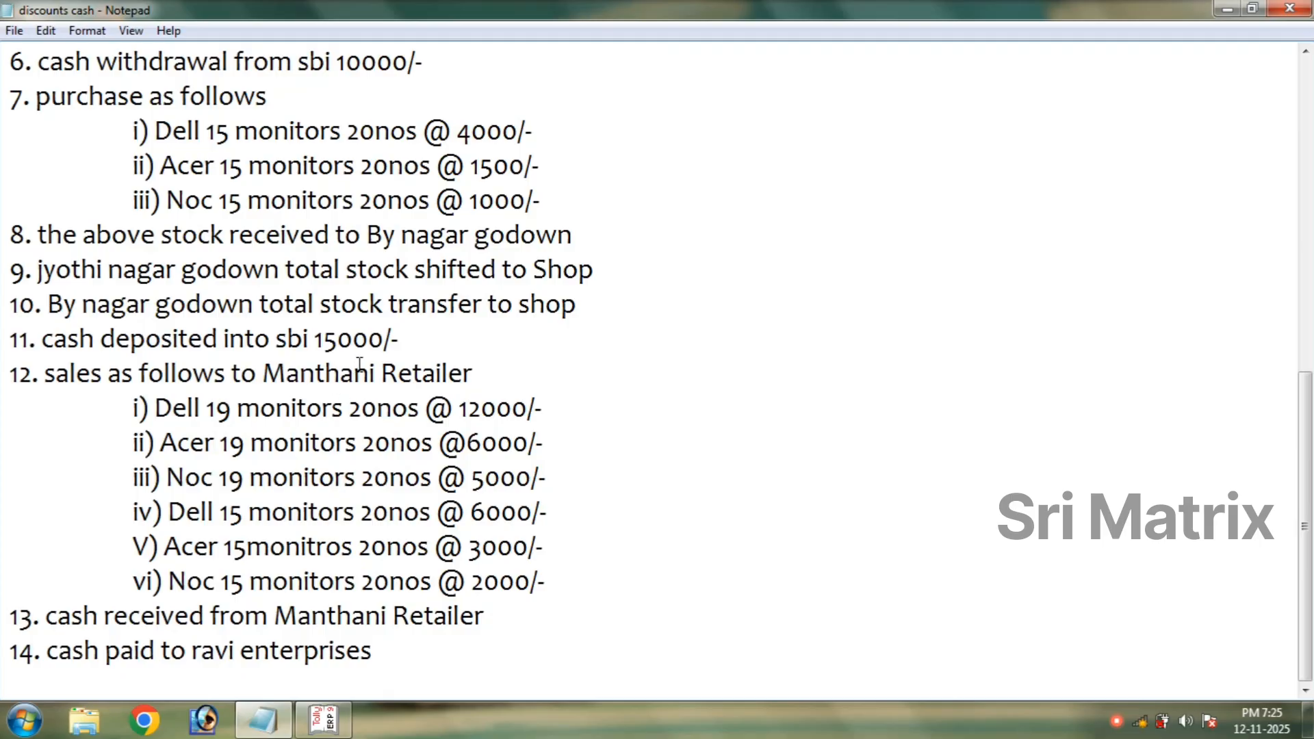
drag(404, 340, 19, 342)
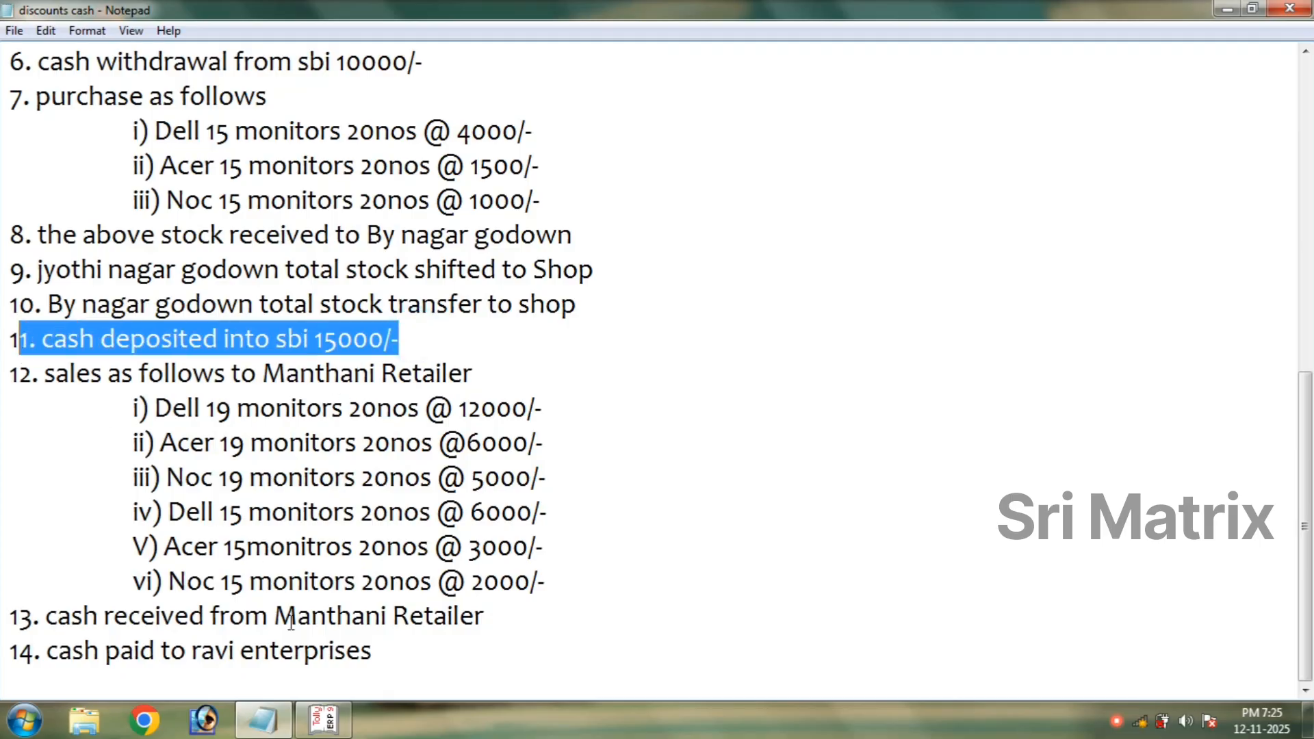
click(325, 719)
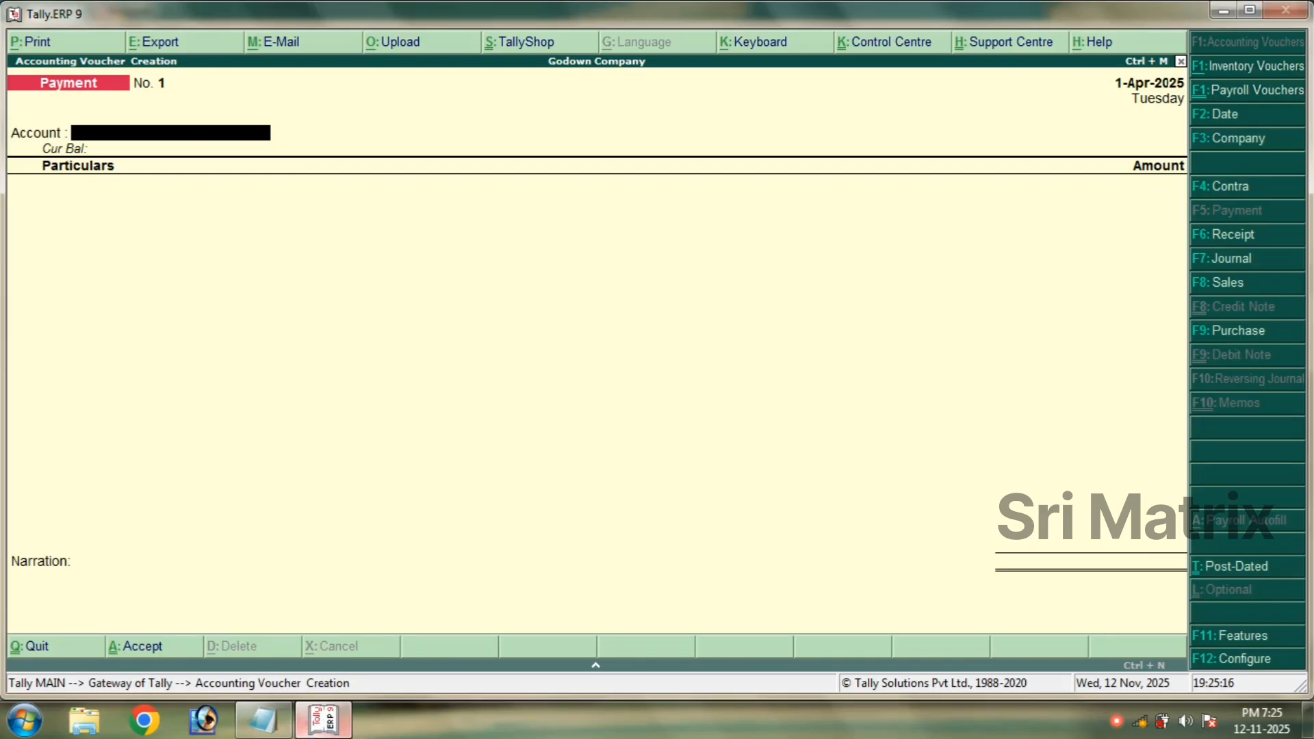
Record a contra voucher depositing 15000 from Cash into Sbi Bank and save it without a narration.
key(F4)
text(Sbi)
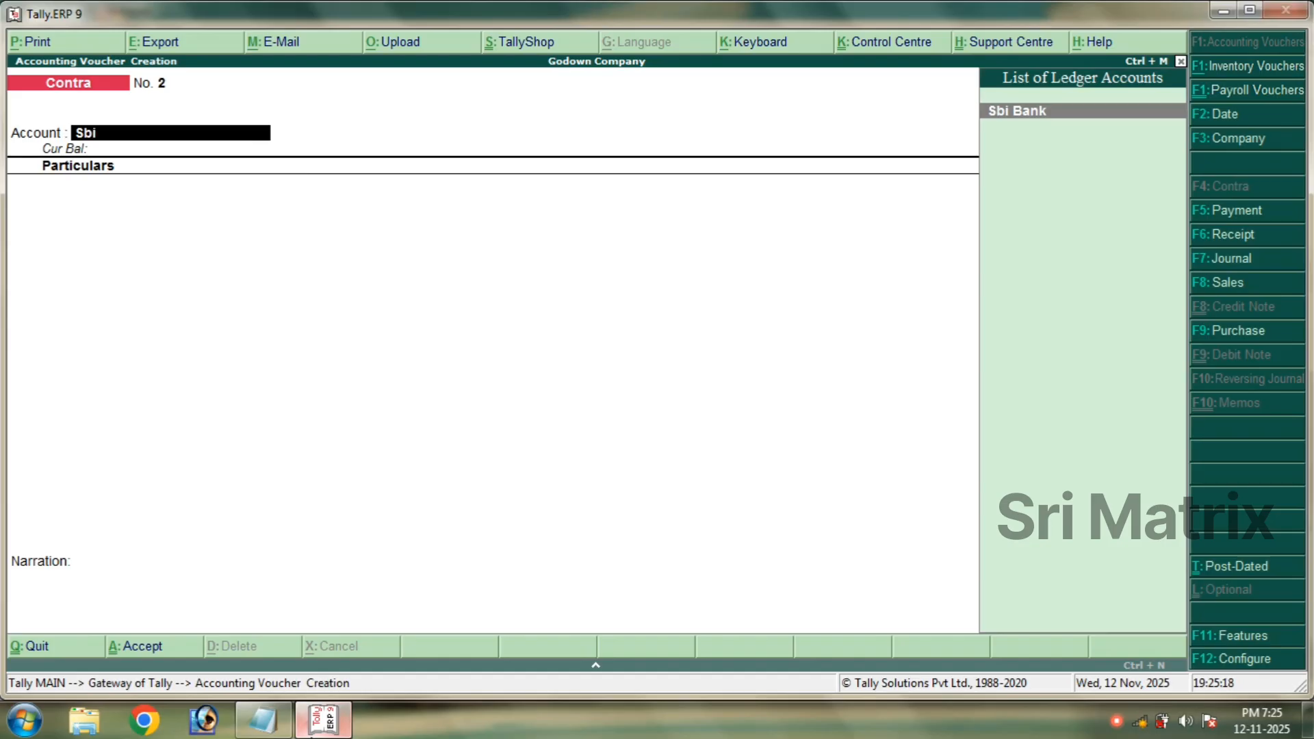
key(Return)
text(Cas)
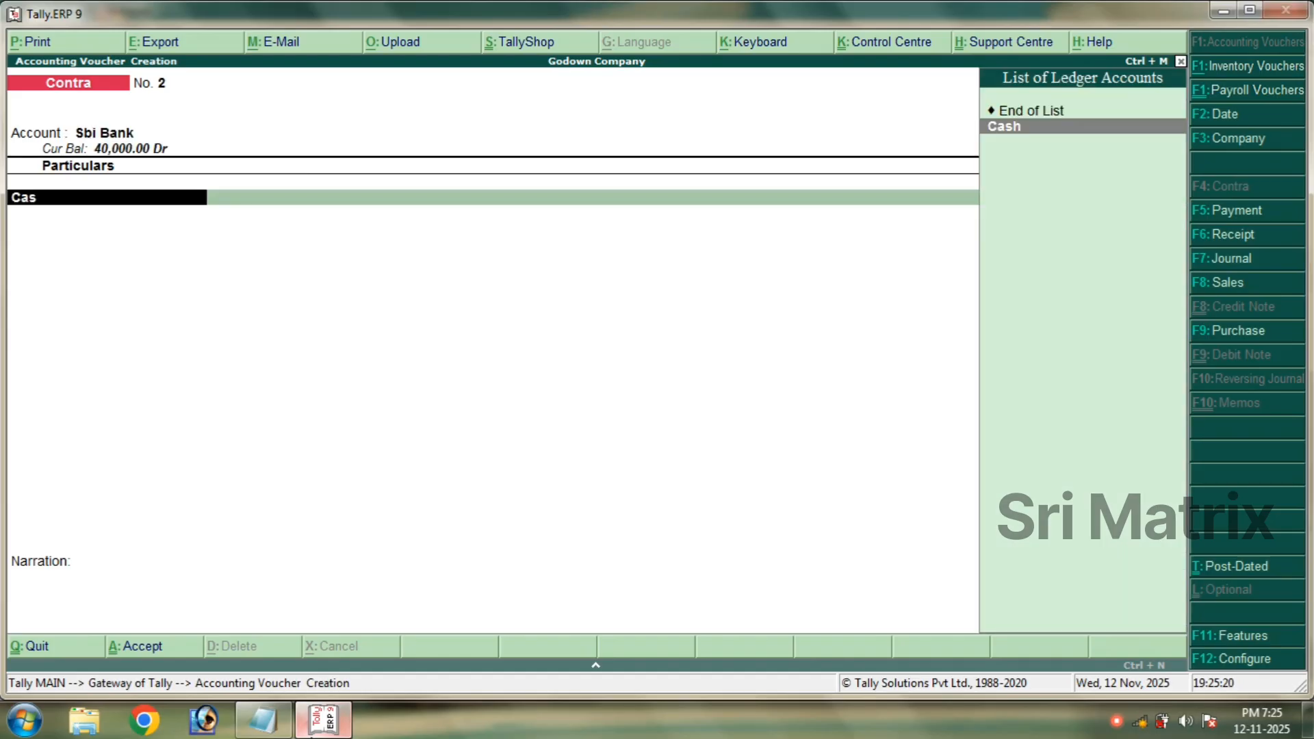
key(Return)
text(15000)
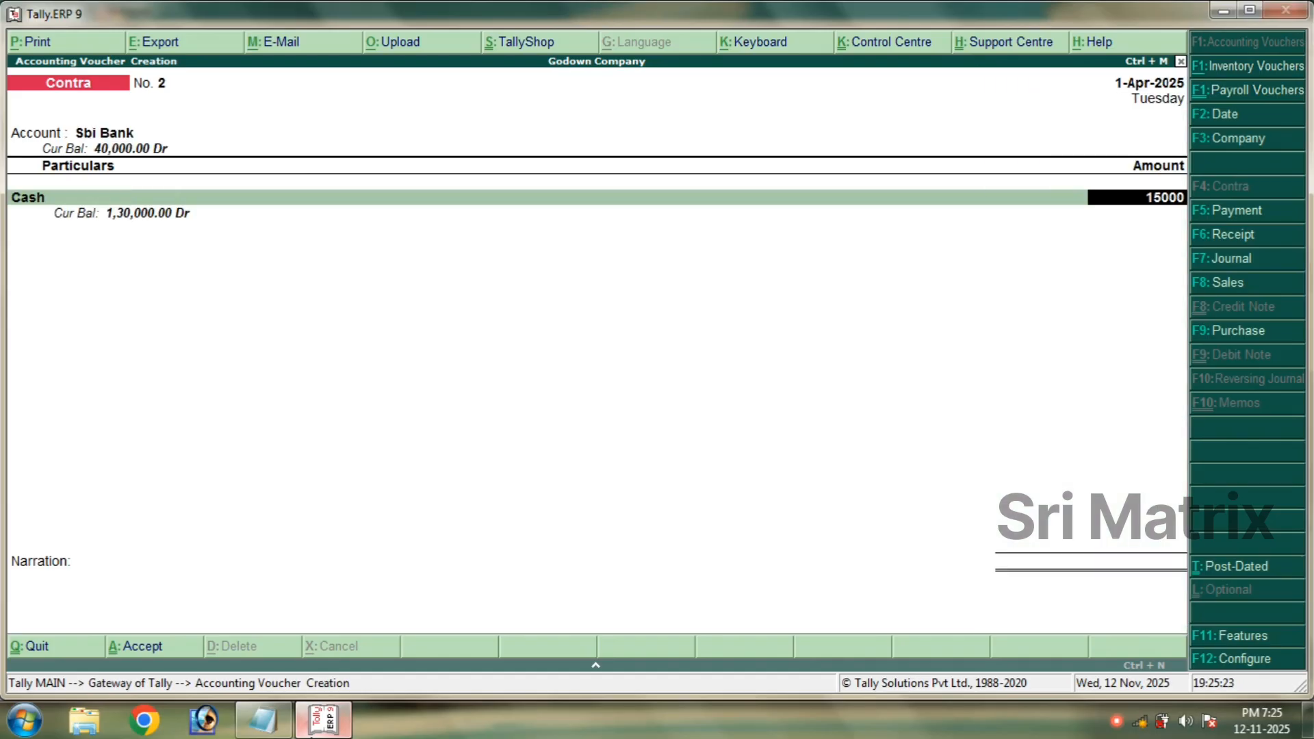
key(Return)
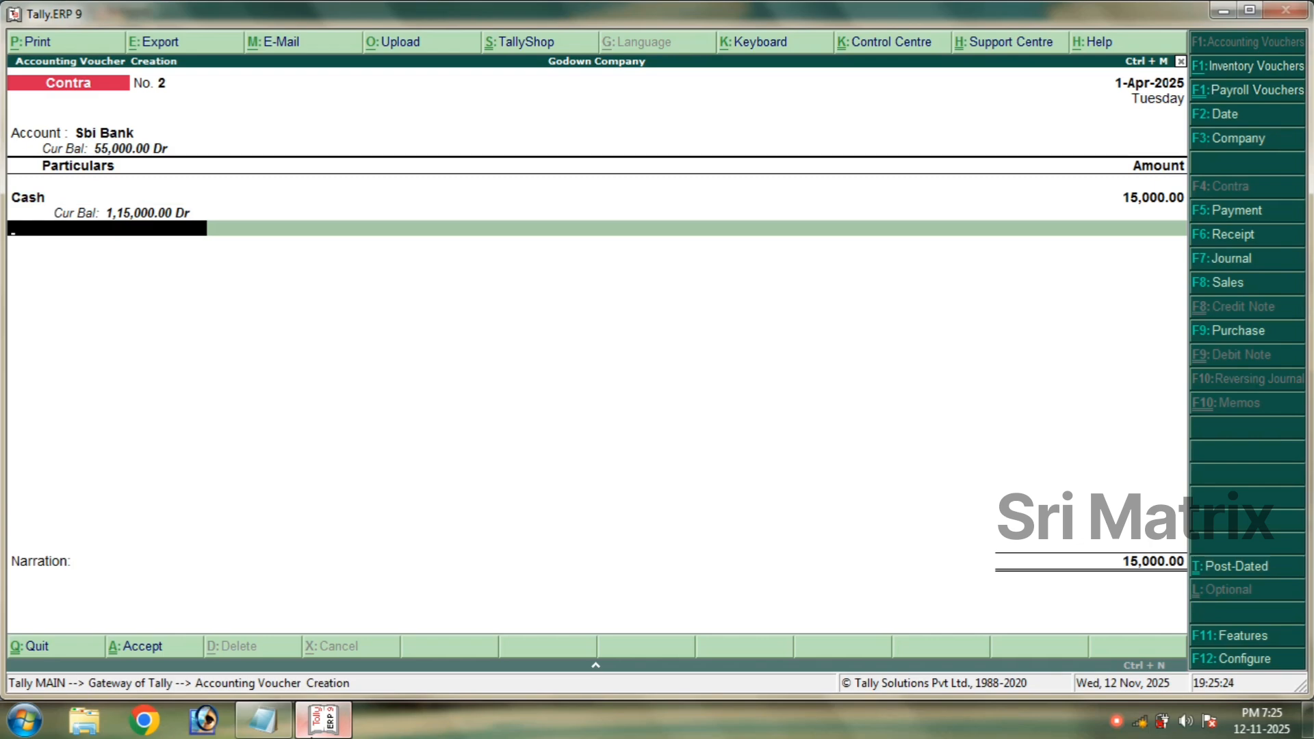
key(Return)
key(Return)
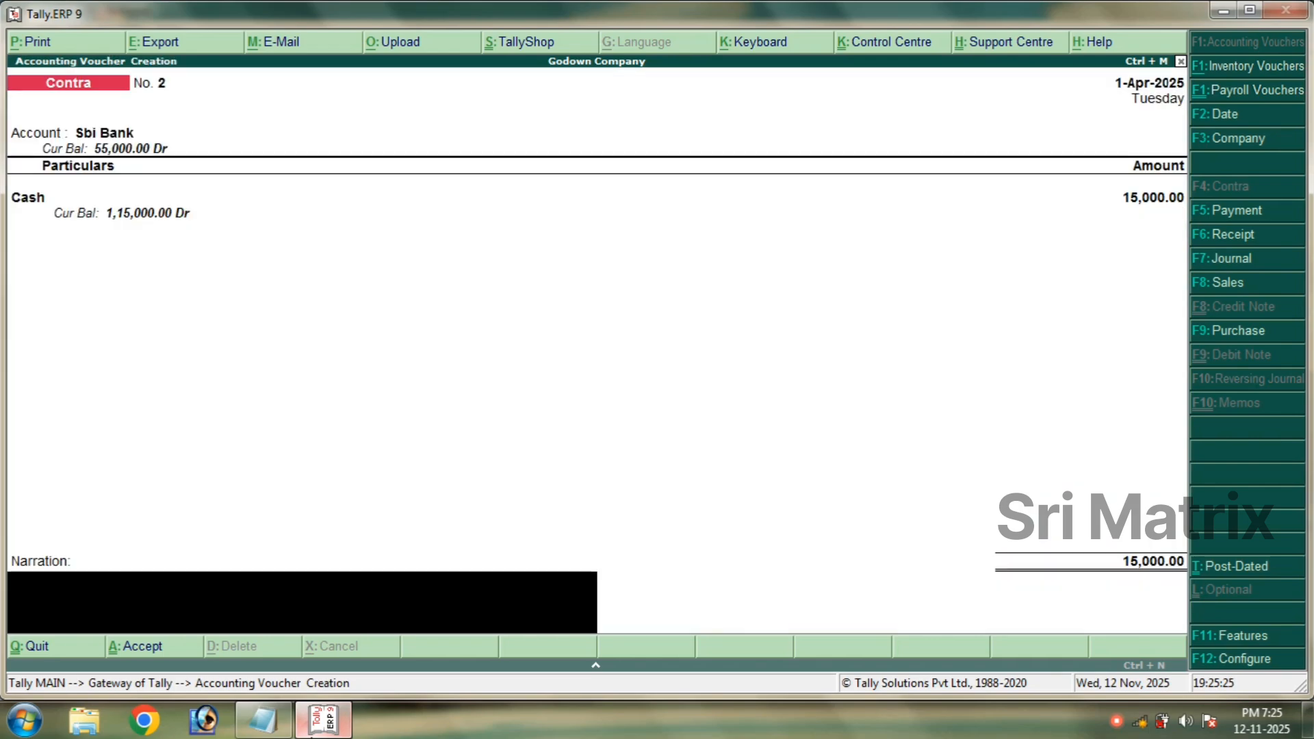
key(Return)
Check transaction 12, the monitor sales to Manthani Retailer, in the Notepad exercise and switch back to Tally.
click(262, 720)
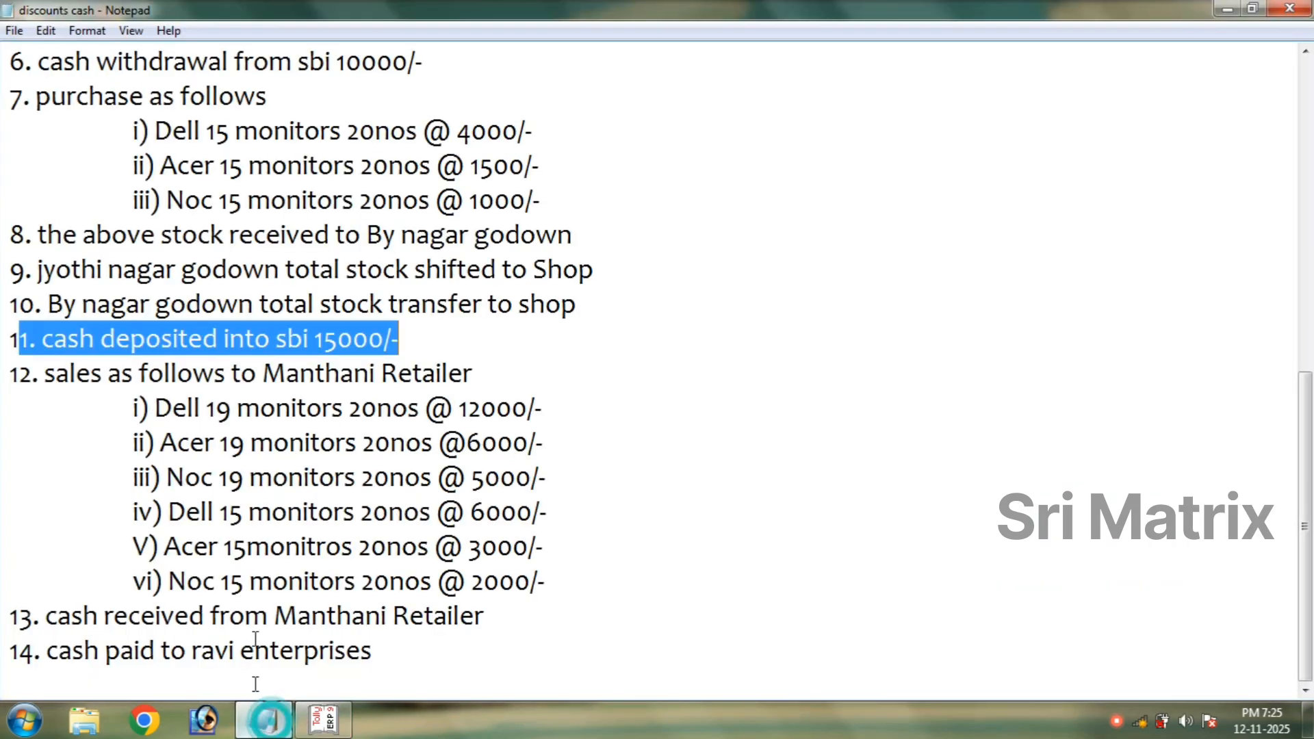
drag(554, 588, 11, 369)
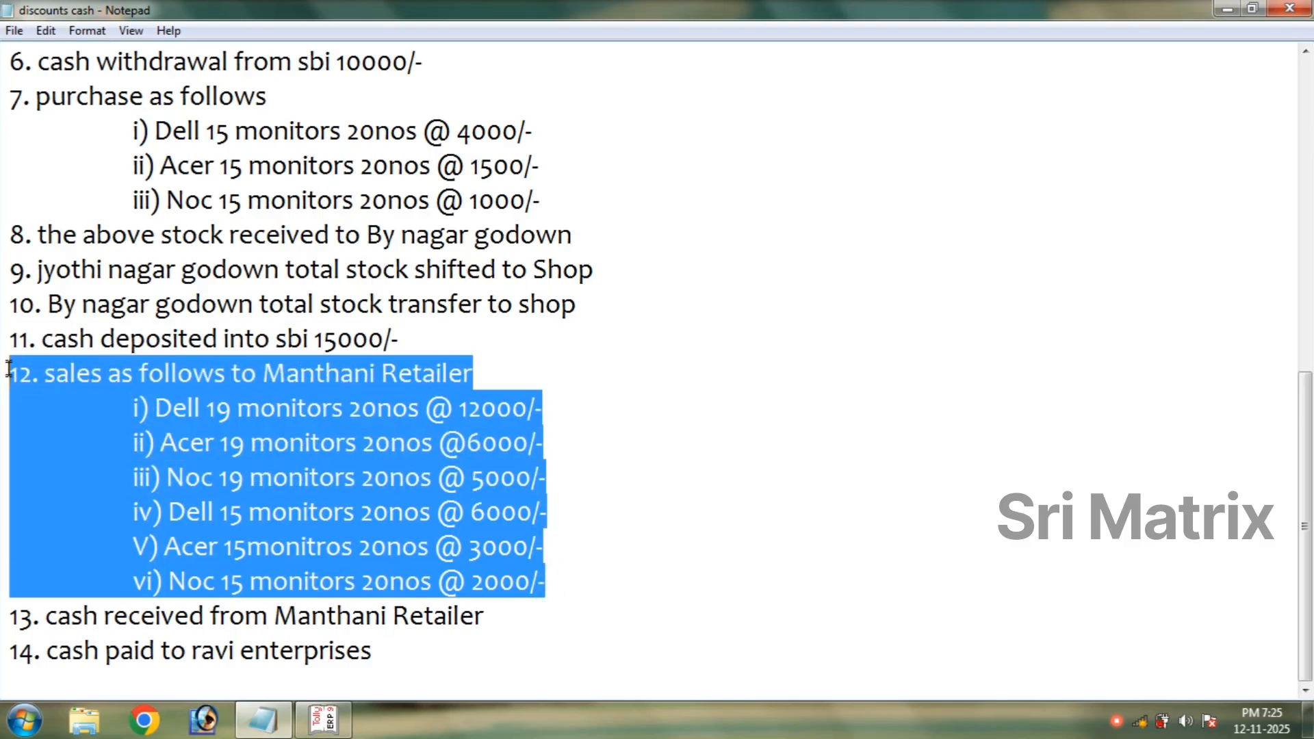
click(323, 720)
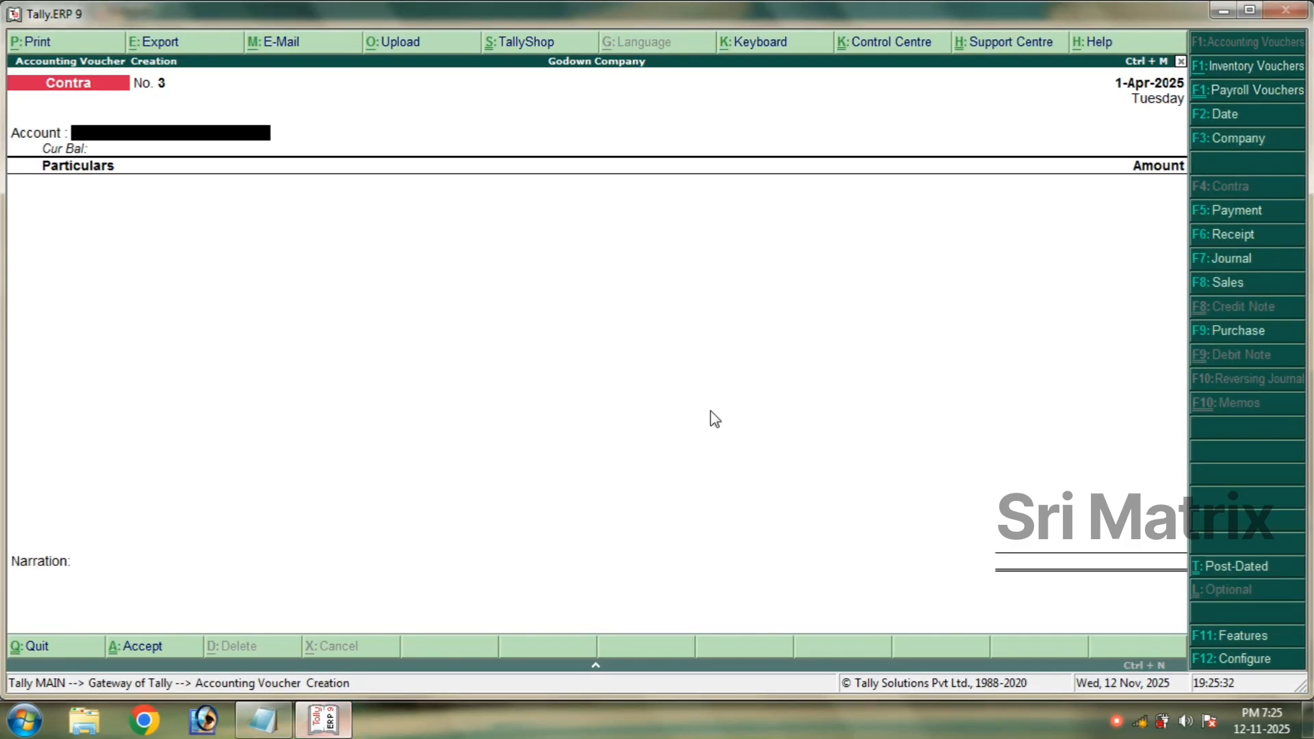
Start a sales voucher without a reference number and choose Manthani Retailers as the party account.
click(1220, 282)
key(Return)
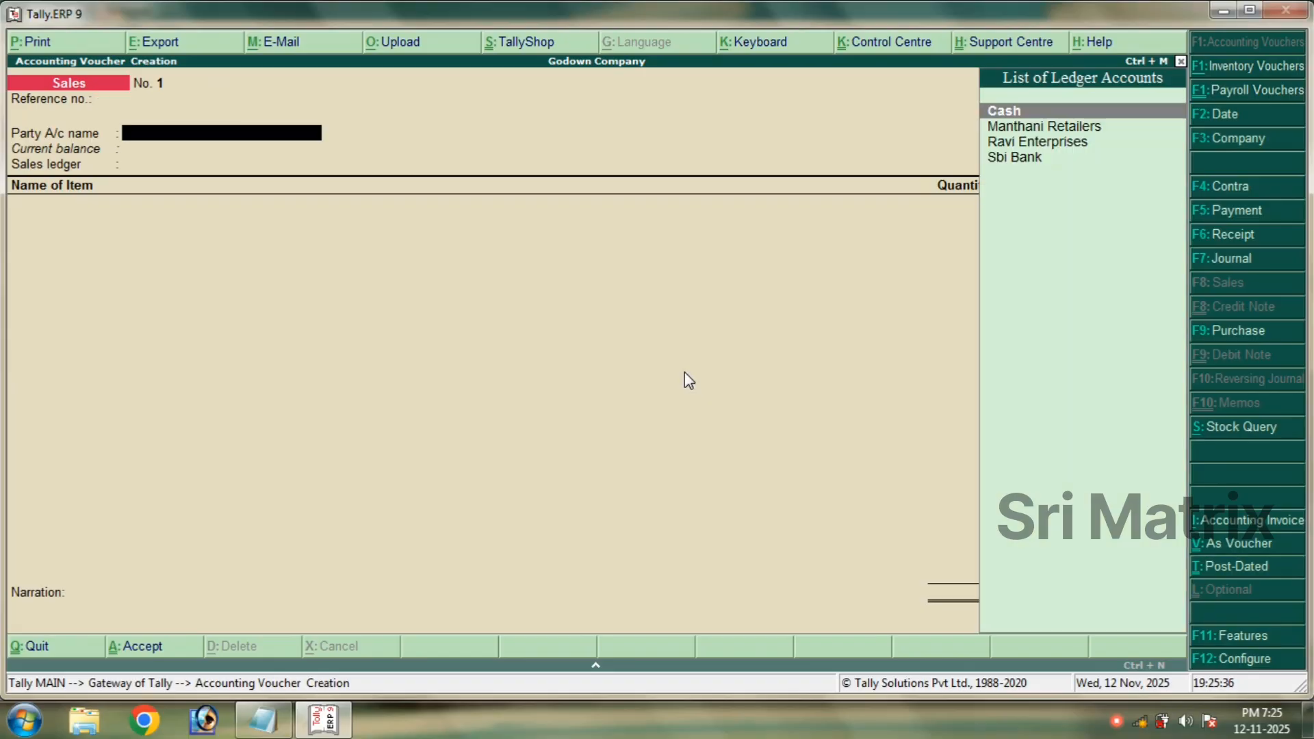
key(Down)
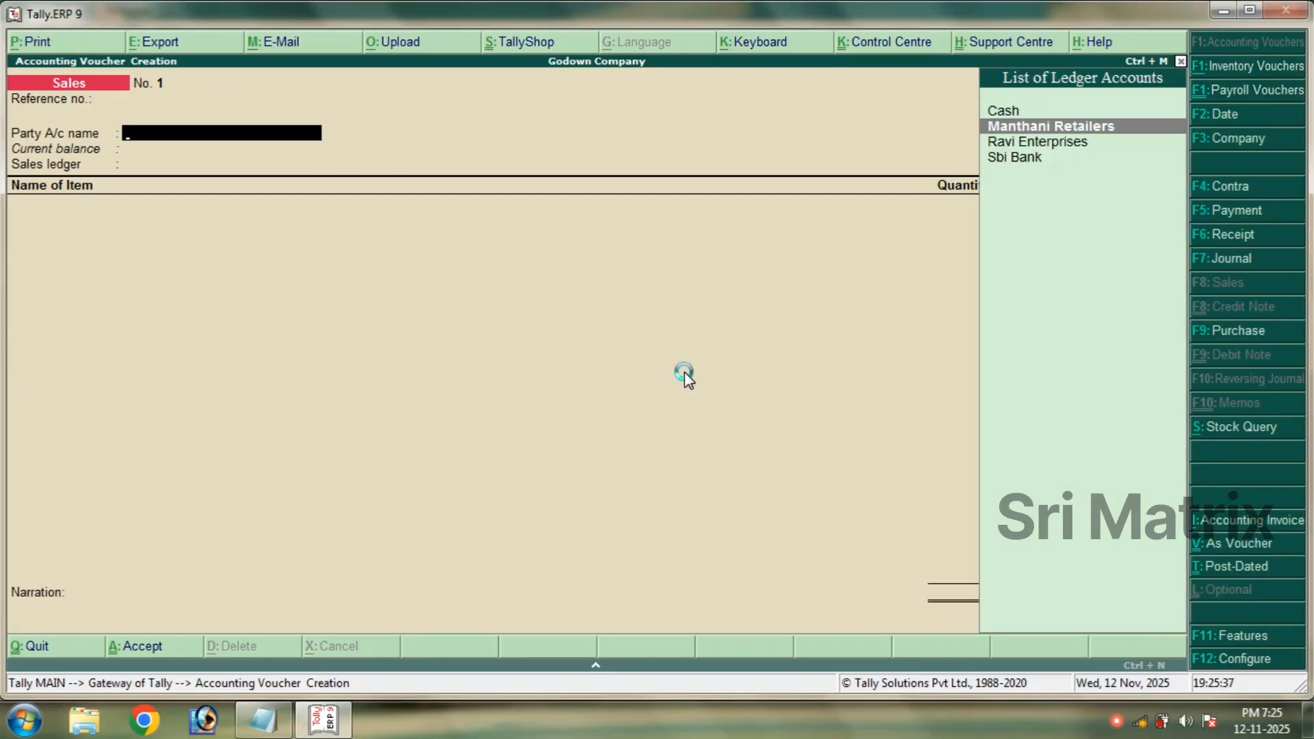
key(Return)
Accept the despatch, order and buyer's details without additions and choose Sales as the sales ledger.
key(Return)
key(Return)
key(Return)
key(Return)
key(Return)
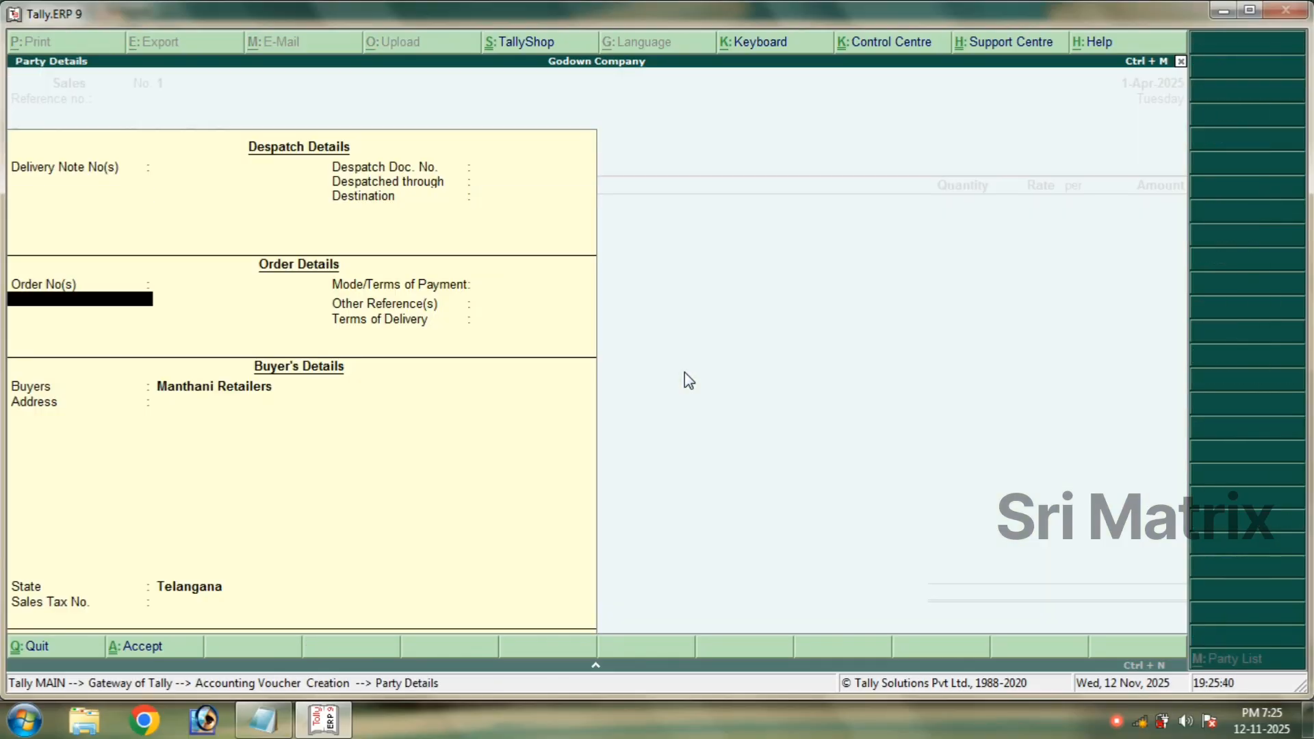
key(Return)
key(Return)
key(Return)
key(Return)
key(Return)
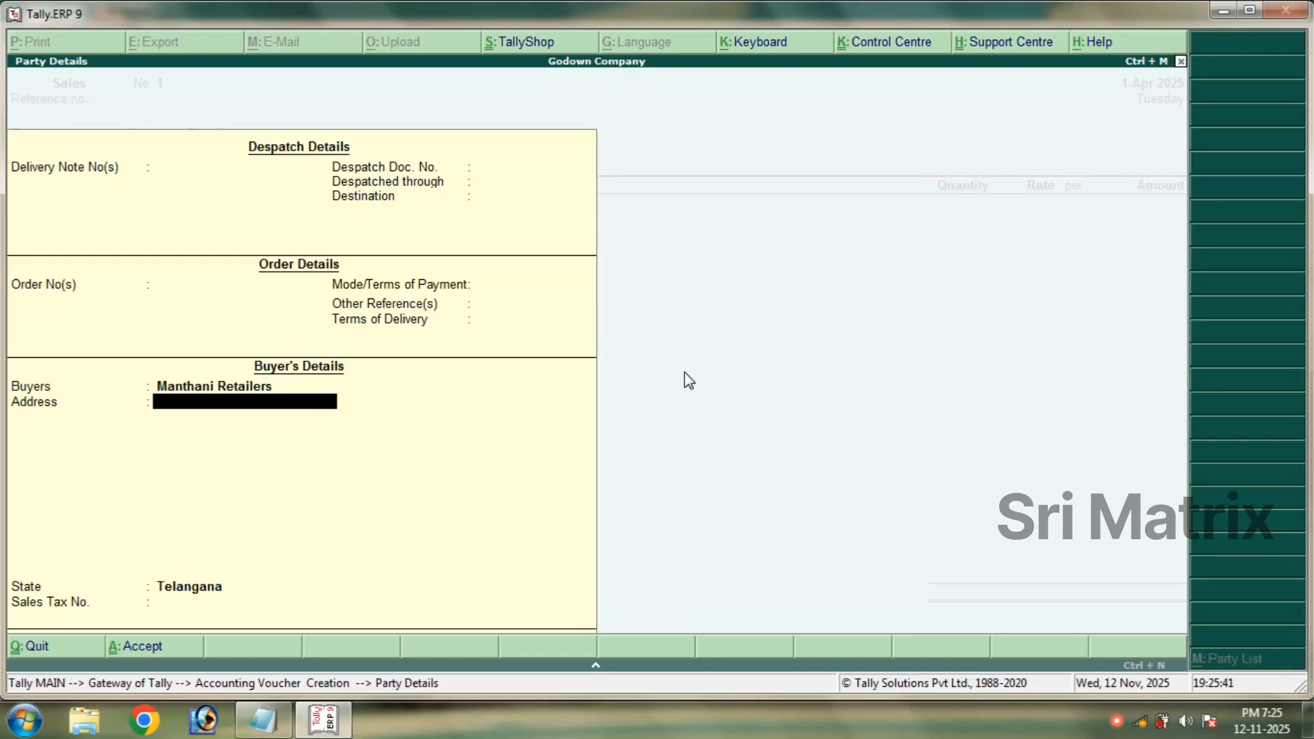
key(Return)
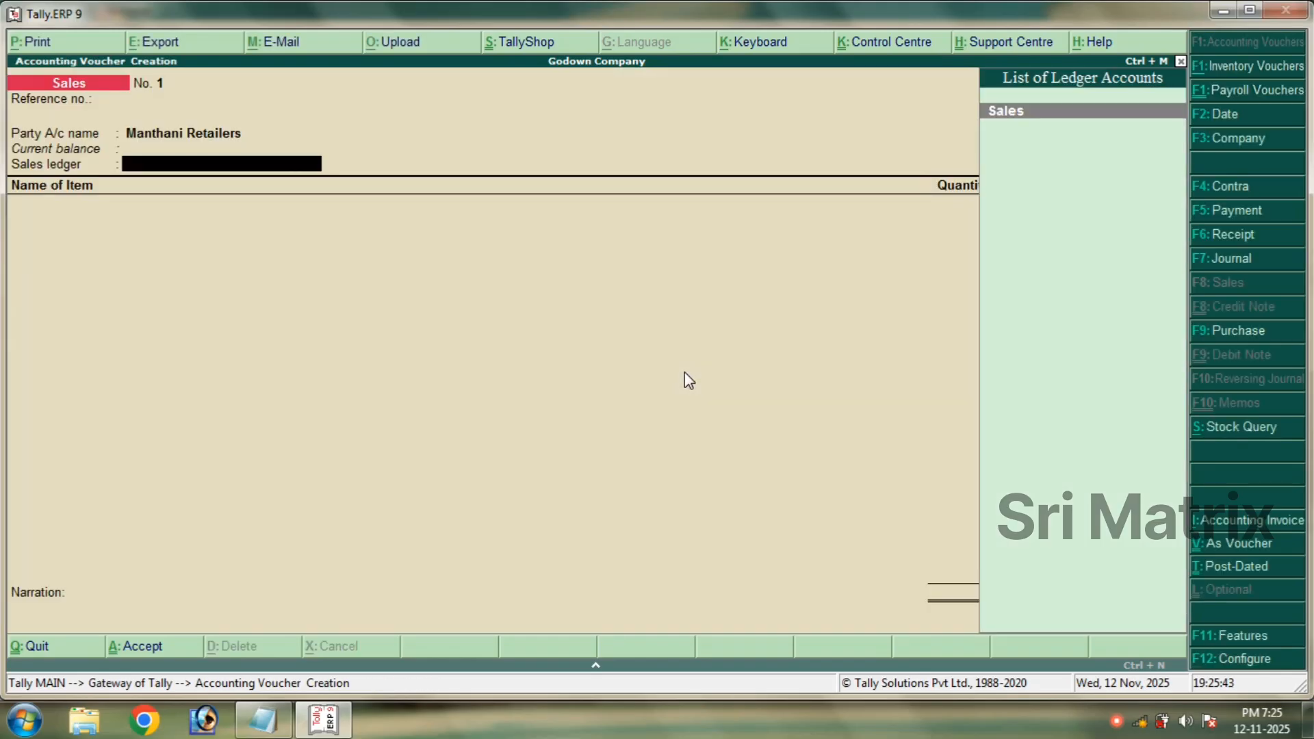
key(Return)
Add Dell 19 as the first item of the sales voucher.
text(De)
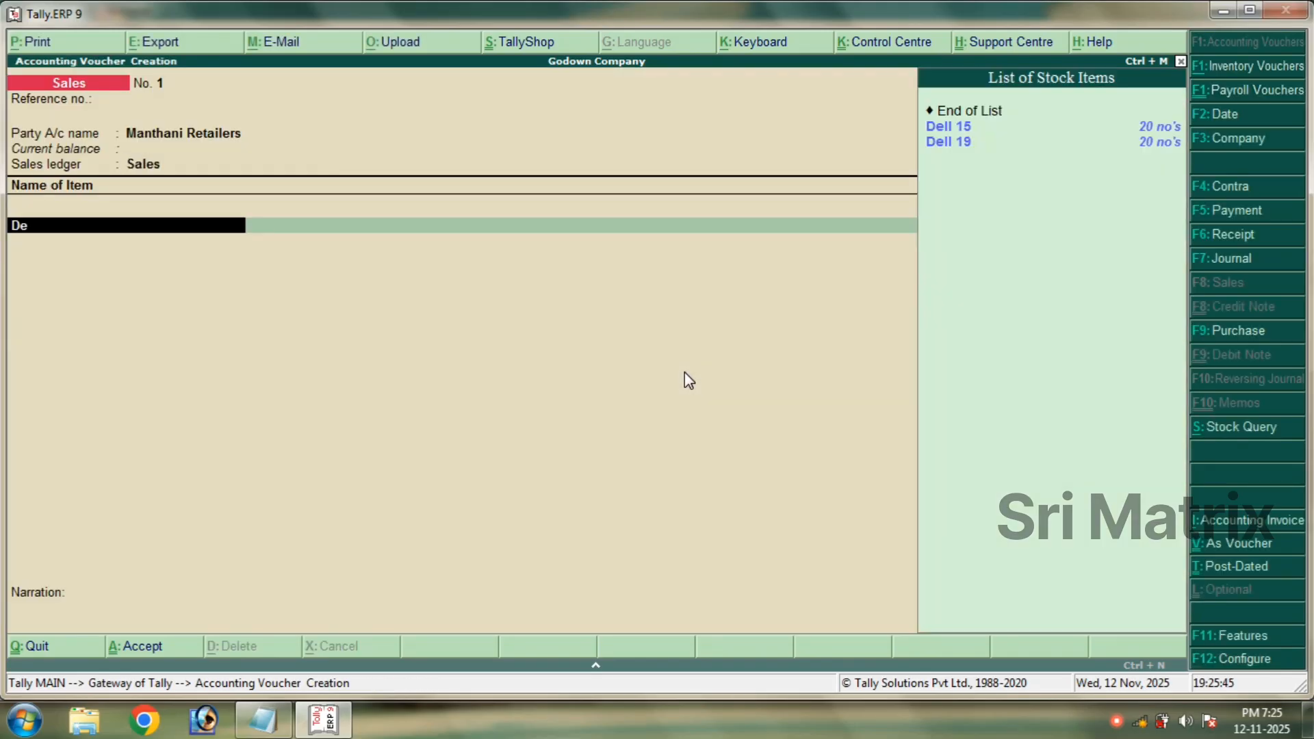
key(Down)
key(Return)
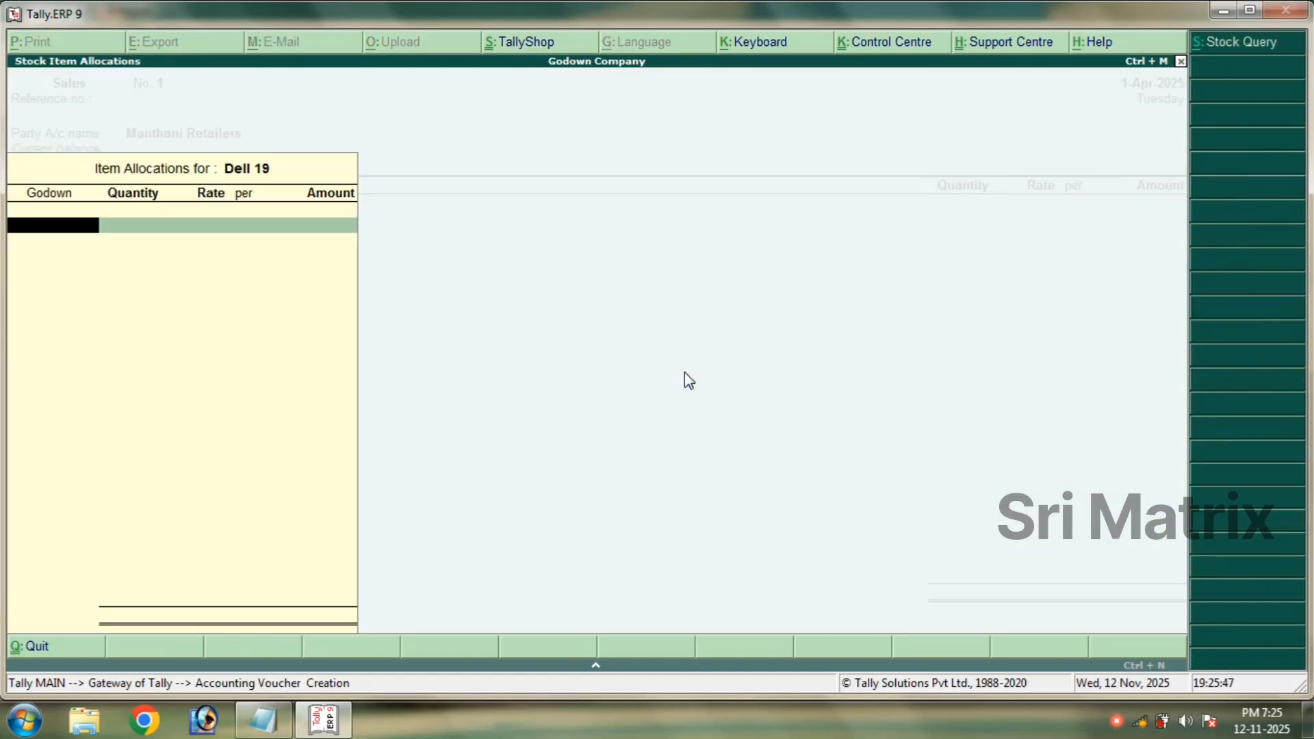
text(Jy)
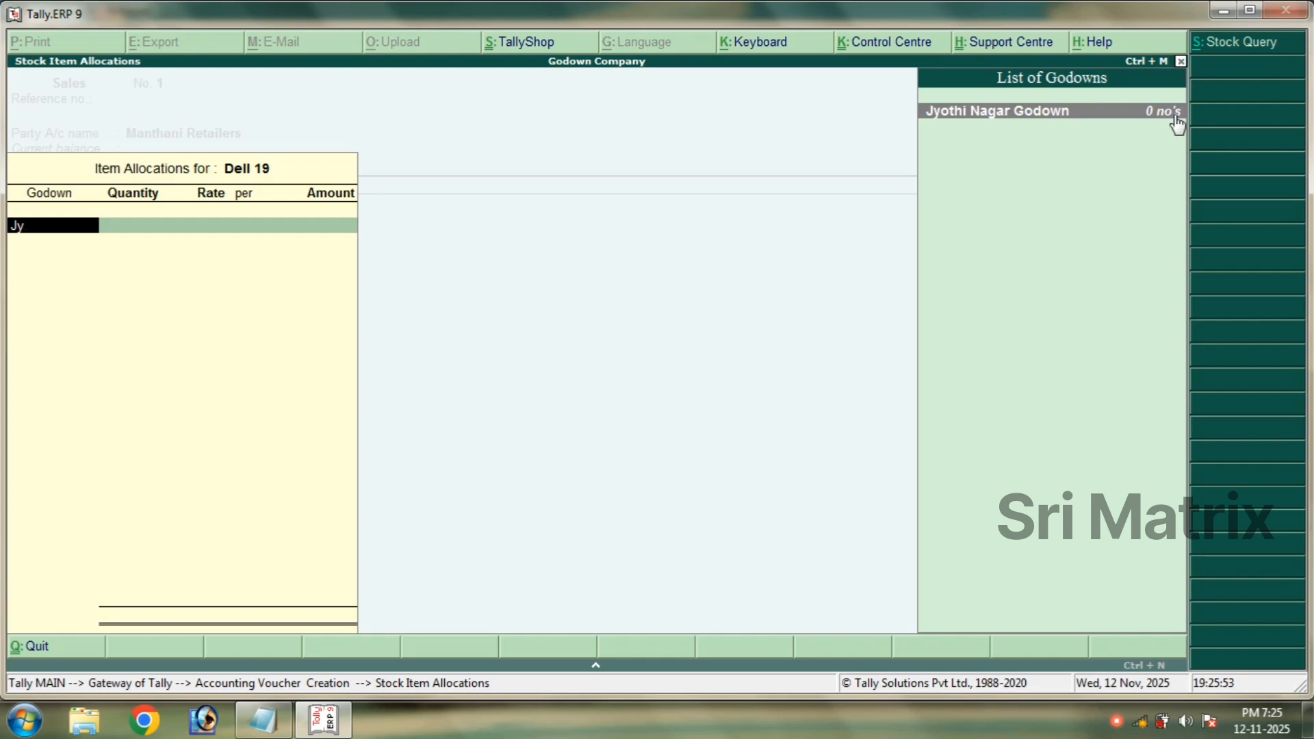
key(BackSpace)
key(BackSpace)
Allocate 20 no's of Dell 19 from Main Location.
text(M)
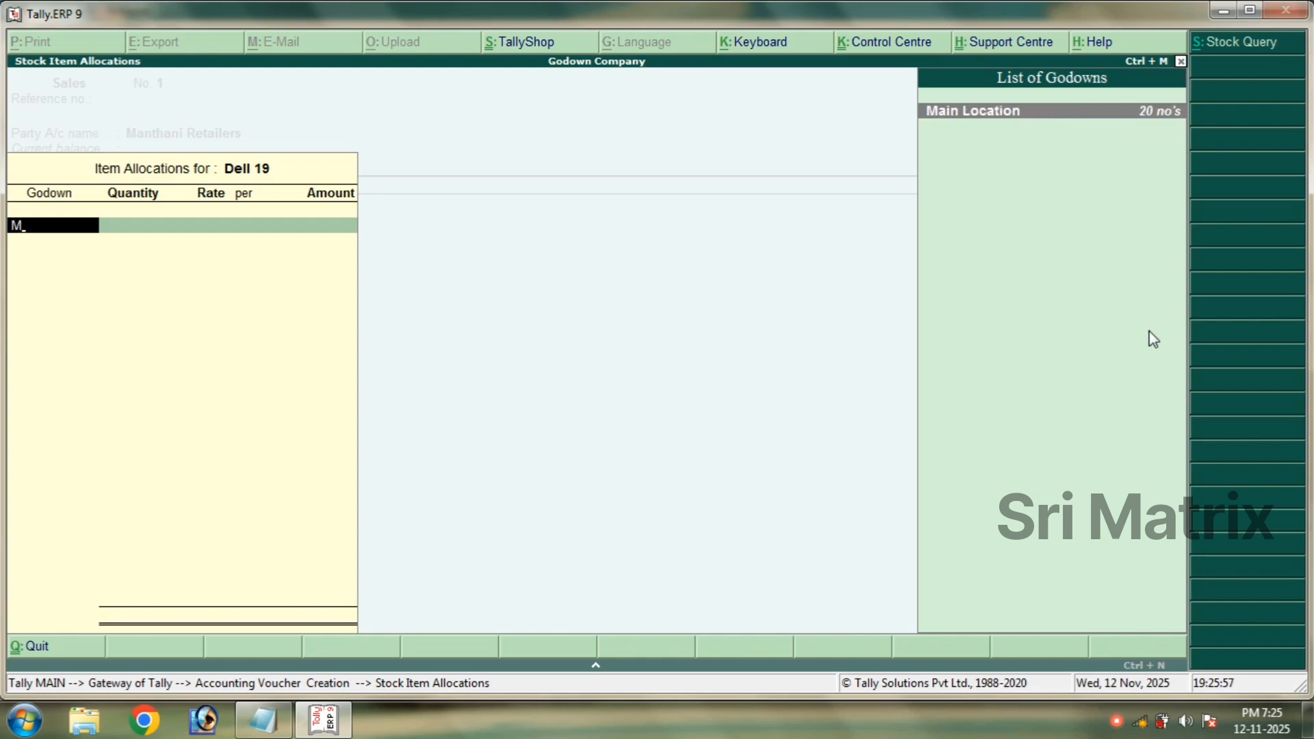
key(Return)
text(20)
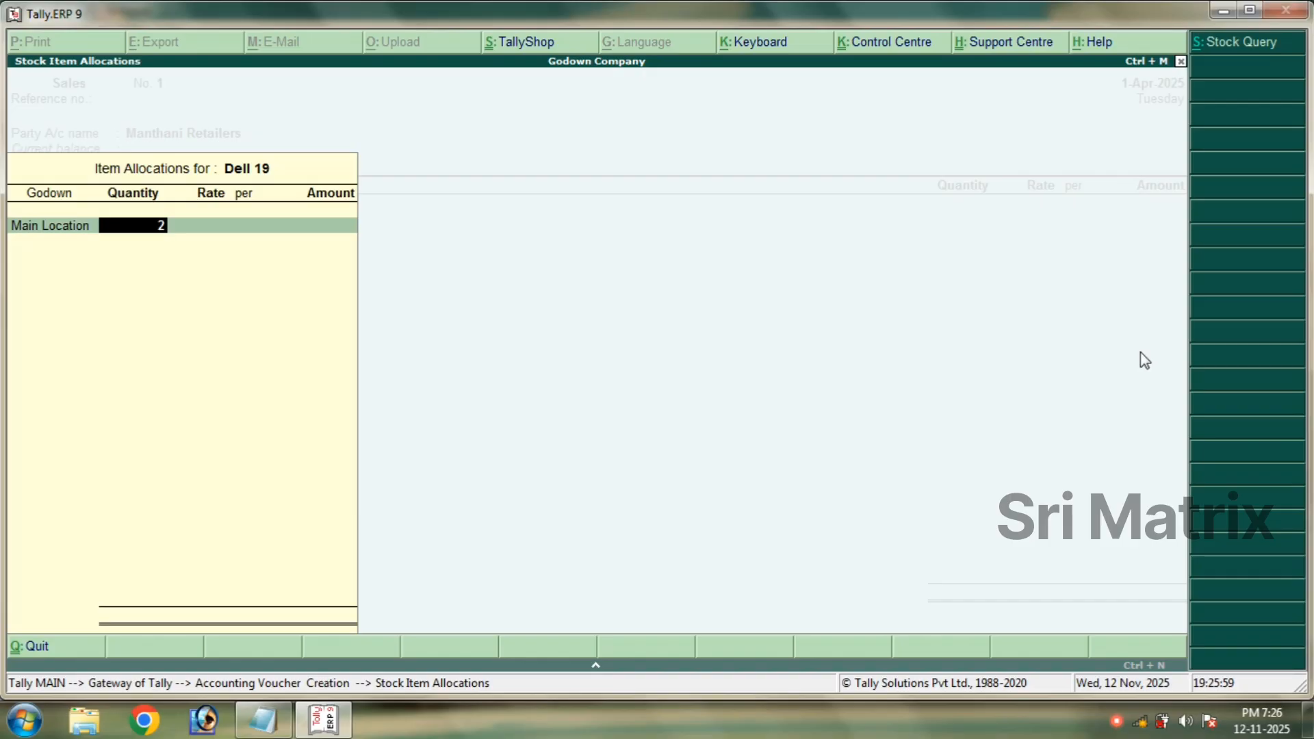
key(Return)
Check the Dell 19 selling rate in the Notepad exercise, set the rate to 12000 per no's, and accept the allocation.
click(263, 718)
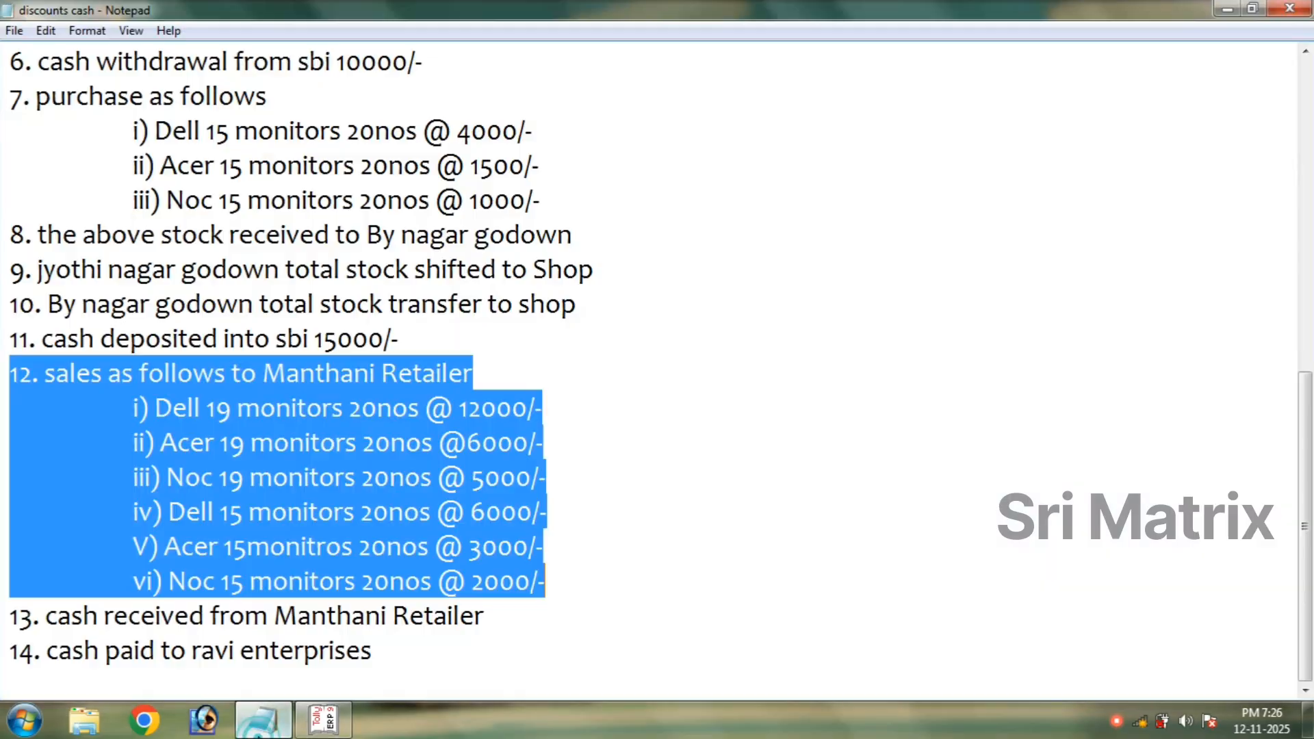
click(555, 424)
drag(555, 424, 453, 397)
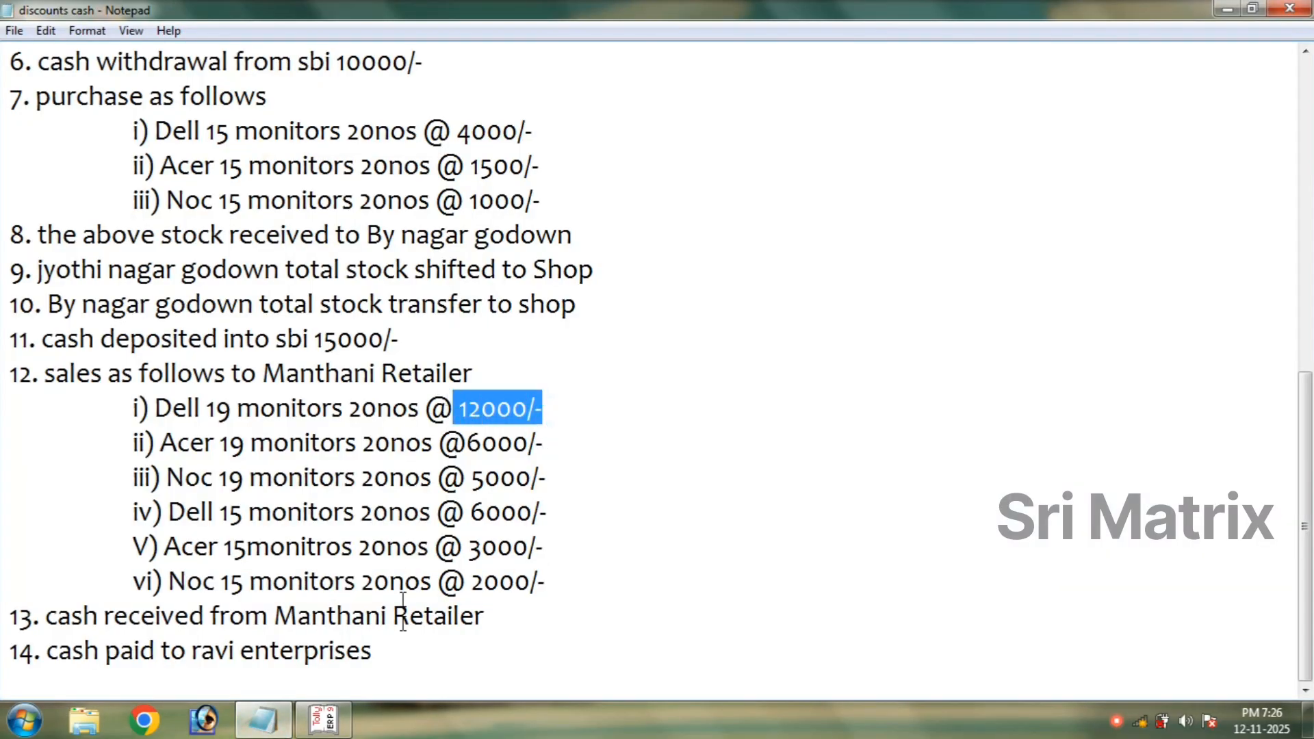
click(323, 720)
text(20000)
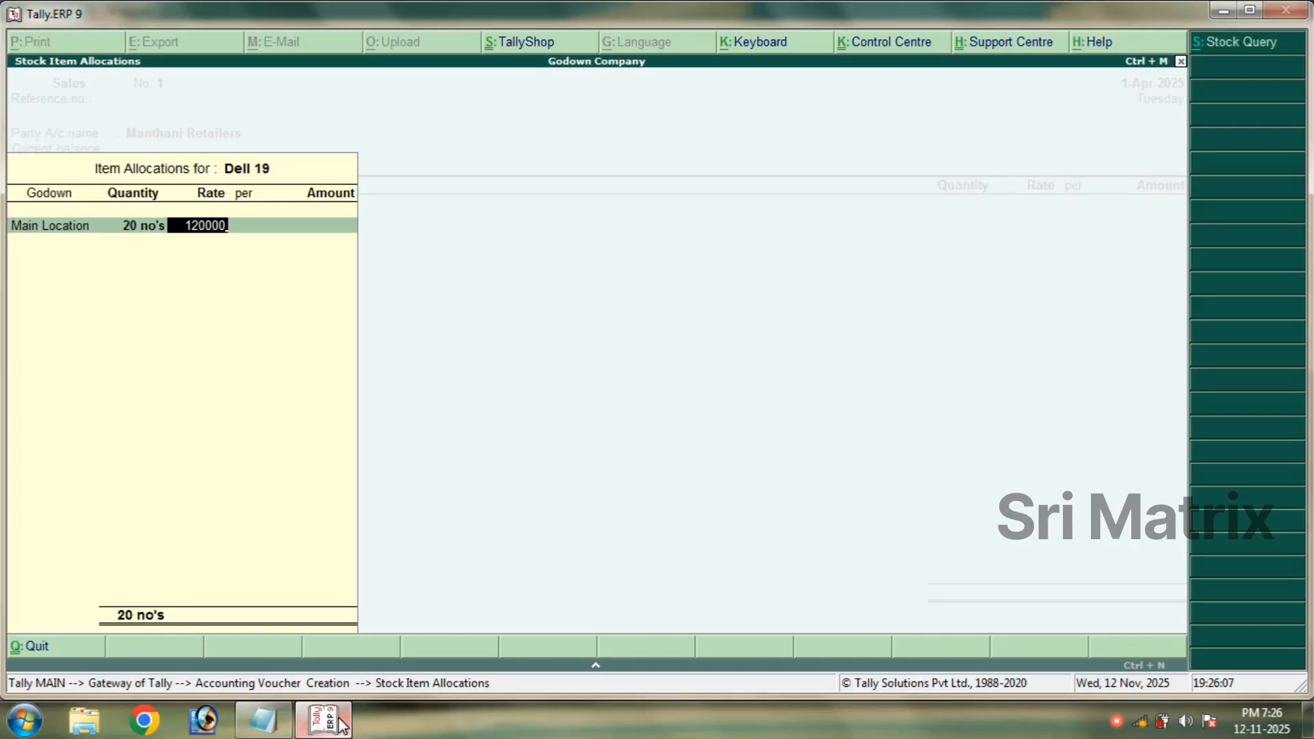
key(Return)
key(Return)
key(Return)
key(Return)
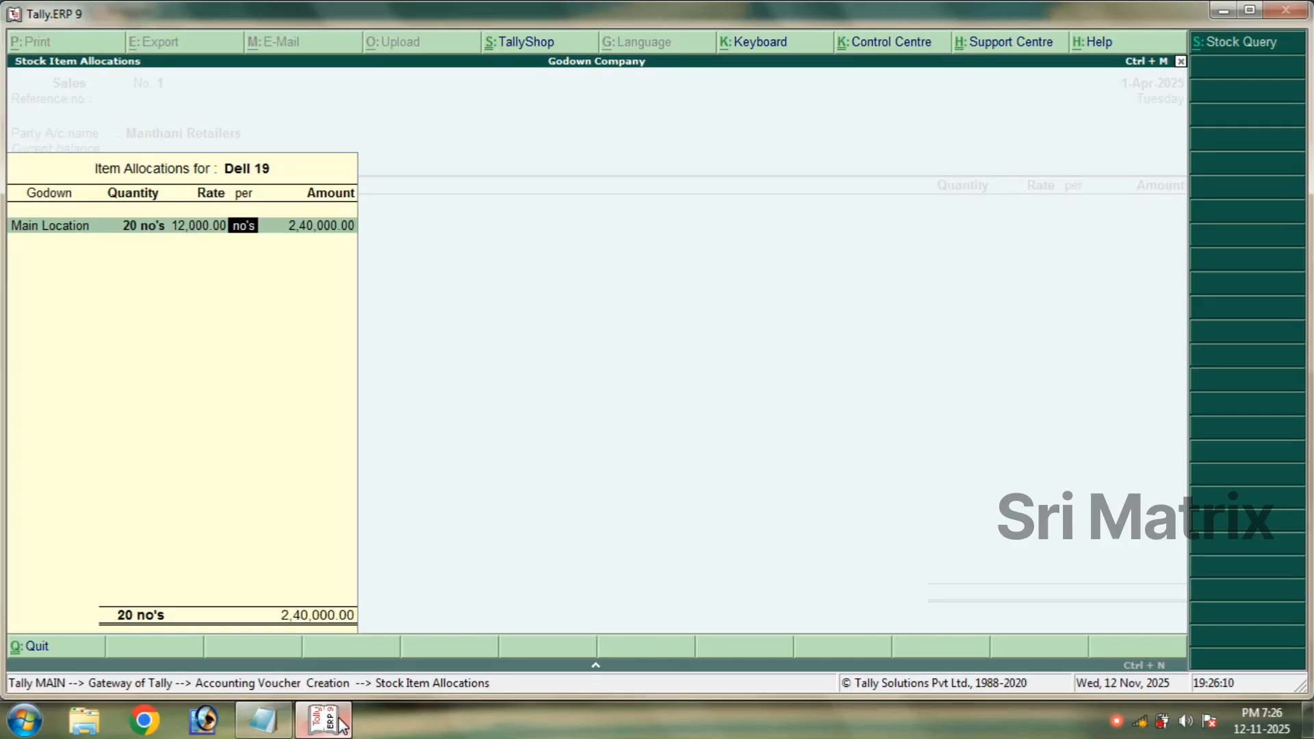
key(Return)
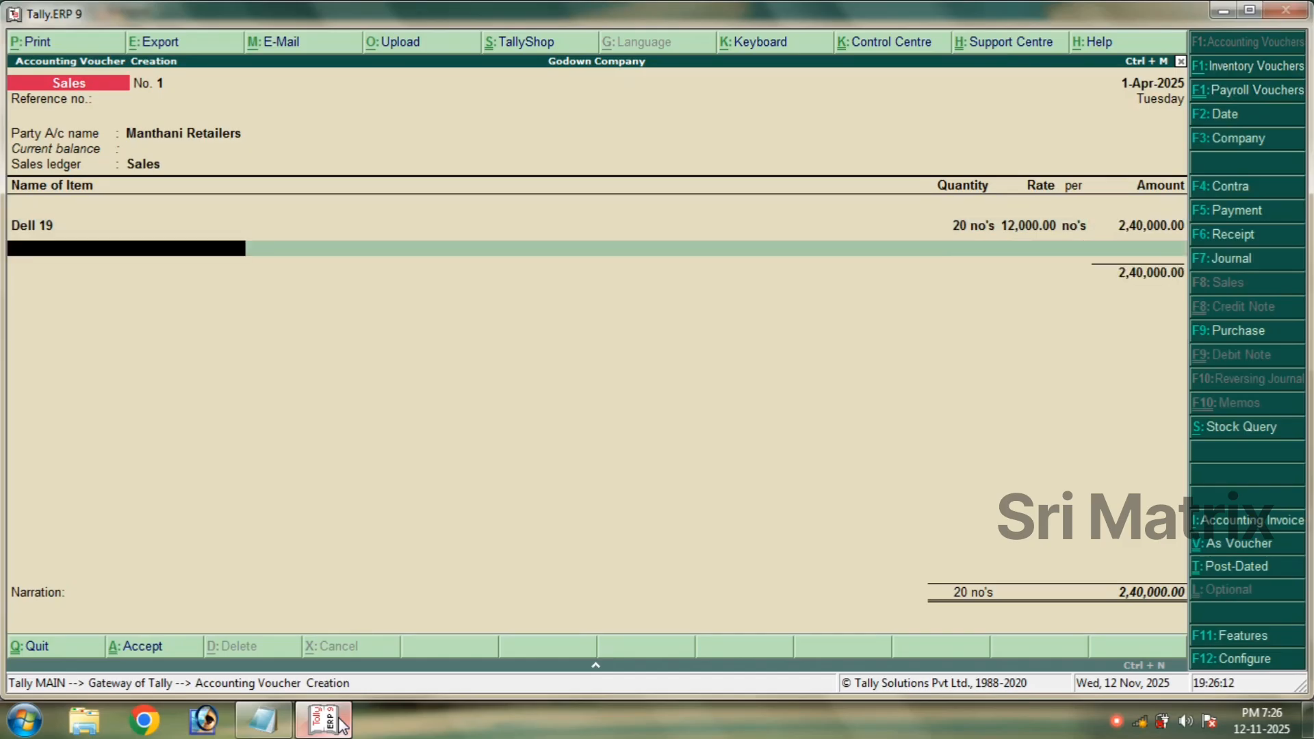
Add Acer 19 as the second item of the sales voucher and allocate 20 no's from Main Location.
text(Ac)
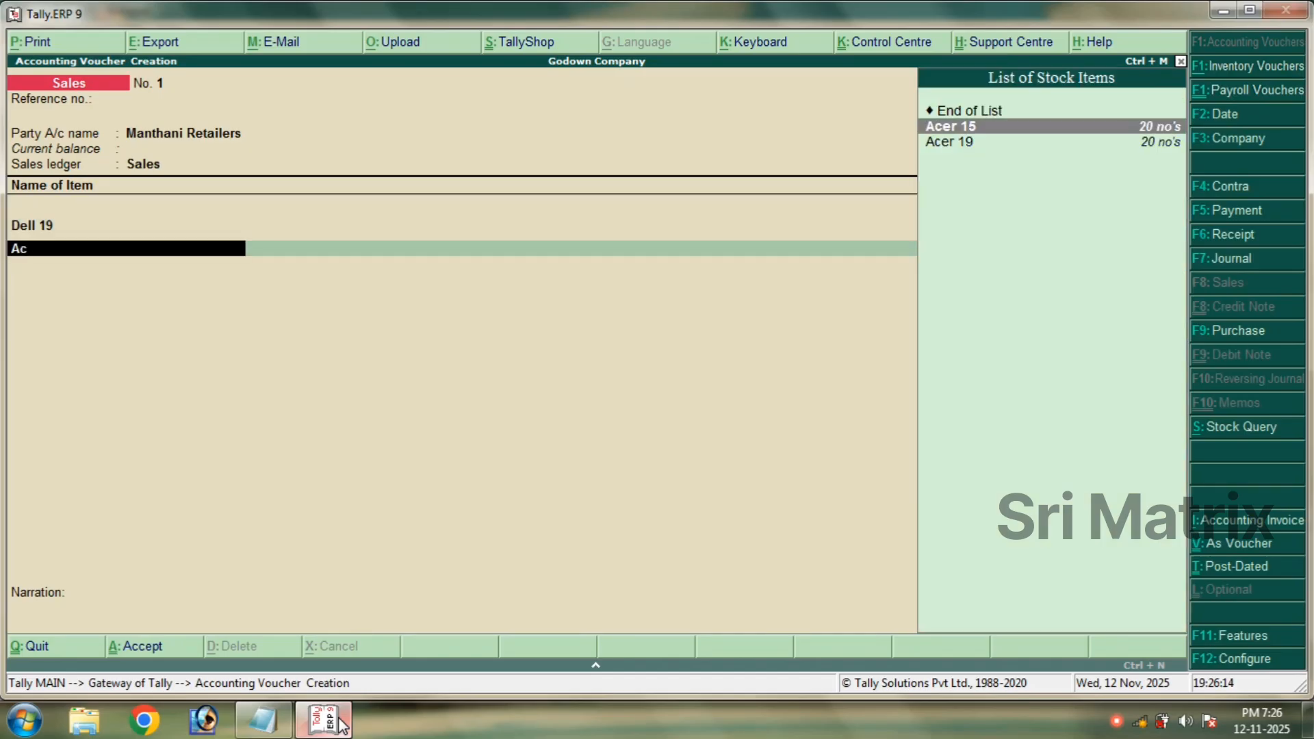
key(Down)
key(Return)
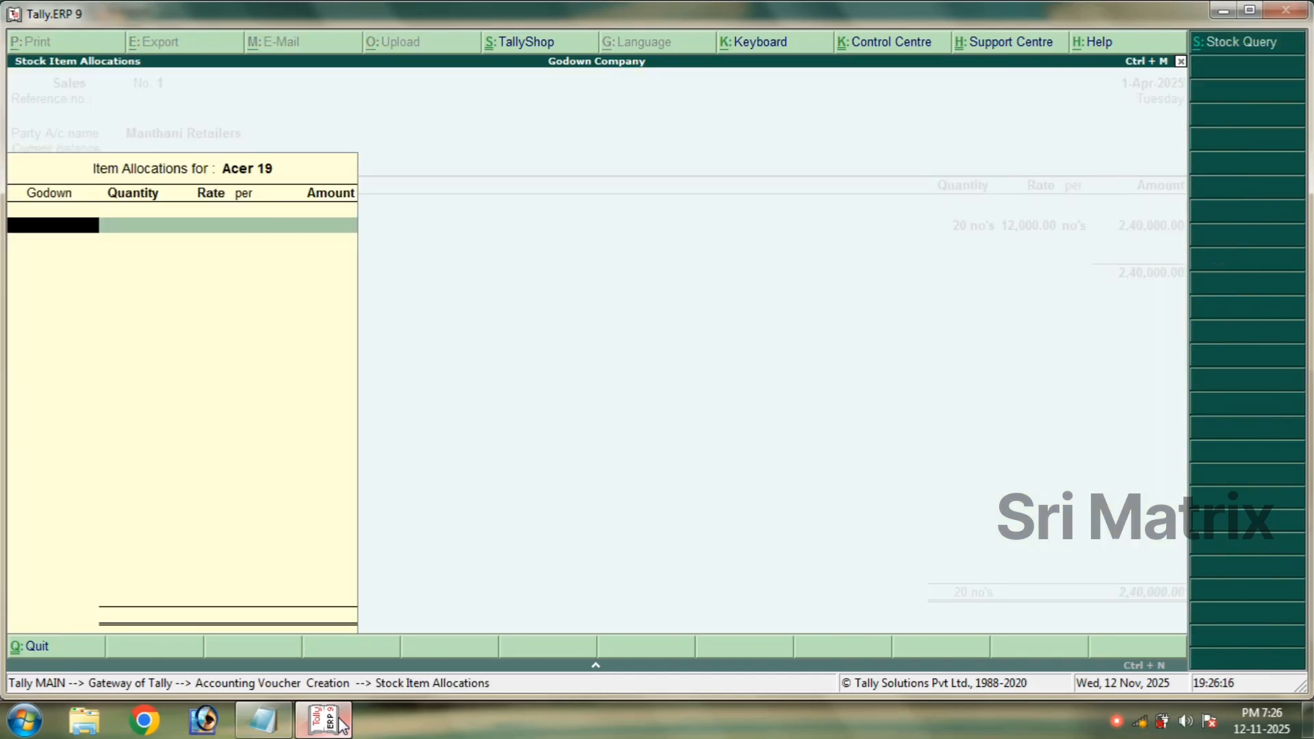
text(M)
key(Return)
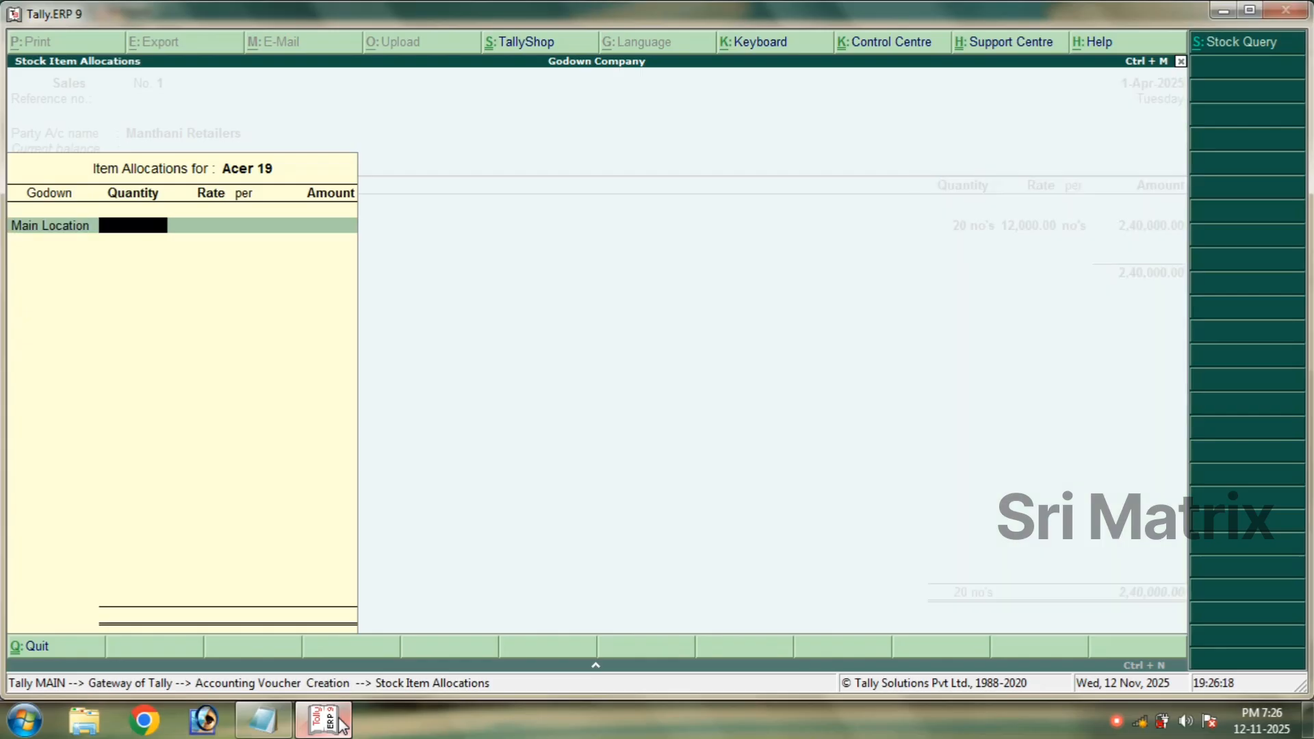
key(Return)
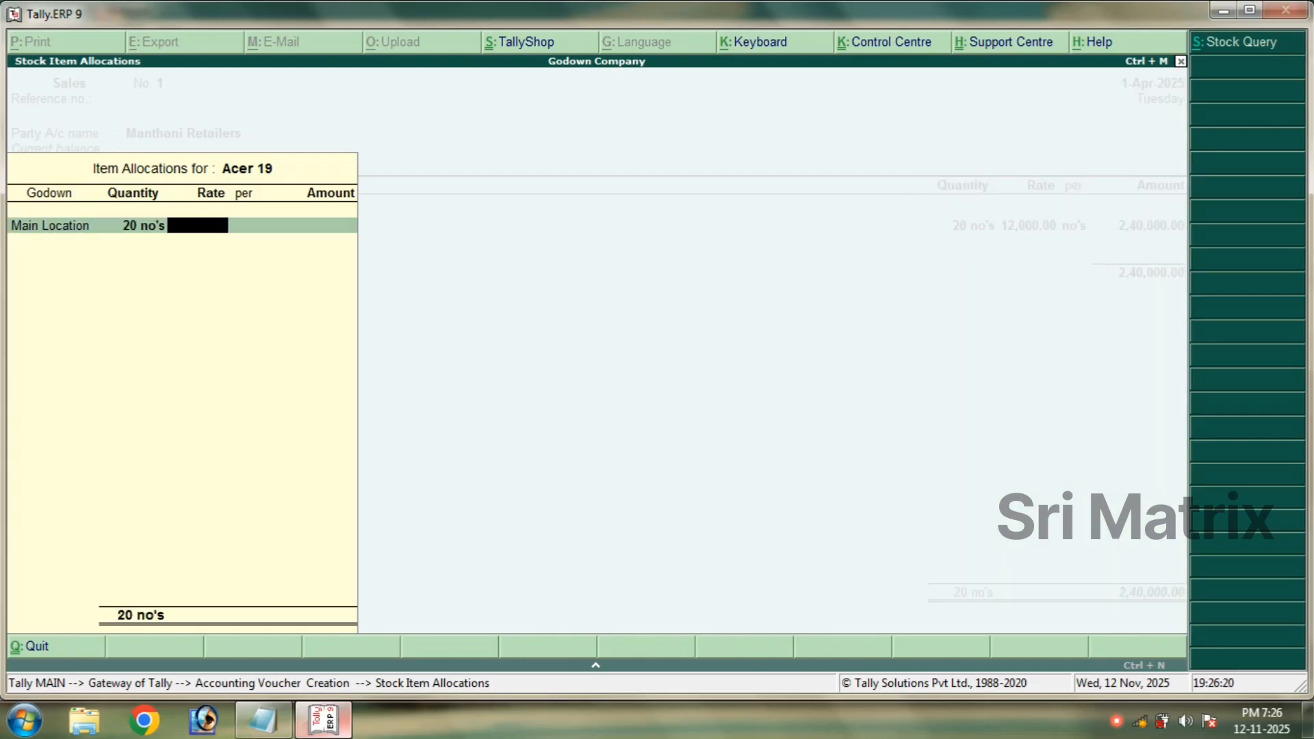
Check the Acer 19 selling rate in the Notepad exercise, set the rate to 6000 per no's, and accept the allocation.
click(262, 721)
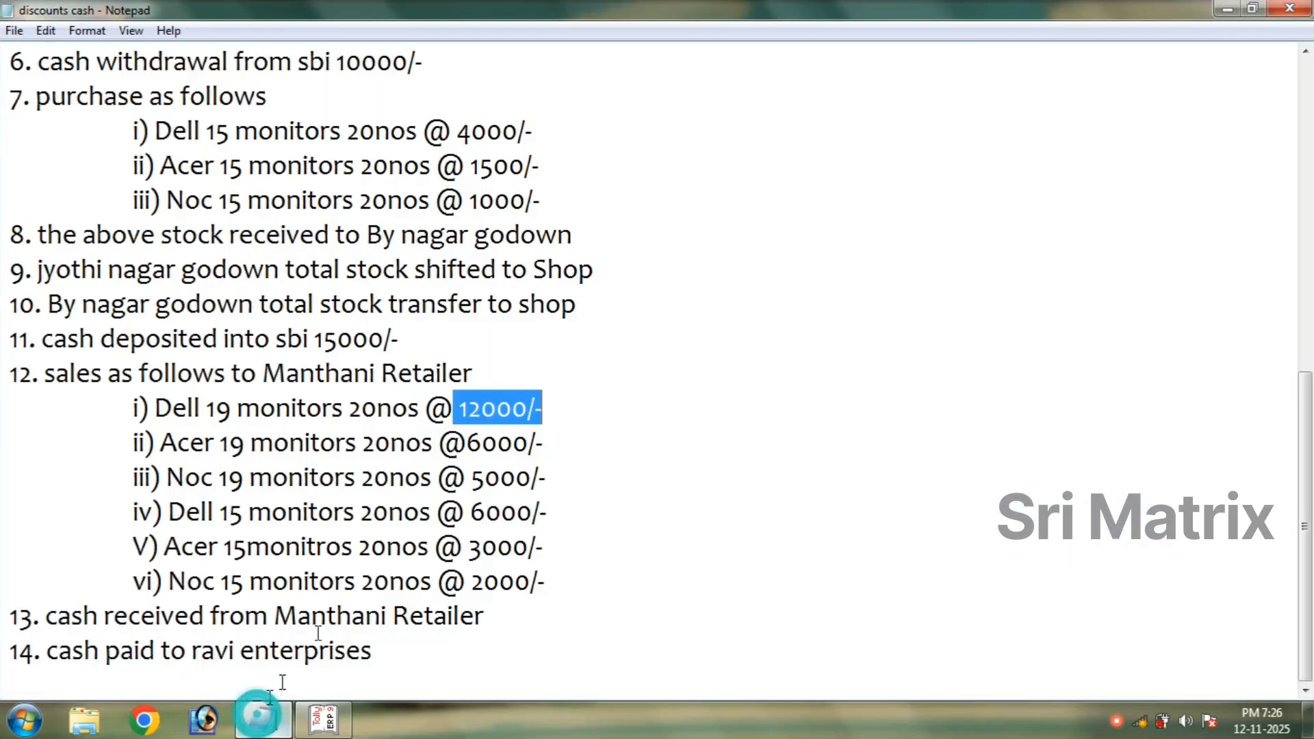
drag(544, 441, 483, 440)
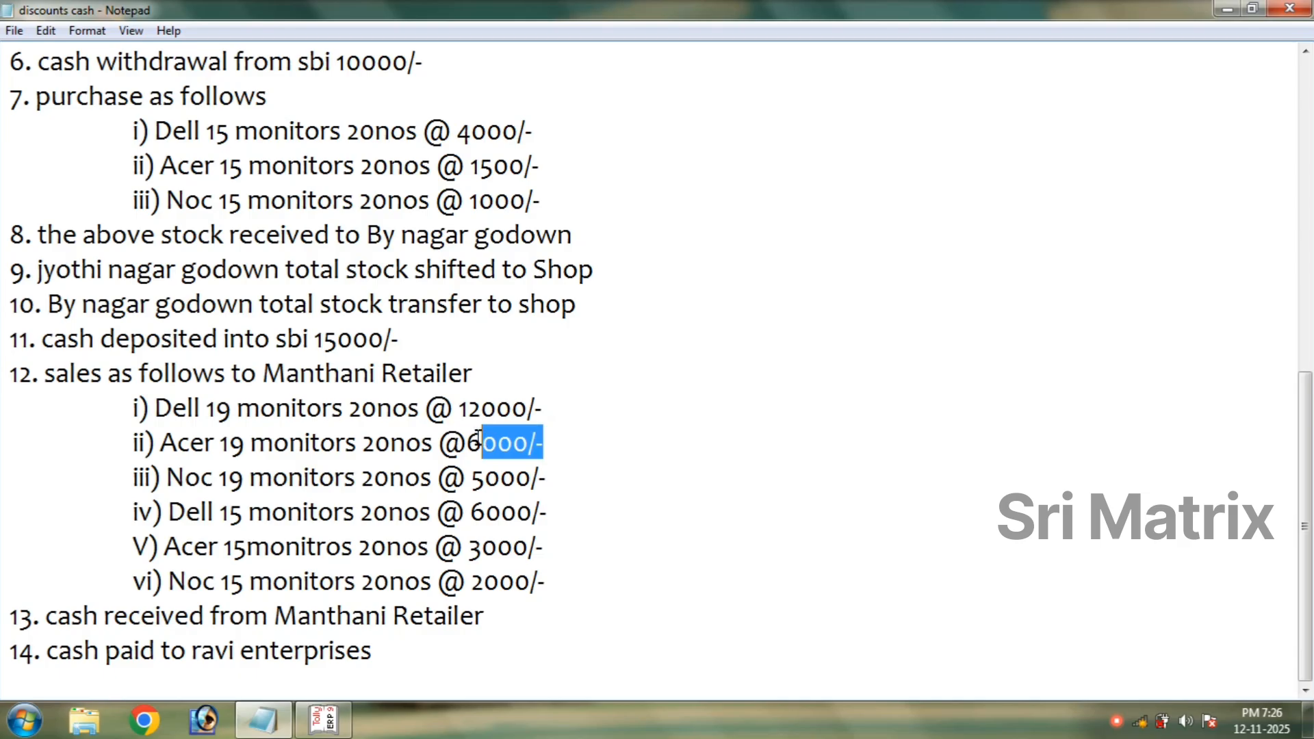
click(323, 724)
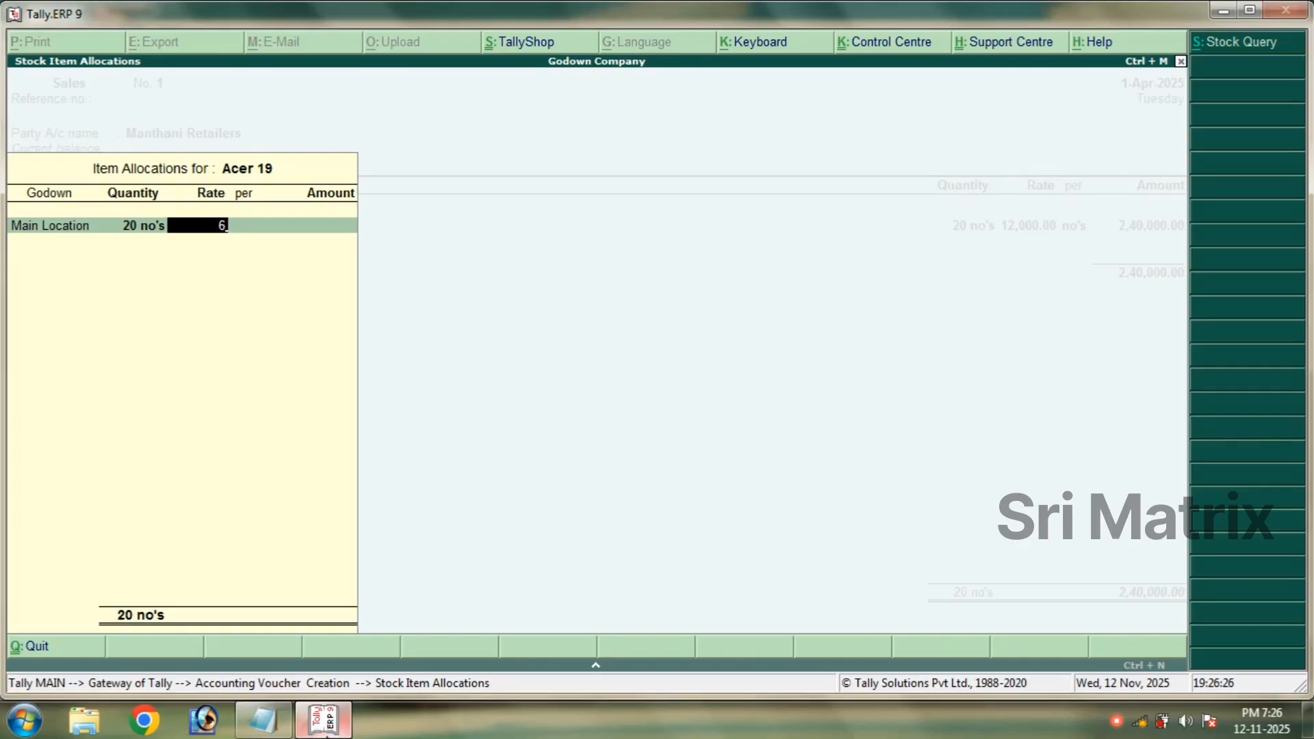
key(Return)
key(Return)
key(Return)
key(Return)
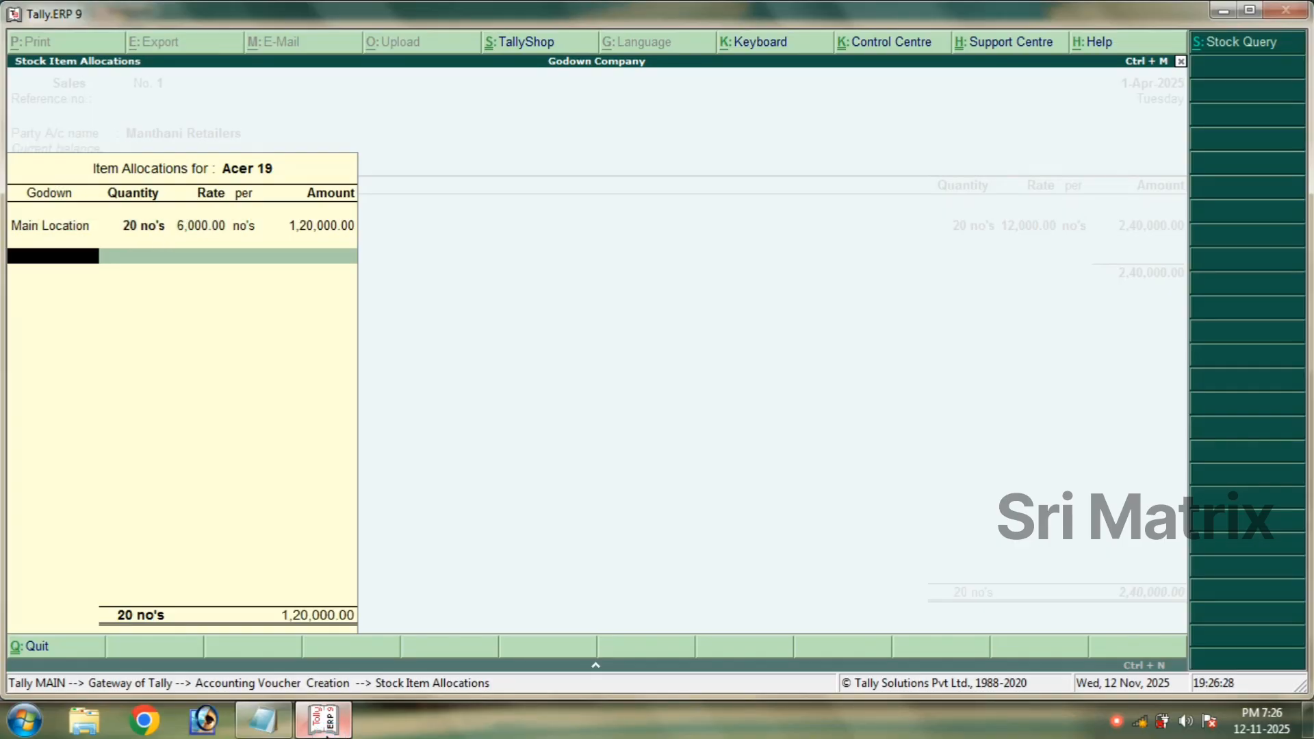
Add Noc 19 as the third sales item and allocate 20 no's from Main Location.
text(N)
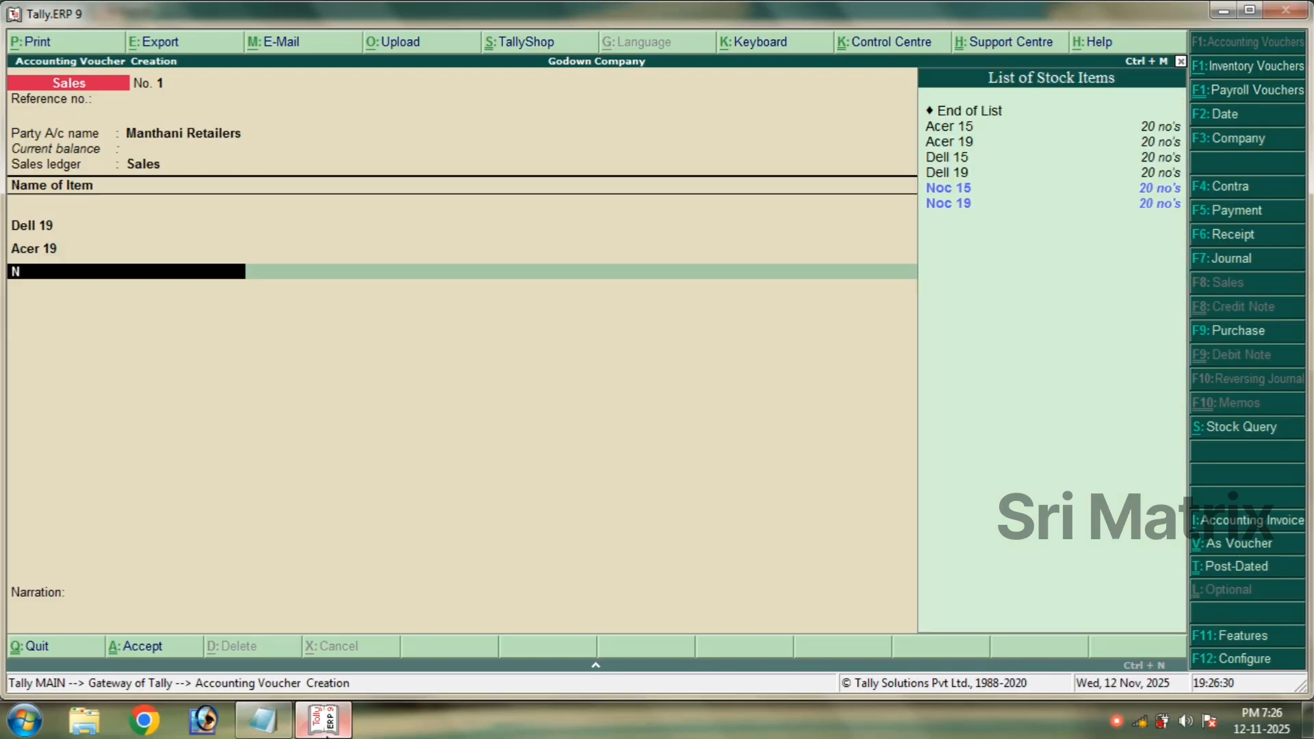
key(Down)
key(Return)
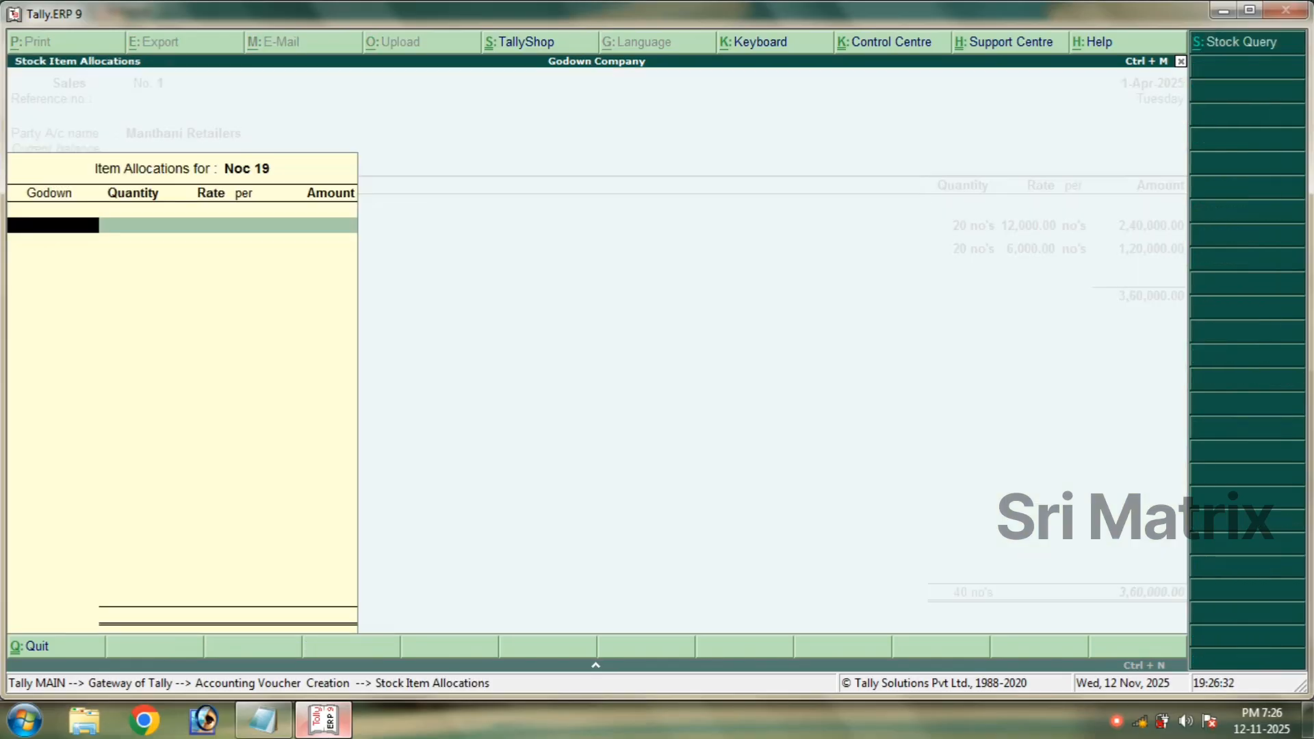
text(M)
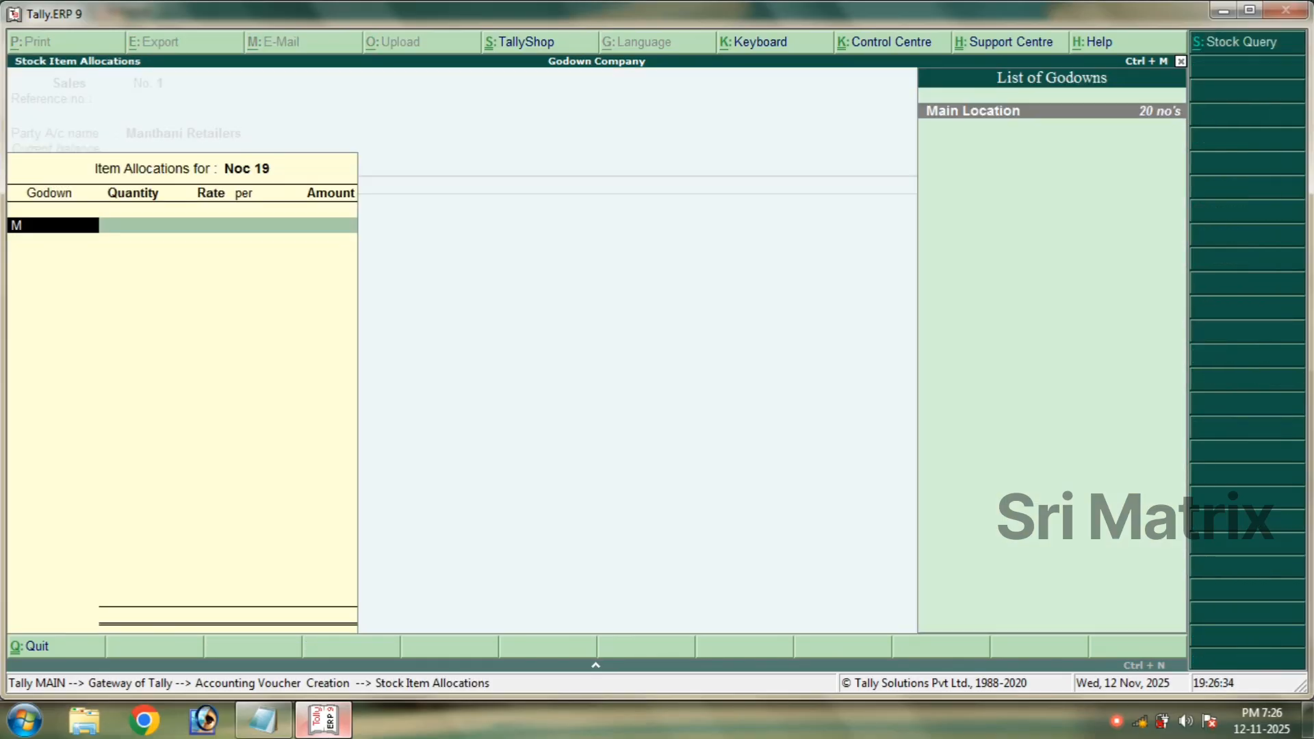
key(Return)
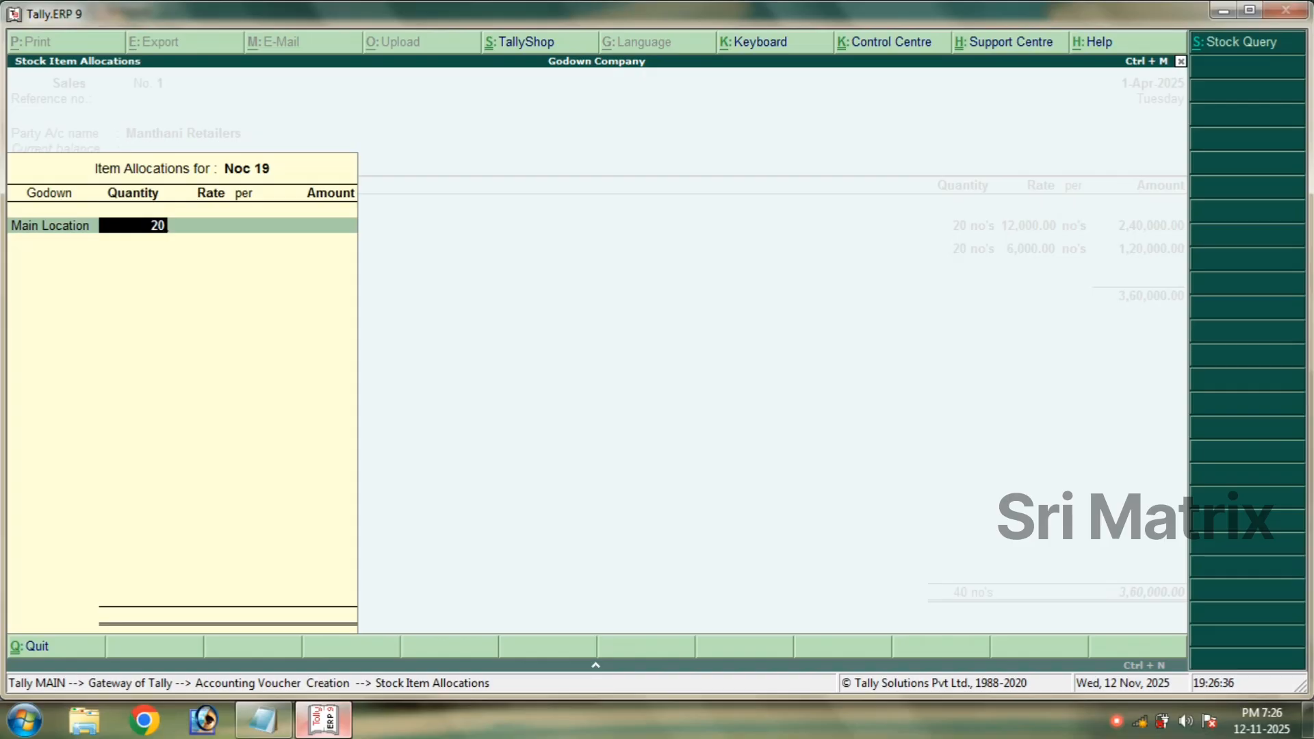
text(20)
key(Return)
Check the Noc 19 selling rate in the Notepad exercise, set the rate to 5000 per no's, and accept the item line.
click(262, 720)
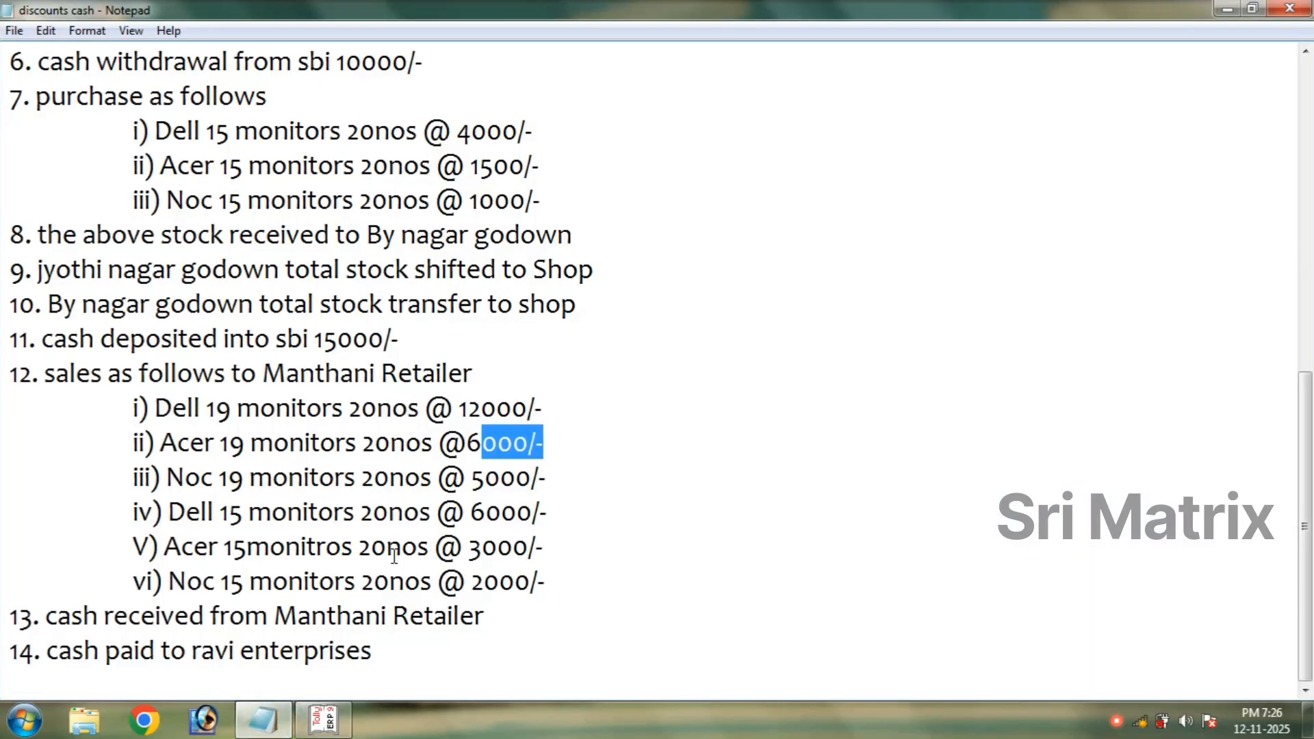
drag(566, 477, 466, 478)
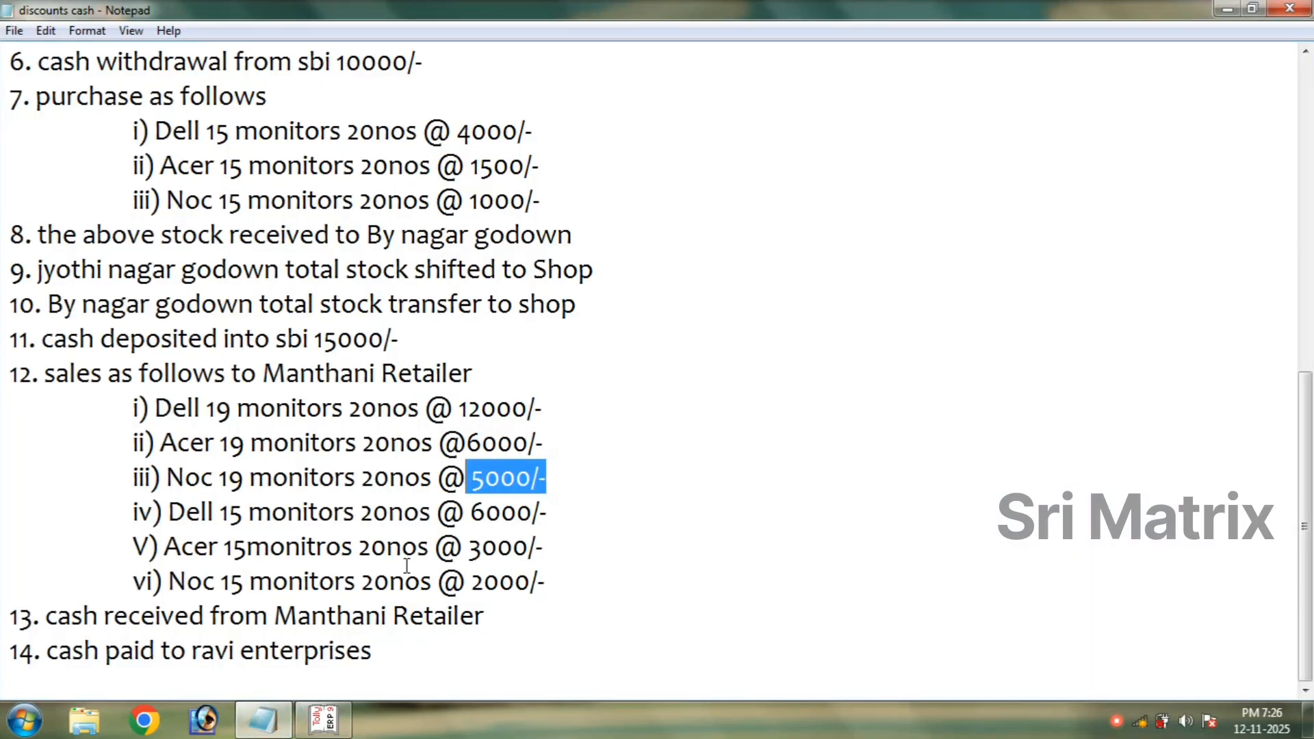
click(320, 722)
text(5,0)
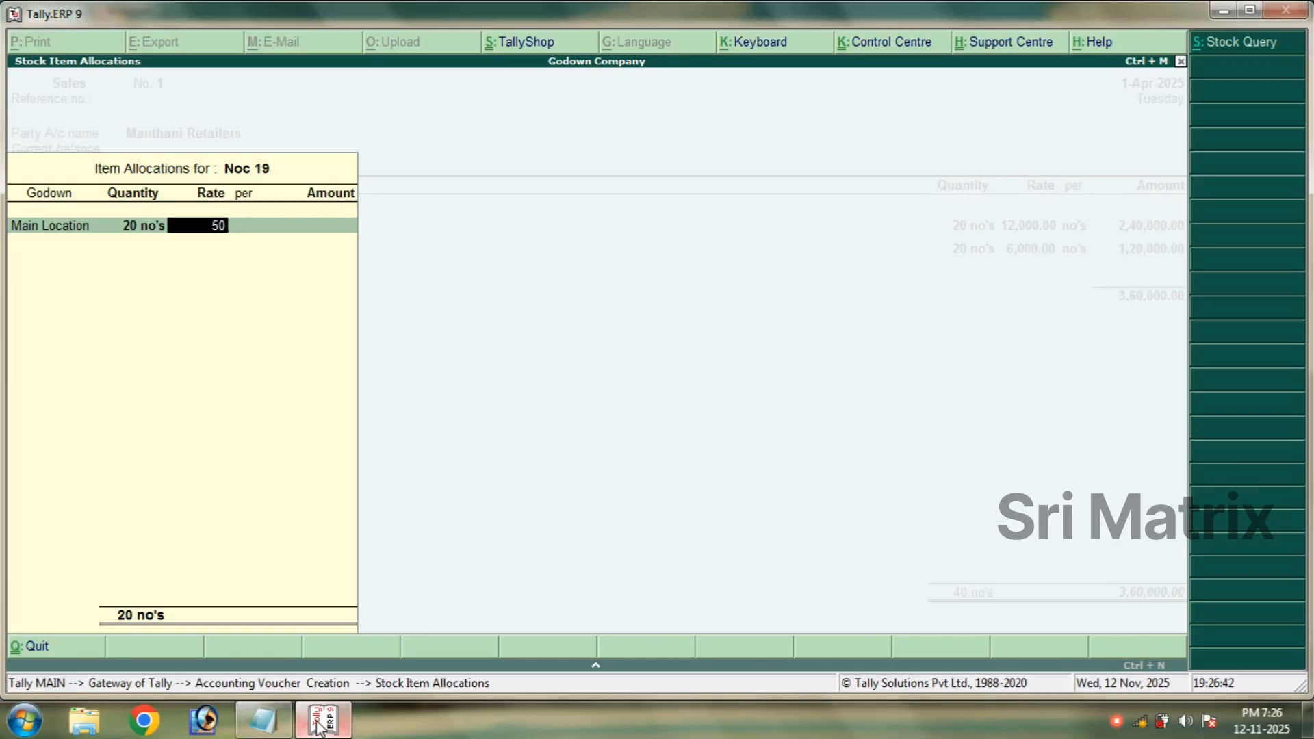
text(00)
key(Return)
key(Return)
key(Return)
key(Return)
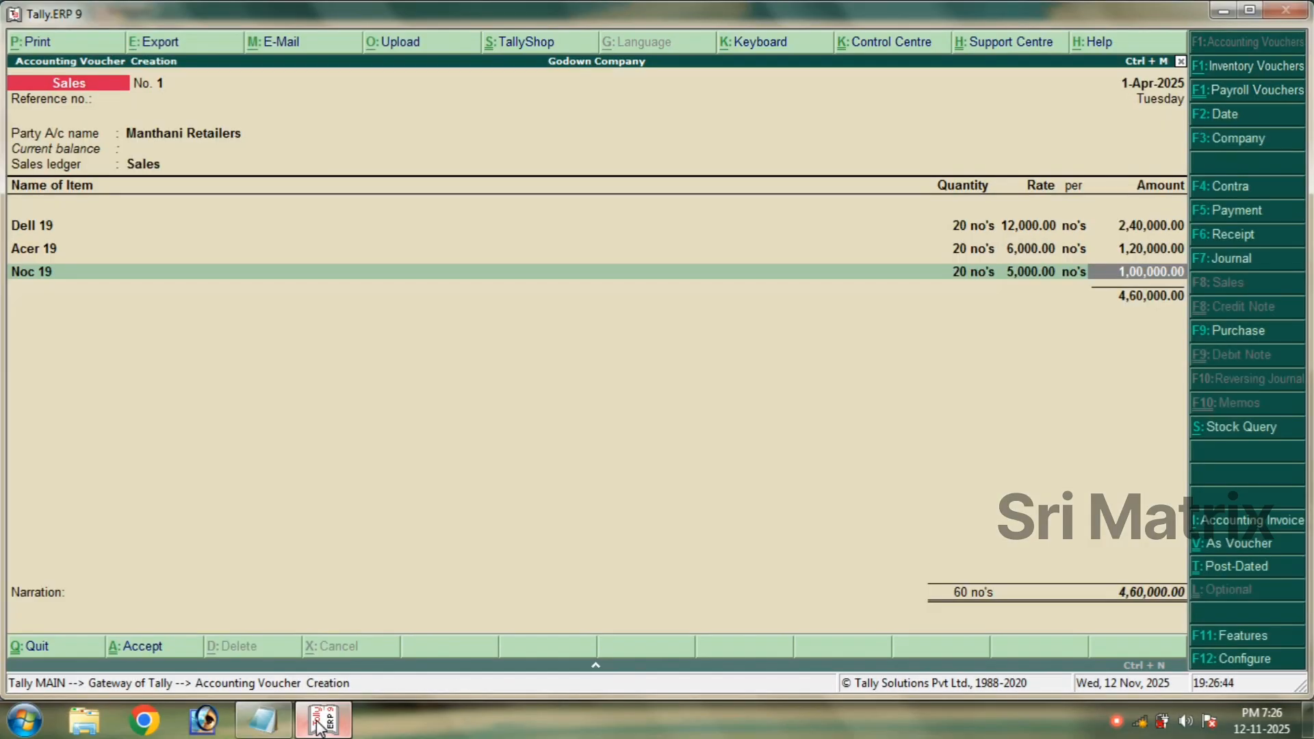
key(Return)
Add Dell 15 as the fourth sales item and allocate 20 no's from Main Location.
text(Del)
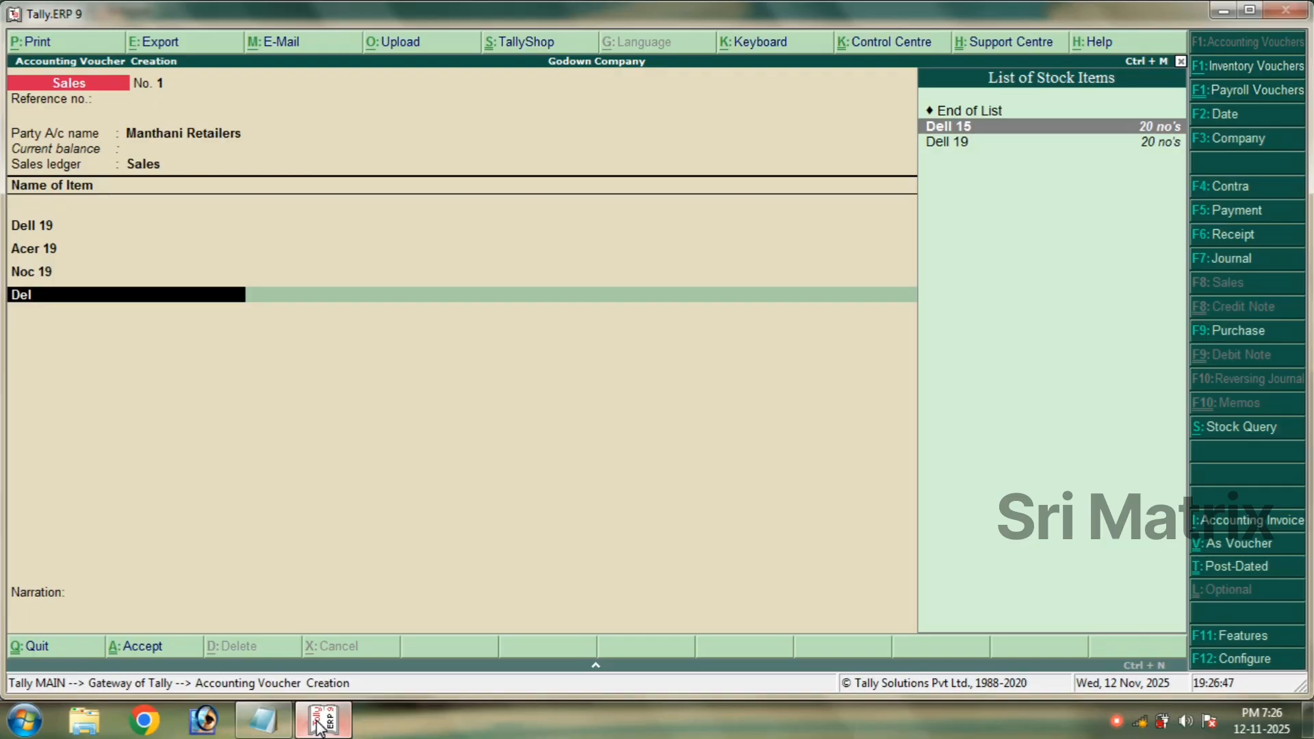
key(Return)
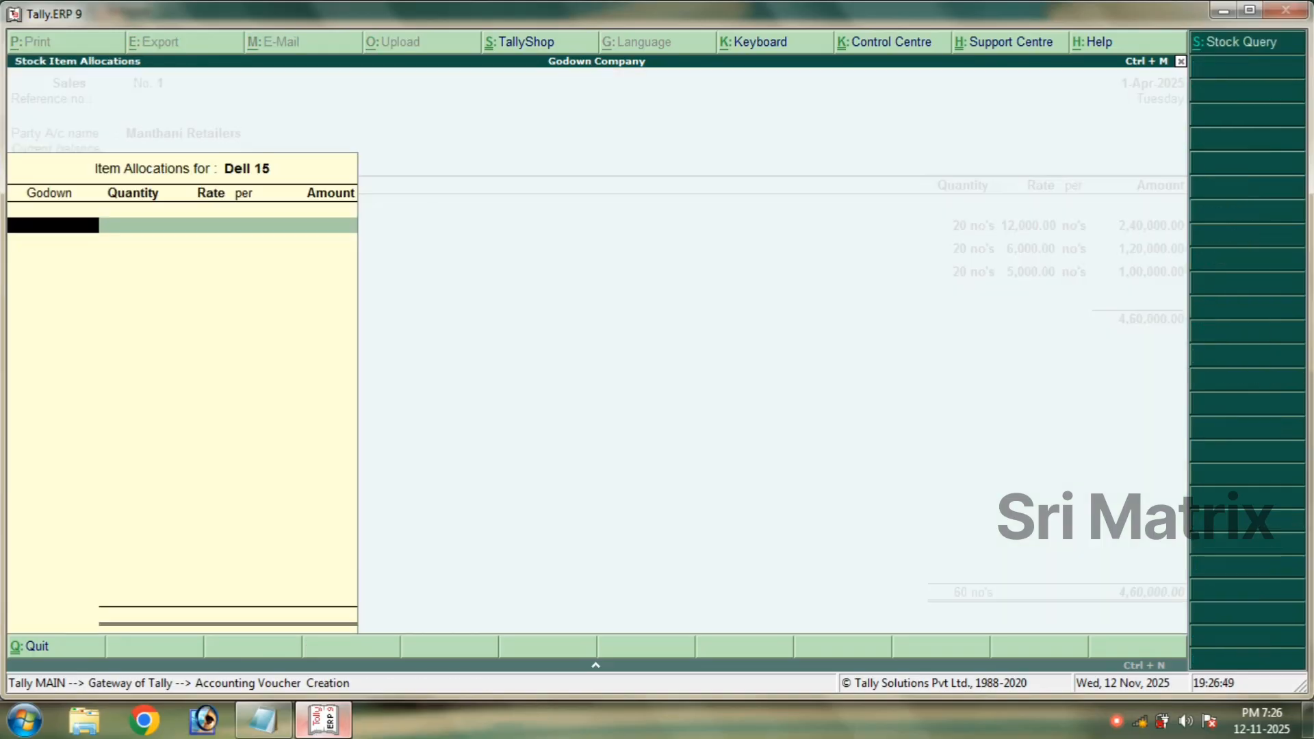
text(M)
key(Return)
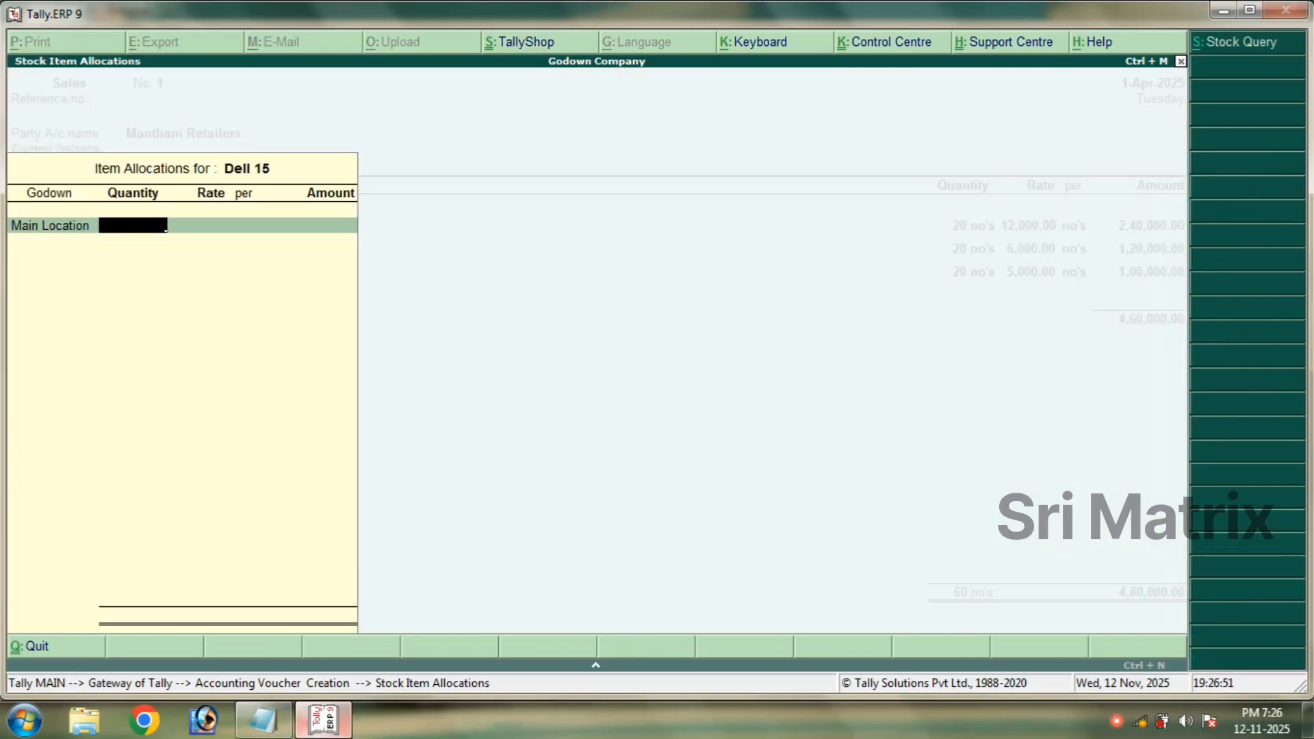
text(20)
key(Return)
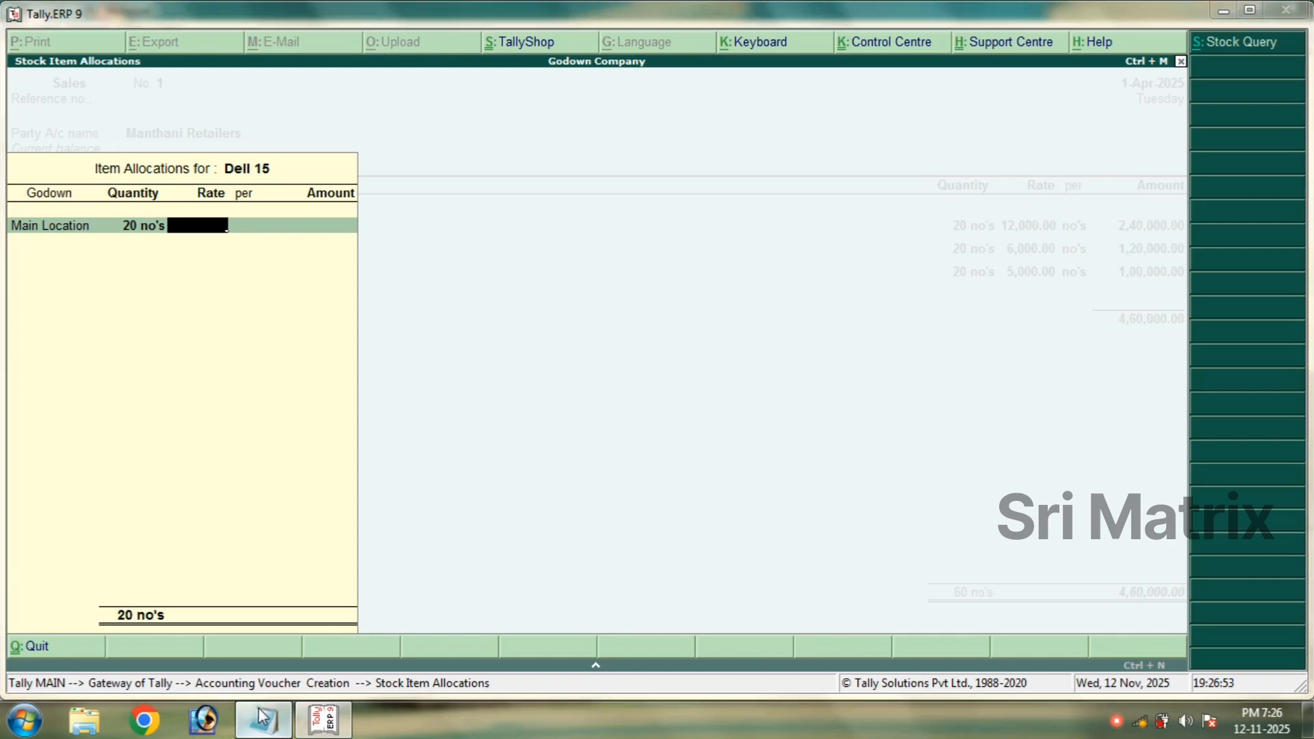
Check the Dell 15 selling rate in the Notepad exercise, set the rate to 6000 per no's, and accept the item line.
click(262, 720)
drag(549, 513, 464, 512)
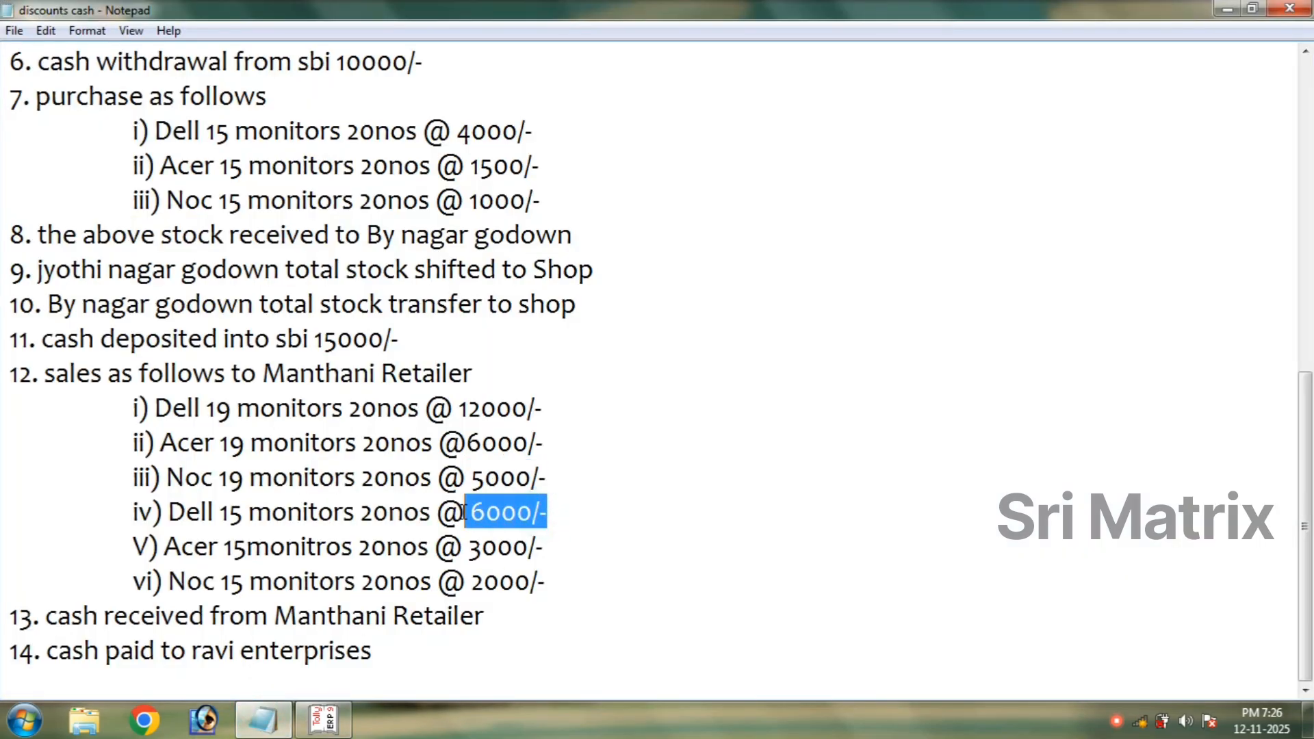
click(333, 729)
text(60)
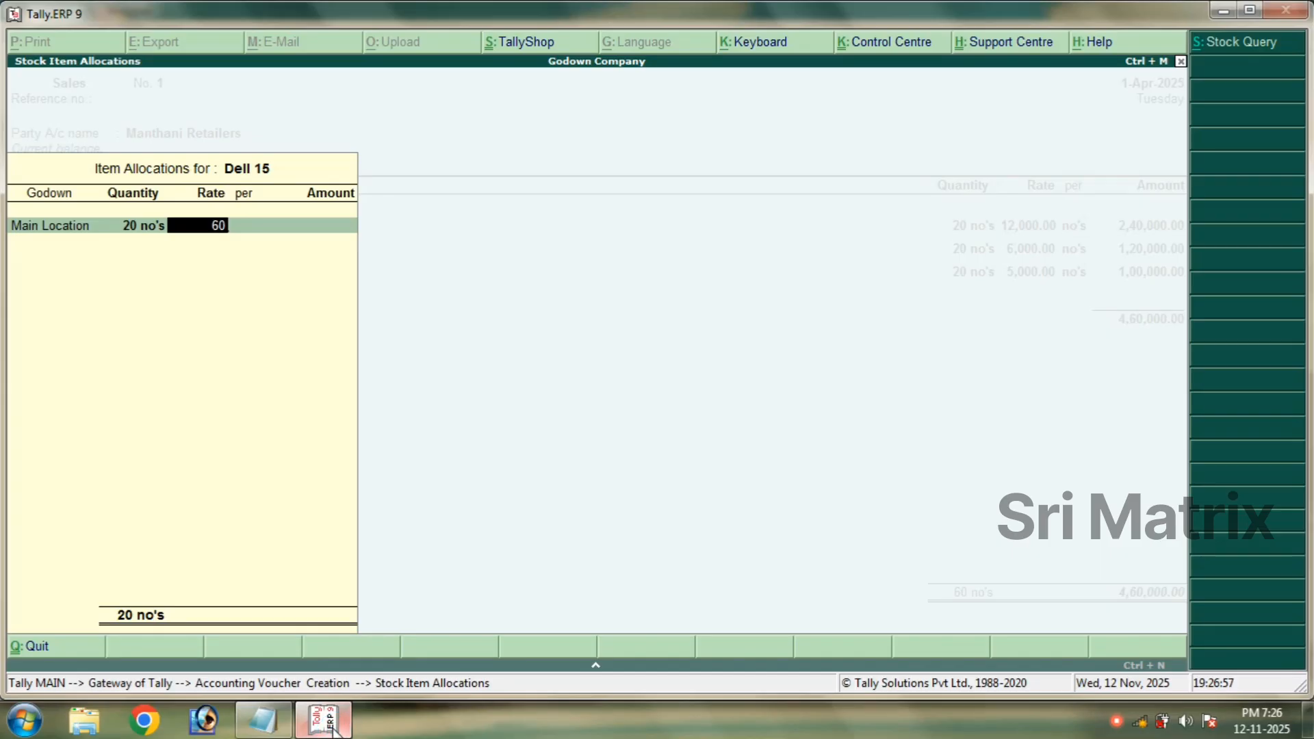
text(00)
key(Return)
key(Return)
key(Return)
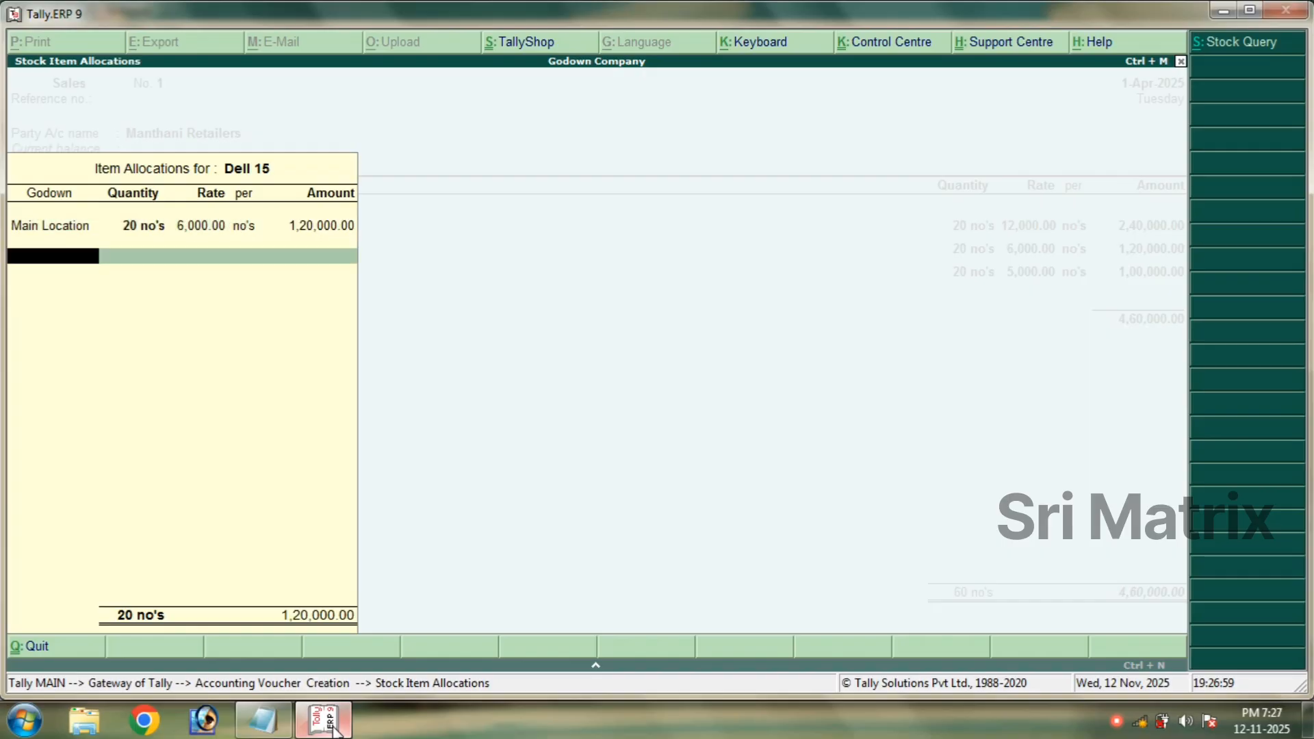
key(Return)
key(Return)
Add Acer 15 as the fifth sales item and allocate 20 no's from Main Location.
text(A)
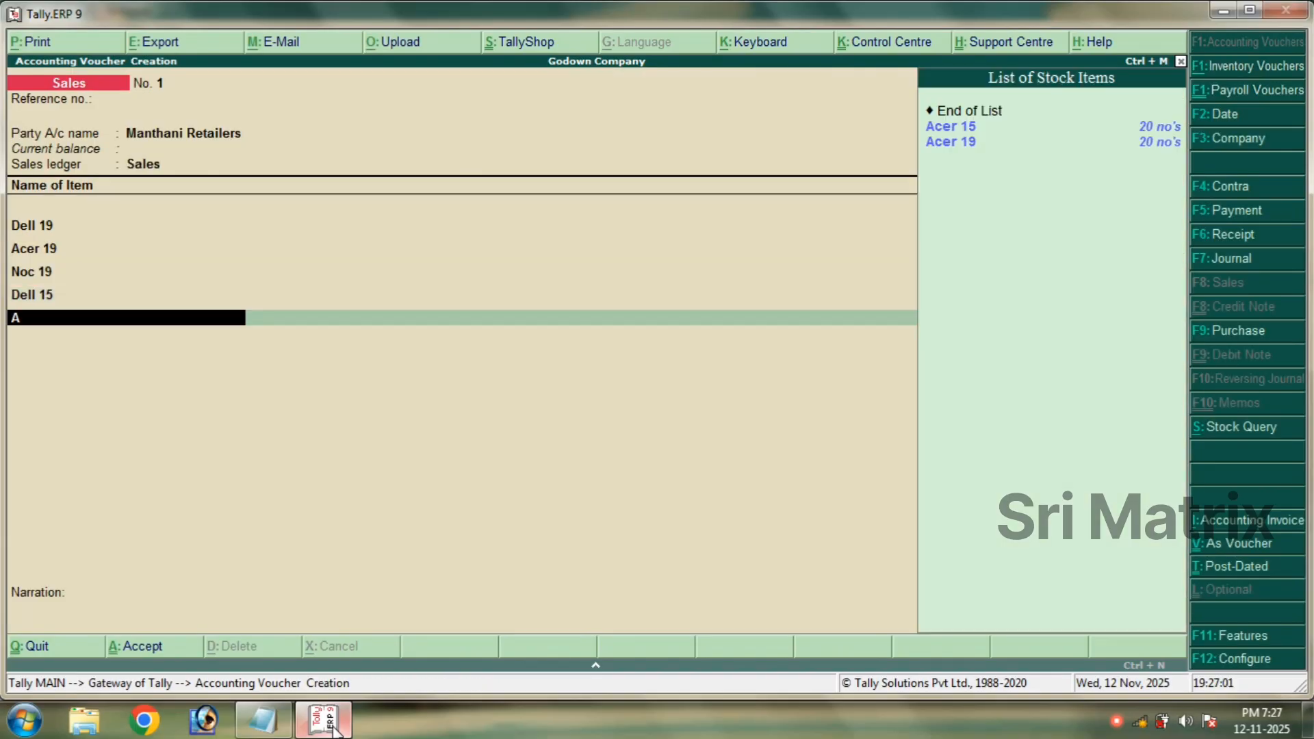
key(Return)
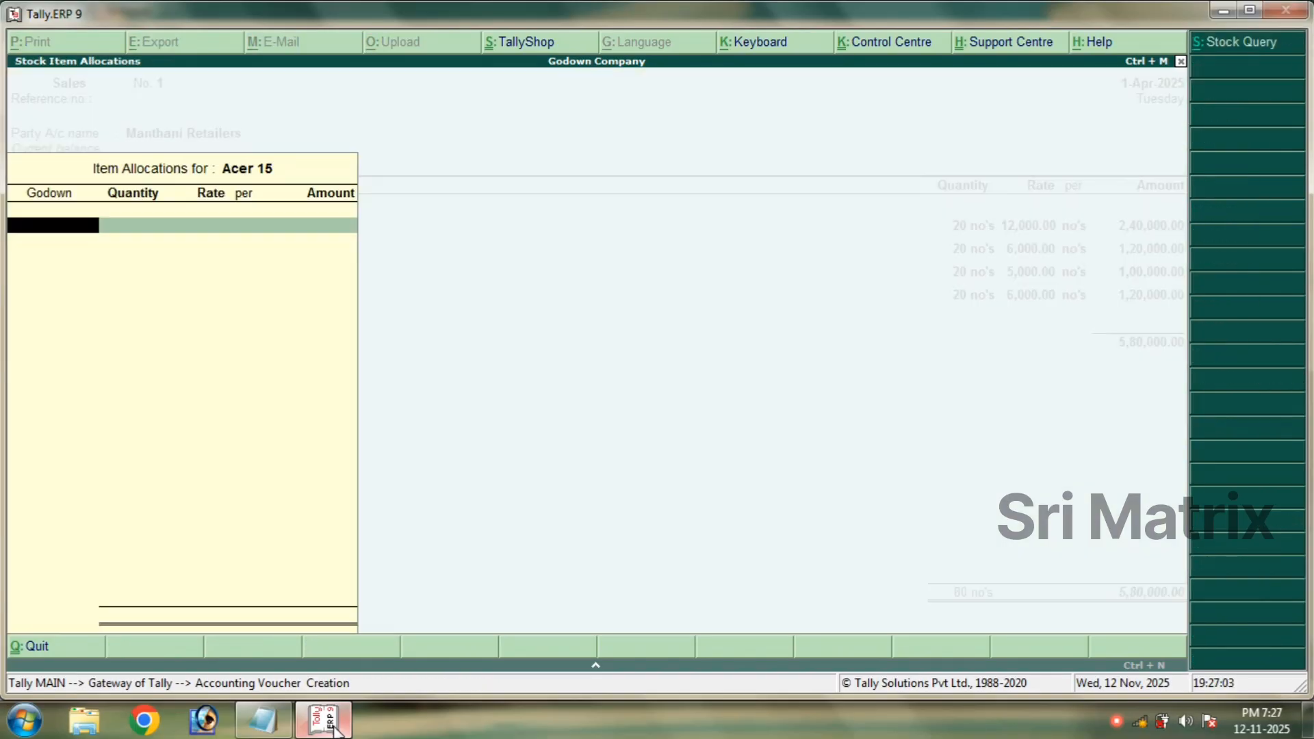
text(M)
key(Return)
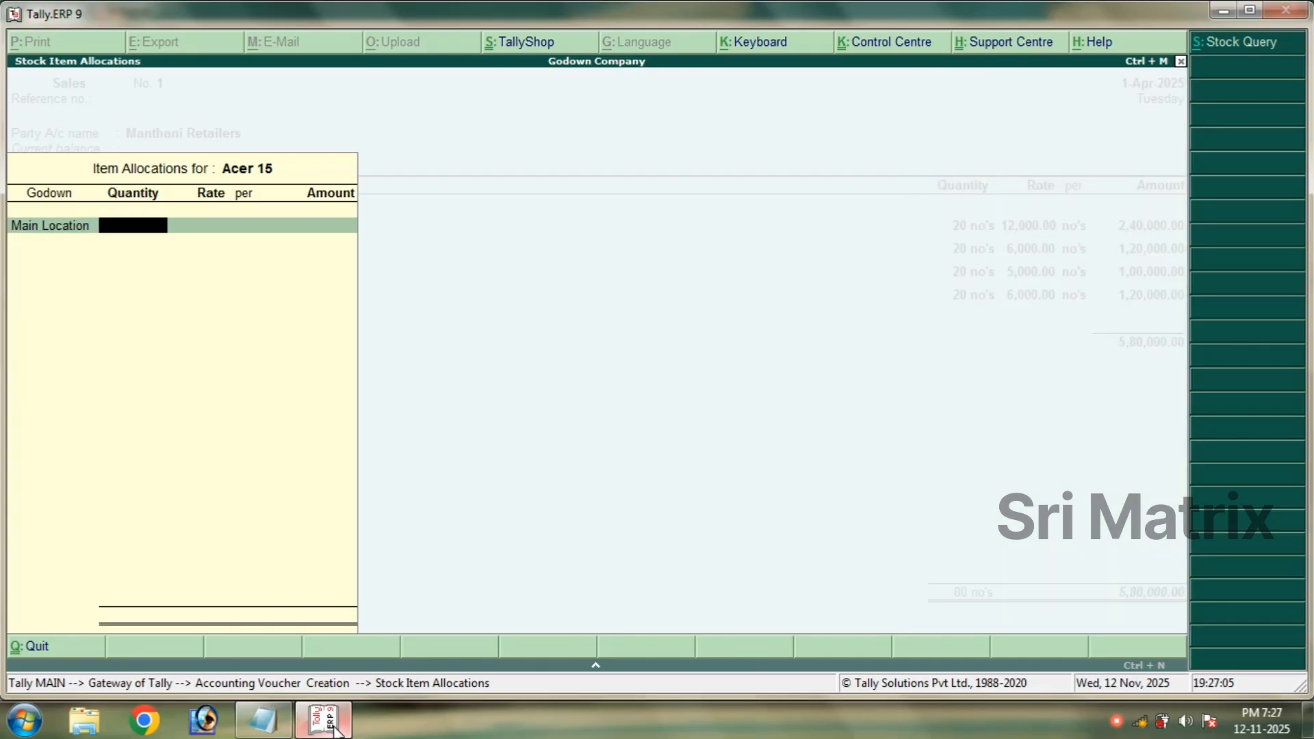
text(20)
key(Return)
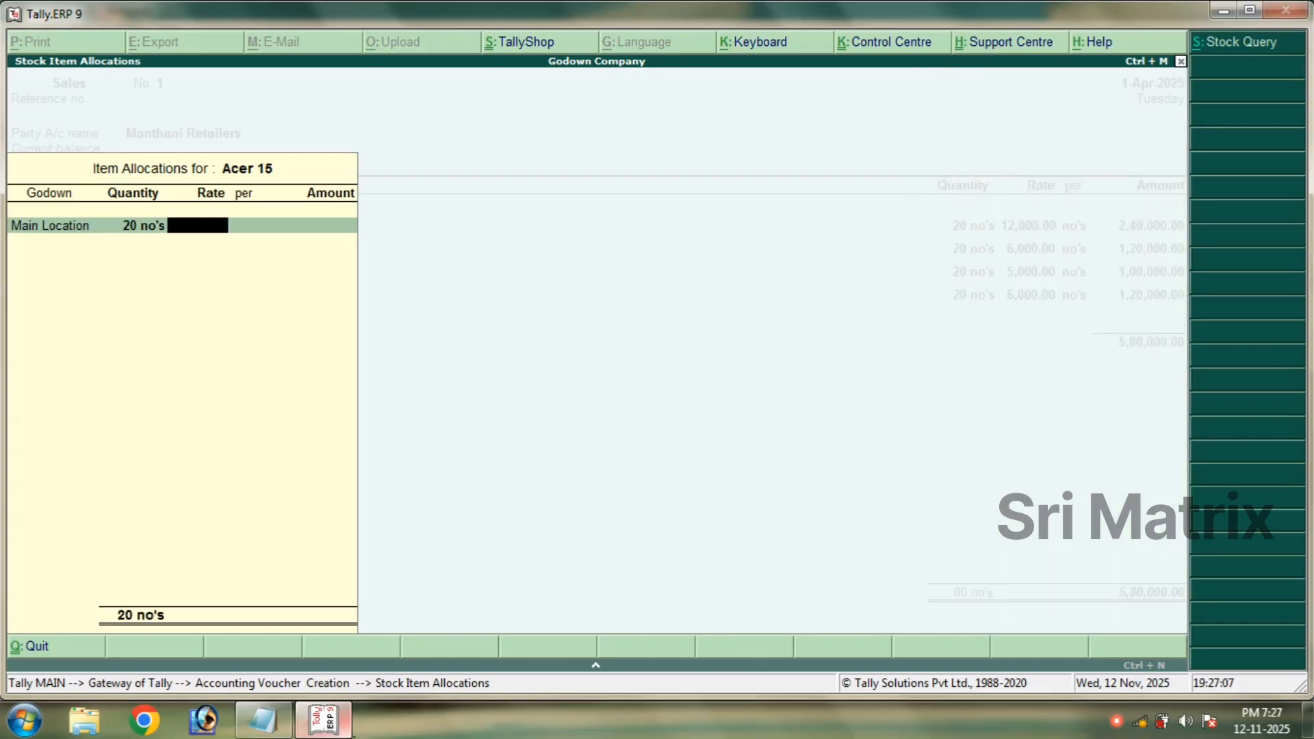
Check the Acer 15 selling rate in the Notepad exercise, set the rate to 3000 per no's, and accept the item line.
key(alt+Tab)
drag(468, 547, 533, 548)
click(344, 731)
text(3000)
key(Return)
key(Return)
key(Return)
key(Return)
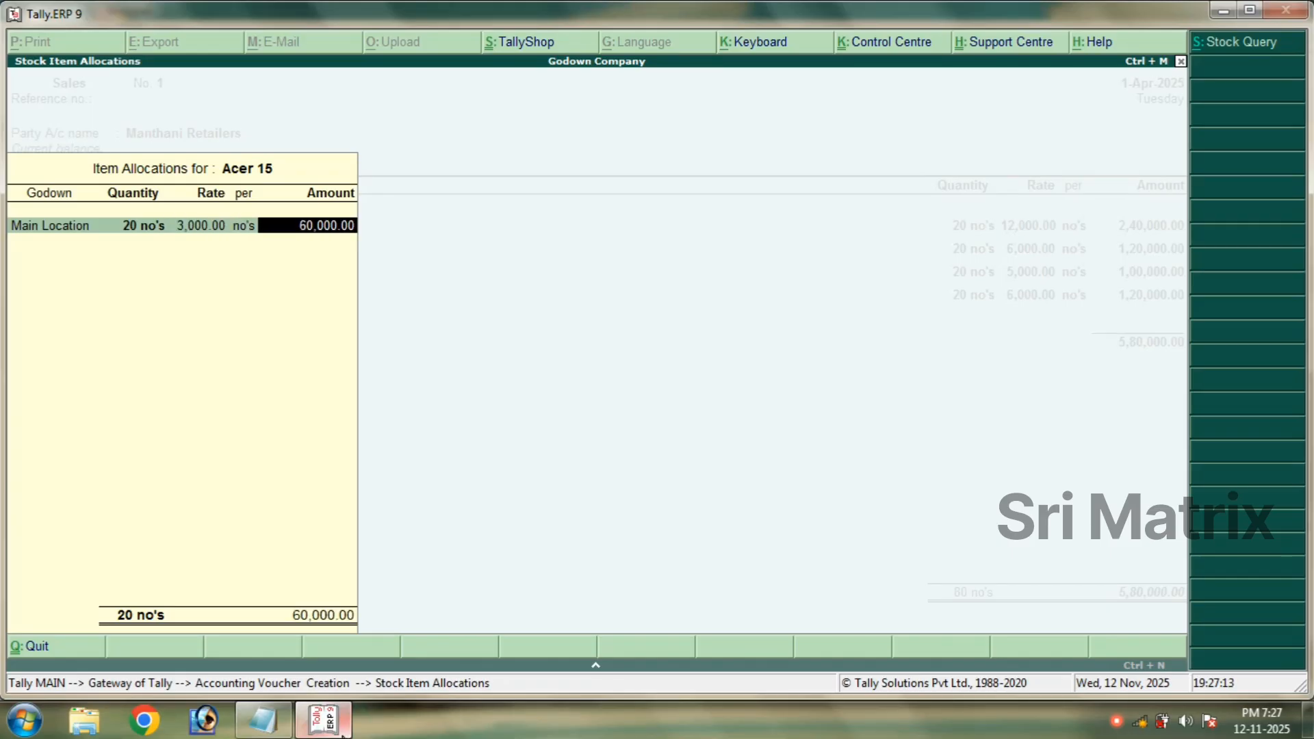
key(Return)
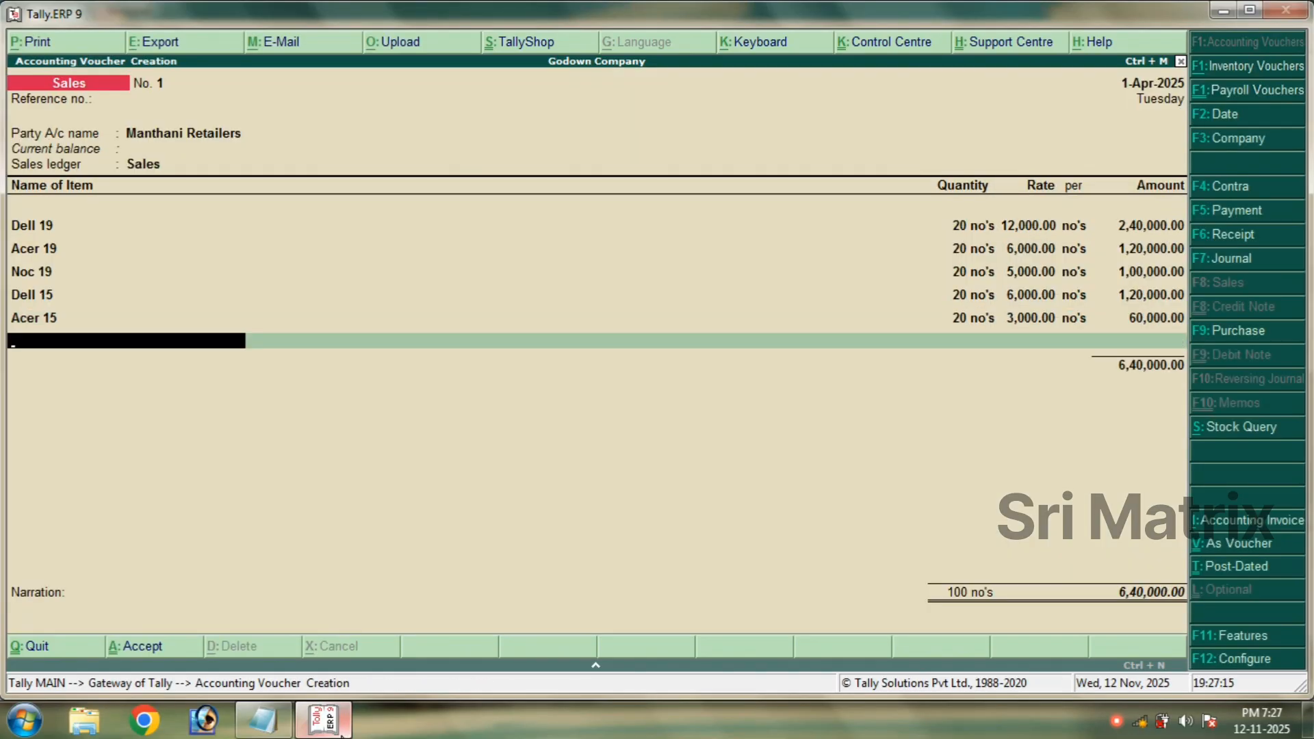
Add Noc 15 as the sixth sales item and allocate 20 no's from Main Location.
text(N)
key(Down)
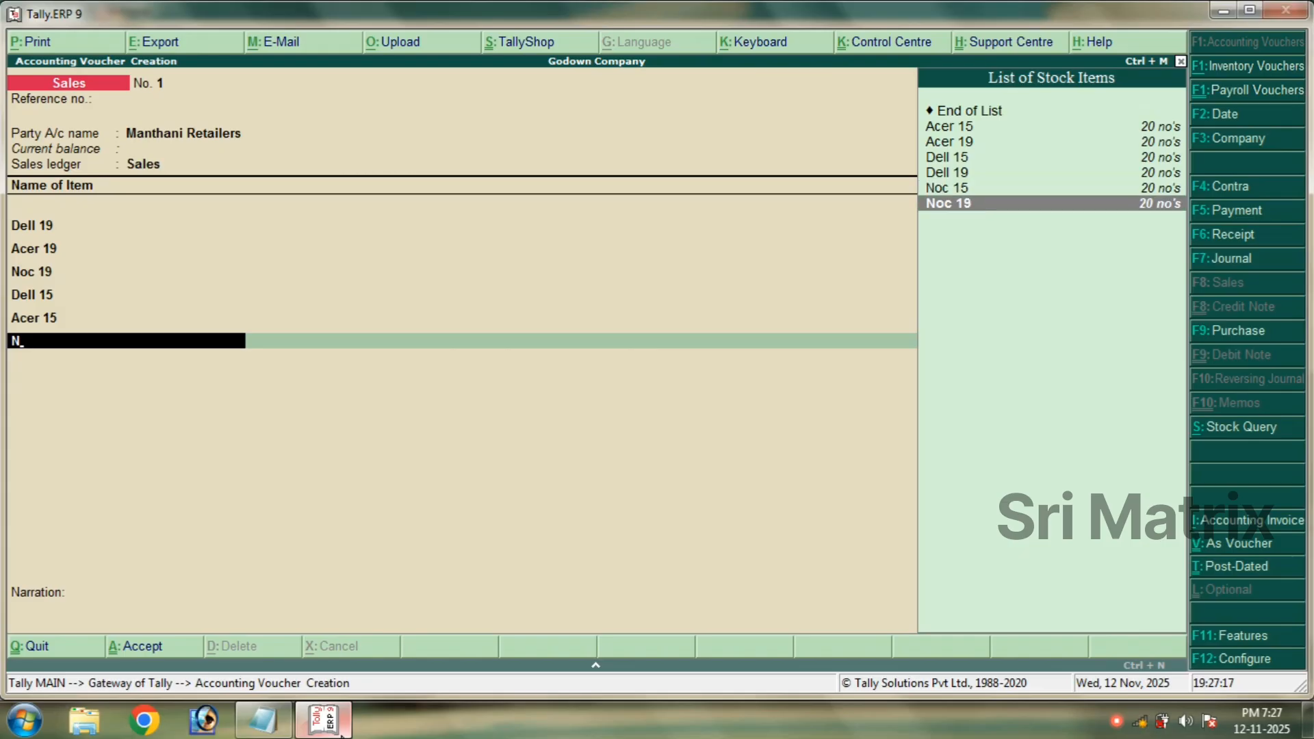
key(Up)
key(Return)
text(M)
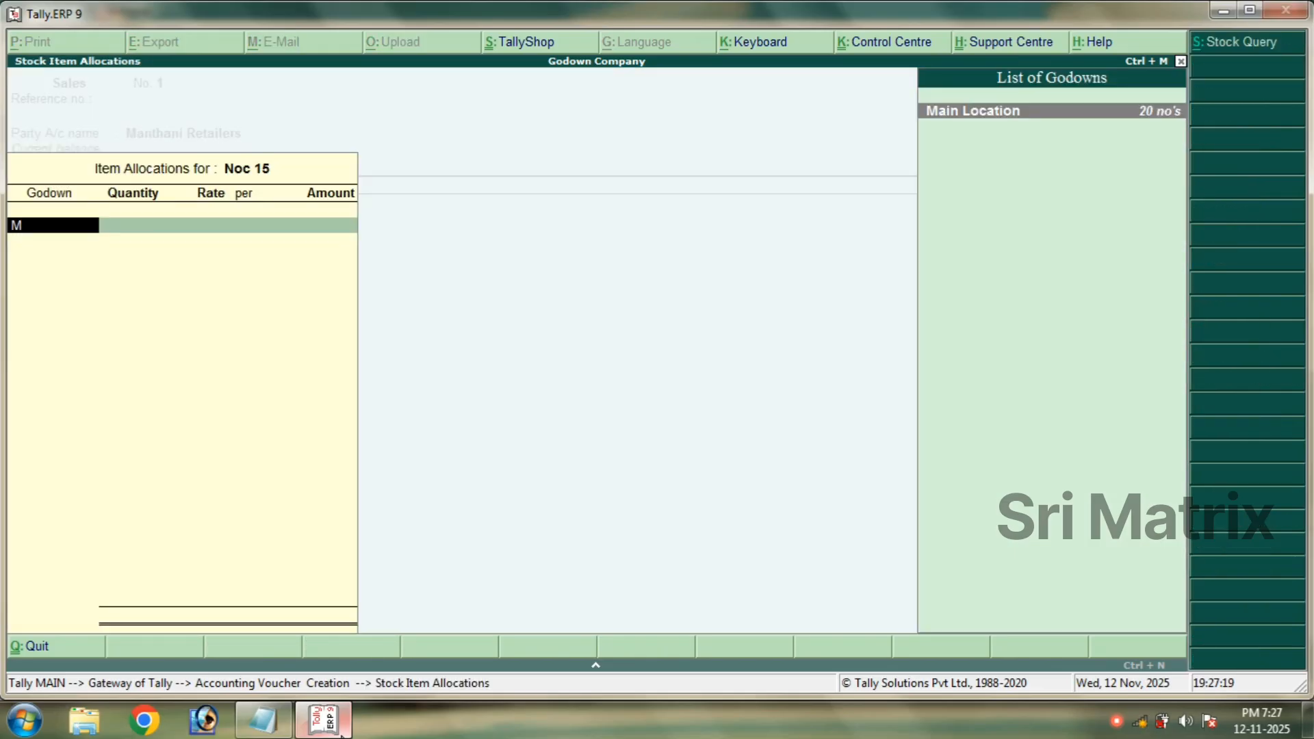
key(Return)
key(Return)
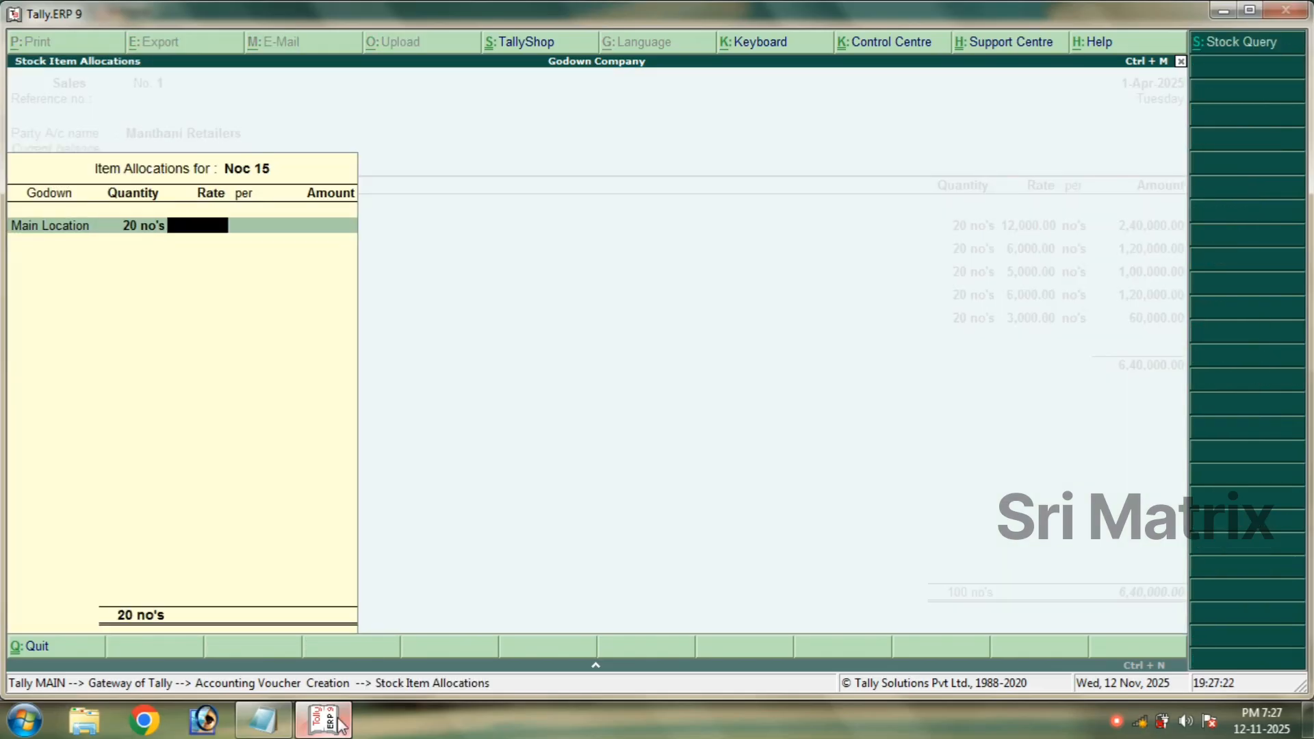
Check the Noc 15 selling rate in the Notepad exercise, set the rate to 2000 per no's, and accept the item line.
click(263, 720)
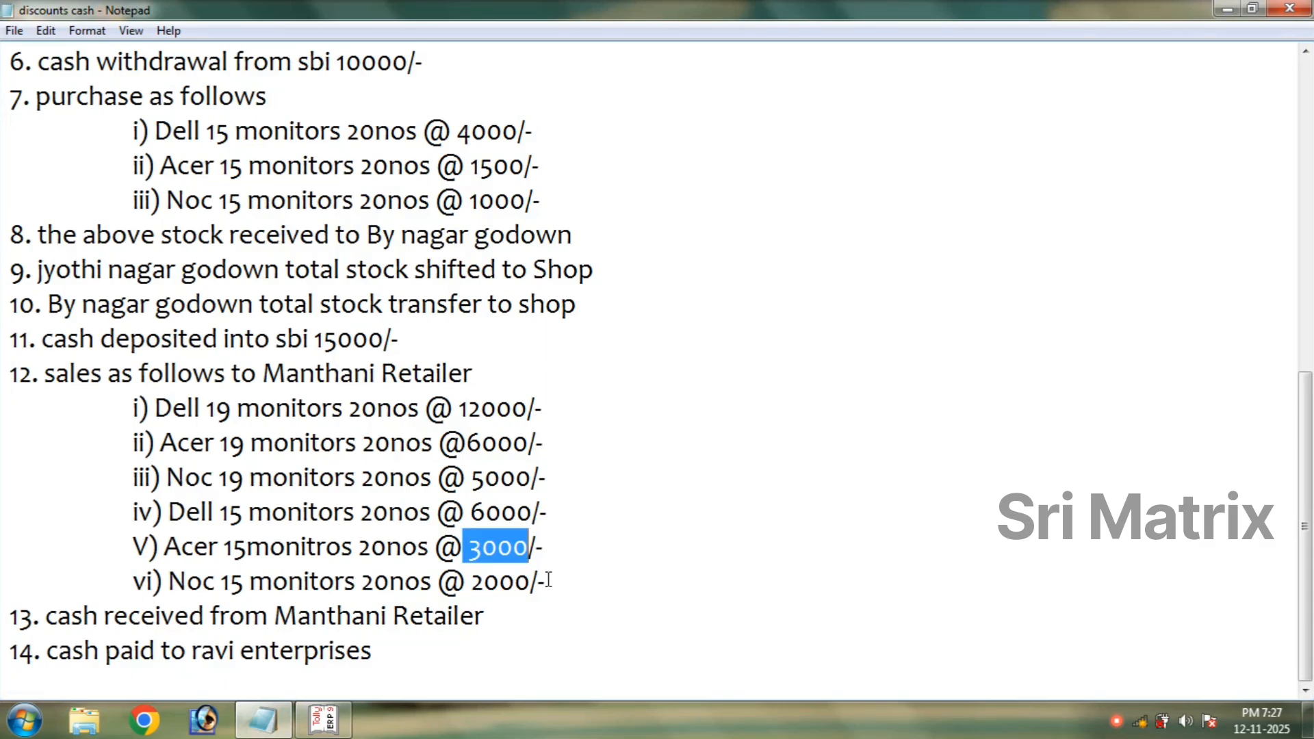
drag(548, 580, 471, 581)
click(326, 719)
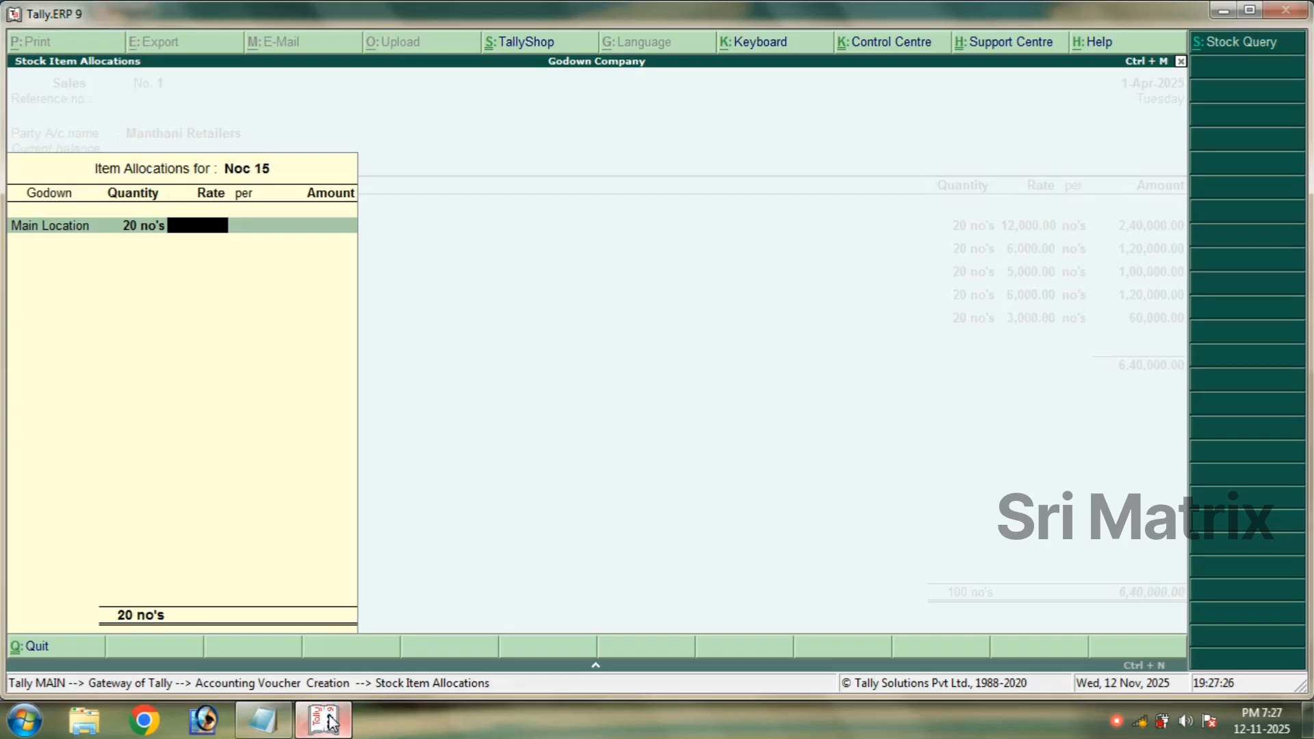
text(2000)
key(Return)
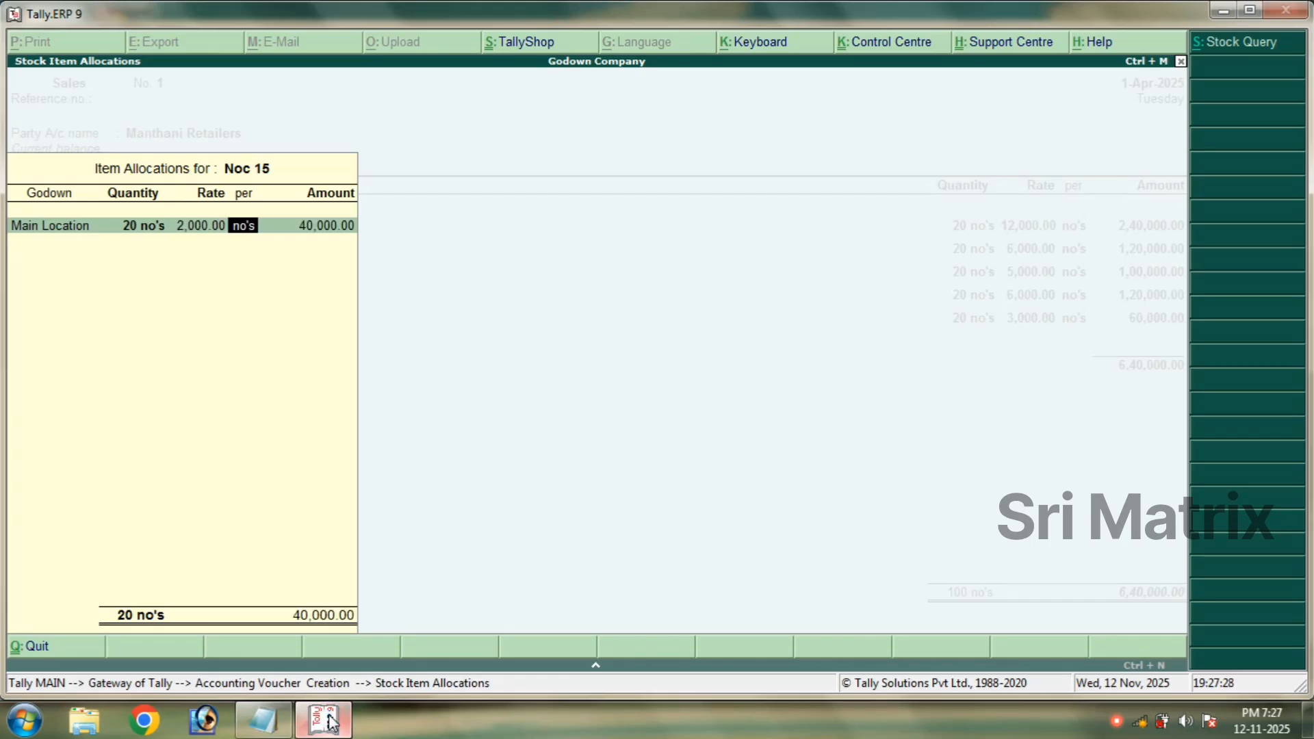
key(Return)
key(Return)
key(Return)
key(Return)
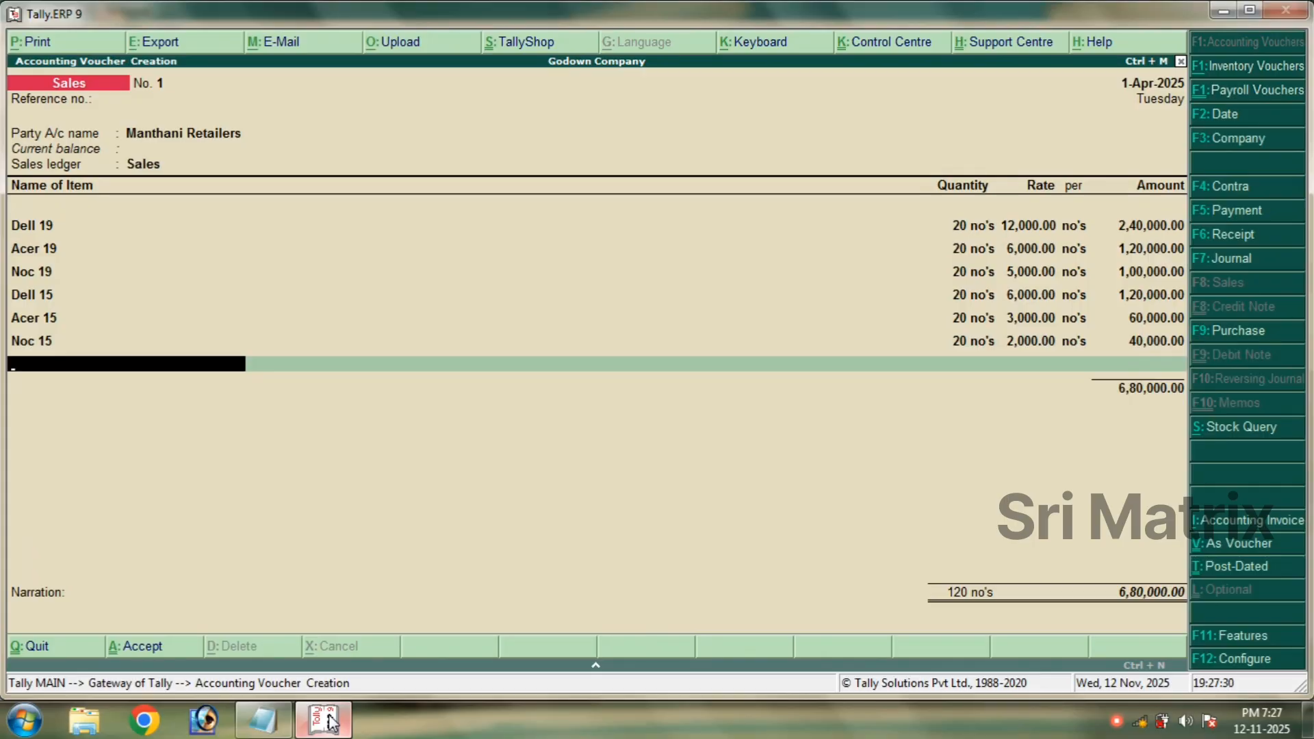
End the item list, save the Manthani Retailers sales voucher, and leave voucher entry.
key(Return)
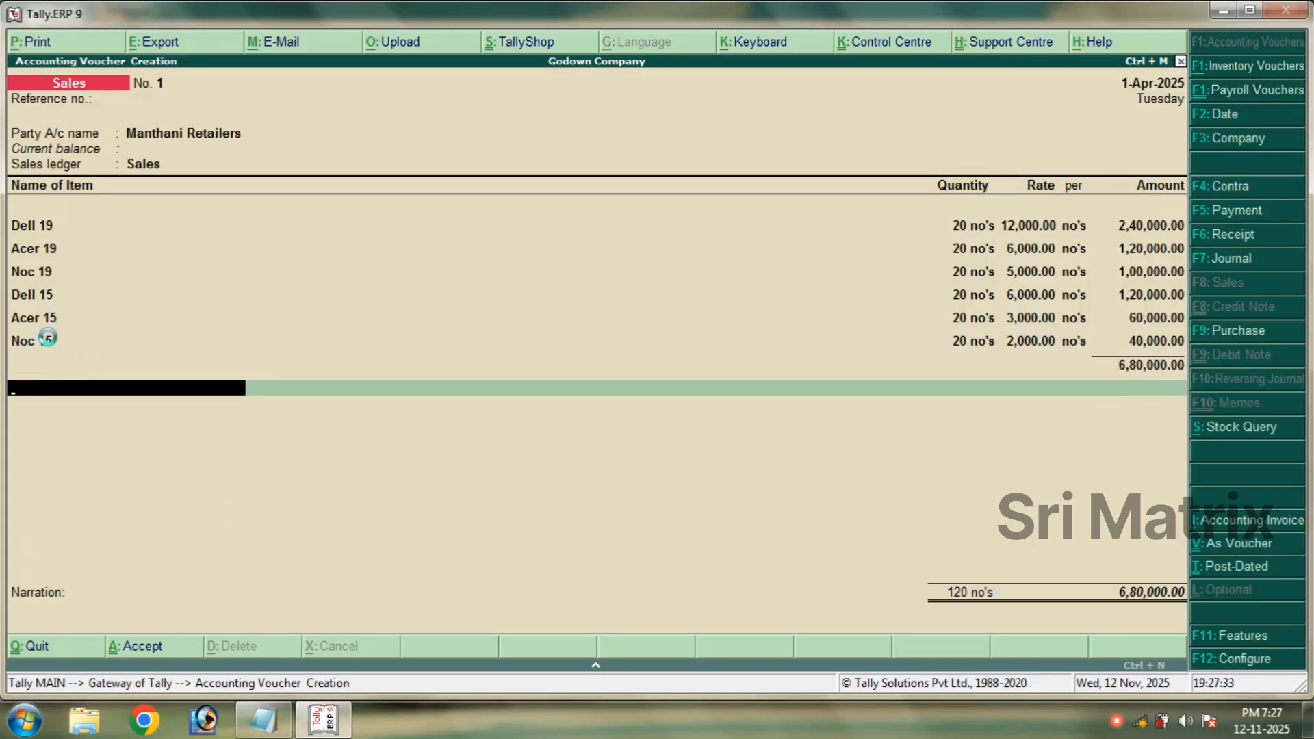
key(ctrl+a)
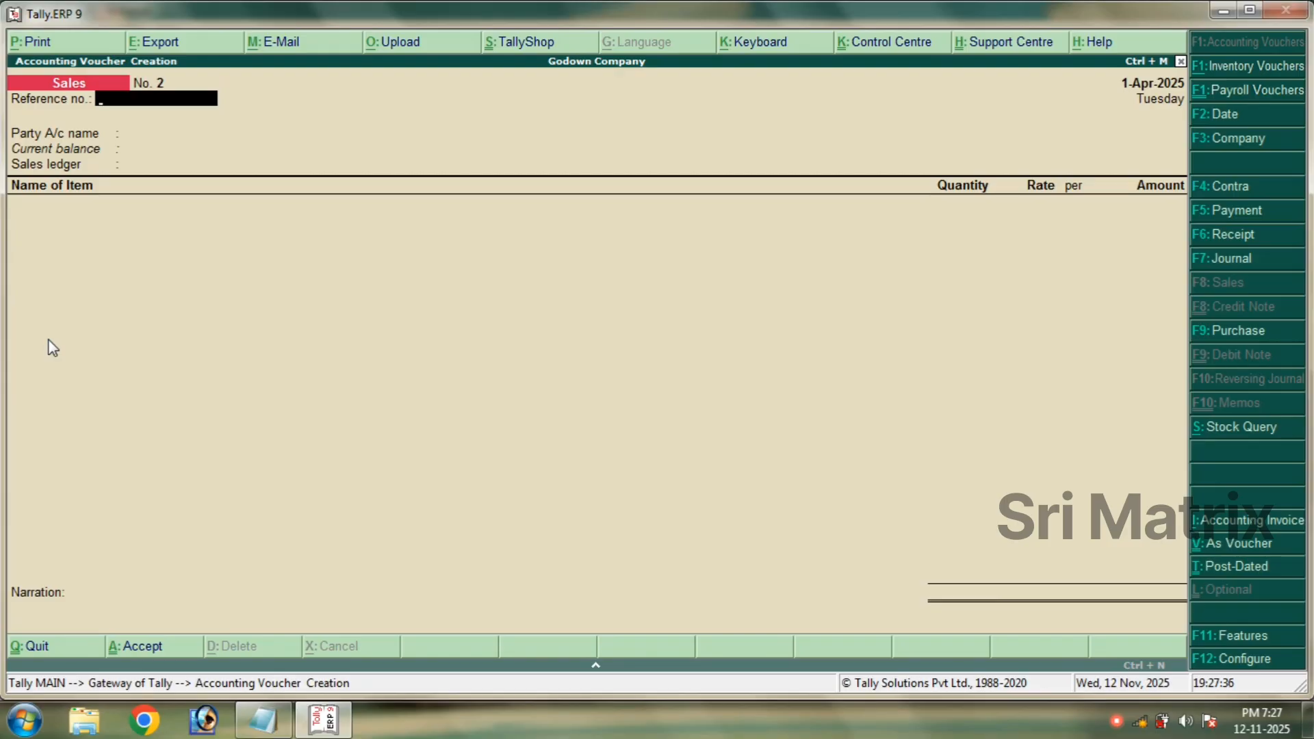
key(Escape)
key(y)
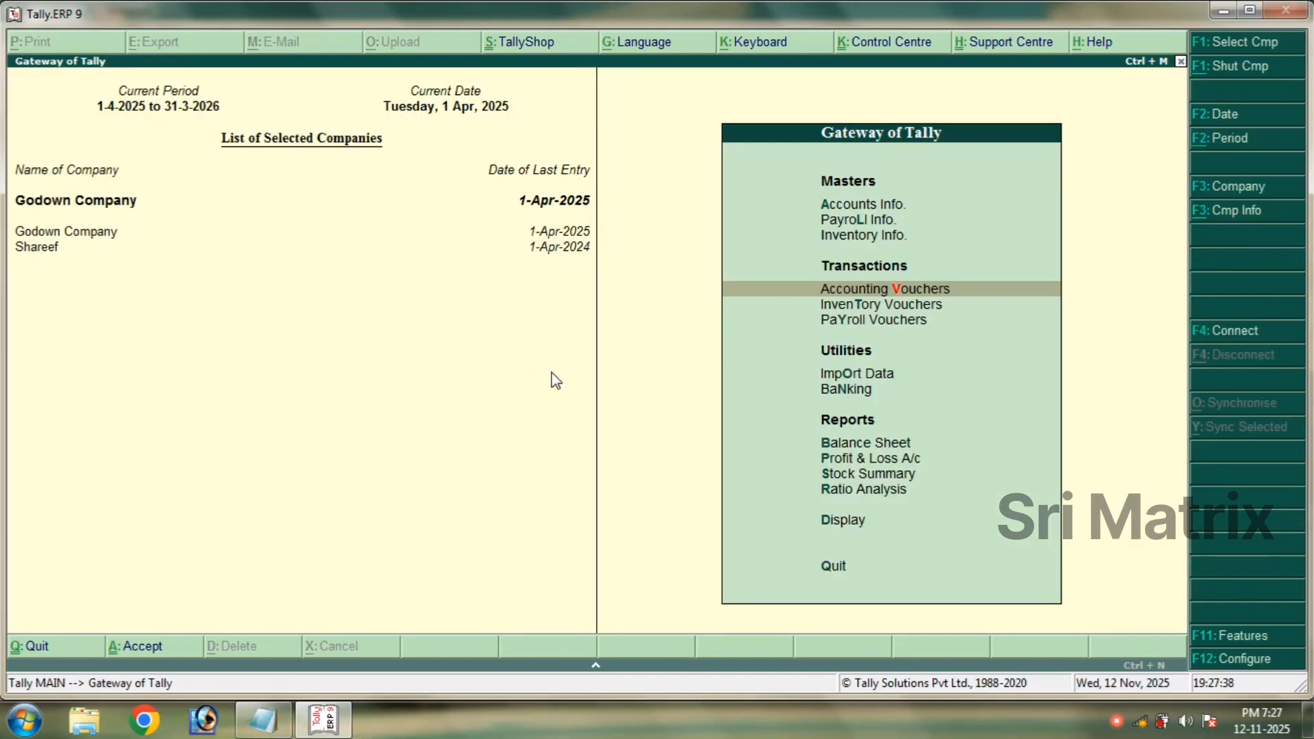
View the godown summary for By Nagar Godown to check its closing stock.
click(847, 520)
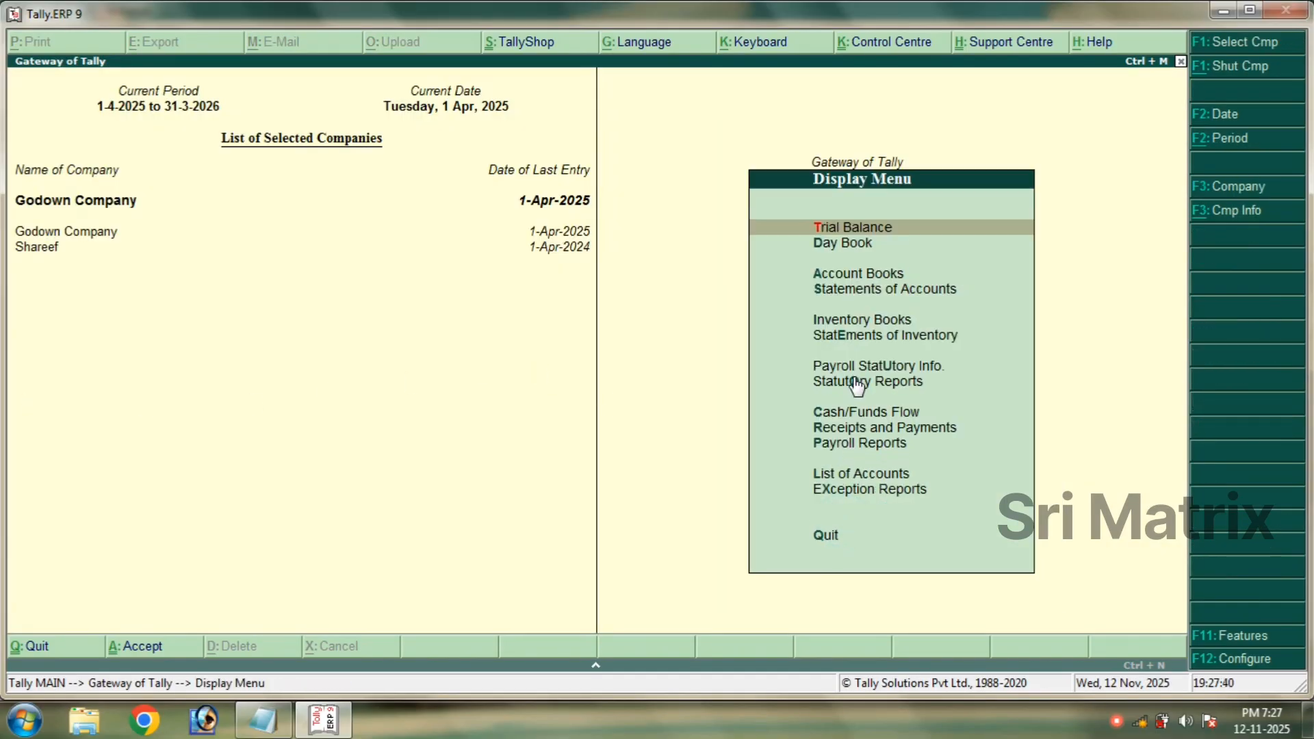
click(854, 333)
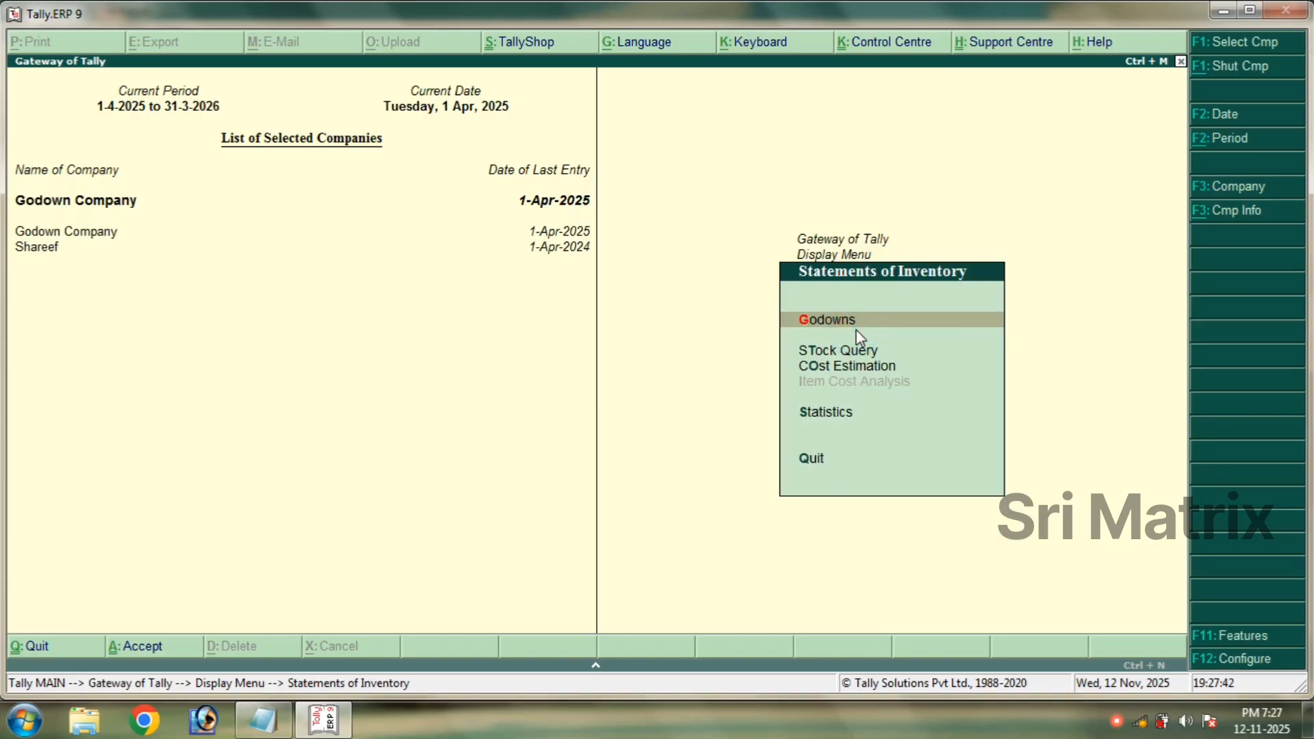
click(828, 317)
click(595, 184)
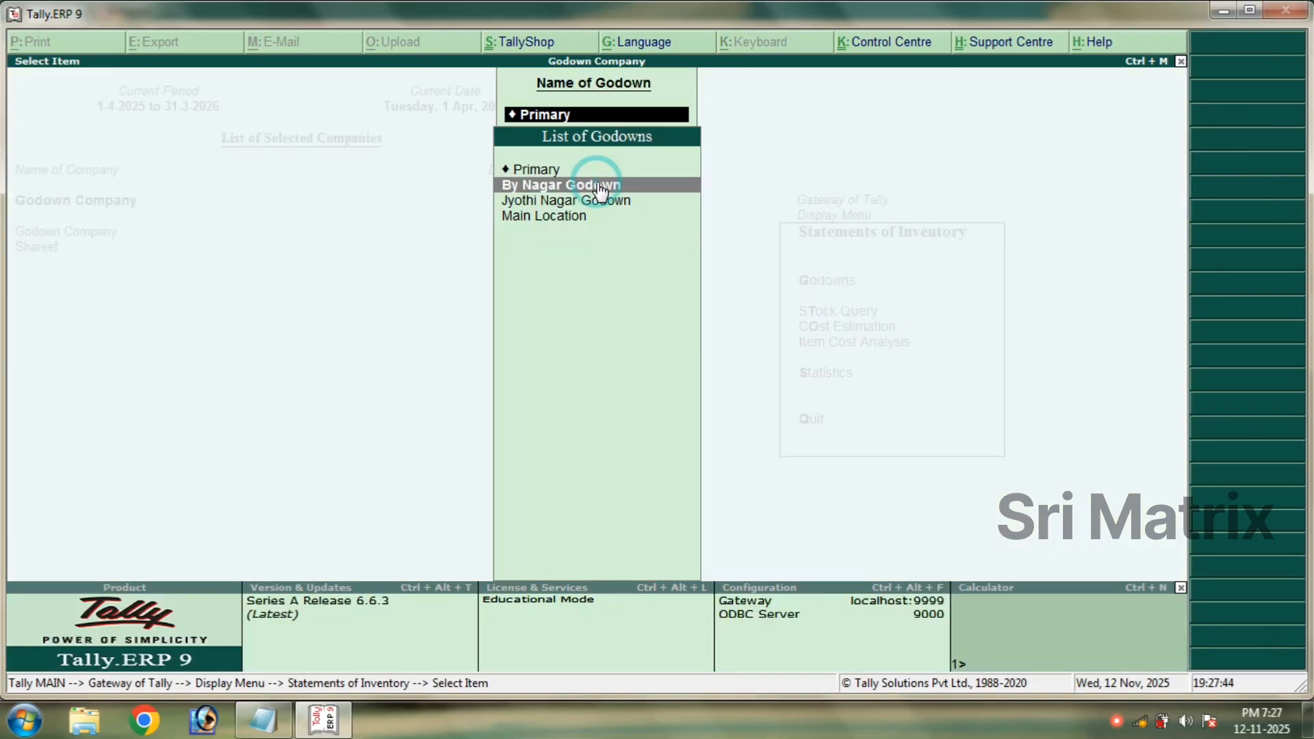
click(601, 187)
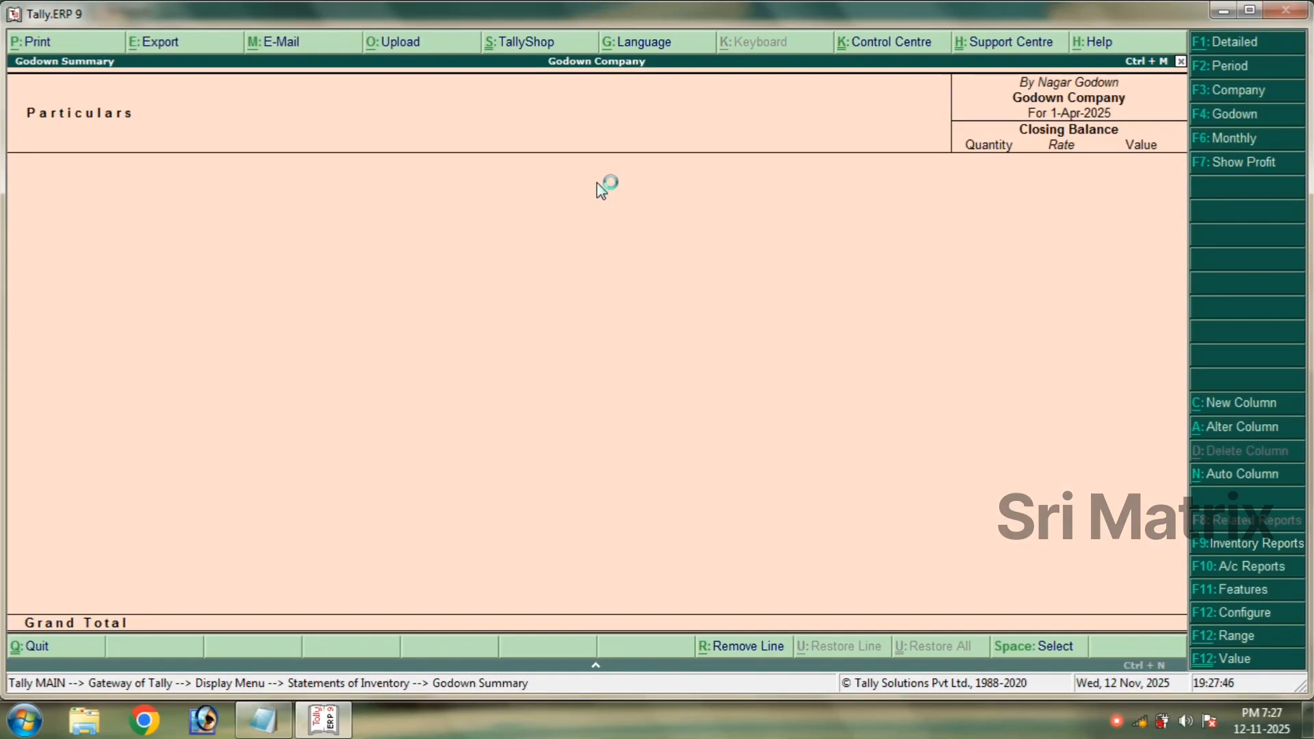
key(Escape)
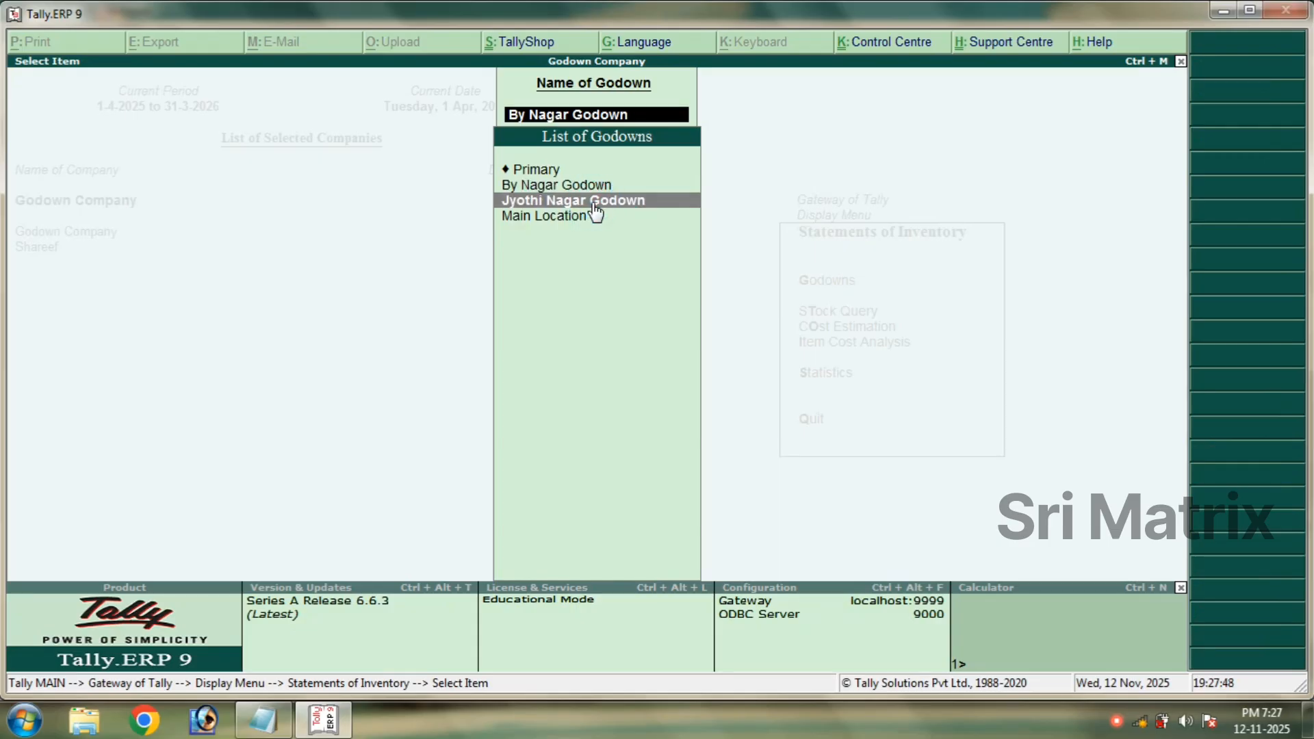
View the godown summaries for Jyothi Nagar Godown and Main Location, and return to the Gateway of Tally.
click(594, 203)
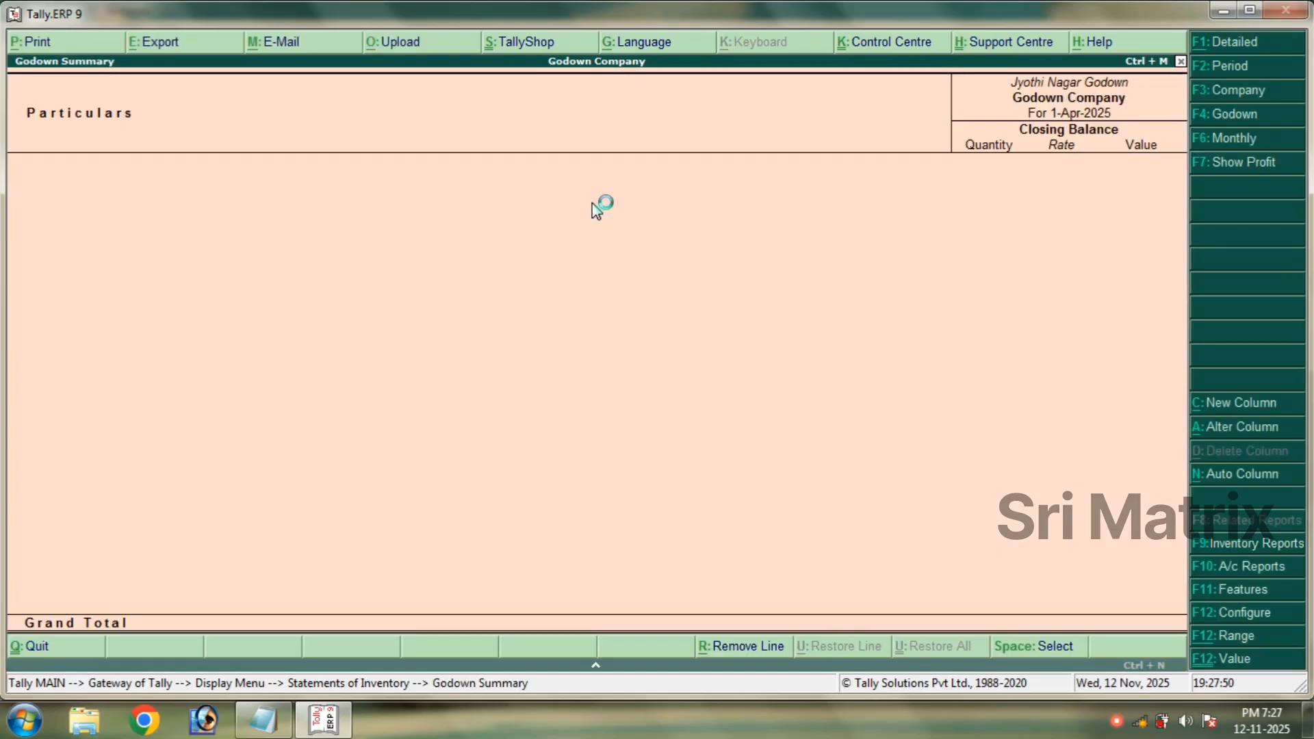
key(Escape)
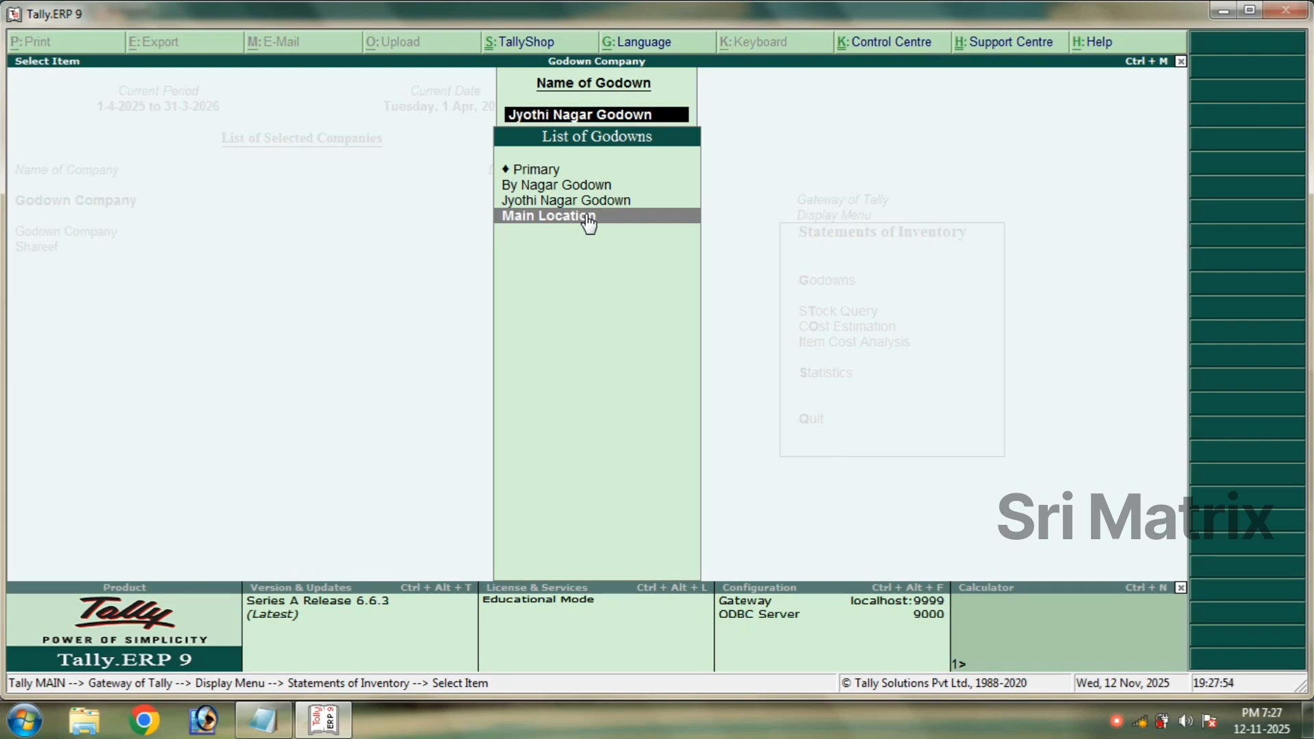
click(585, 215)
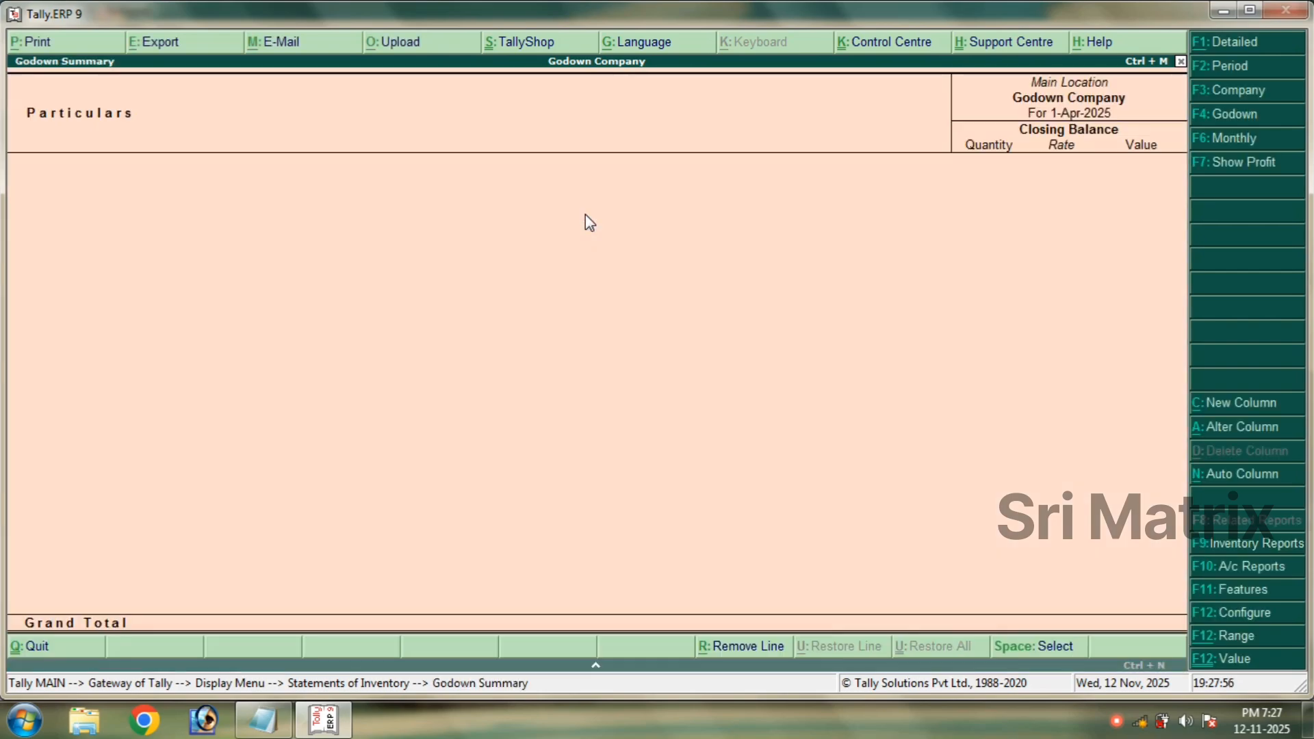
key(Escape)
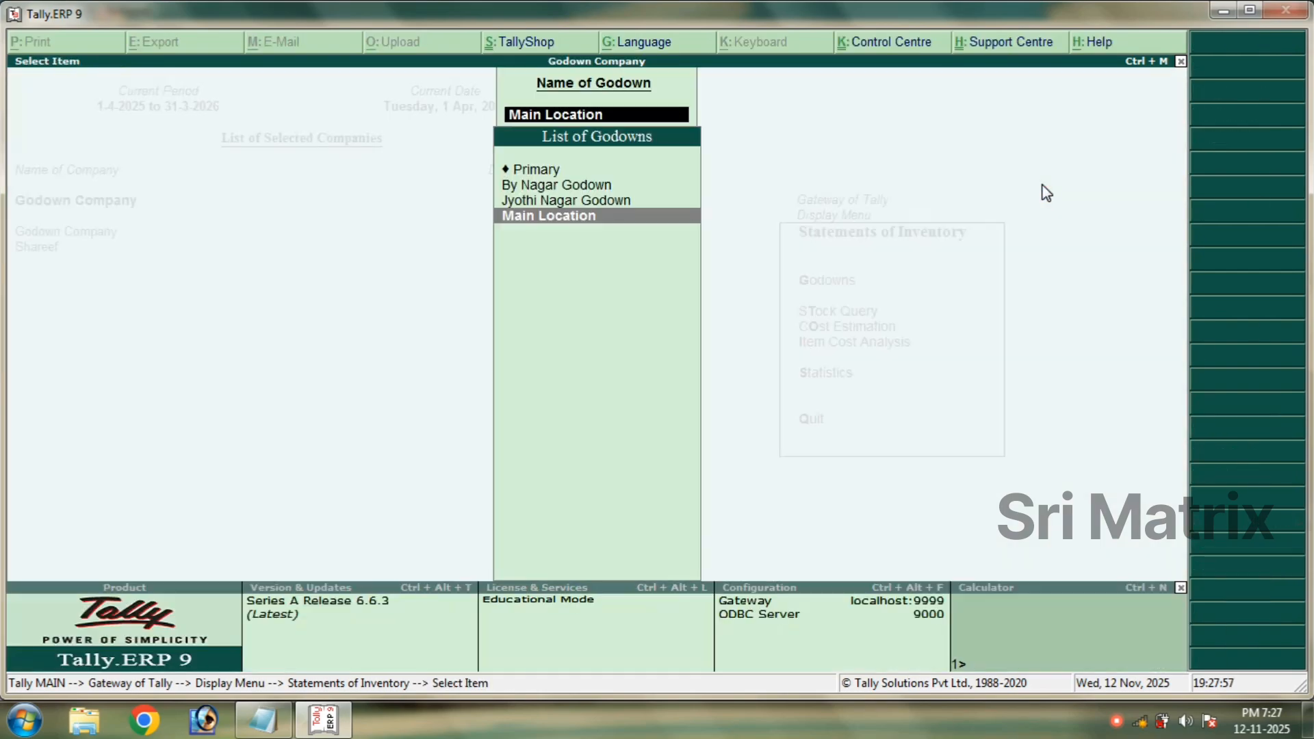
key(Escape)
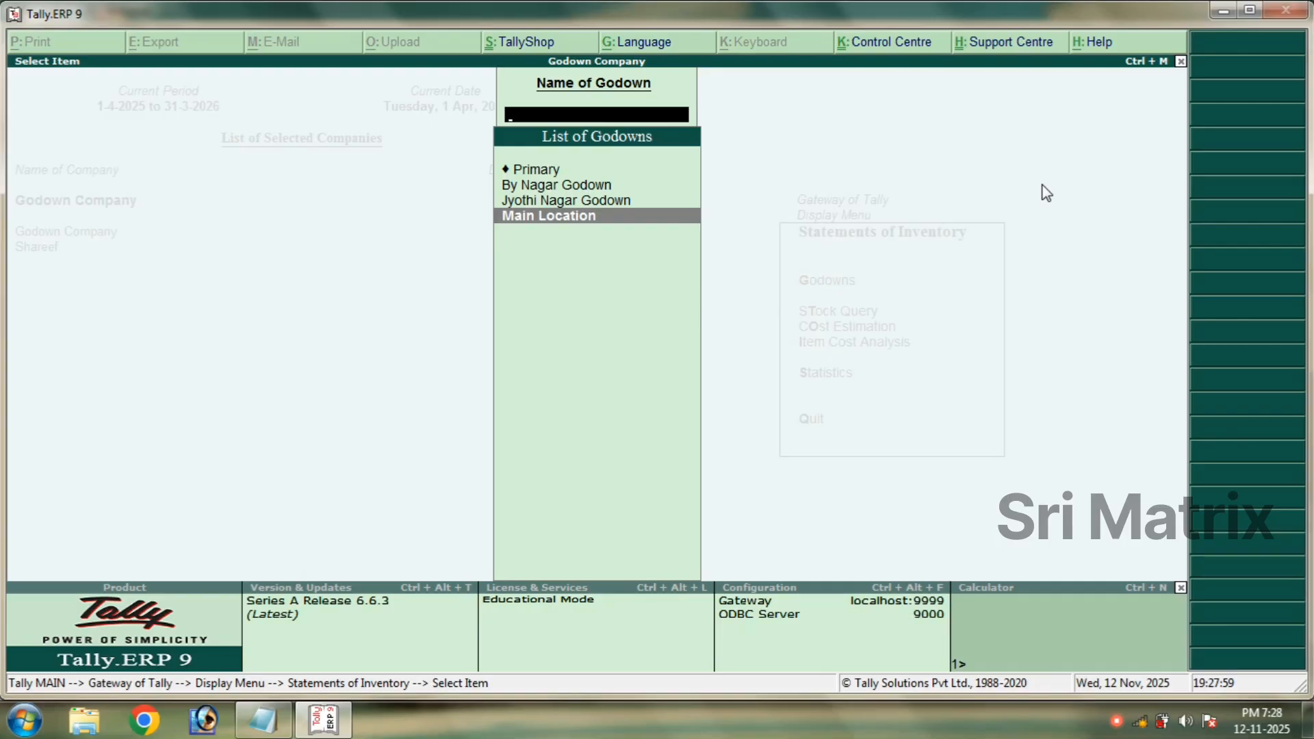
key(Escape)
key(Escape)
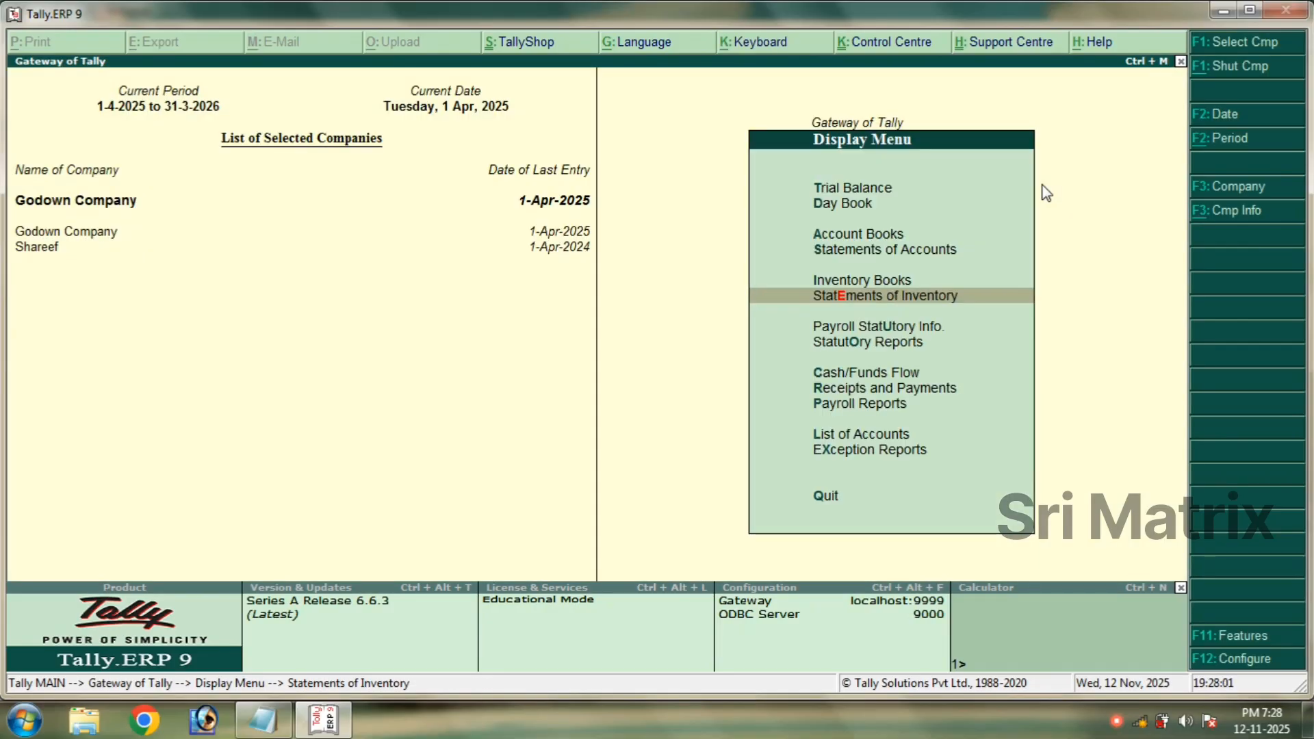
key(Escape)
Start a receipt voucher for transaction 13 of the Notepad exercise, with Cash as the account and Manthani Retailers as the party.
key(v)
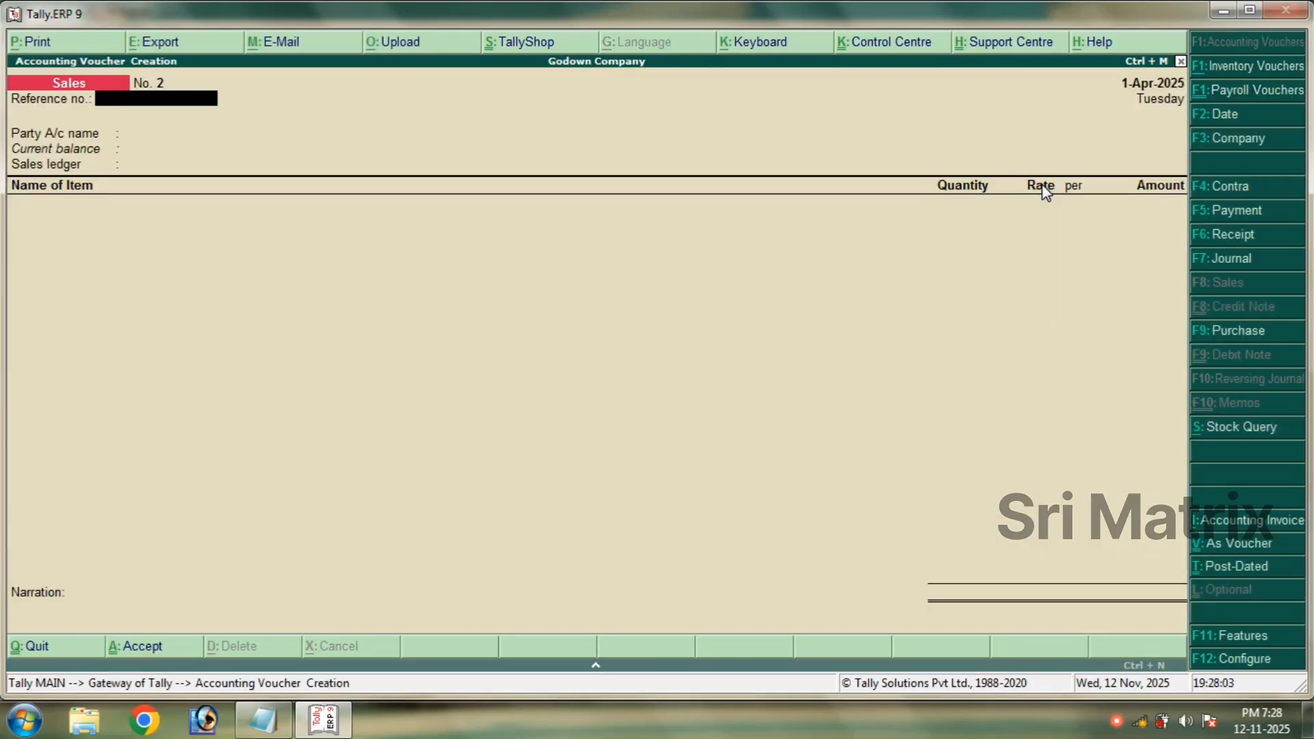
key(F6)
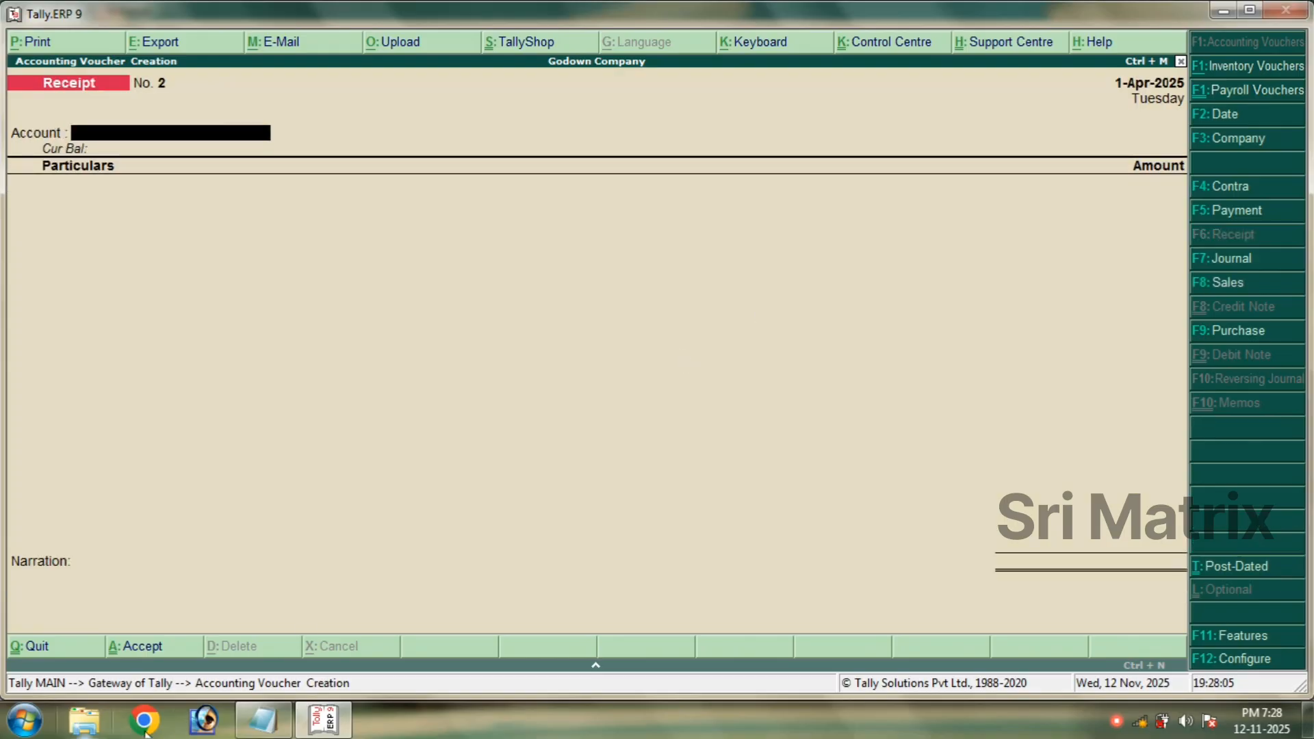
click(250, 720)
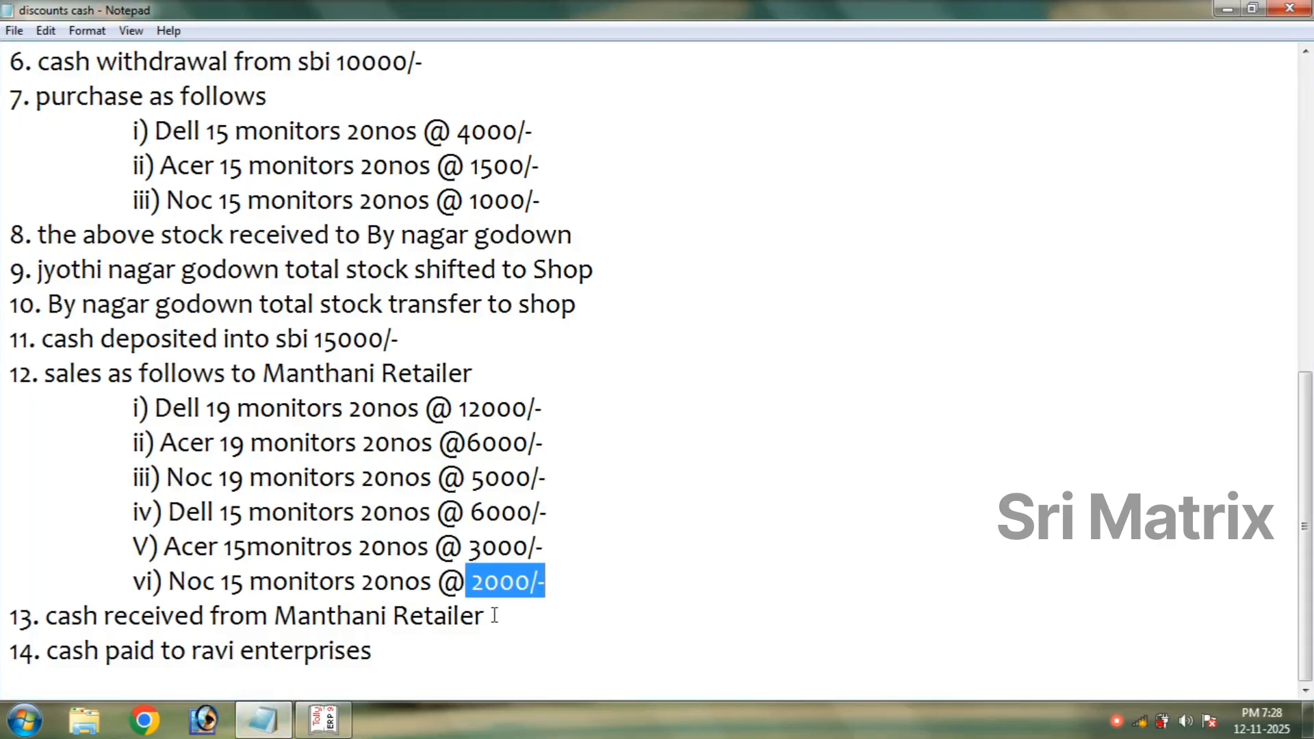
drag(490, 616, 9, 604)
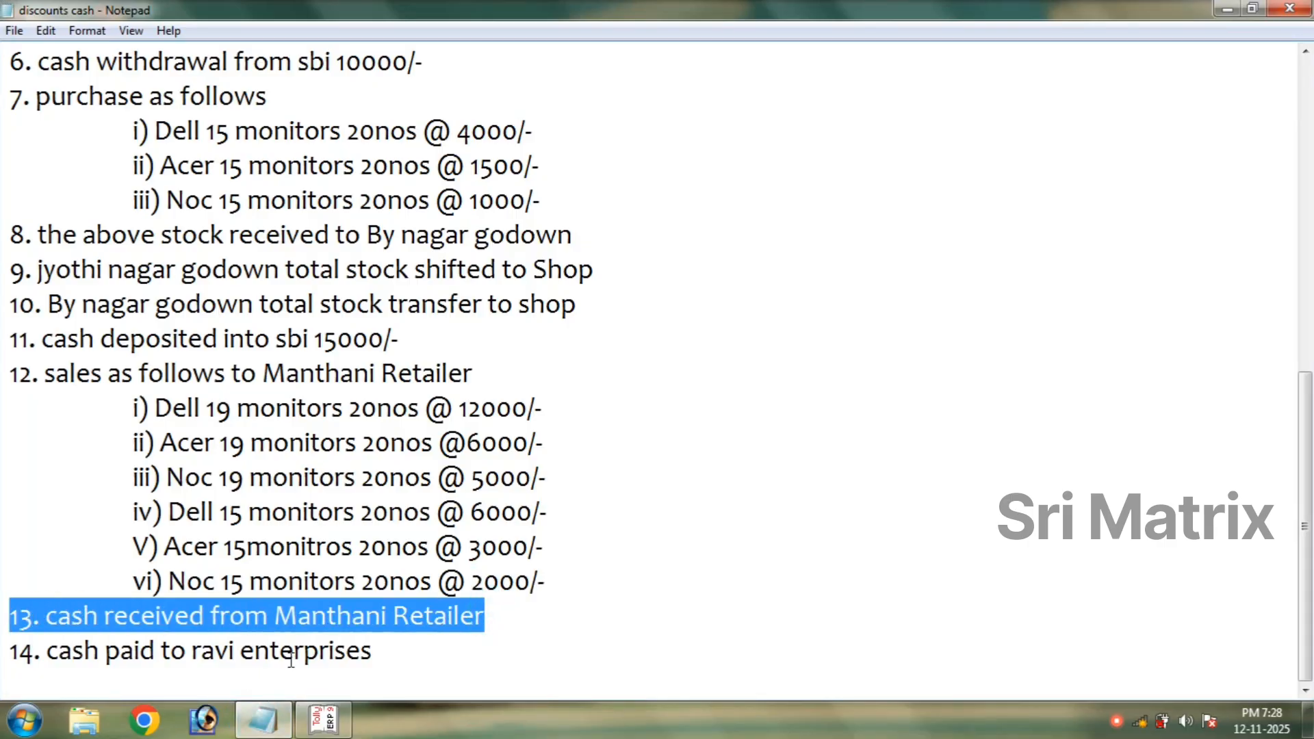
click(323, 720)
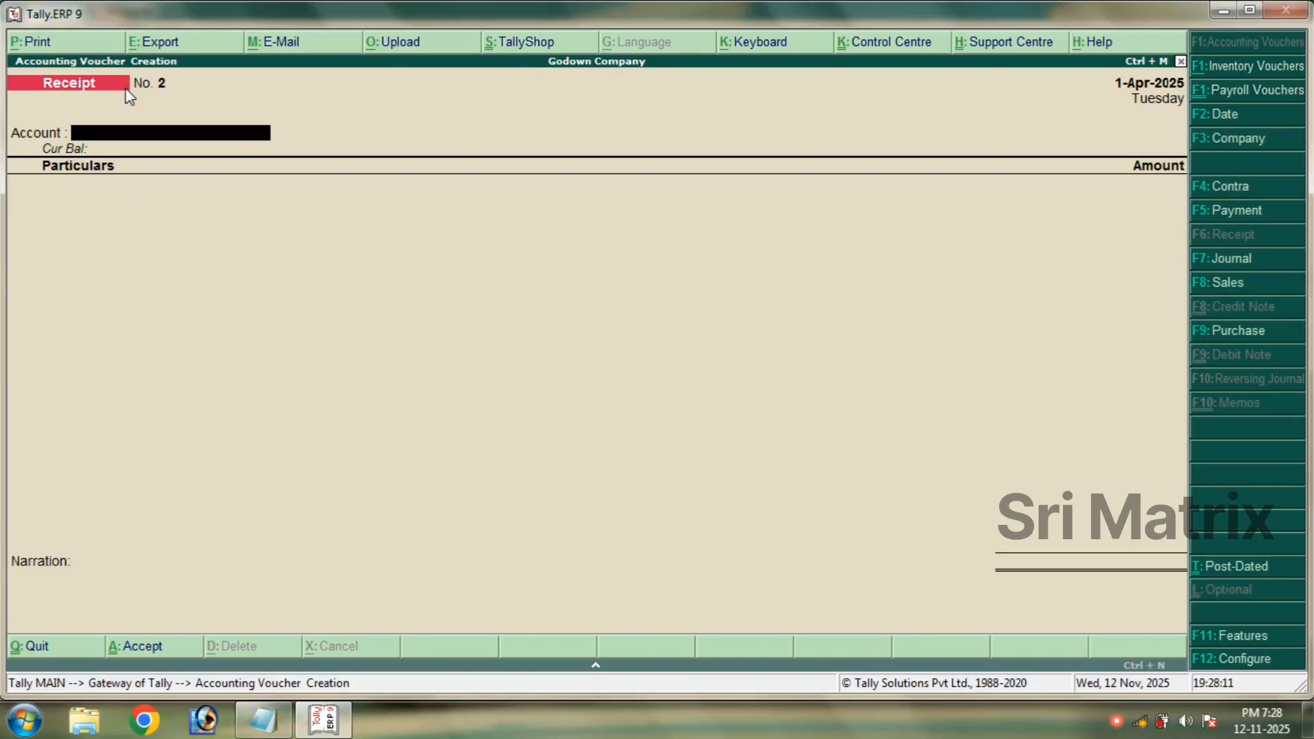
text(Cas)
key(Return)
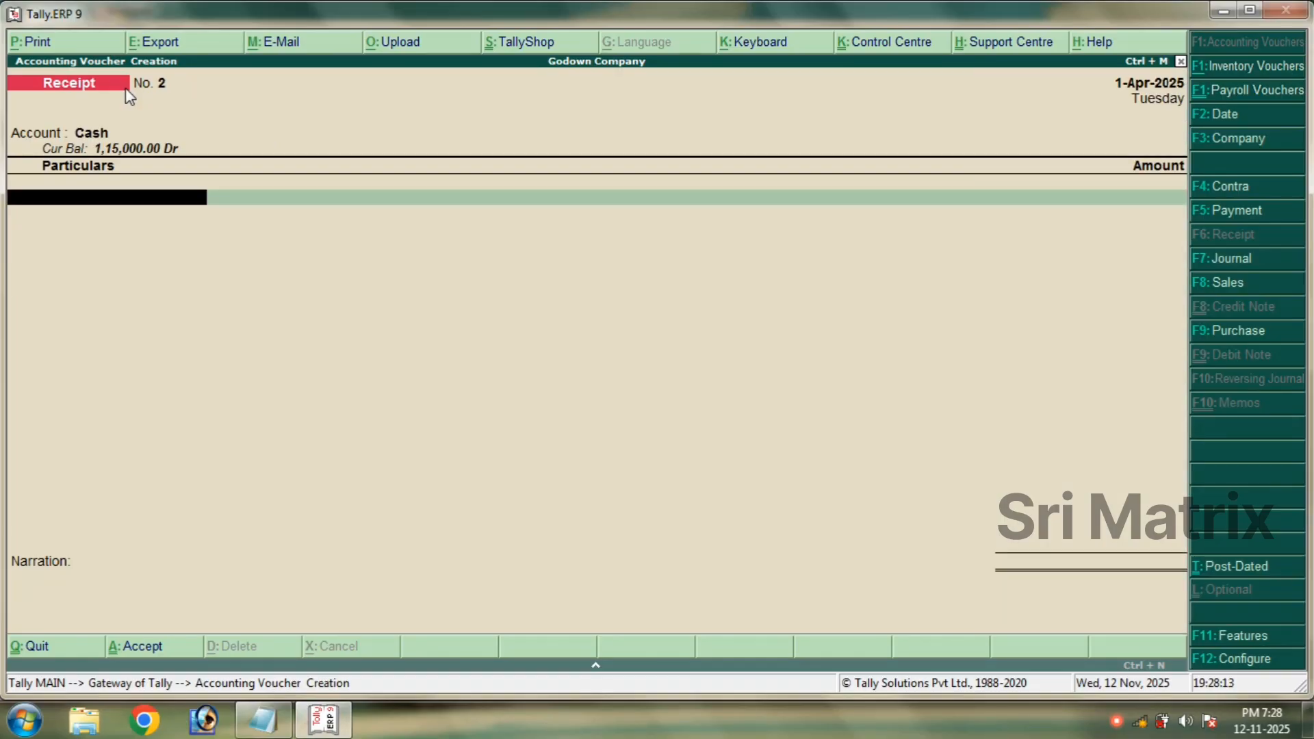
text(M)
key(Return)
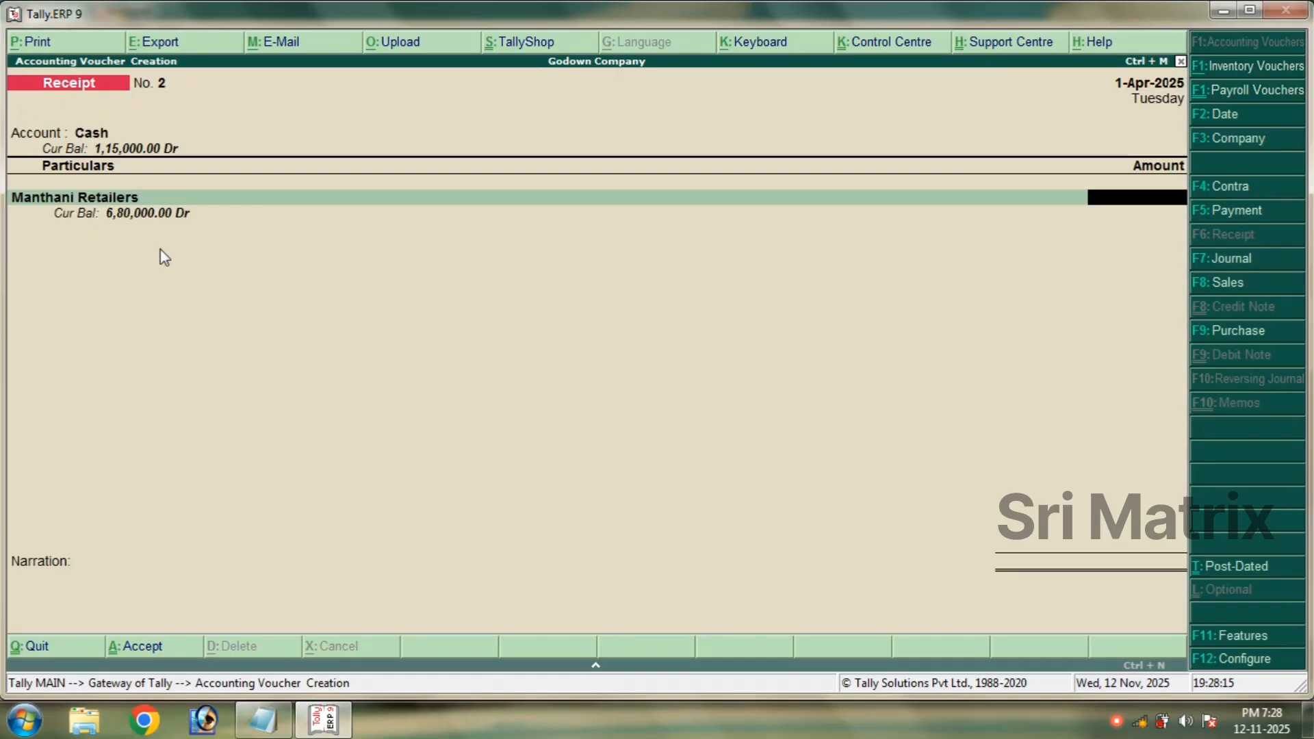
Set the Manthani Retailers receipt amount to 680000, adjust it On Account, and save the receipt voucher.
text(680000)
key(Return)
key(Down)
key(Down)
key(Return)
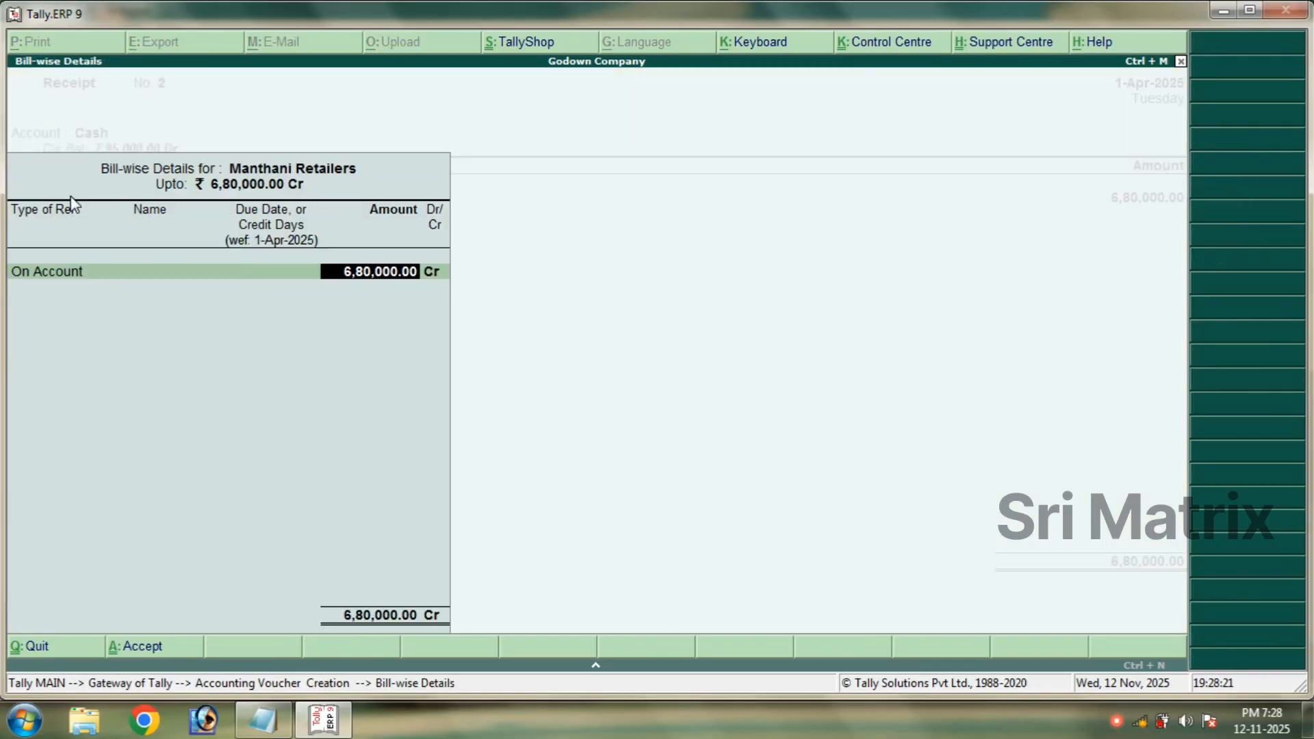
key(Return)
key(Return)
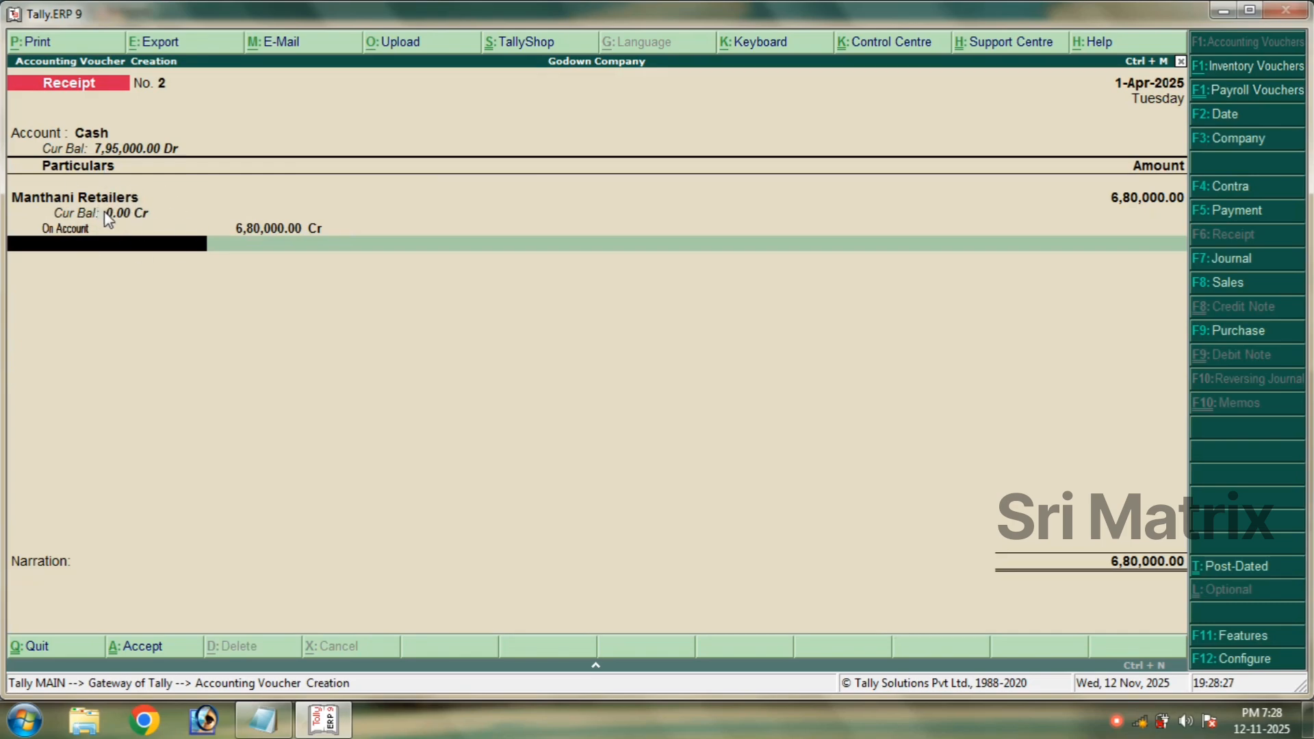
key(ctrl+a)
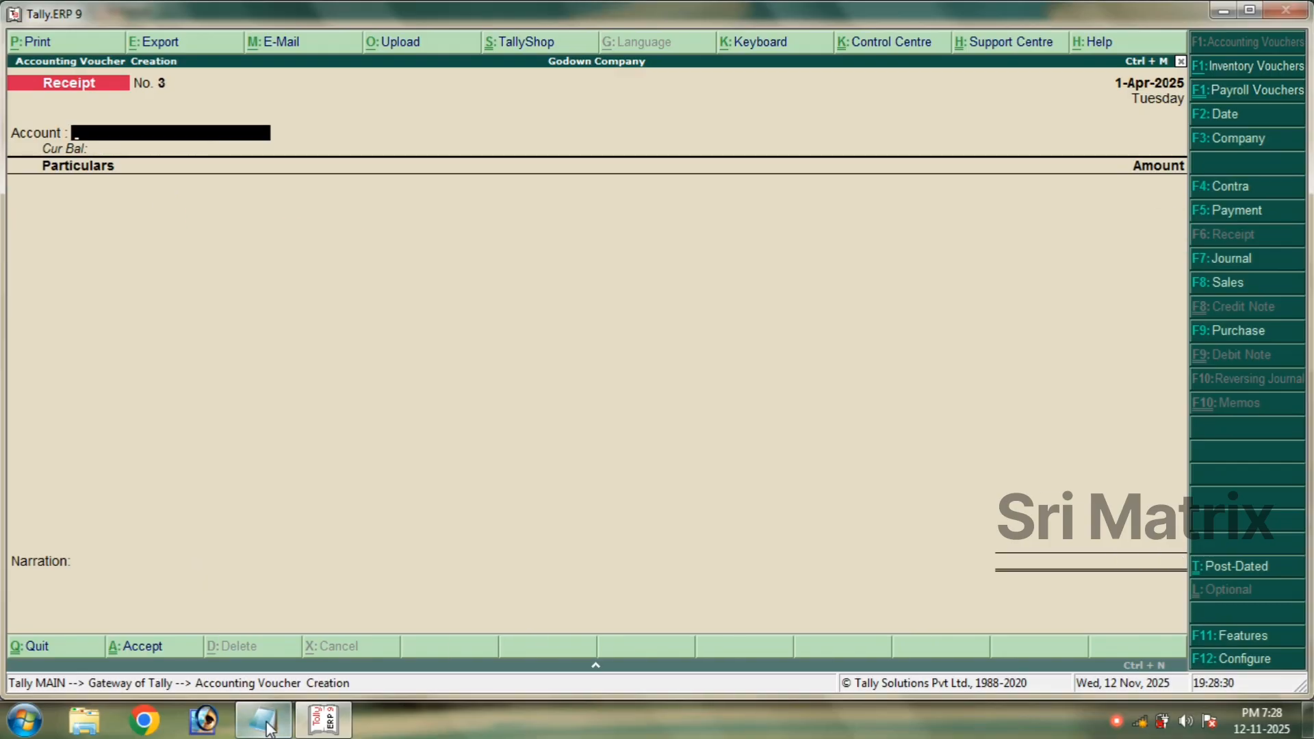
Check transaction 14 in the Notepad exercise and start a payment voucher with Cash as the account.
click(264, 719)
drag(373, 655, 10, 654)
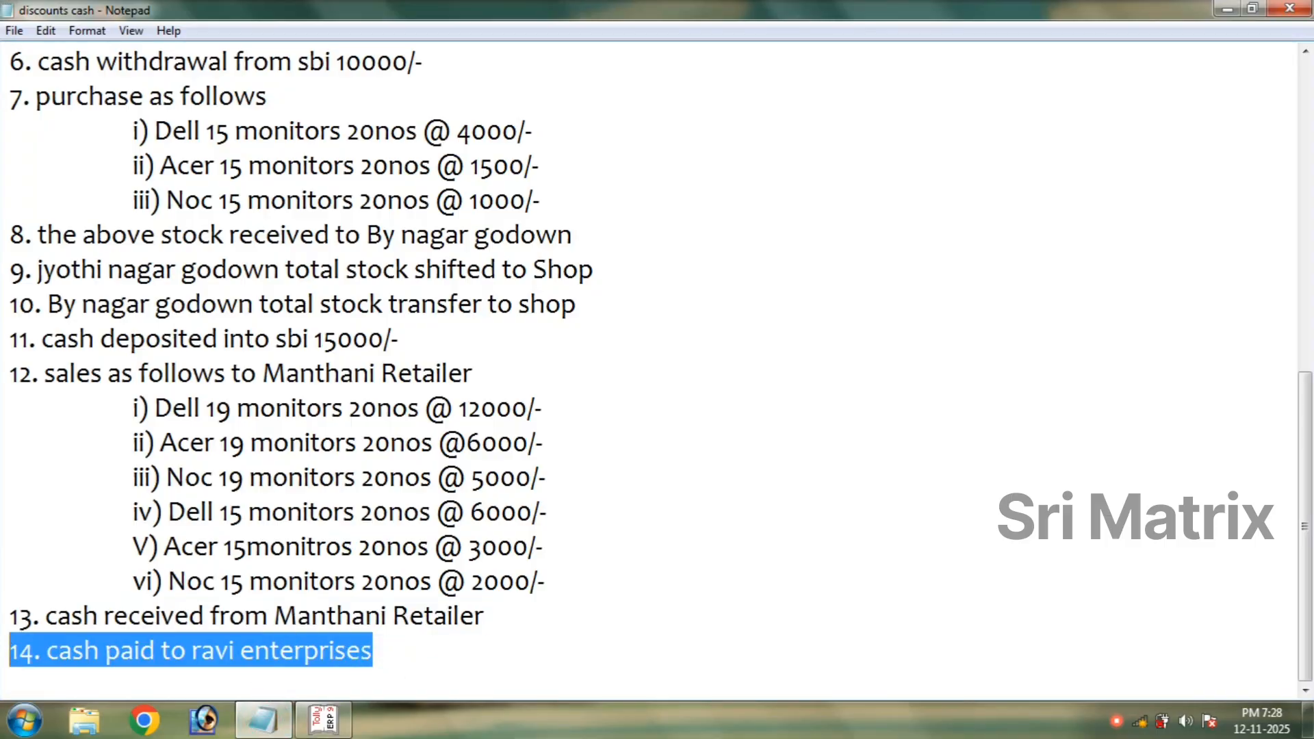
click(323, 719)
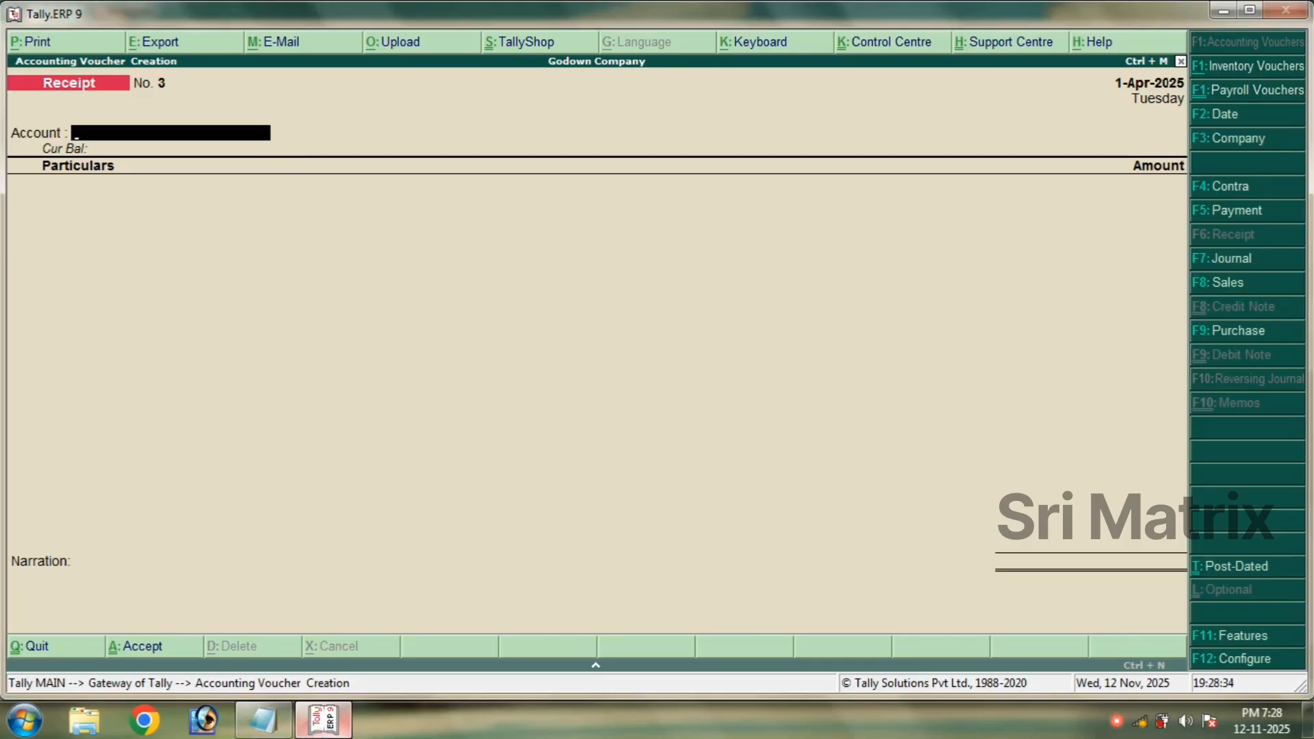
key(F5)
text(Ca)
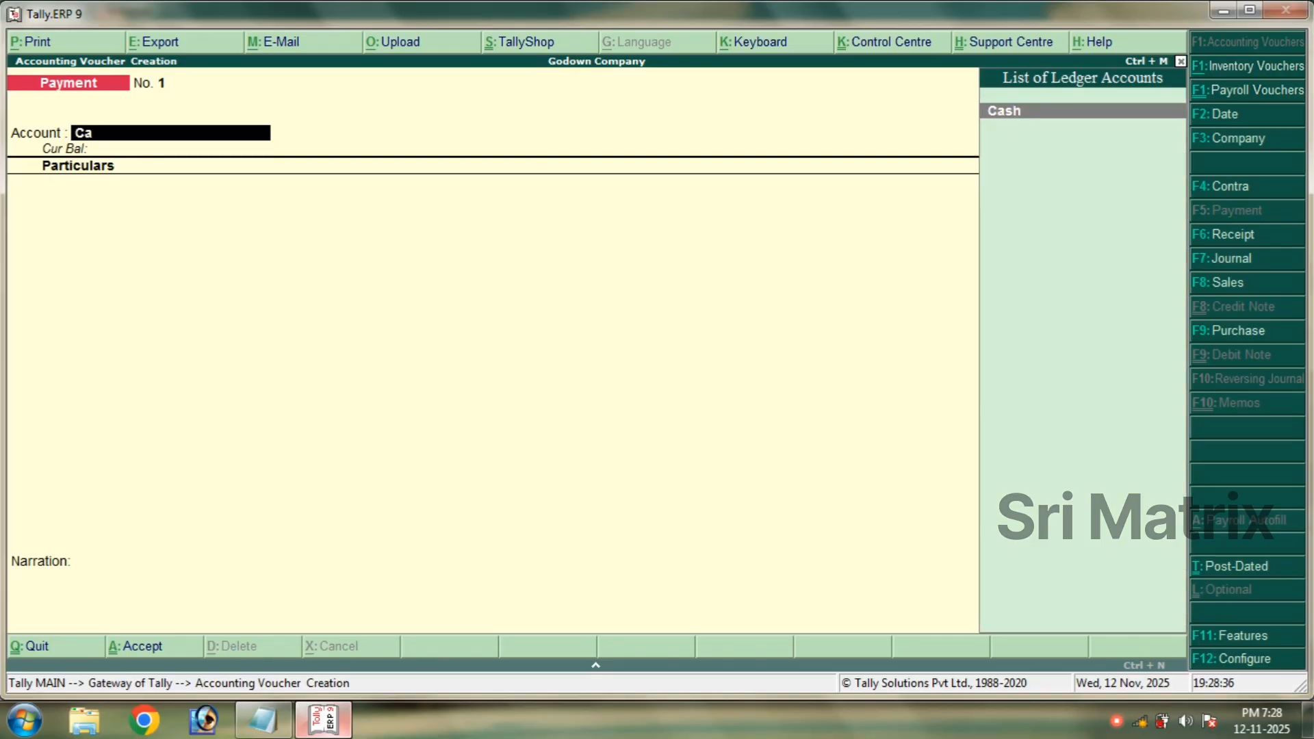
text(s)
key(Return)
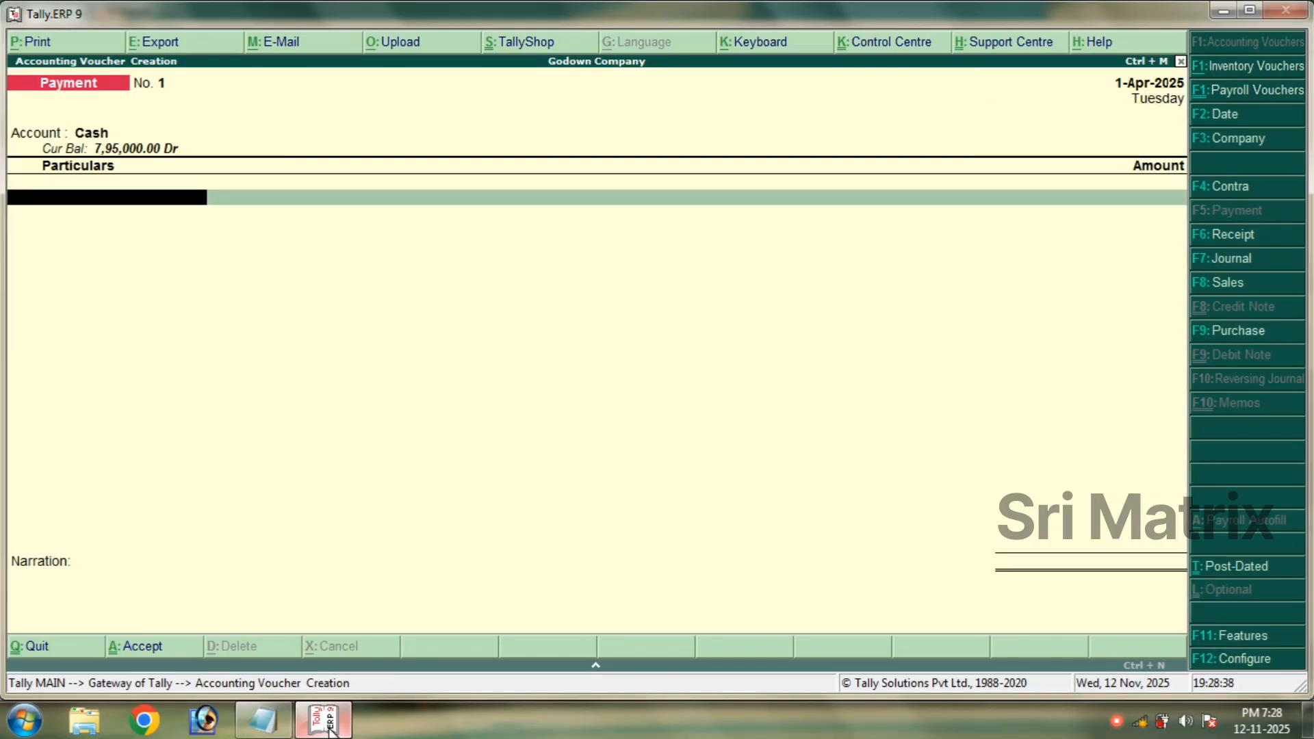
Enter Ravi Enterprises as the party in the payment voucher with an amount of 230000.
text(Rav)
key(Return)
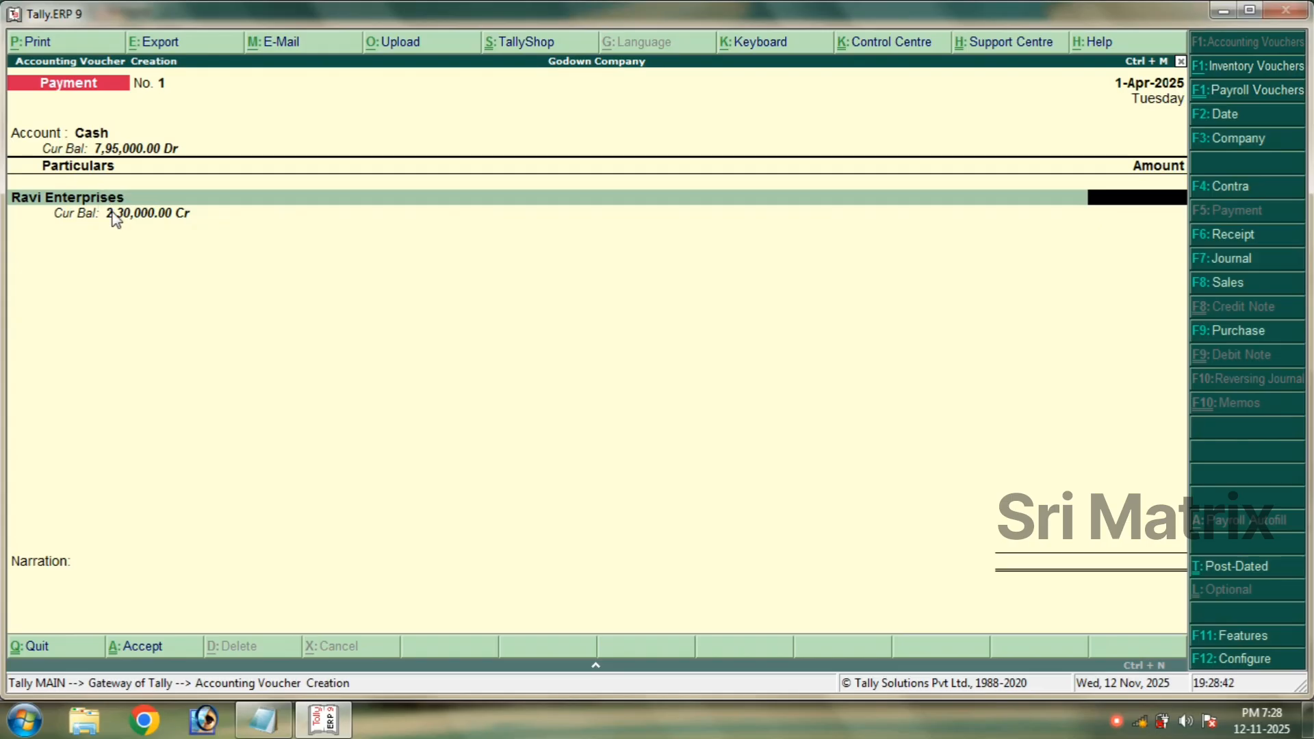
text(230000)
key(Return)
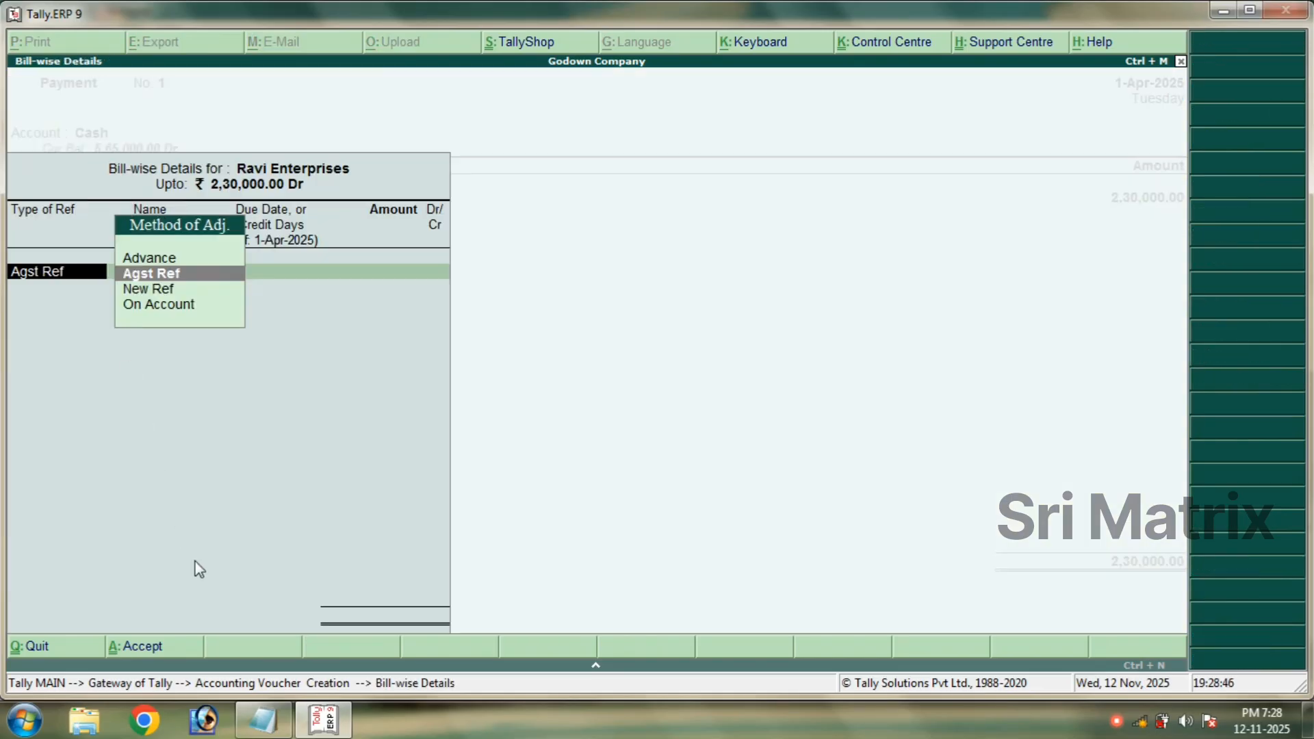
Recheck the Ravi Enterprises cash payment entry in the Notepad exercise and return to the payment voucher in Tally.ERP 9.
click(260, 729)
click(383, 650)
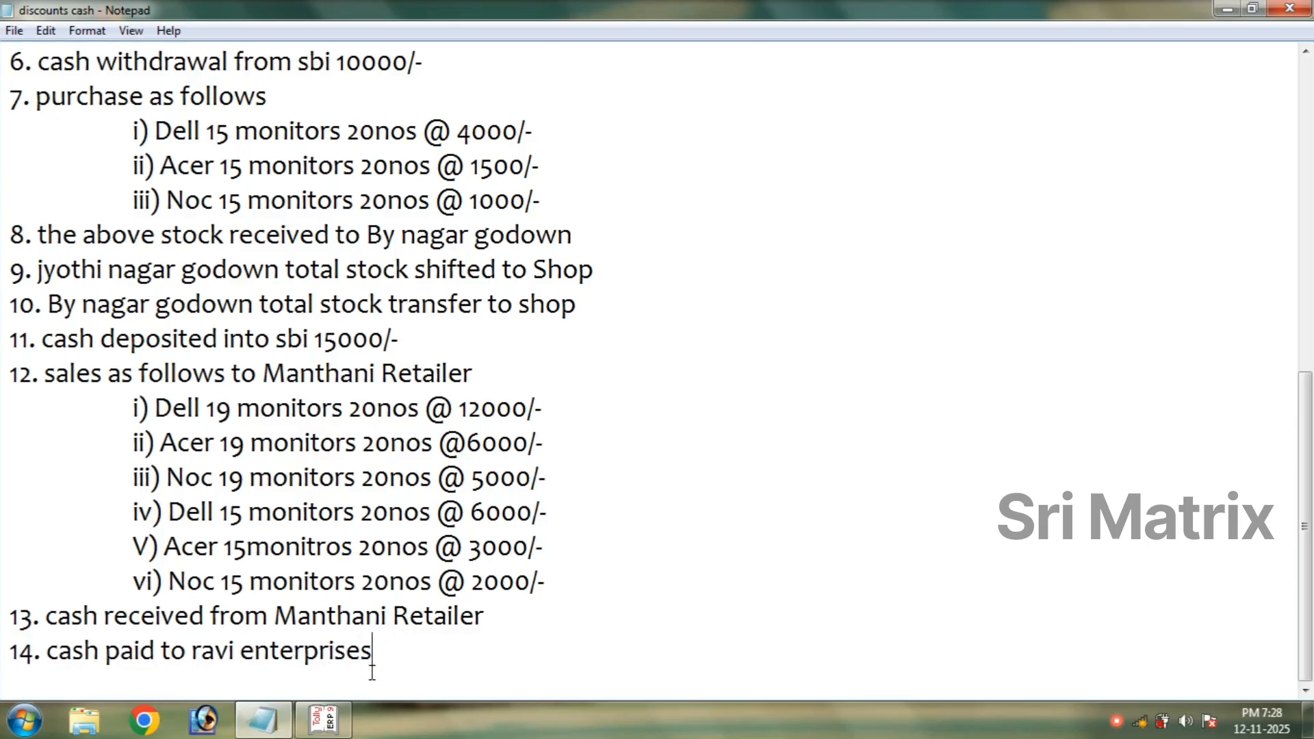
click(323, 720)
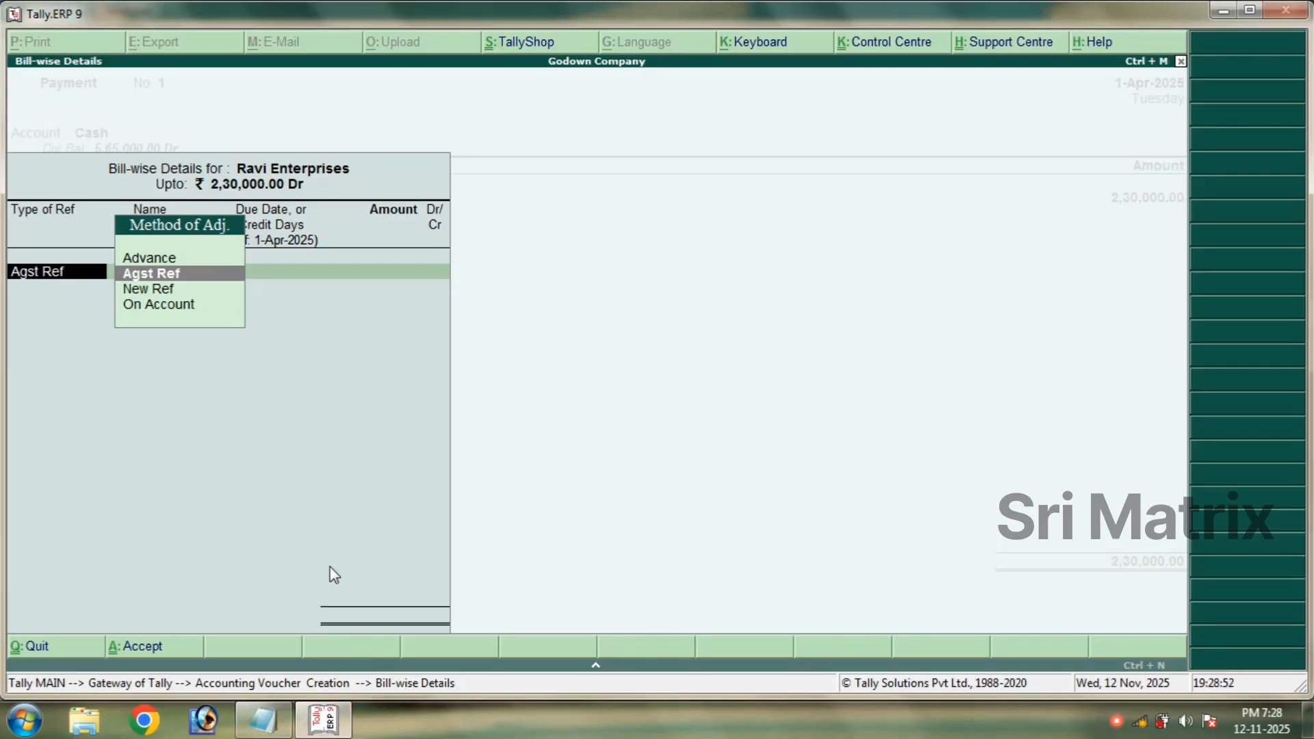
Reopen the bill-wise details for Ravi Enterprises, adjust the 230000 payment On Account, and save the payment voucher.
key(Escape)
key(Escape)
key(Return)
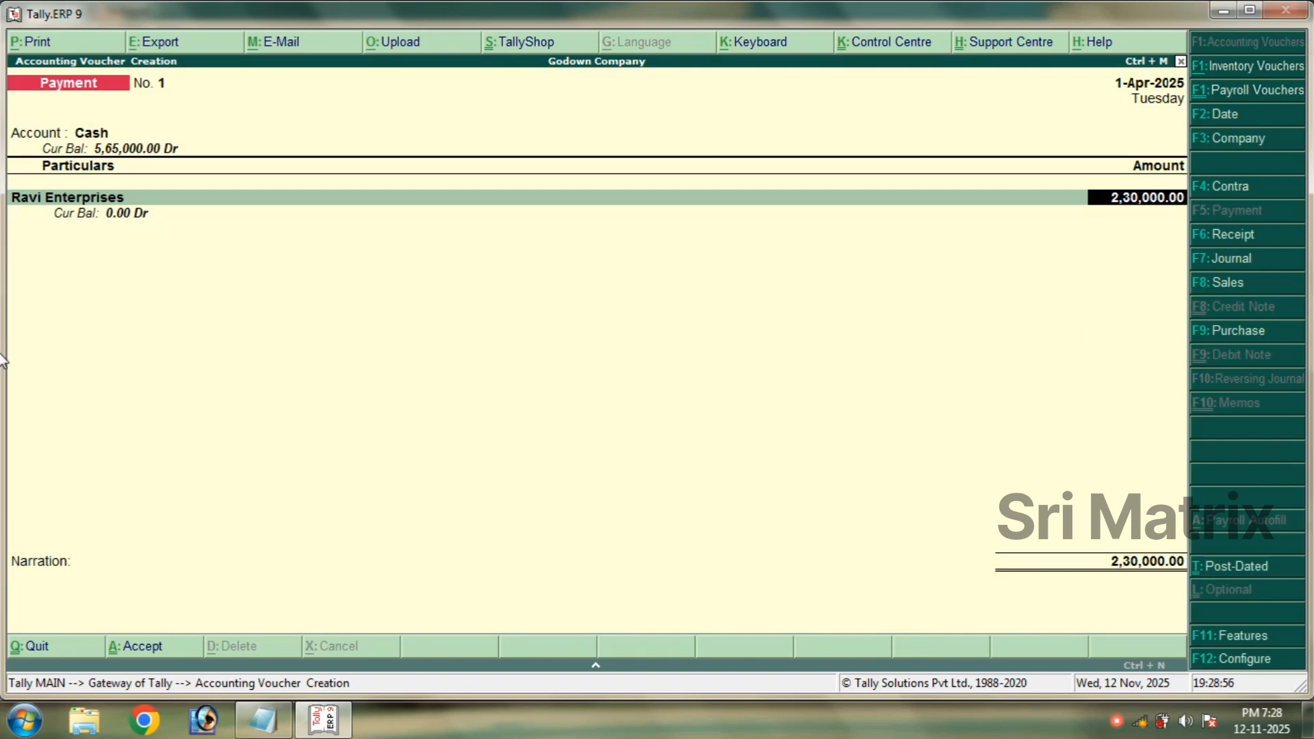
key(Return)
key(Down)
key(Down)
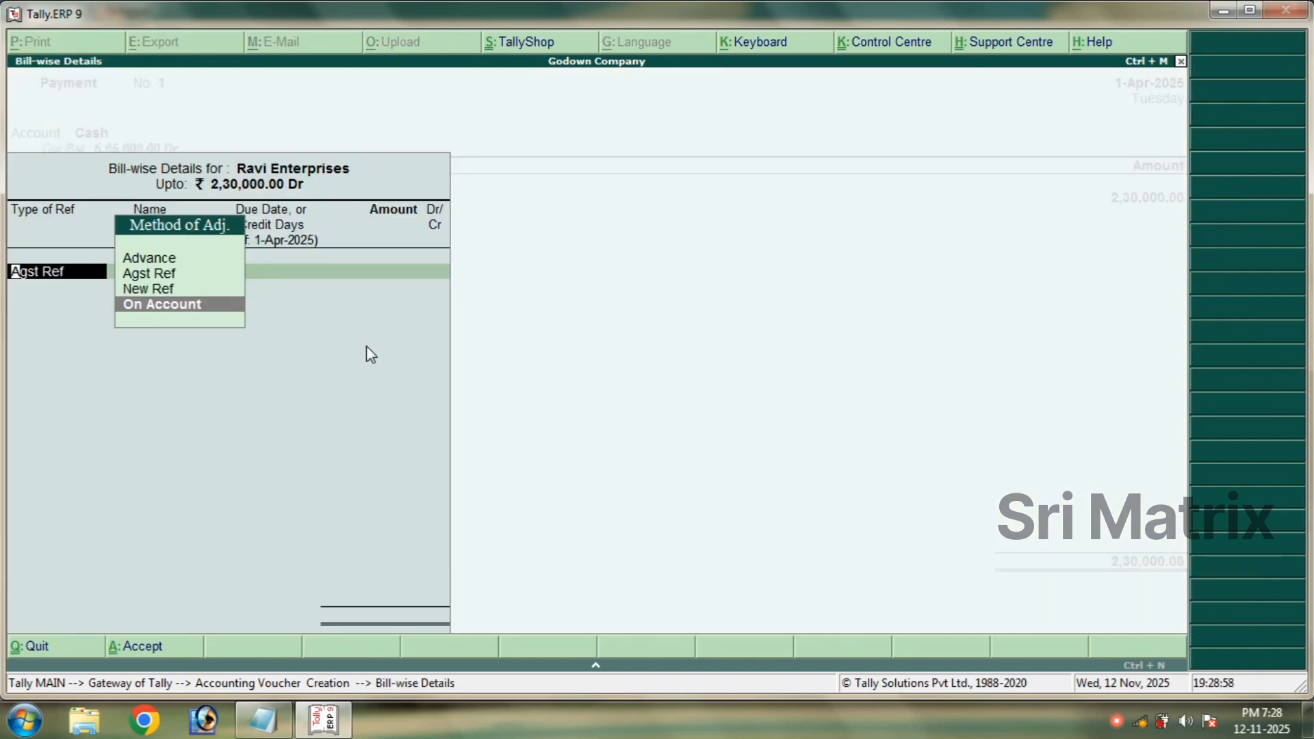
key(Return)
key(Return)
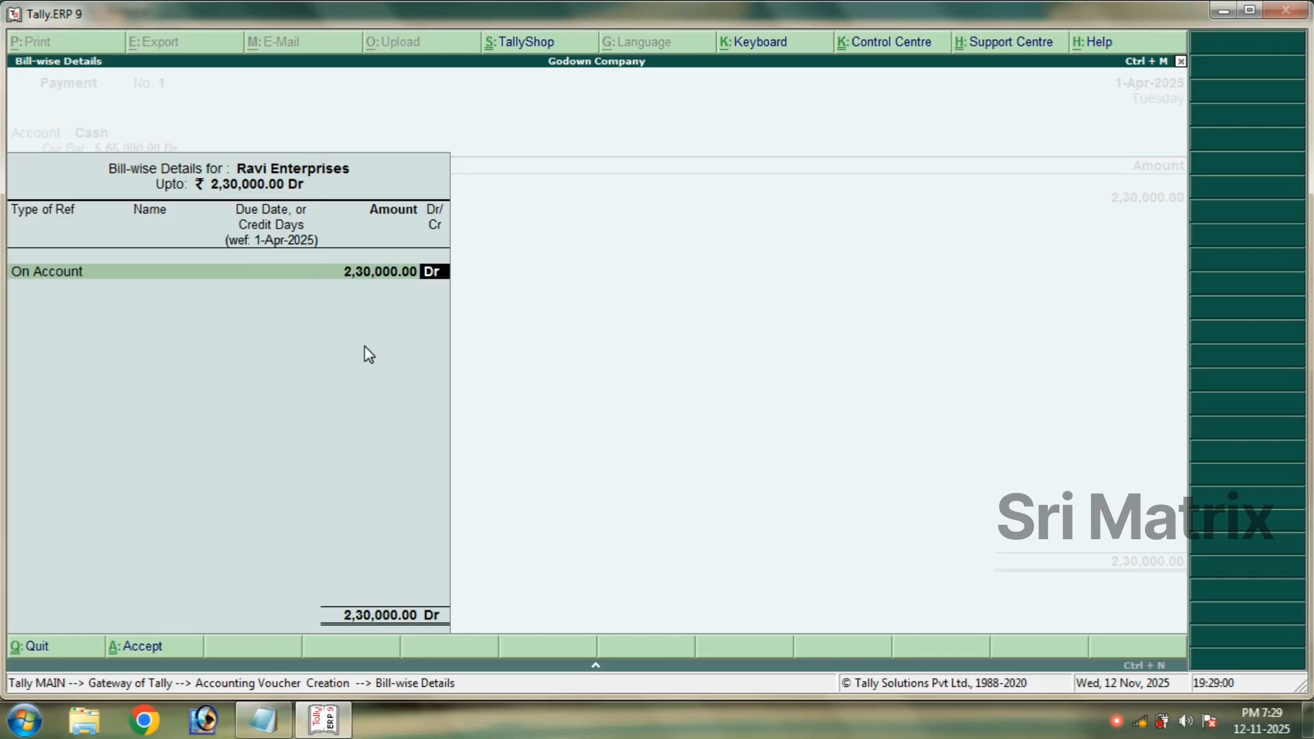
key(Return)
key(Return)
key(Return)
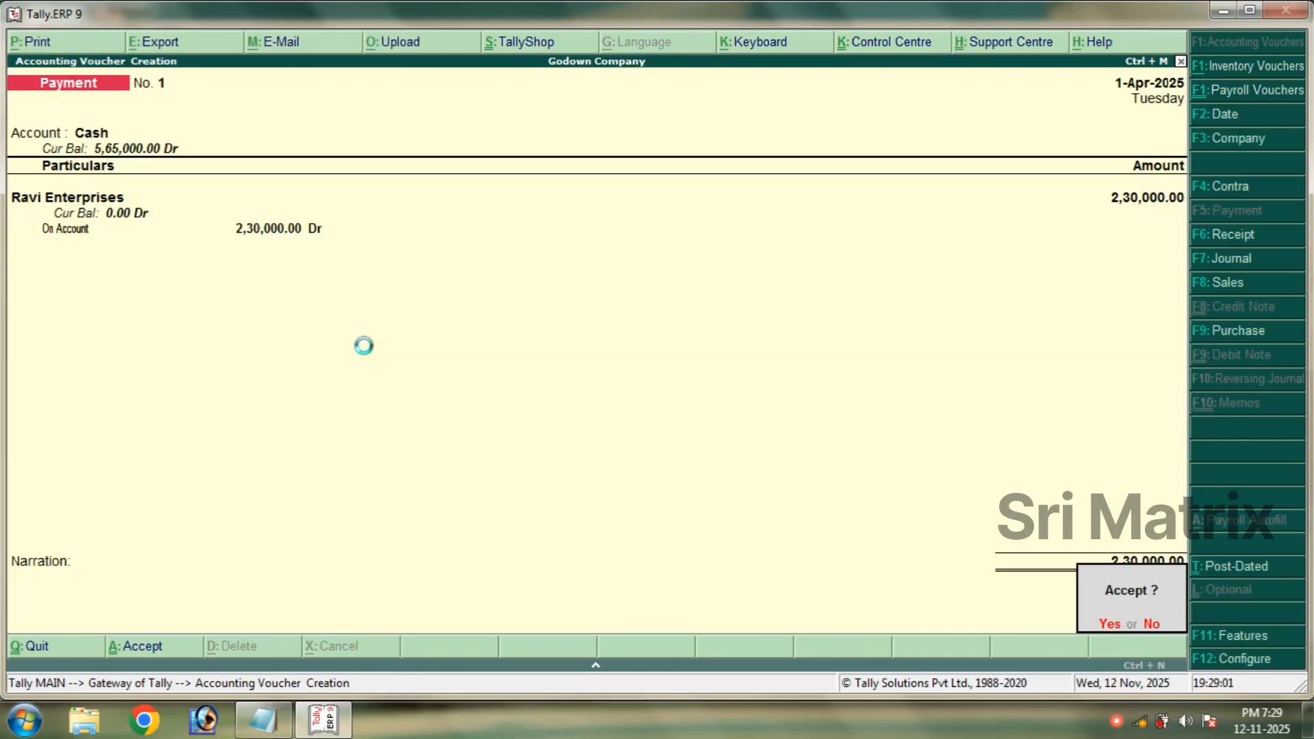
key(Return)
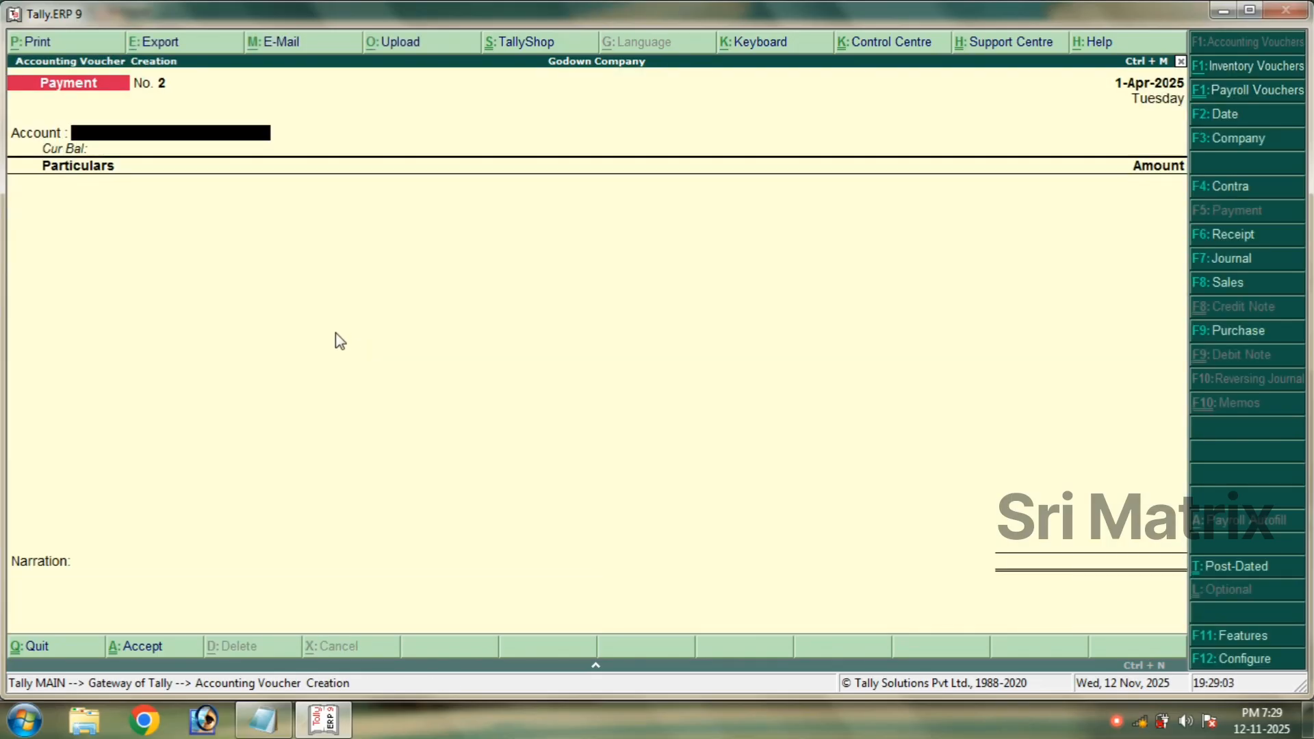
Look through the Notepad exercise for transactions after number 14 and return to Tally.ERP 9.
click(263, 720)
scroll(243, 562, up, 4)
scroll(247, 561, down, 4)
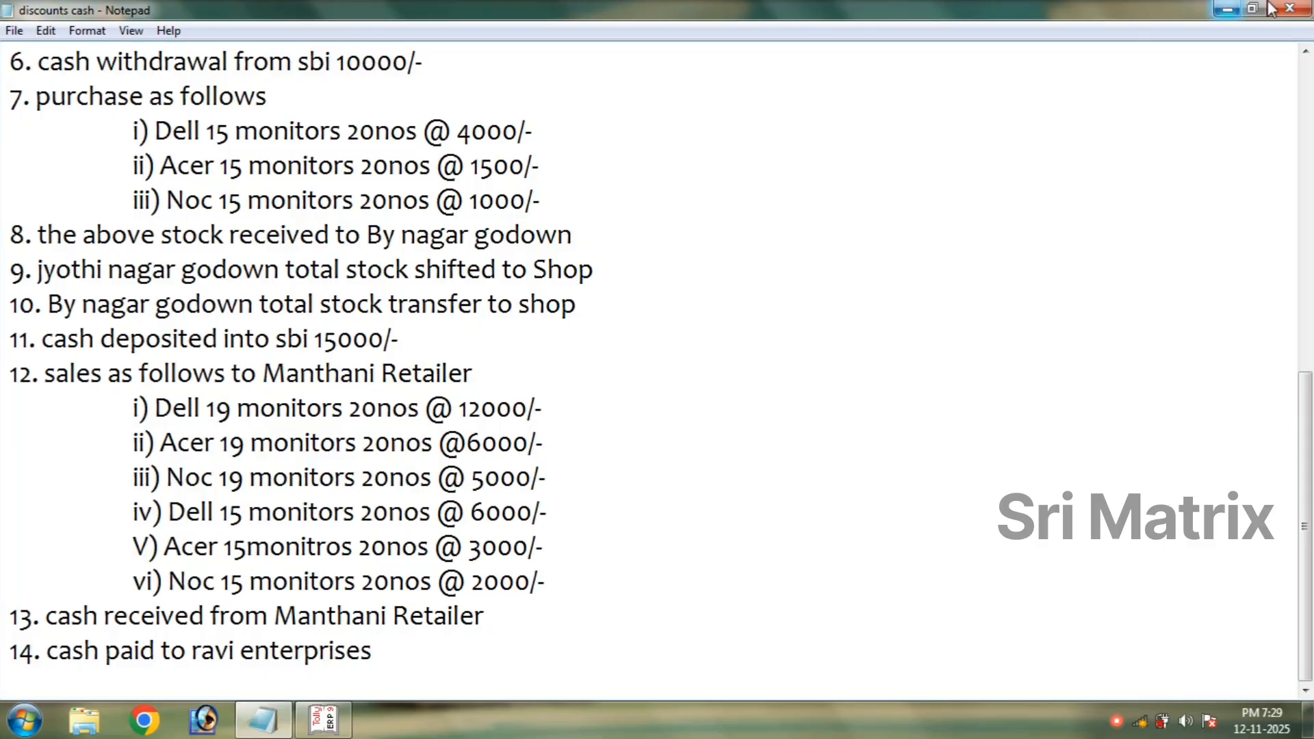
click(316, 721)
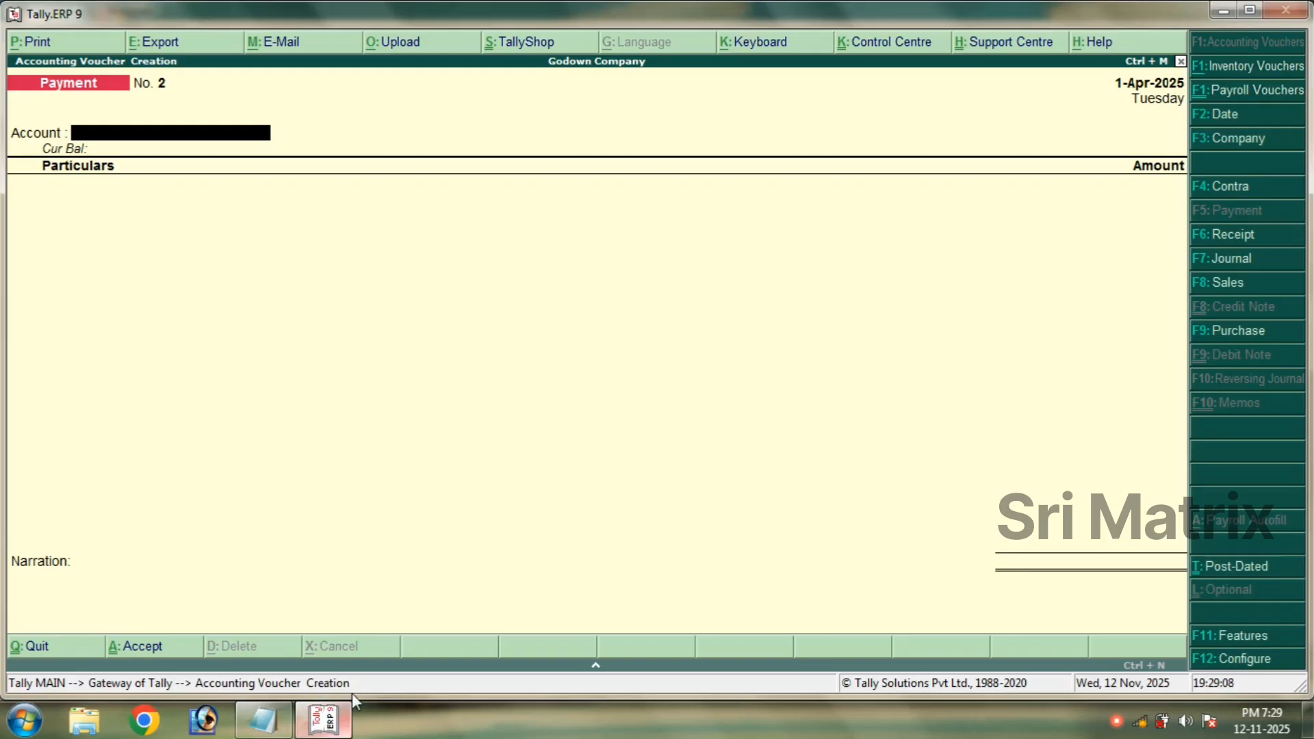
Leave voucher entry, open Godown Company's Balance Sheet, and examine the Profit & Loss A/c from it before returning to the Balance Sheet.
key(Escape)
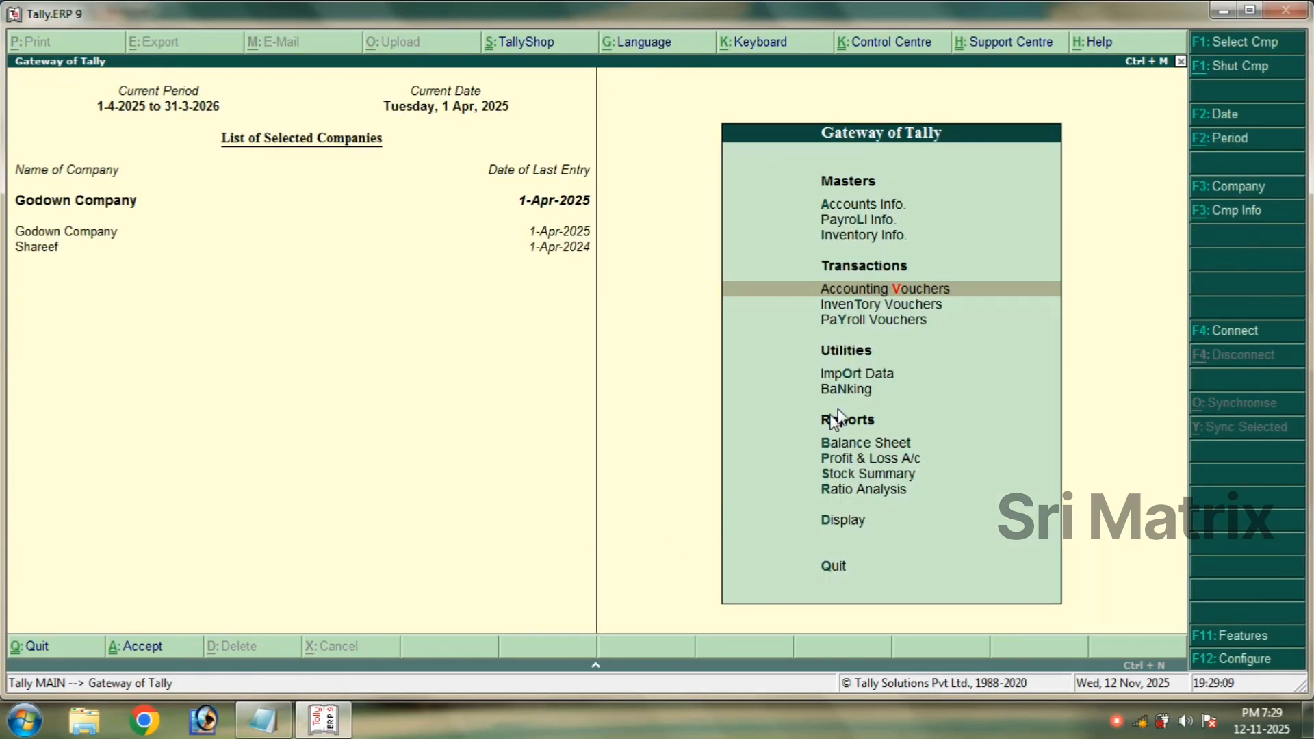
click(856, 446)
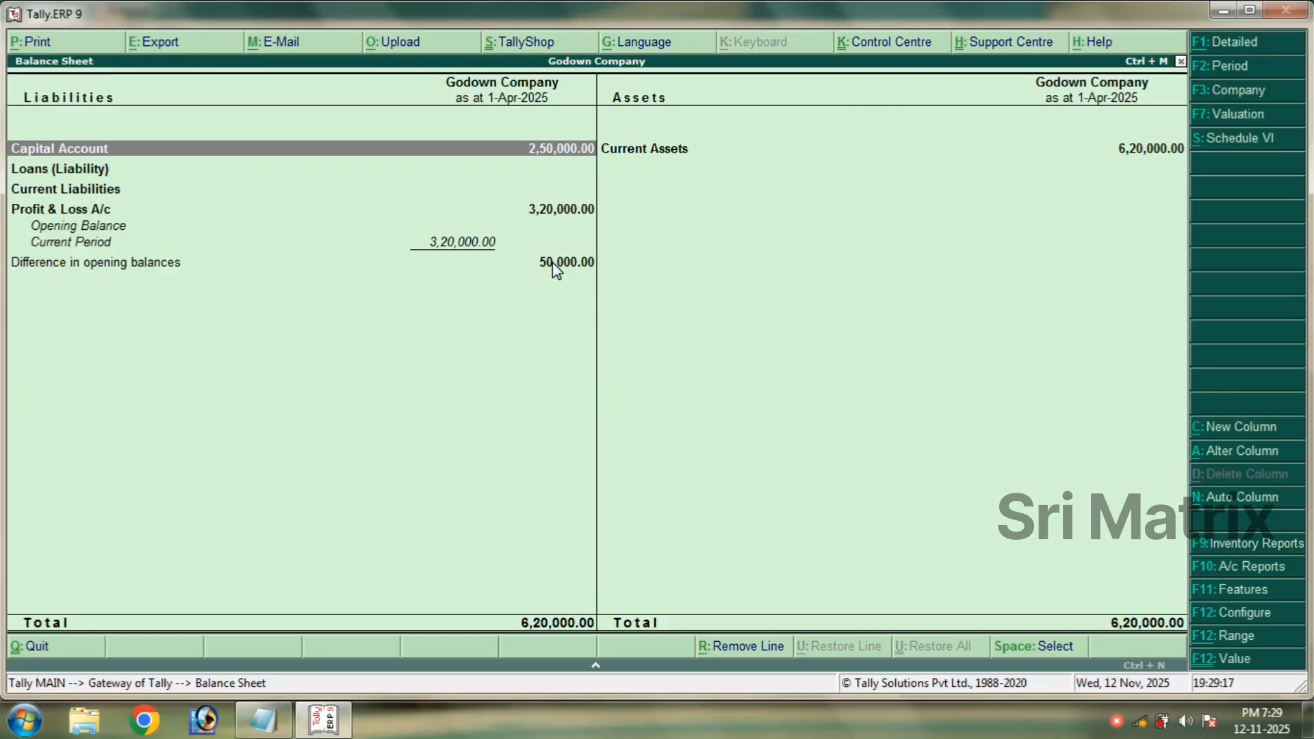
click(550, 211)
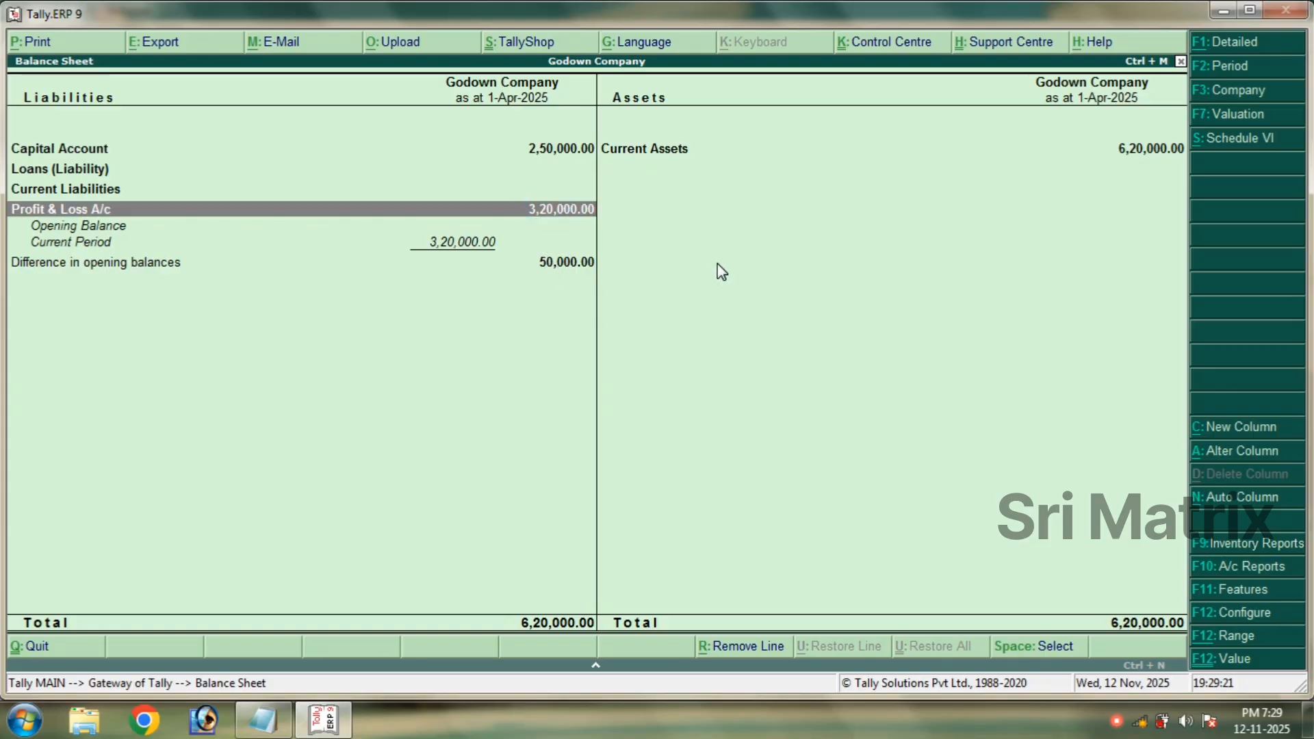
key(Return)
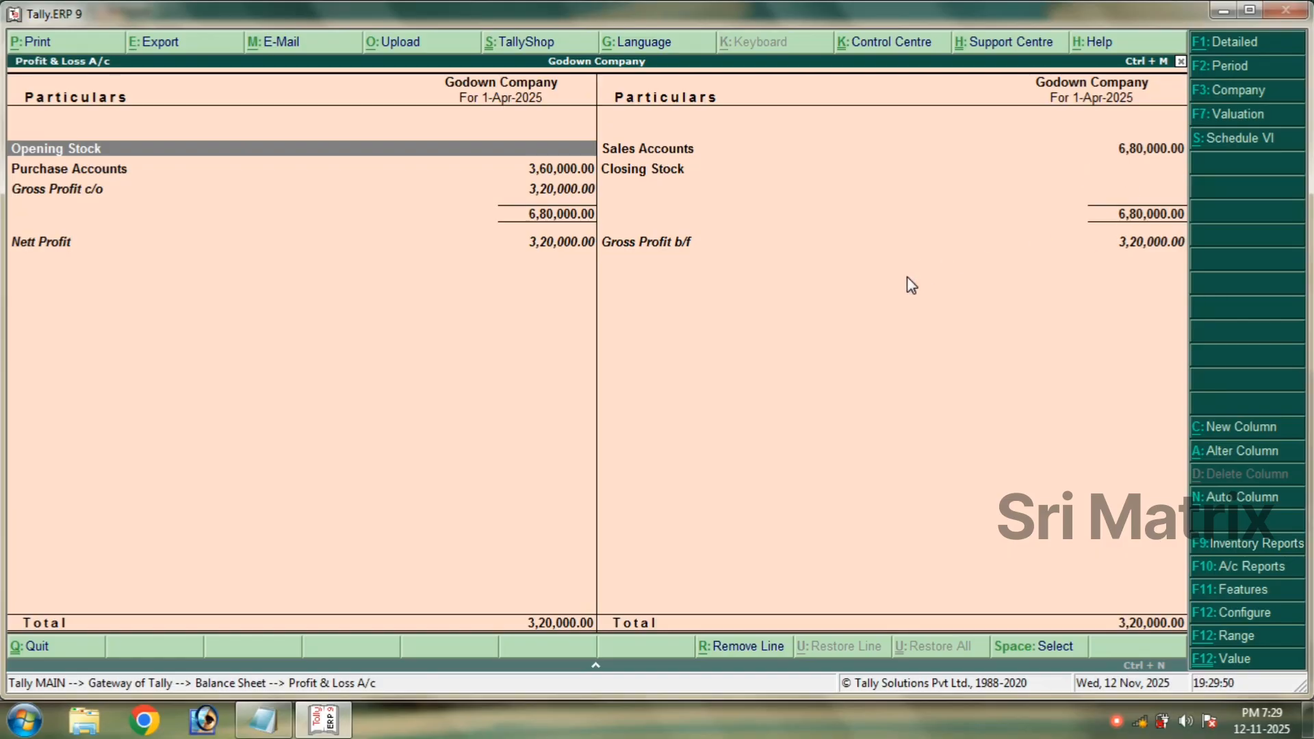
key(Escape)
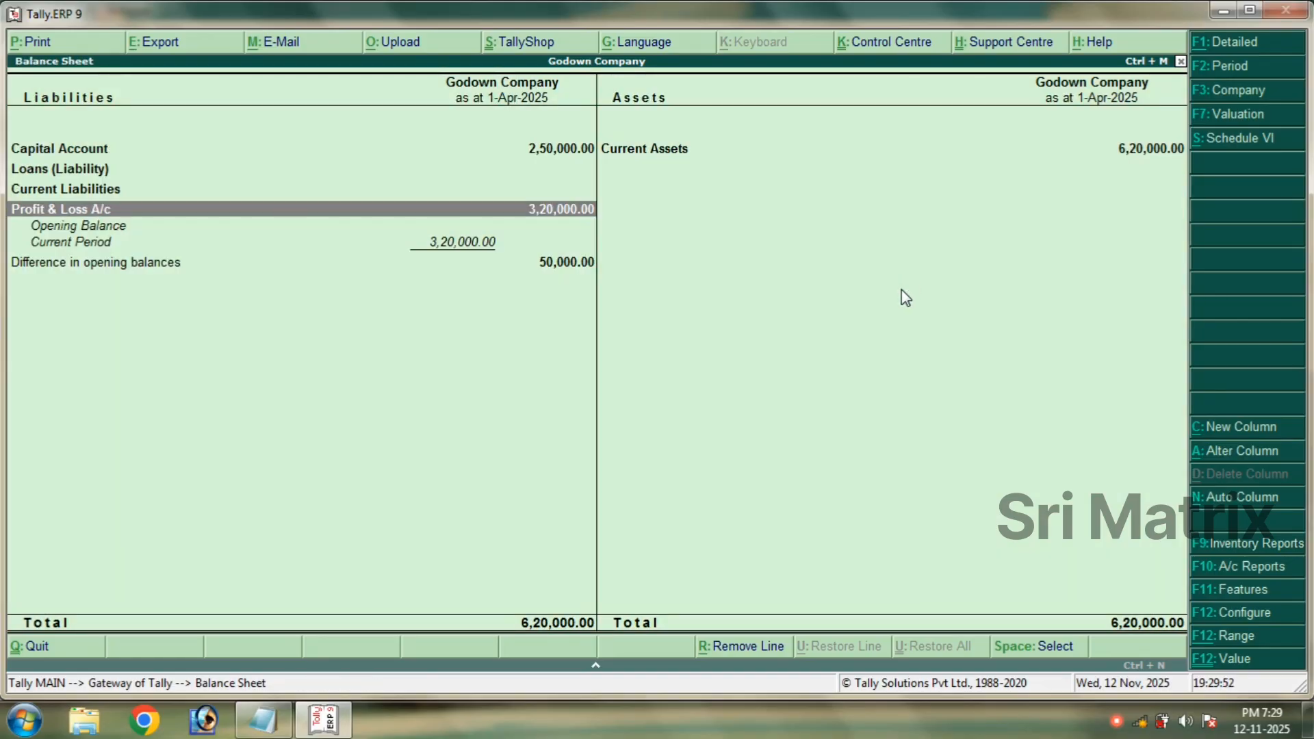